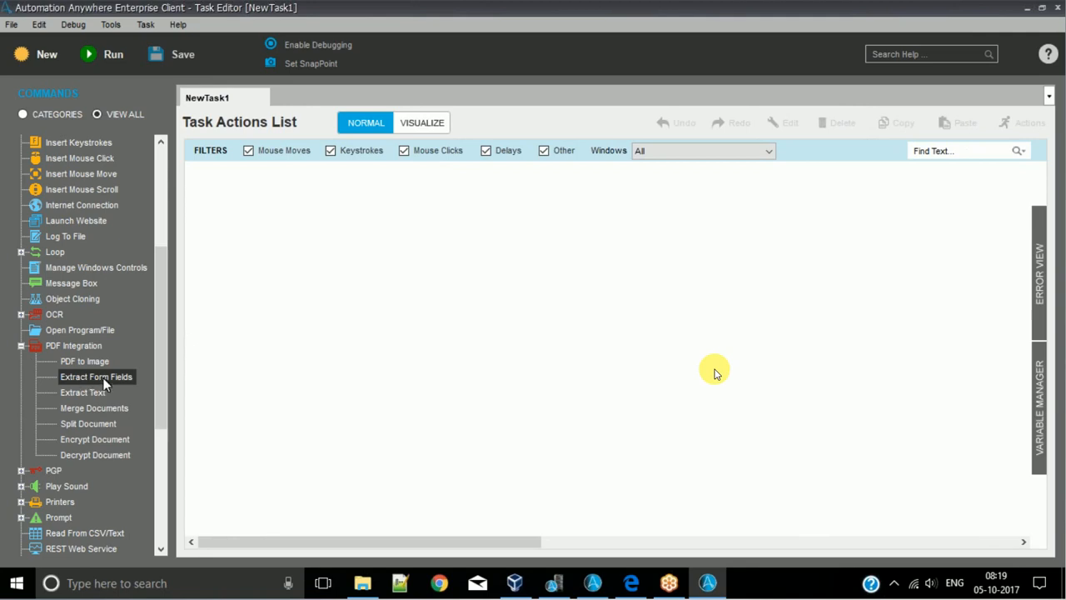
# - Insert an Extract Form Fields command and choose D:\AAE\fw4.pdf as its source PDF
pyautogui.doubleClick(104, 381)
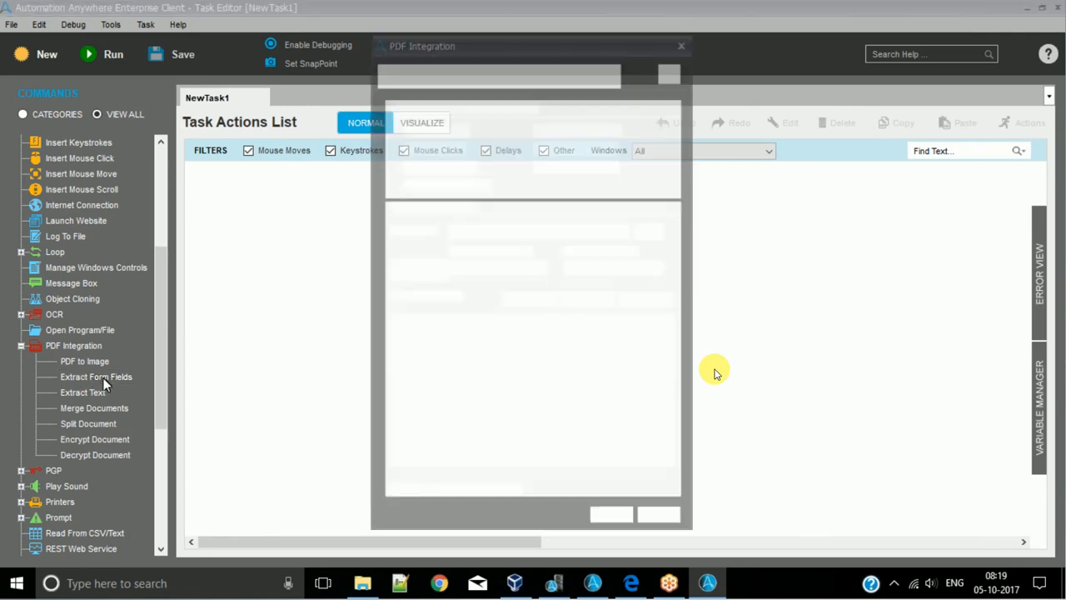
pyautogui.click(653, 230)
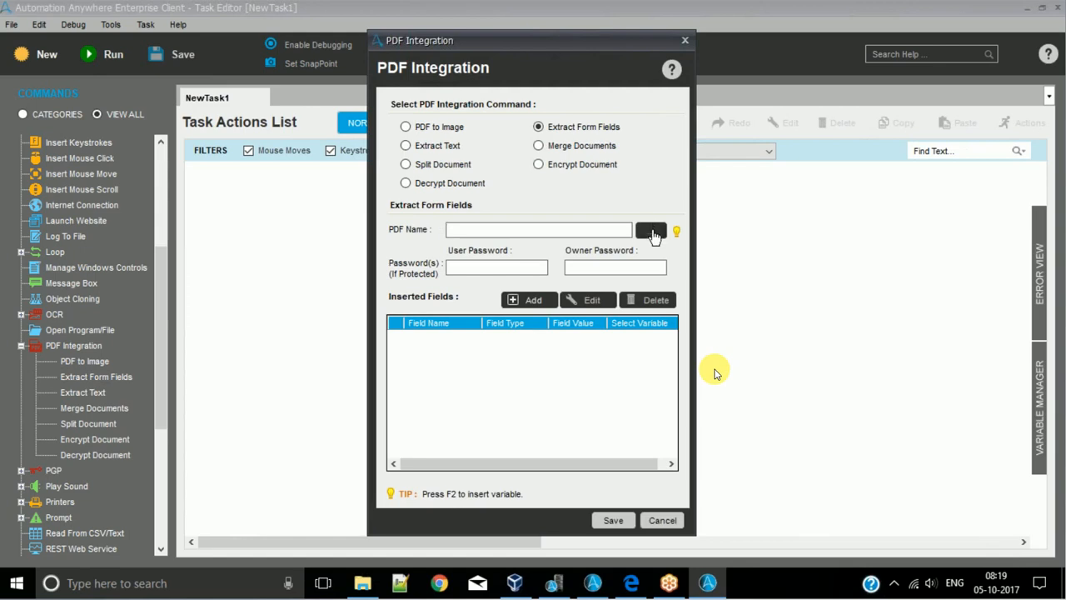
pyautogui.click(583, 309)
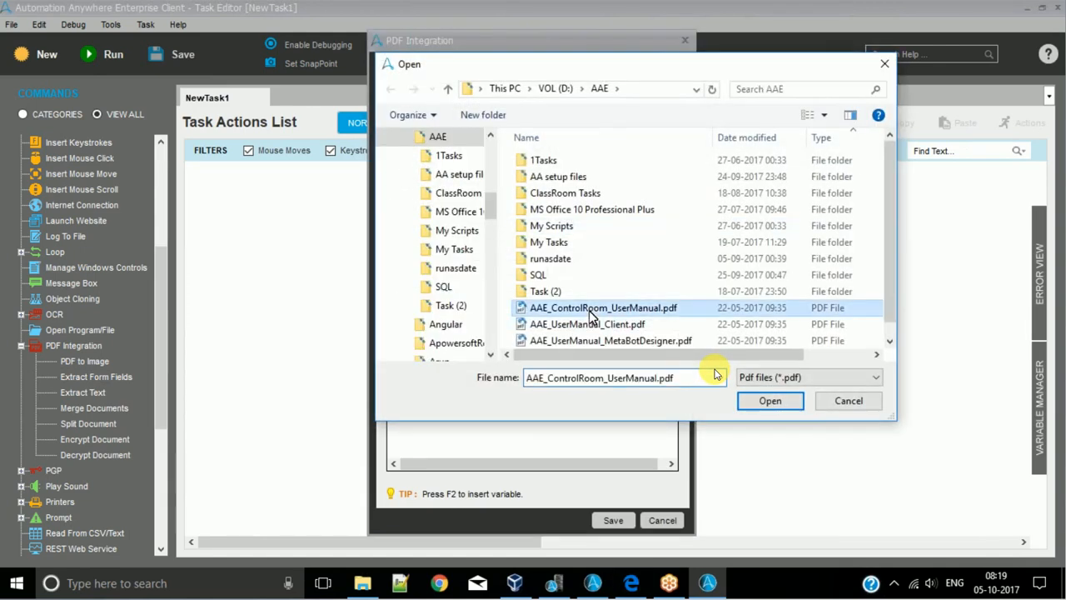
pyautogui.scroll(-1, 575, 325)
pyautogui.click(569, 340)
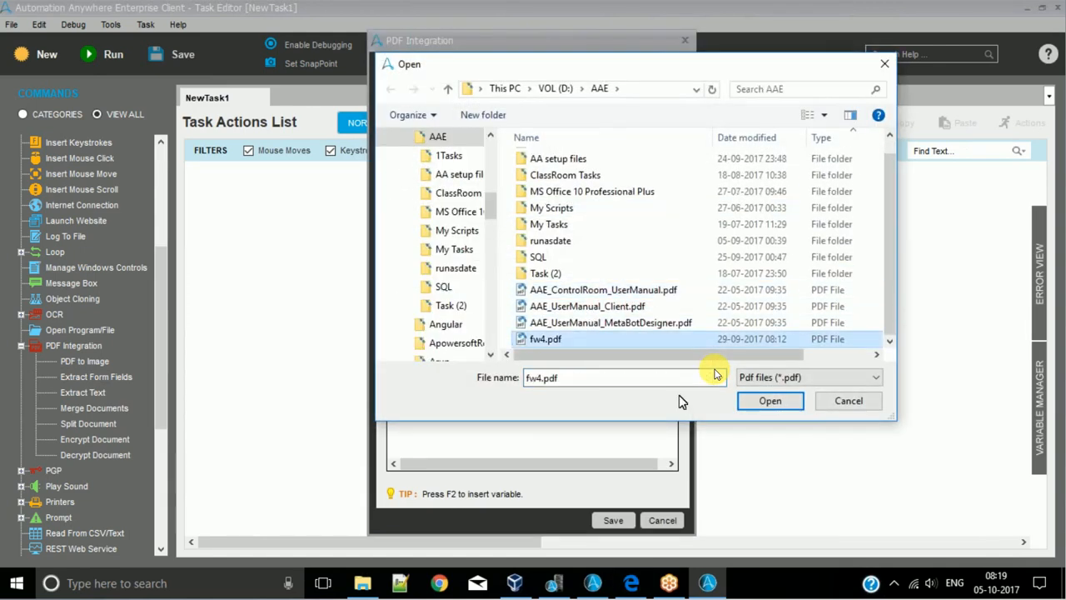
pyautogui.click(768, 401)
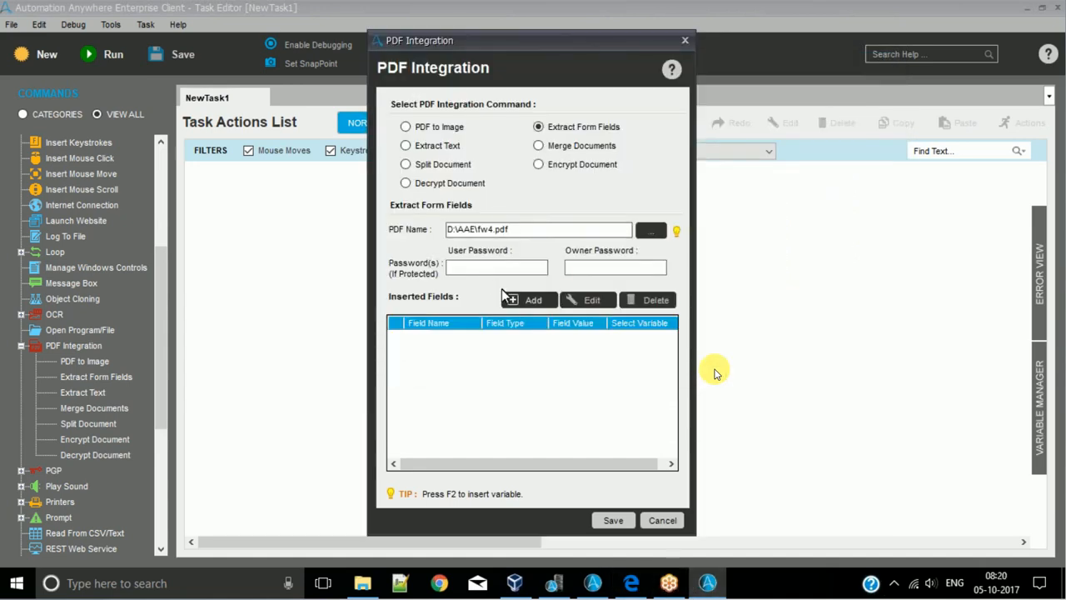
# - Open the PDF field viewer for adding fields and examine the fillable fields on page 1 of the W-4 form
pyautogui.click(490, 272)
pyautogui.click(512, 307)
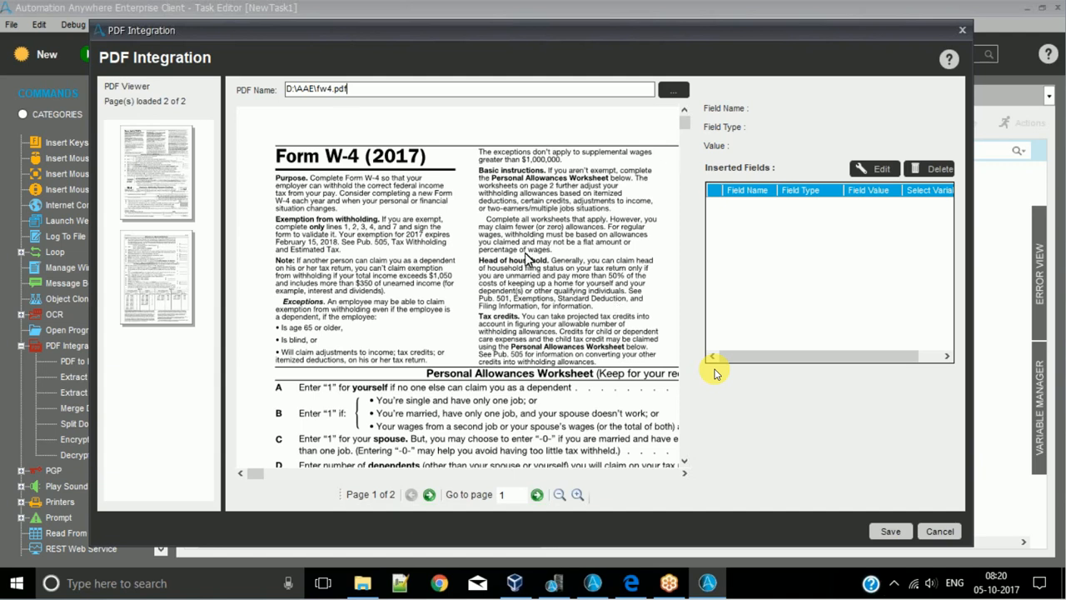
pyautogui.moveTo(688, 127); pyautogui.dragTo(688, 176)
pyautogui.moveTo(257, 473); pyautogui.dragTo(667, 483)
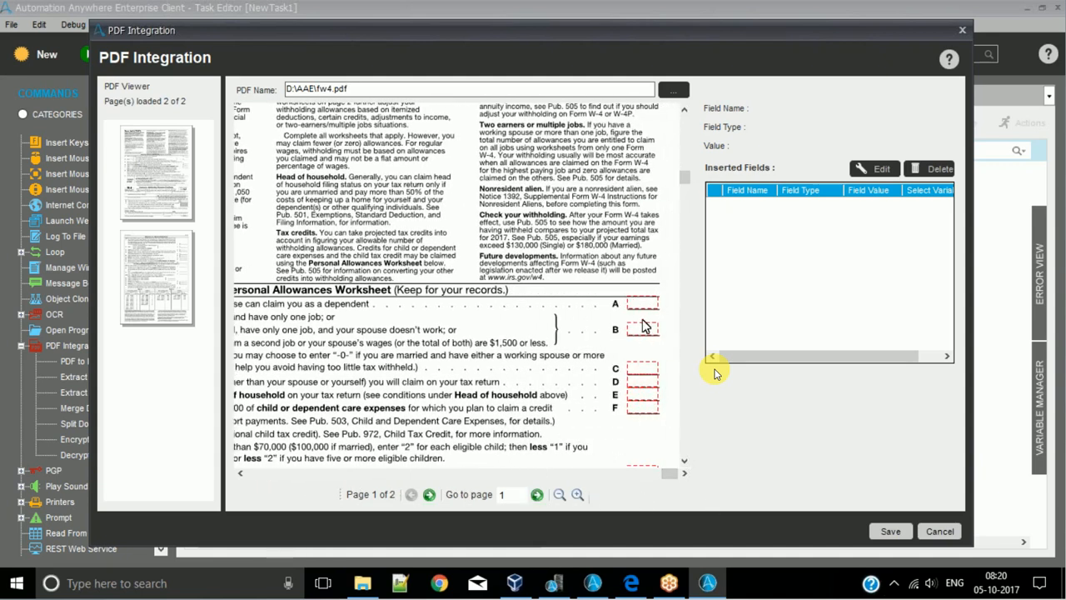
pyautogui.moveTo(685, 188); pyautogui.dragTo(684, 357)
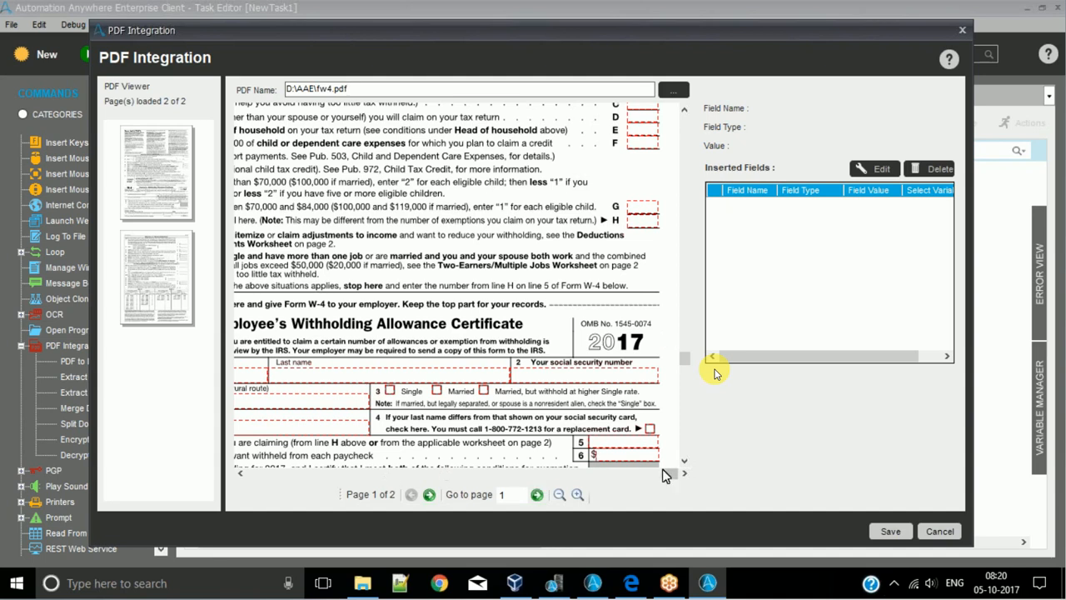
pyautogui.moveTo(675, 475); pyautogui.dragTo(293, 430)
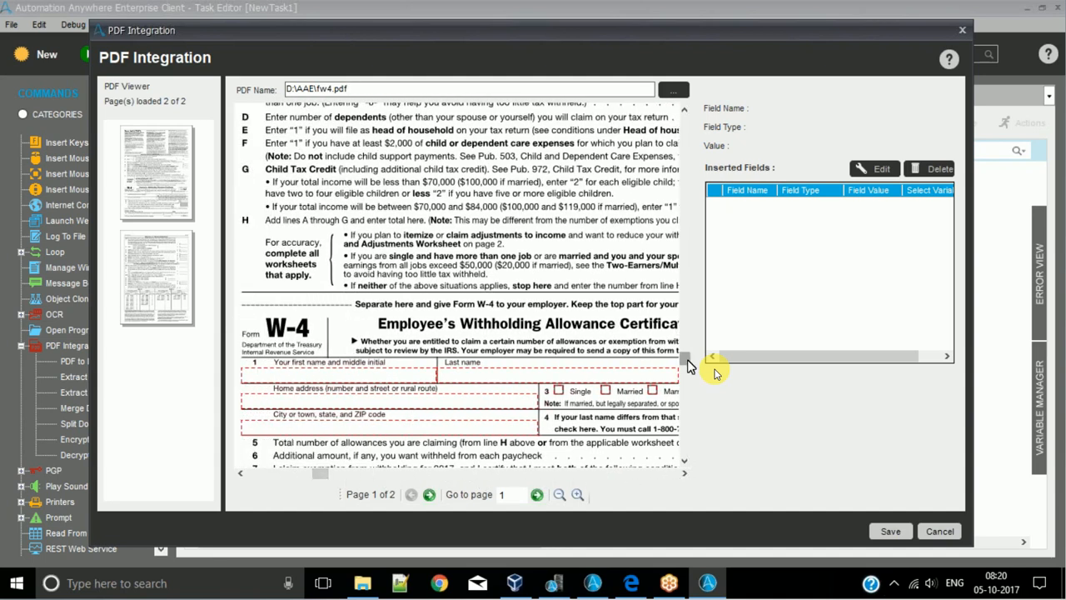
pyautogui.moveTo(688, 360); pyautogui.dragTo(688, 444)
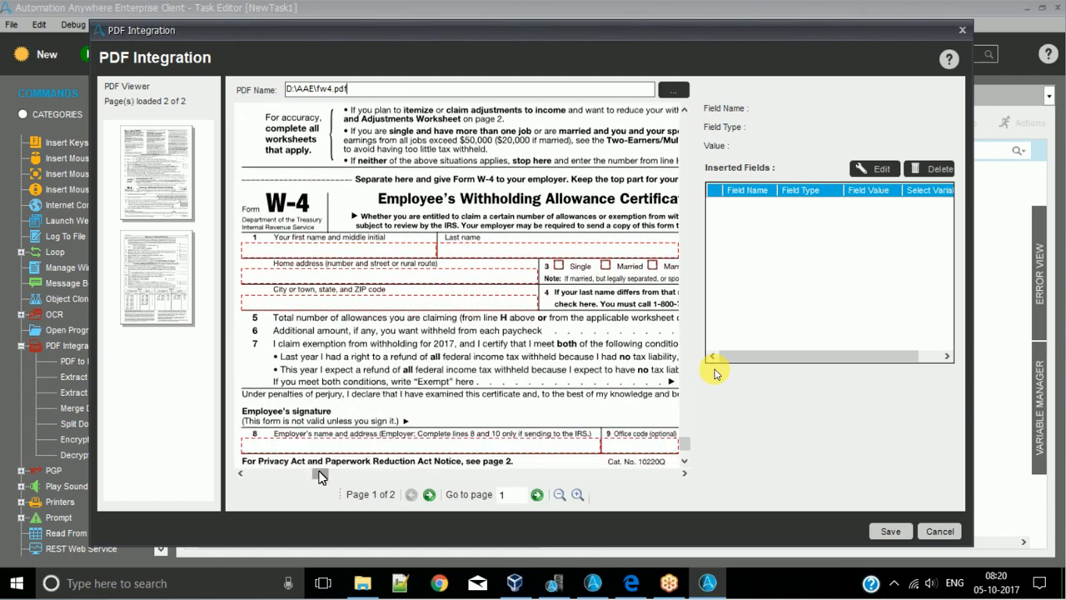
pyautogui.moveTo(322, 474); pyautogui.dragTo(692, 449)
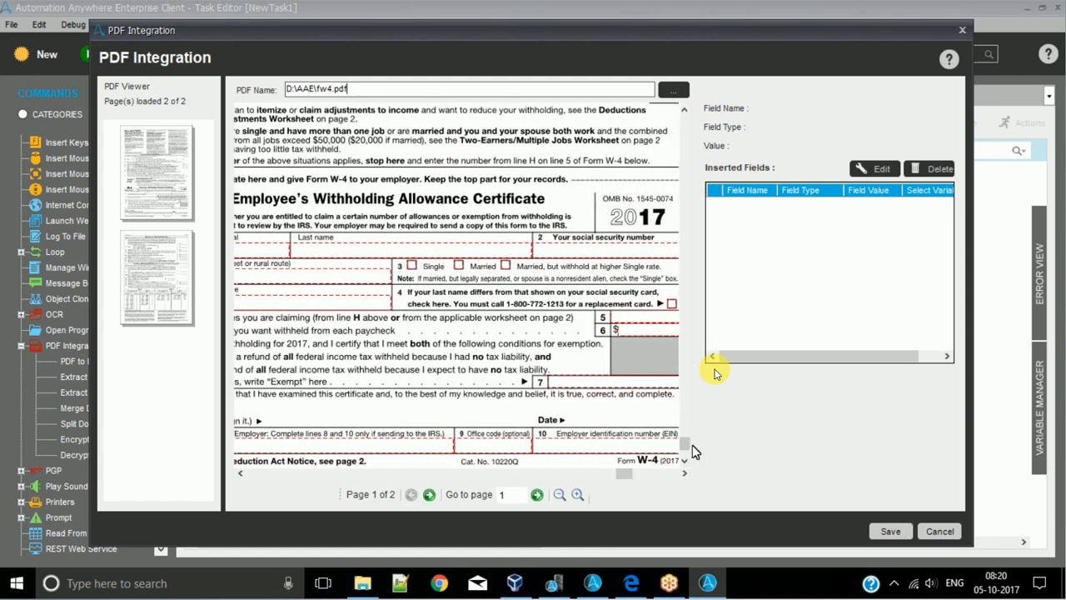
pyautogui.moveTo(621, 475); pyautogui.dragTo(647, 474)
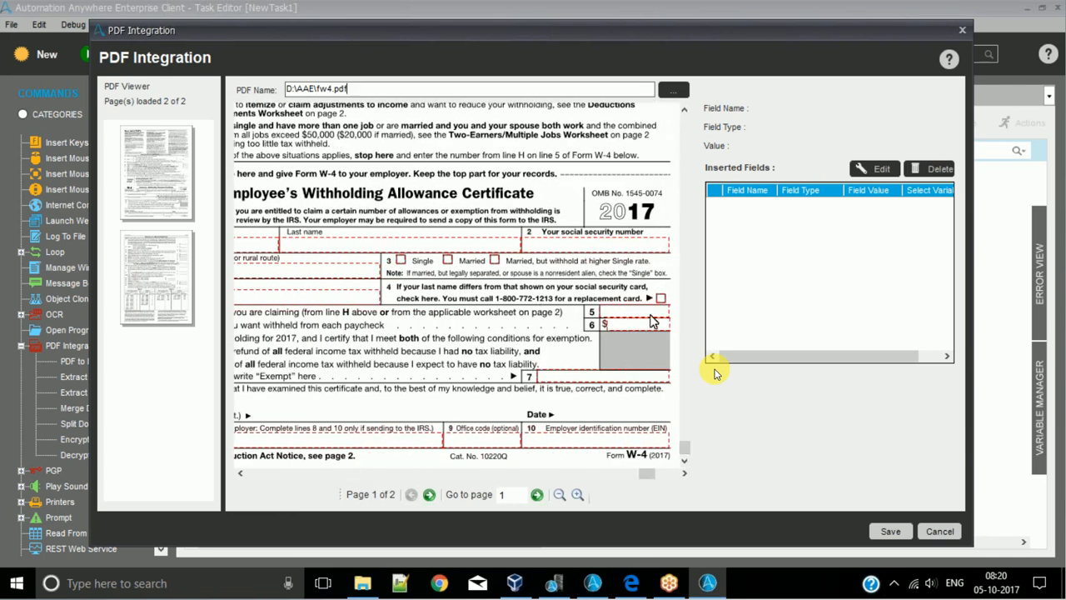
# - Add the line 6 additional amount field with the variable Prompt-Assignment and save the Extract Form Fields command to the task
pyautogui.rightClick(628, 330)
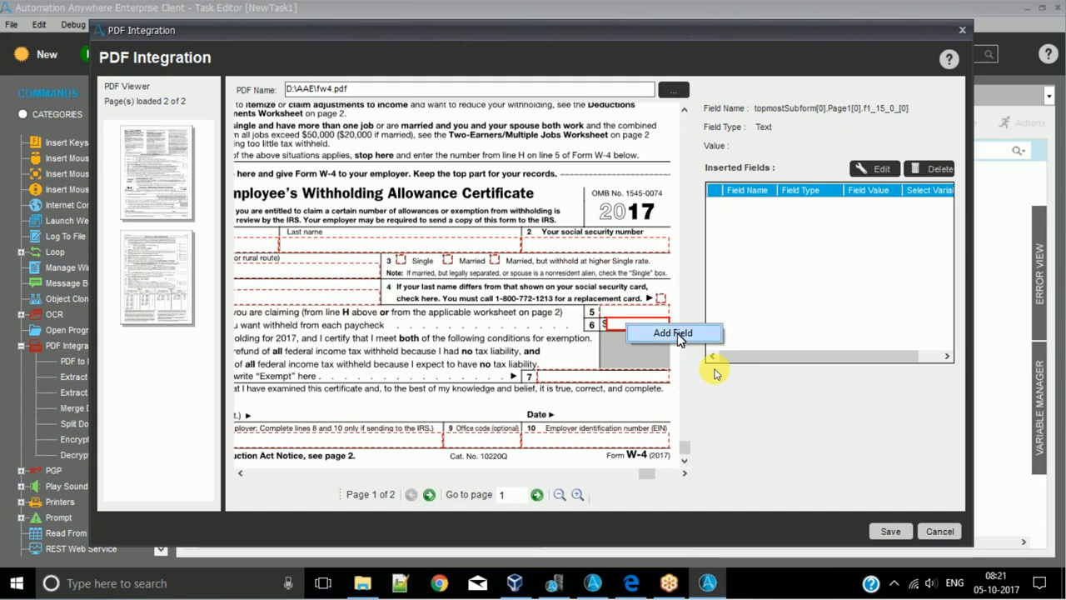
pyautogui.click(673, 333)
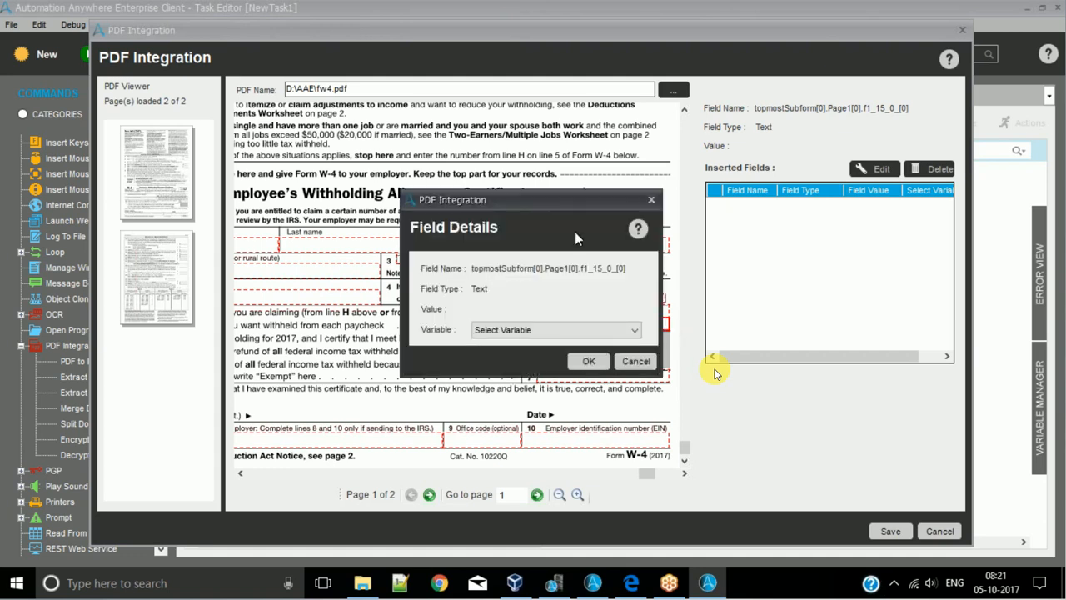
pyautogui.moveTo(523, 194); pyautogui.dragTo(724, 92)
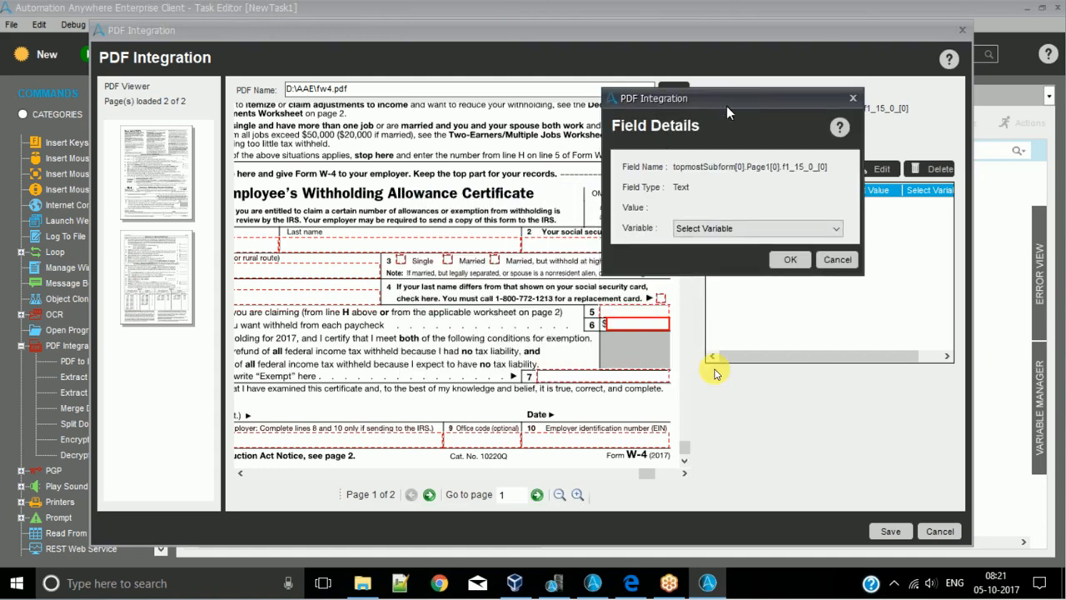
pyautogui.click(834, 233)
pyautogui.click(766, 256)
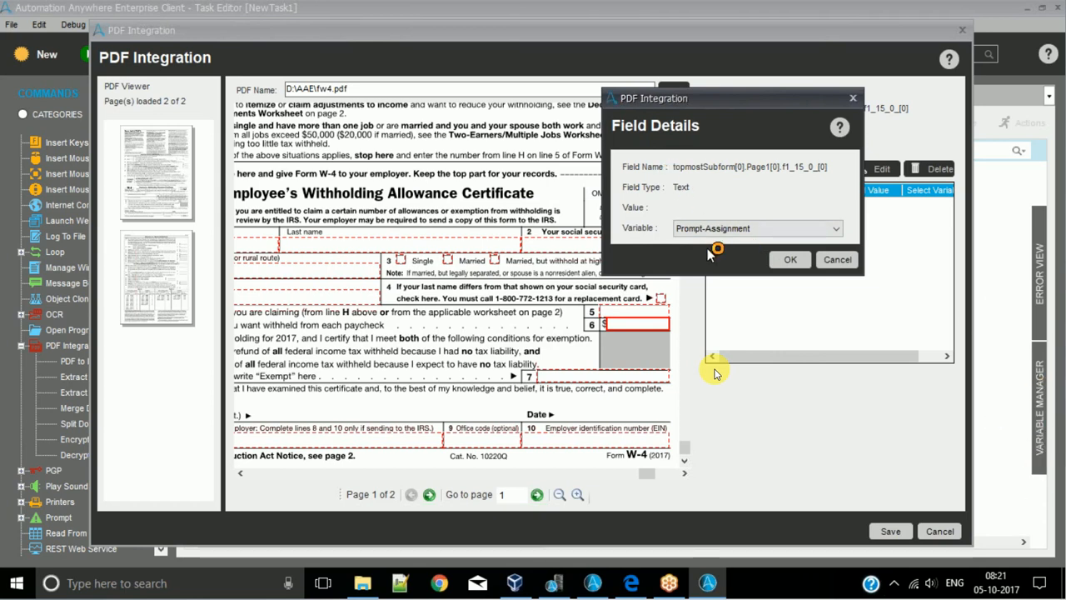
pyautogui.click(790, 260)
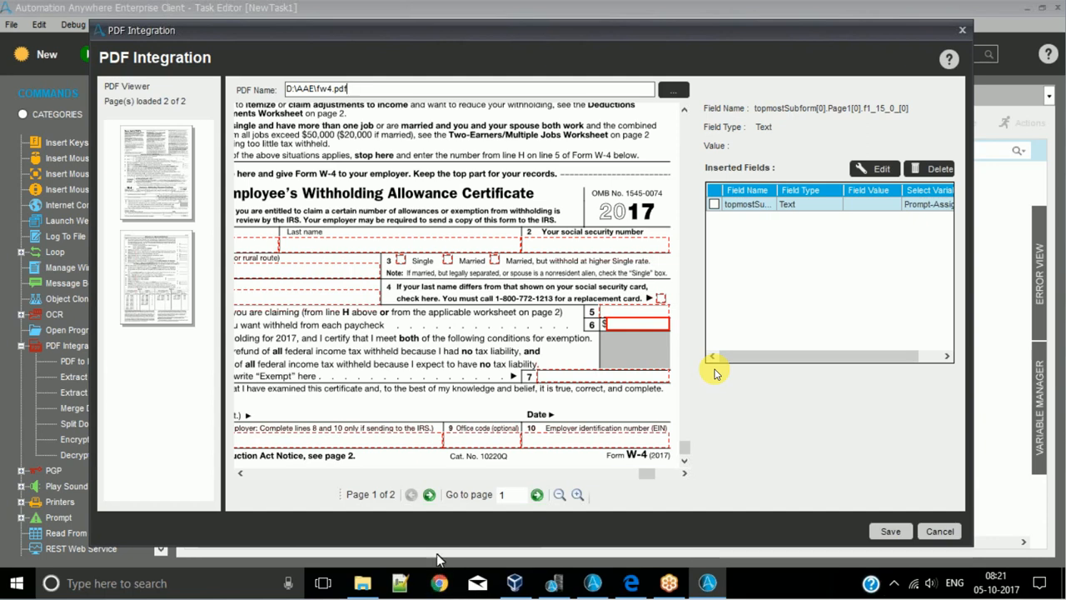
pyautogui.click(279, 325)
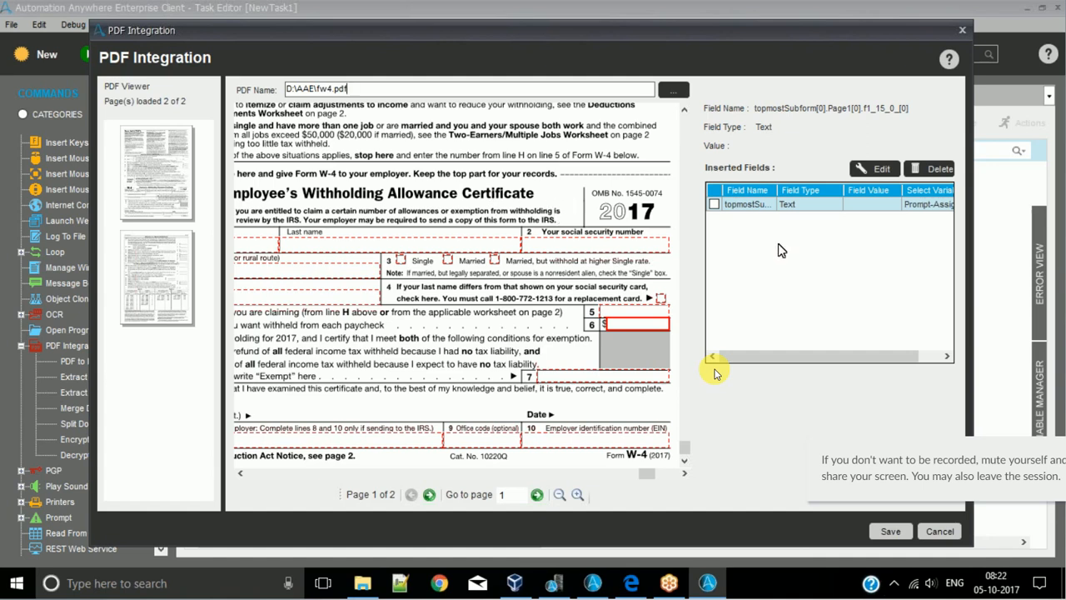
pyautogui.click(893, 539)
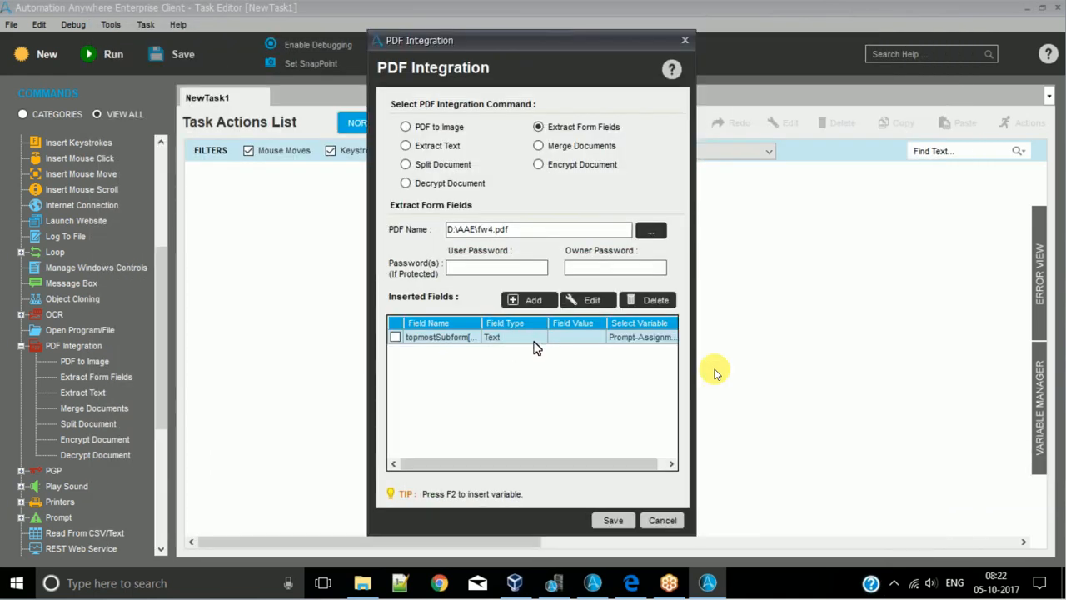
pyautogui.click(614, 521)
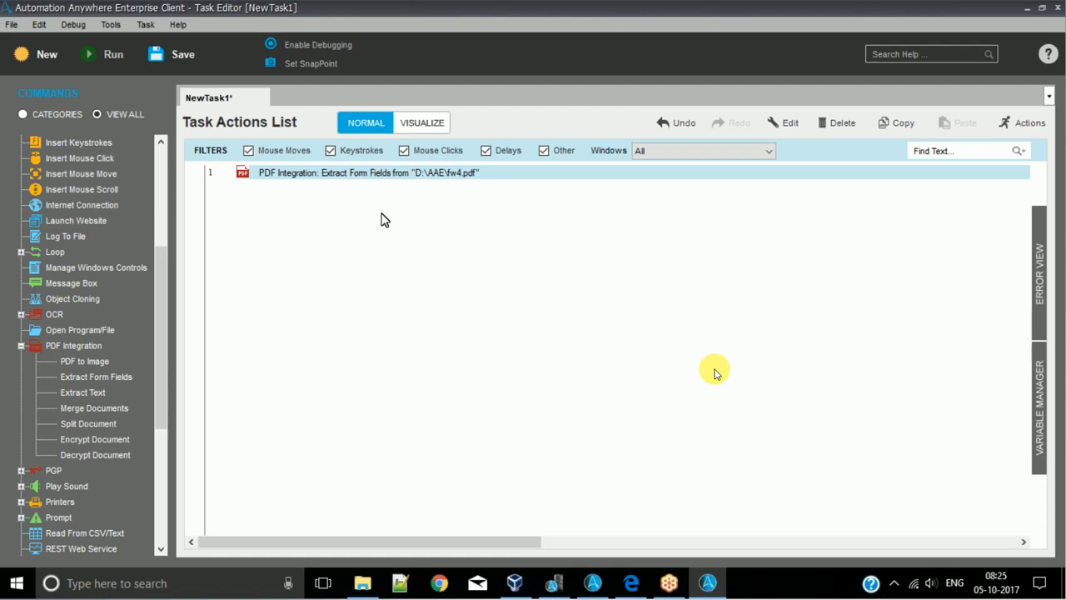
# - Switch to Microsoft Edge, look through fw4.pdf to its last page, and return to the task editor
pyautogui.click(633, 586)
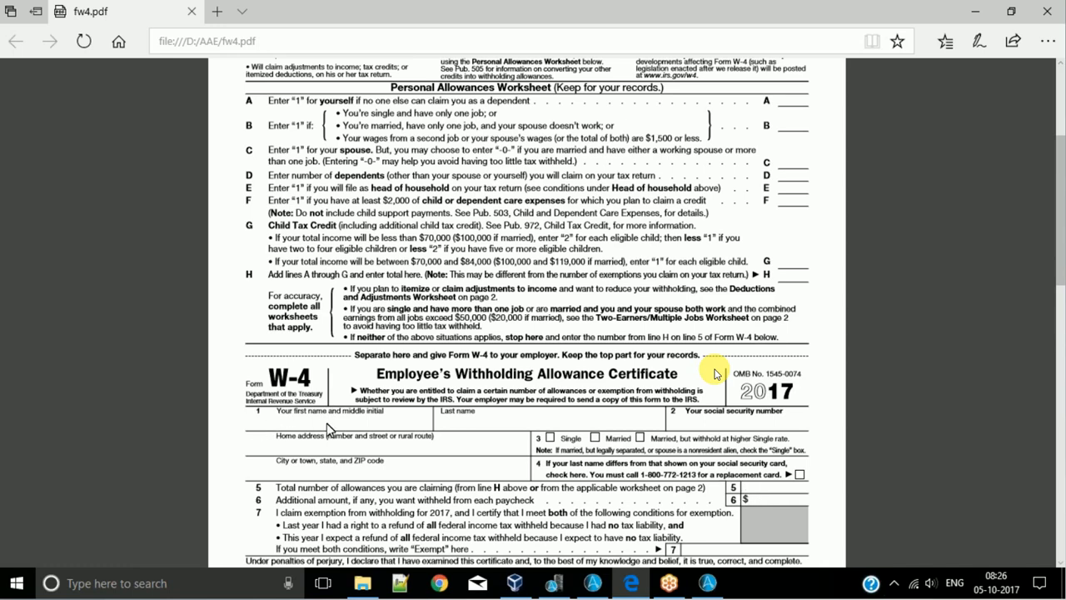
pyautogui.click(427, 421)
pyautogui.scroll(-20, 799, 237)
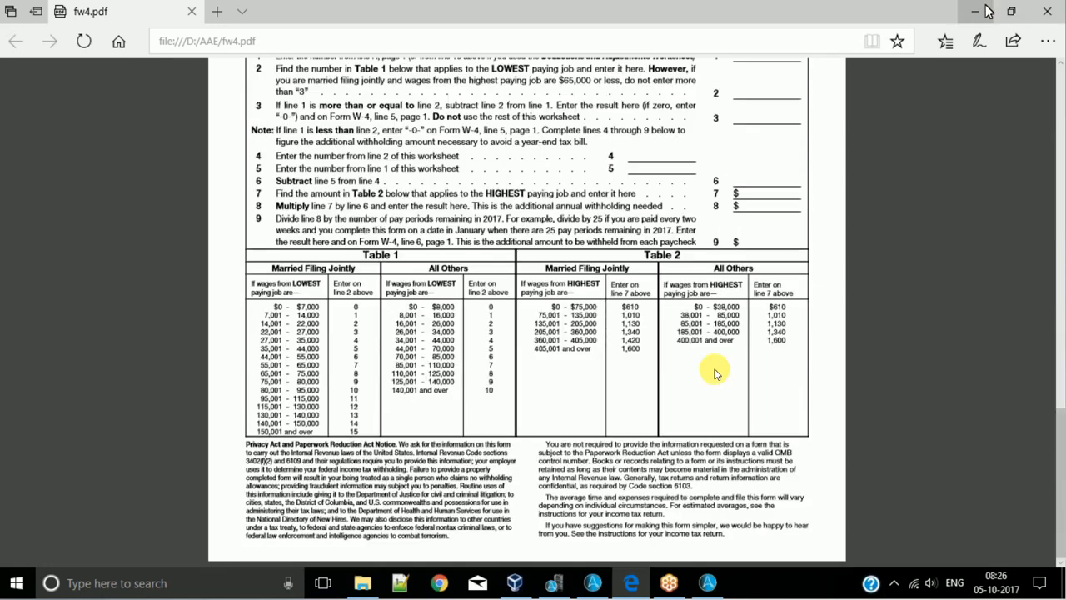
pyautogui.click(975, 11)
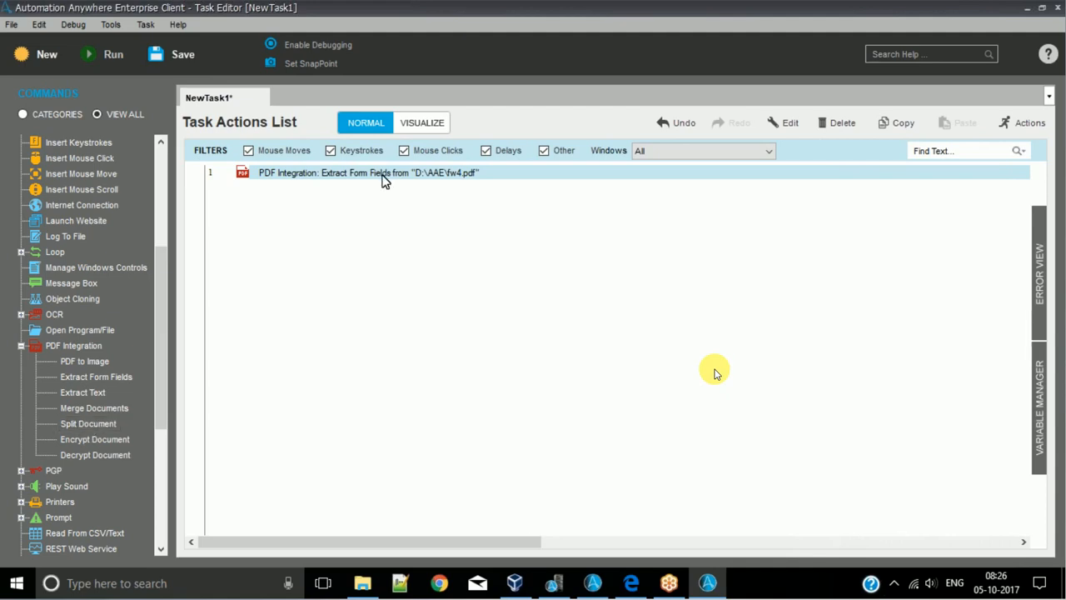
# - Delete the Extract Form Fields action from the task
pyautogui.press('Delete')
pyautogui.press('Left')
pyautogui.press('Return')
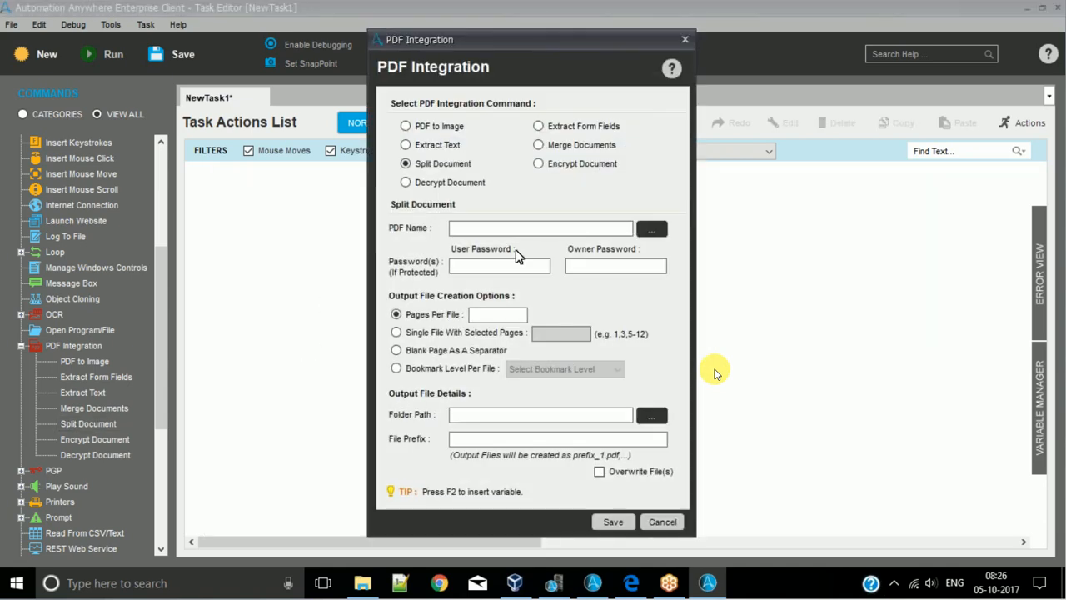
# - Choose D:\AAE\fw4.pdf as the source PDF for the Split Document command
pyautogui.click(652, 230)
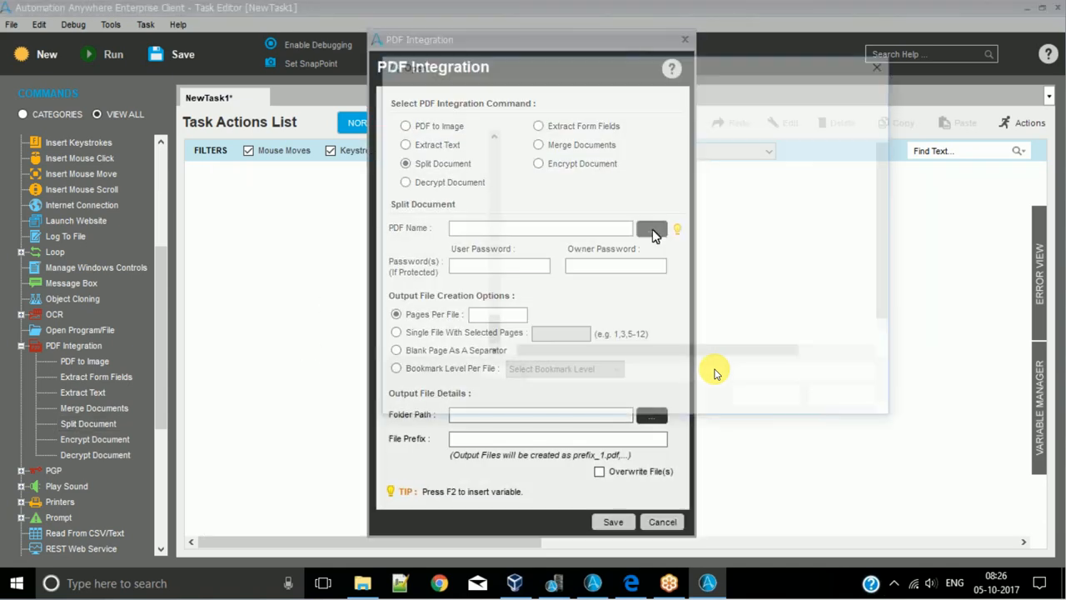
pyautogui.click(559, 308)
pyautogui.press('f')
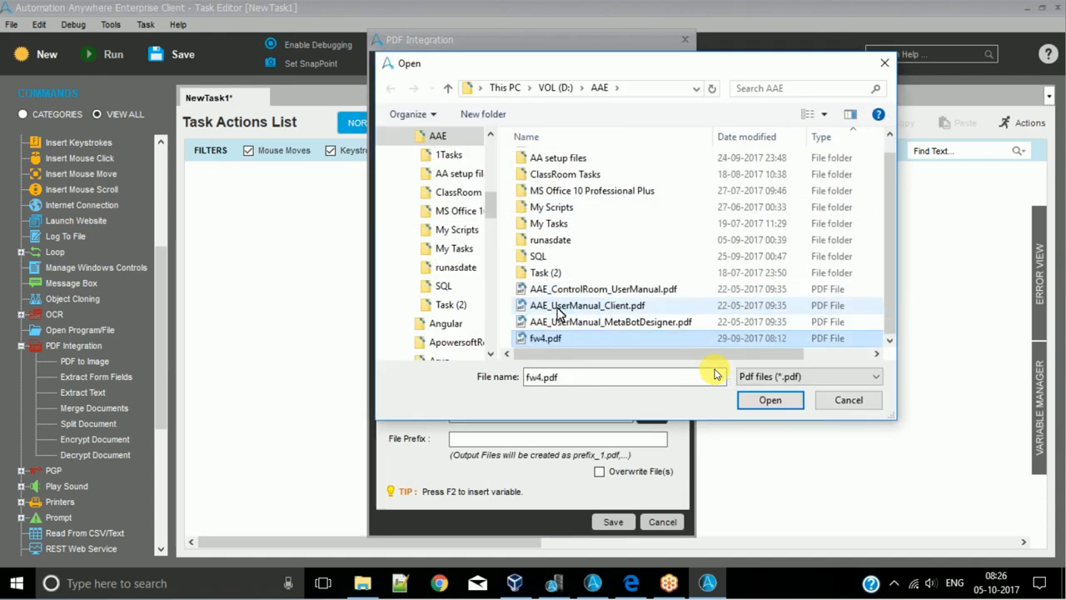
pyautogui.press('Return')
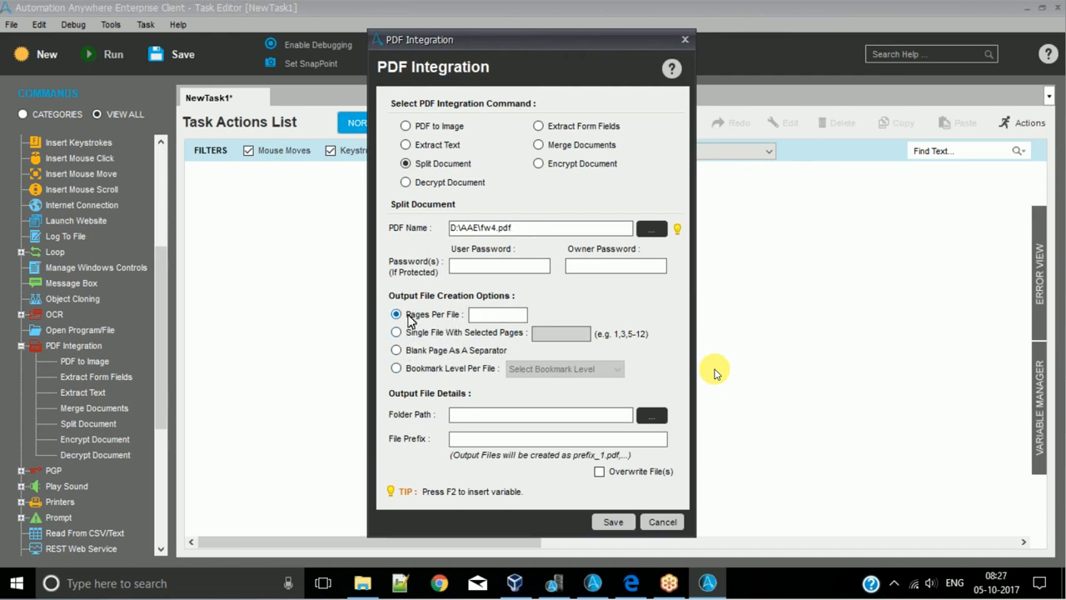
# - Examine the split output options: Pages Per File, Single File With Selected Pages, Blank Page As A Separator and Bookmark Level Per File
pyautogui.click(436, 321)
pyautogui.click(491, 317)
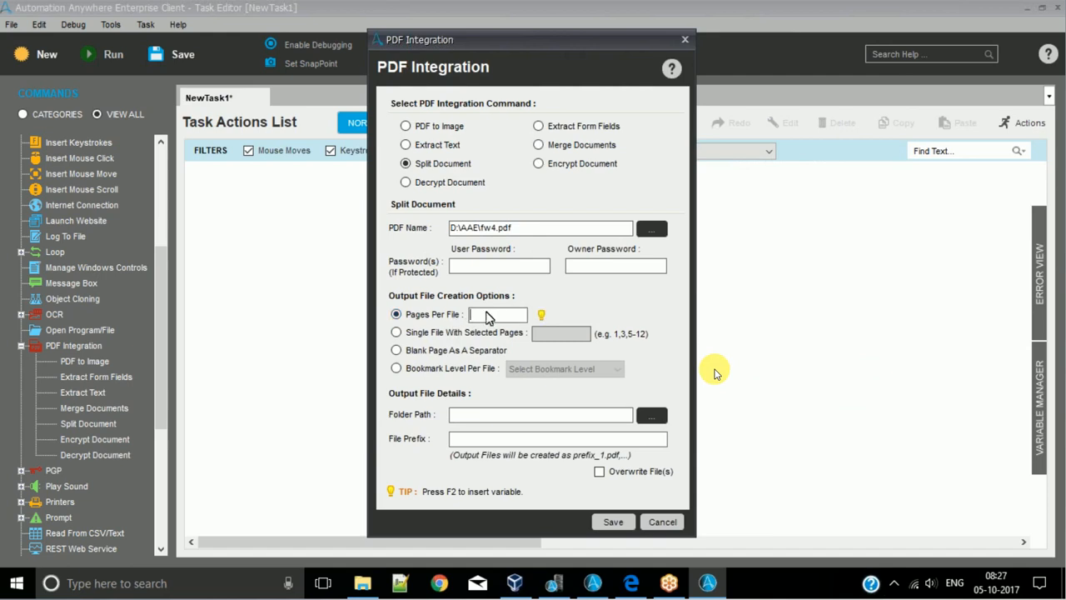
pyautogui.click(421, 336)
pyautogui.click(558, 334)
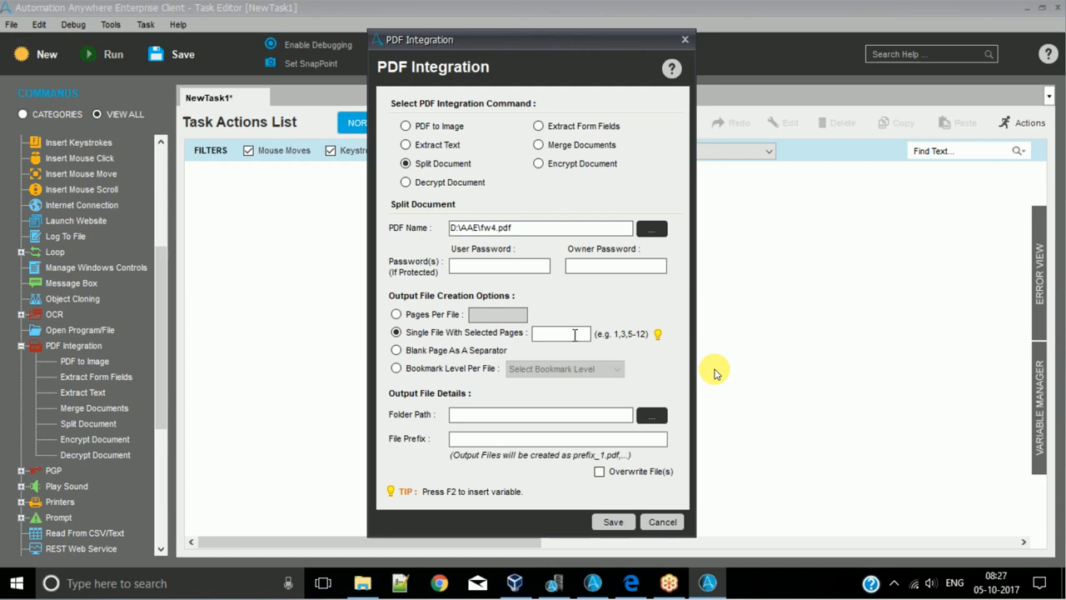
pyautogui.click(423, 353)
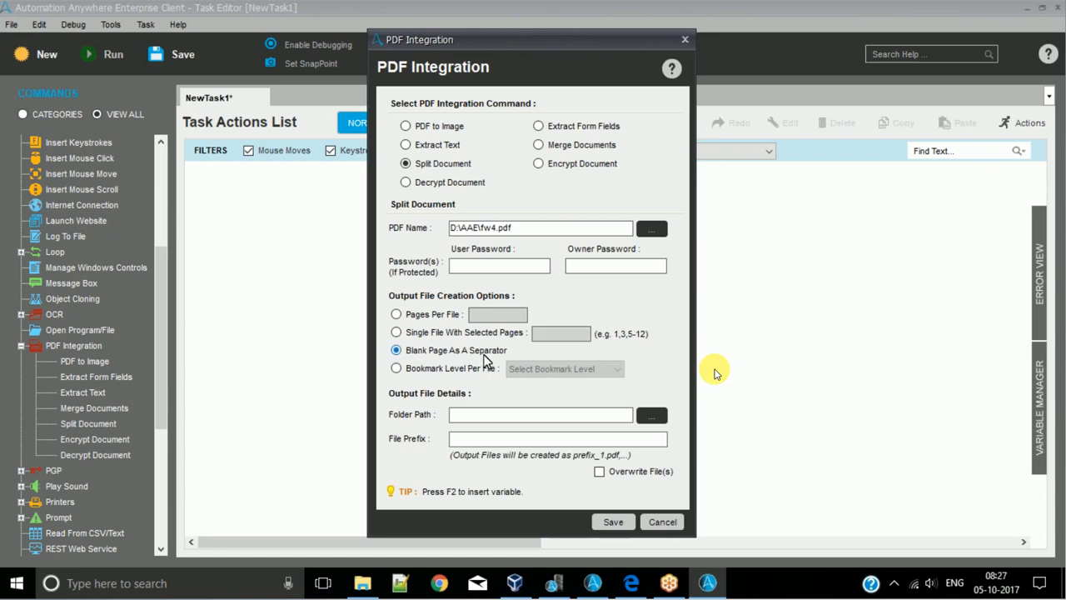
pyautogui.click(433, 371)
pyautogui.click(618, 372)
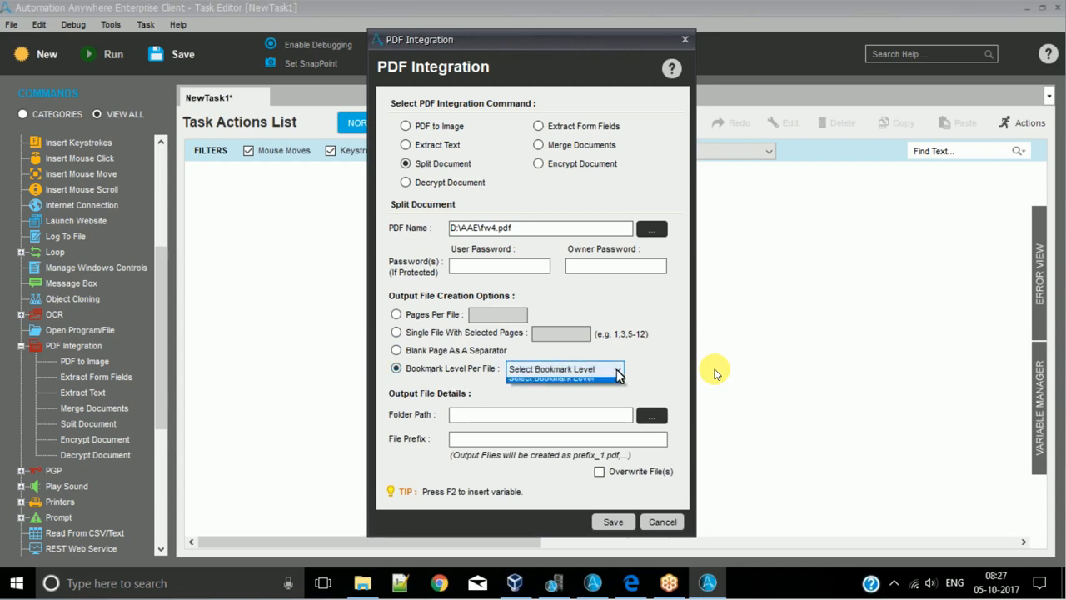
pyautogui.click(618, 373)
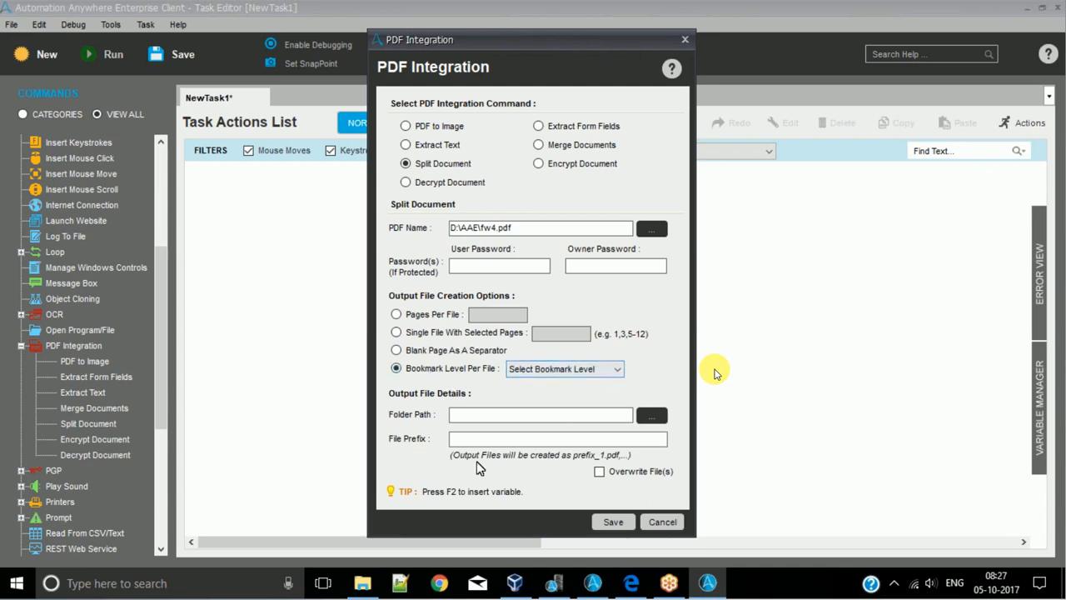
pyautogui.click(579, 229)
pyautogui.click(508, 375)
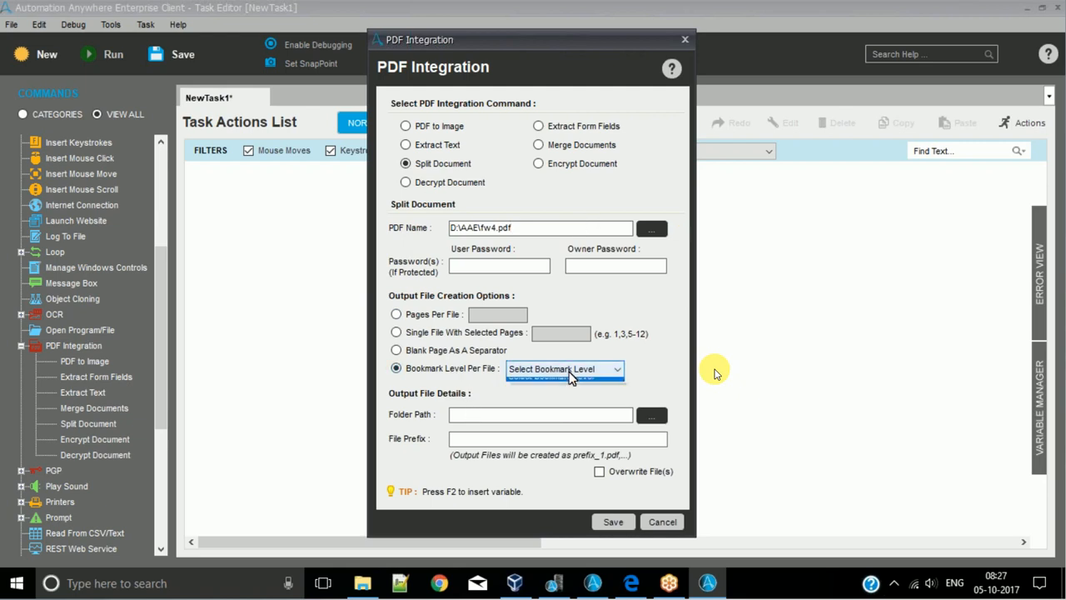
pyautogui.click(566, 372)
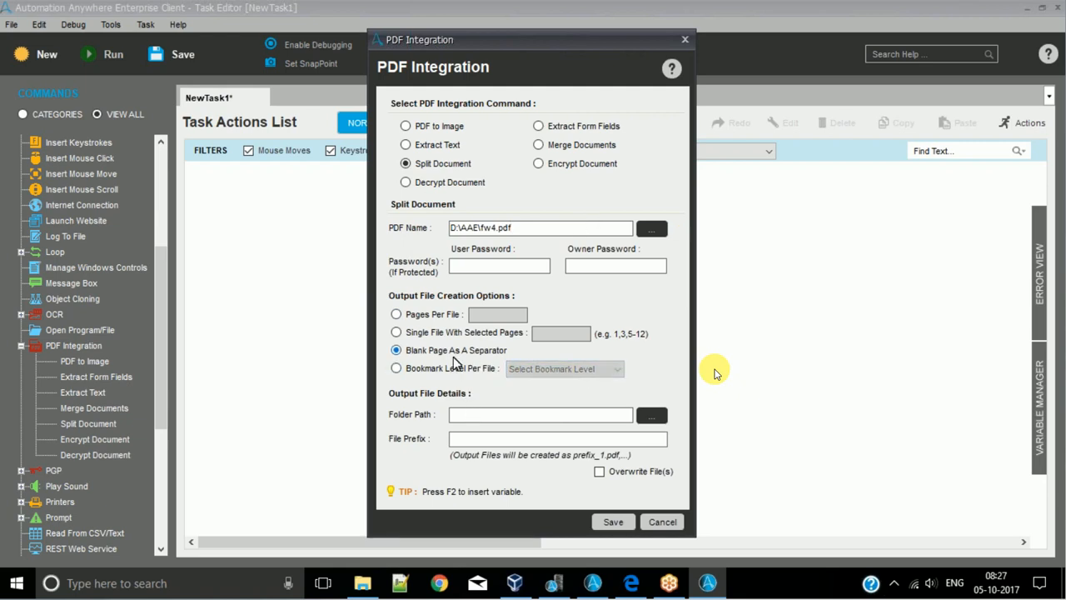
pyautogui.click(421, 314)
pyautogui.click(415, 334)
pyautogui.click(421, 351)
pyautogui.click(423, 332)
# - Set the split output to Pages Per File with 1 page in each file
pyautogui.click(430, 316)
pyautogui.click(485, 315)
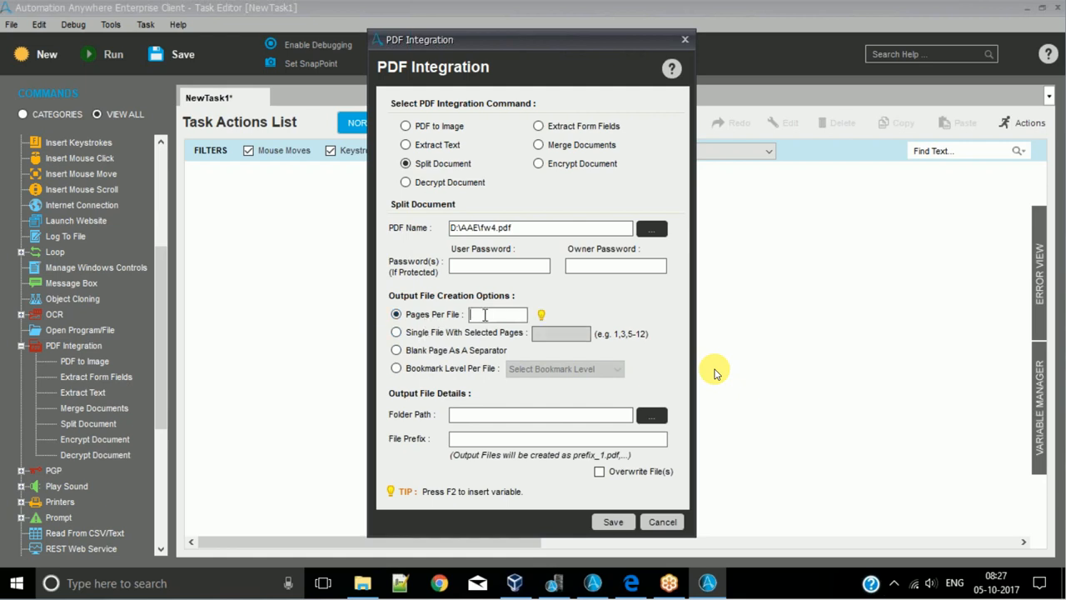
pyautogui.write('1')
# - Review both pages of the source fw4.pdf in the browser, and return to the Split Document settings
pyautogui.click(618, 590)
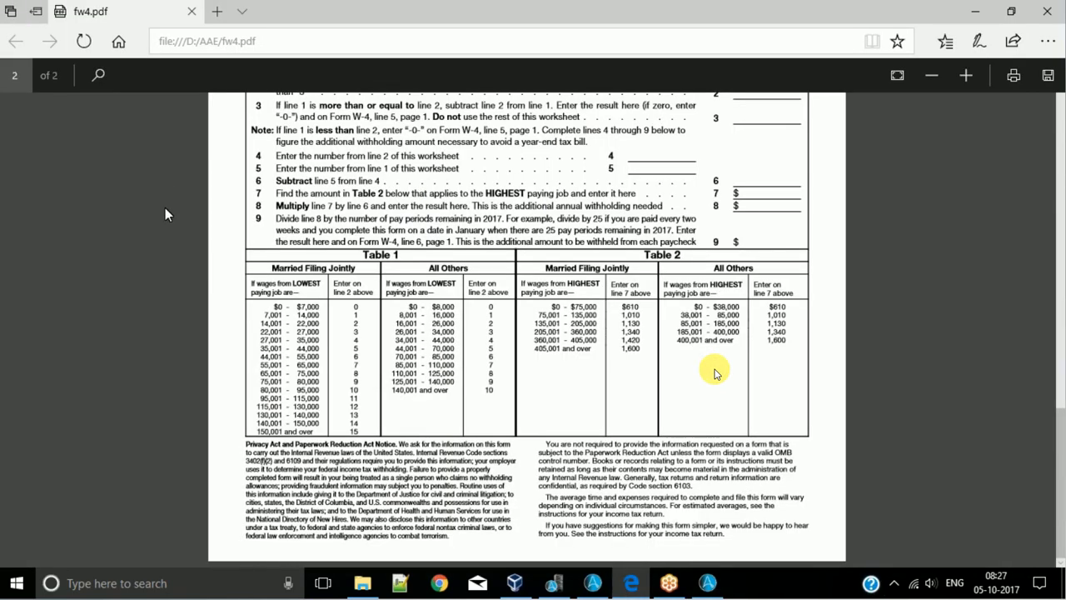
pyautogui.scroll(15, 165, 208)
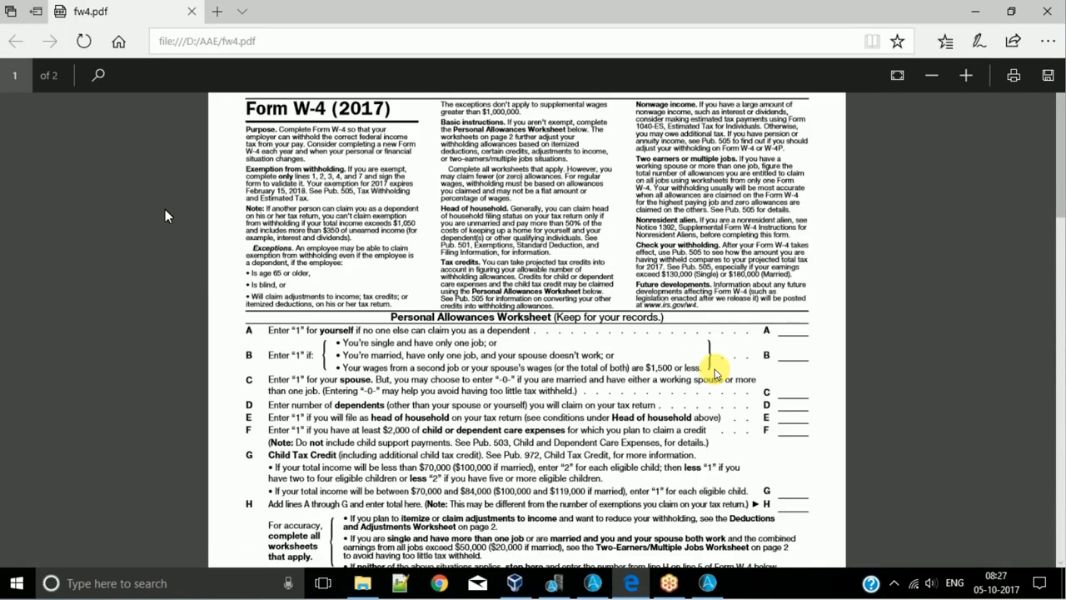
pyautogui.scroll(-9, 165, 209)
pyautogui.click(976, 13)
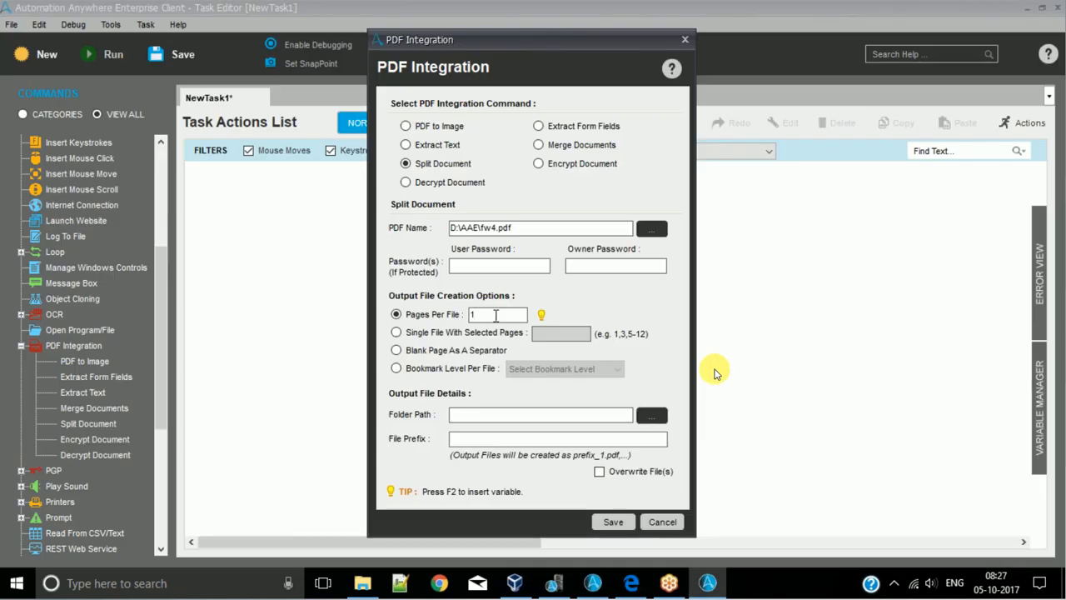
# - Set the split output to the Automation Anywhere folder on the Desktop with file prefix fw4, and save the action
pyautogui.click(652, 414)
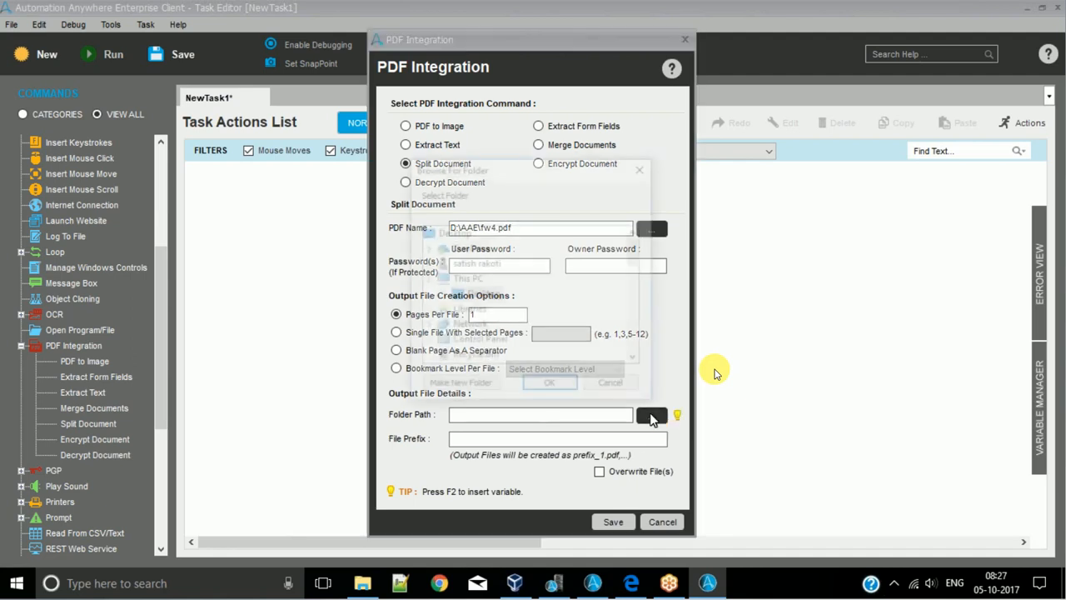
pyautogui.doubleClick(483, 295)
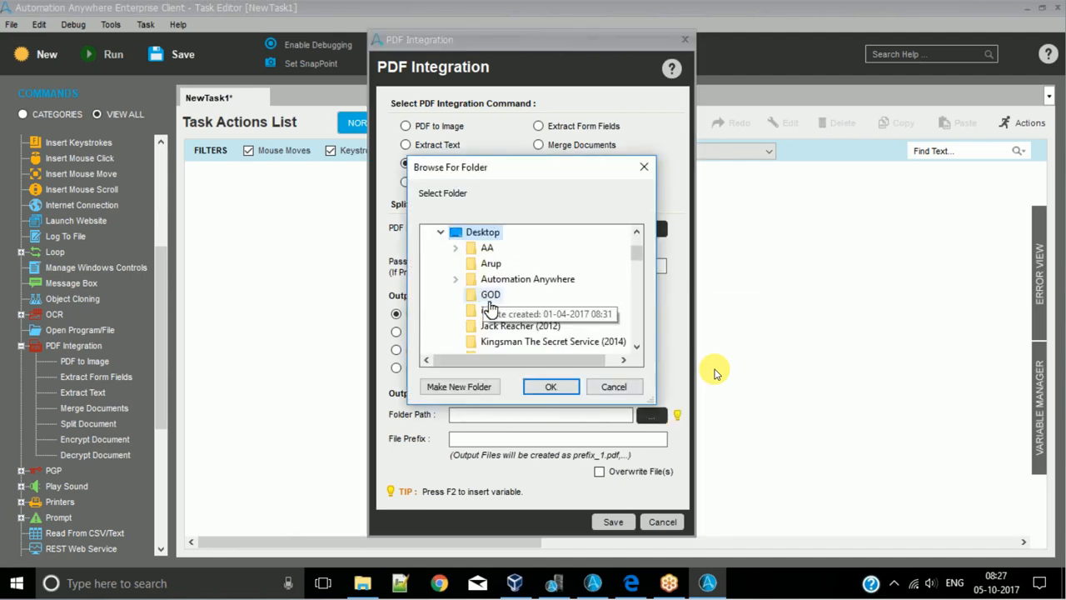
pyautogui.doubleClick(496, 279)
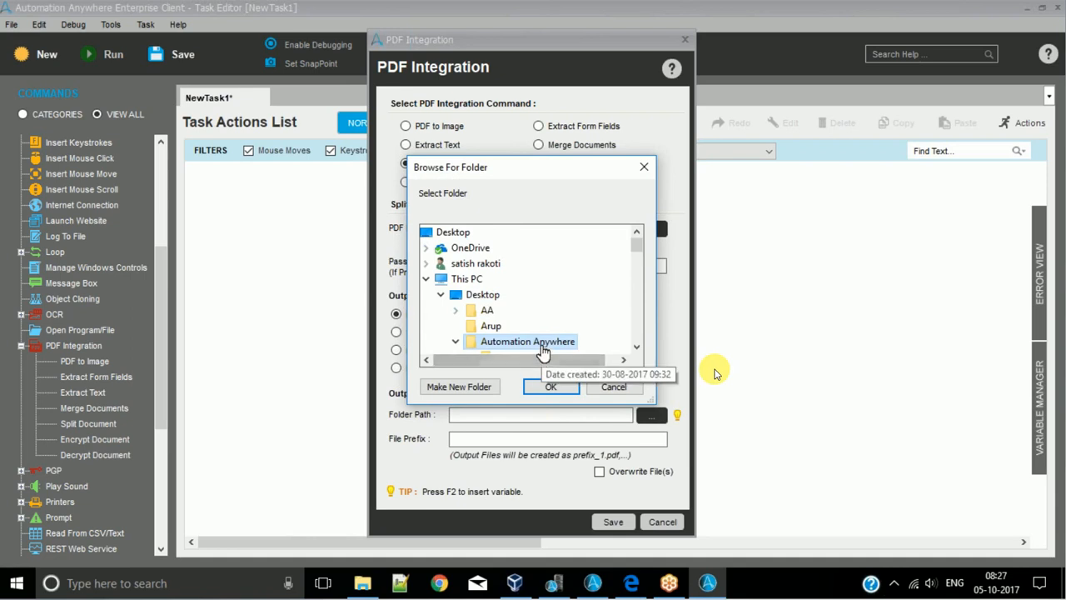
pyautogui.scroll(-2, 549, 326)
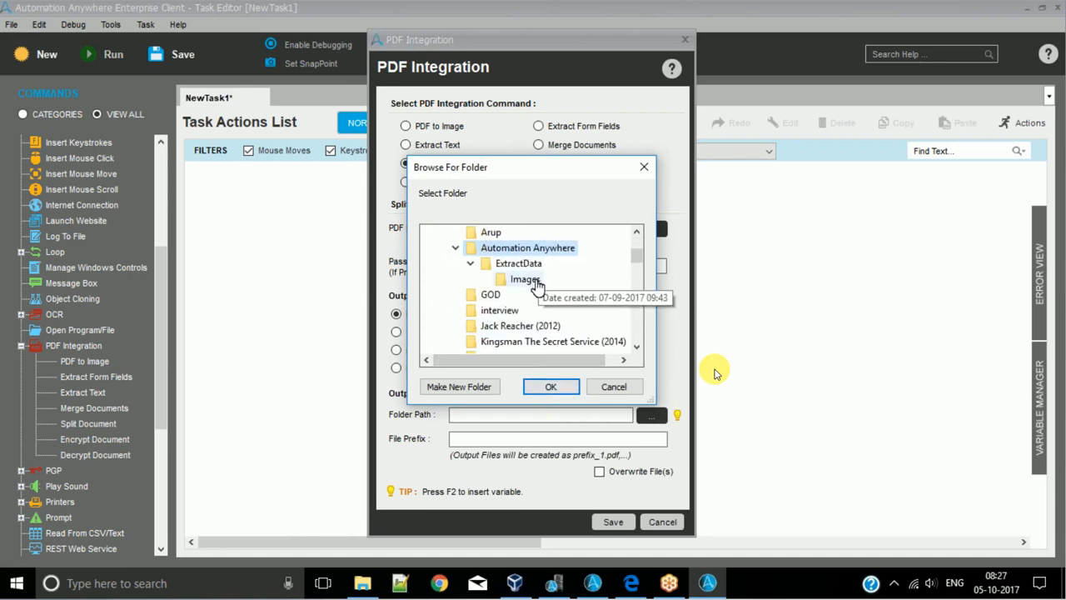
pyautogui.click(537, 385)
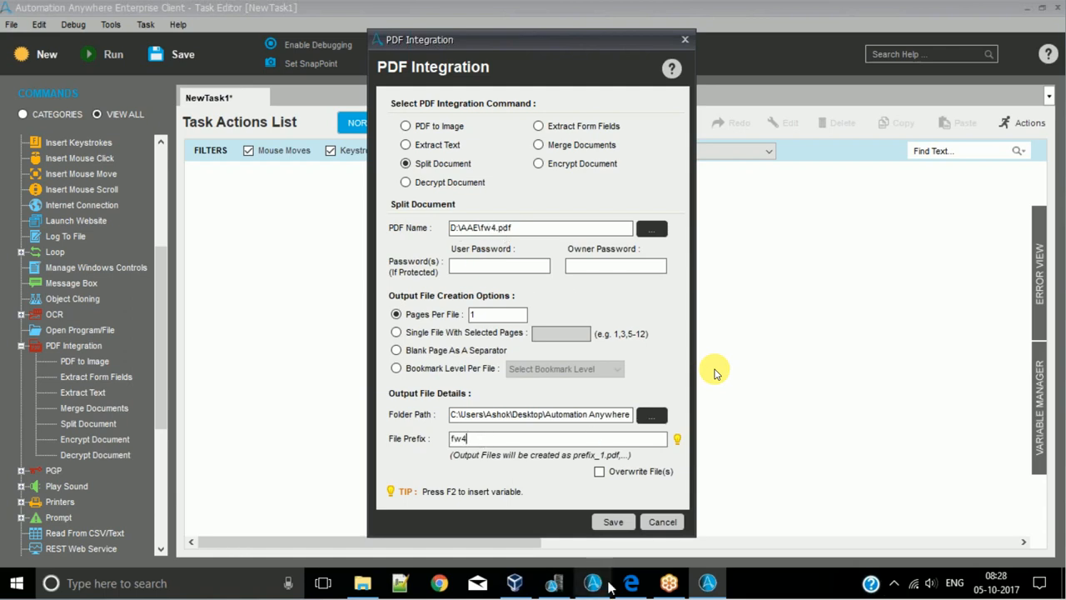
pyautogui.click(624, 522)
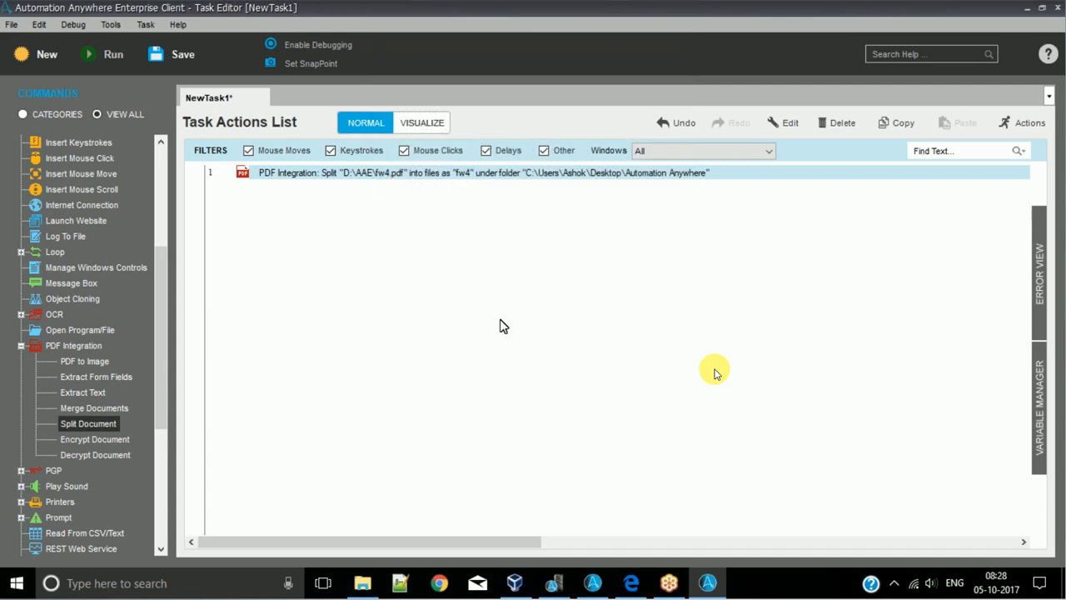
# - Save the task as PDFExample2 in the 8to9 directory and run it
pyautogui.hotkey('ctrl', 's')
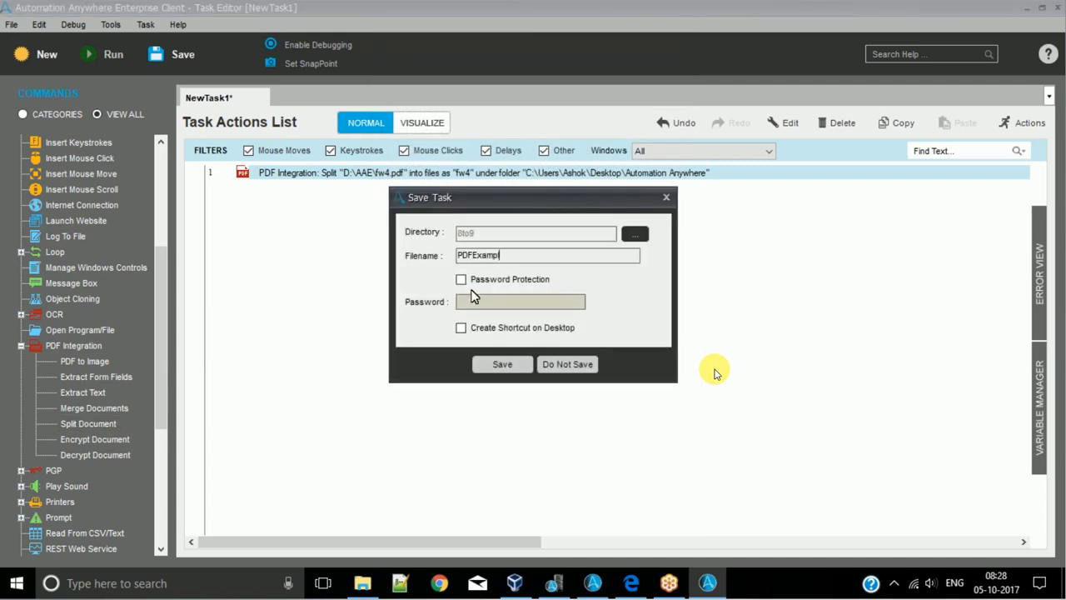
pyautogui.click(502, 364)
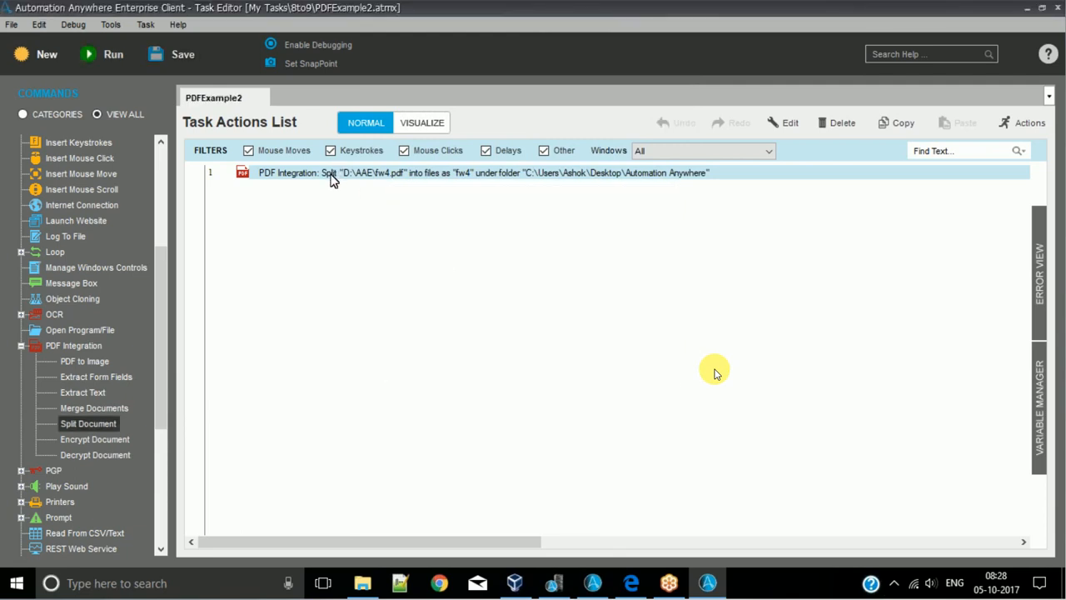
pyautogui.click(90, 55)
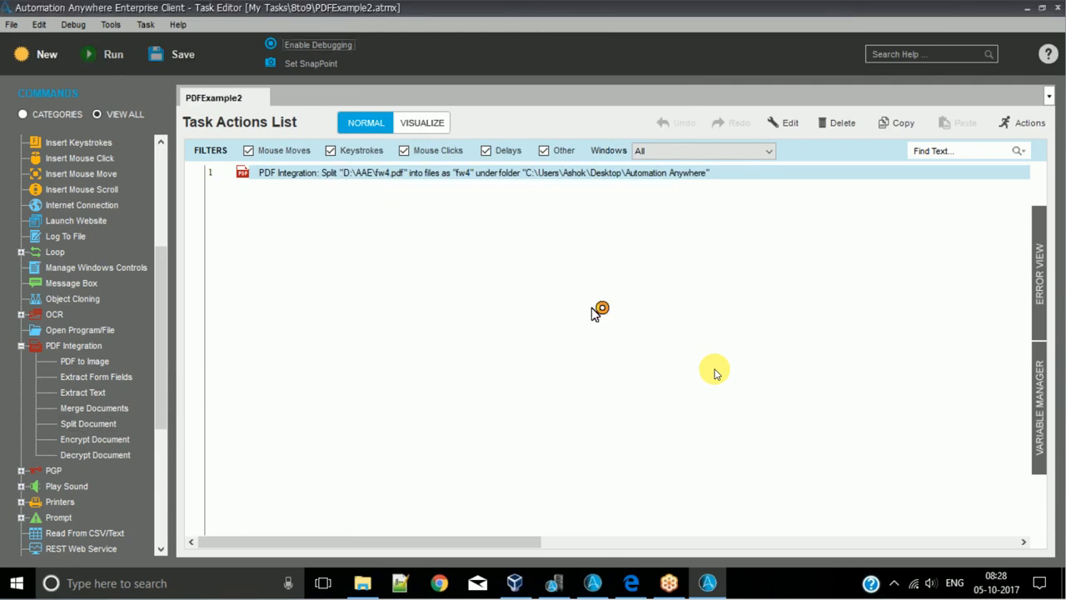
# - In File Explorer, find the split files in the Automation Anywhere folder and view fw4_1.pdf
pyautogui.click(373, 592)
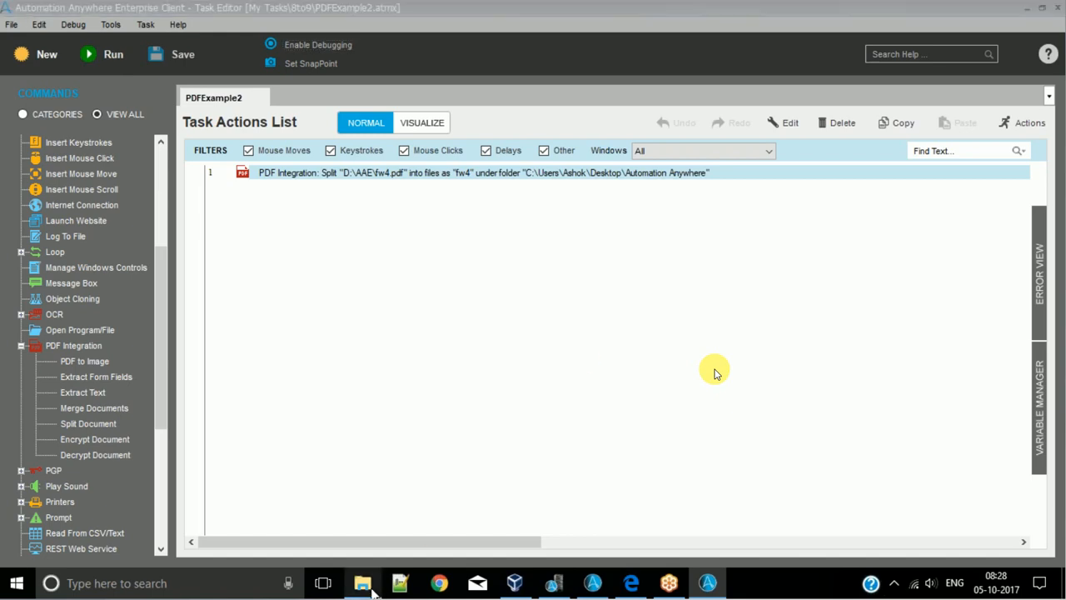
pyautogui.scroll(2, 209, 138)
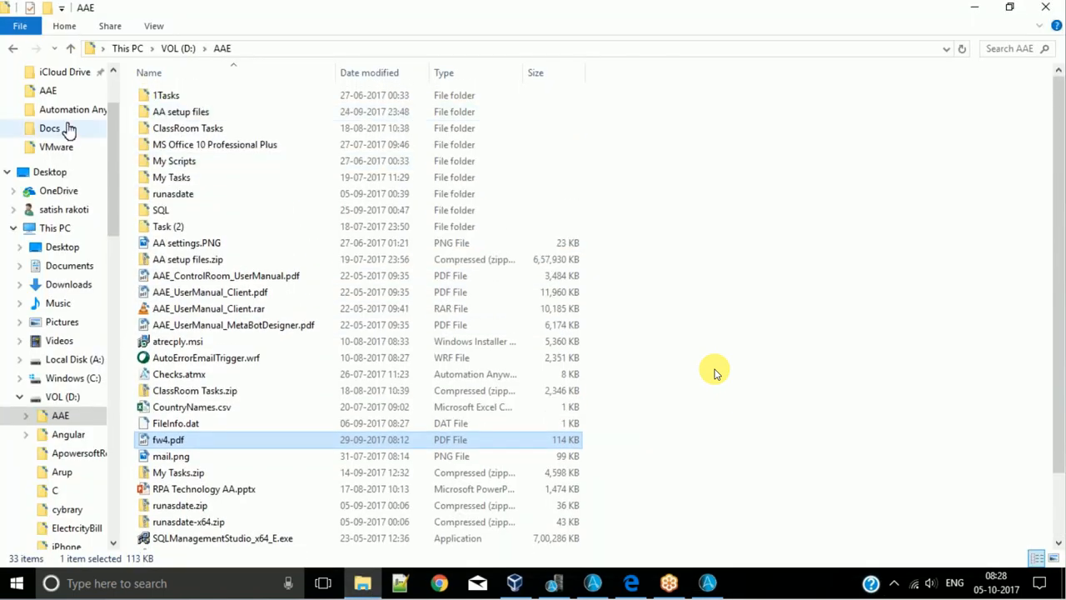
pyautogui.click(68, 109)
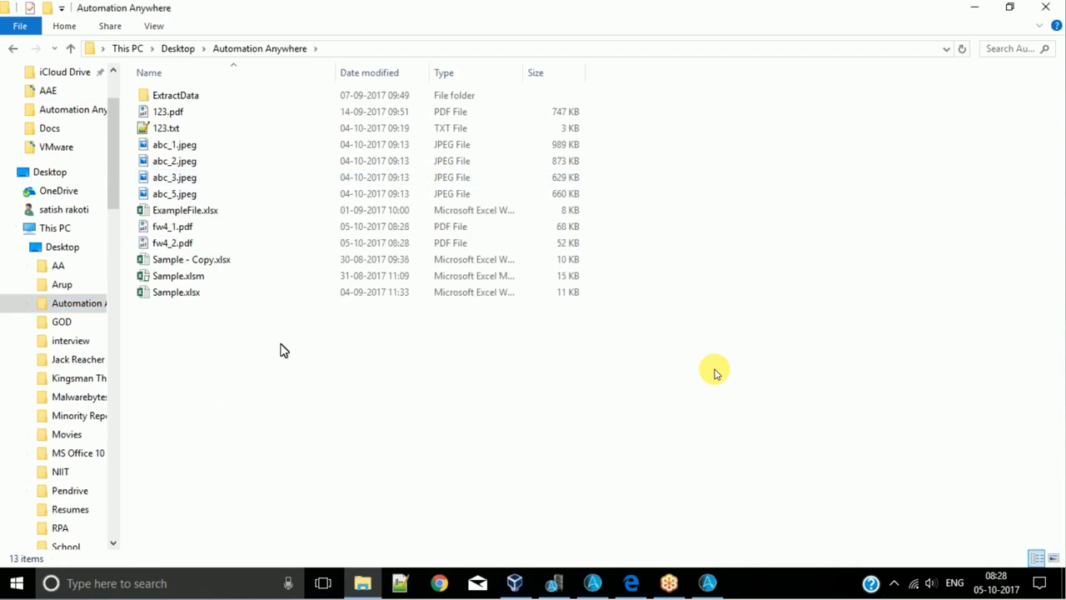
pyautogui.click(190, 229)
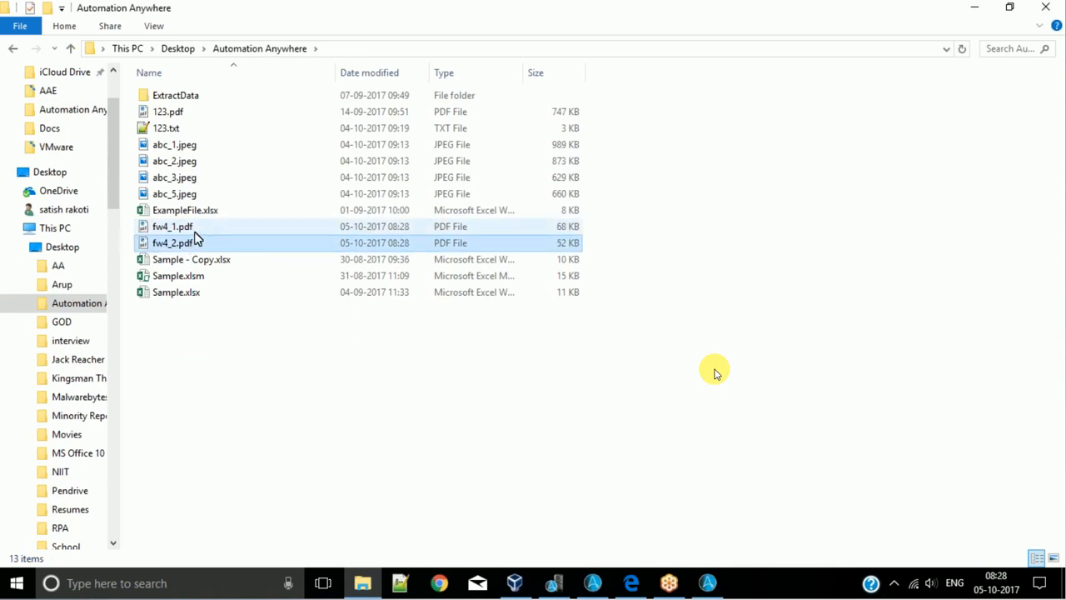
pyautogui.click(190, 243)
pyautogui.doubleClick(192, 229)
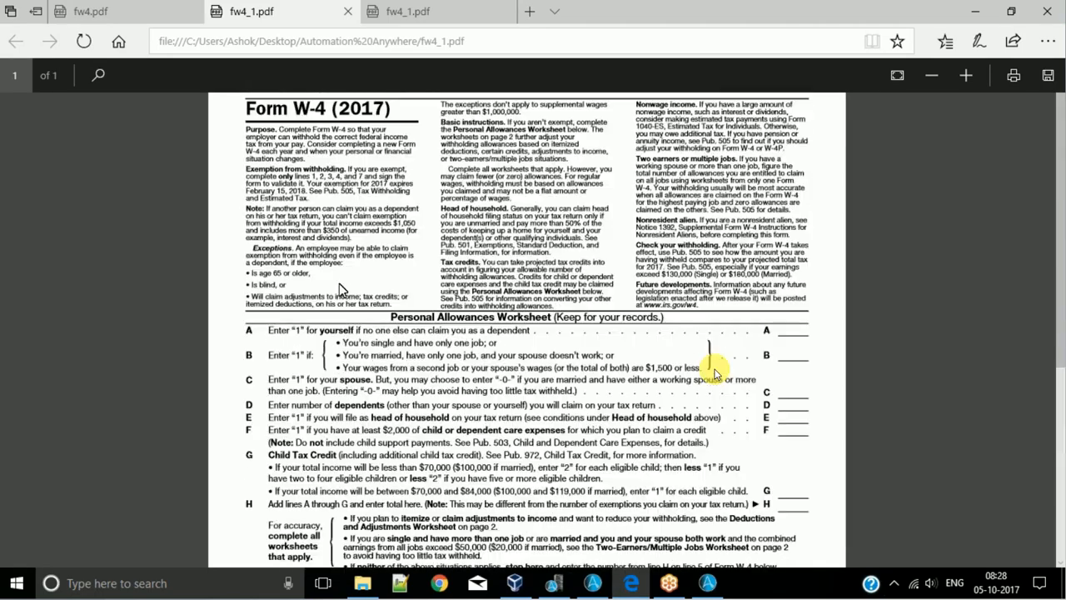
pyautogui.click(348, 11)
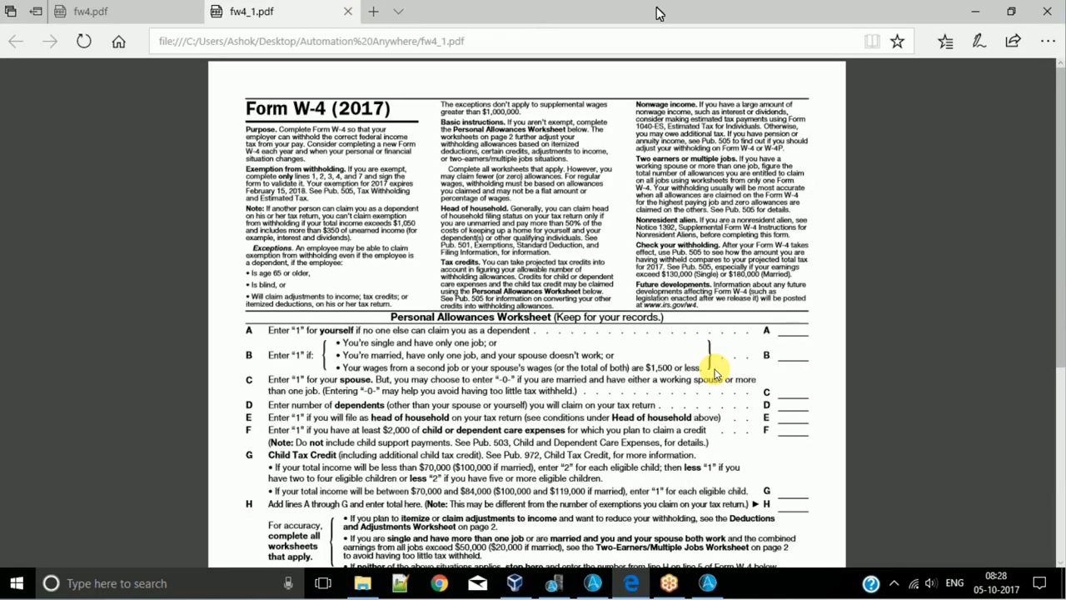
pyautogui.click(976, 14)
# - Open fw4_2.pdf from the output folder, read through its page and close it
pyautogui.click(185, 244)
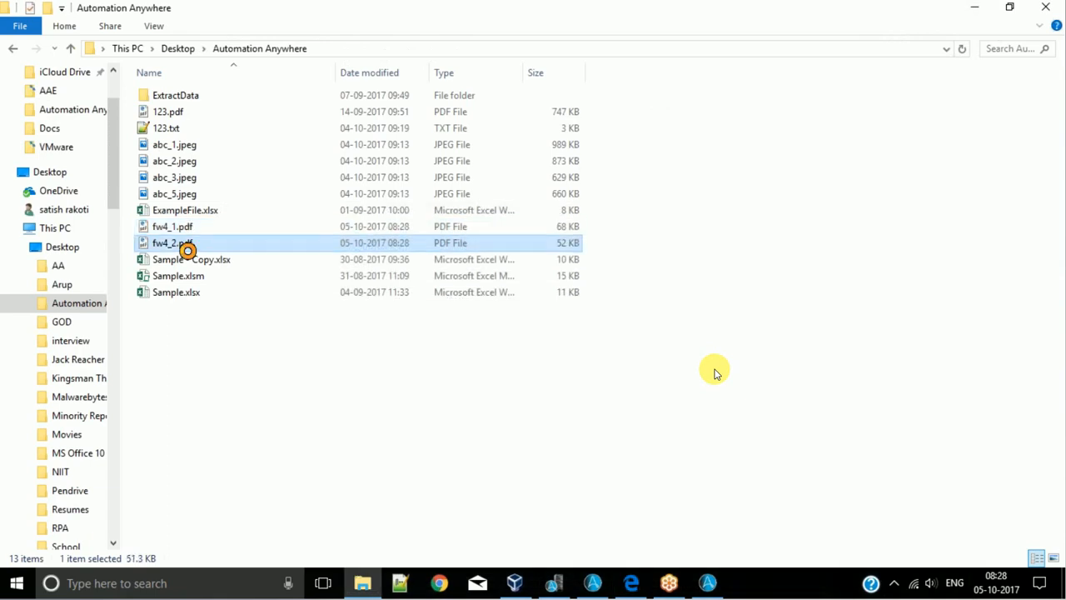
pyautogui.scroll(-4, 373, 285)
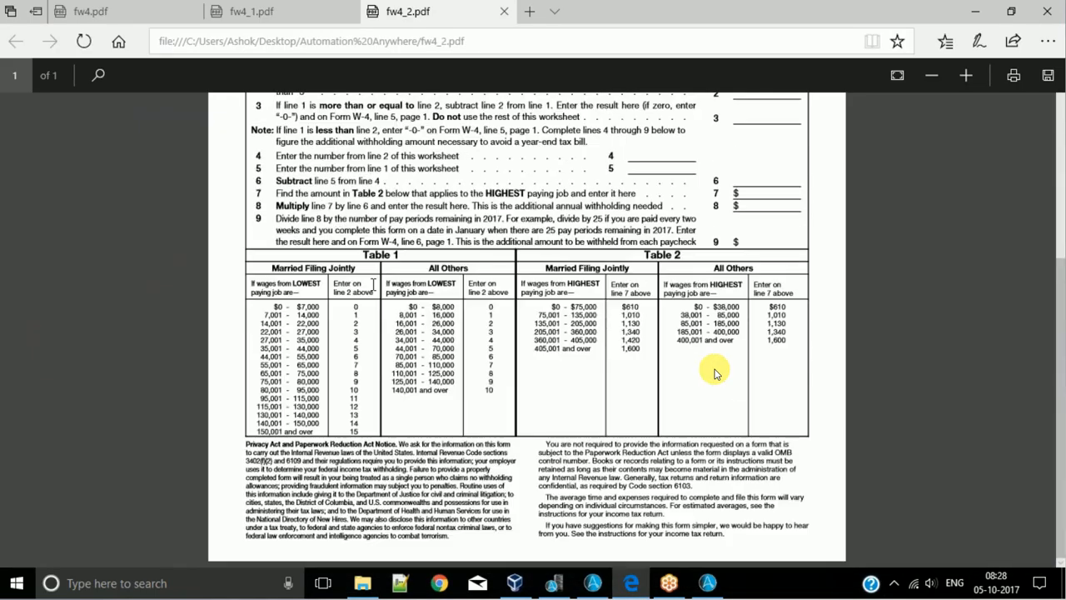
pyautogui.scroll(4, 415, 271)
pyautogui.scroll(-4, 415, 271)
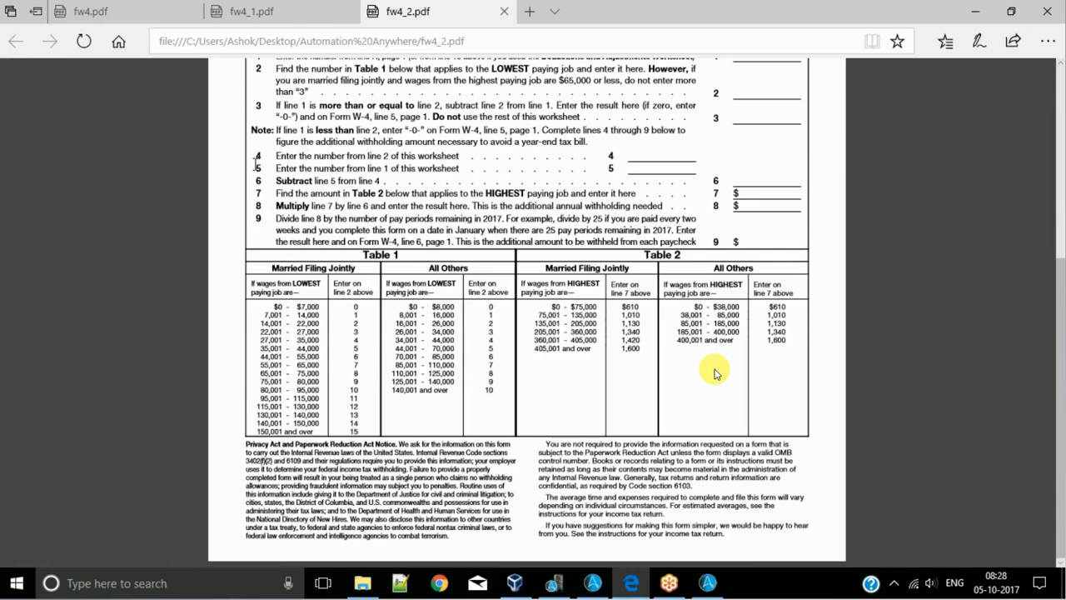
pyautogui.scroll(4, 256, 164)
pyautogui.scroll(-4, 334, 83)
pyautogui.click(504, 12)
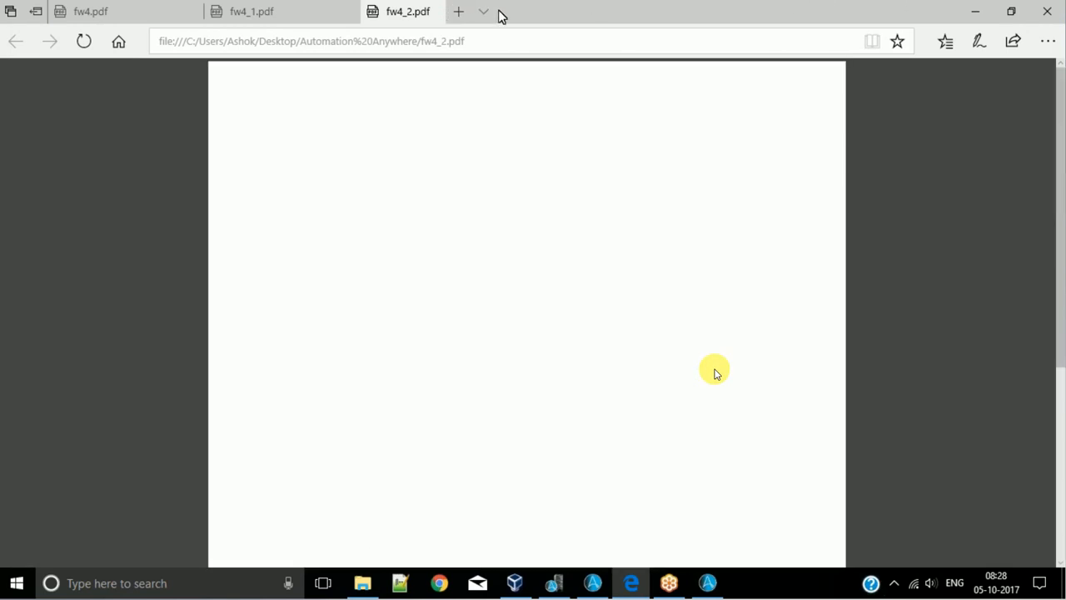
pyautogui.click(975, 16)
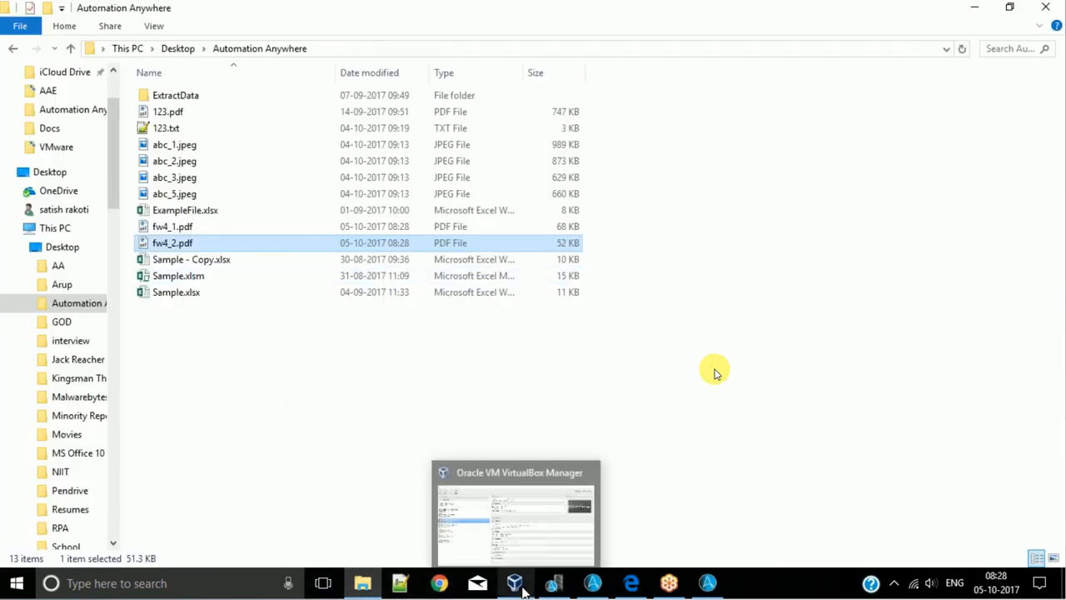
# - Back in the Automation Anywhere task, try Single File With Selected Pages with pages 1-5 in the split action, and discard the change
pyautogui.moveTo(641, 594)
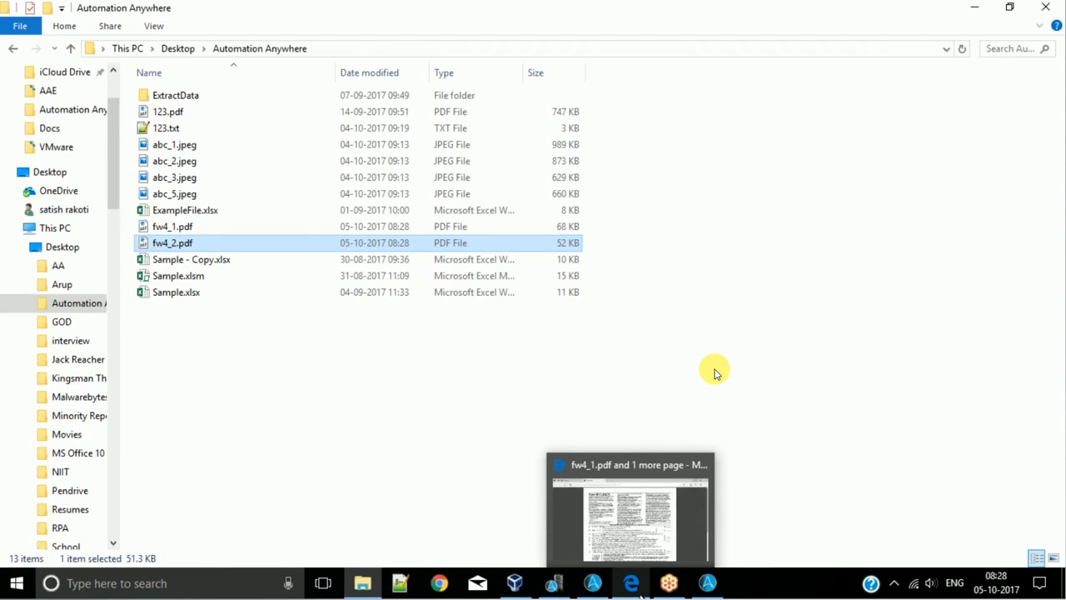
pyautogui.click(713, 588)
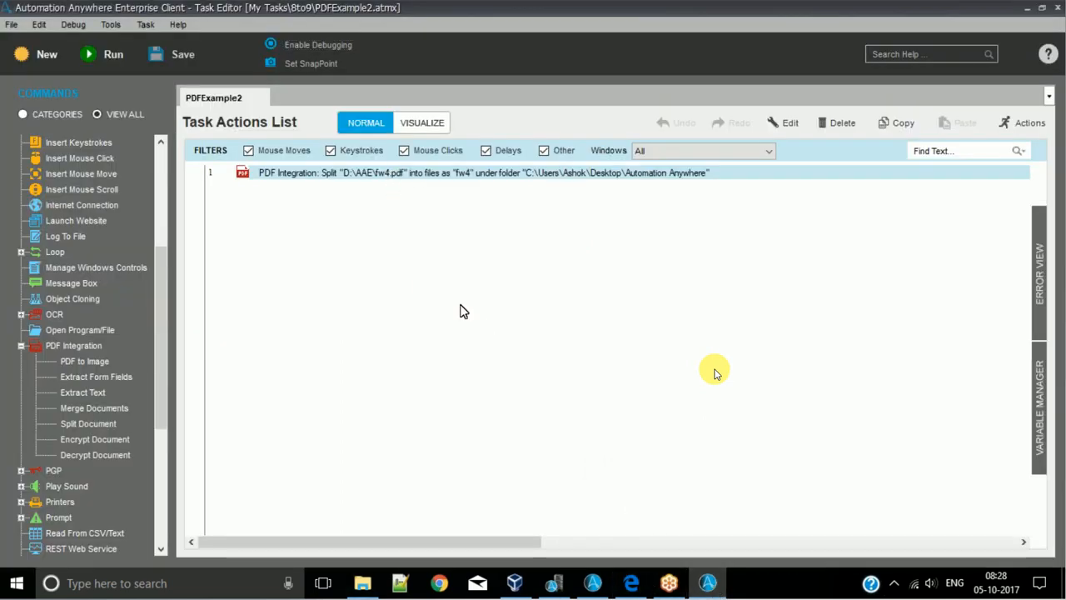
pyautogui.click(503, 333)
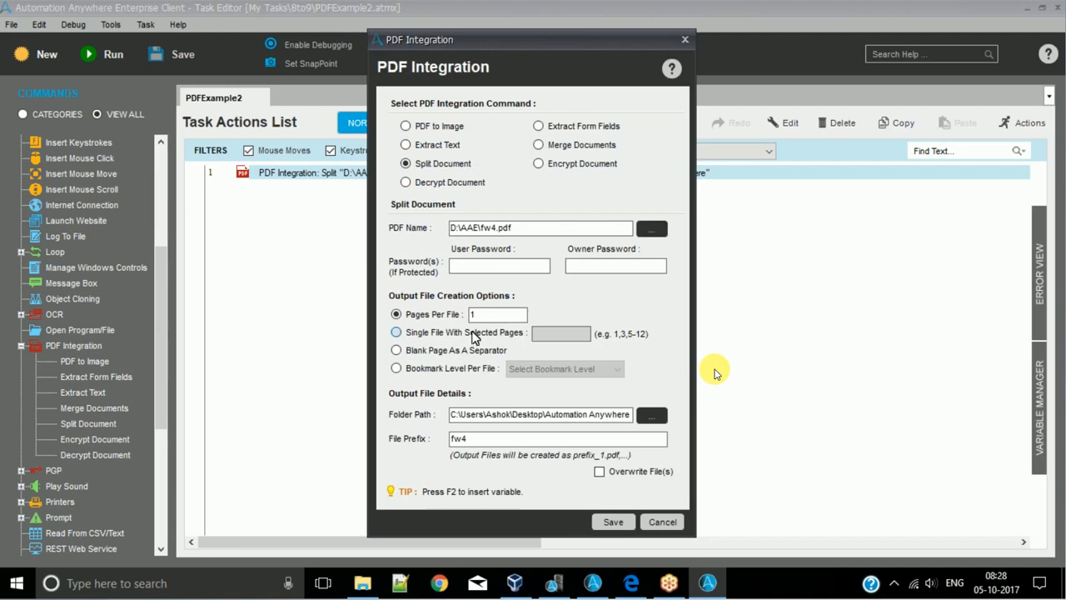
pyautogui.click(565, 333)
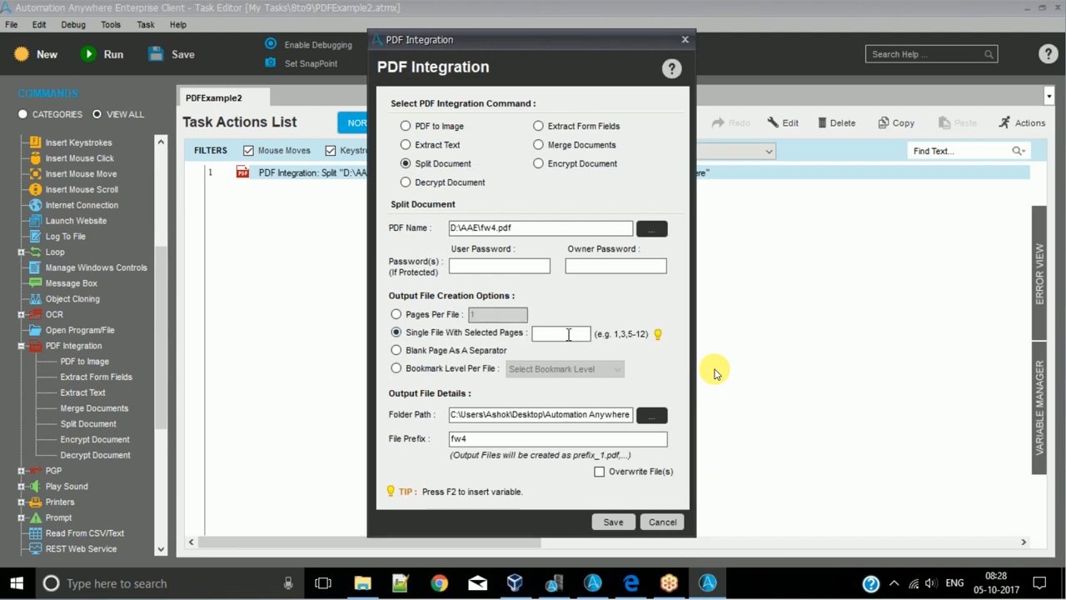
pyautogui.write('1-5,3,4')
pyautogui.click(685, 41)
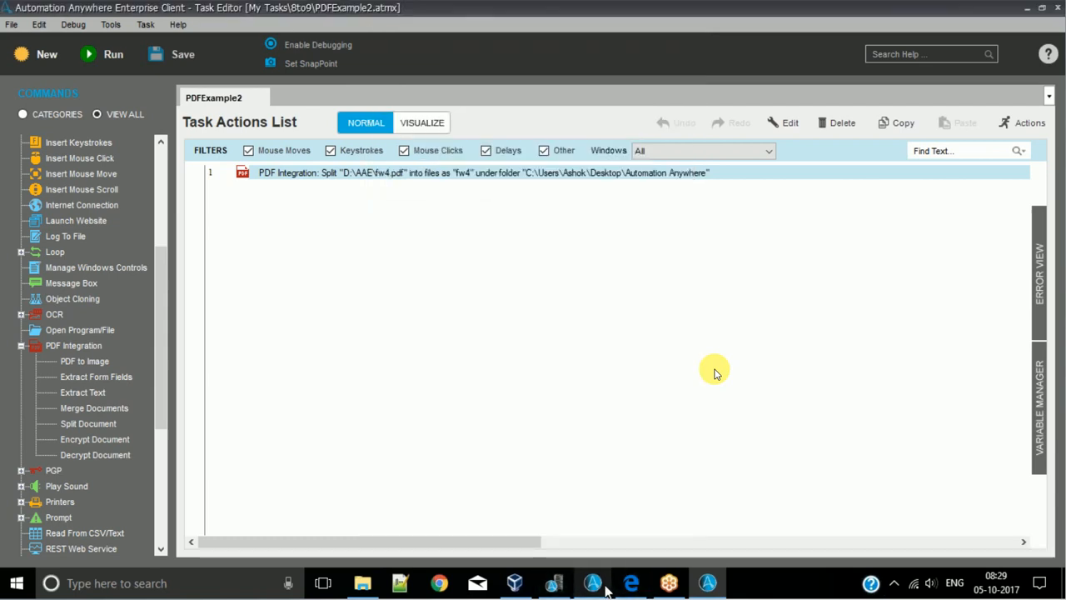
# - Switch to the browser and look through fw4_1.pdf and the page boundary in the original fw4.pdf
pyautogui.click(633, 585)
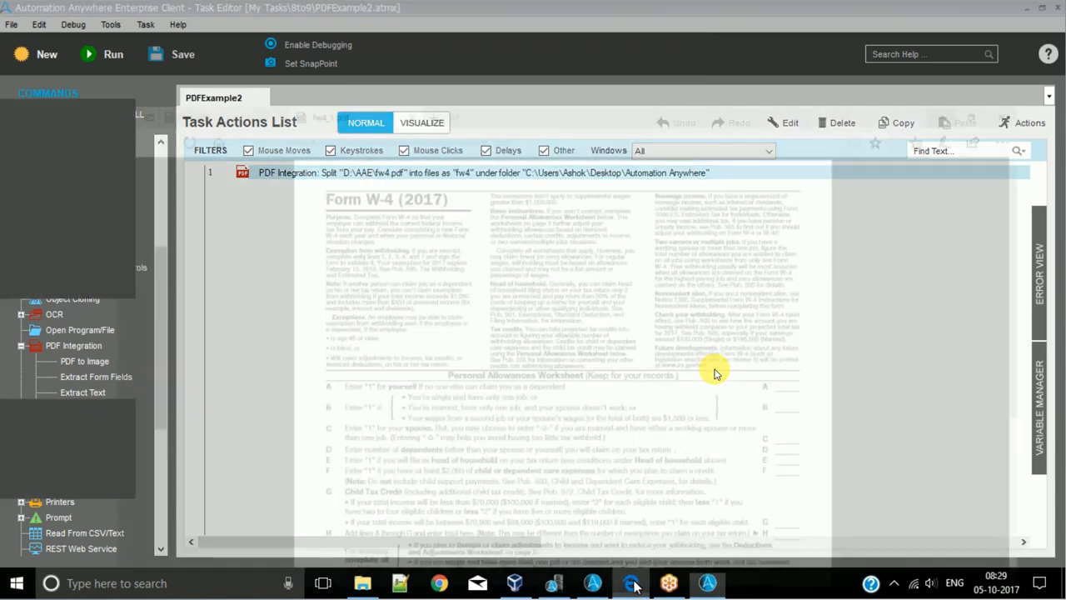
pyautogui.scroll(-8, 715, 372)
pyautogui.scroll(5, 557, 248)
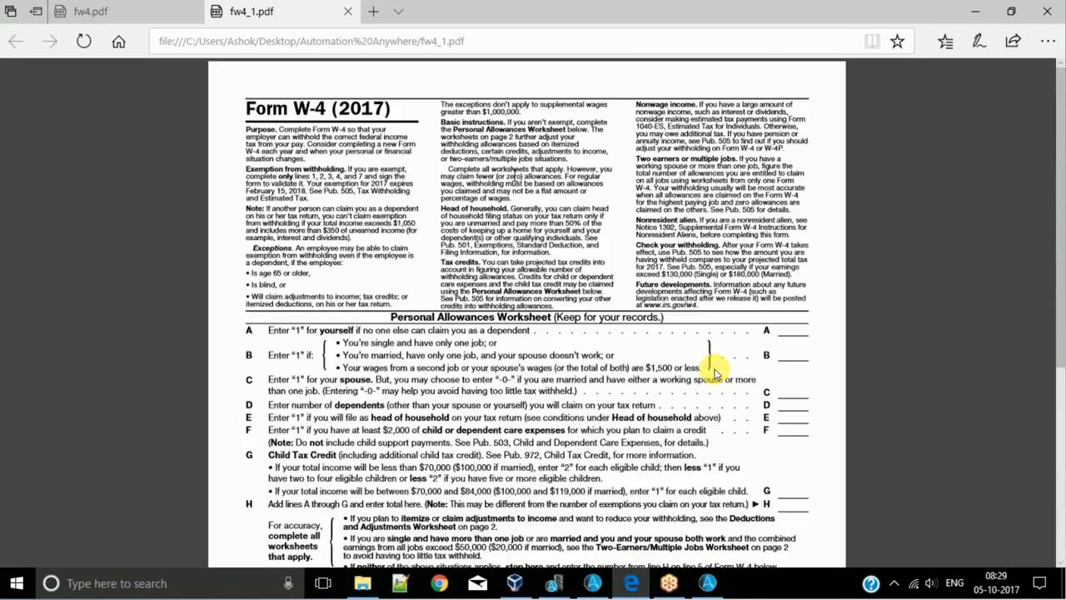
pyautogui.click(109, 8)
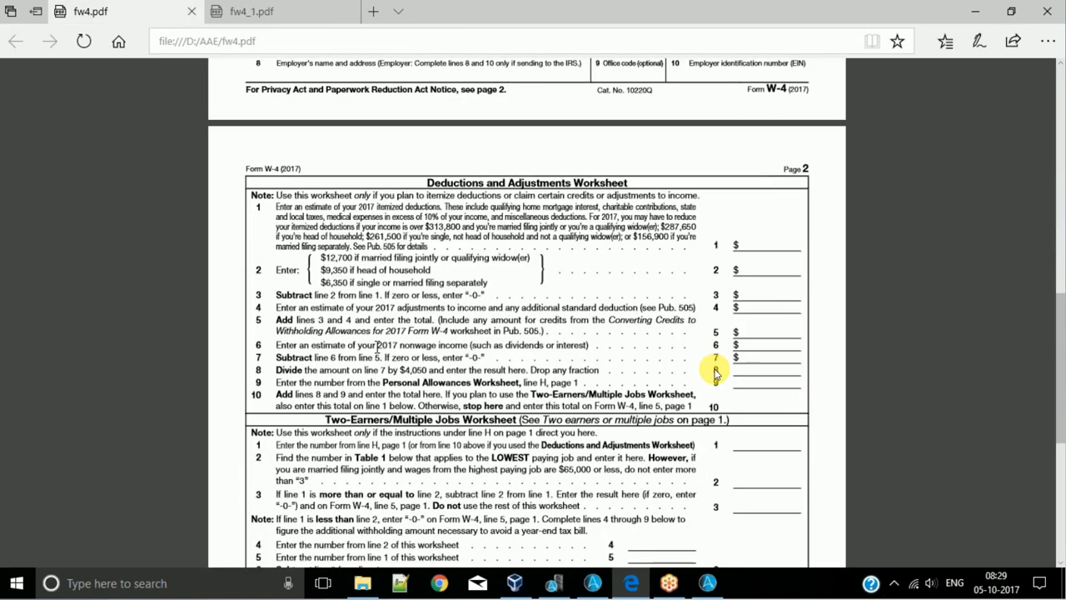
pyautogui.scroll(8, 715, 372)
pyautogui.scroll(-10, 715, 372)
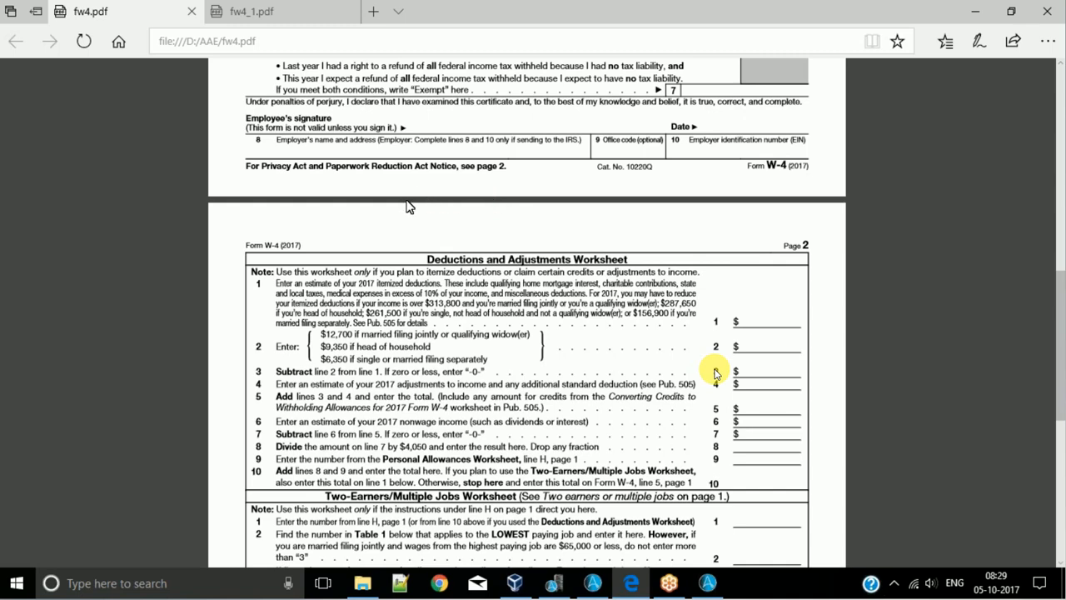
pyautogui.click(980, 12)
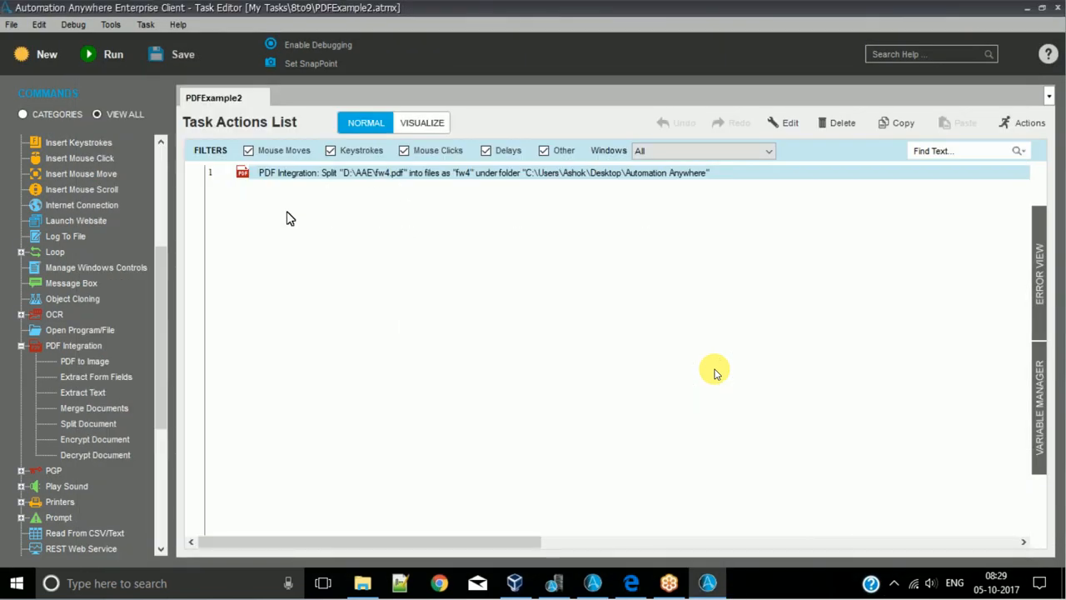
# - Reopen the split action and examine Single File With Selected Pages and Blank Page As A Separator, returning to Pages Per File
pyautogui.moveTo(514, 229); pyautogui.dragTo(375, 253)
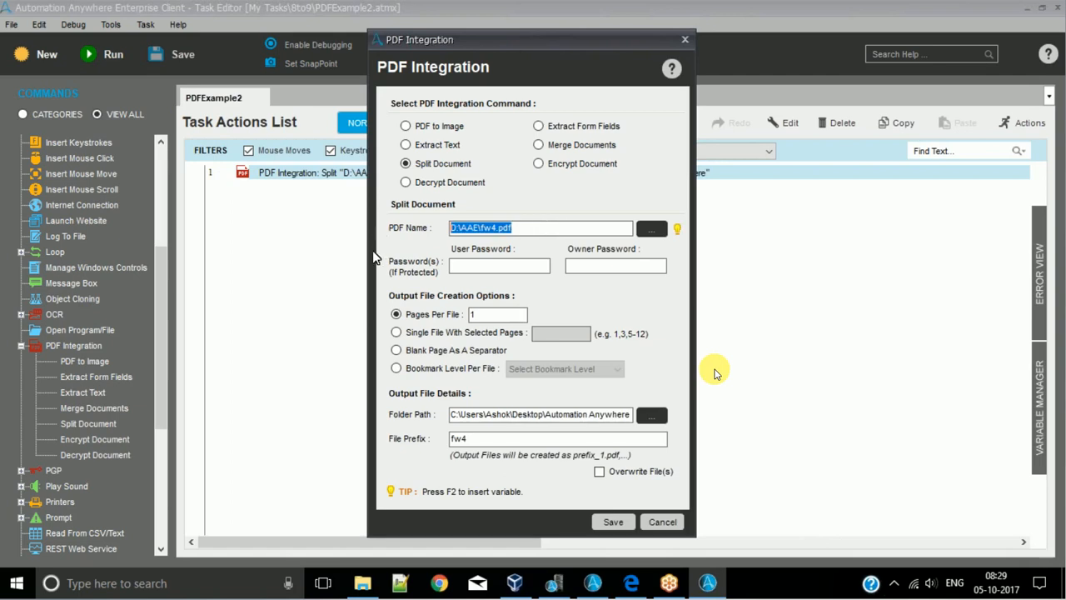
pyautogui.click(480, 334)
pyautogui.click(456, 350)
pyautogui.click(429, 314)
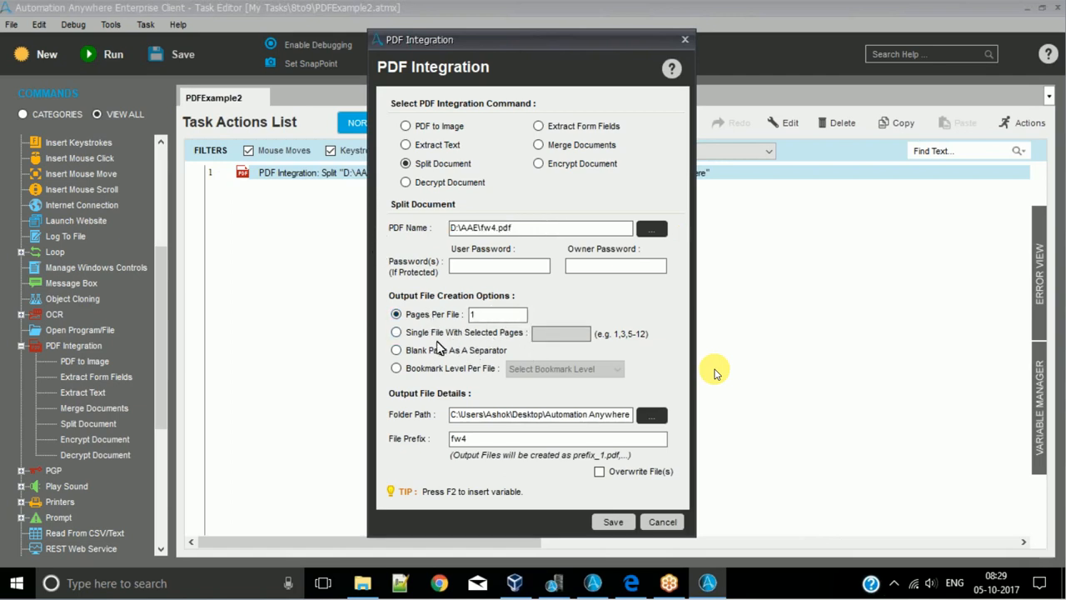
# - Review the page options, output folder path and file prefix in the split action, and close it without saving
pyautogui.click(424, 332)
pyautogui.click(426, 315)
pyautogui.moveTo(501, 414); pyautogui.dragTo(677, 422)
pyautogui.click(604, 441)
pyautogui.click(662, 522)
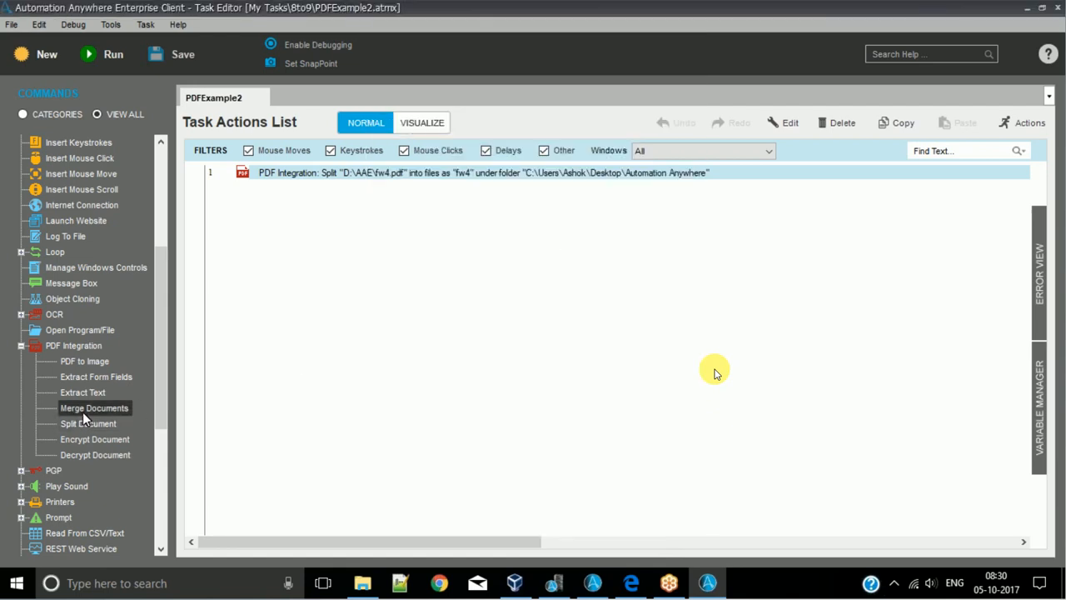
# - Start a Merge Documents action and add fw4_1.pdf from the desktop's Automation Anywhere folder to the merge list
pyautogui.doubleClick(89, 411)
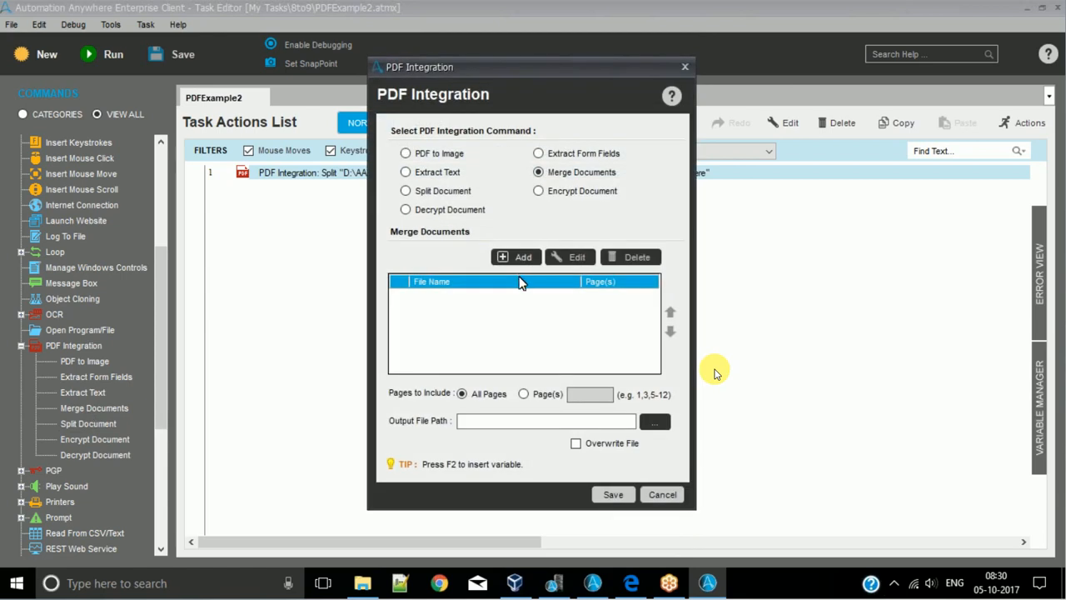
pyautogui.click(503, 259)
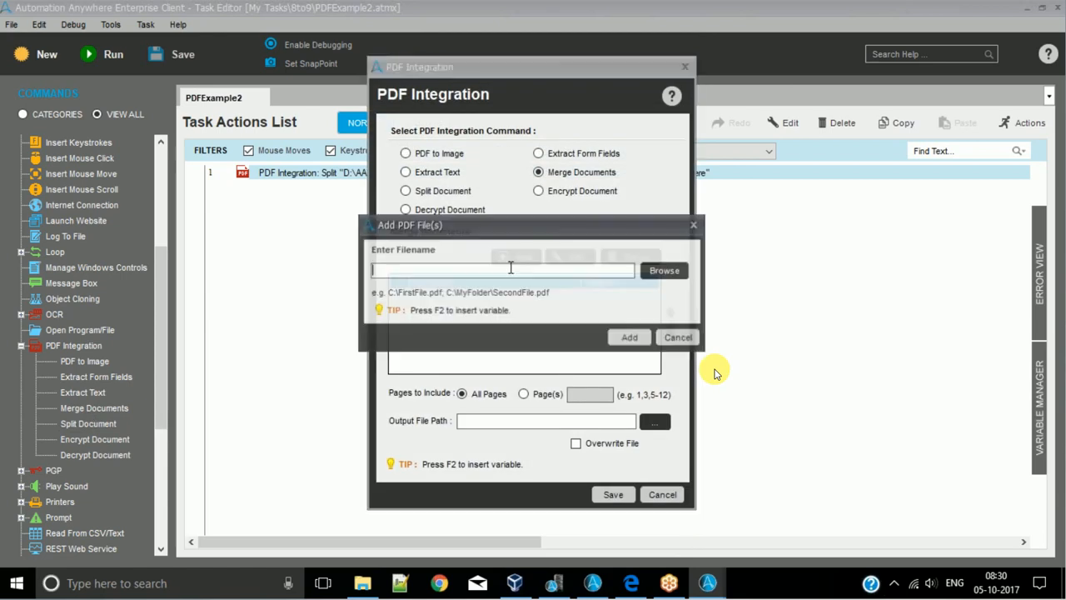
pyautogui.click(656, 280)
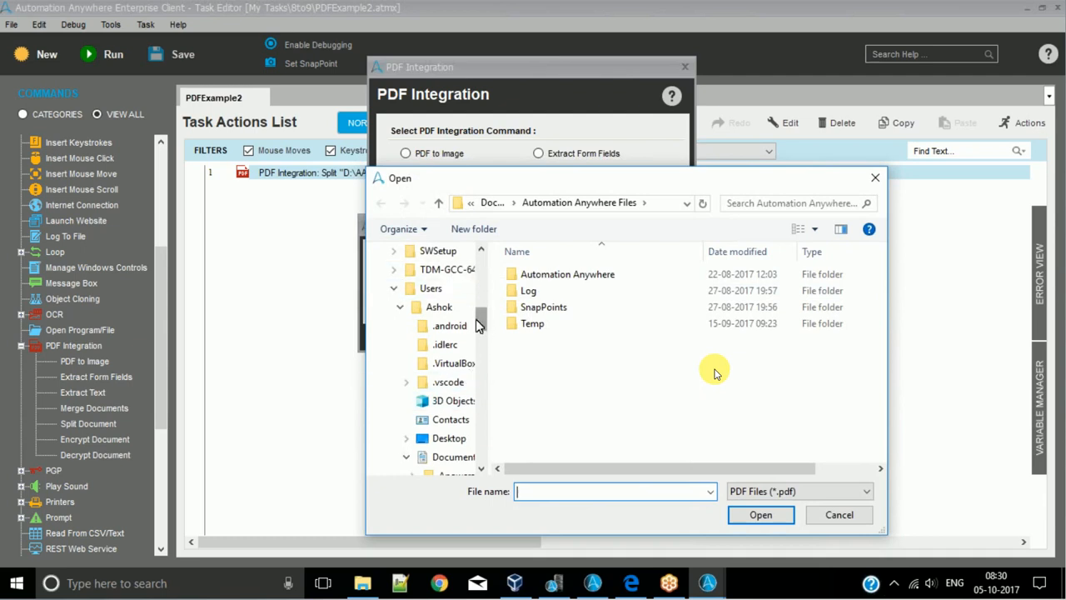
pyautogui.scroll(6, 482, 308)
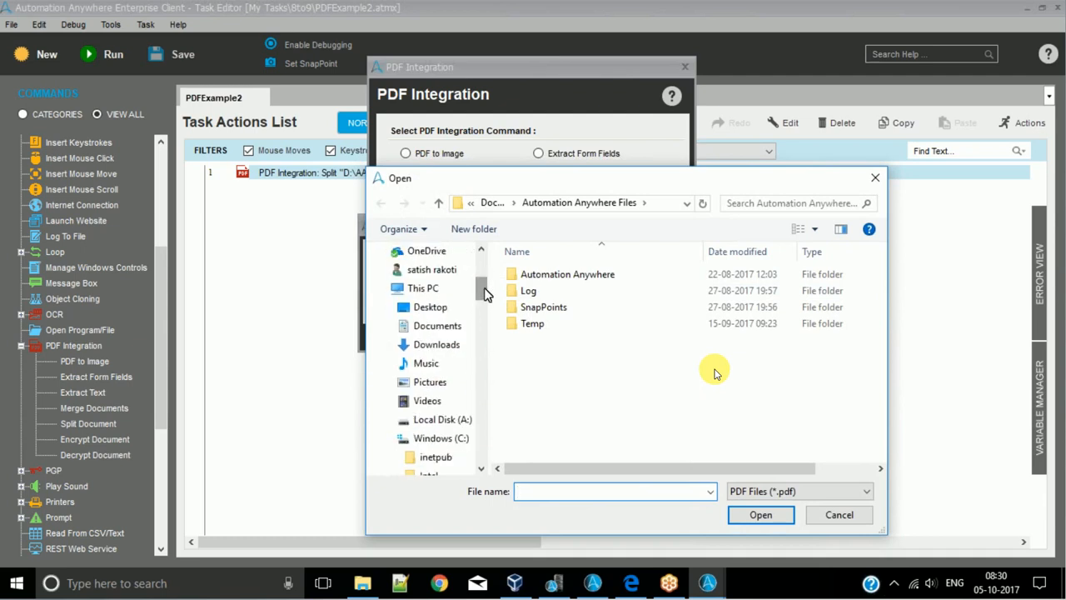
pyautogui.scroll(2, 483, 290)
pyautogui.click(456, 252)
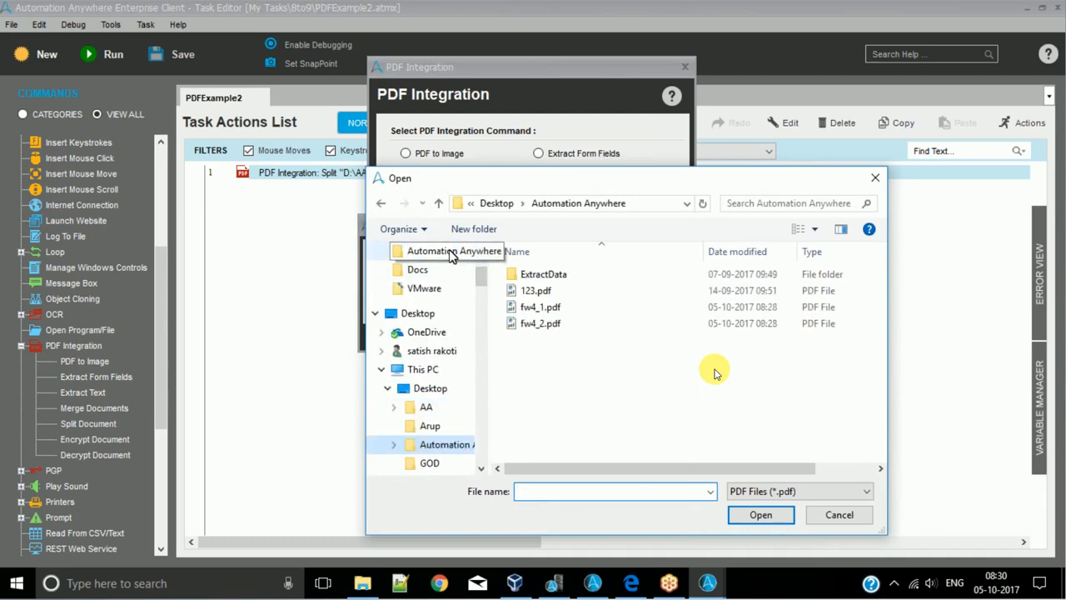
pyautogui.click(540, 307)
pyautogui.click(758, 515)
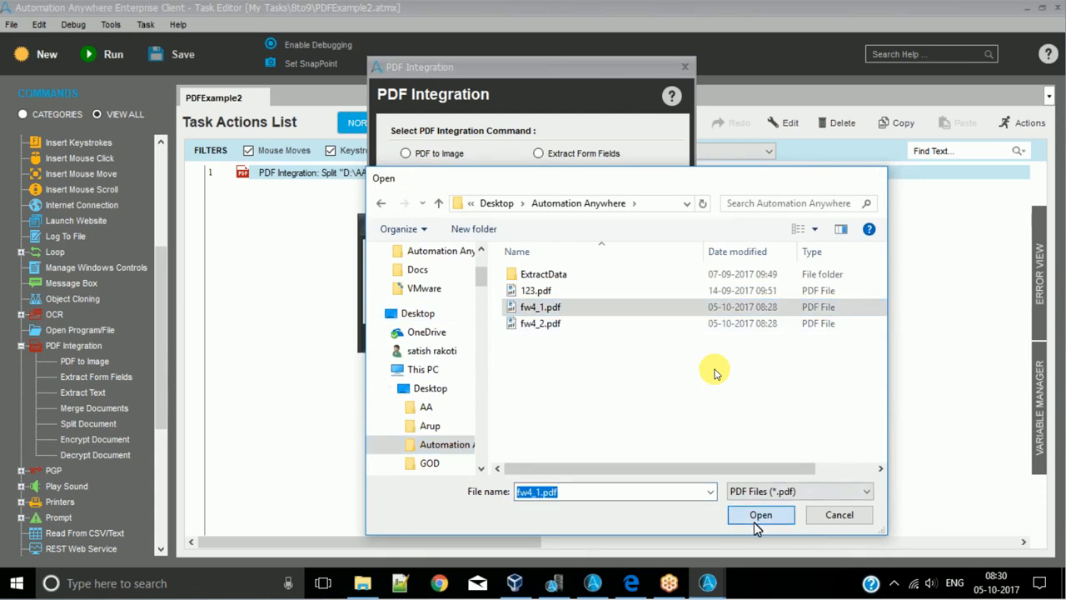
pyautogui.click(631, 337)
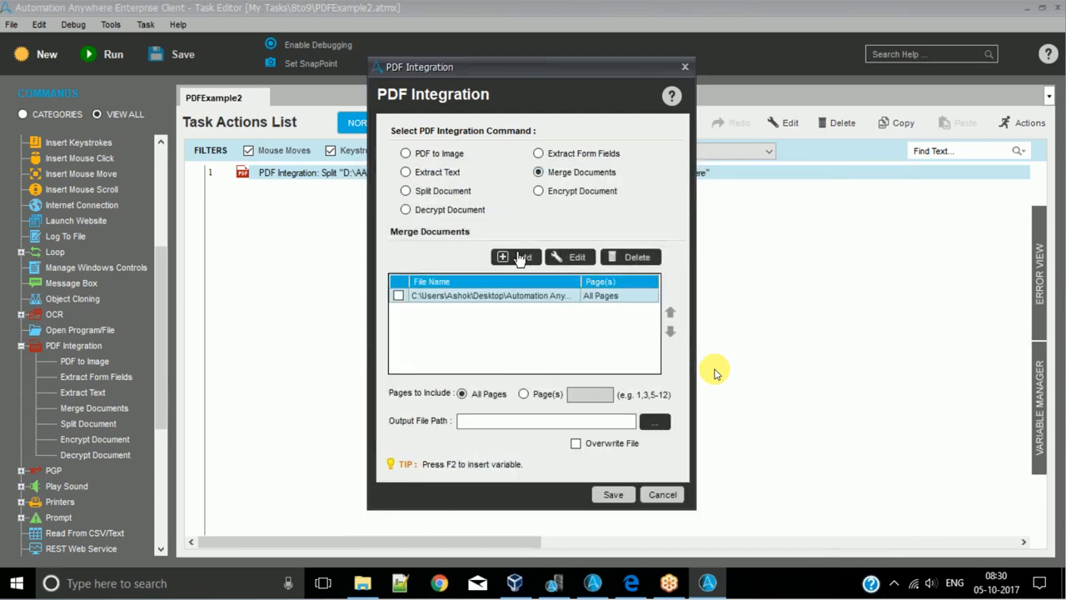
# - Add fw4_2.pdf from the desktop's Automation Anywhere folder as the second document in the merge list
pyautogui.click(514, 255)
pyautogui.click(644, 270)
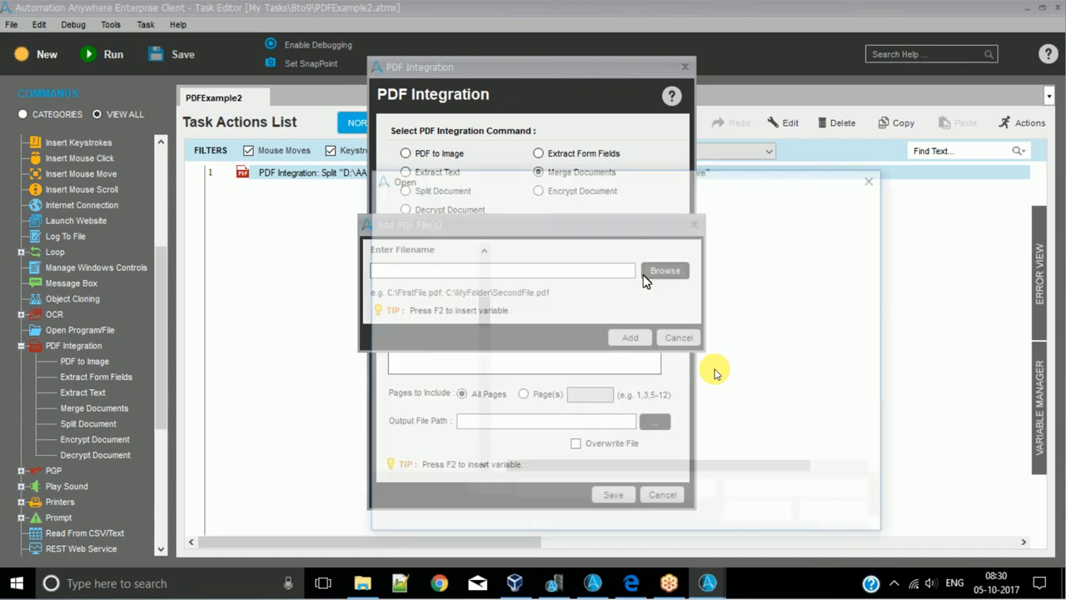
pyautogui.click(419, 250)
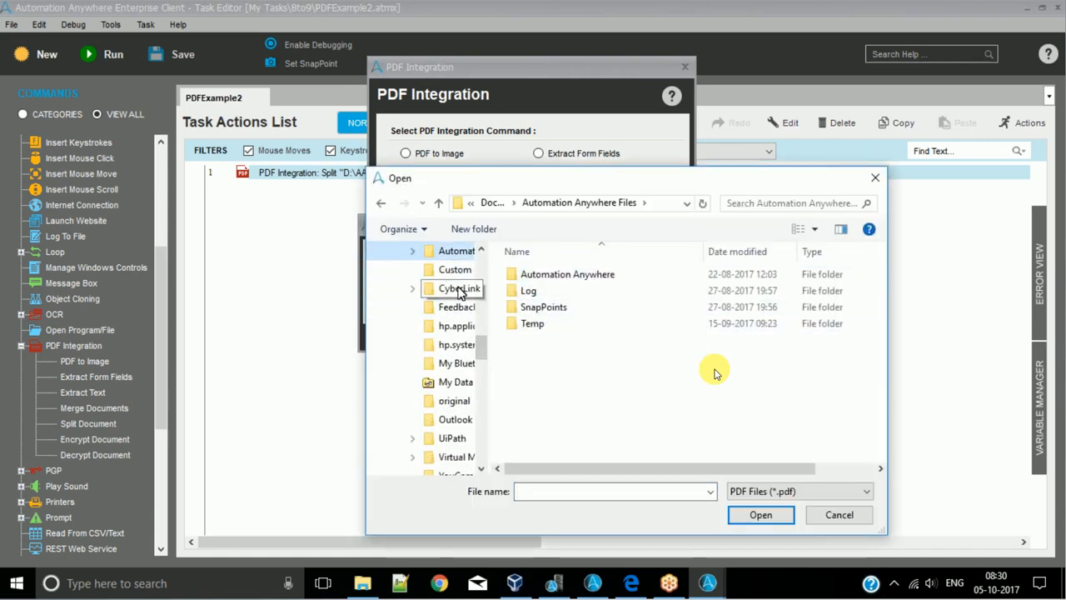
pyautogui.click(556, 280)
pyautogui.doubleClick(557, 279)
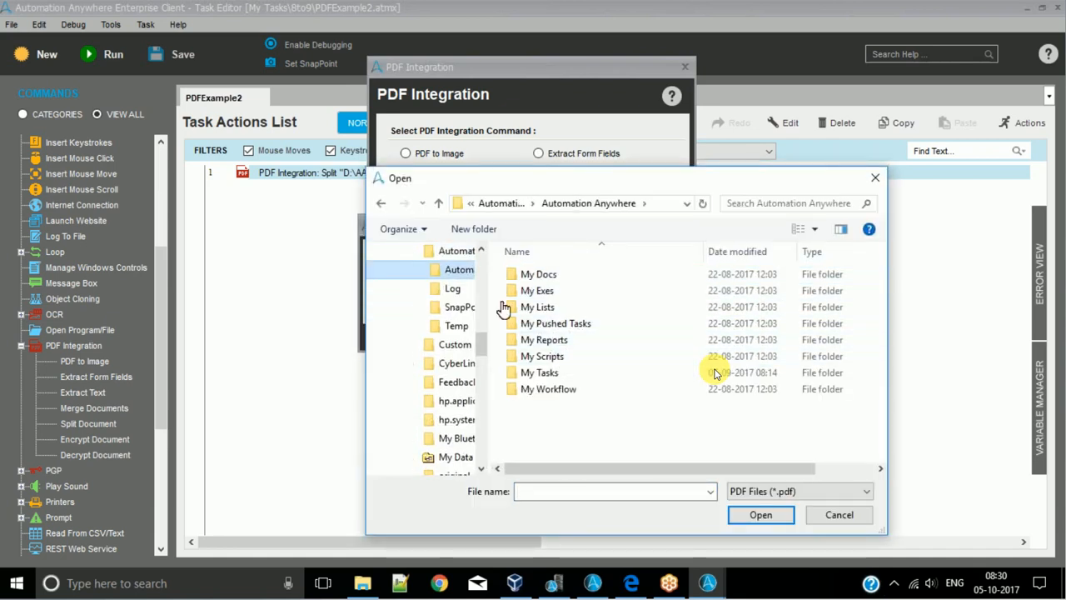
pyautogui.scroll(2, 481, 308)
pyautogui.scroll(5, 457, 291)
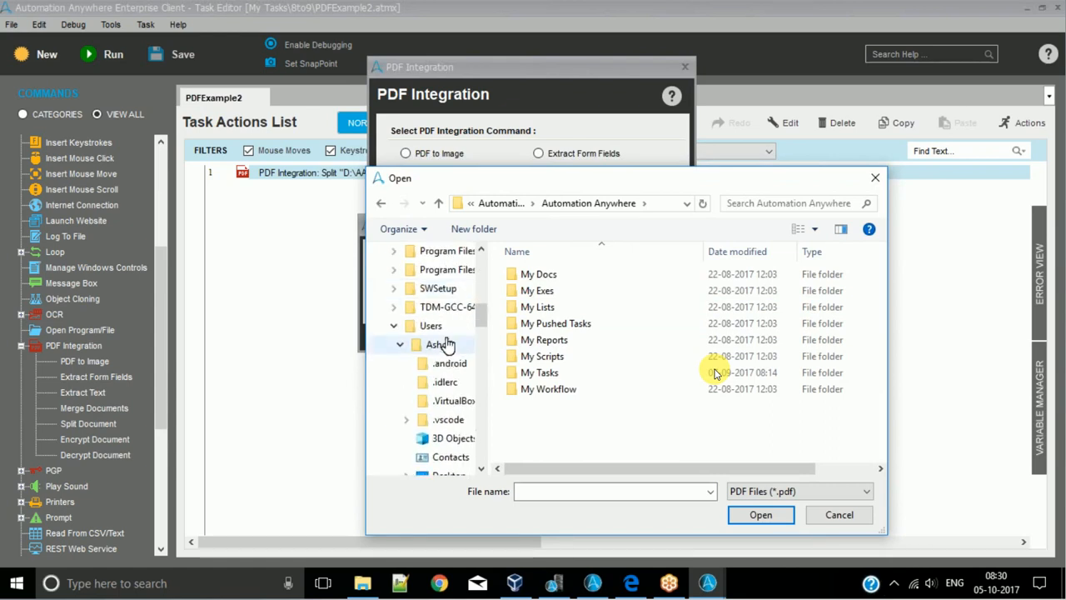
pyautogui.scroll(5, 438, 279)
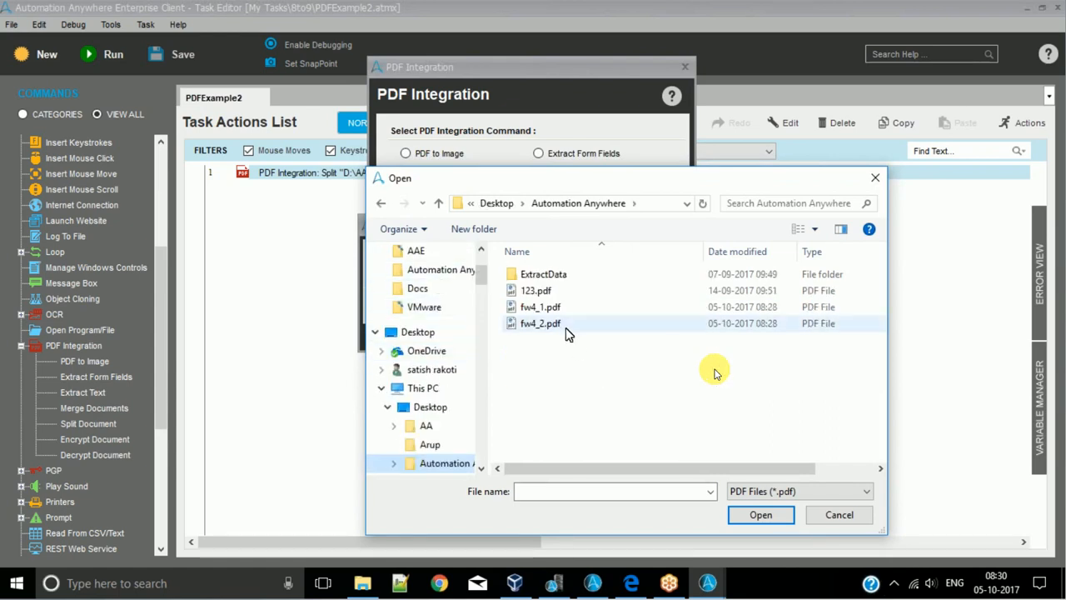
pyautogui.click(550, 324)
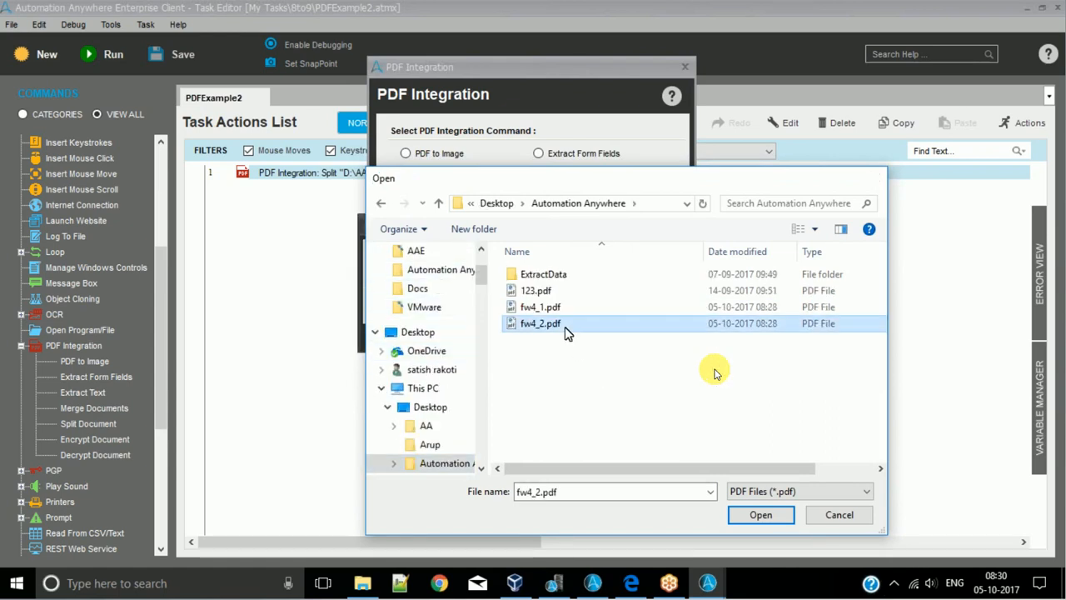
pyautogui.press('Return')
pyautogui.click(628, 337)
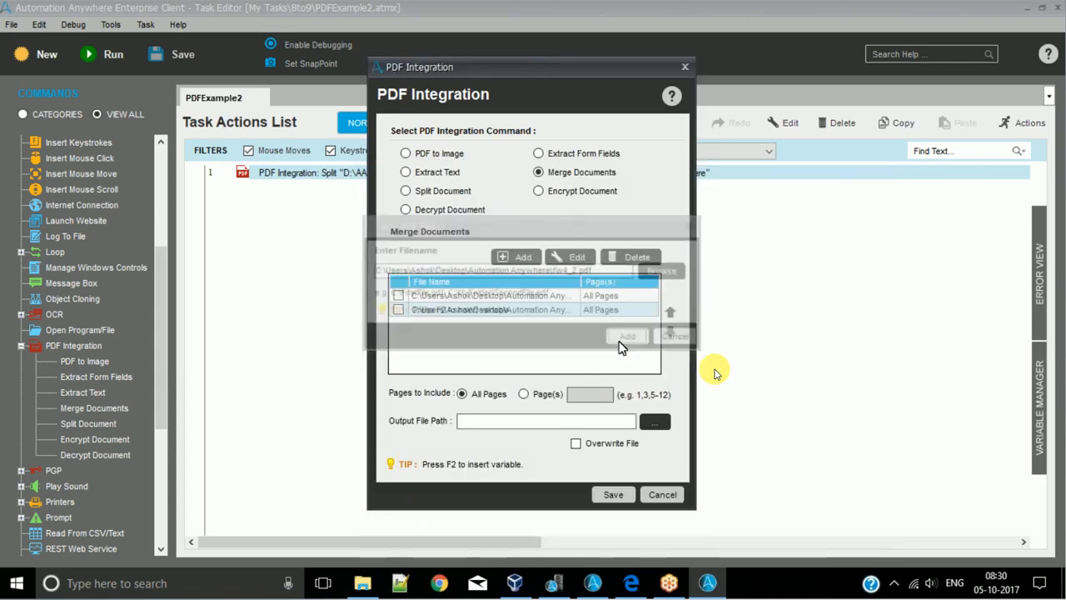
# - Include all pages, set the merge output to fw4.pdf in the desktop's Automation Anywhere folder, and save the merge action
pyautogui.click(524, 395)
pyautogui.click(463, 395)
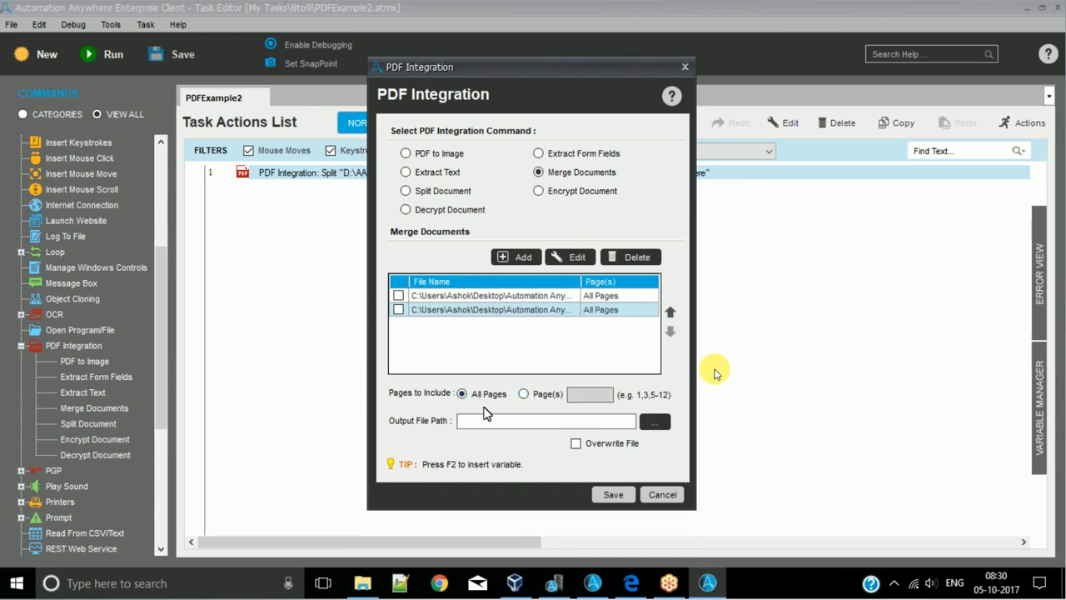
pyautogui.click(623, 425)
pyautogui.click(654, 423)
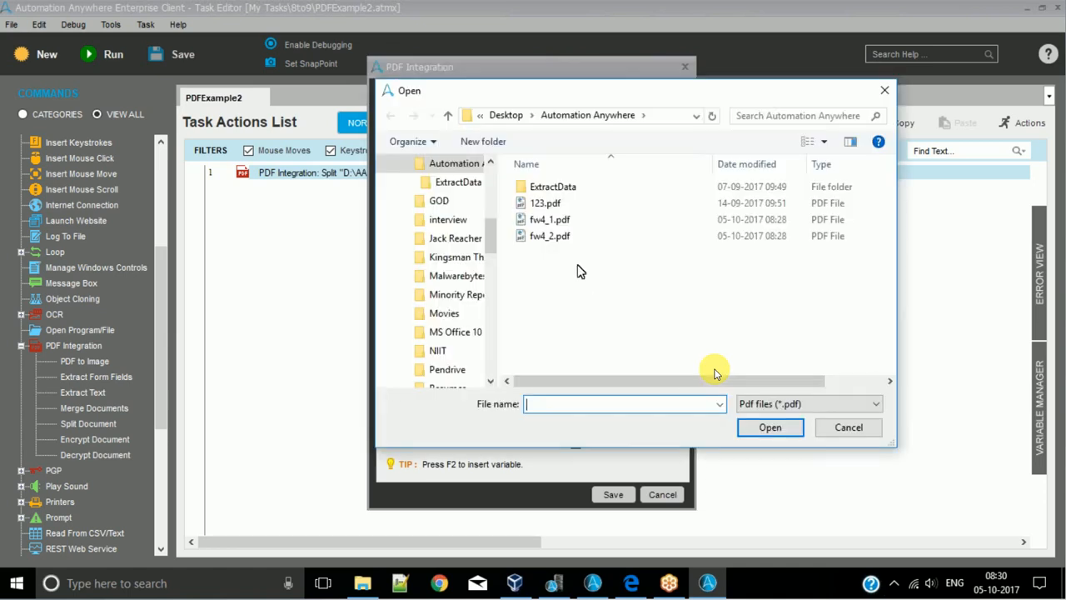
pyautogui.click(560, 208)
pyautogui.doubleClick(546, 405)
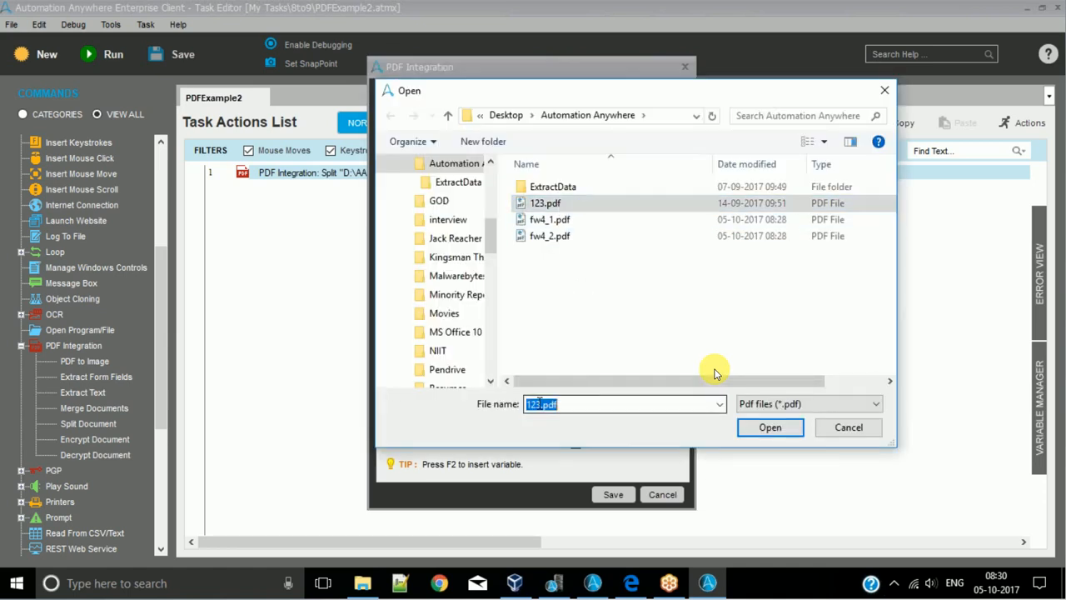
pyautogui.press('Home')
pyautogui.hotkey('shift', 'Right')
pyautogui.hotkey('shift', 'Right')
pyautogui.hotkey('shift', 'Right')
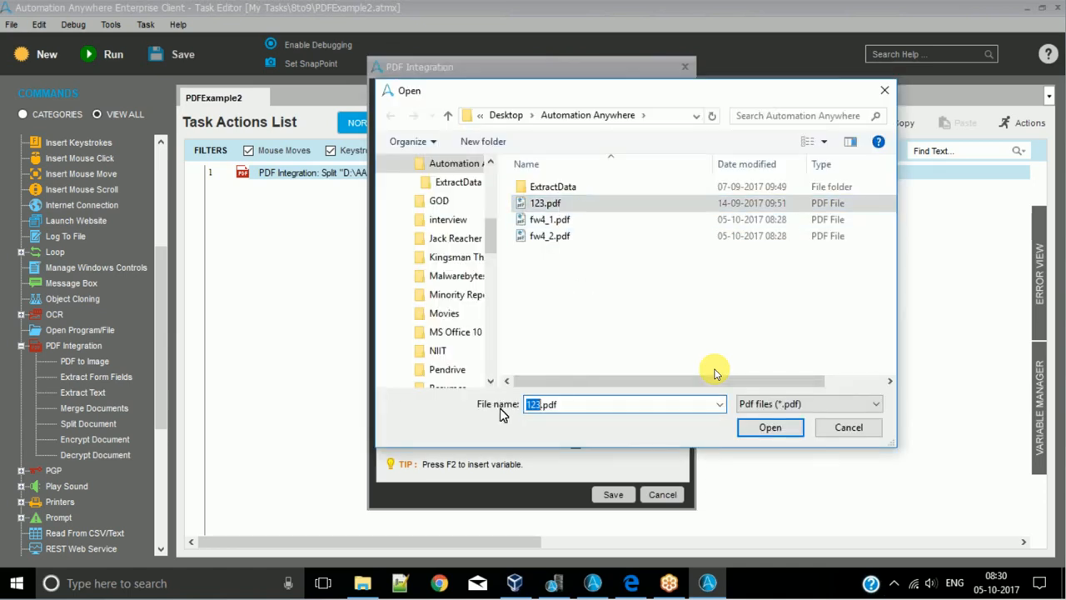
pyautogui.write('p')
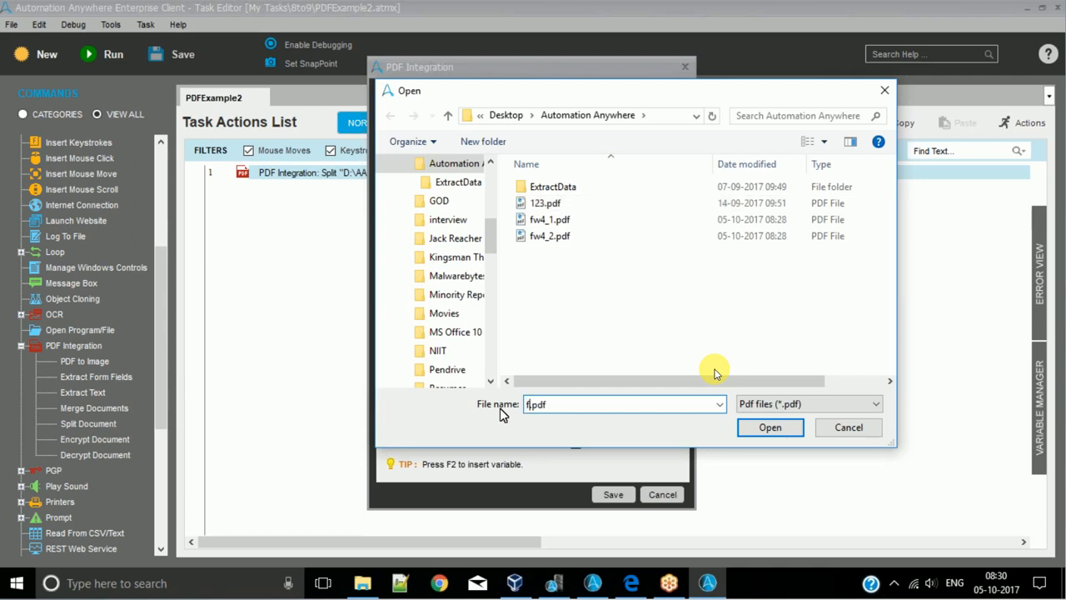
pyautogui.write('w4')
pyautogui.click(769, 428)
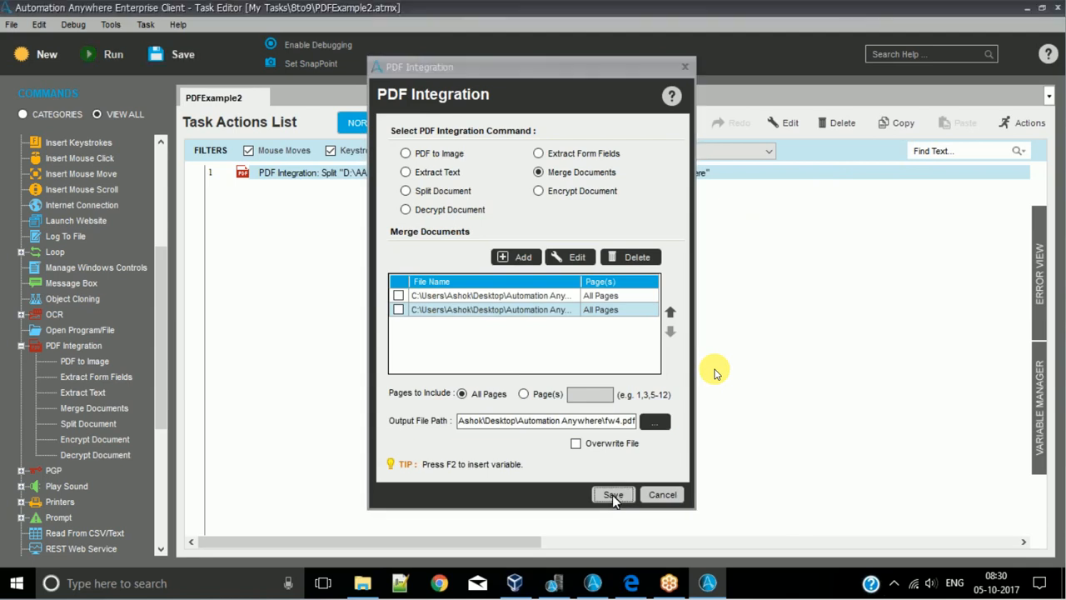
pyautogui.click(613, 494)
# - Disable the split action, then save and run the task
pyautogui.rightClick(388, 184)
pyautogui.click(429, 518)
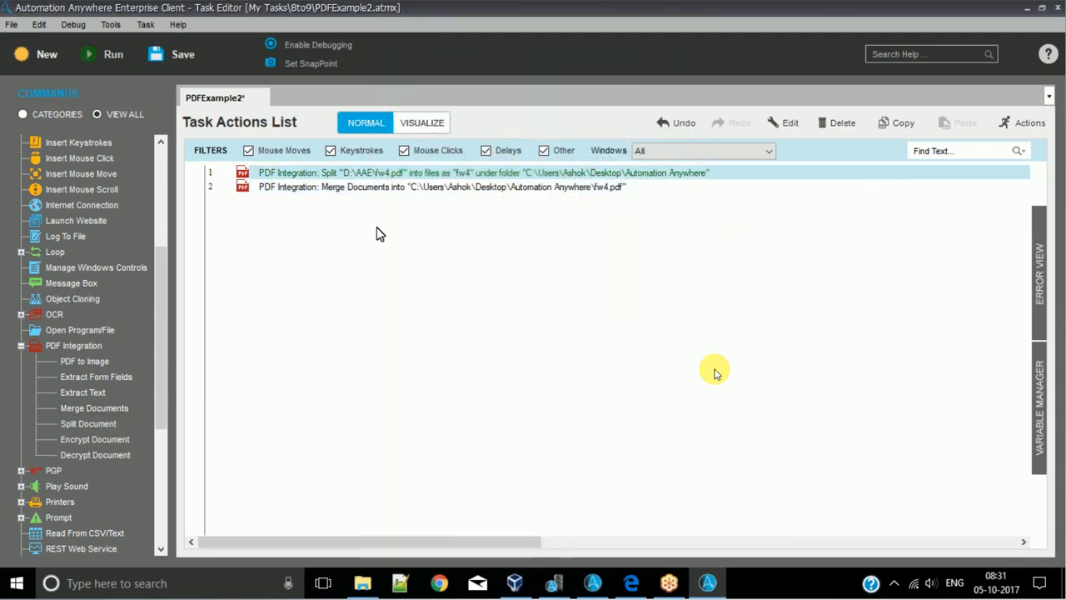
pyautogui.hotkey('ctrl', 's')
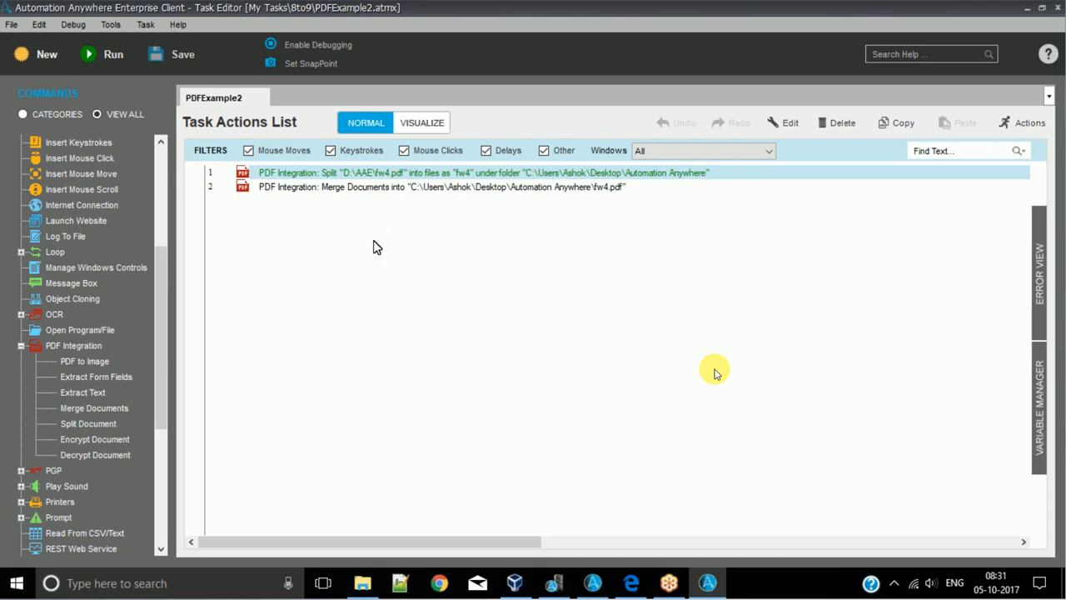
pyautogui.press('F5')
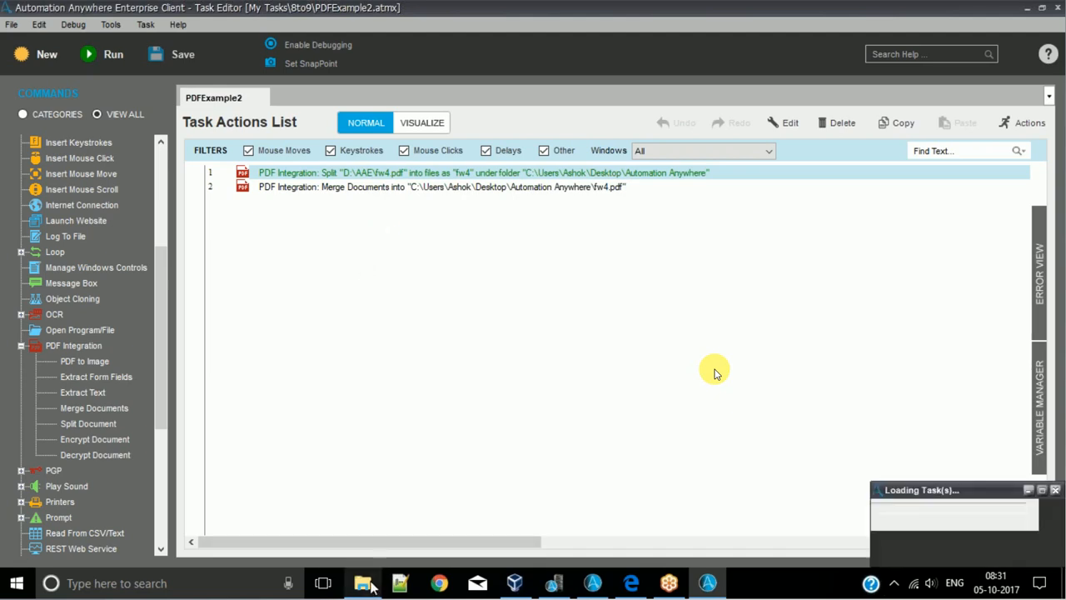
# - Open the merged fw4.pdf from the output folder and look through both of its pages
pyautogui.moveTo(372, 587)
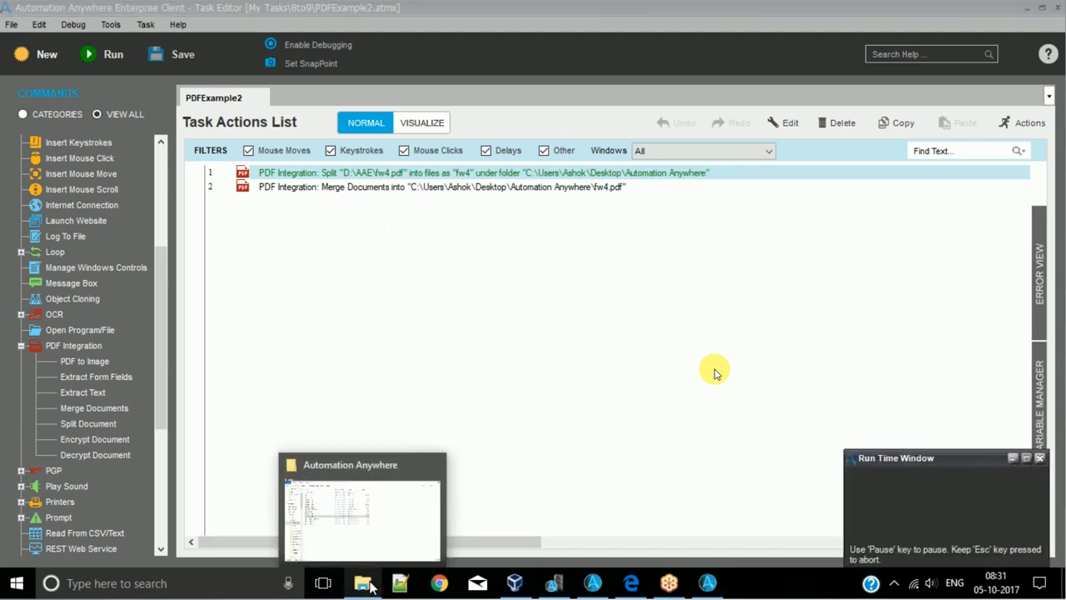
pyautogui.click(367, 585)
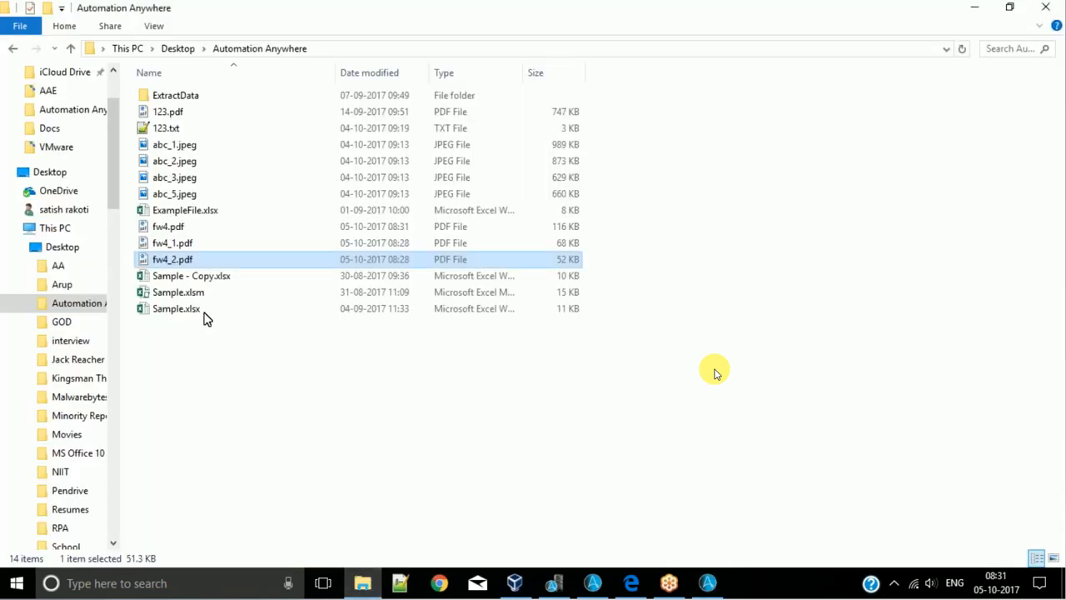
pyautogui.click(192, 230)
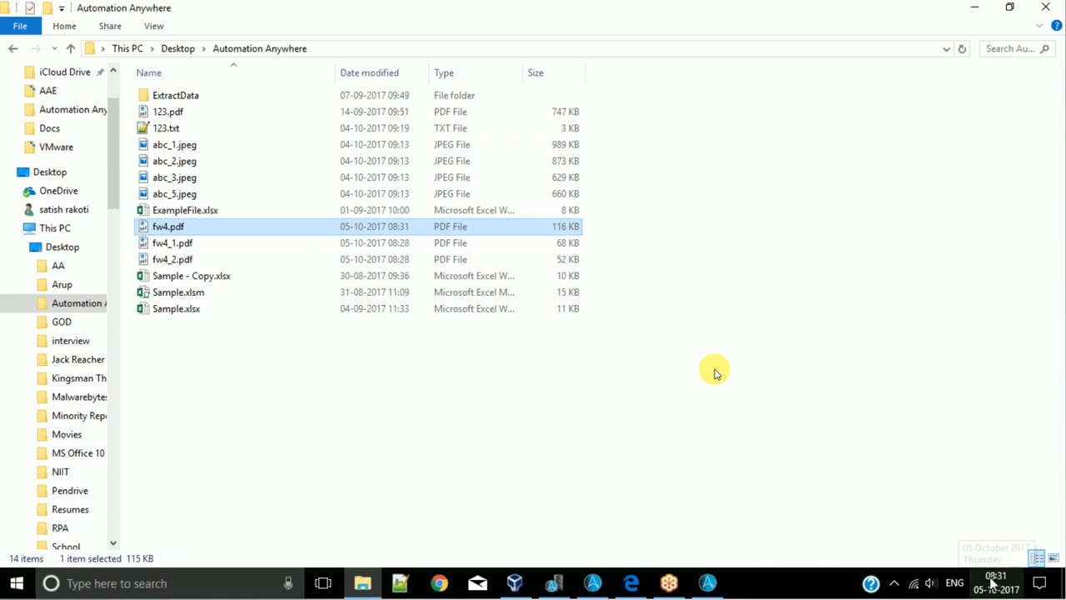
pyautogui.doubleClick(216, 233)
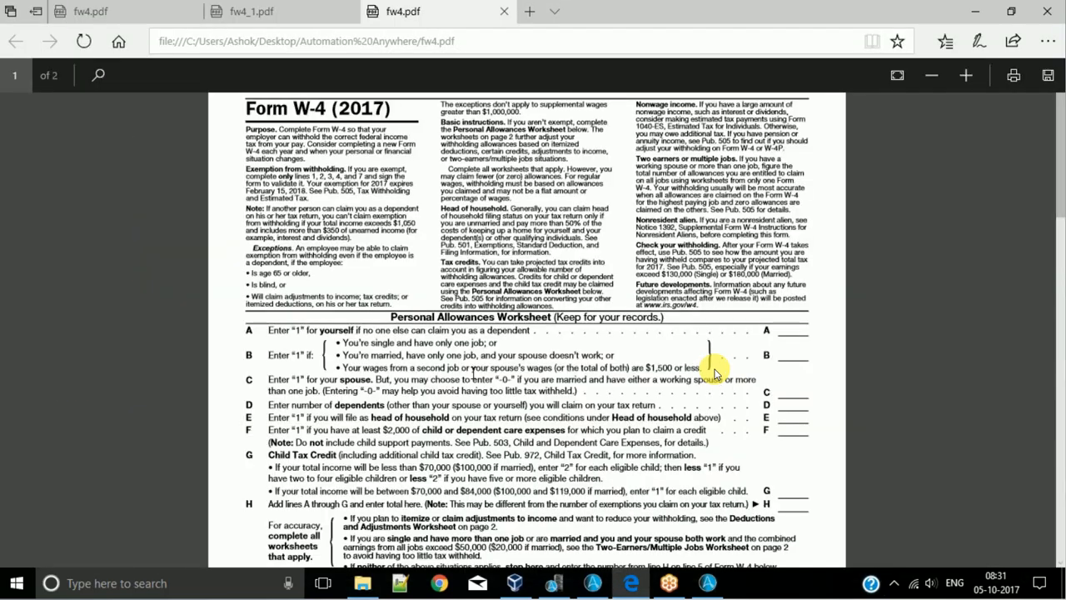
pyautogui.scroll(-5, 525, 377)
pyautogui.scroll(-5, 524, 377)
pyautogui.scroll(4, 526, 472)
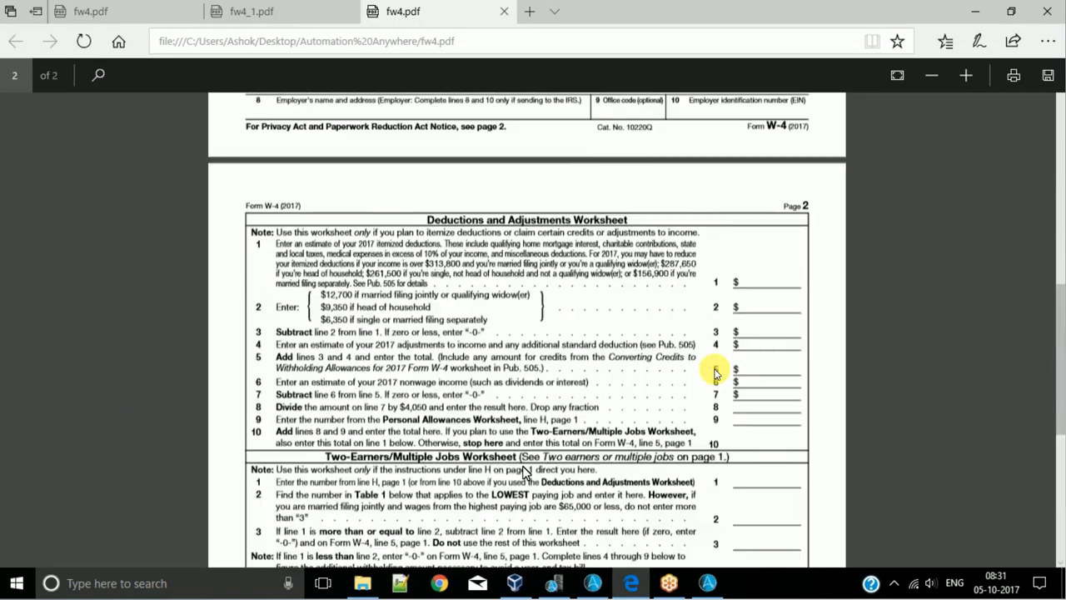
# - Close the fw4_1.pdf and merged fw4.pdf tabs and return to the Automation Anywhere task editor
pyautogui.click(296, 13)
pyautogui.click(348, 12)
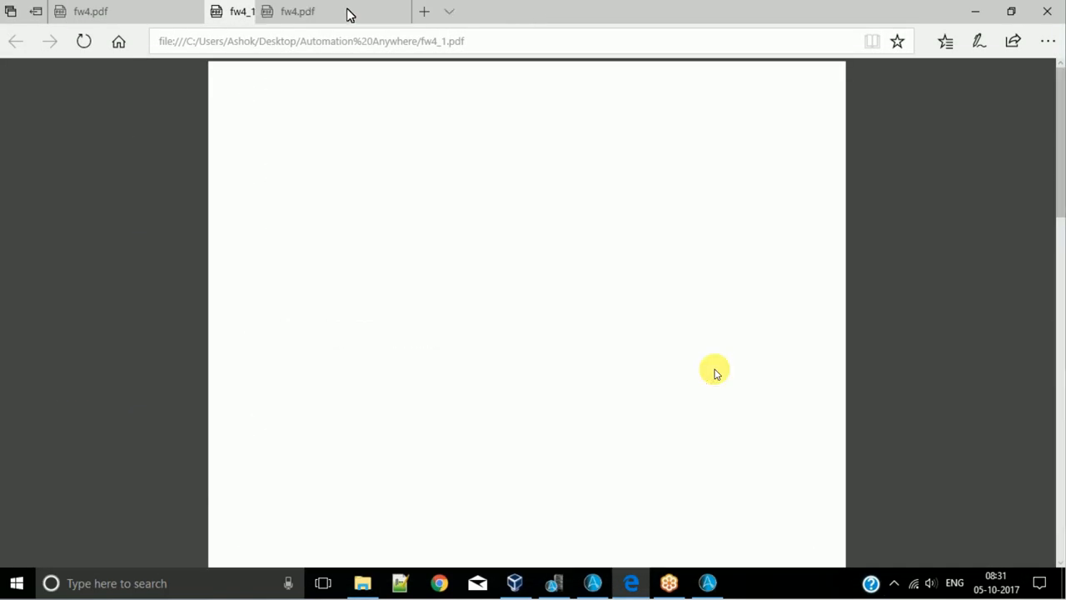
pyautogui.click(348, 12)
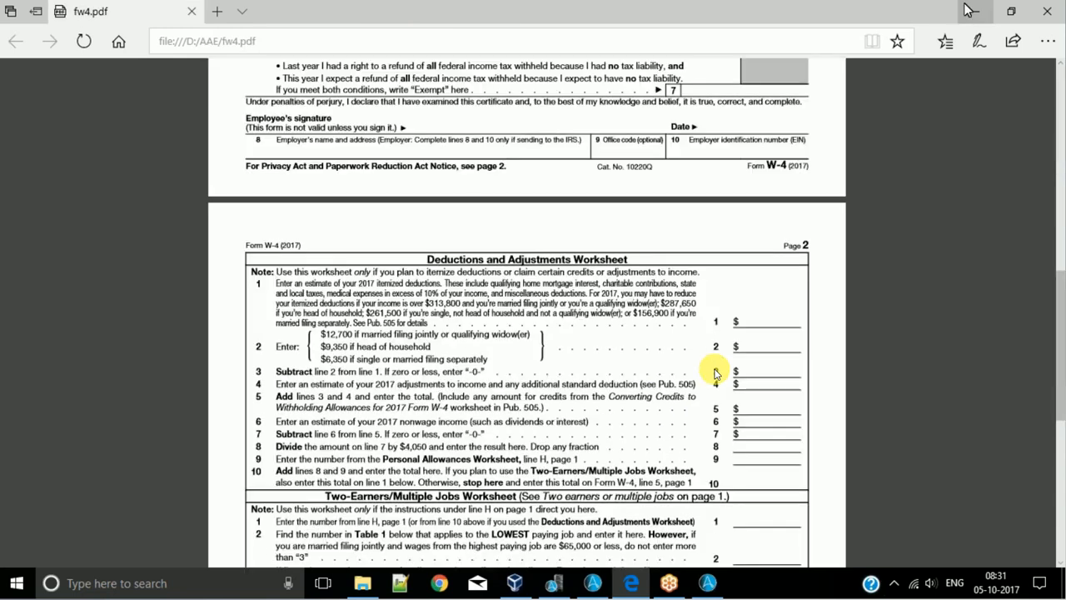
pyautogui.click(966, 9)
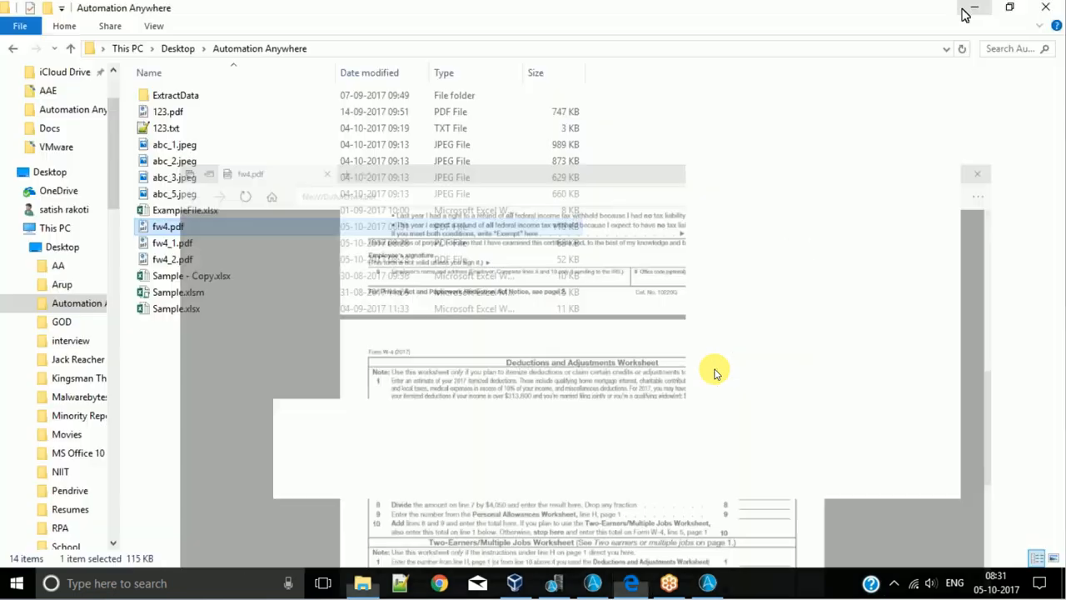
pyautogui.click(969, 7)
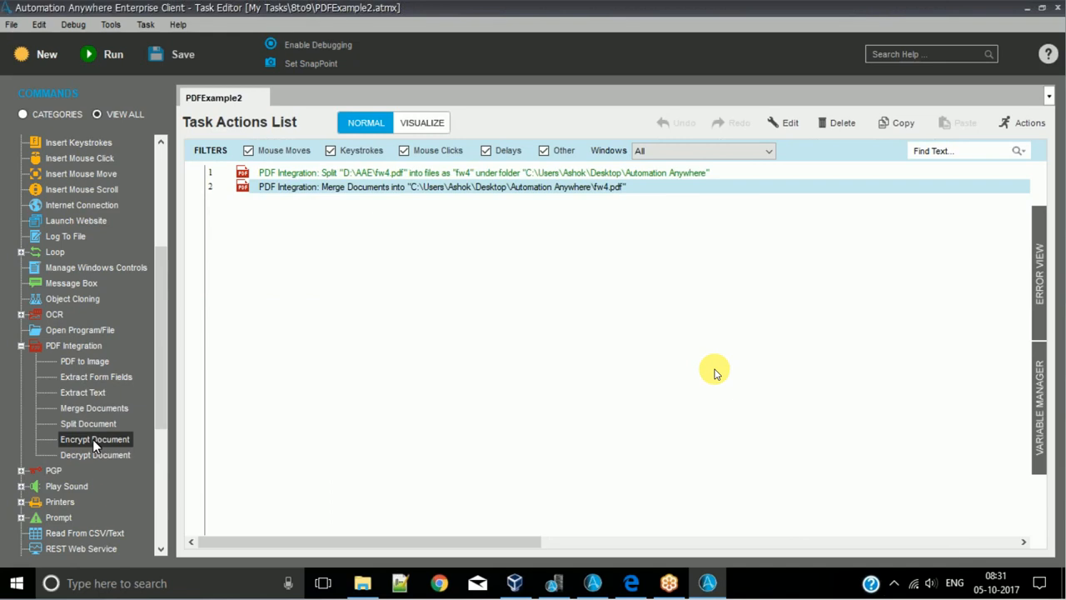
# - Add an Encrypt Document action and choose the merged fw4.pdf as the PDF to encrypt
pyautogui.moveTo(95, 439); pyautogui.dragTo(503, 352)
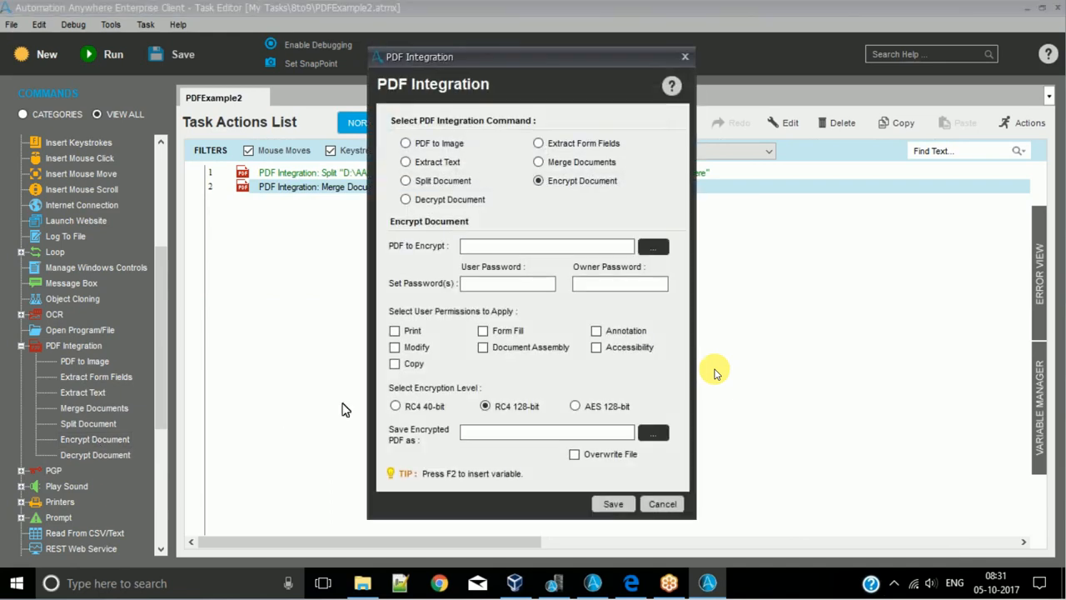
pyautogui.click(652, 253)
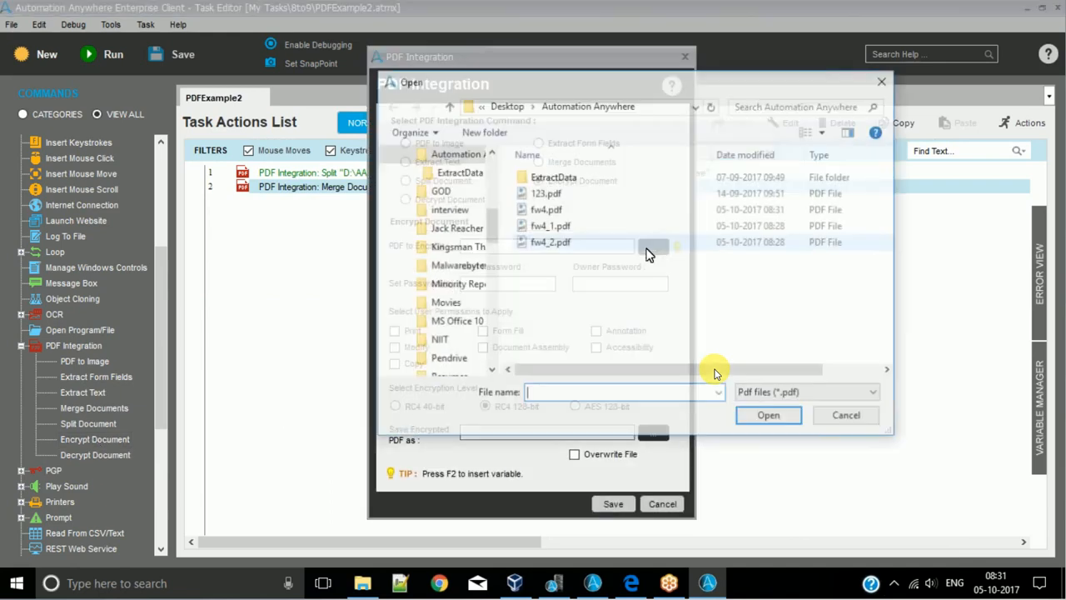
pyautogui.click(575, 193)
pyautogui.click(566, 209)
pyautogui.click(769, 417)
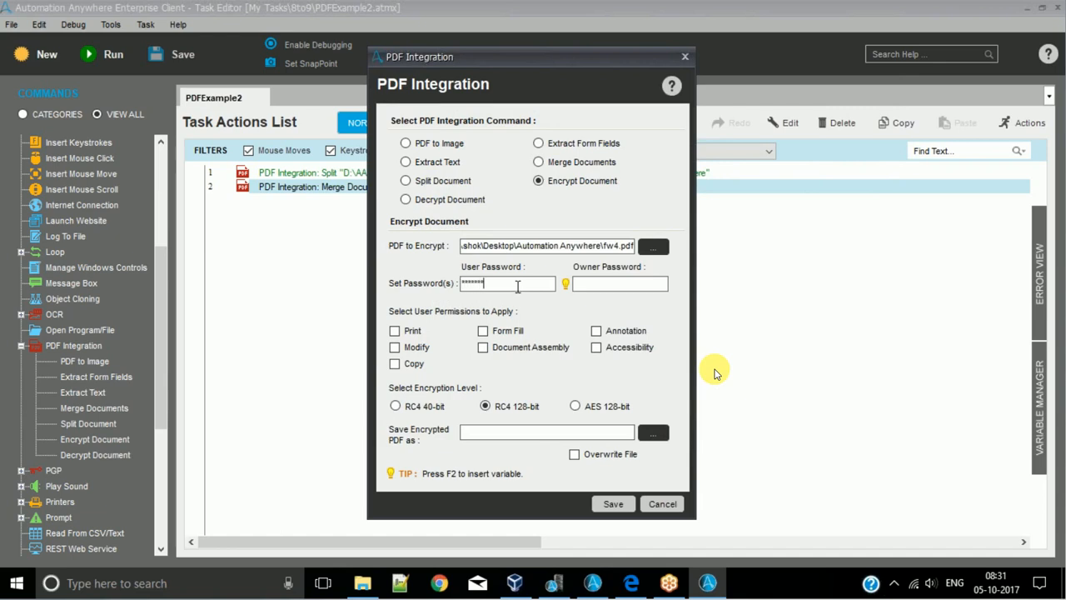
# - Finish setting the user password for the encryption, clear the owner password and leave the Accessibility permission off
pyautogui.press('Tab')
pyautogui.moveTo(620, 283); pyautogui.dragTo(498, 290)
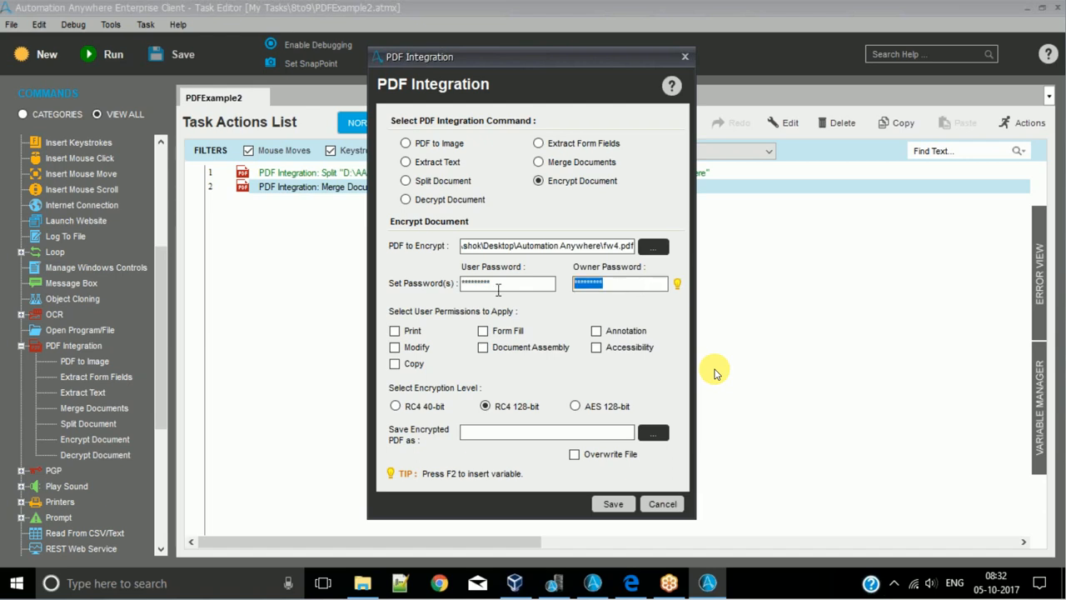
pyautogui.press('BackSpace')
pyautogui.click(630, 350)
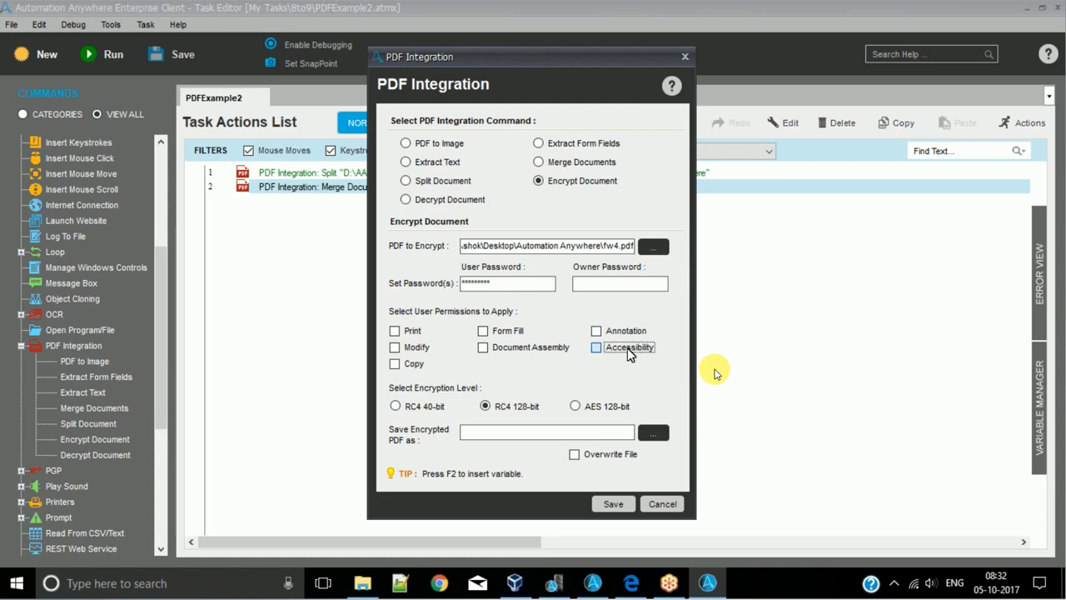
pyautogui.click(619, 351)
# - Set the encrypted PDF to be saved as Enc_fw4.pdf in the Automation Anywhere folder and save the action
pyautogui.click(643, 436)
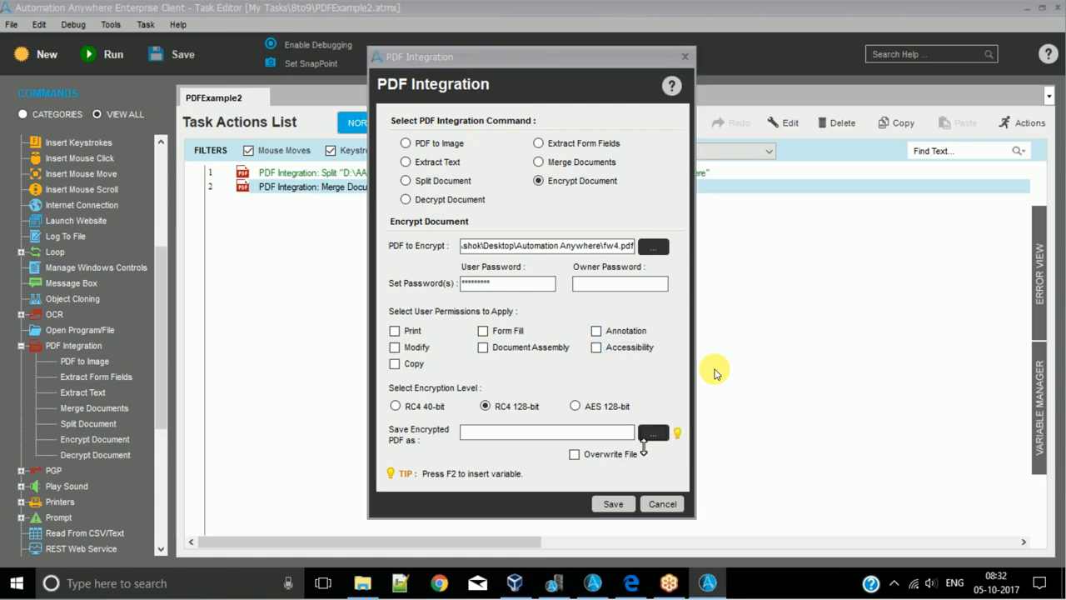
pyautogui.click(546, 212)
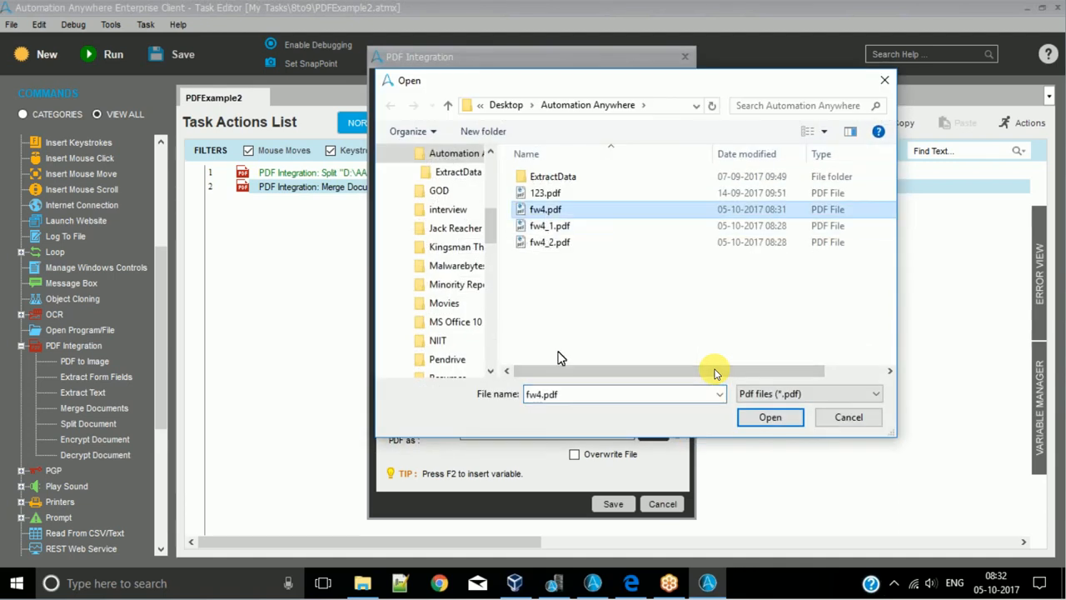
pyautogui.click(526, 400)
pyautogui.press('Home')
pyautogui.write('En')
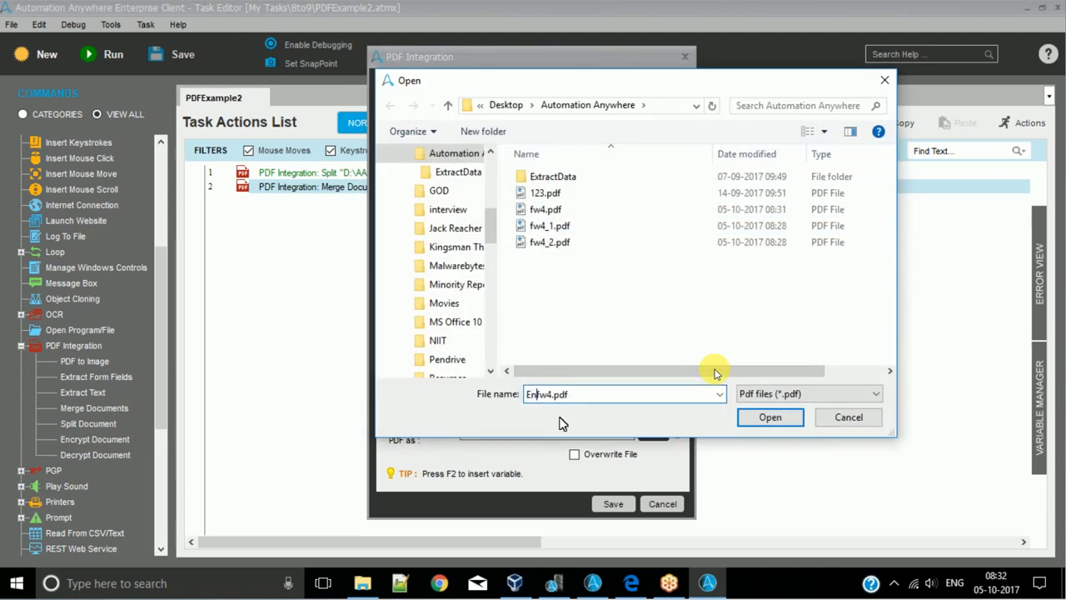
pyautogui.write('c')
pyautogui.press('BackSpace')
pyautogui.write('c_')
pyautogui.press('Return')
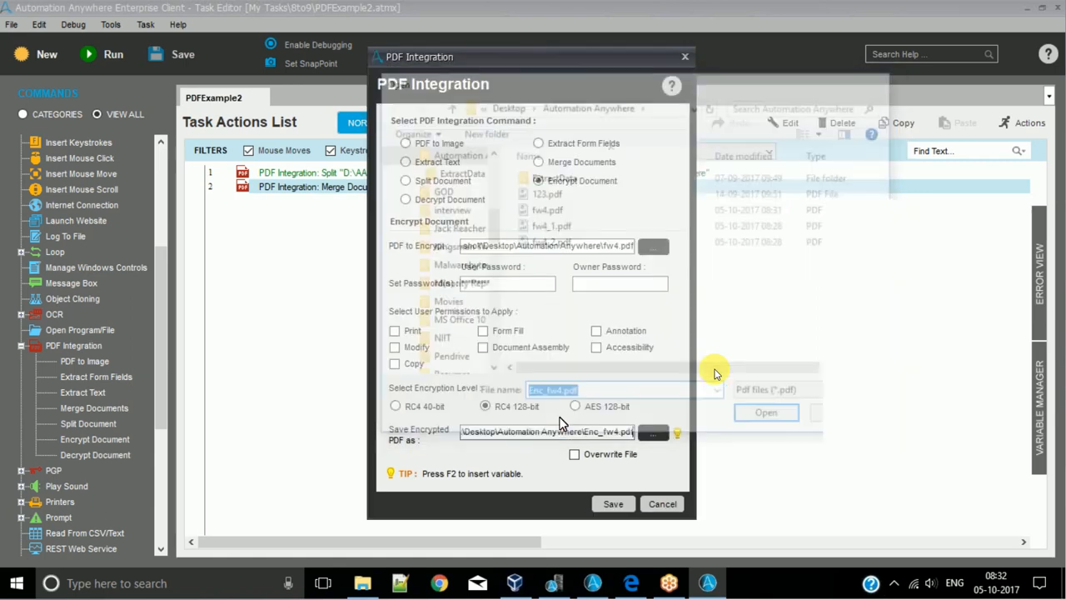
pyautogui.click(613, 504)
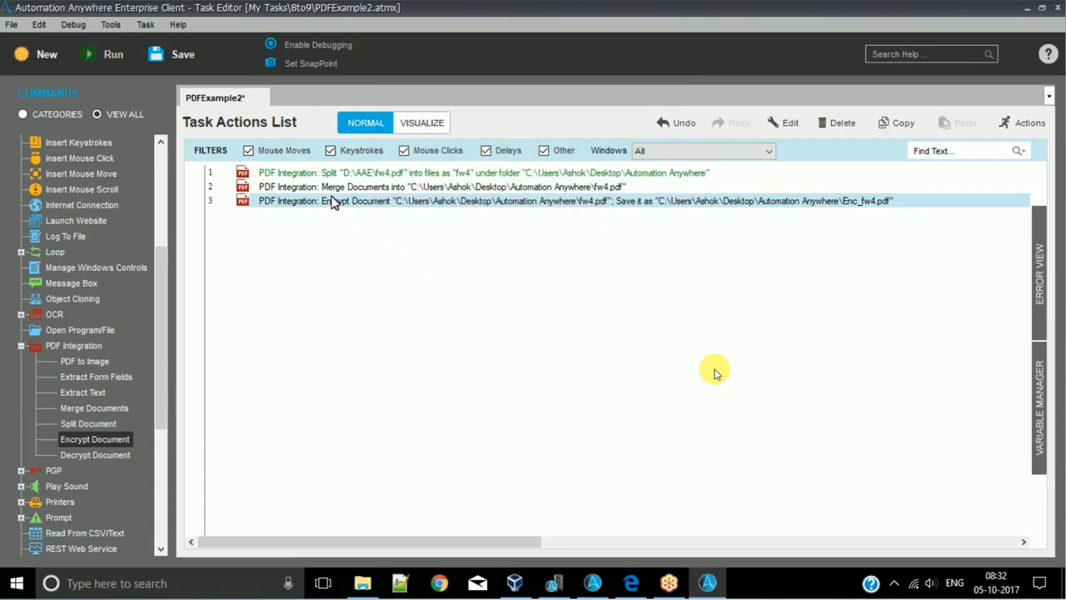
# - Disable the Merge Documents action, then save and run the task
pyautogui.rightClick(329, 186)
pyautogui.click(361, 516)
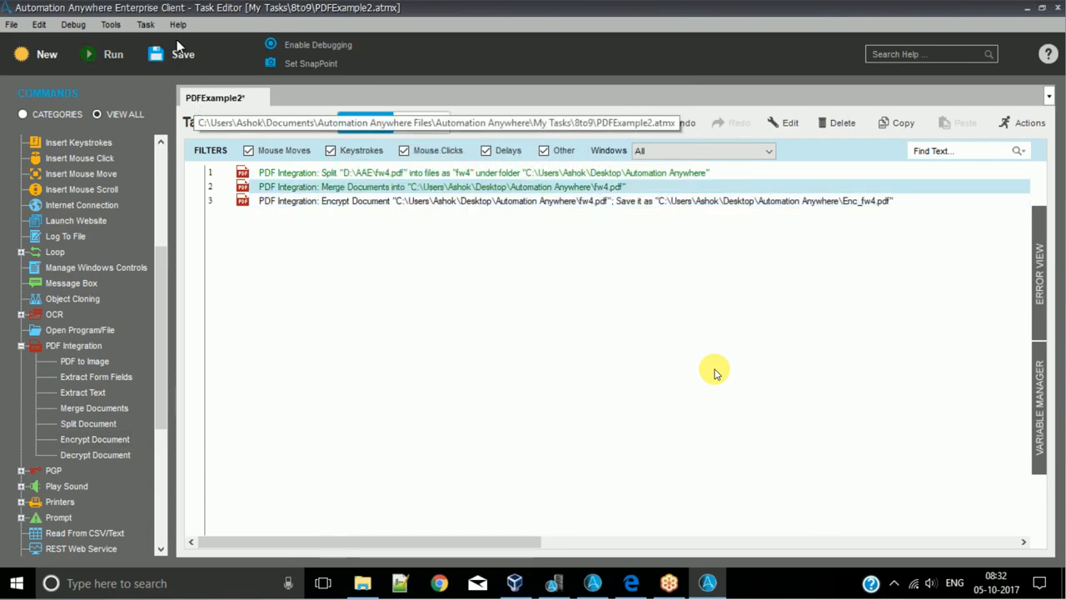
pyautogui.click(89, 54)
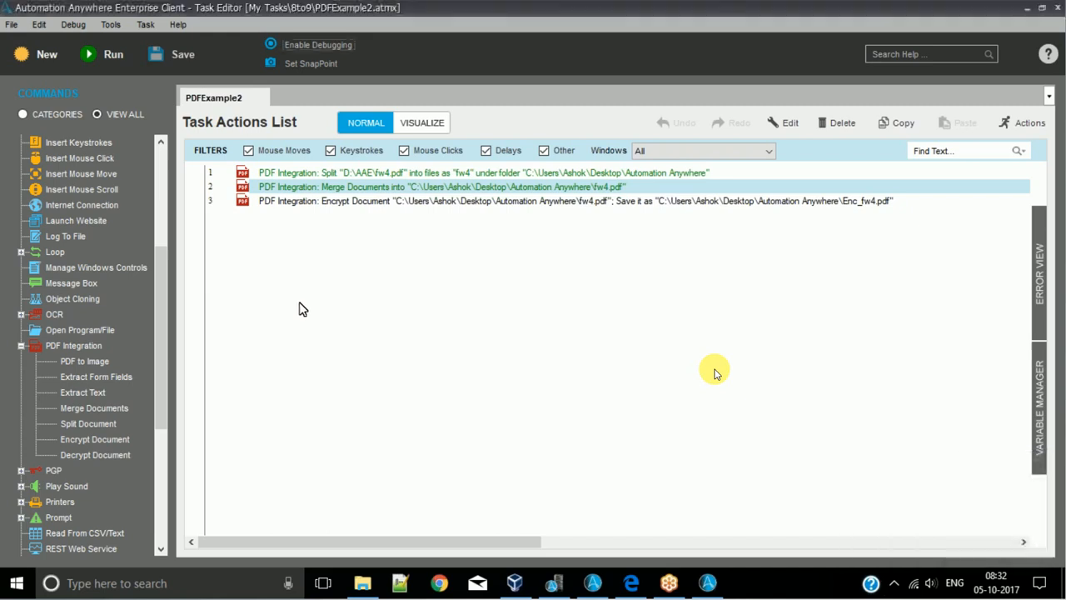
# - Open Enc_fw4.pdf from the output folder and unlock it with the document password
pyautogui.click(362, 583)
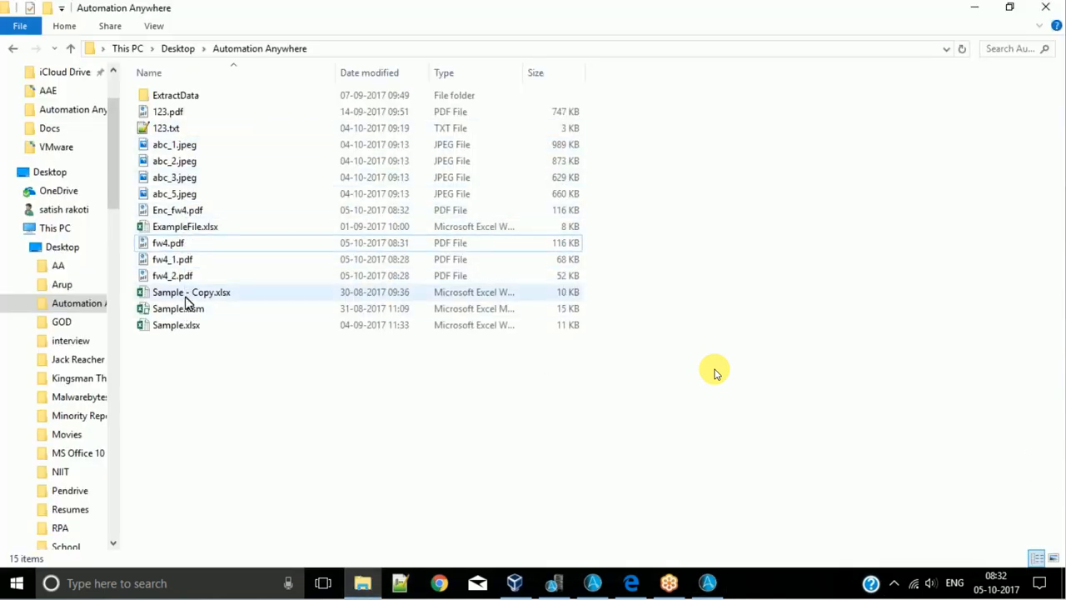
pyautogui.click(173, 214)
pyautogui.doubleClick(173, 215)
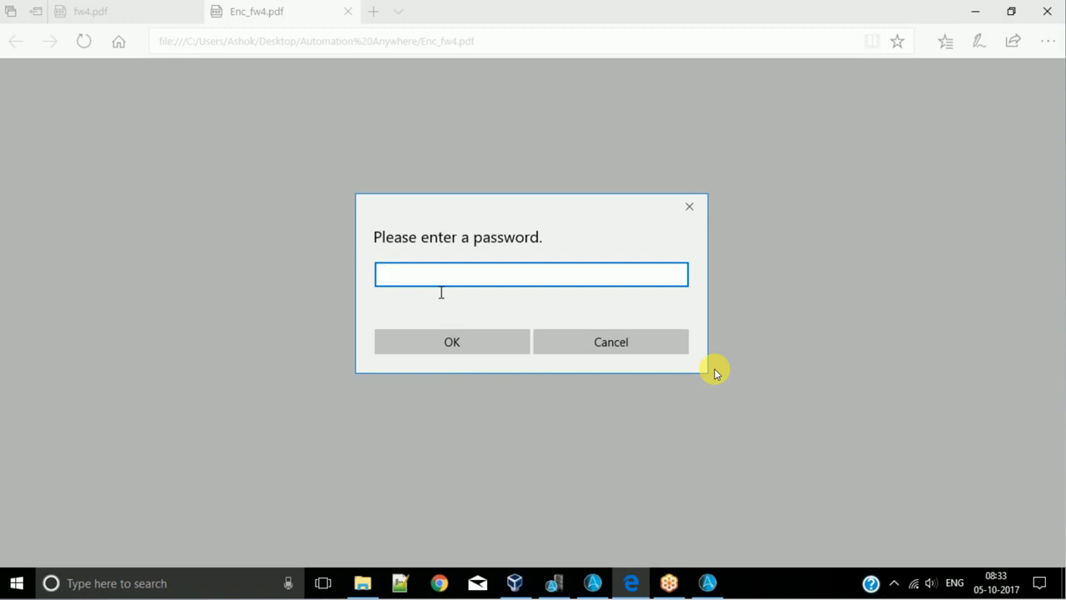
pyautogui.press('Return')
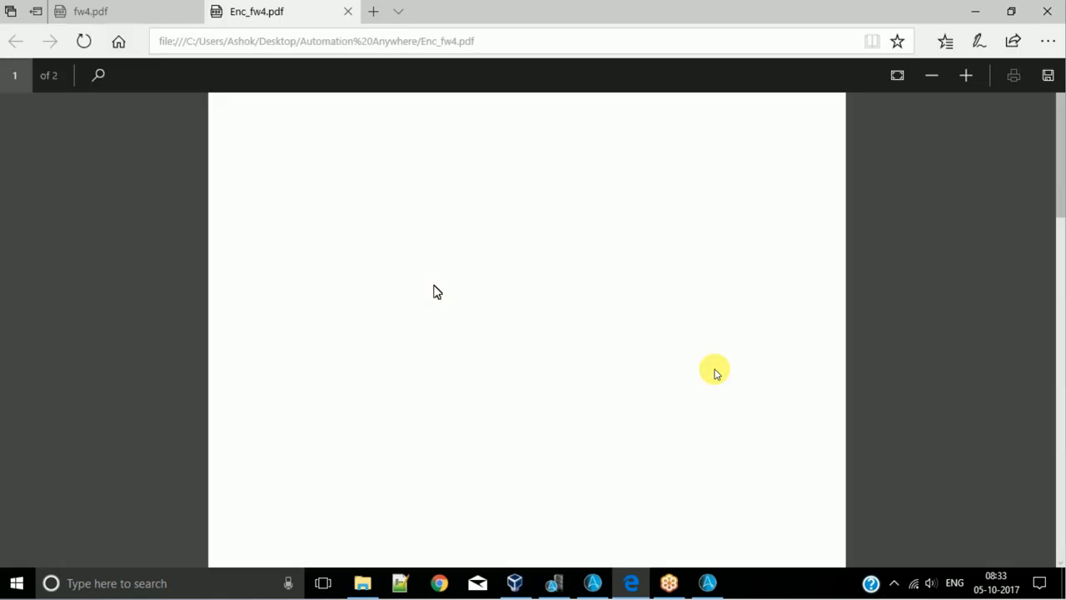
# - Look through both pages of the encrypted PDF and close its tab
pyautogui.scroll(-20, 714, 372)
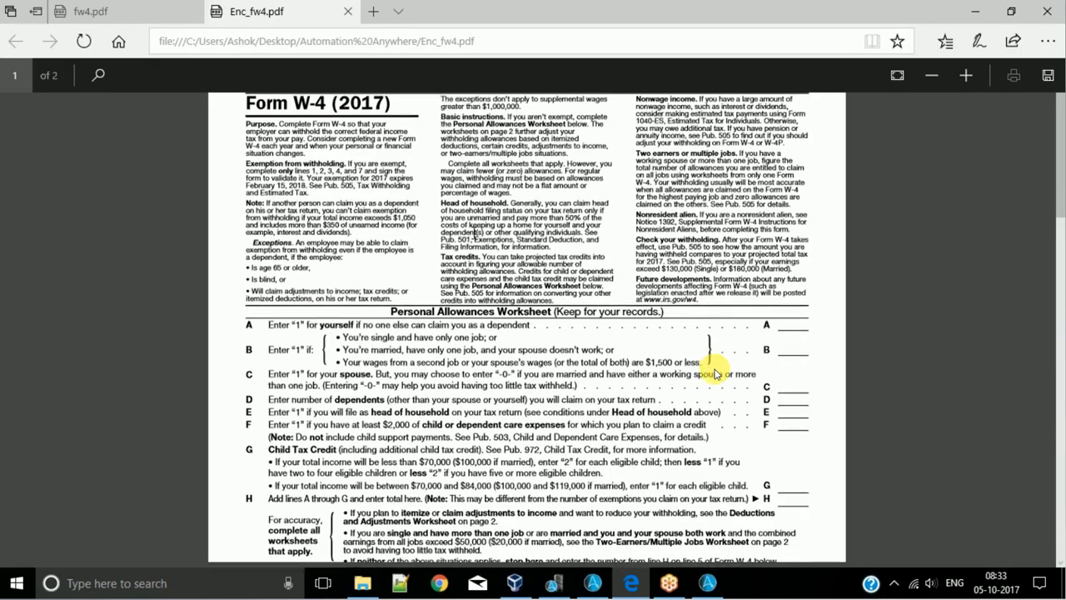
pyautogui.scroll(20, 714, 372)
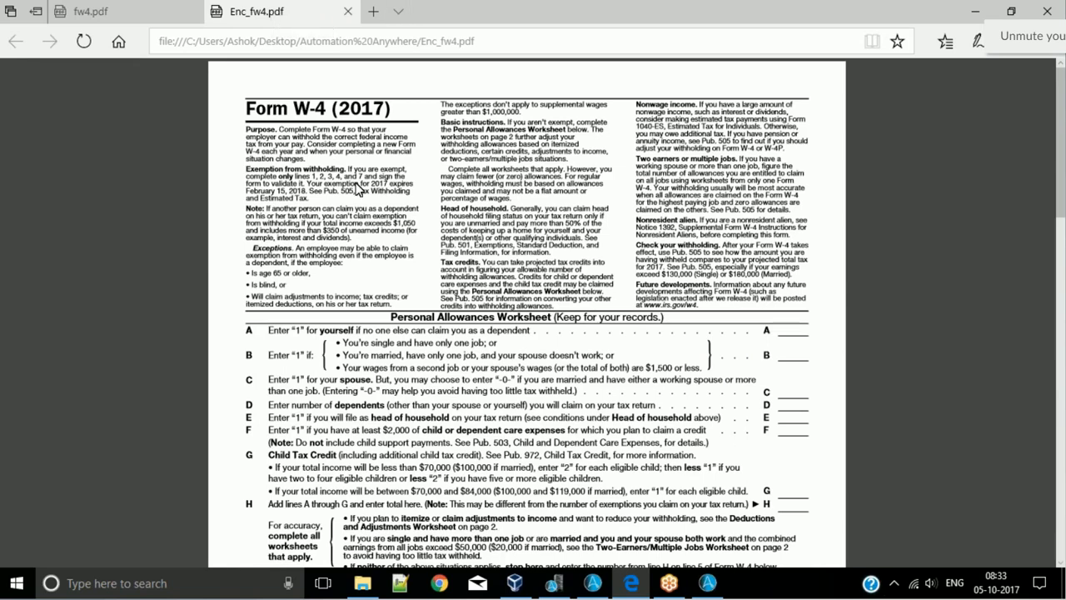
pyautogui.scroll(-15, 358, 190)
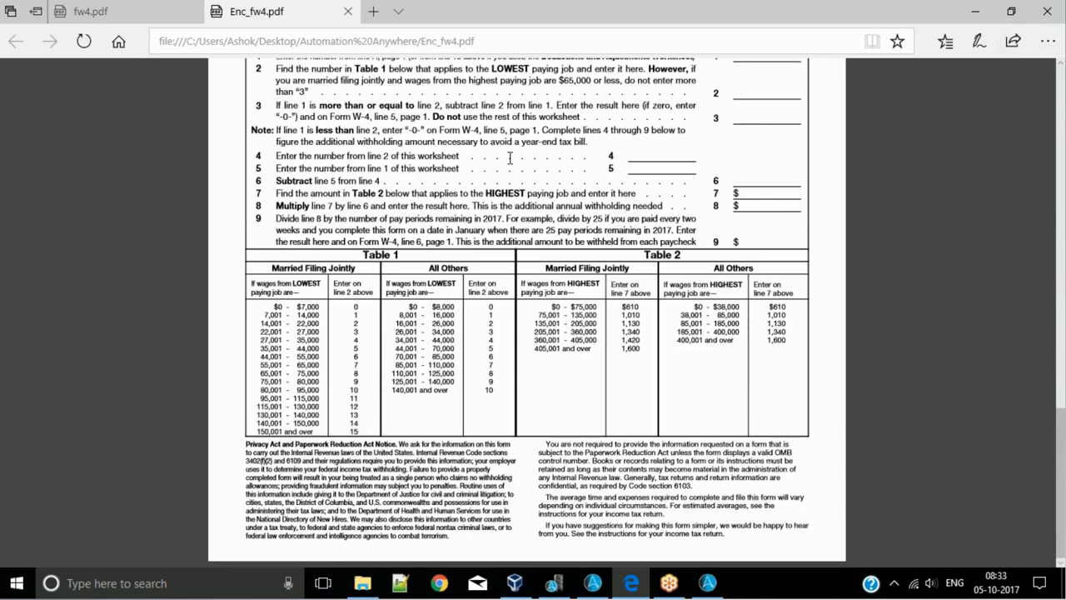
pyautogui.scroll(4, 510, 159)
pyautogui.click(348, 11)
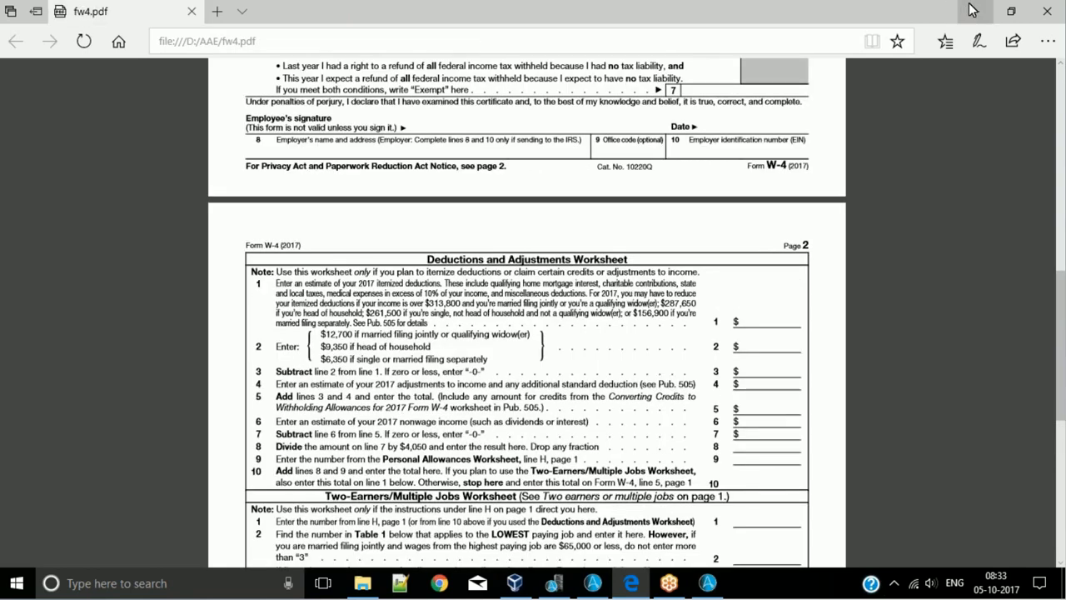
# - Return to the Automation Anywhere task editor, review the user password setting of the Encrypt Document action and close it without changes
pyautogui.click(972, 10)
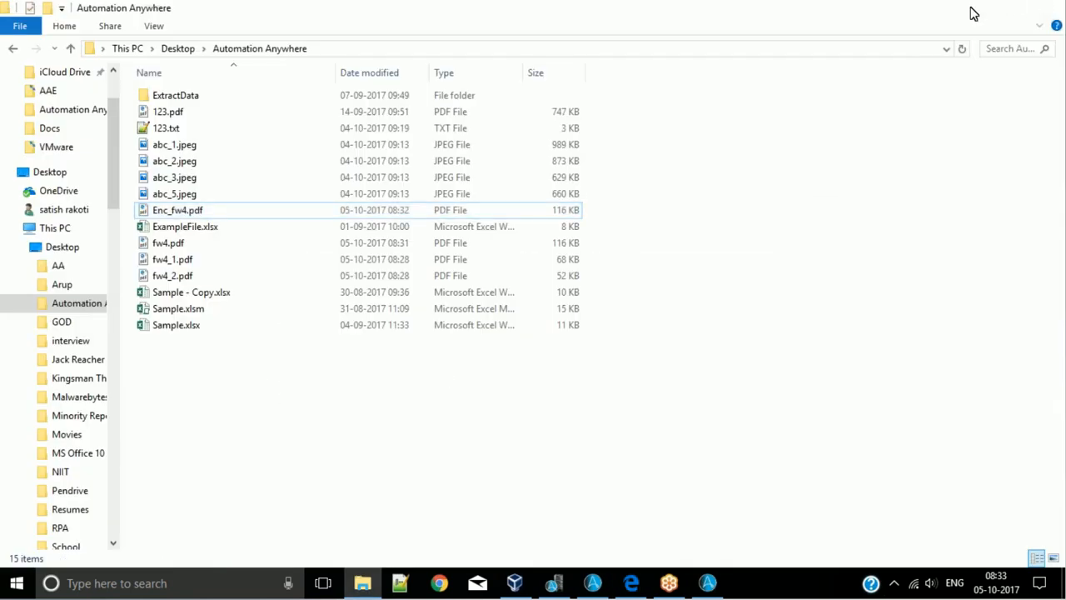
pyautogui.click(971, 11)
pyautogui.click(435, 202)
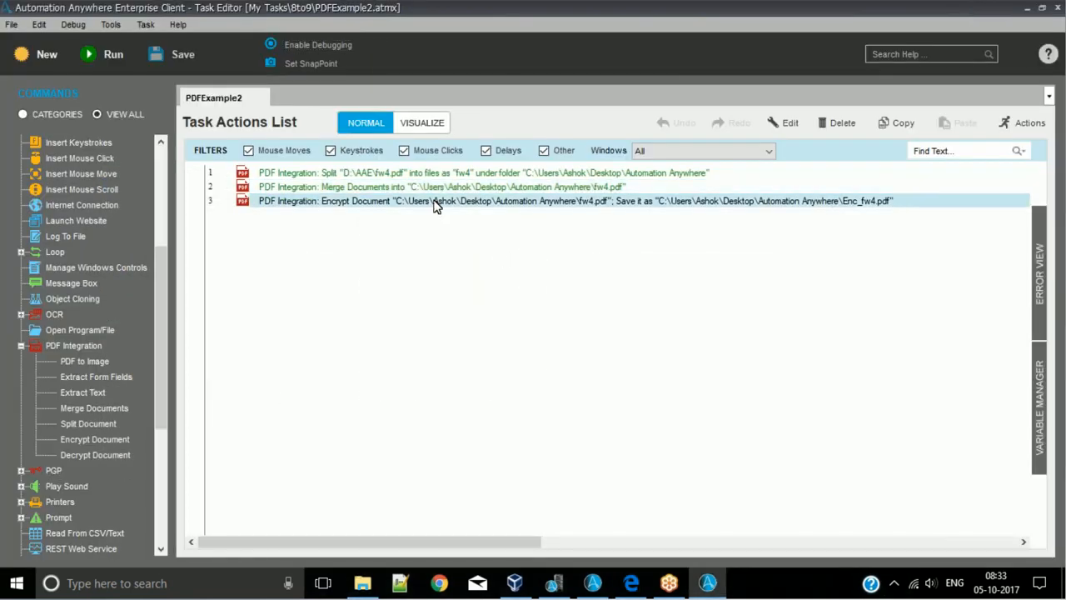
pyautogui.doubleClick(435, 205)
pyautogui.moveTo(492, 283); pyautogui.dragTo(444, 284)
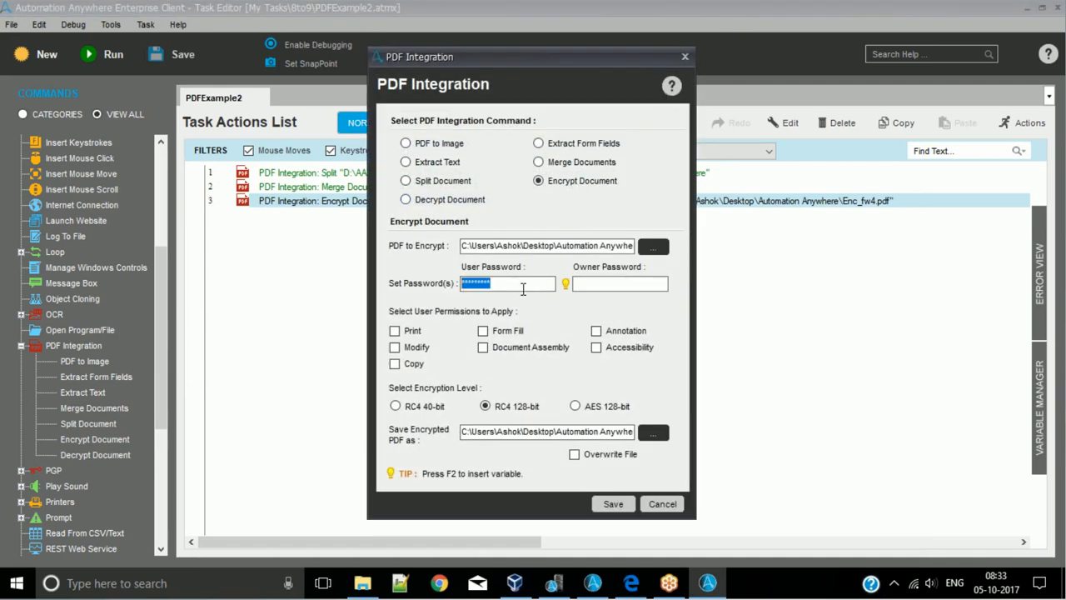
pyautogui.click(686, 56)
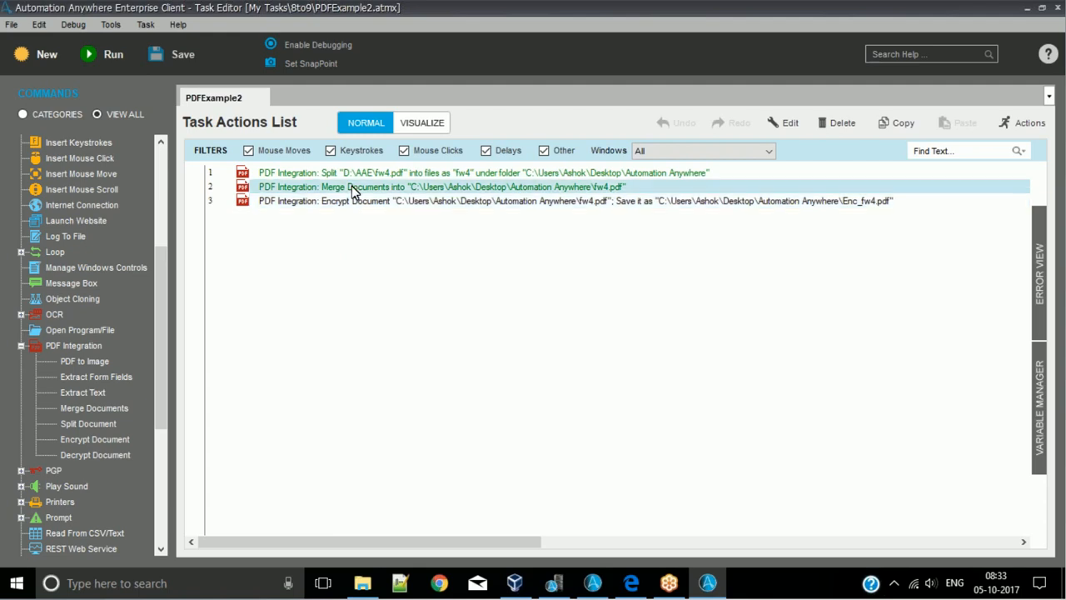
# - Switch to Notepad++ and replace the contents of 123.txt with a "csut ID :" line holding a sample customer number
pyautogui.click(409, 595)
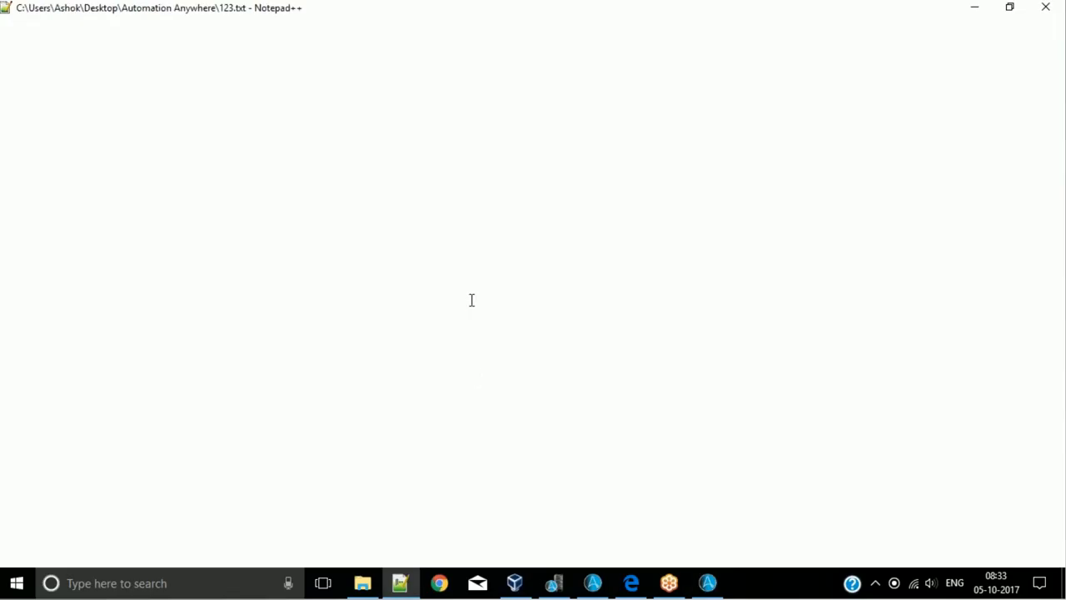
pyautogui.hotkey('ctrl', 'a')
pyautogui.press('Delete')
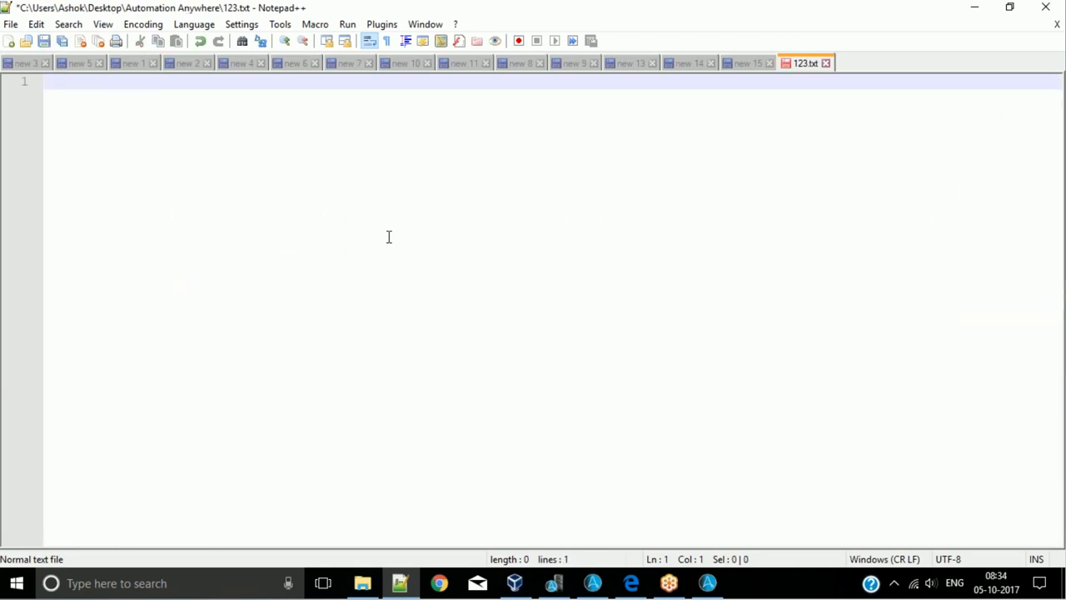
pyautogui.write('ctus')
pyautogui.press('BackSpace')
pyautogui.press('BackSpace')
pyautogui.press('BackSpace')
pyautogui.write('sut ID :')
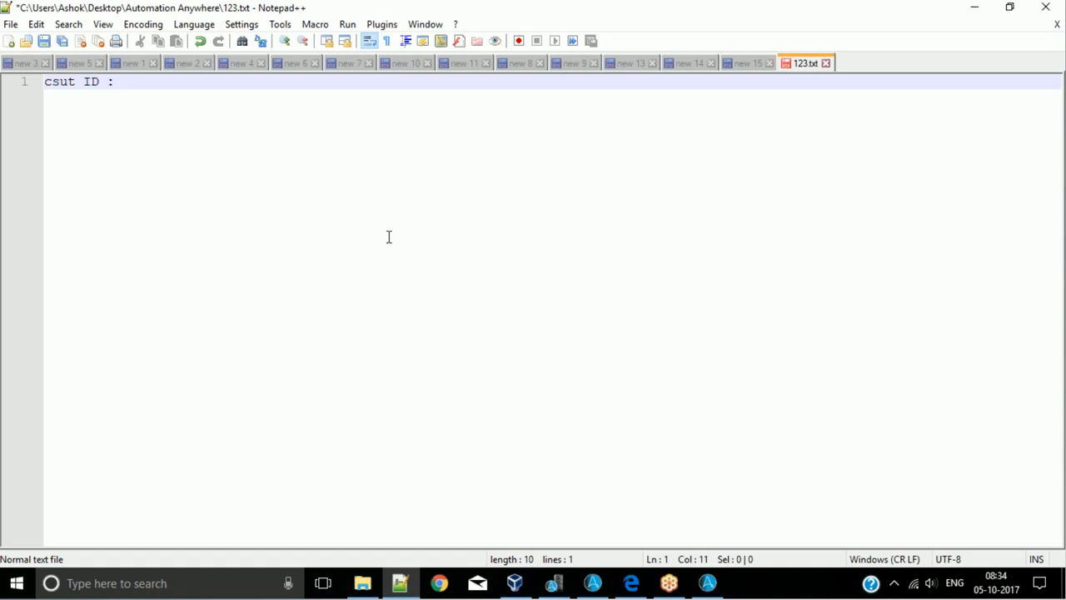
pyautogui.write('1654659874154')
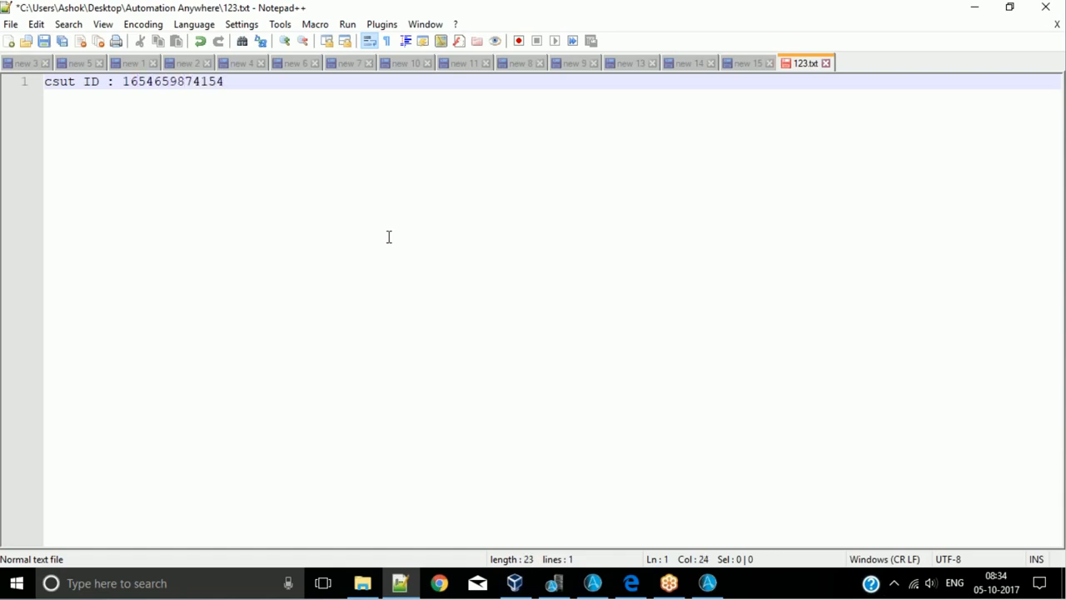
pyautogui.press('Return')
# - Highlight the sample customer number on the first line as a password example
pyautogui.press('Left')
pyautogui.hotkey('ctrl', 'shift', 'Left')
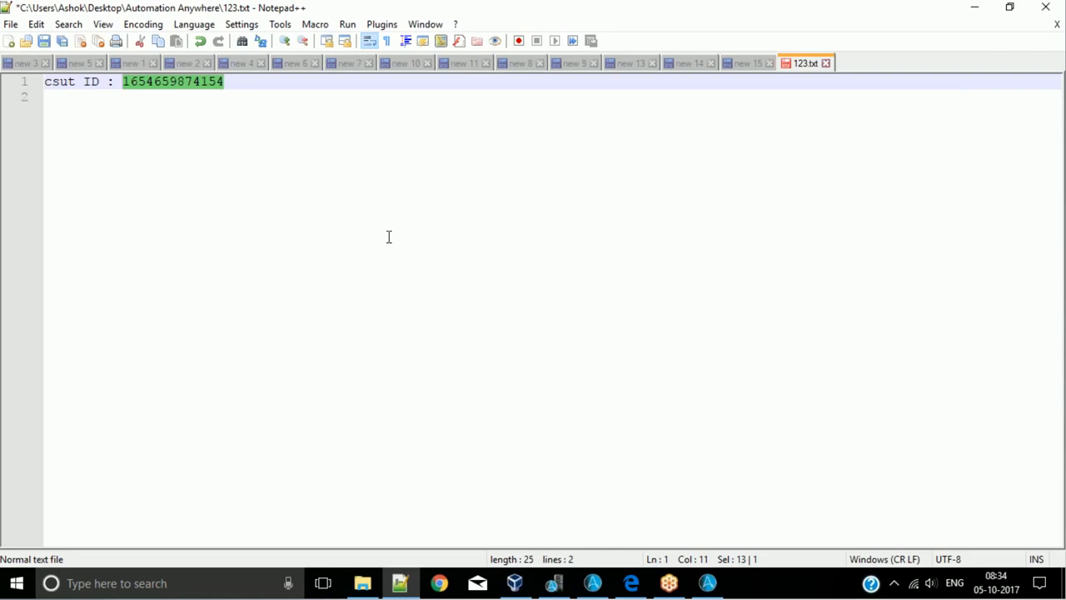
pyautogui.click(275, 96)
pyautogui.click(268, 76)
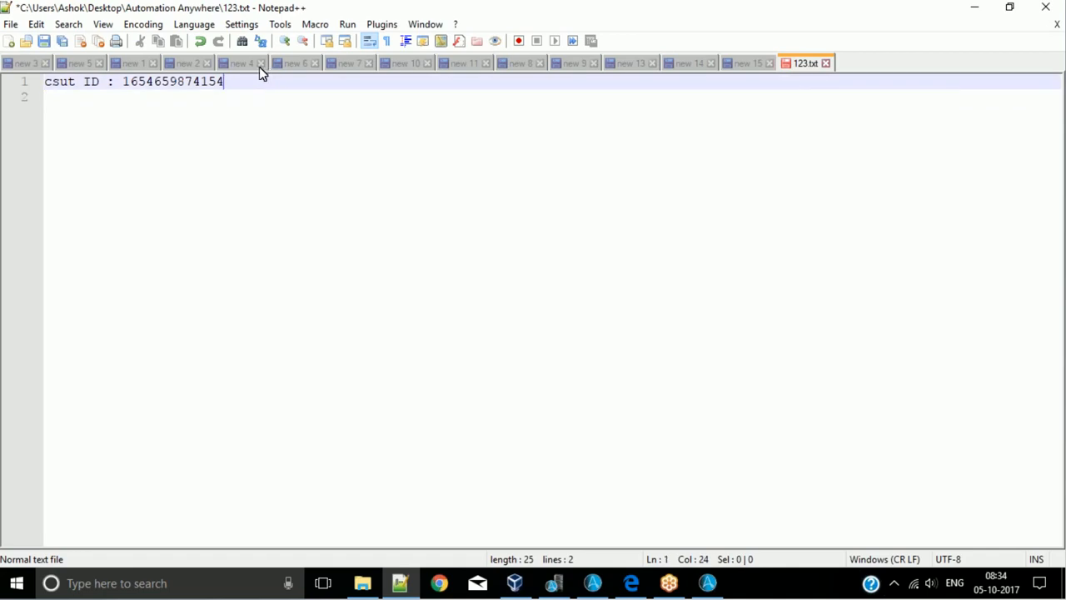
pyautogui.doubleClick(159, 82)
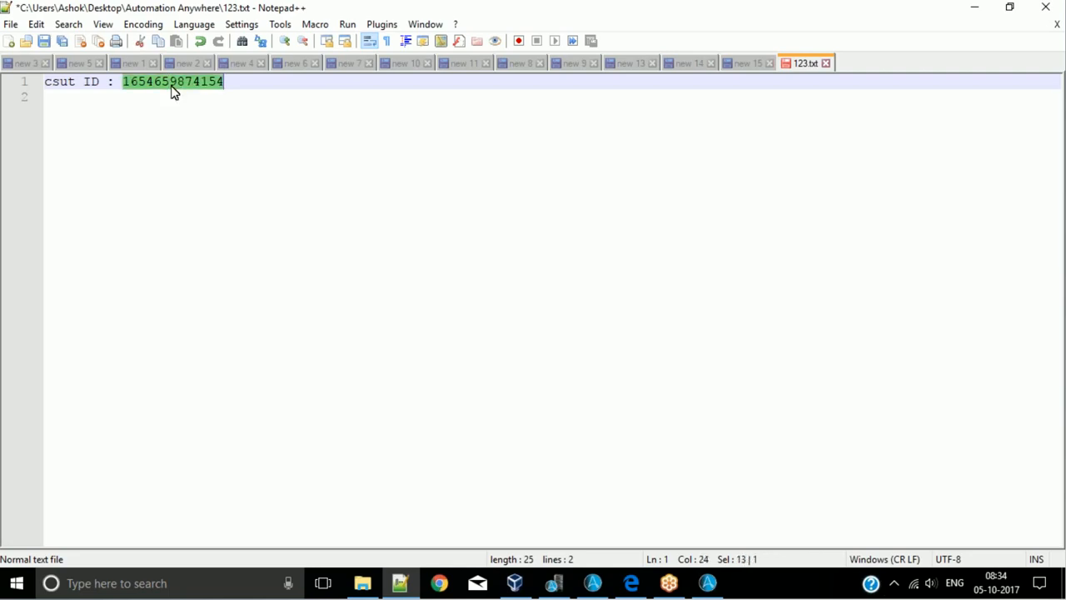
pyautogui.click(288, 99)
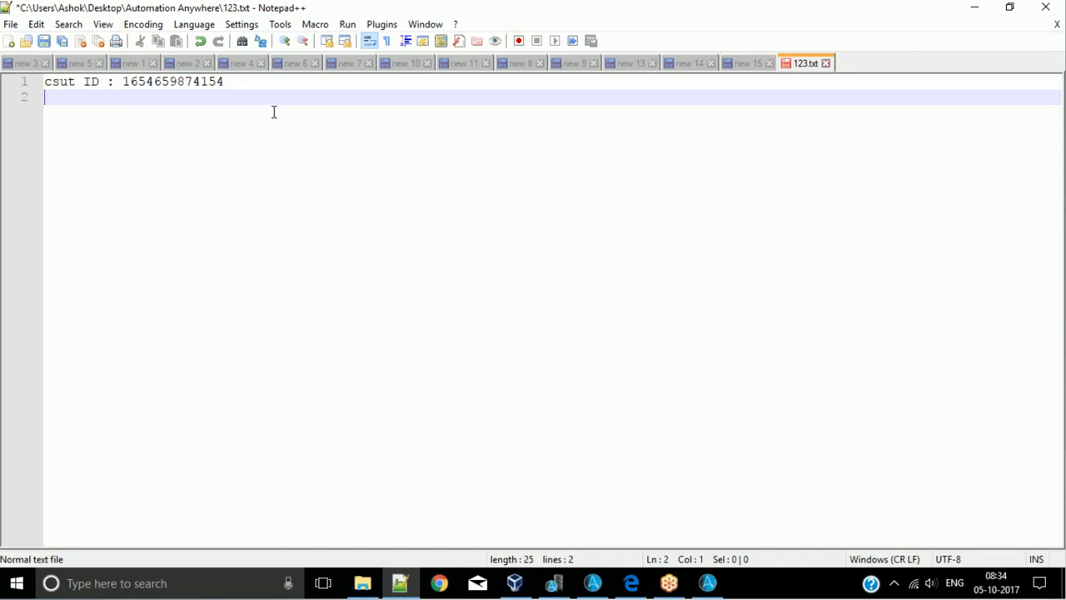
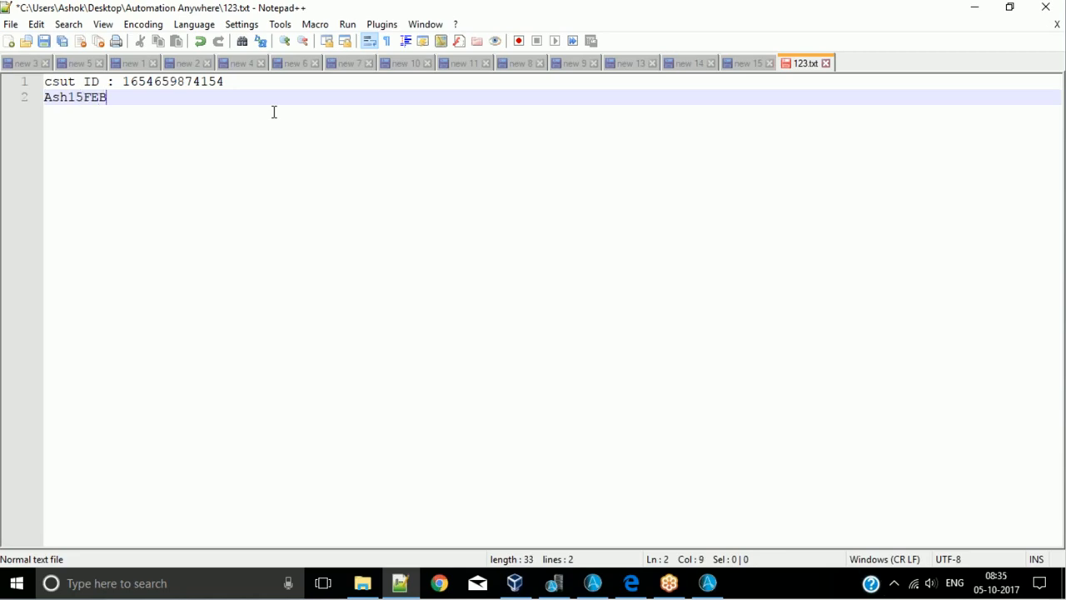
# - Highlight the name part and the whole of the sample password on the second line
pyautogui.hotkey('shift', 'Home')
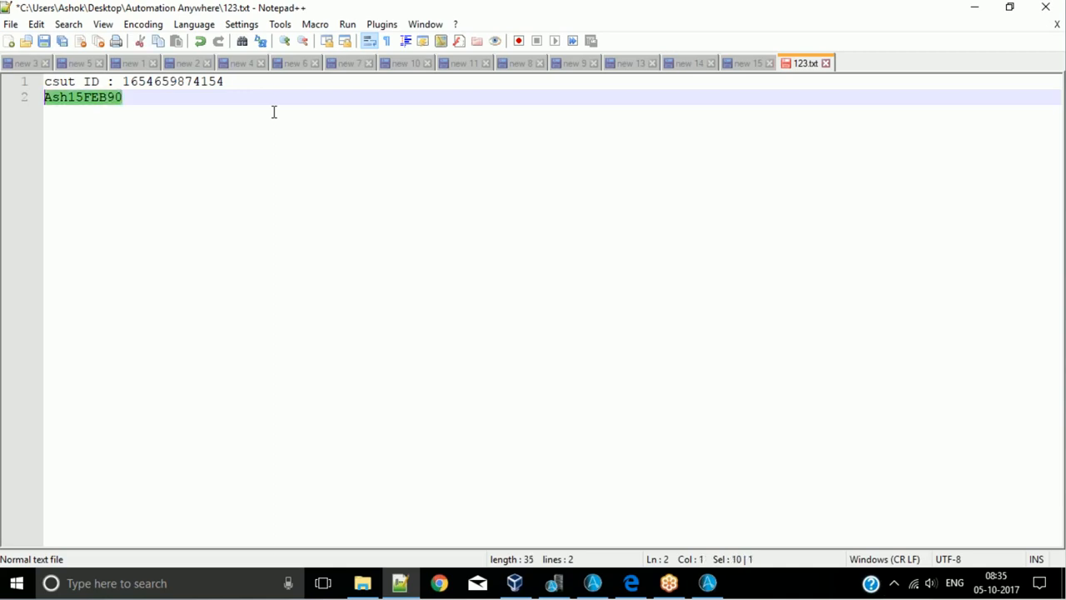
pyautogui.click(274, 111)
pyautogui.click(67, 99)
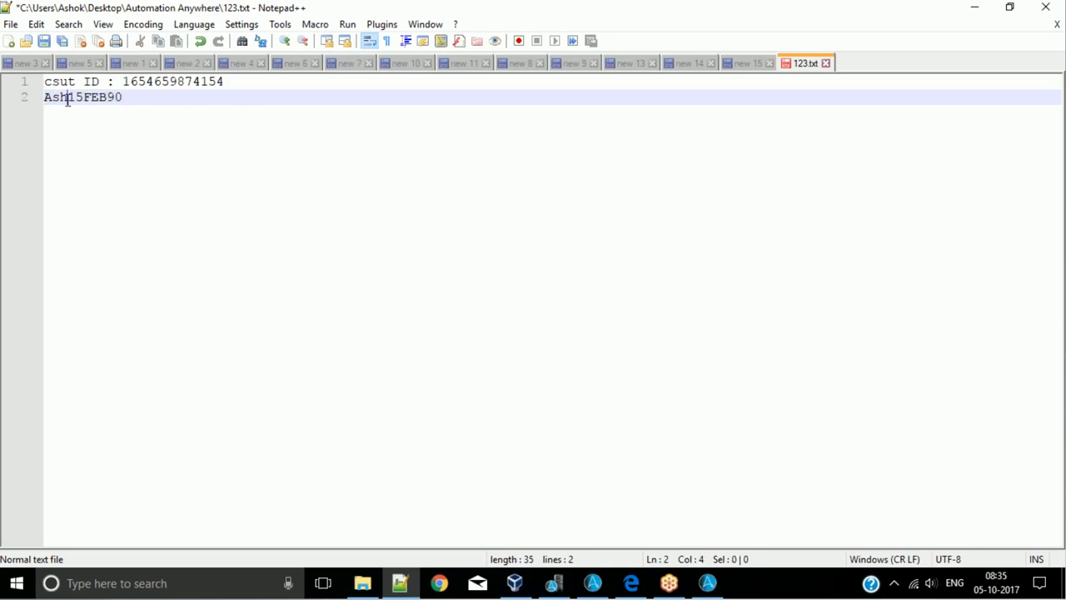
pyautogui.moveTo(67, 98); pyautogui.dragTo(11, 97)
pyautogui.click(90, 98)
pyautogui.click(140, 98)
pyautogui.click(153, 108)
pyautogui.moveTo(150, 100); pyautogui.dragTo(37, 98)
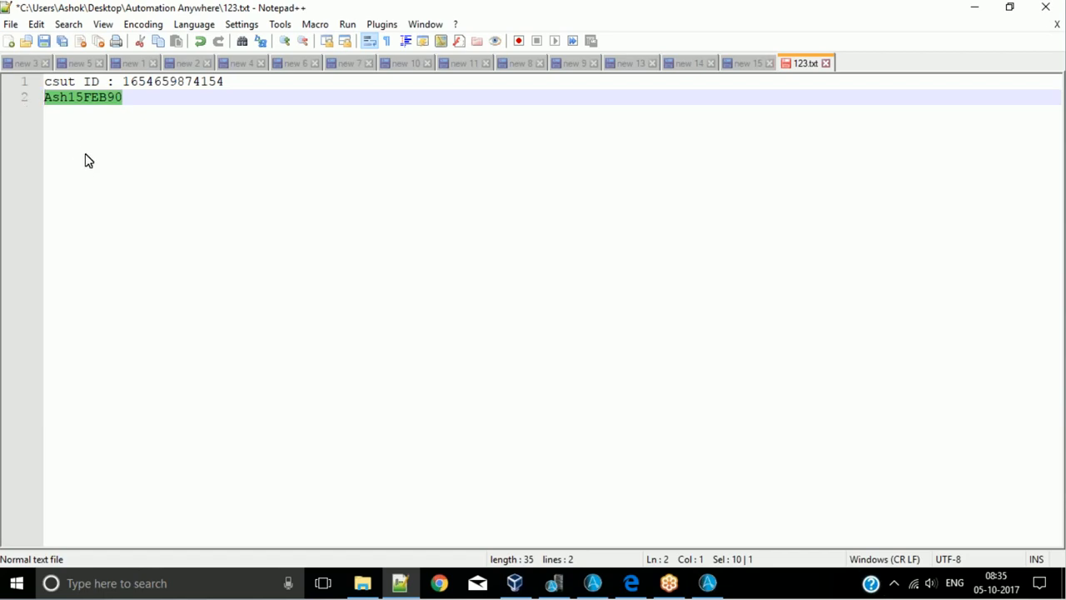
pyautogui.click(143, 103)
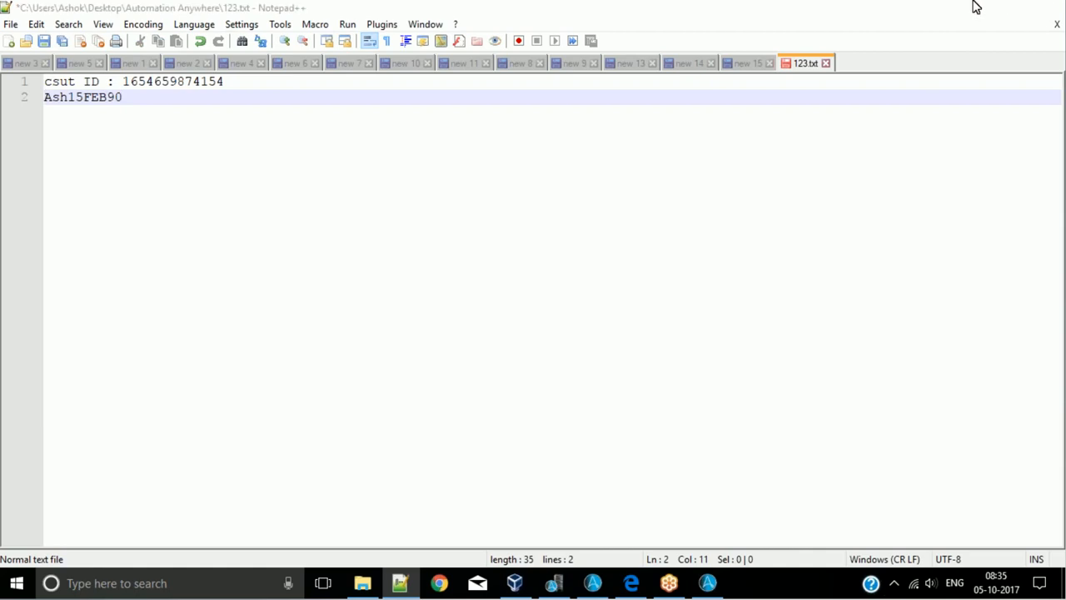
# - Return to the Task Editor, reopen the Encrypt Document action, clear its user password and bring up the variables available for that field
pyautogui.click(974, 7)
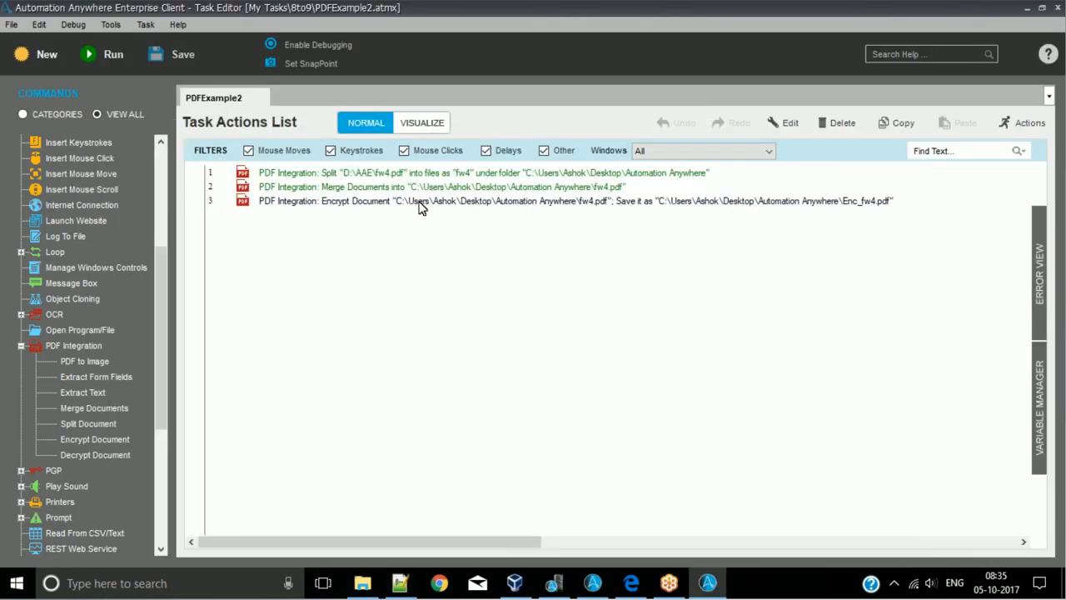
pyautogui.doubleClick(421, 207)
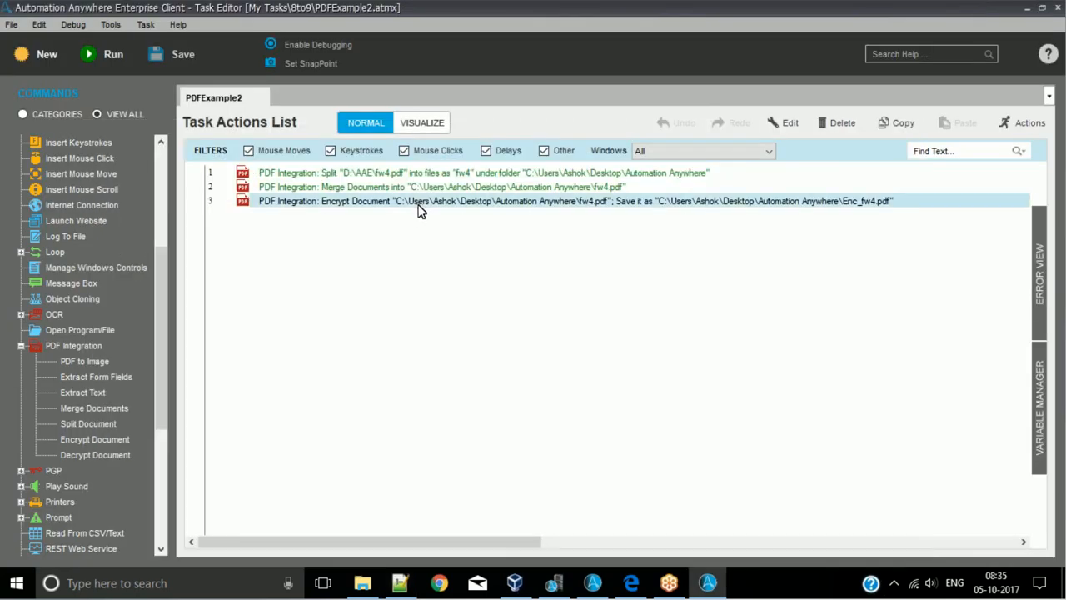
pyautogui.doubleClick(502, 287)
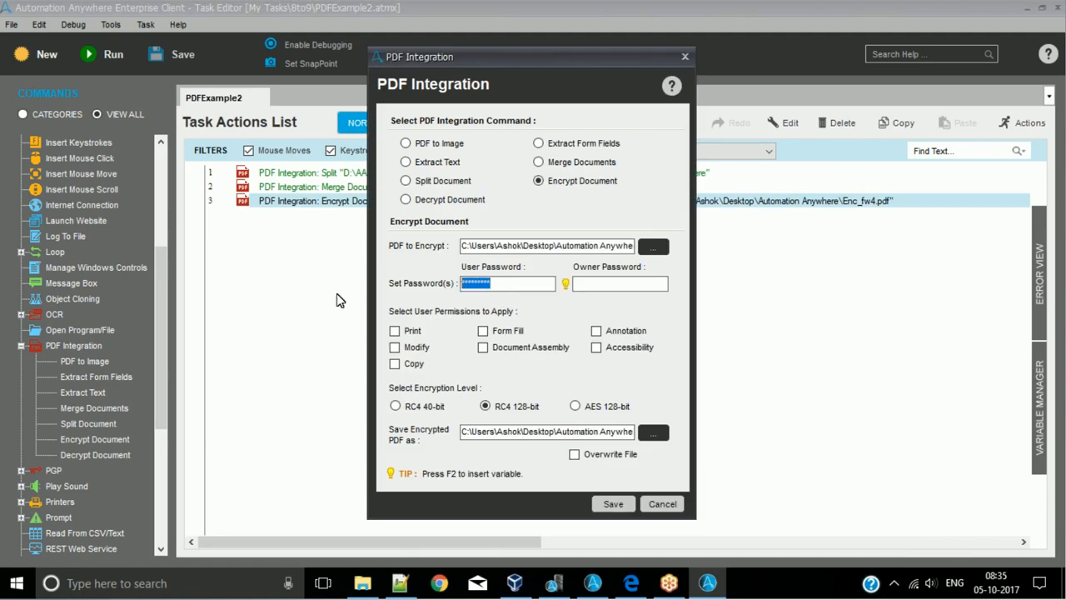
pyautogui.press('BackSpace')
pyautogui.press('F2')
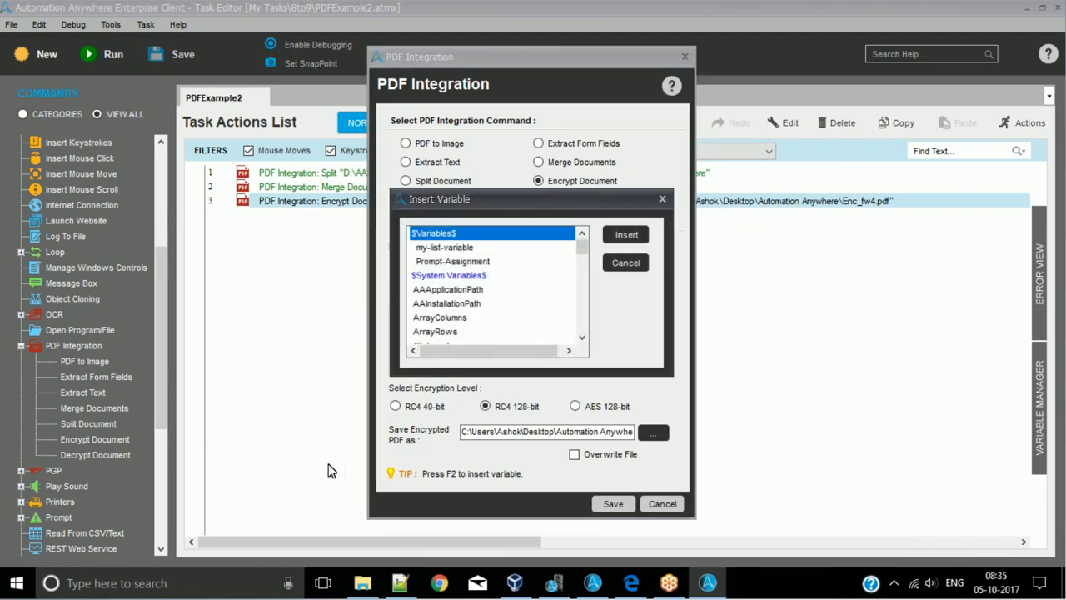
# - Highlight the sample password in Notepad++ again, and discard the open Encrypt Document edit without inserting a variable
pyautogui.click(400, 583)
pyautogui.moveTo(122, 98); pyautogui.dragTo(13, 109)
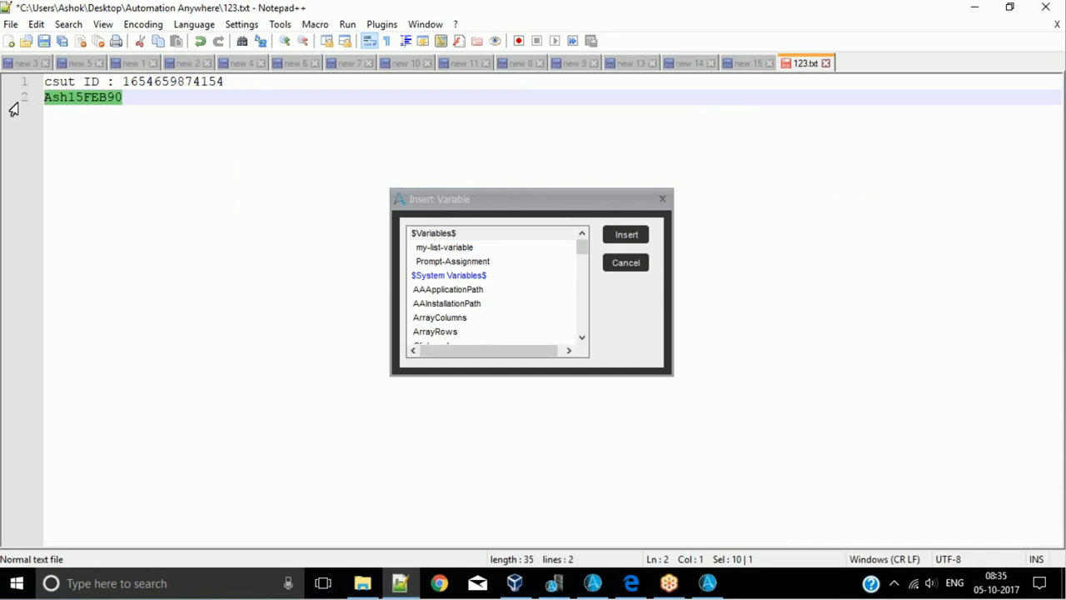
pyautogui.click(977, 9)
pyautogui.click(533, 201)
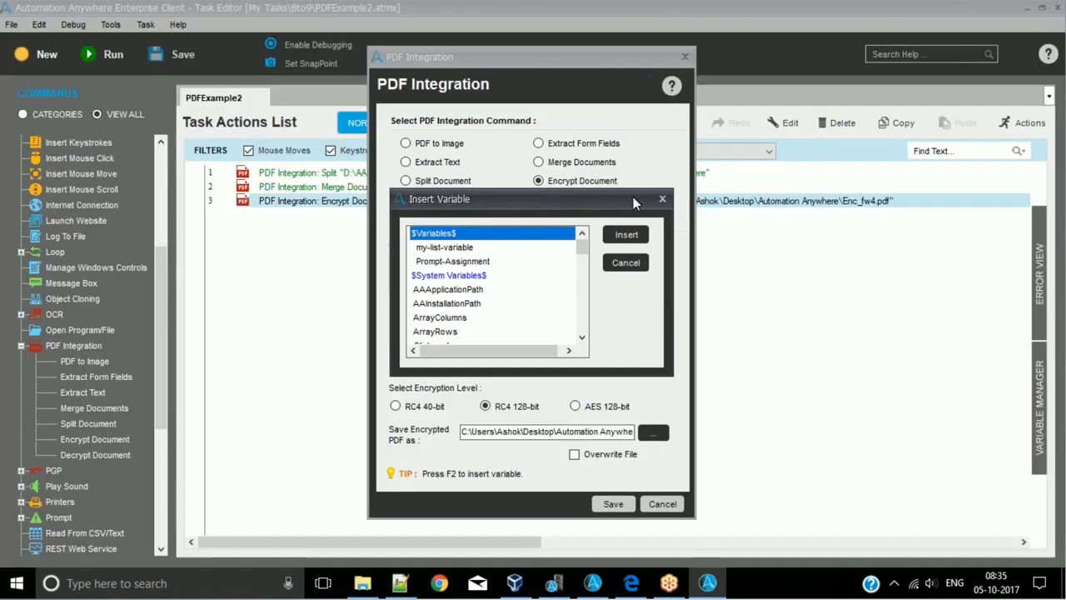
pyautogui.click(662, 200)
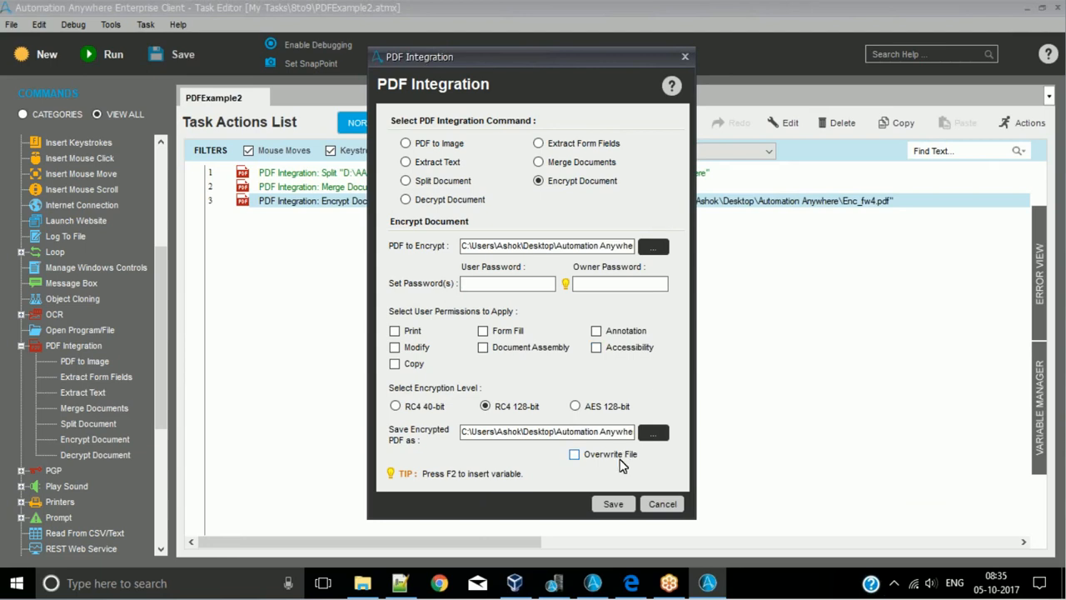
pyautogui.click(656, 505)
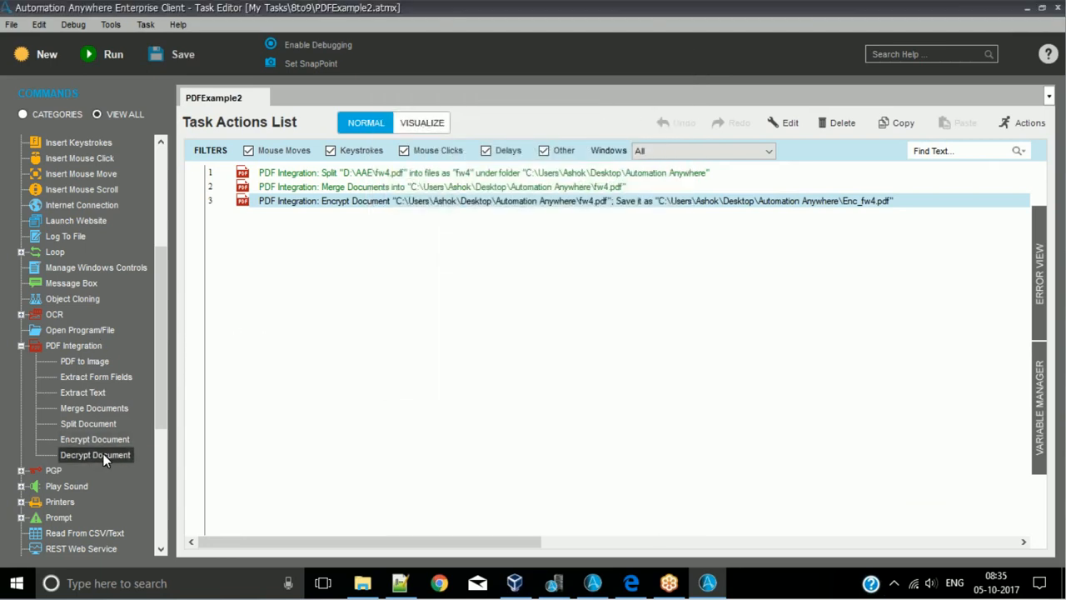
# - Add a Decrypt Document command to the task with Enc_fw4.pdf as the PDF to decrypt, and enter the User/Owner Password
pyautogui.moveTo(104, 460); pyautogui.dragTo(488, 374)
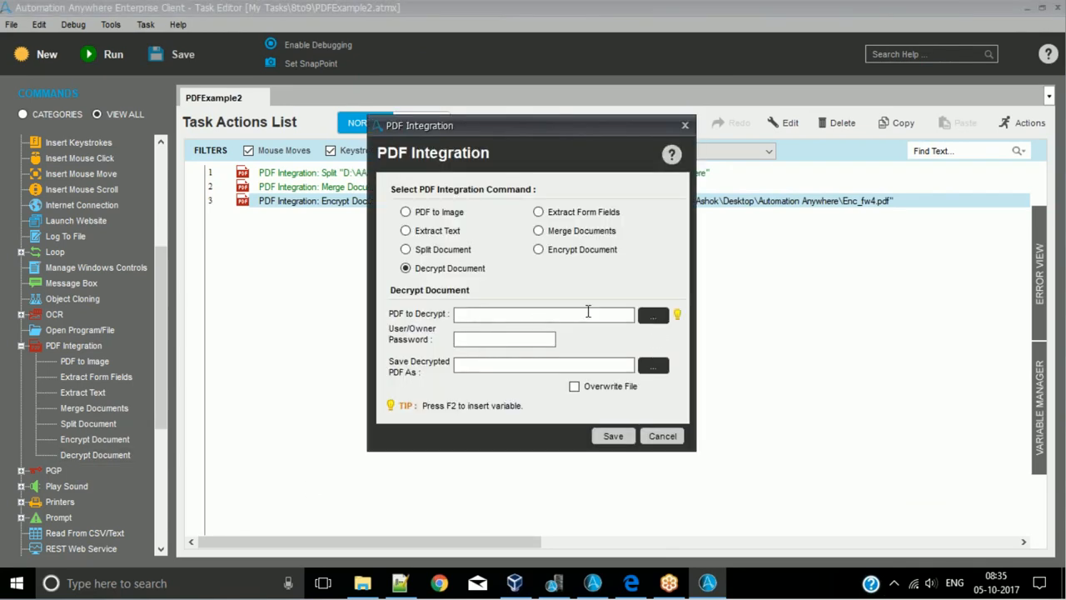
pyautogui.click(641, 321)
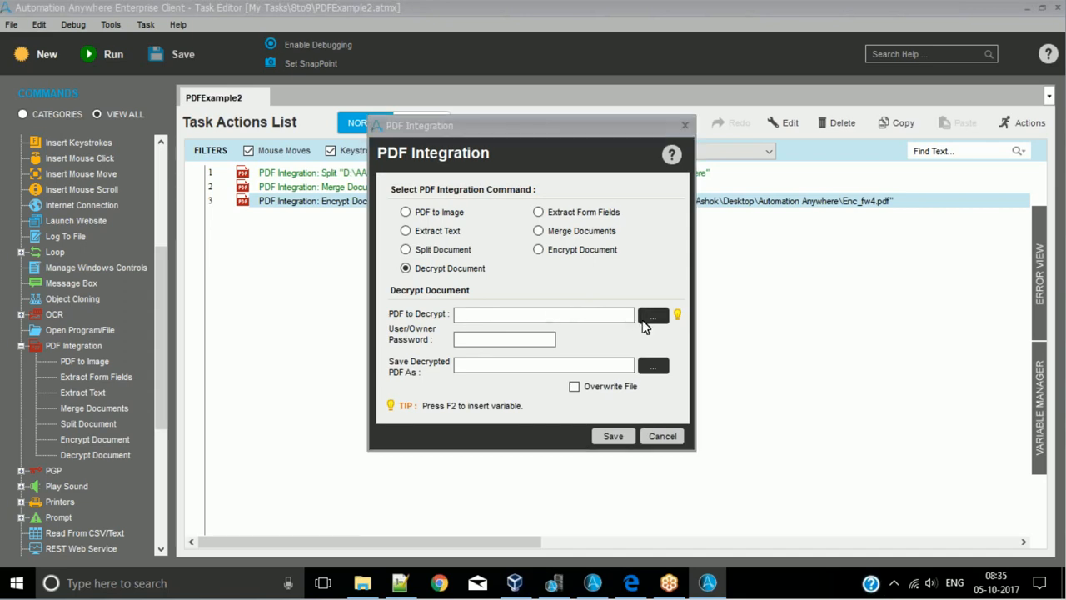
pyautogui.click(559, 283)
pyautogui.doubleClick(559, 283)
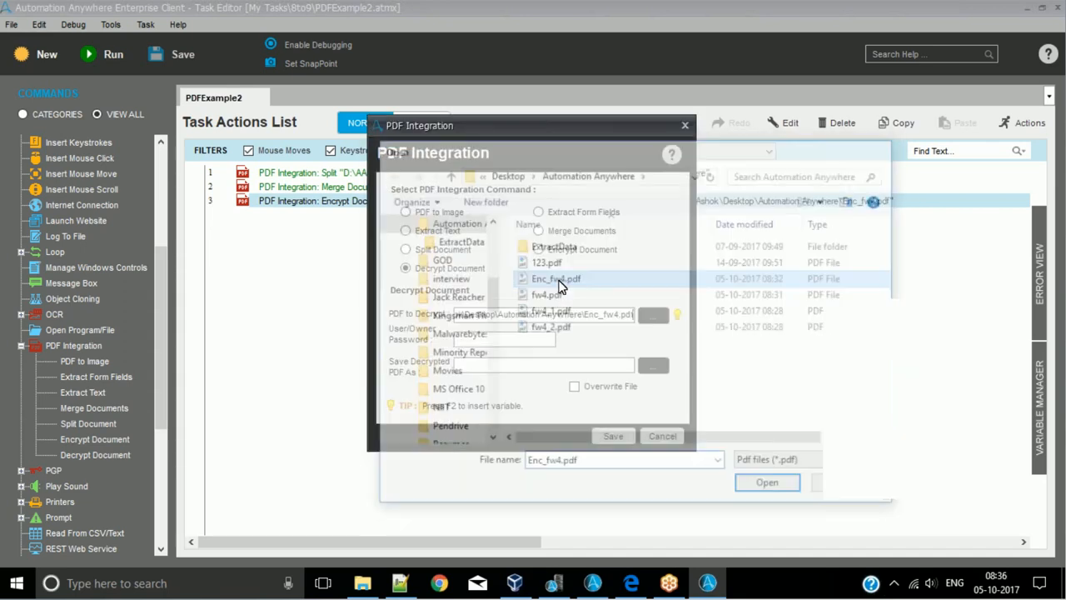
pyautogui.click(514, 338)
pyautogui.write('*********')
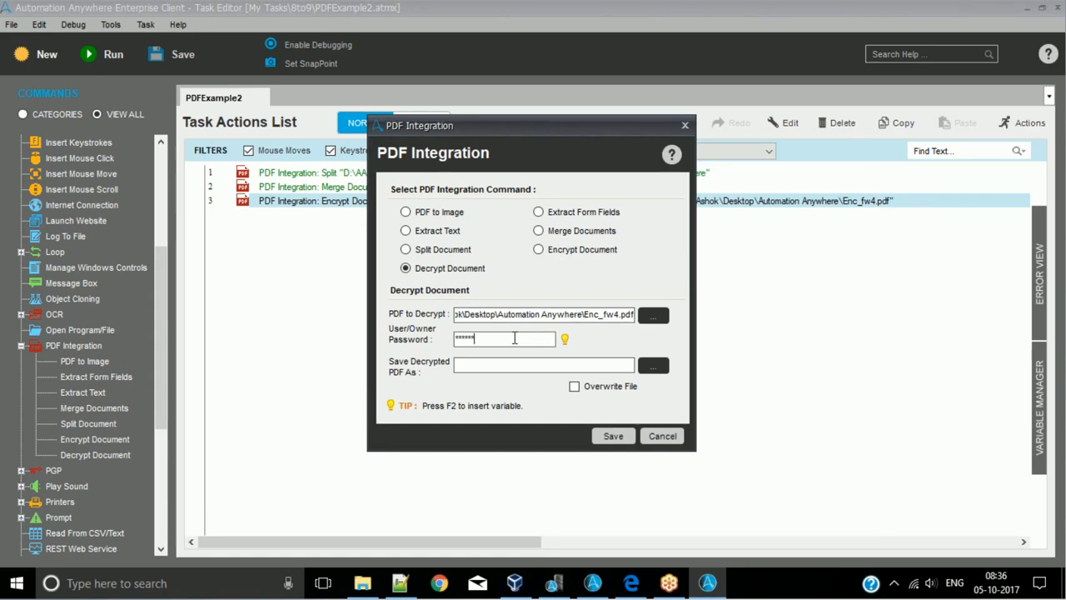
# - Set the decrypted PDF to be saved as Dec_fw4.pdf in the same folder as the encrypted file, and save the command
pyautogui.click(534, 368)
pyautogui.click(594, 316)
pyautogui.hotkey('ctrl', 'a')
pyautogui.click(554, 364)
pyautogui.write('C:\\Users\\Ashok\\Desktop\\Automation Anywhere\\Enc_fw4.pdf')
pyautogui.write('d')
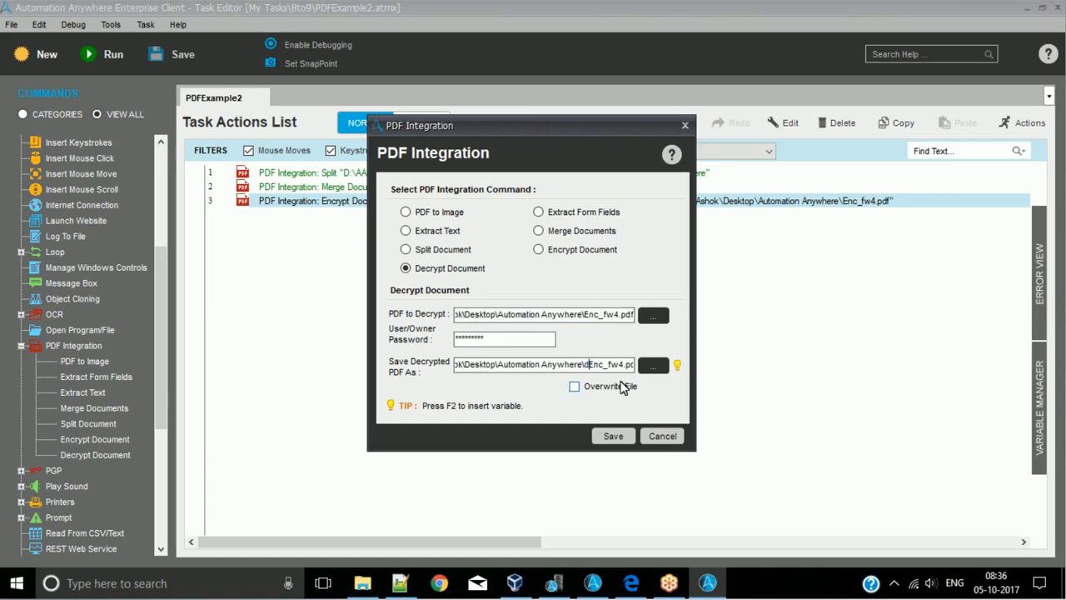
pyautogui.press('BackSpace')
pyautogui.write('De')
pyautogui.press('Delete')
pyautogui.press('Right')
pyautogui.press('BackSpace')
pyautogui.click(612, 436)
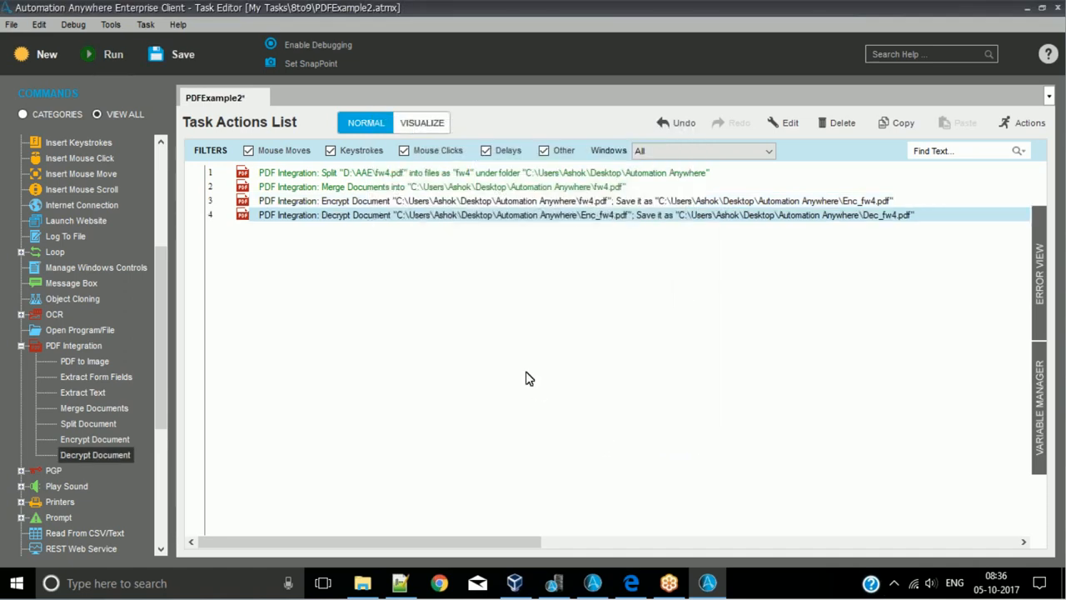
# - Disable the Encrypt Document action in line 3, and save and run the task
pyautogui.hotkey('ctrl', 's')
pyautogui.rightClick(369, 201)
pyautogui.click(410, 517)
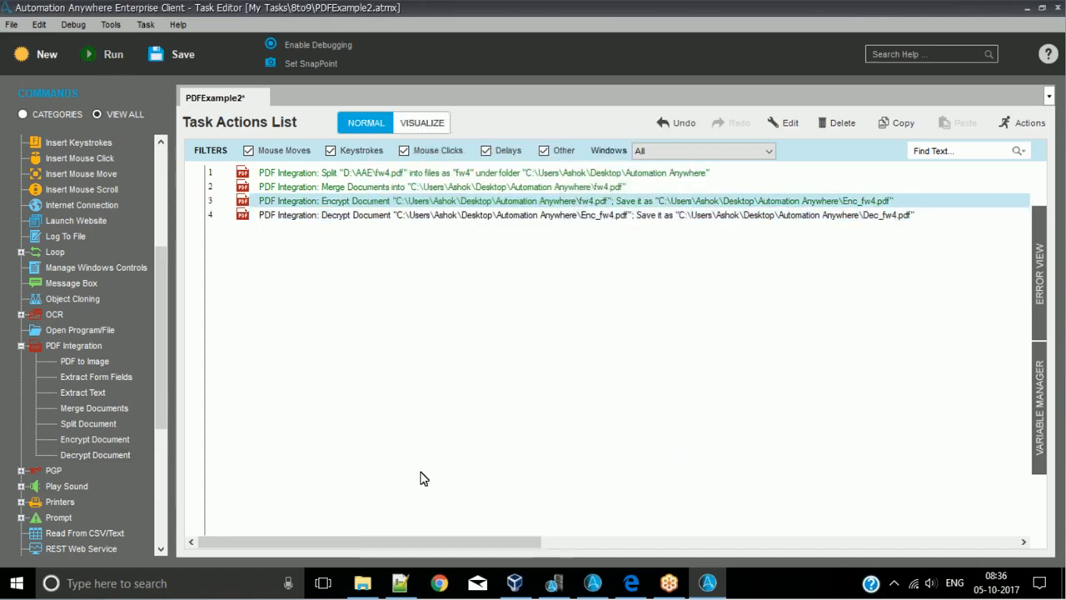
pyautogui.click(161, 53)
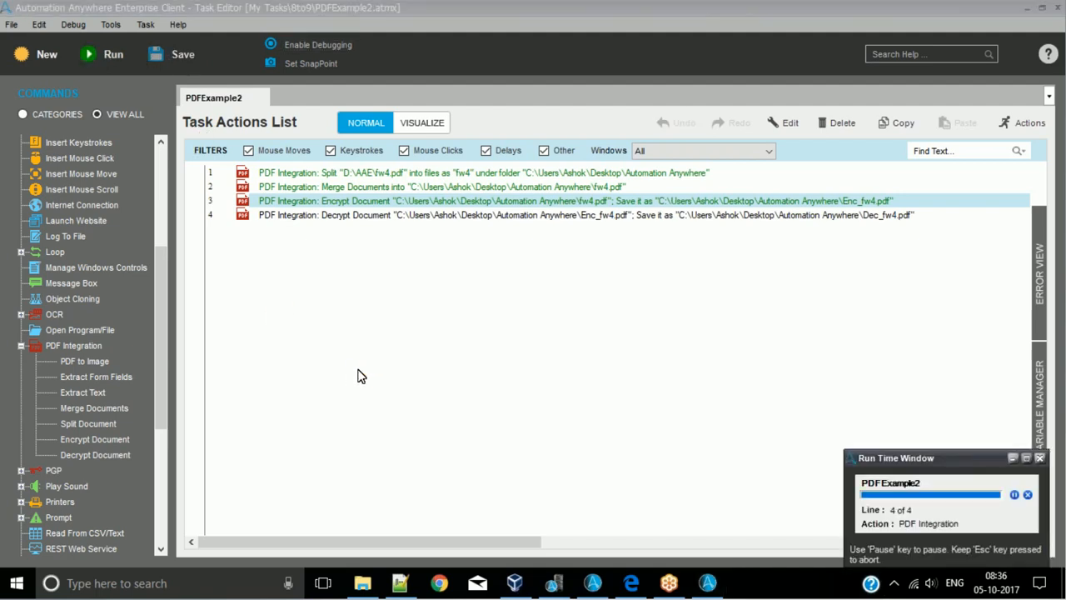
# - Open Dec_fw4.pdf from the Automation Anywhere folder in File Explorer, look through its pages and close it
pyautogui.click(364, 583)
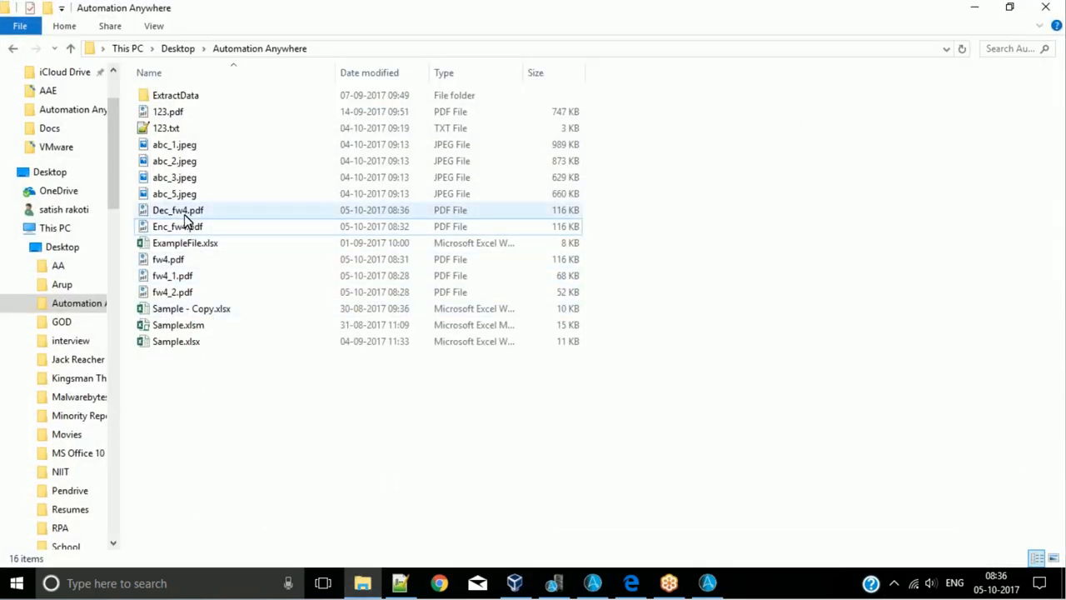
pyautogui.doubleClick(193, 212)
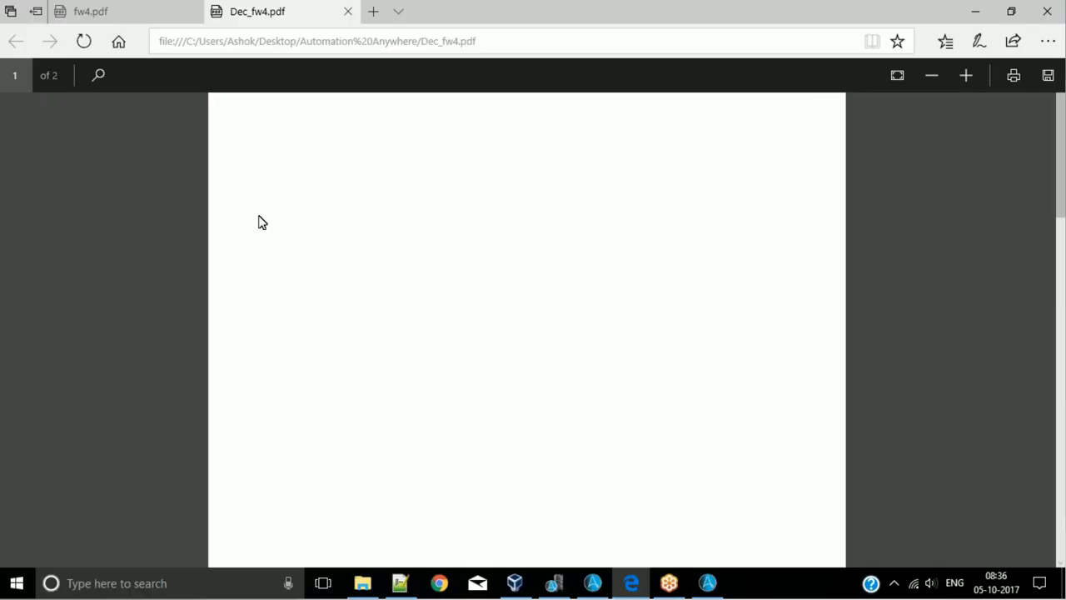
pyautogui.scroll(-15, 361, 223)
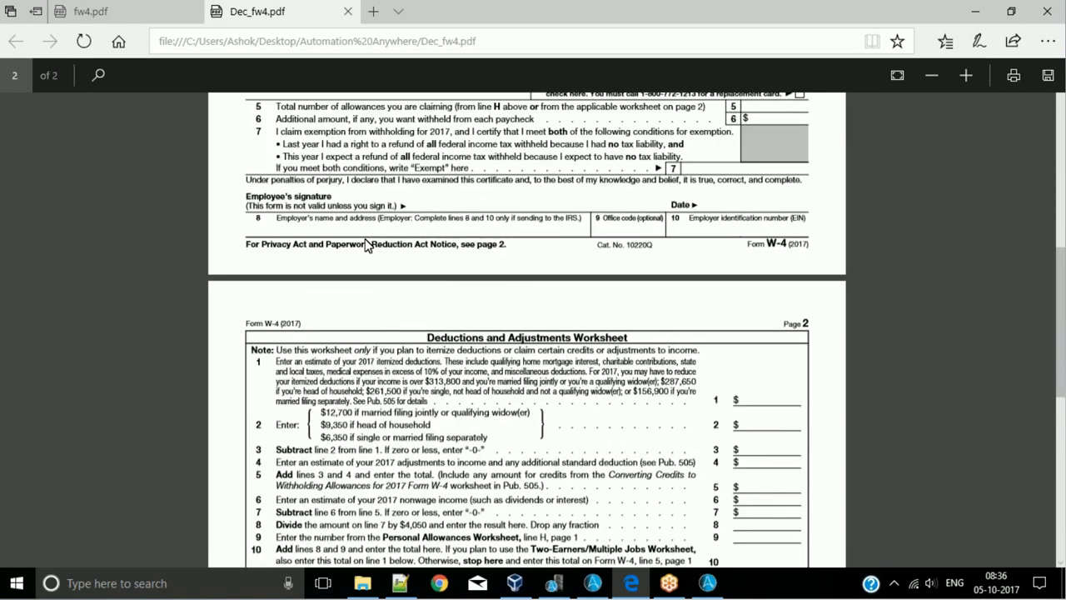
pyautogui.scroll(15, 356, 209)
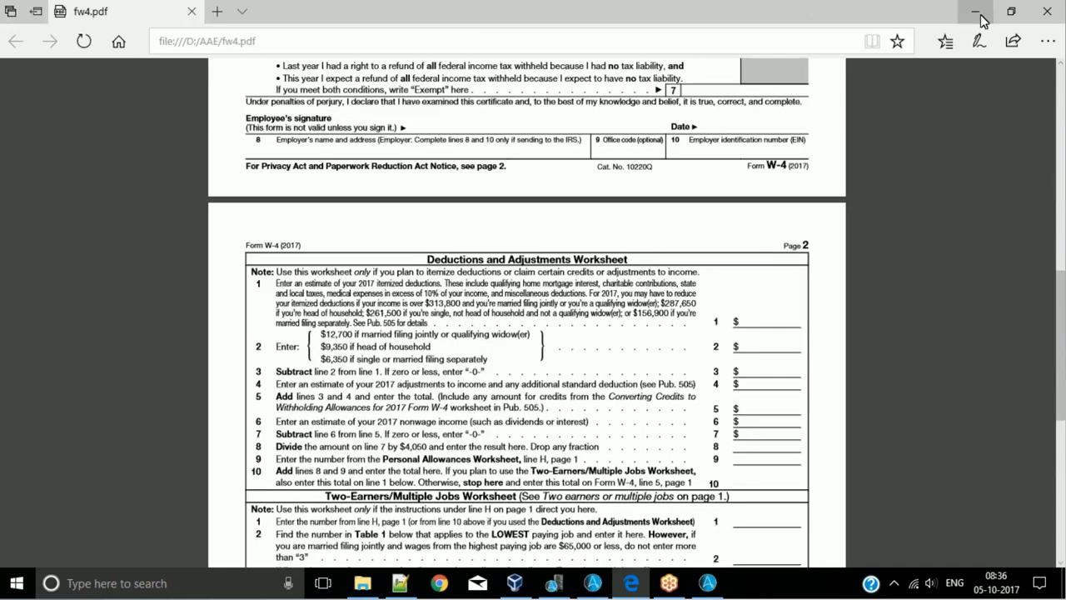
pyautogui.click(980, 20)
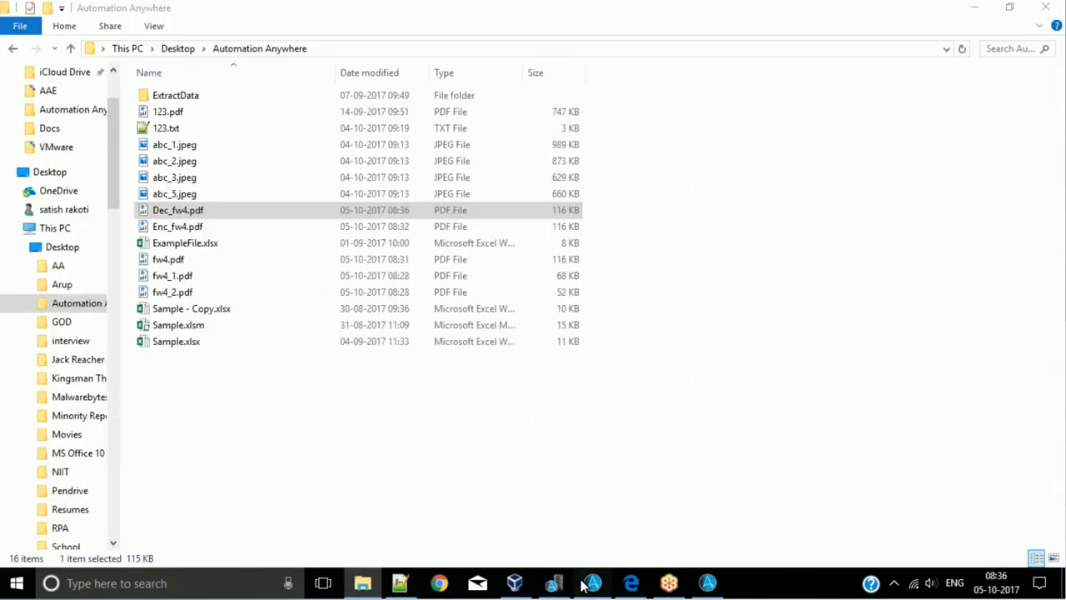
# - Return to the Task Editor, collapse the PDF Integration commands and expand the PGP commands
pyautogui.click(584, 585)
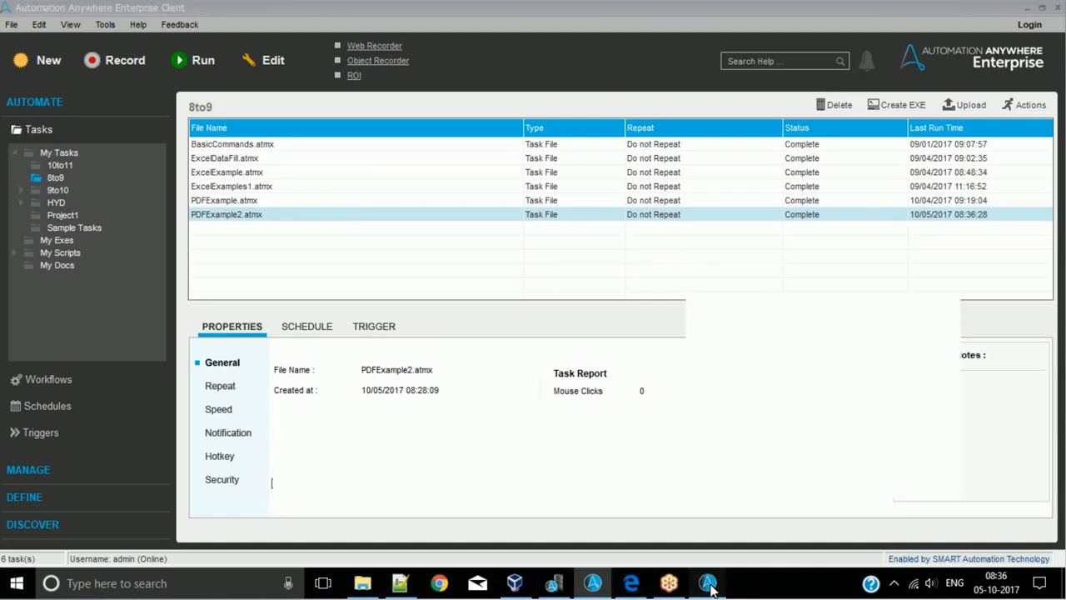
pyautogui.click(708, 584)
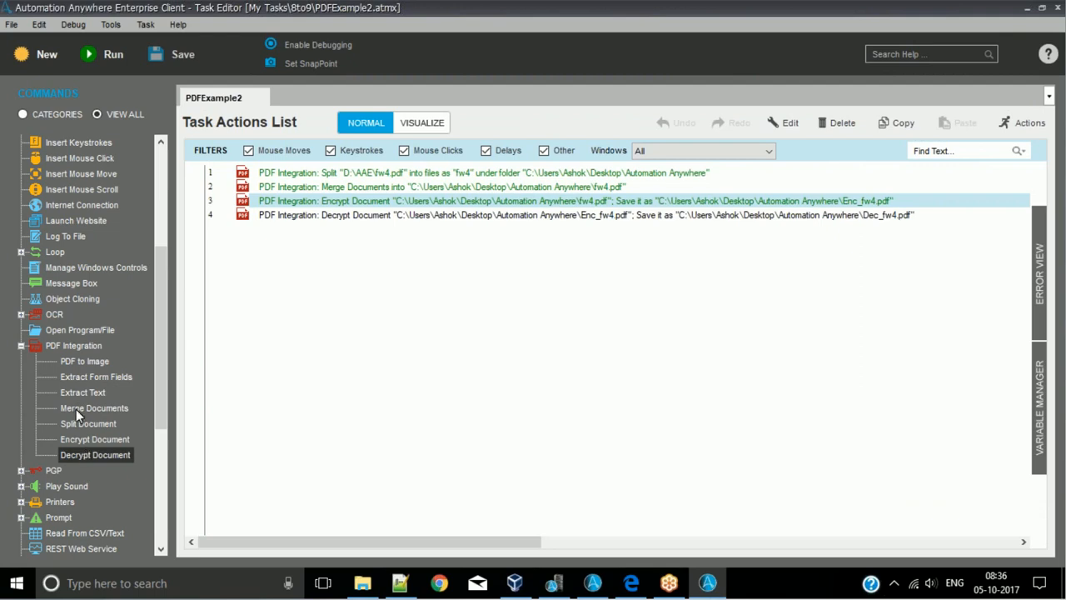
pyautogui.click(21, 347)
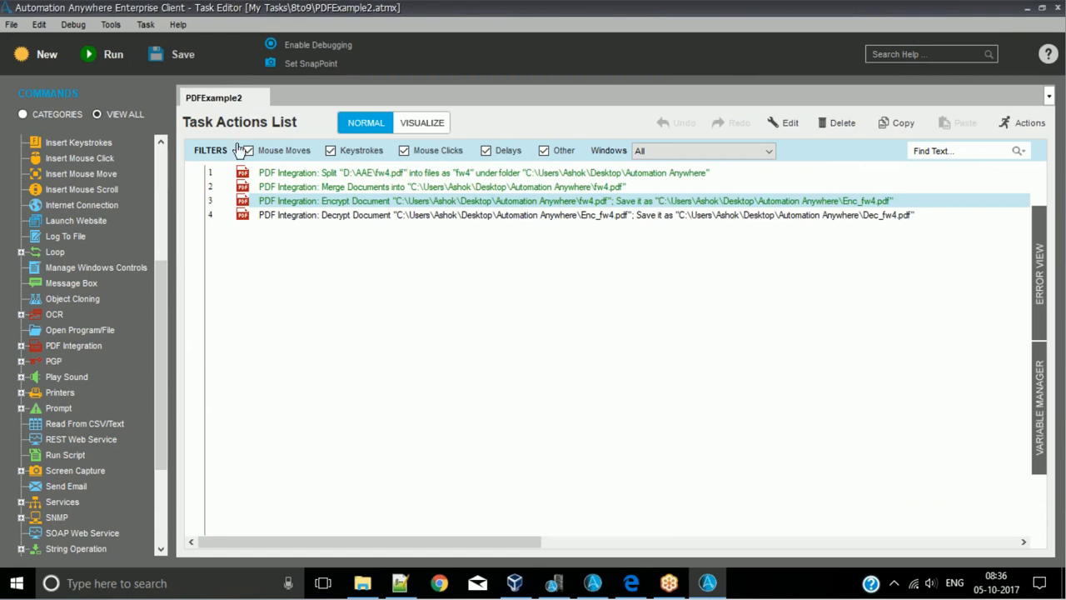
pyautogui.click(48, 365)
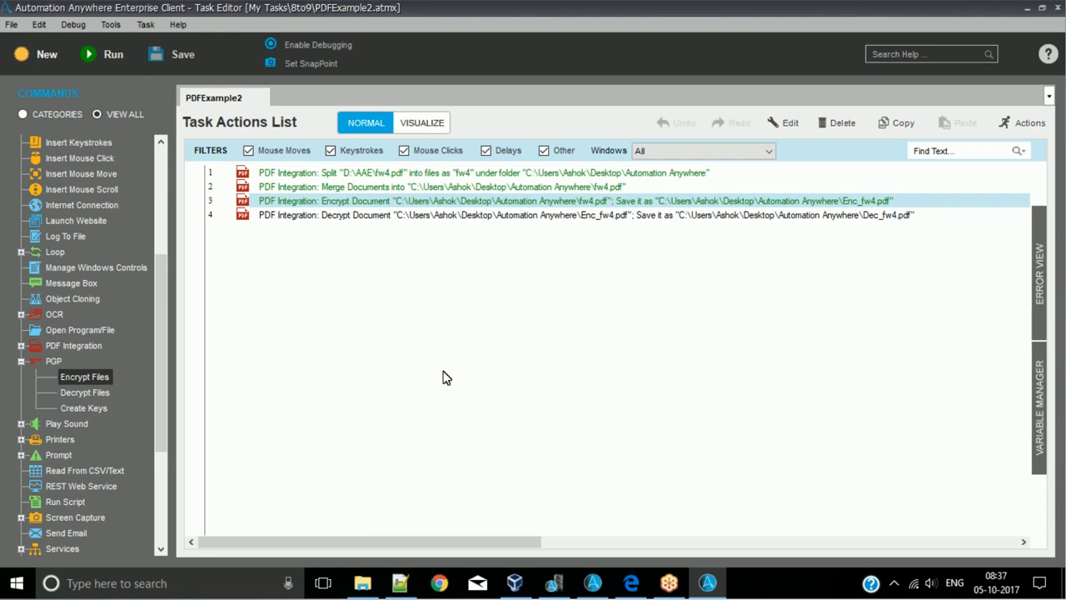
# - Create a new task, close PDFExample2 and select the PGP Encrypt Files command
pyautogui.click(33, 53)
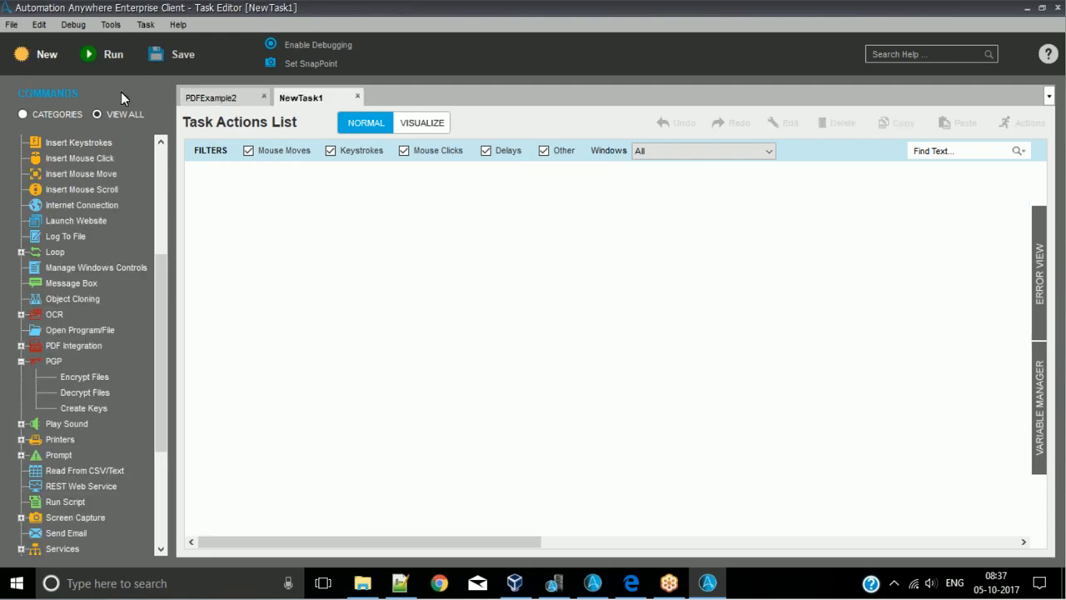
pyautogui.click(263, 96)
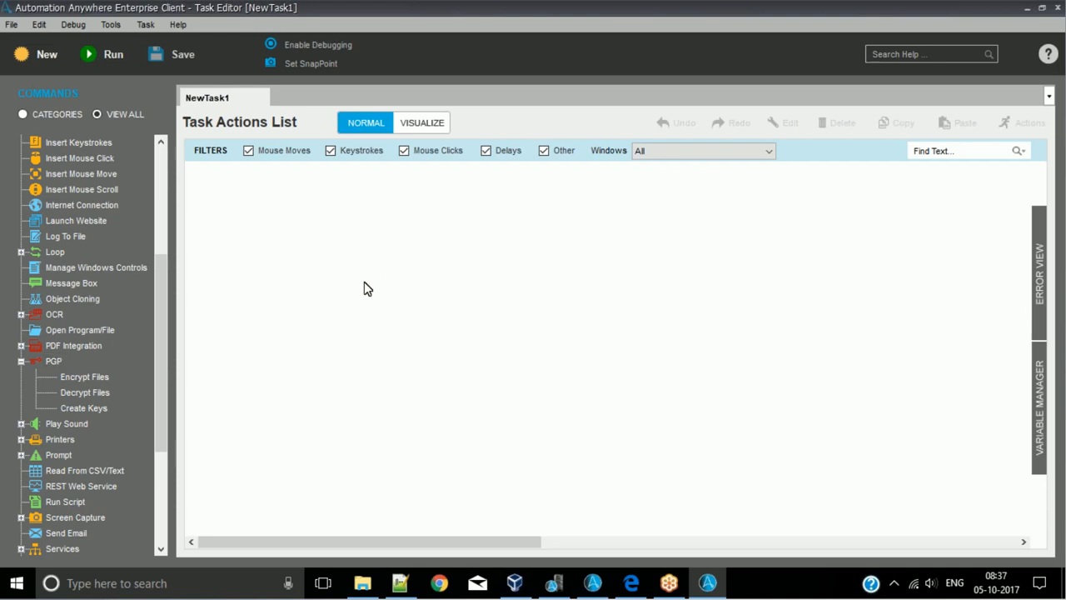
pyautogui.click(100, 377)
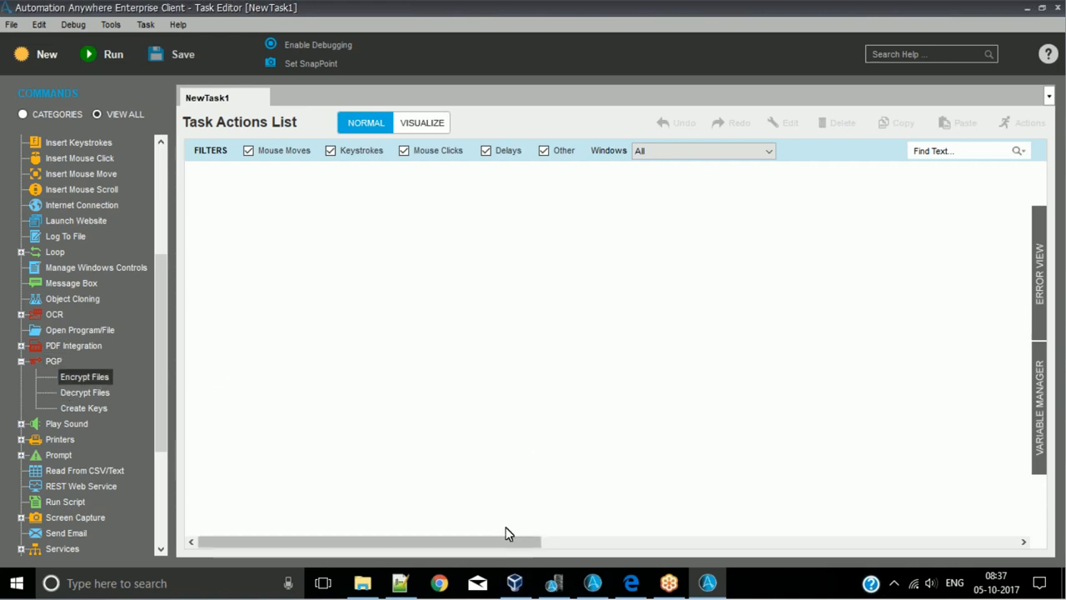
# - Switch to Chrome, search Google for "pdp full form" and highlight the phrase "Programmed Data Processor" in the featured result
pyautogui.click(457, 585)
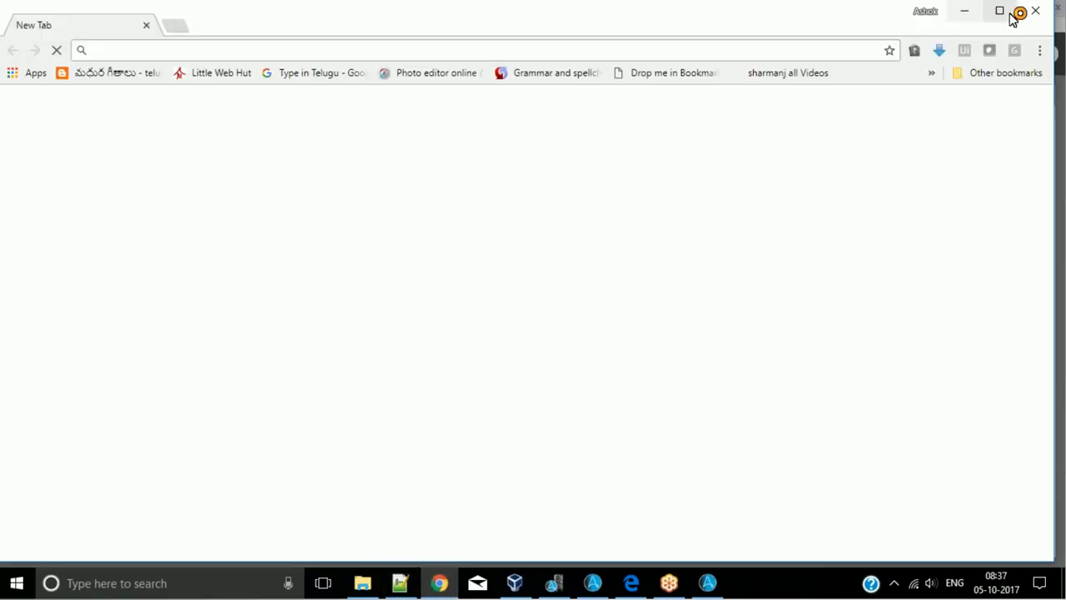
pyautogui.click(1002, 10)
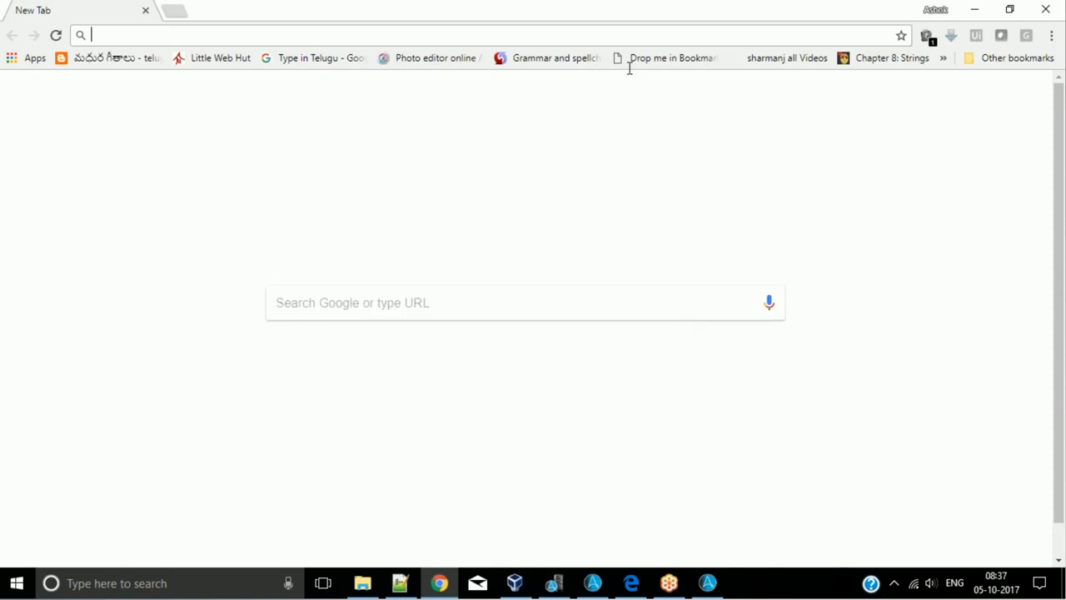
pyautogui.write('PDP')
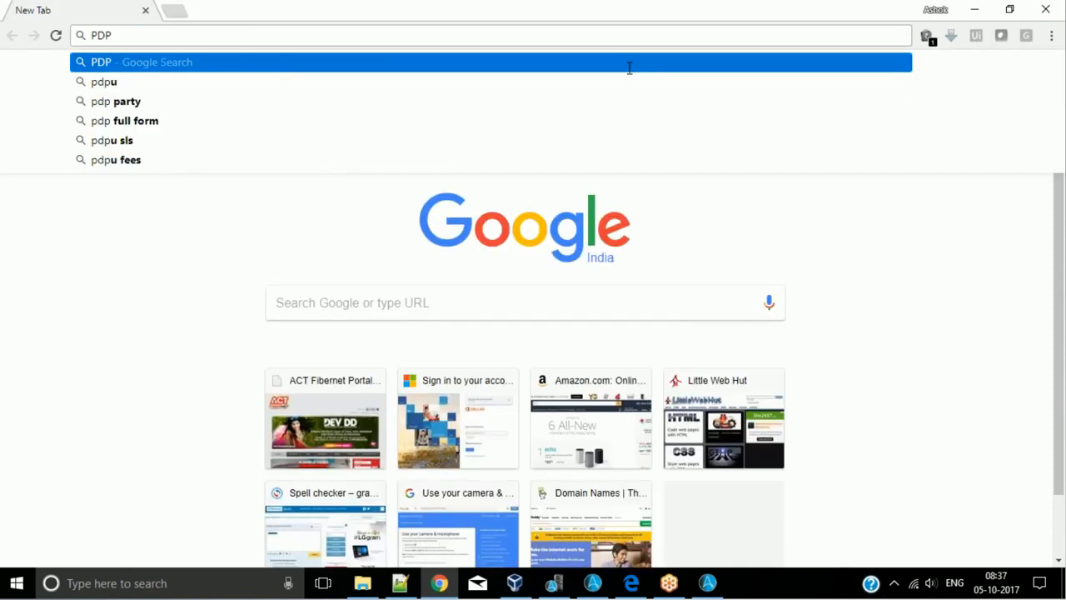
pyautogui.press('Down')
pyautogui.press('Down')
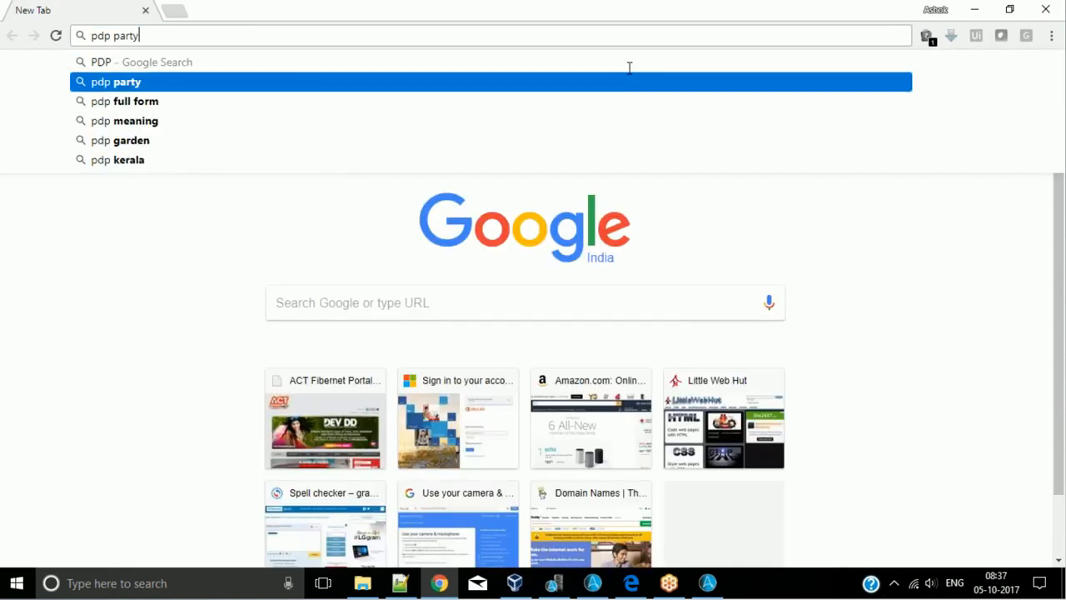
pyautogui.press('Return')
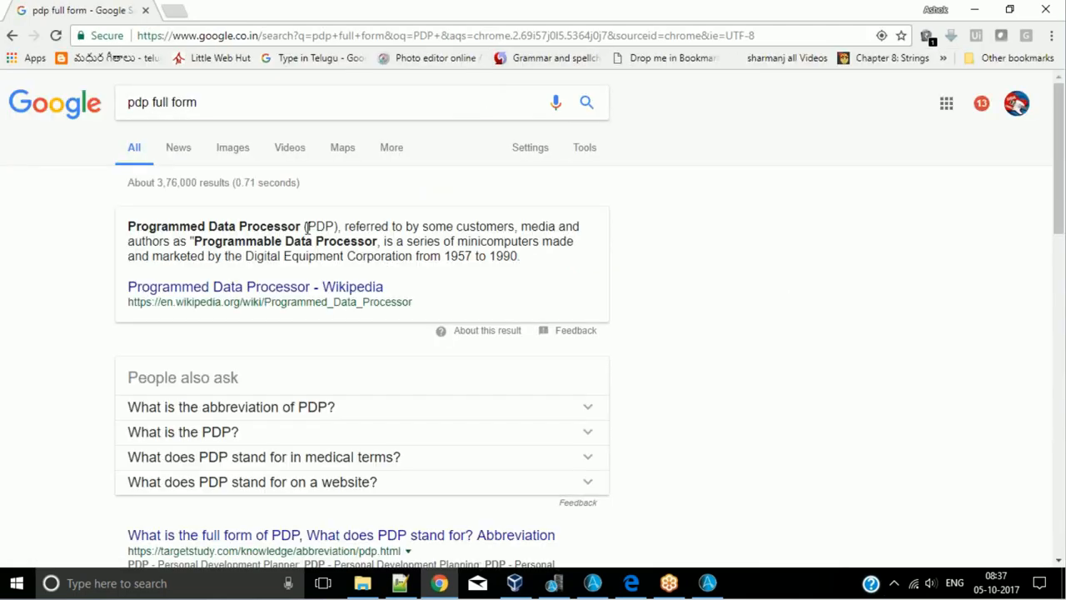
pyautogui.moveTo(303, 226); pyautogui.dragTo(129, 238)
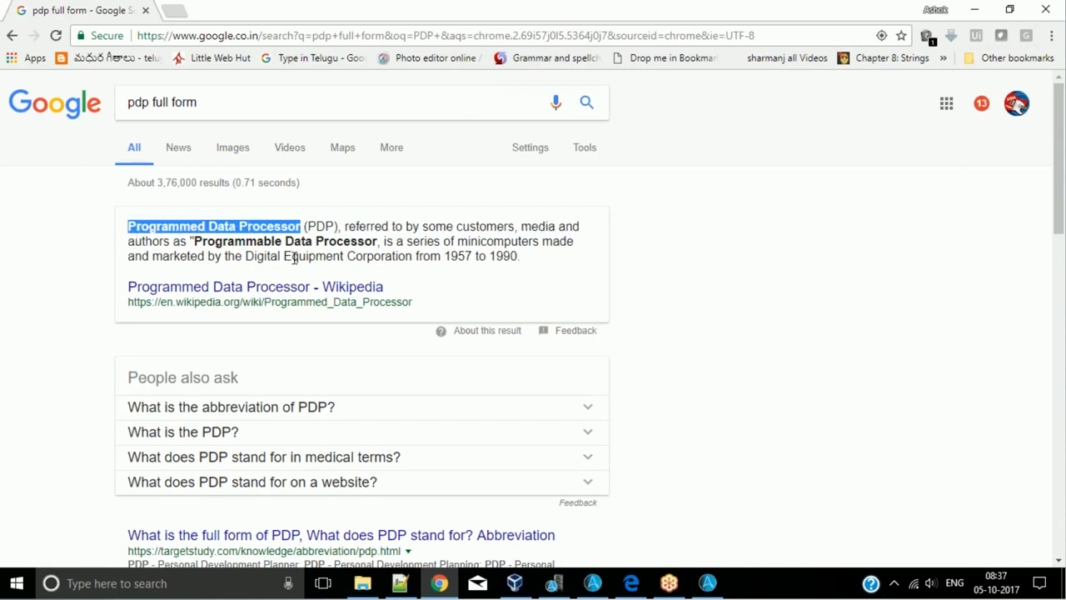
pyautogui.click(410, 232)
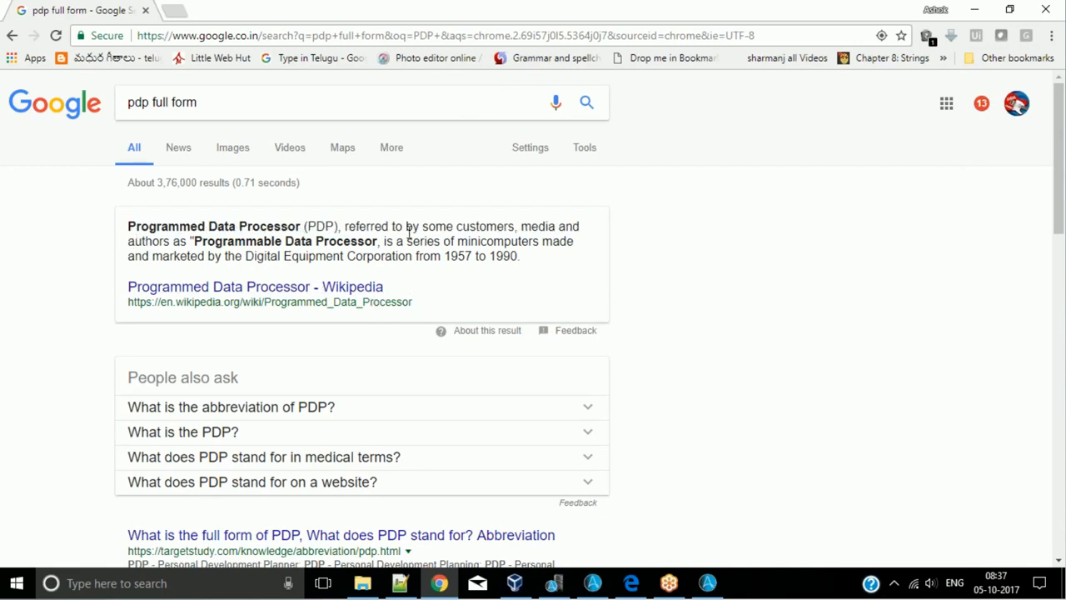
# - Look over the PDP search results, correct the query to "pGp full form" and search Google again
pyautogui.scroll(-1, 429, 235)
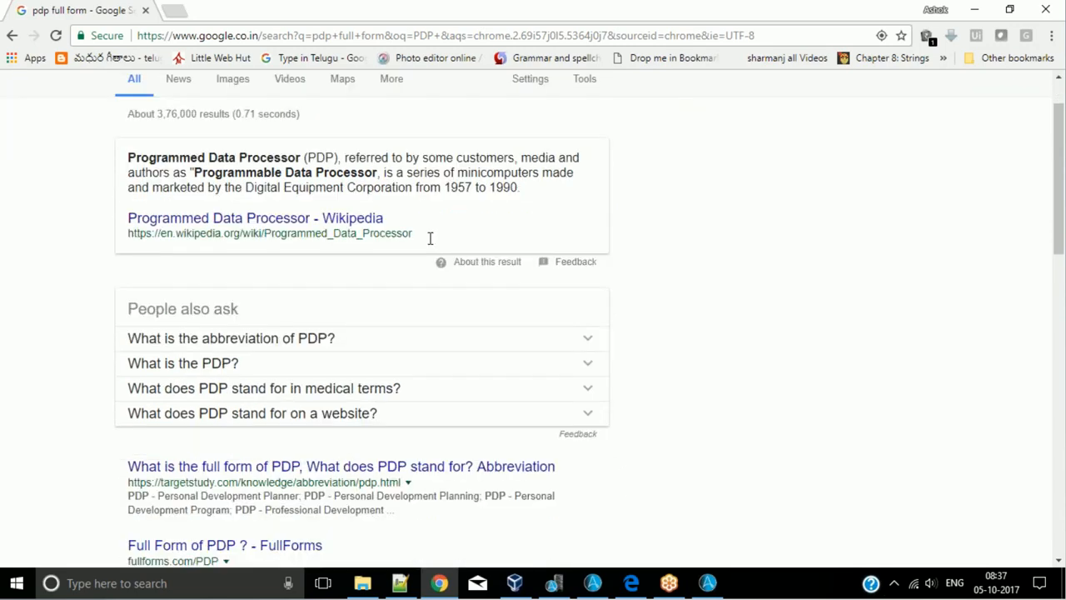
pyautogui.scroll(1, 429, 238)
pyautogui.click(140, 102)
pyautogui.press('BackSpace')
pyautogui.write('Gp full form')
pyautogui.press('Return')
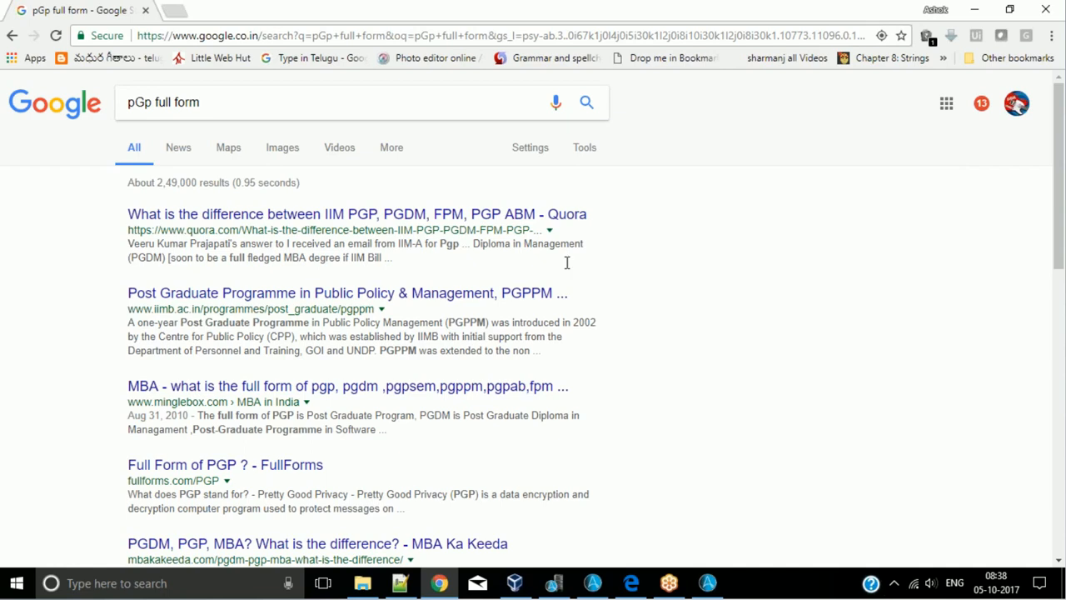
# - Search Google for "pgp encryption" and read the Pretty Good Privacy description and the results below it
pyautogui.click(280, 105)
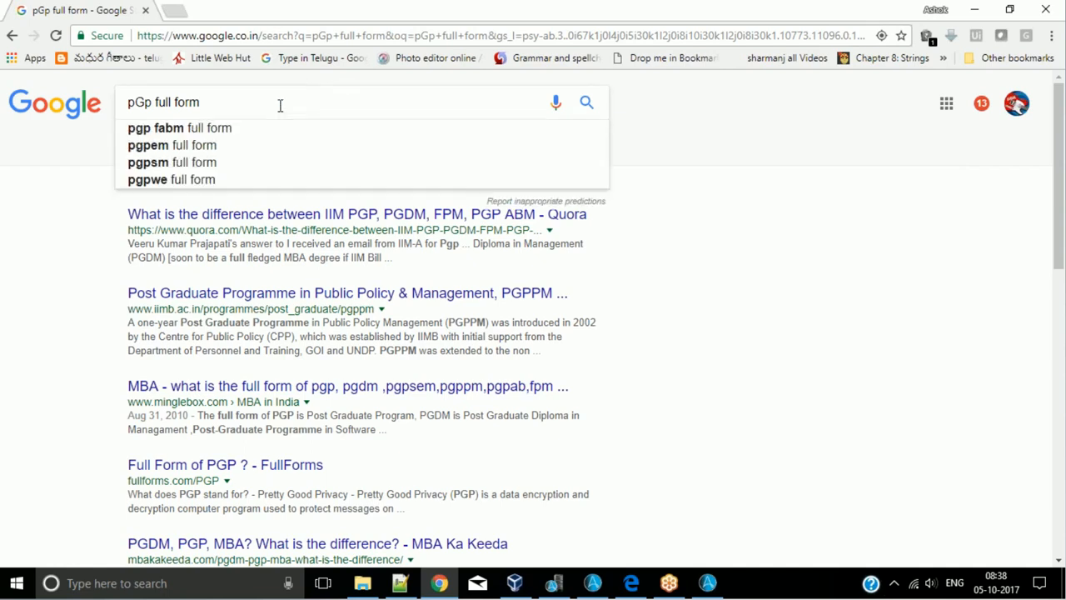
pyautogui.press('BackSpace')
pyautogui.press('BackSpace')
pyautogui.press('BackSpace')
pyautogui.press('BackSpace')
pyautogui.press('BackSpace')
pyautogui.press('BackSpace')
pyautogui.press('BackSpace')
pyautogui.press('BackSpace')
pyautogui.press('BackSpace')
pyautogui.press('BackSpace')
pyautogui.press('BackSpace')
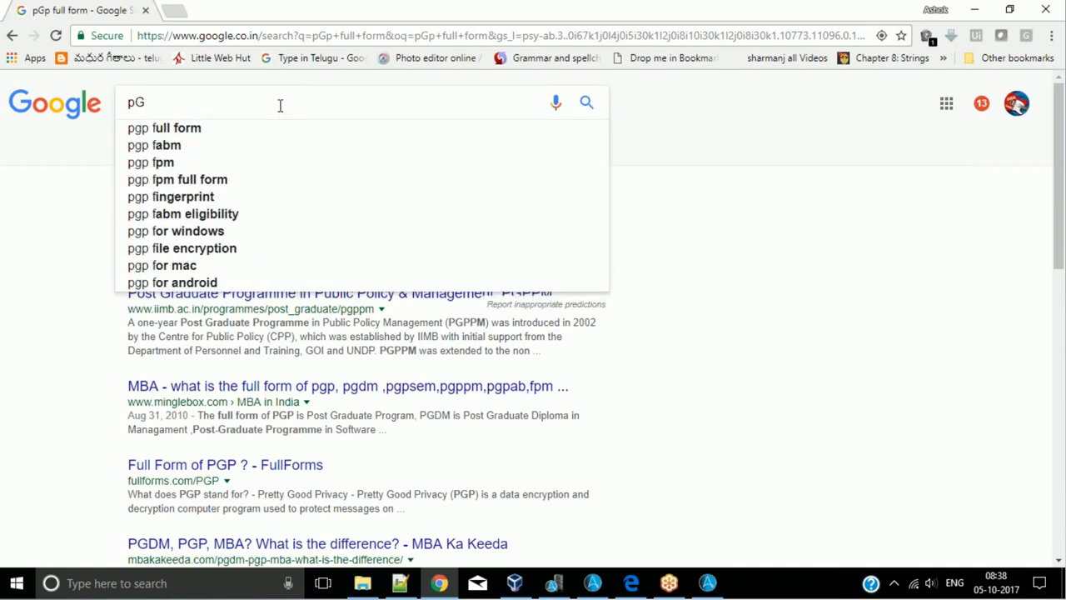
pyautogui.press('BackSpace')
pyautogui.press('BackSpace')
pyautogui.write('p')
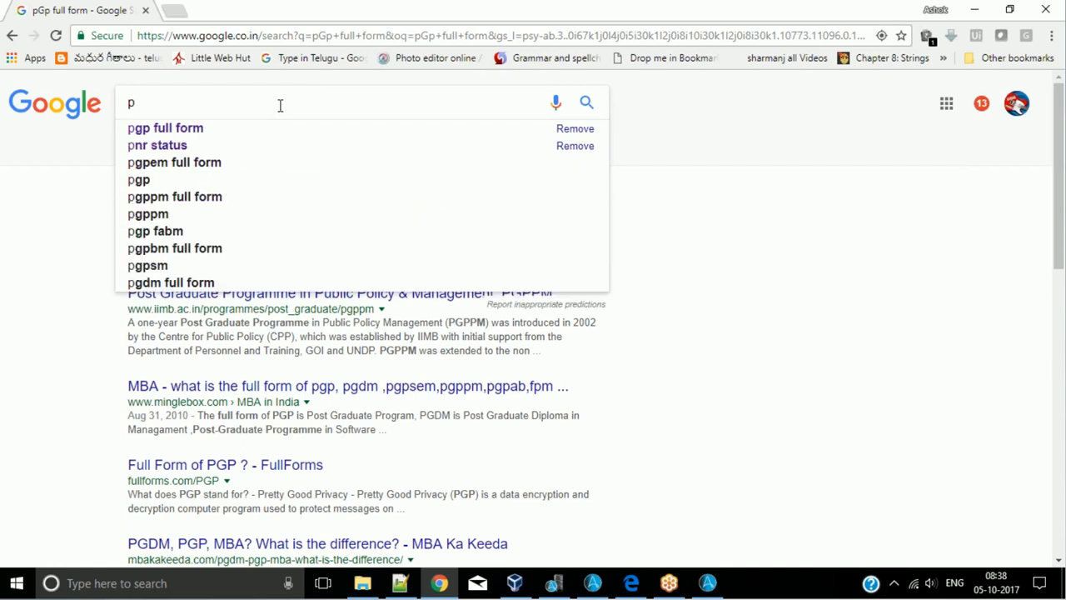
pyautogui.write('GP en')
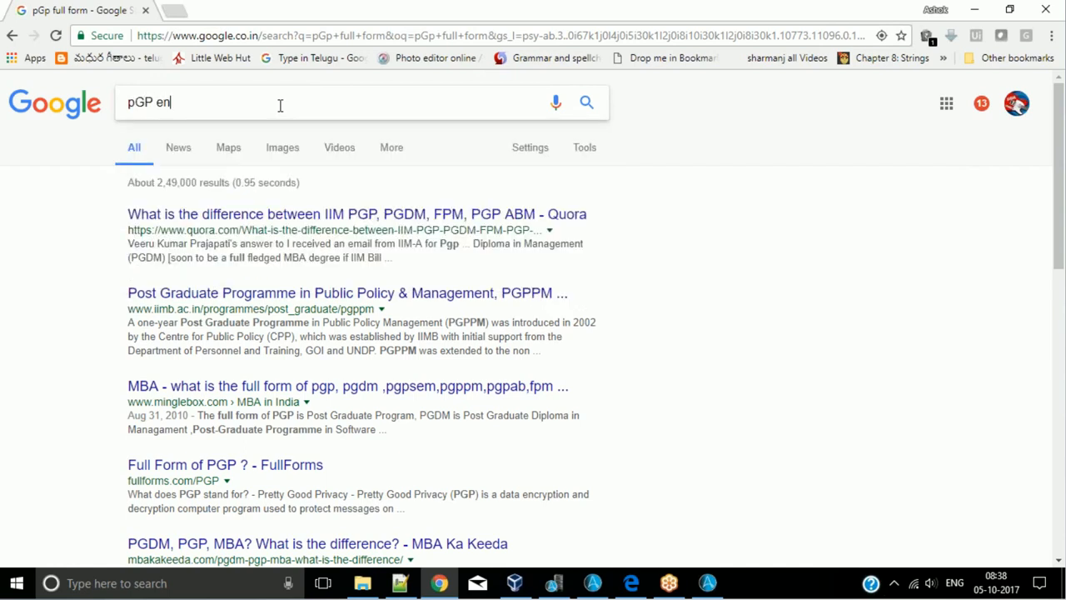
pyautogui.press('Down')
pyautogui.press('Return')
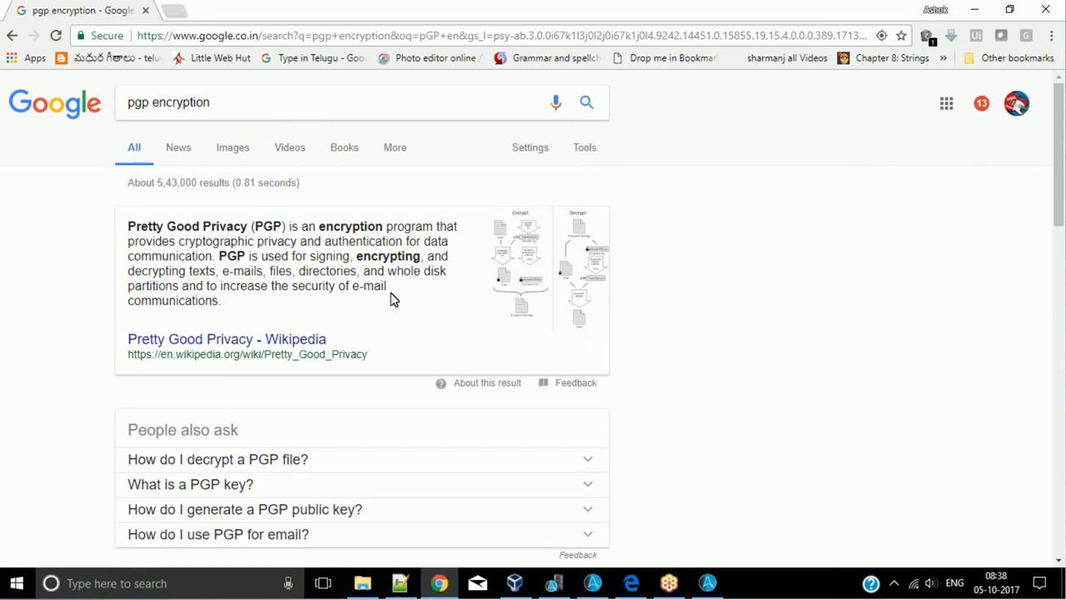
pyautogui.scroll(-4, 393, 300)
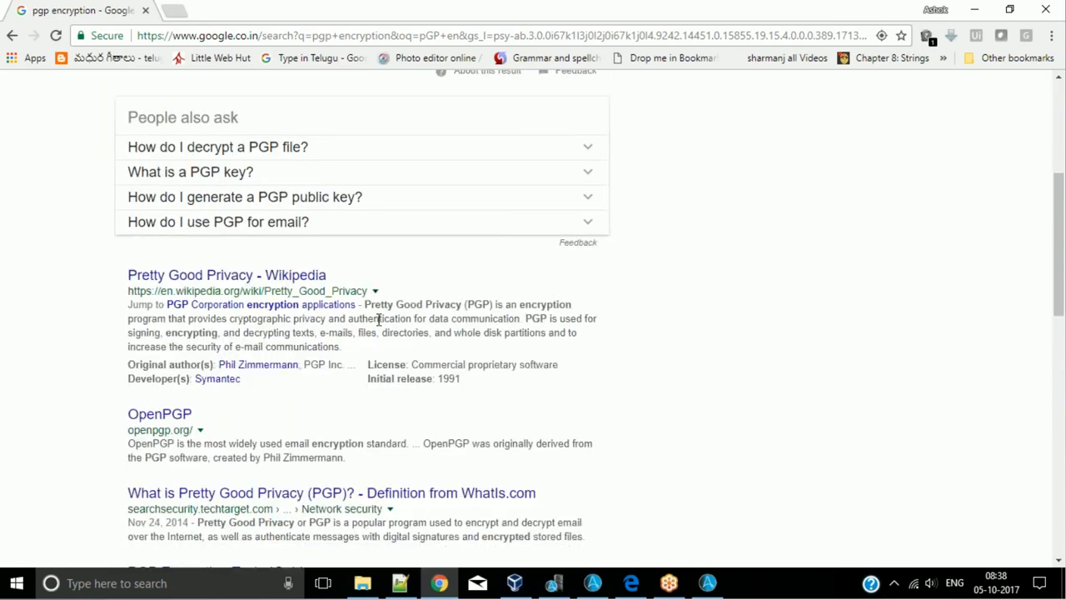
pyautogui.scroll(-1, 379, 319)
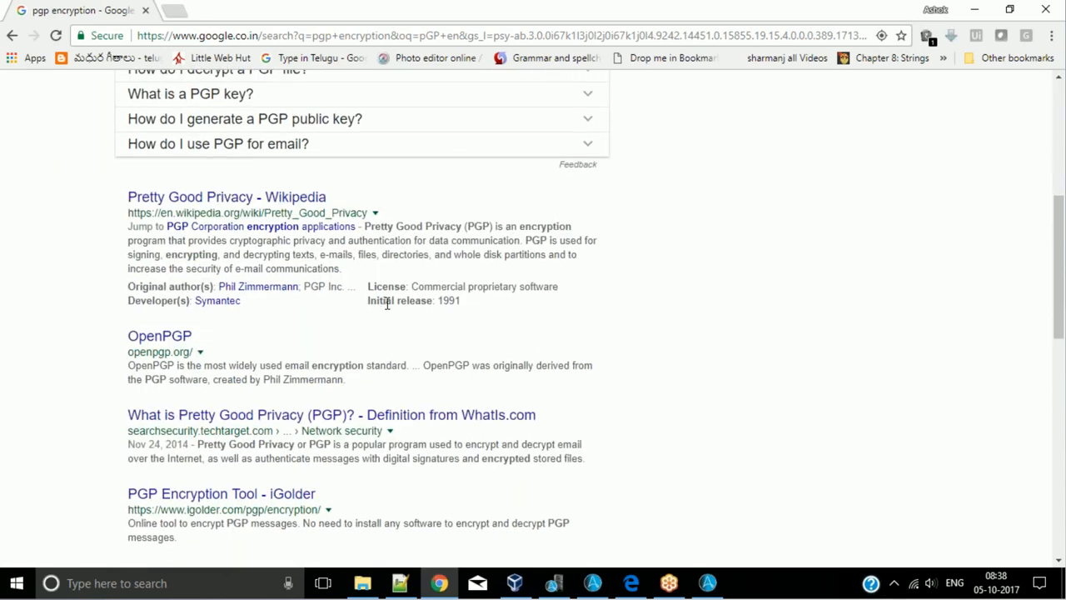
# - Return to the Task Editor, open the PGP Encrypt Files command and compare both encryption types, settling on Passphrase
pyautogui.click(969, 9)
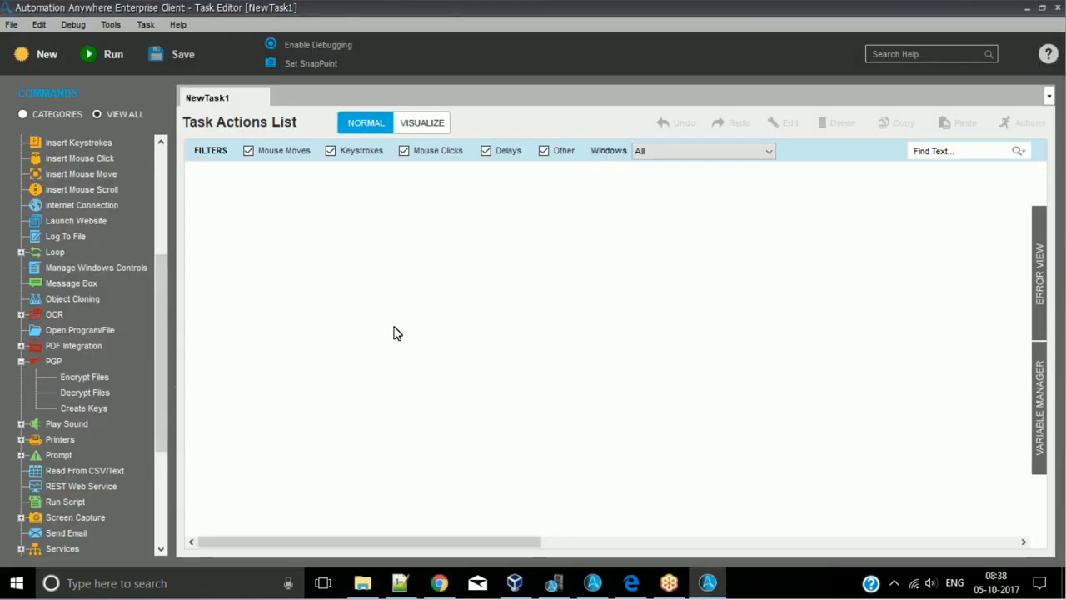
pyautogui.doubleClick(81, 384)
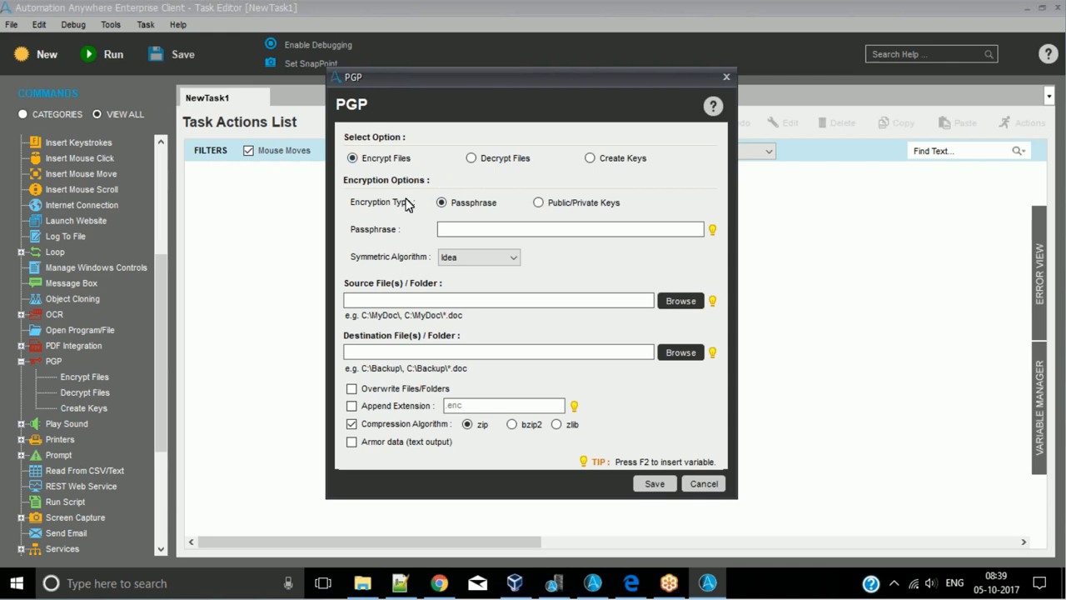
pyautogui.click(569, 207)
pyautogui.click(472, 203)
pyautogui.click(573, 208)
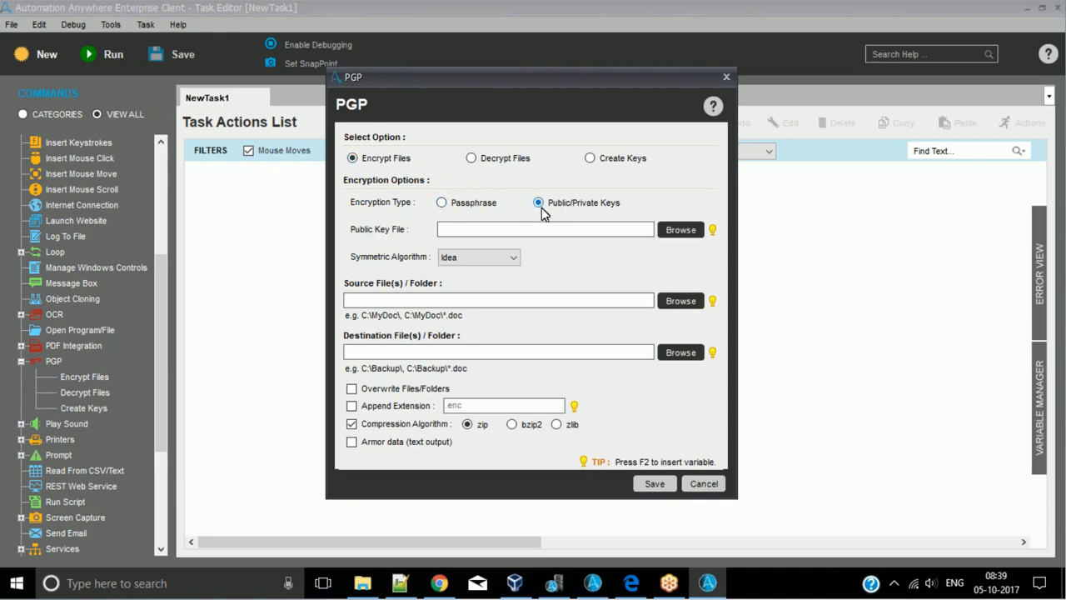
pyautogui.click(488, 208)
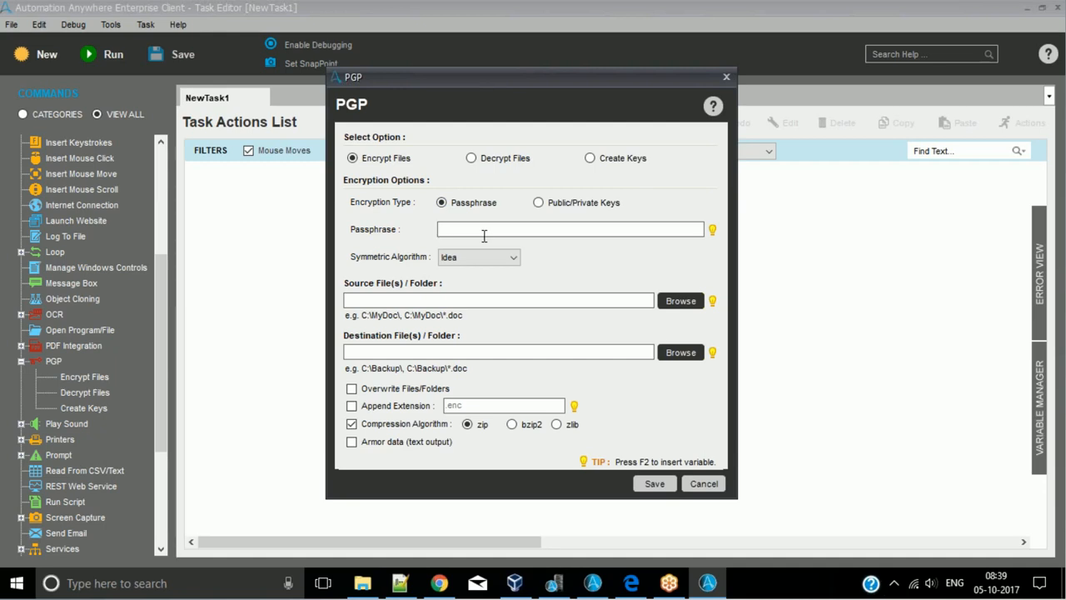
# - Enter the encryption passphrase and choose Idea as the symmetric algorithm
pyautogui.write('*********')
pyautogui.doubleClick(499, 231)
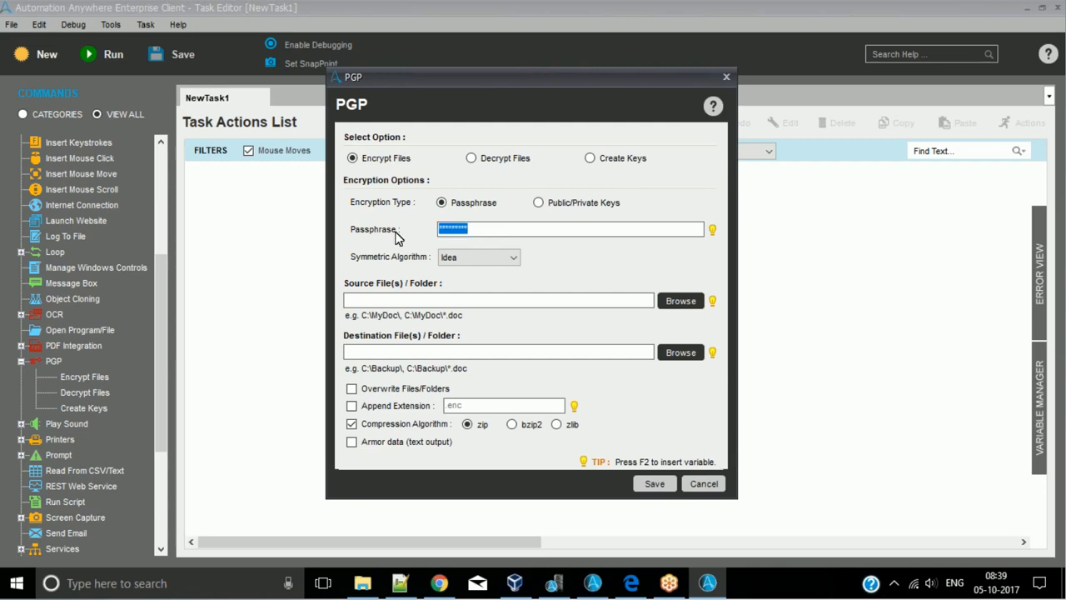
pyautogui.click(488, 230)
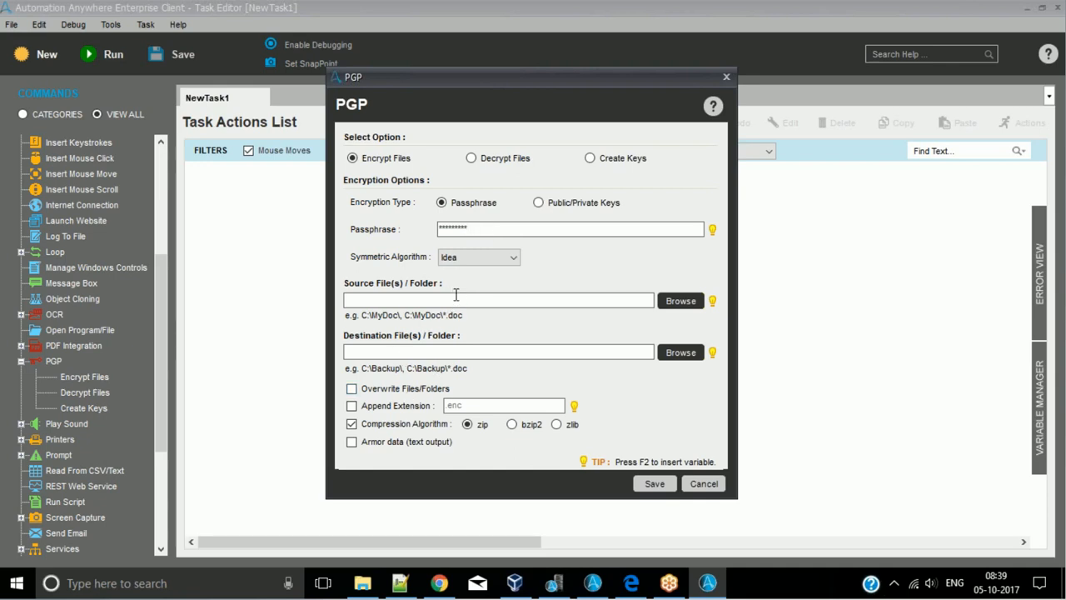
pyautogui.click(512, 258)
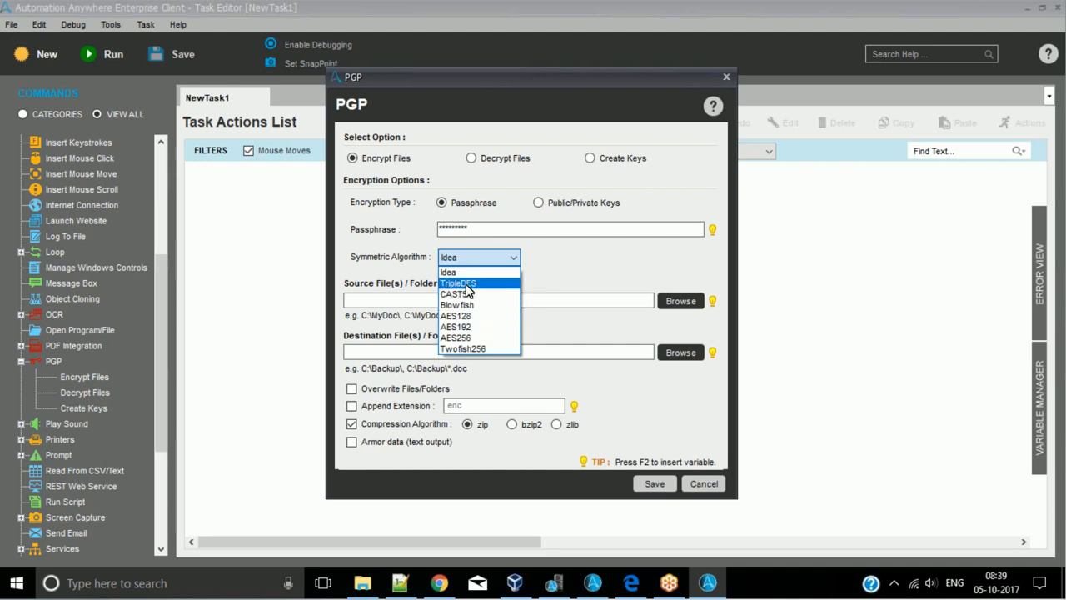
pyautogui.click(471, 273)
# - Highlight the entered passphrase and examine the available symmetric algorithms without changing the selection
pyautogui.doubleClick(440, 230)
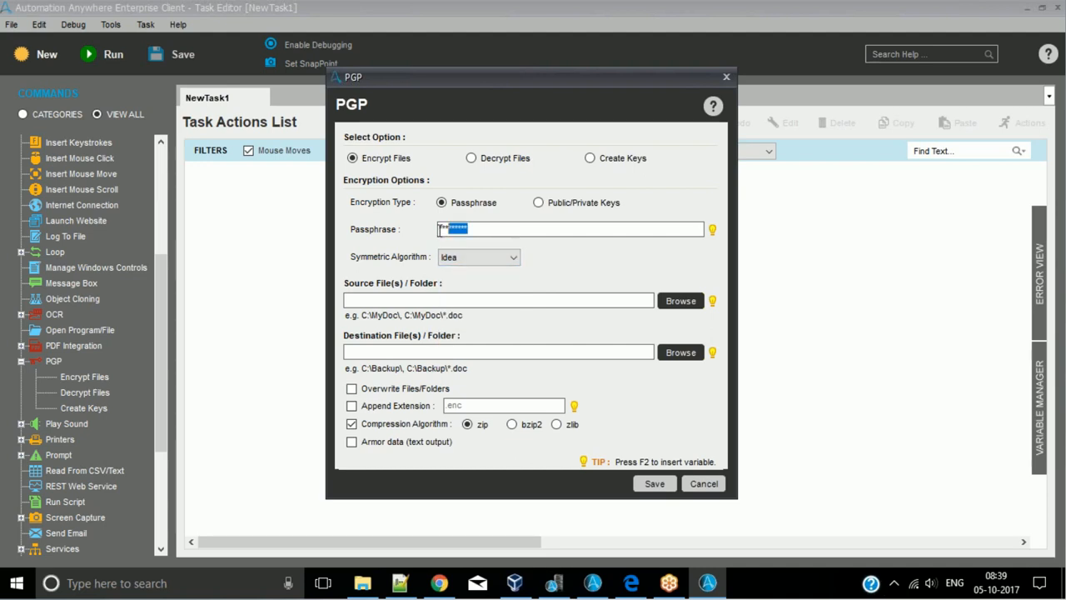
pyautogui.click(646, 298)
pyautogui.moveTo(471, 230); pyautogui.dragTo(415, 226)
pyautogui.click(477, 229)
pyautogui.moveTo(486, 228); pyautogui.dragTo(440, 227)
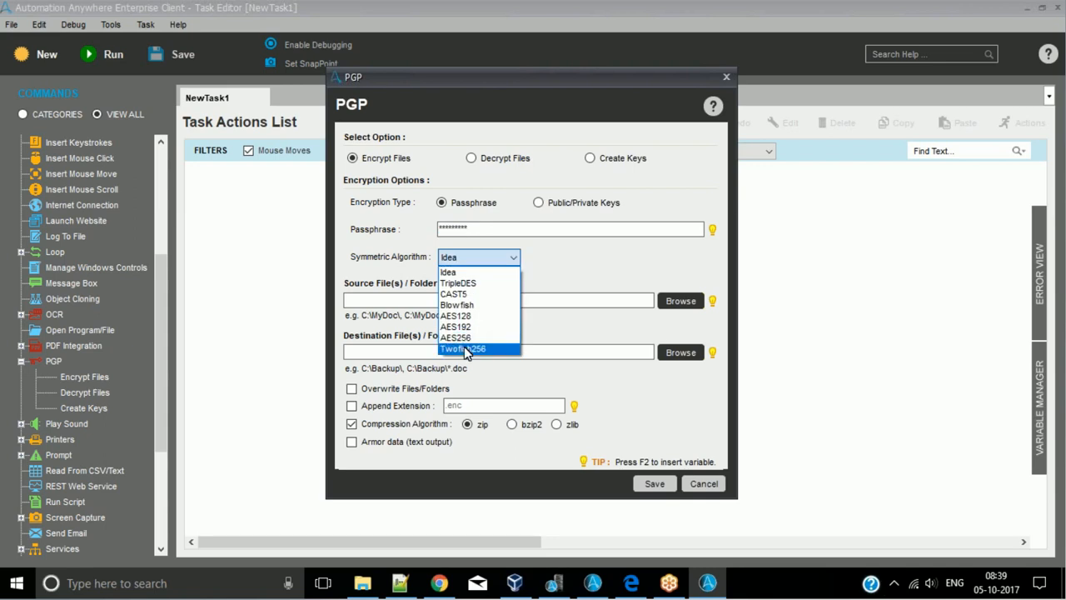
pyautogui.click(551, 284)
pyautogui.click(489, 230)
pyautogui.moveTo(488, 229); pyautogui.dragTo(429, 225)
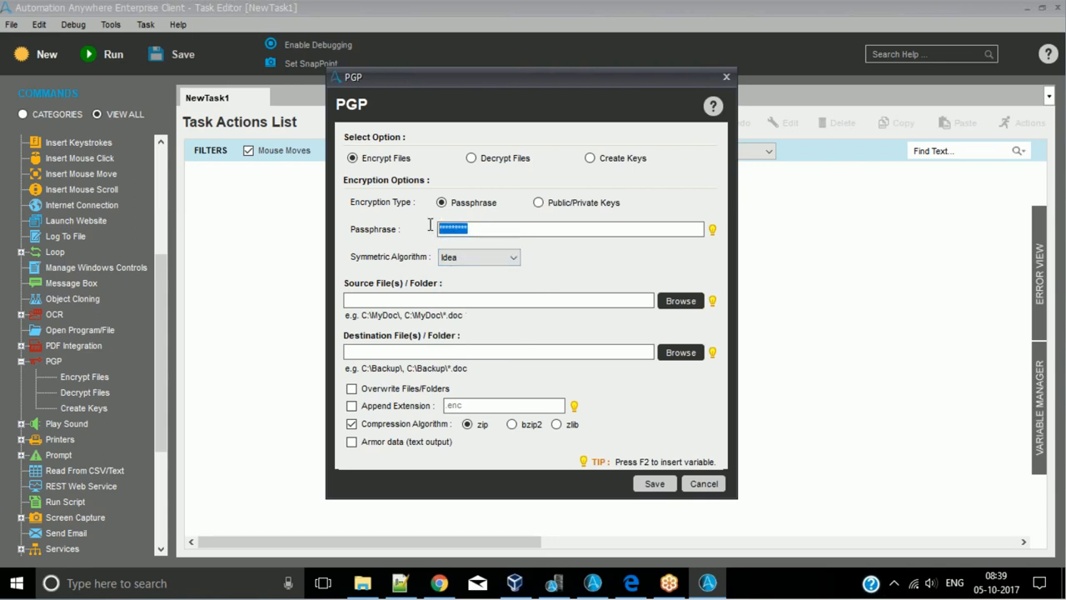
pyautogui.click(504, 261)
pyautogui.click(596, 309)
pyautogui.click(512, 262)
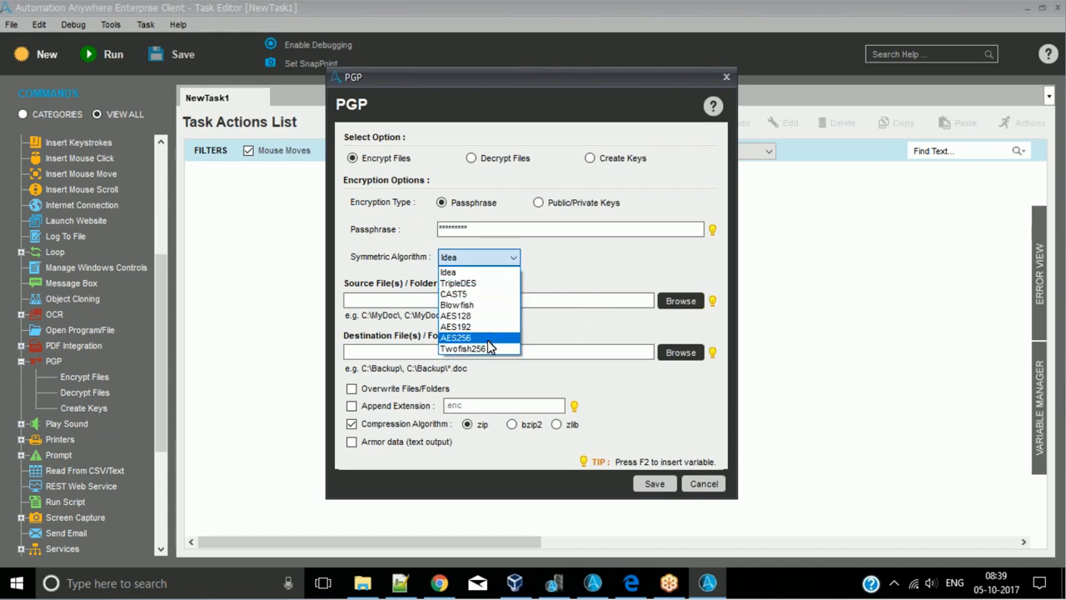
pyautogui.click(543, 266)
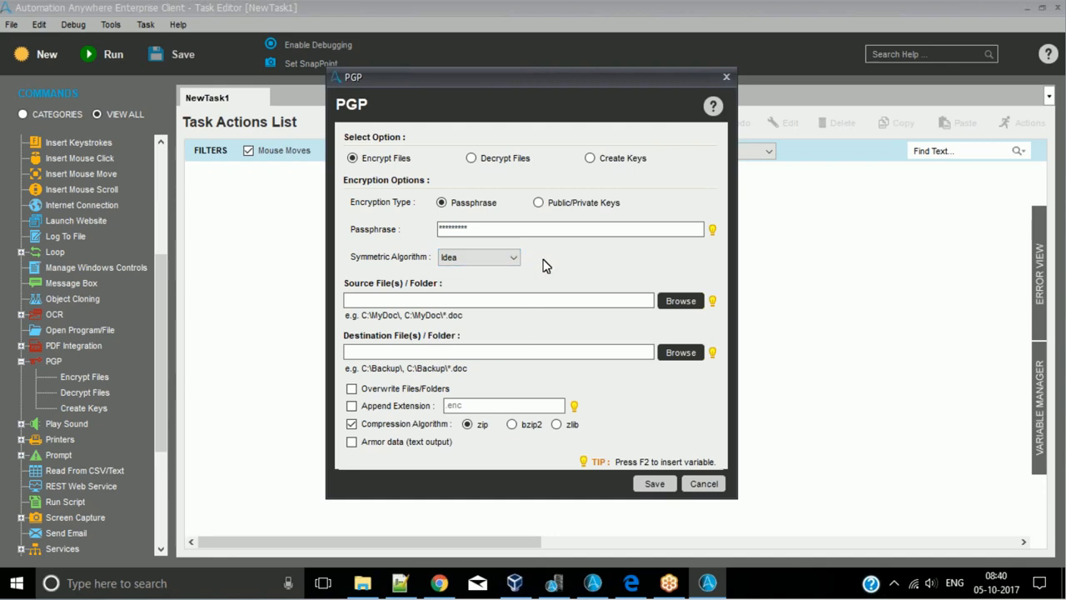
# - Choose ExampleFile.xlsx from the Automation Anywhere folder as the source file to encrypt
pyautogui.click(679, 302)
pyautogui.click(503, 230)
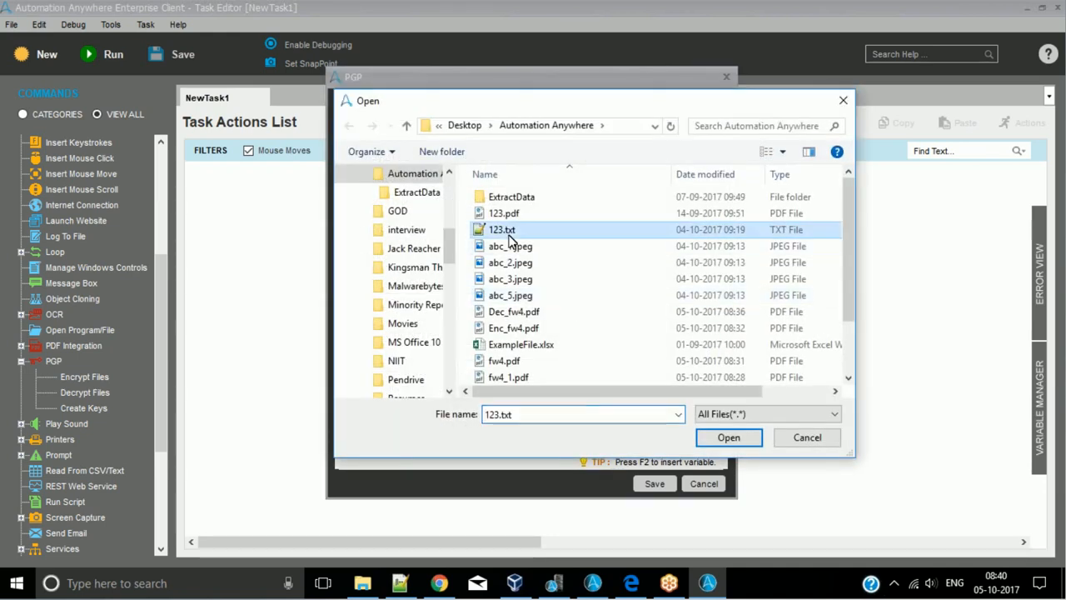
pyautogui.click(510, 263)
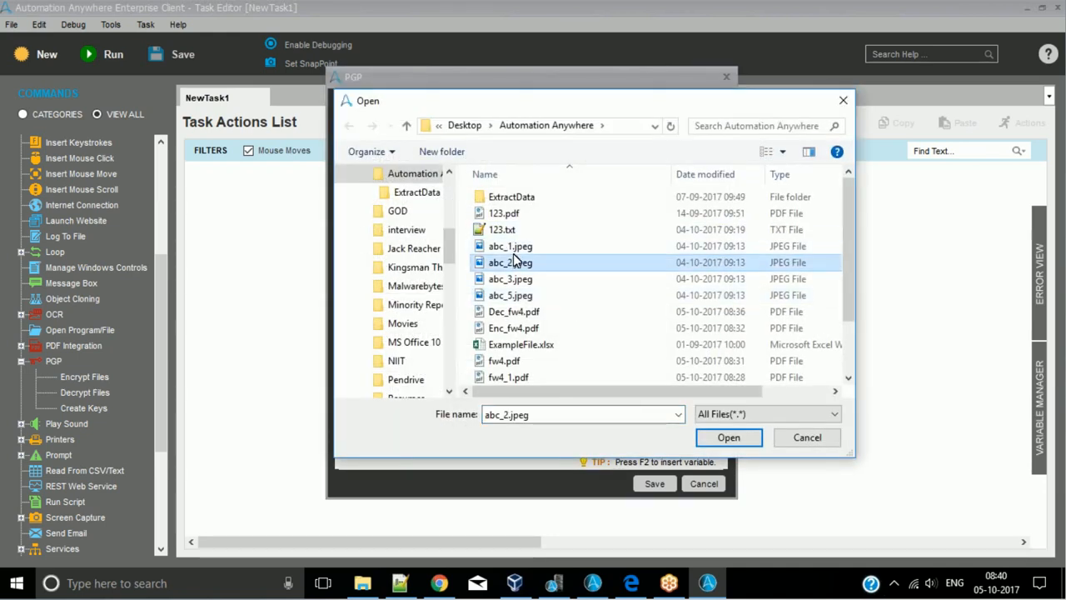
pyautogui.click(514, 311)
pyautogui.scroll(-1, 518, 311)
pyautogui.click(522, 310)
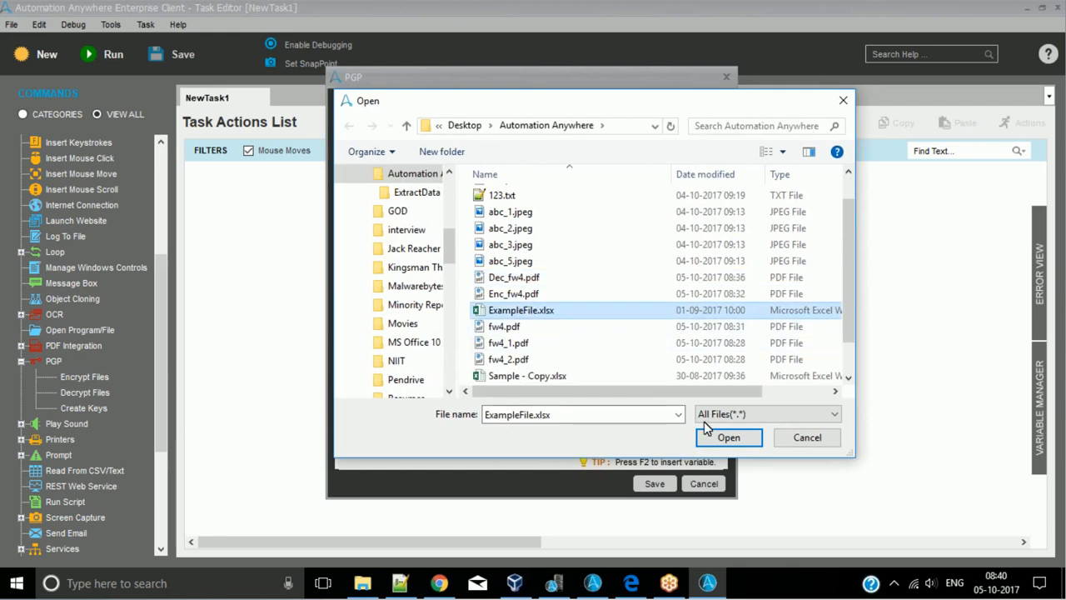
pyautogui.click(723, 439)
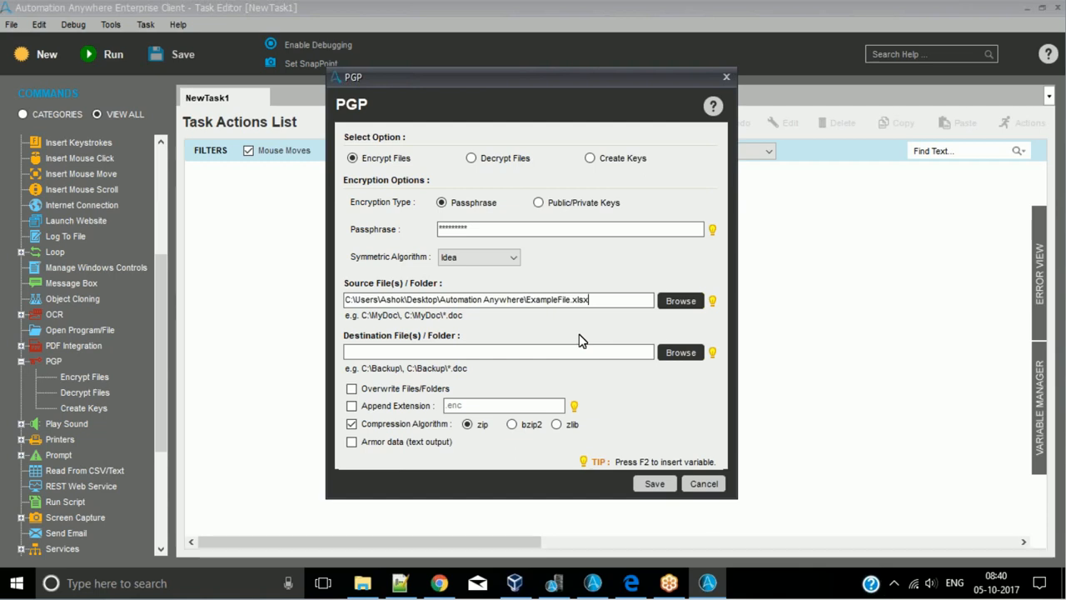
# - Copy the source path into the destination and change its file name to ExampleFile1.xlsx
pyautogui.click(686, 355)
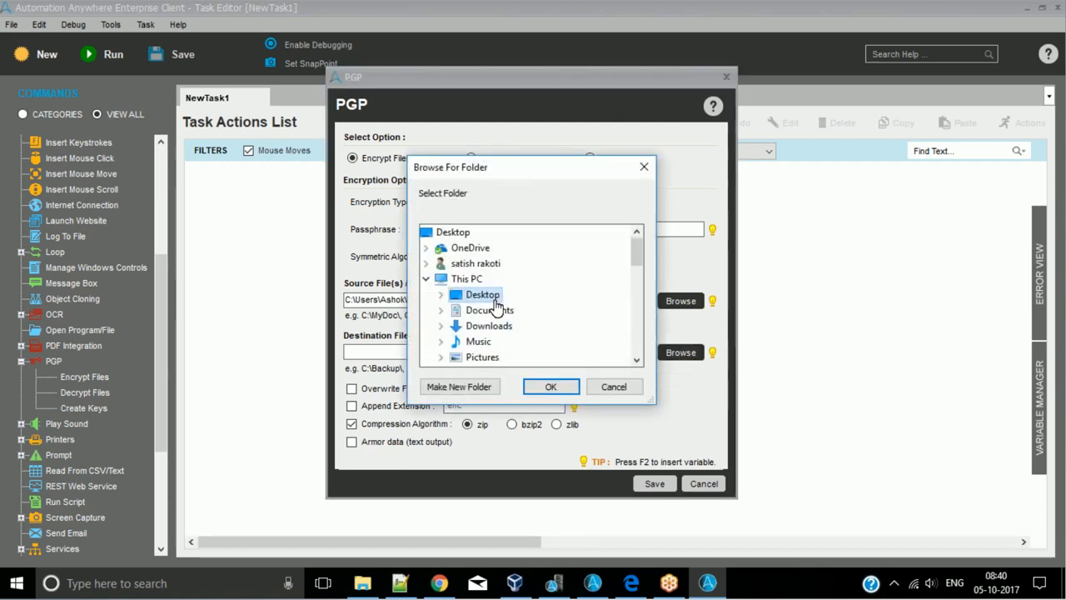
pyautogui.click(617, 388)
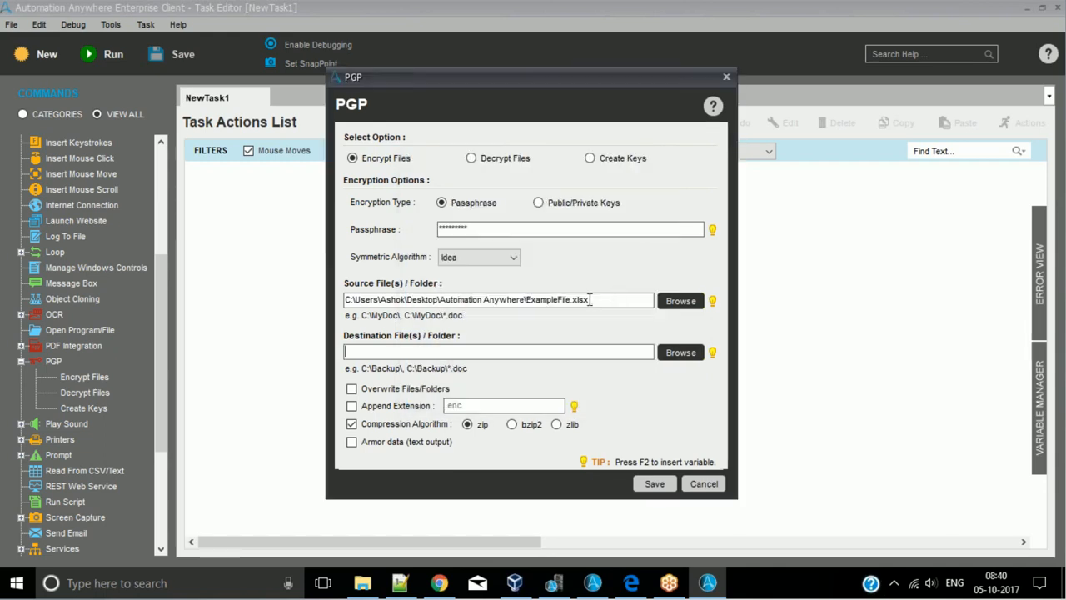
pyautogui.tripleClick(616, 298)
pyautogui.hotkey('ctrl', 'c')
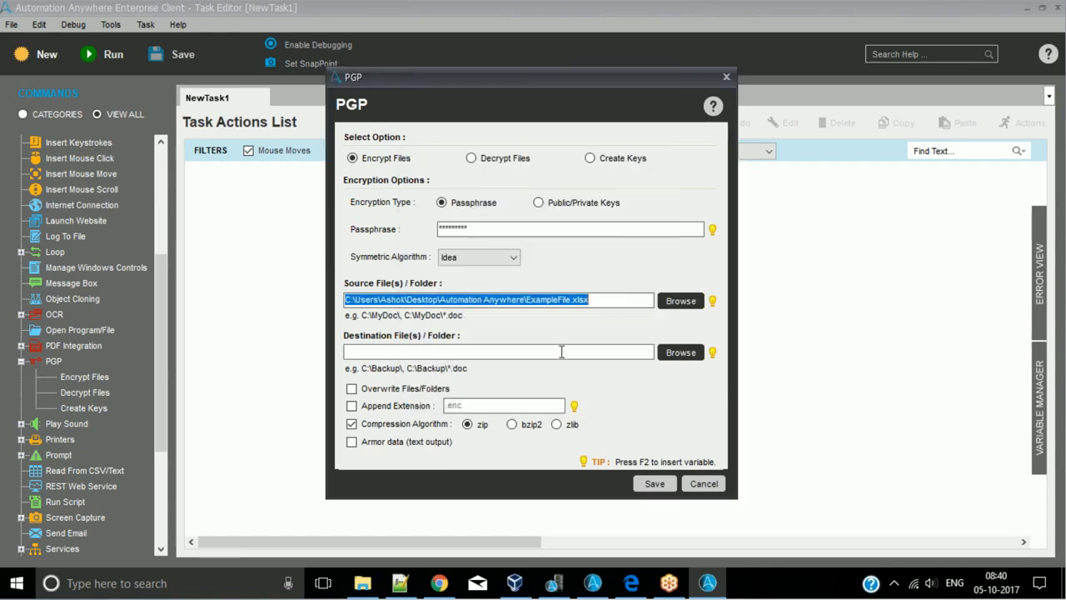
pyautogui.click(560, 352)
pyautogui.hotkey('ctrl', 'v')
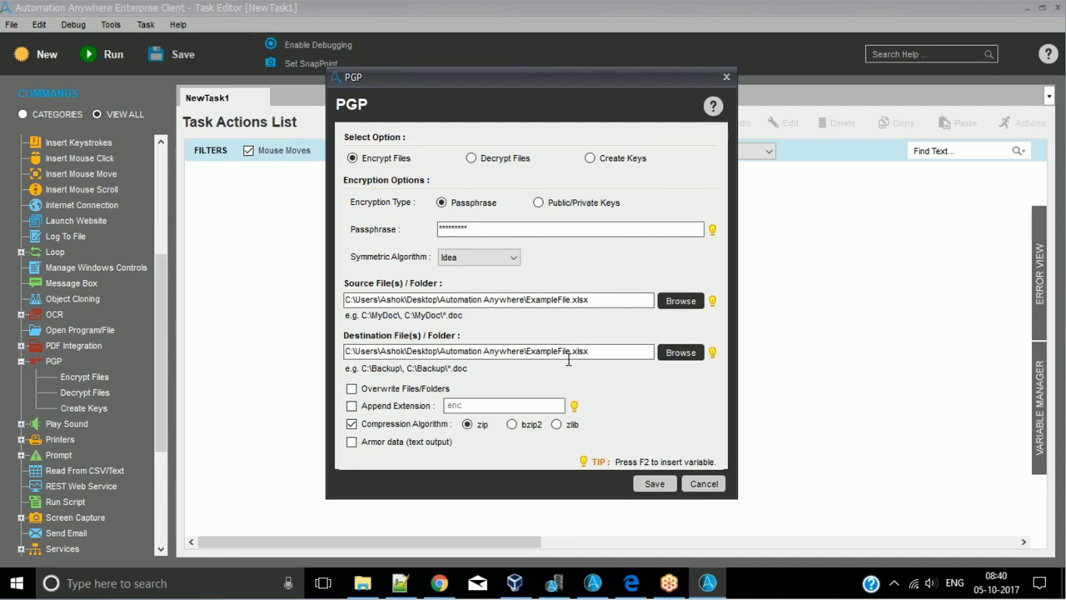
pyautogui.click(572, 350)
pyautogui.write('1')
# - Enable appending the .enc extension to the encrypted file and save the PGP command to the task
pyautogui.click(610, 354)
pyautogui.write('.enc')
pyautogui.click(605, 298)
pyautogui.click(527, 228)
pyautogui.click(657, 486)
# - Save the task as PGPExample in the 8to9 directory and run it
pyautogui.hotkey('ctrl', 's')
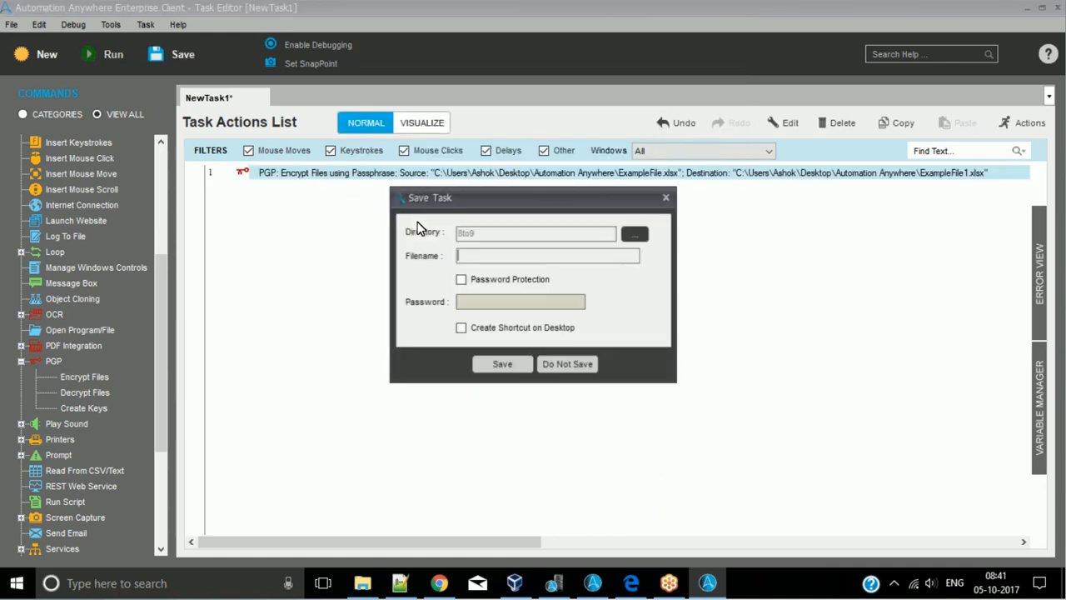
pyautogui.write('PGP')
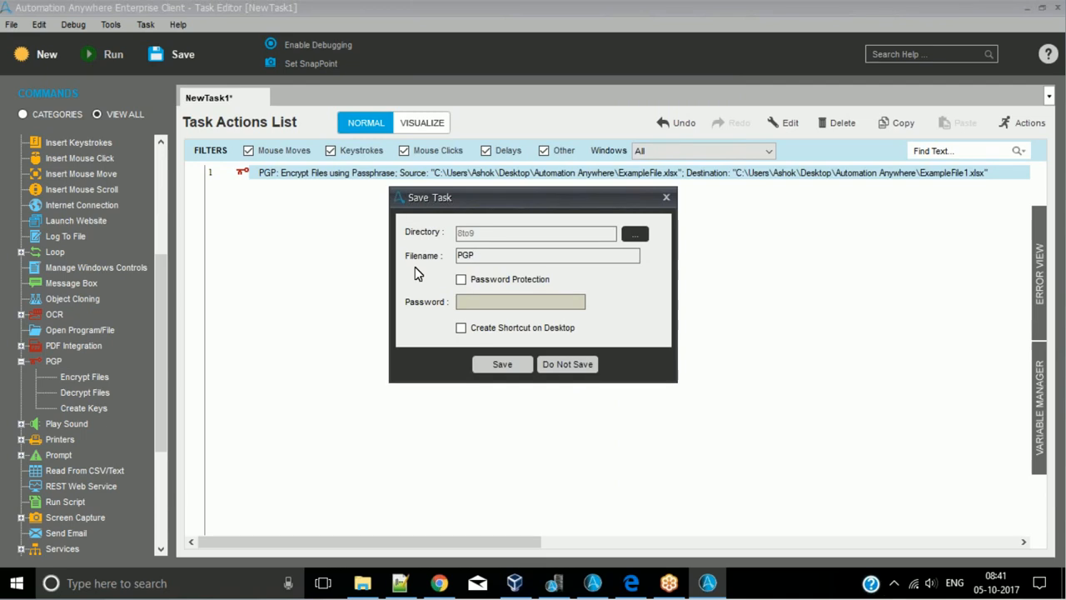
pyautogui.write('Example')
pyautogui.press('Return')
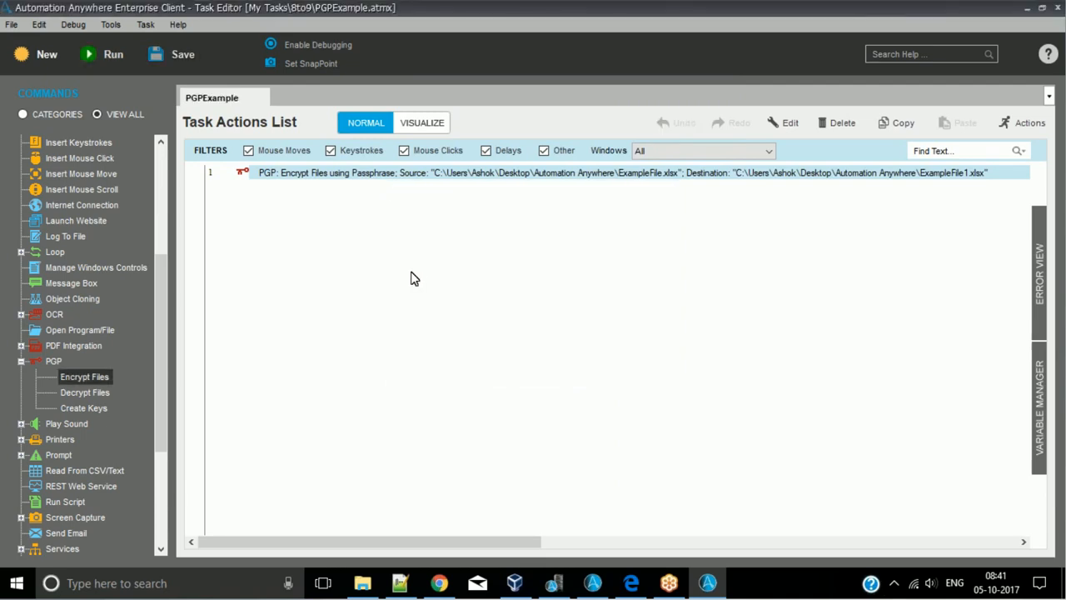
pyautogui.click(98, 53)
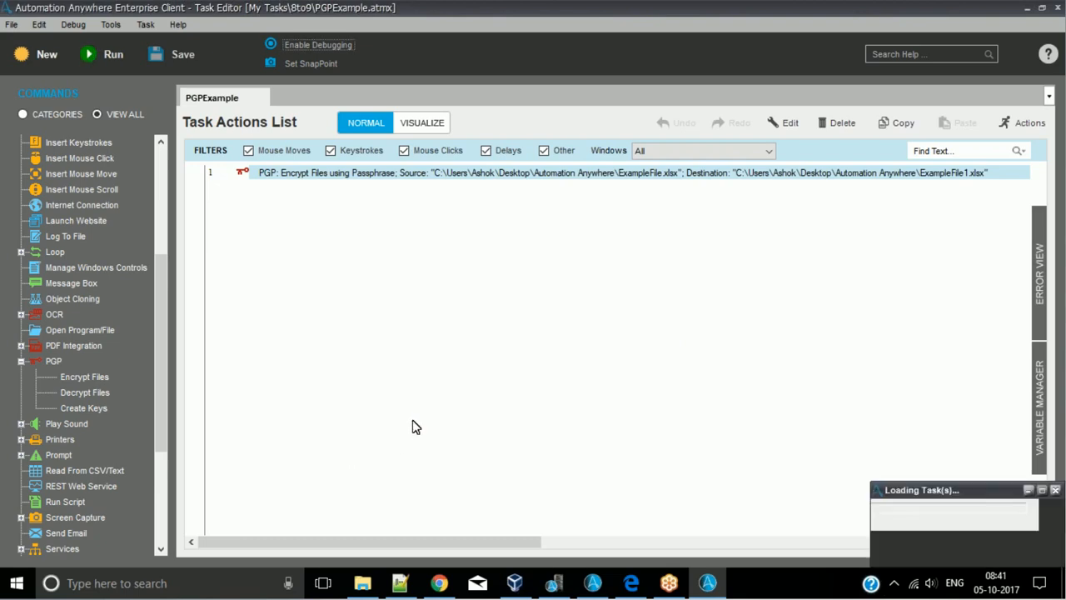
# - Switch to File Explorer and inspect ExampleFile1.xlsx.enc and the original ExampleFile.xlsx in the Automation Anywhere folder
pyautogui.click(363, 585)
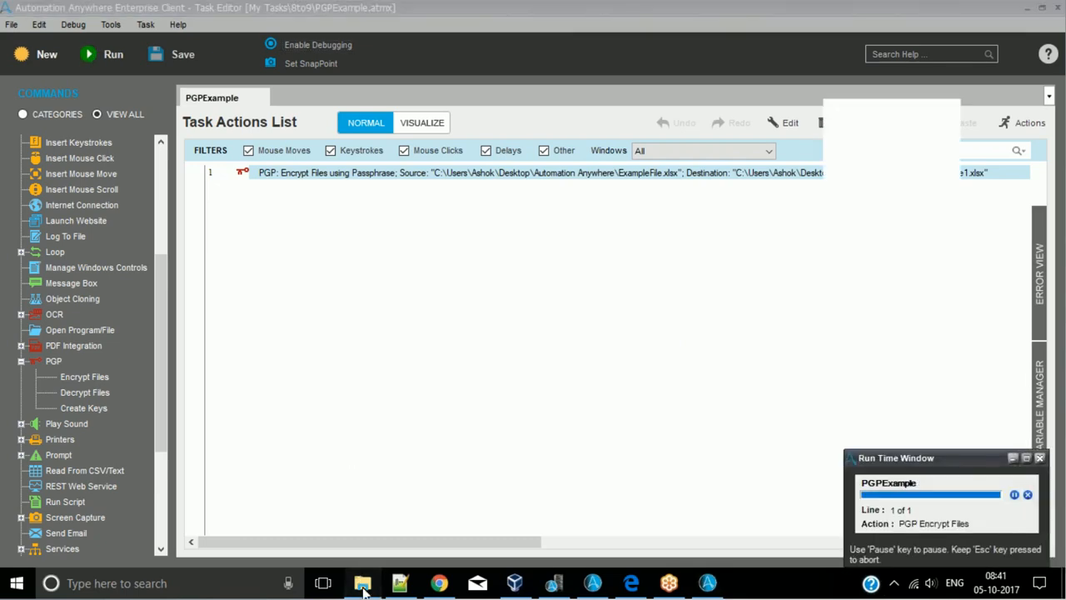
pyautogui.click(233, 263)
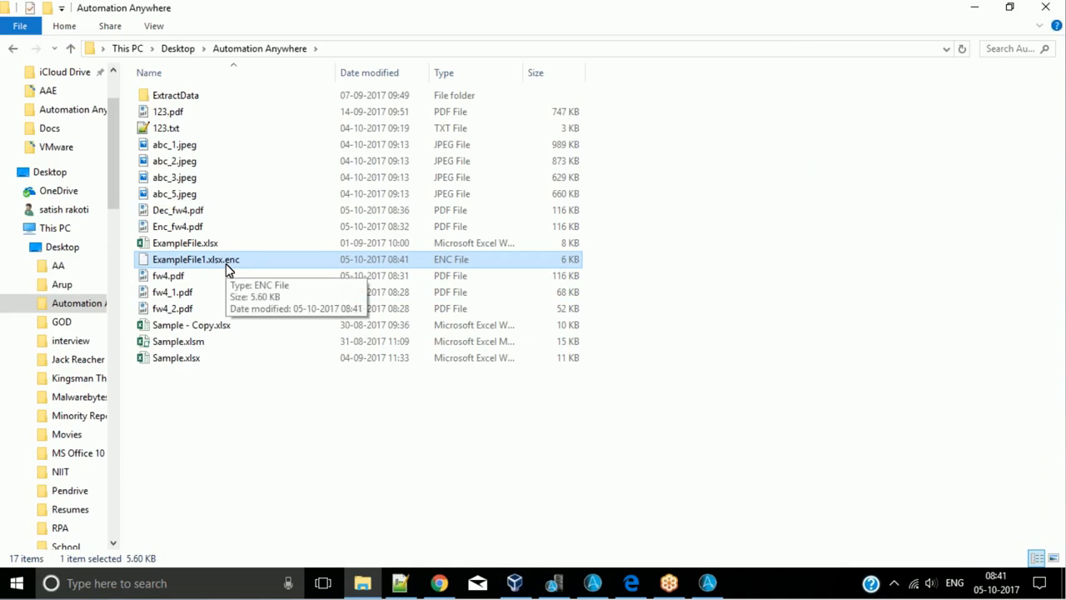
pyautogui.click(210, 248)
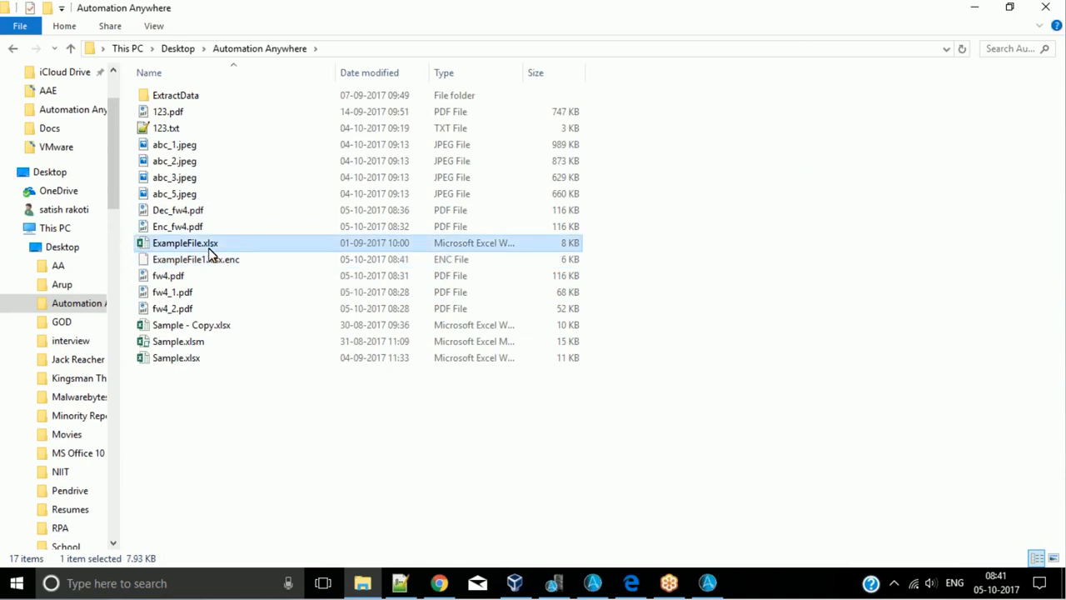
# - Rename ExampleFile.xlsx to ExampleFile.xlsxwe and accept the file extension change
pyautogui.press('F2')
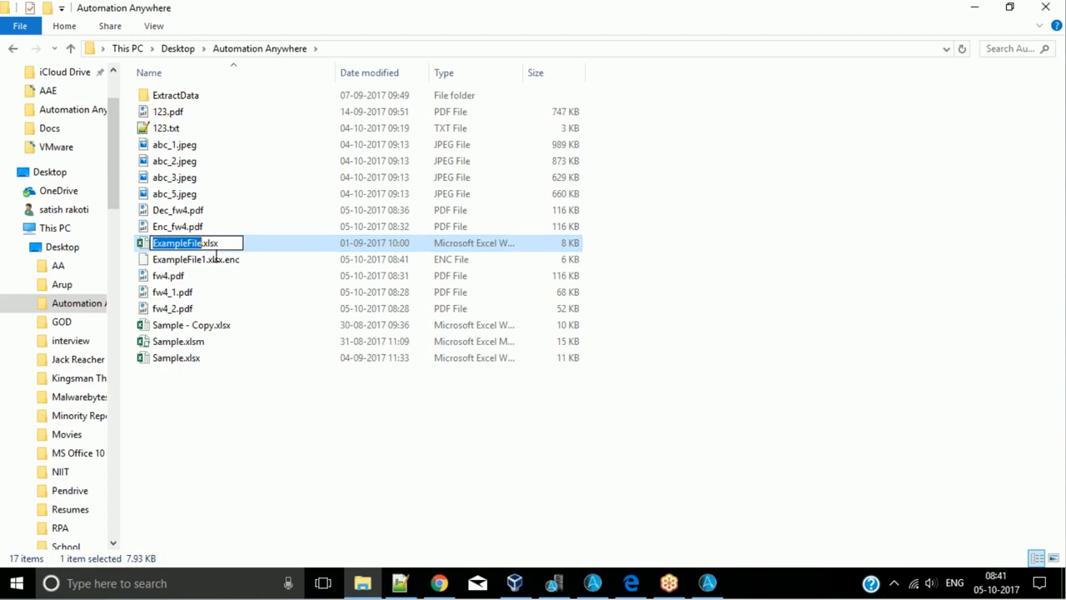
pyautogui.click(230, 248)
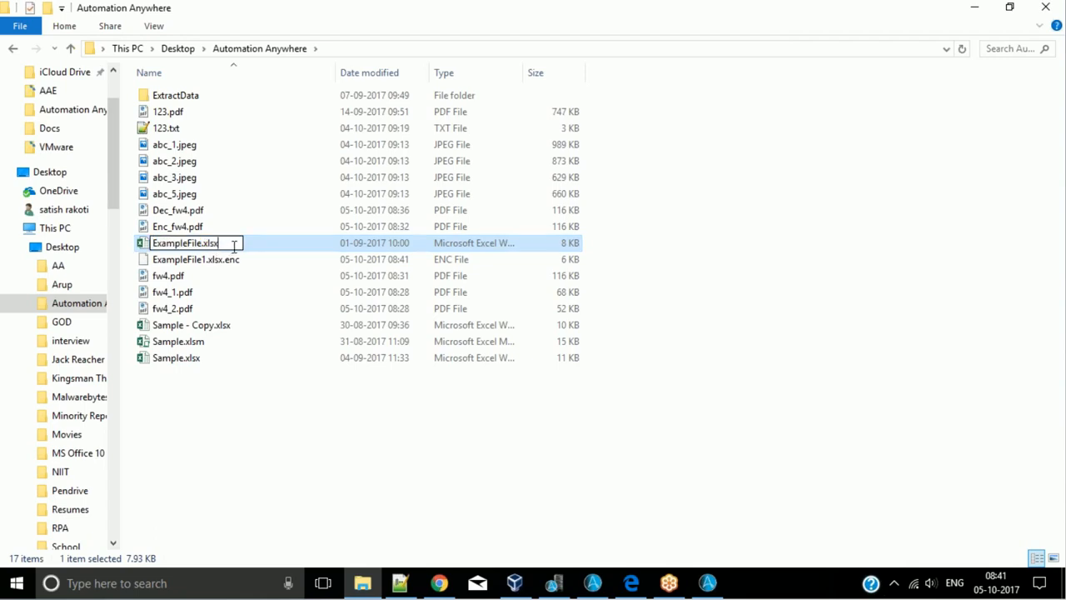
pyautogui.write('we')
pyautogui.click(286, 471)
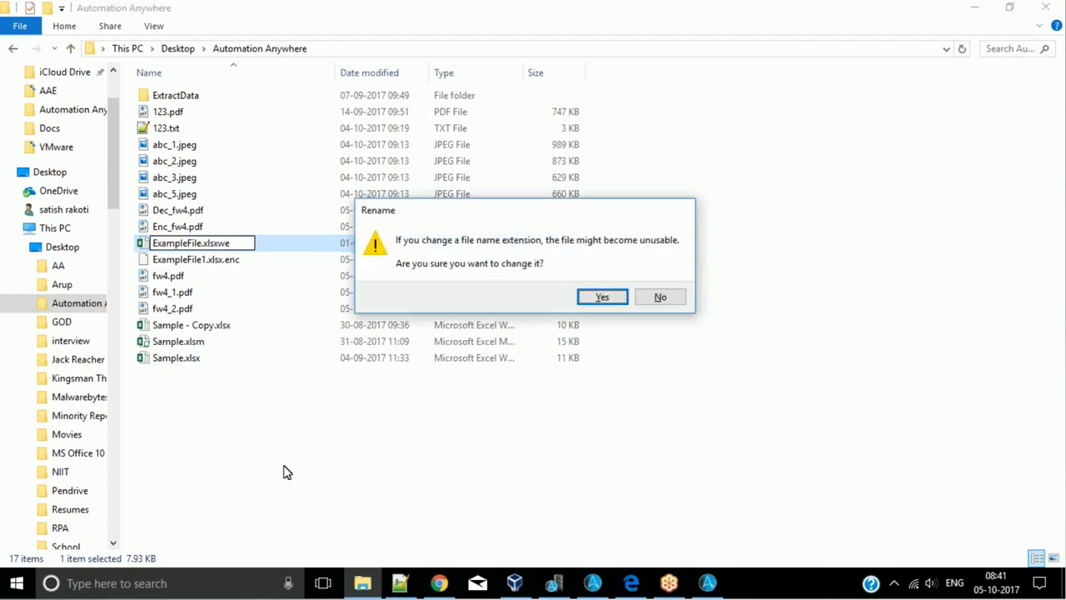
pyautogui.click(600, 298)
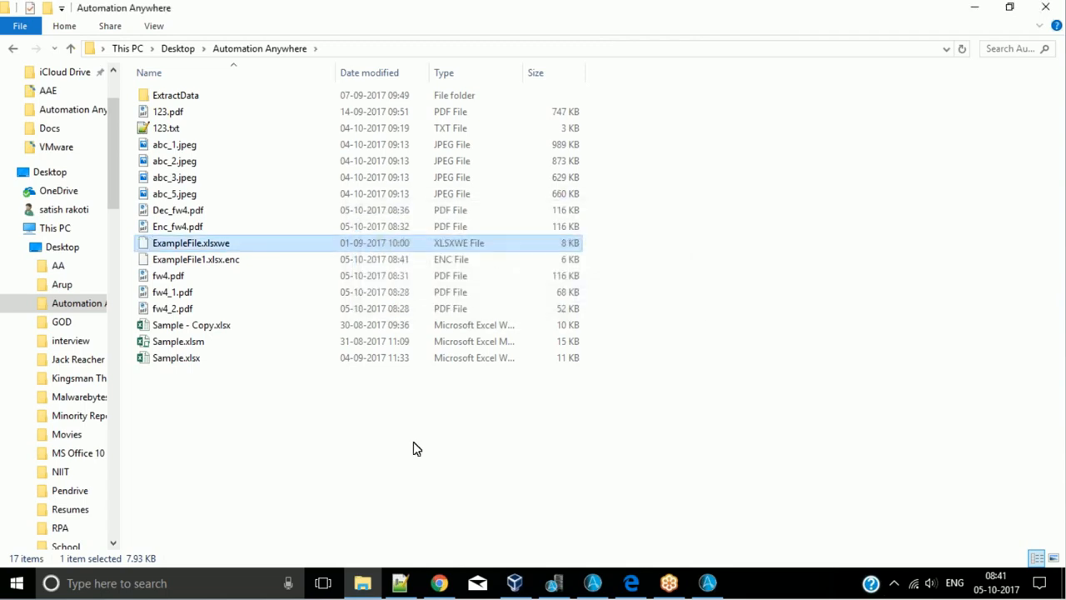
# - Restore the file name to ExampleFile.xlsx by removing the extra "we" from its extension, and accept the change
pyautogui.click(214, 248)
pyautogui.click(223, 246)
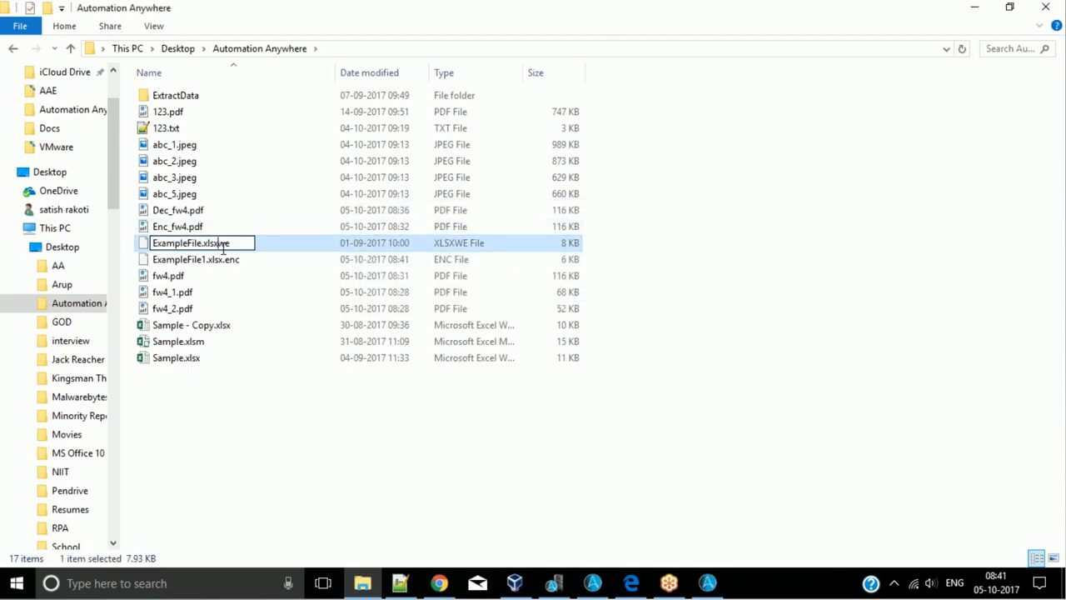
pyautogui.press('Delete')
pyautogui.press('Delete')
pyautogui.press('Return')
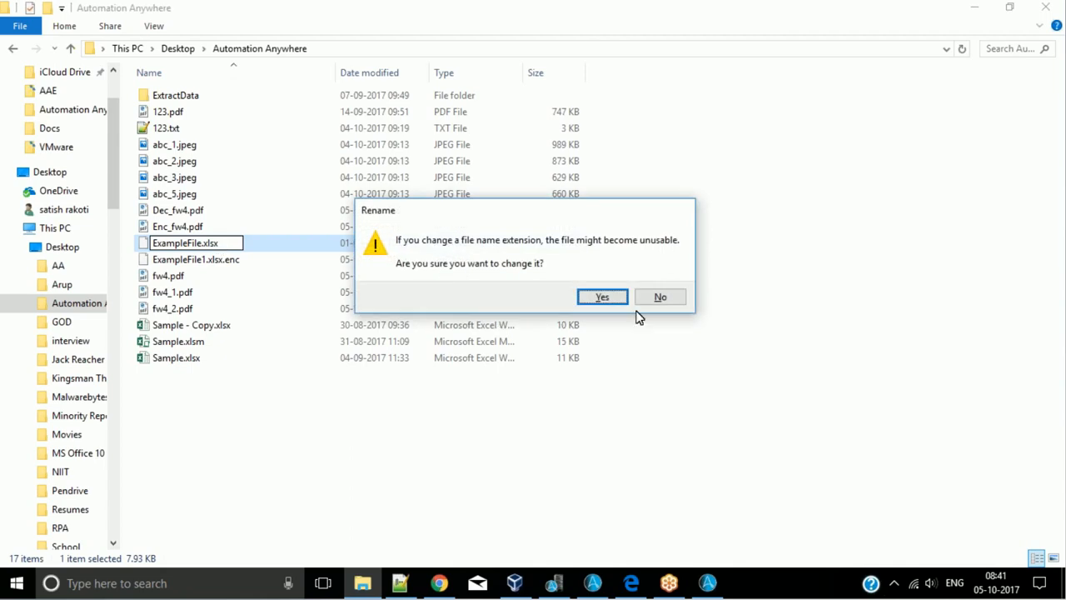
pyautogui.click(604, 297)
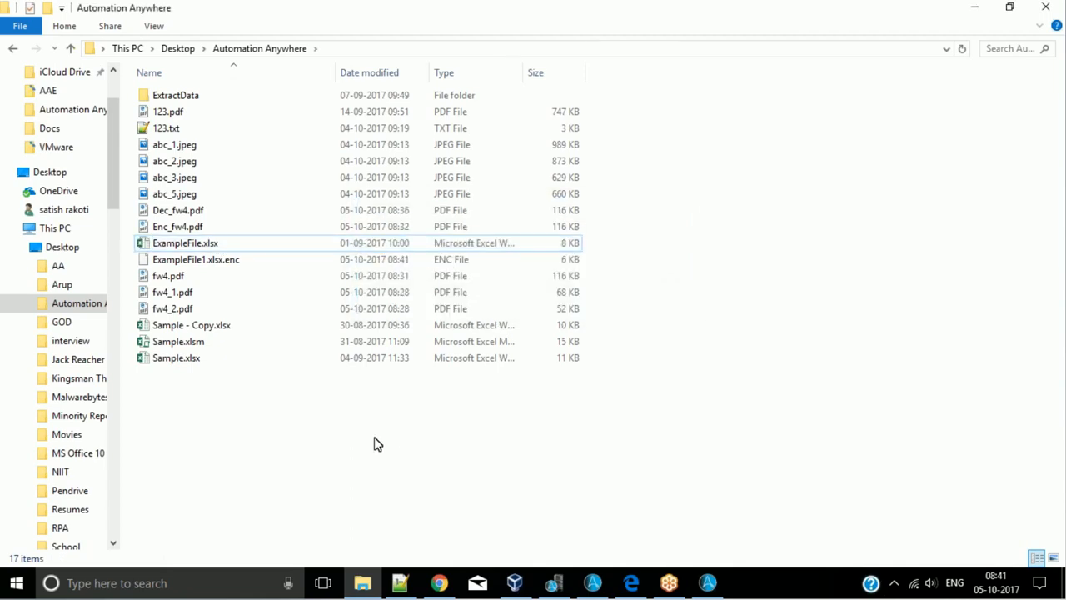
# - Duplicate ExampleFile1.xlsx.enc in the same folder and rename the copy to ExampleFile1.xlsx
pyautogui.click(238, 265)
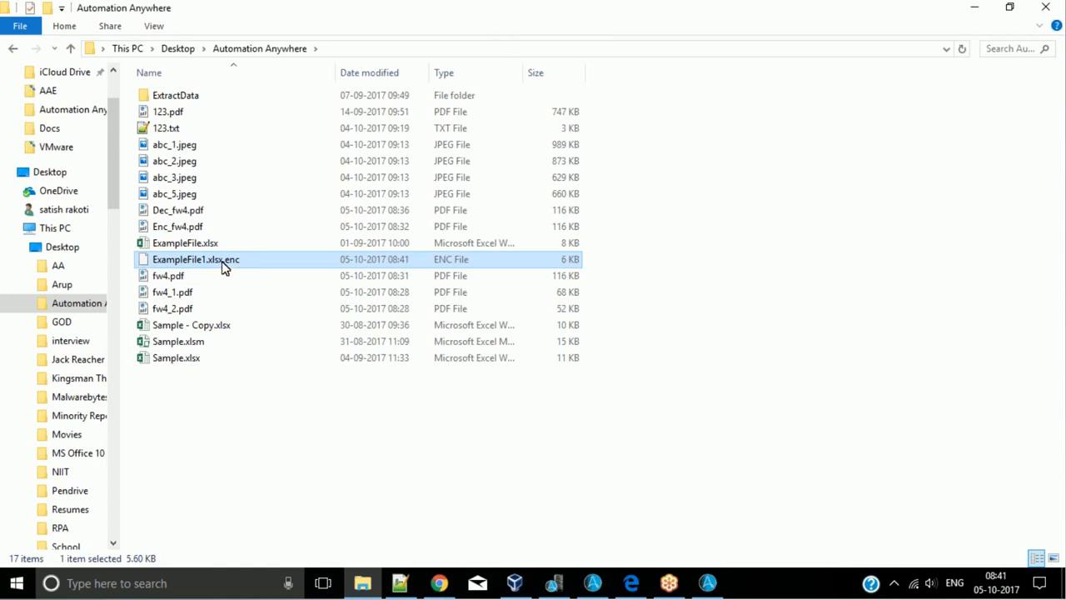
pyautogui.hotkey('ctrl', 'c')
pyautogui.hotkey('ctrl', 'v')
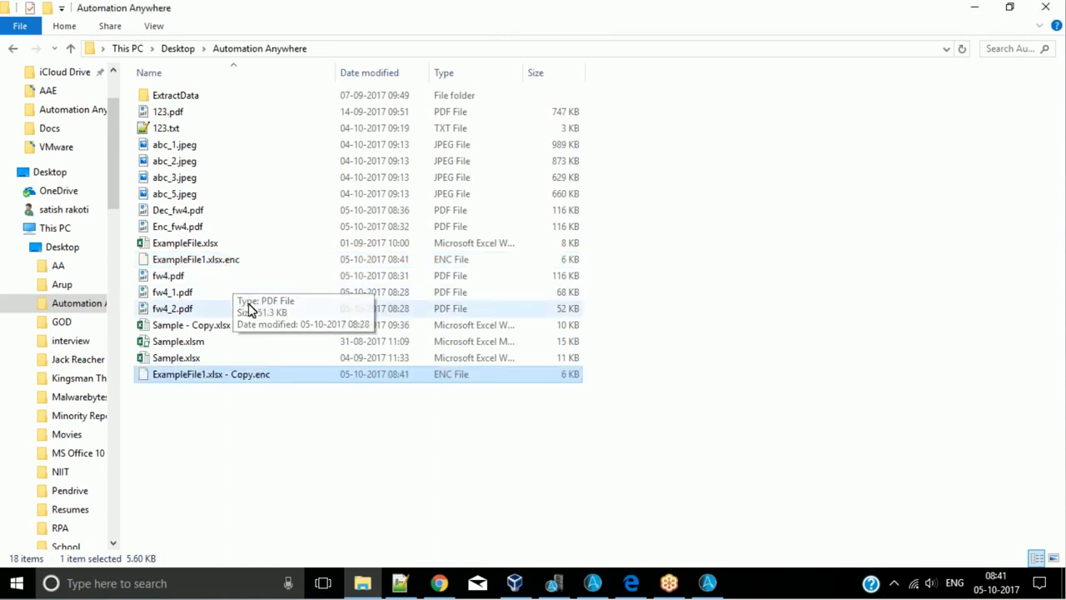
pyautogui.click(221, 375)
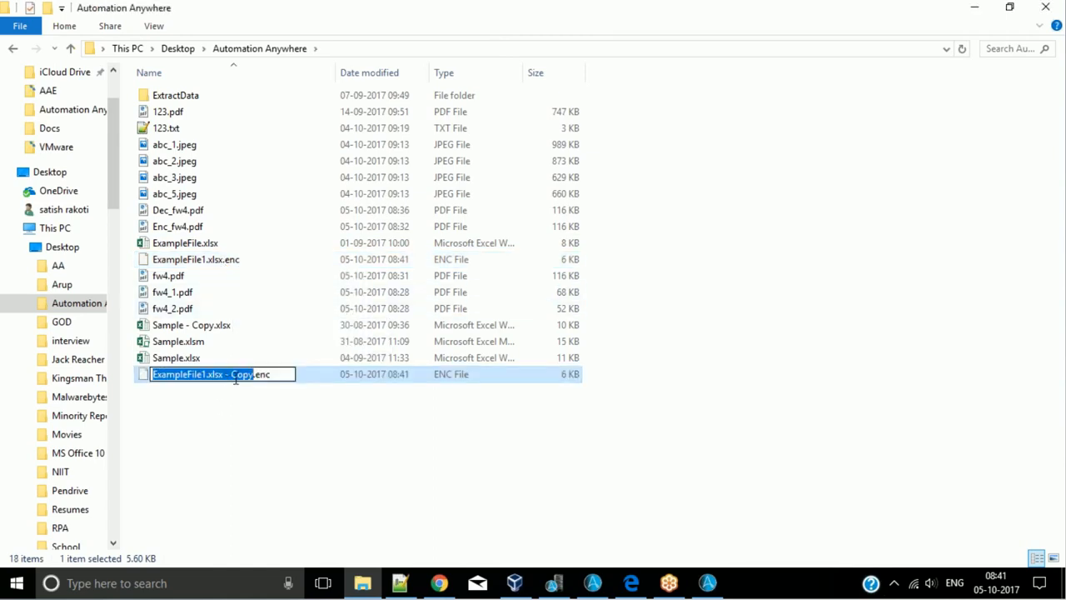
pyautogui.click(224, 375)
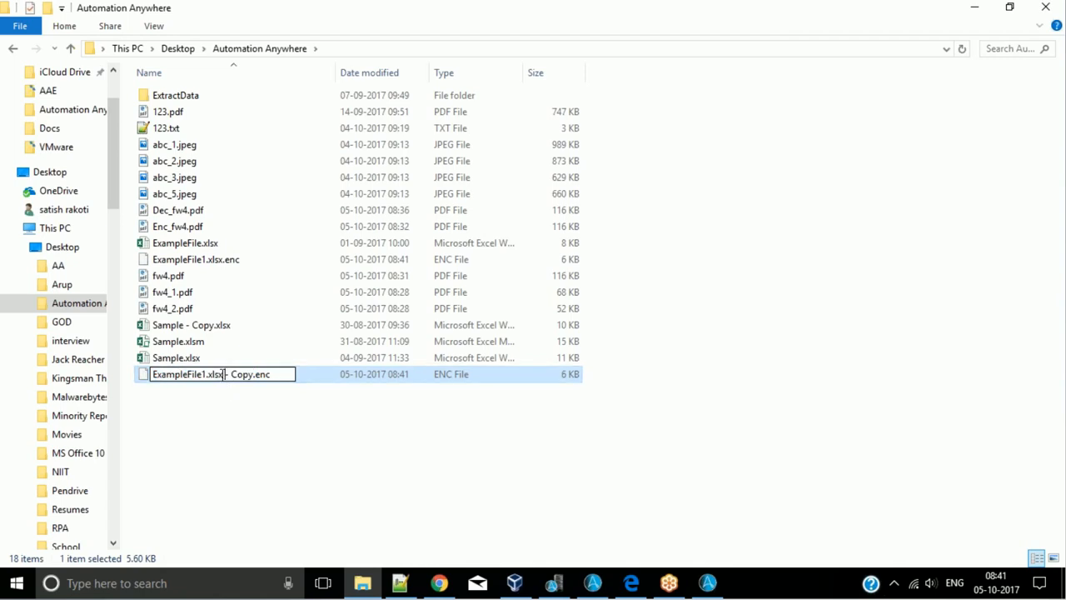
pyautogui.moveTo(224, 374); pyautogui.dragTo(328, 374)
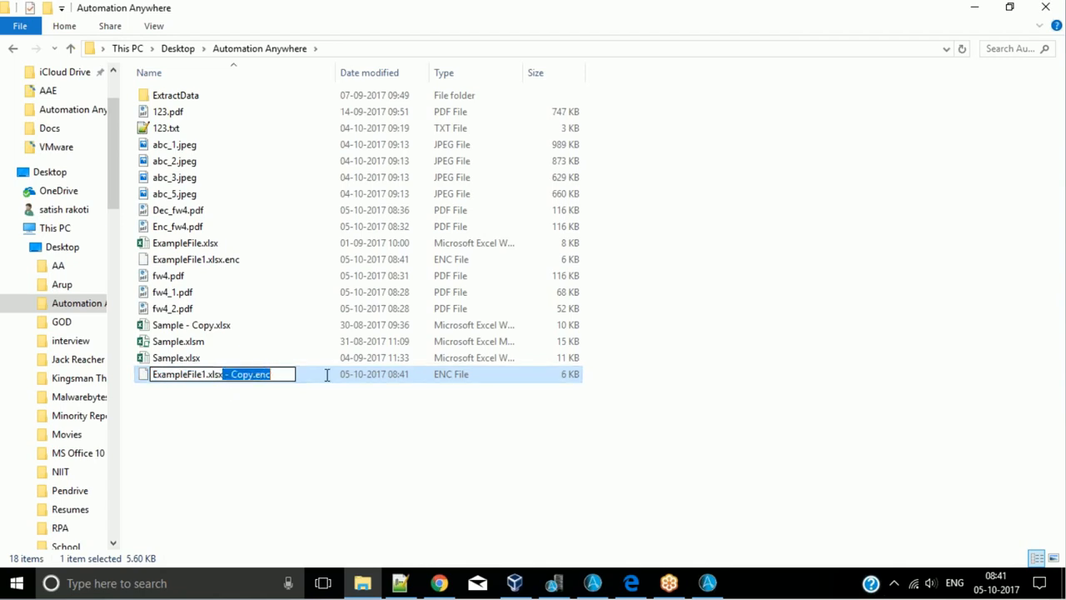
pyautogui.press('BackSpace')
pyautogui.press('Return')
pyautogui.click(600, 302)
pyautogui.click(208, 408)
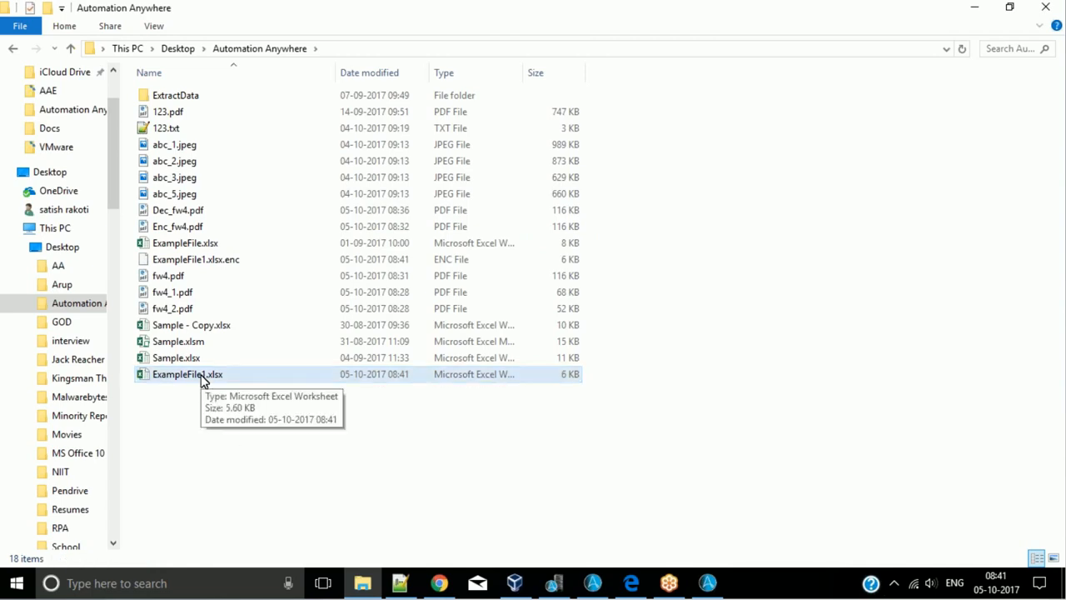
# - Try to open the renamed ExampleFile1.xlsx in Excel, then minimize the Excel window
pyautogui.click(204, 381)
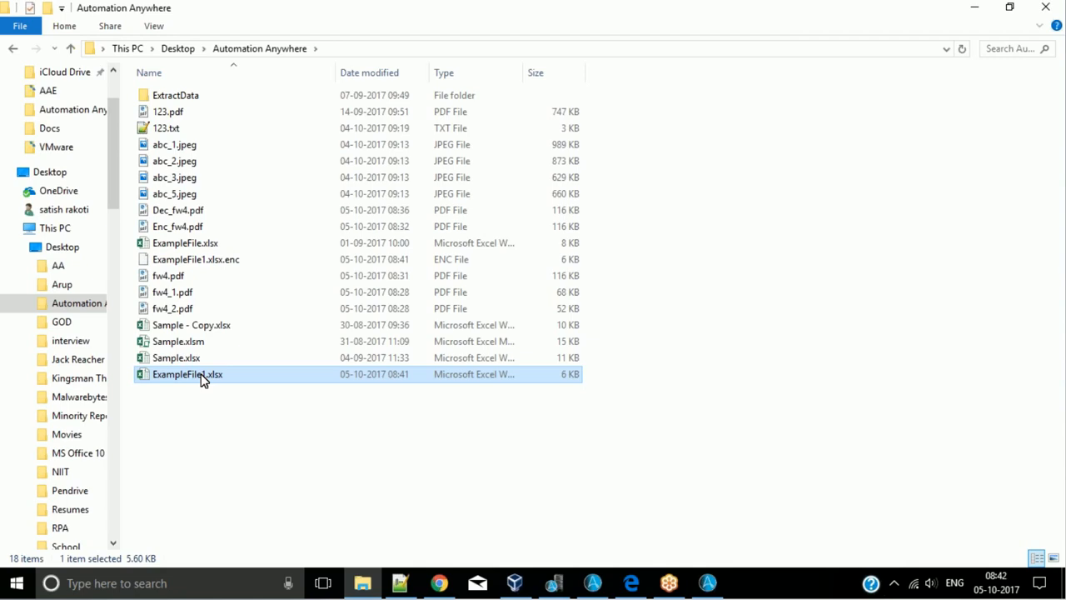
pyautogui.rightClick(201, 376)
pyautogui.doubleClick(186, 380)
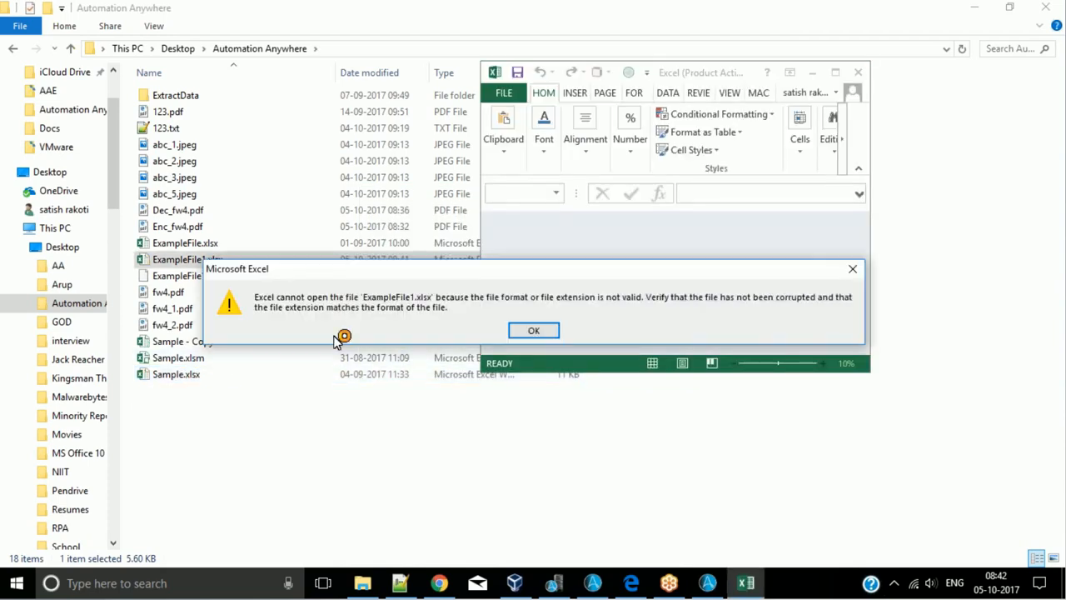
pyautogui.click(537, 334)
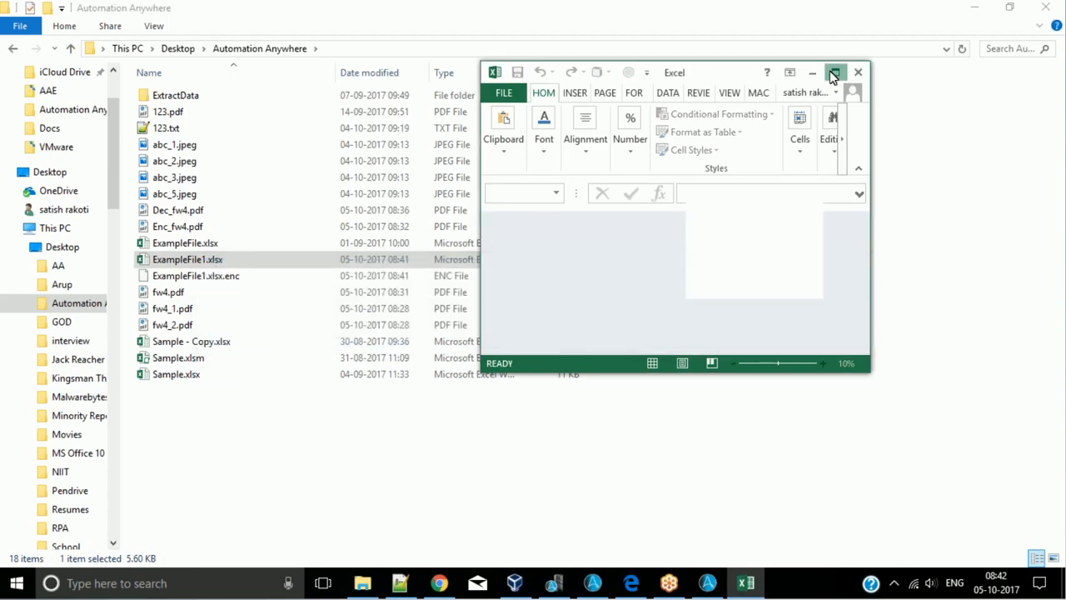
pyautogui.click(833, 74)
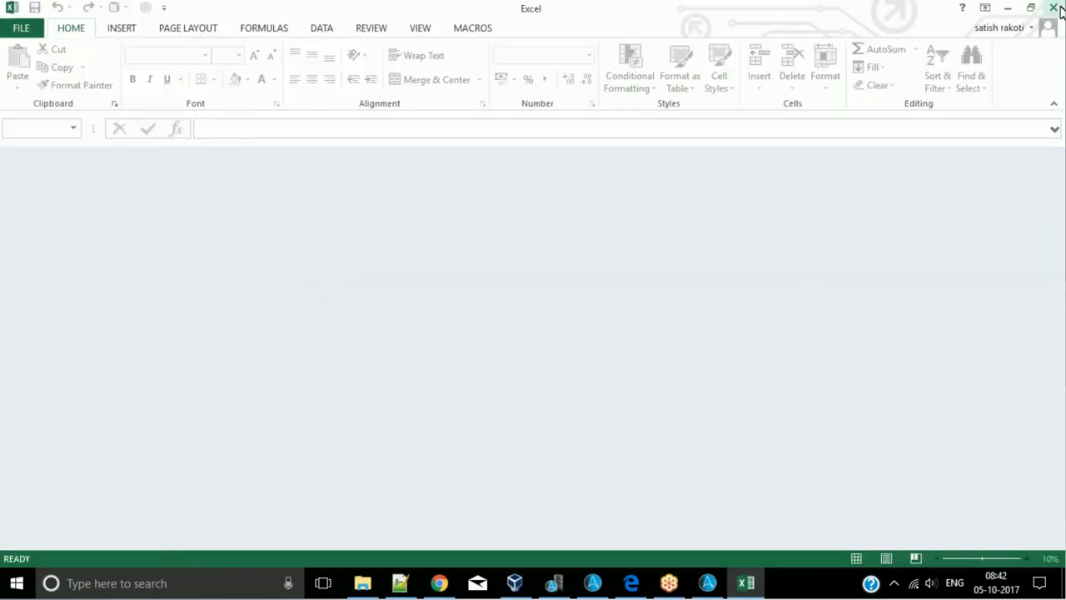
pyautogui.click(1010, 8)
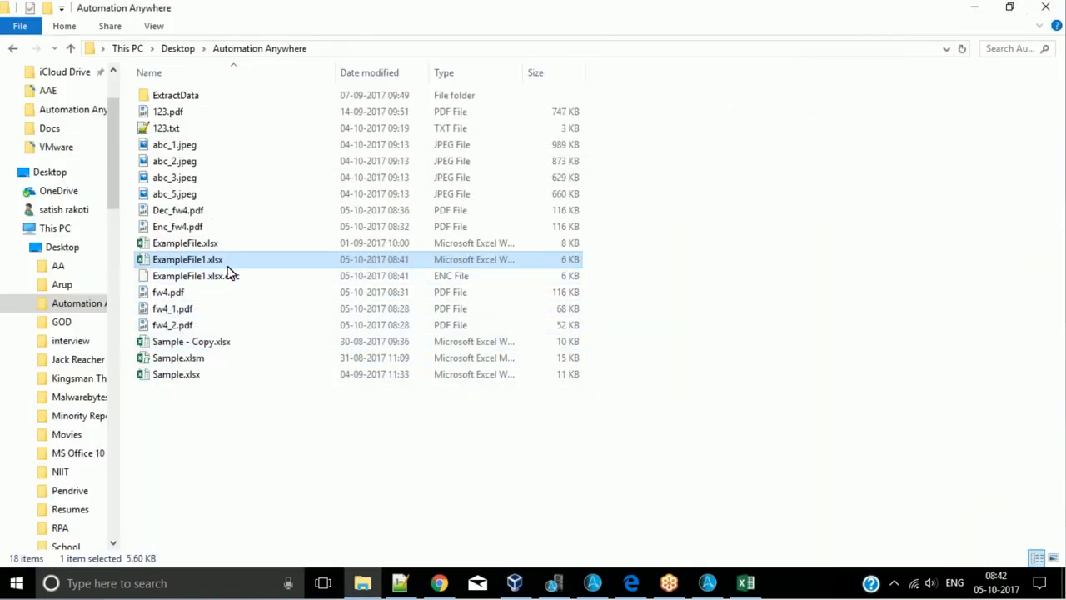
# - Permanently delete ExampleFile1.xlsx and select ExampleFile1.xlsx.enc
pyautogui.hotkey('shift', 'Delete')
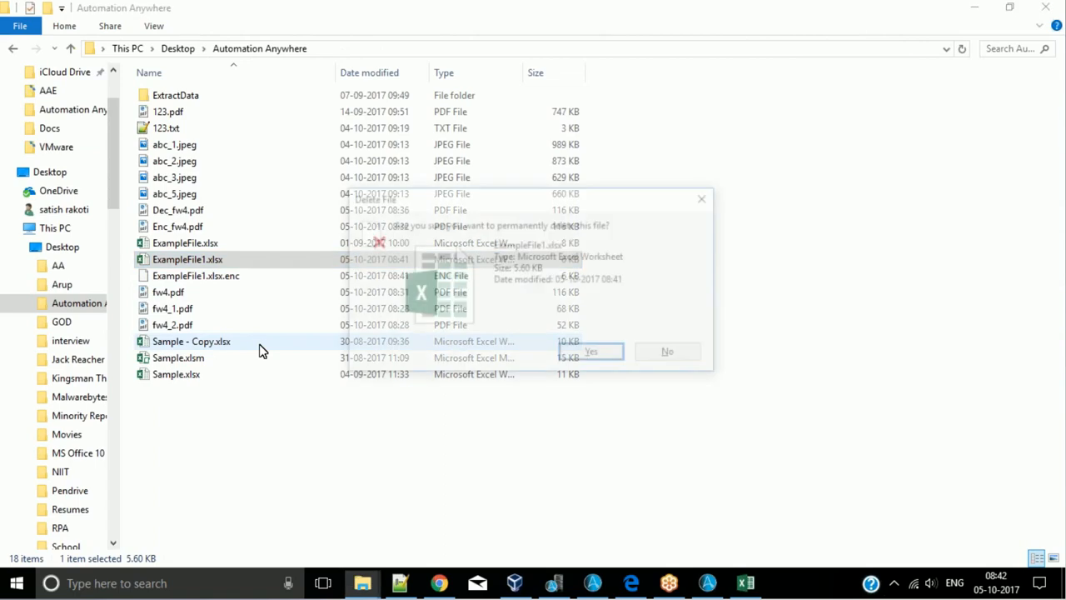
pyautogui.press('Return')
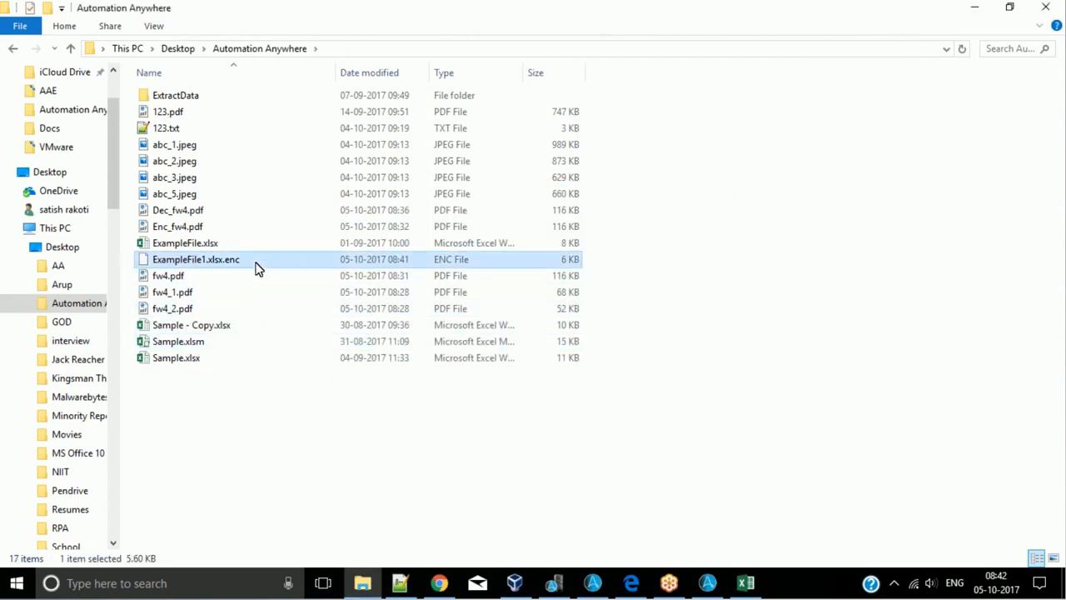
pyautogui.click(215, 263)
# - Switch to the Automation Anywhere Task Editor, add a PGP Decrypt Files command below the encrypt action and enter the decryption passphrase
pyautogui.click(612, 587)
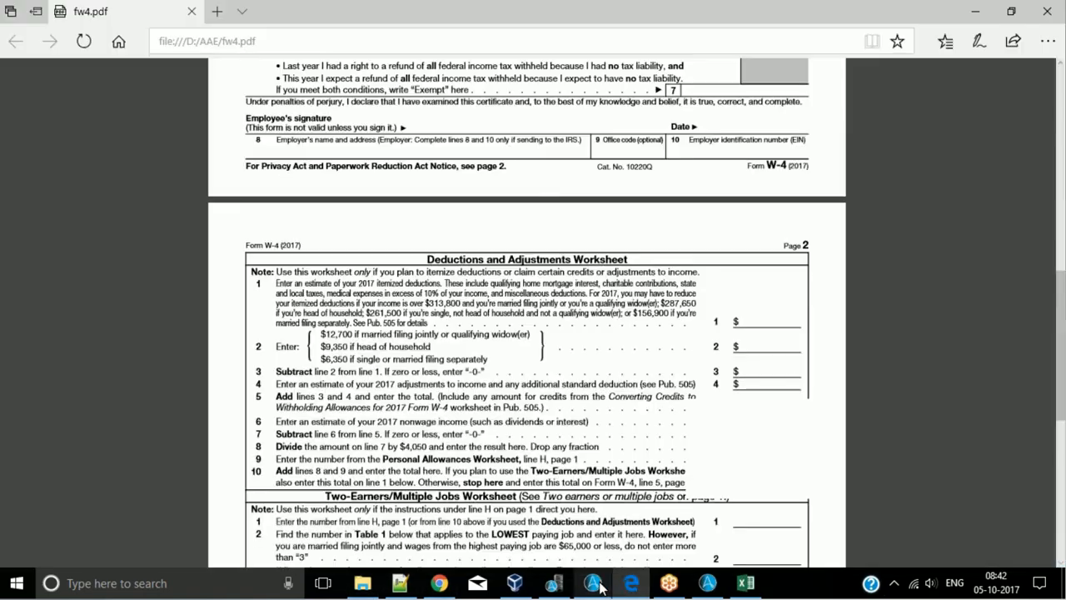
pyautogui.click(598, 586)
pyautogui.click(708, 587)
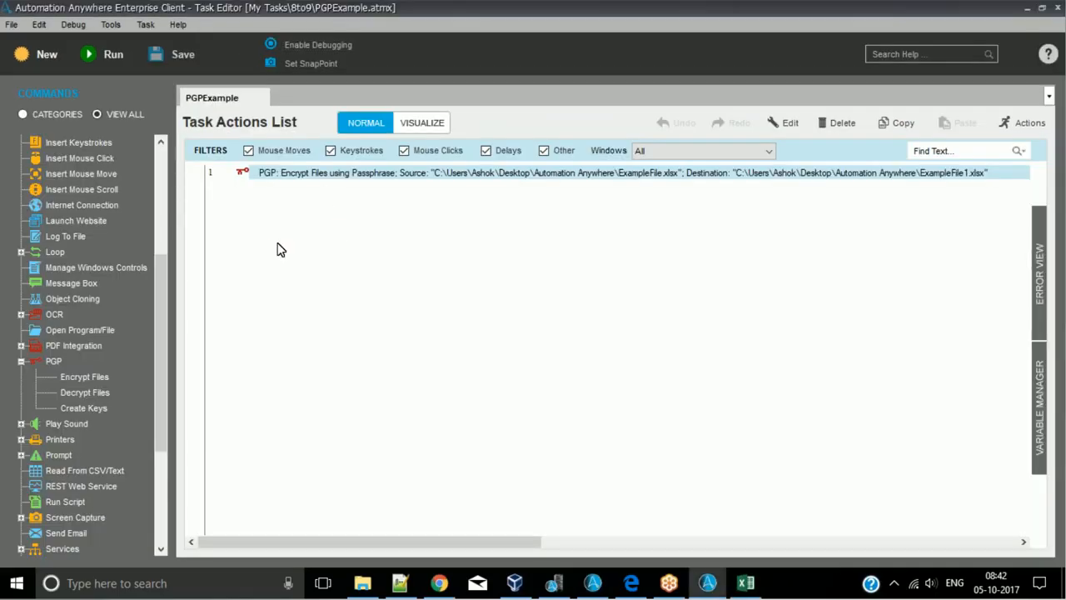
pyautogui.moveTo(89, 395); pyautogui.dragTo(259, 422)
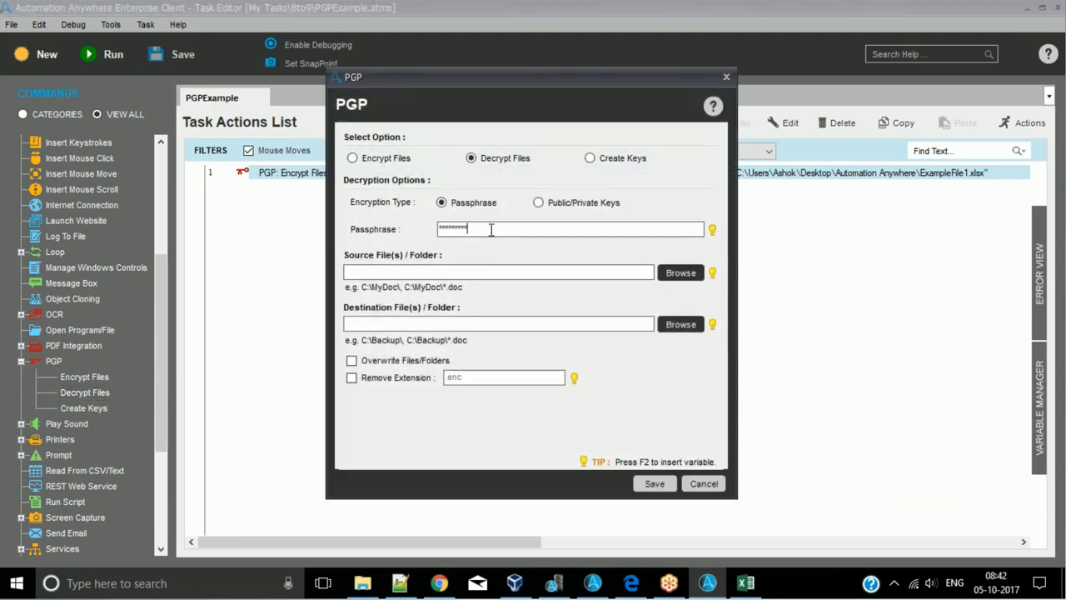
# - Choose ExampleFile1.xlsx.enc from the Automation Anywhere folder as the decryption source and enable removing the .enc extension
pyautogui.click(674, 280)
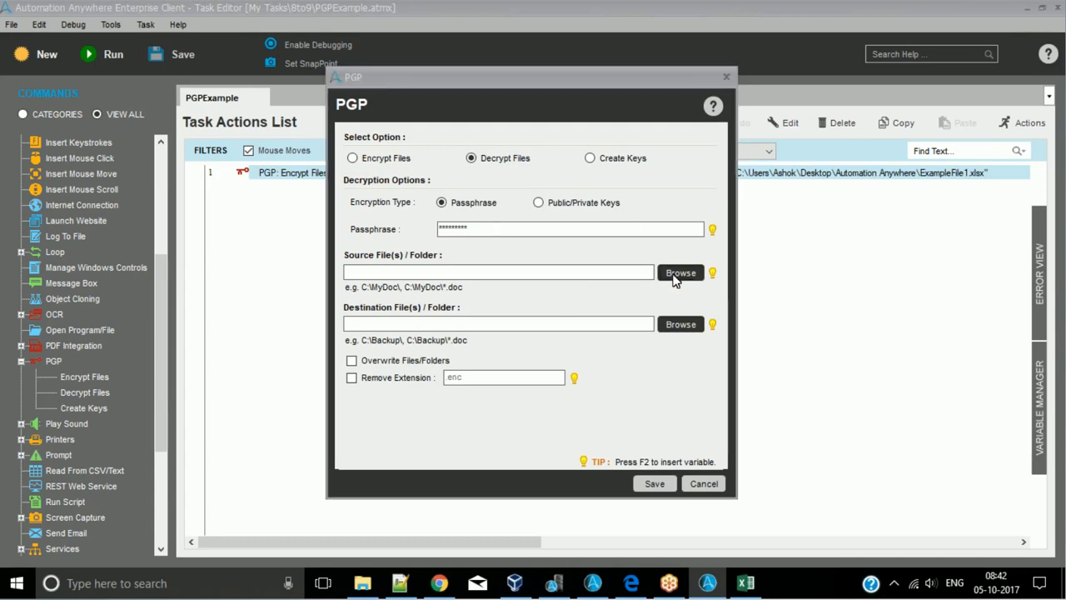
pyautogui.click(540, 376)
pyautogui.click(541, 363)
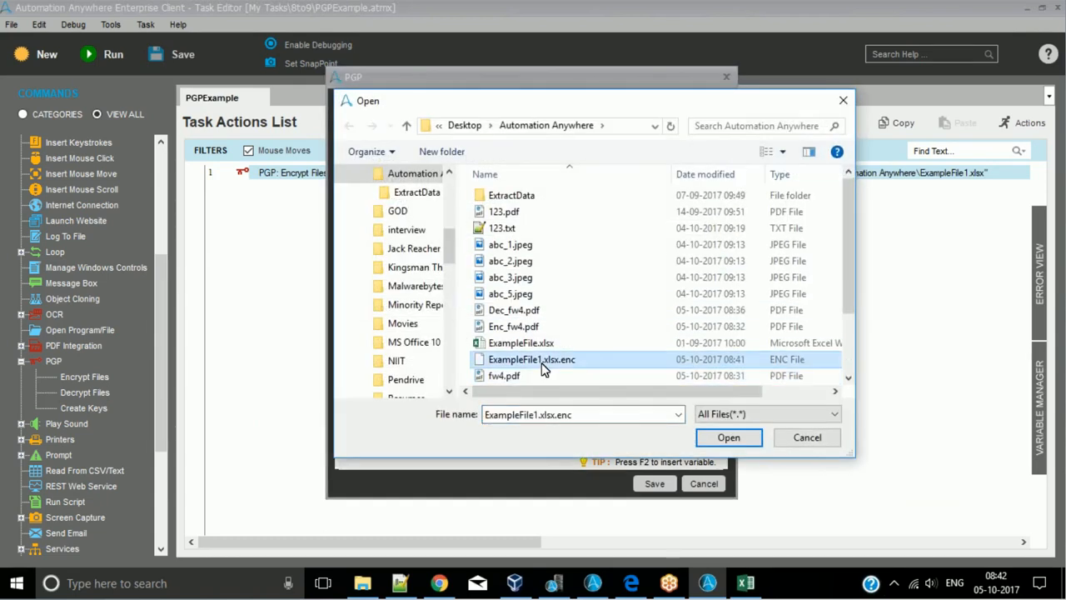
pyautogui.doubleClick(541, 365)
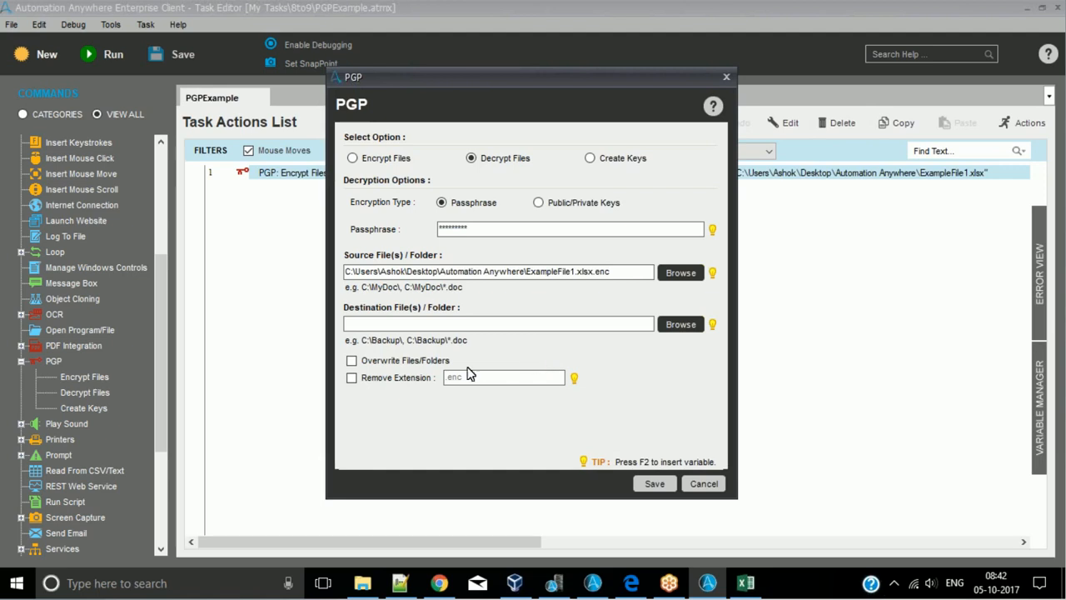
pyautogui.click(351, 378)
# - Copy the source path without its .enc ending into the destination, giving ExampleFile1.xlsx, and save the decrypt command to the task
pyautogui.moveTo(596, 272); pyautogui.dragTo(278, 272)
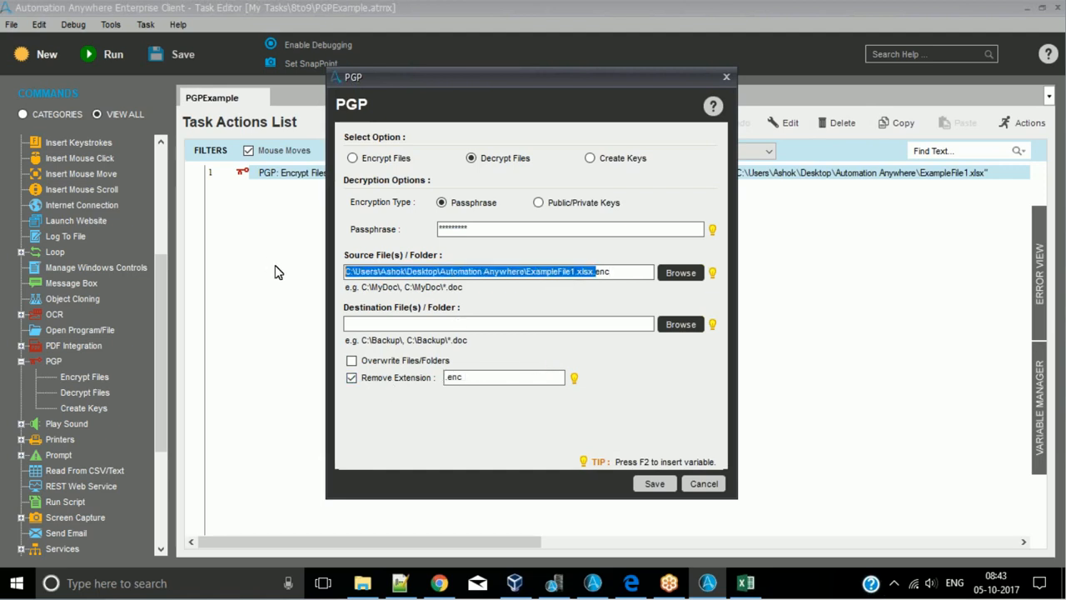
pyautogui.hotkey('ctrl', 'c')
pyautogui.click(366, 324)
pyautogui.hotkey('ctrl', 'v')
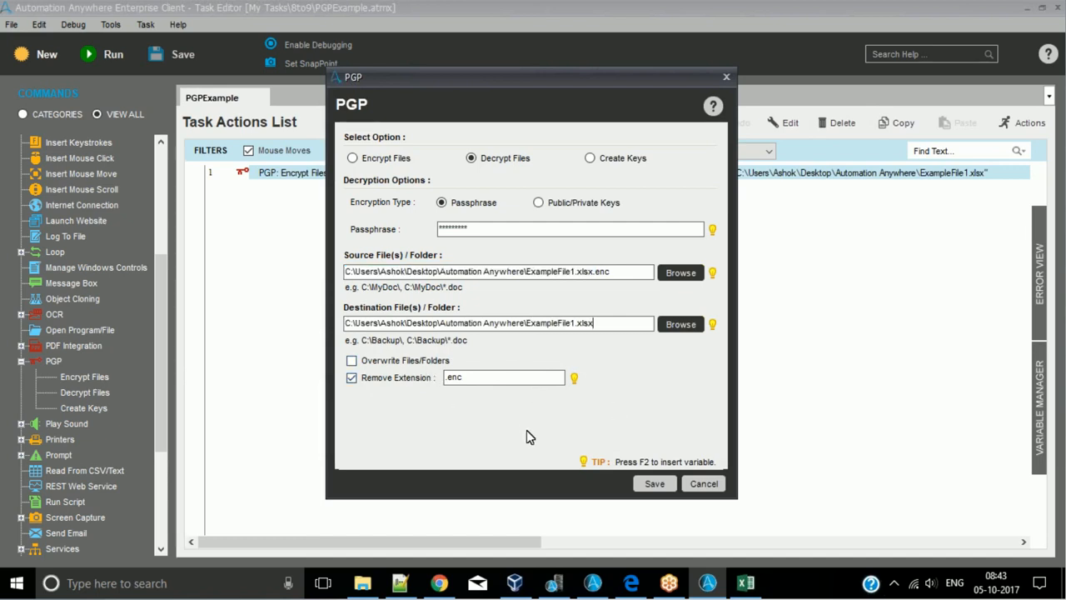
pyautogui.click(634, 273)
pyautogui.moveTo(634, 273); pyautogui.dragTo(327, 275)
pyautogui.moveTo(614, 323); pyautogui.dragTo(200, 319)
pyautogui.moveTo(543, 229); pyautogui.dragTo(363, 230)
pyautogui.click(668, 488)
# - Disable the PGP Encrypt Files action on line 1 of the task
pyautogui.rightClick(310, 184)
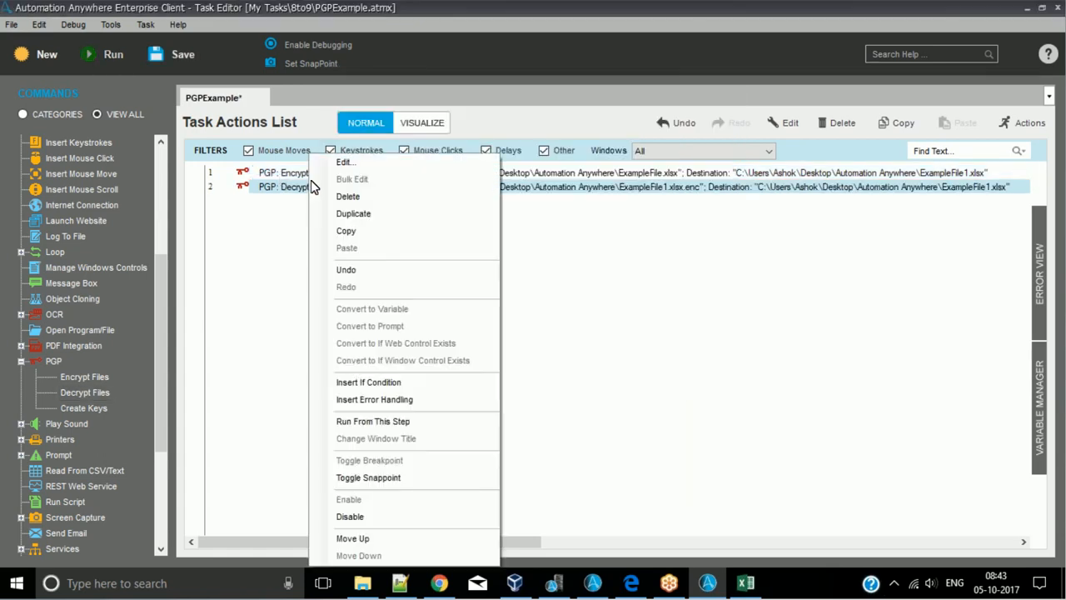
pyautogui.click(301, 175)
pyautogui.rightClick(301, 175)
pyautogui.click(361, 517)
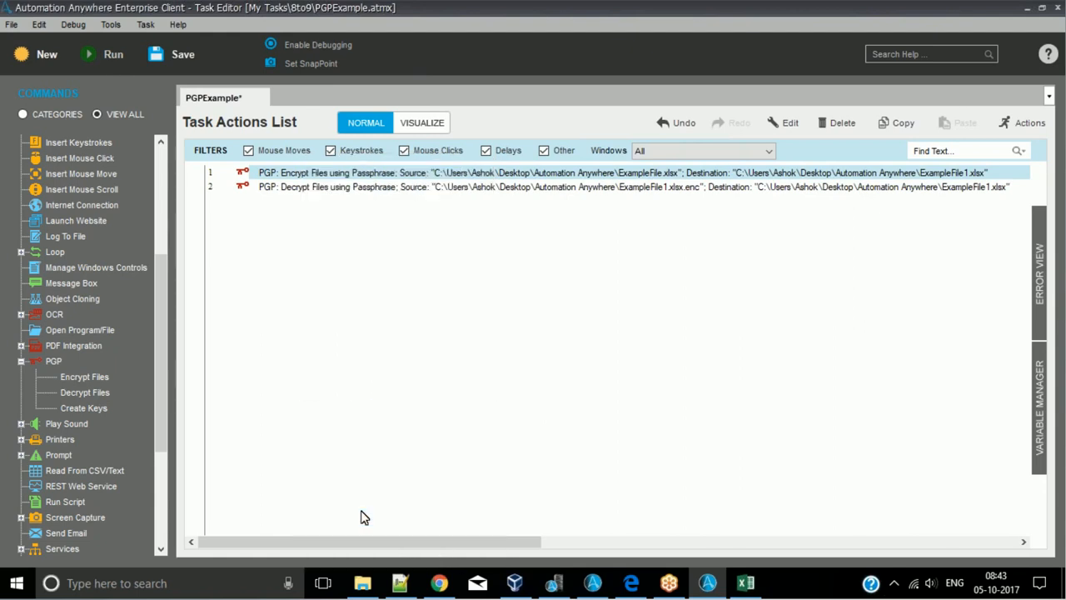
# - Save the PGPExample task and run it
pyautogui.click(156, 54)
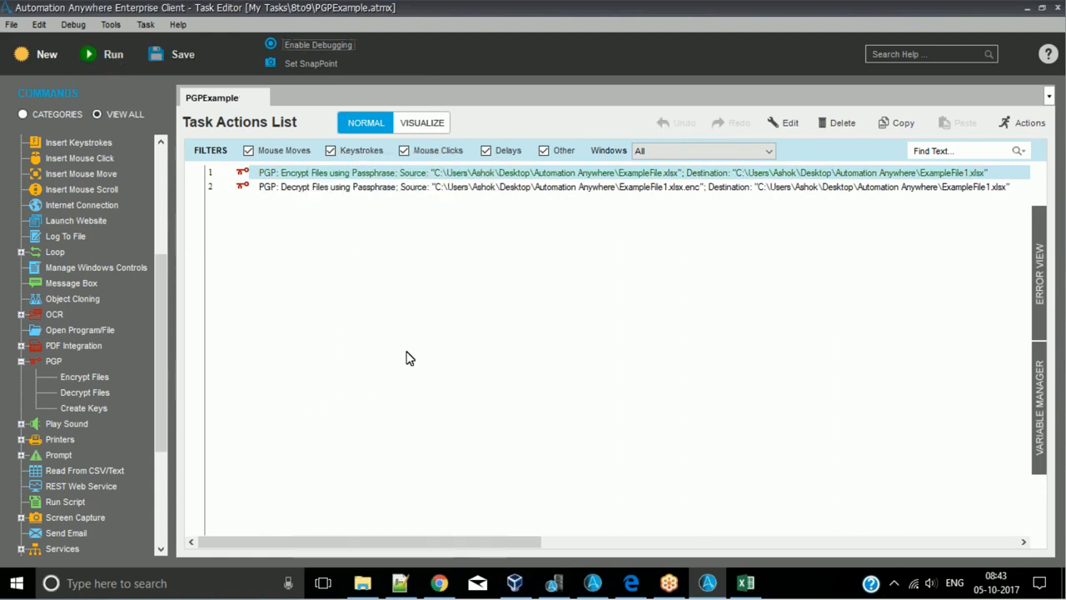
pyautogui.press('F5')
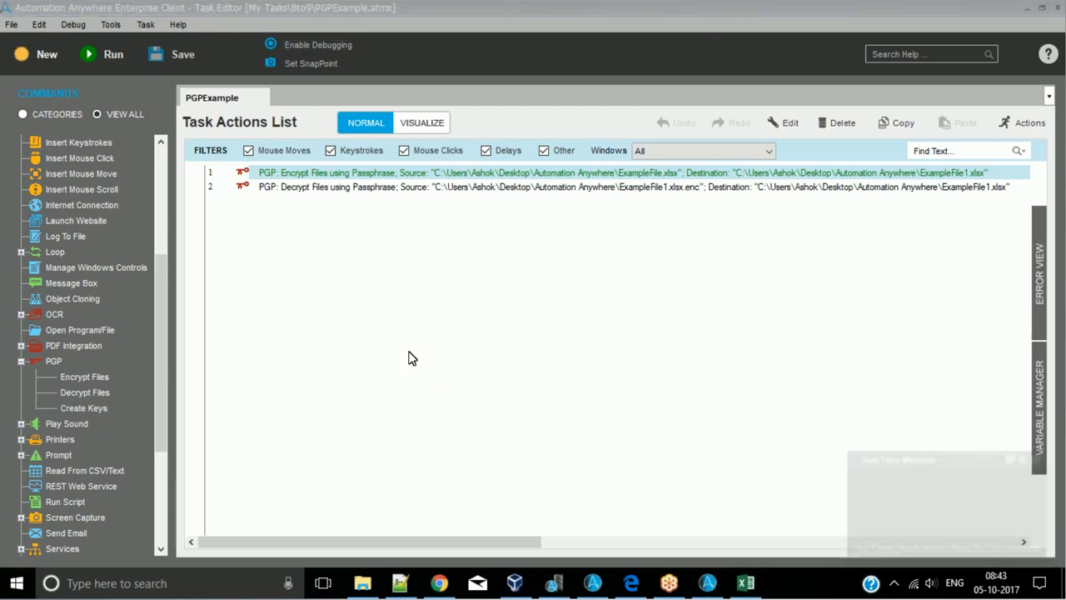
# - Switch to File Explorer, open the decrypted ExampleFile1.xlsx in Excel to check its contents, and close the workbook
pyautogui.click(363, 583)
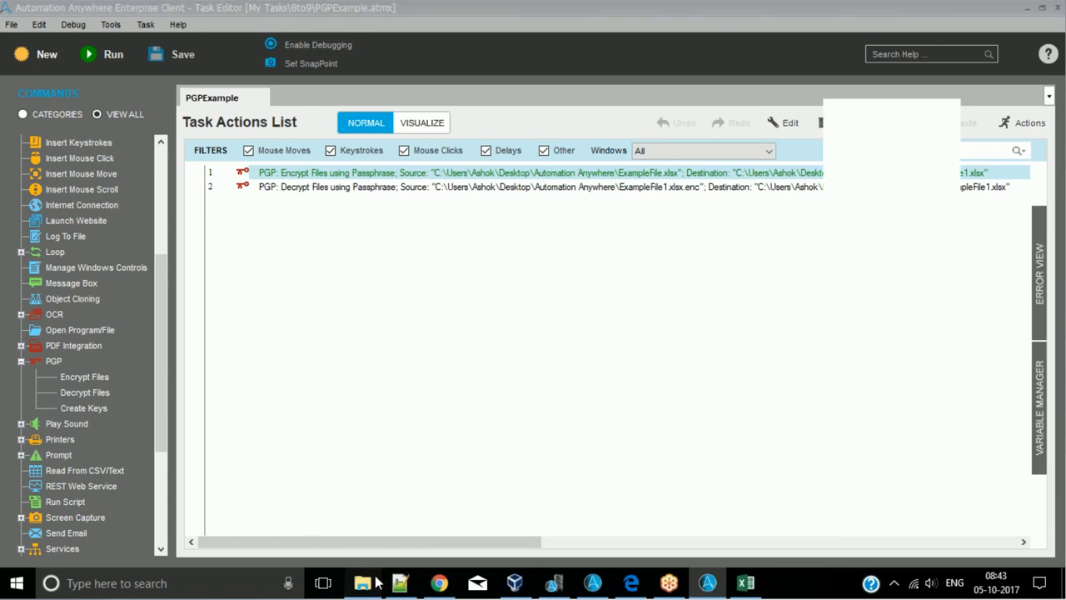
pyautogui.click(191, 261)
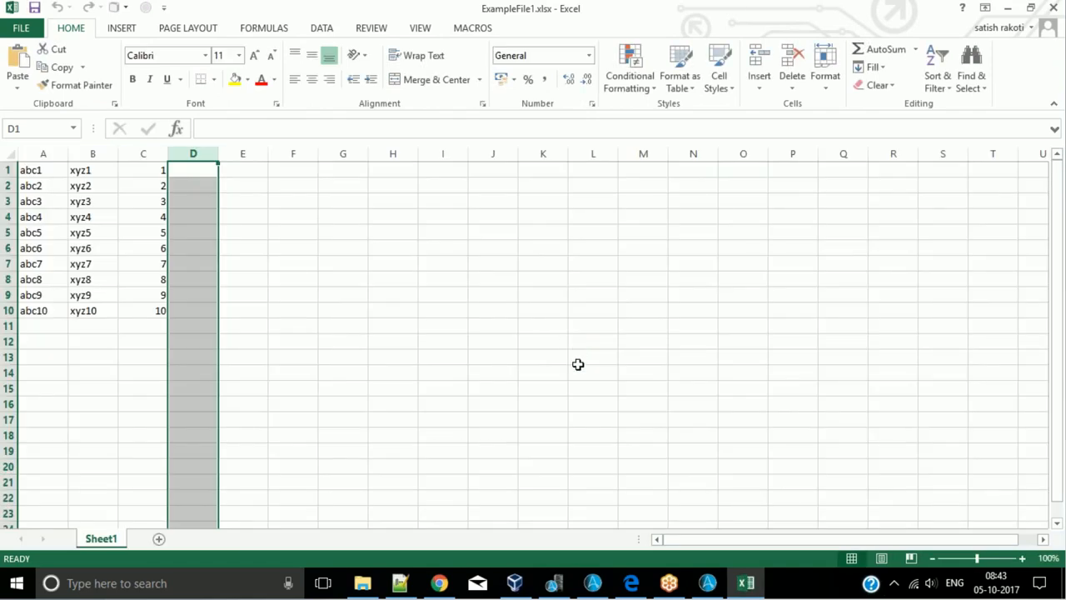
pyautogui.click(1054, 7)
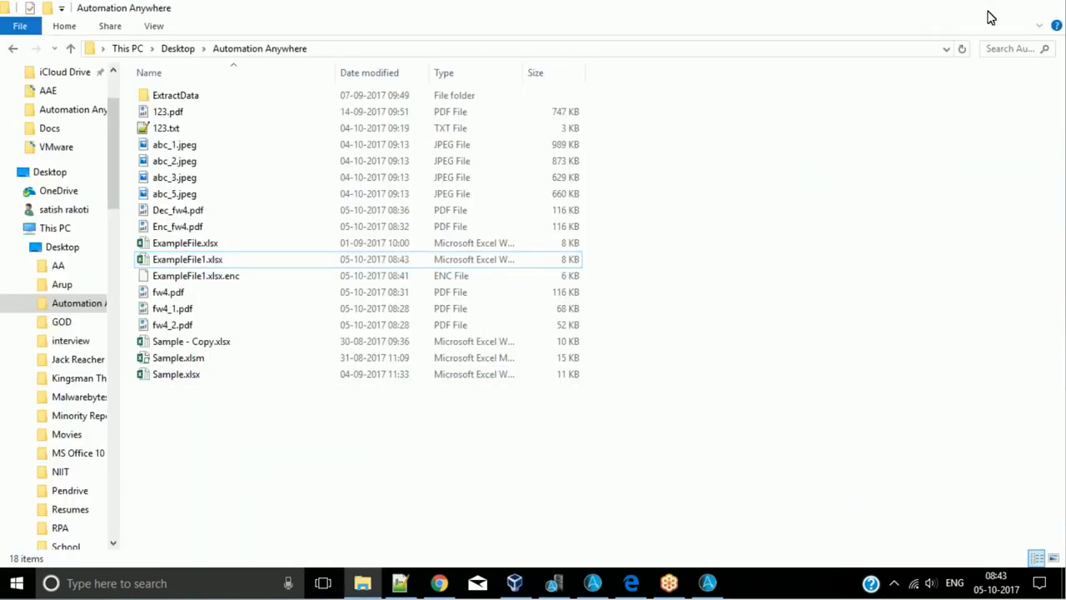
# - Return to the Automation Anywhere Task Editor, disable the PGP Decrypt Files action on line 2 and enable the Encrypt Files action on line 1
pyautogui.click(974, 9)
pyautogui.rightClick(388, 190)
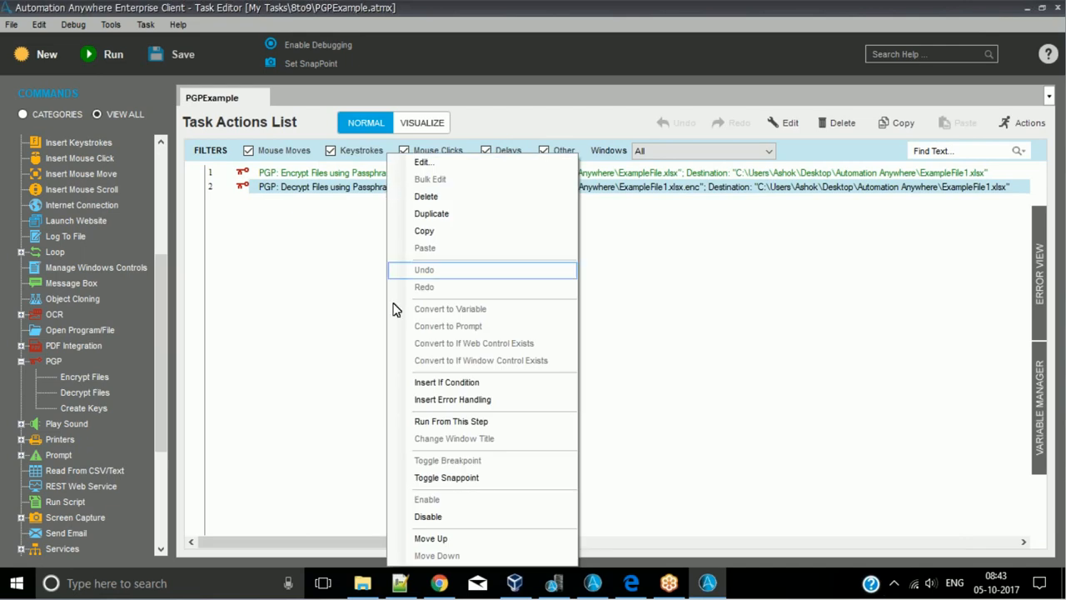
pyautogui.click(325, 253)
pyautogui.rightClick(332, 194)
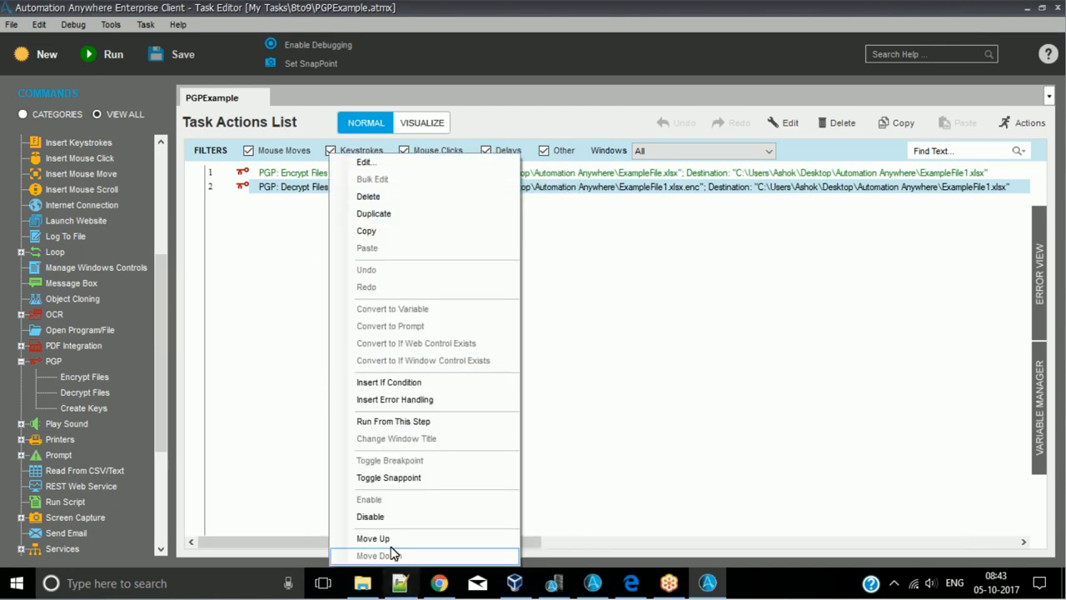
pyautogui.click(385, 516)
pyautogui.rightClick(381, 177)
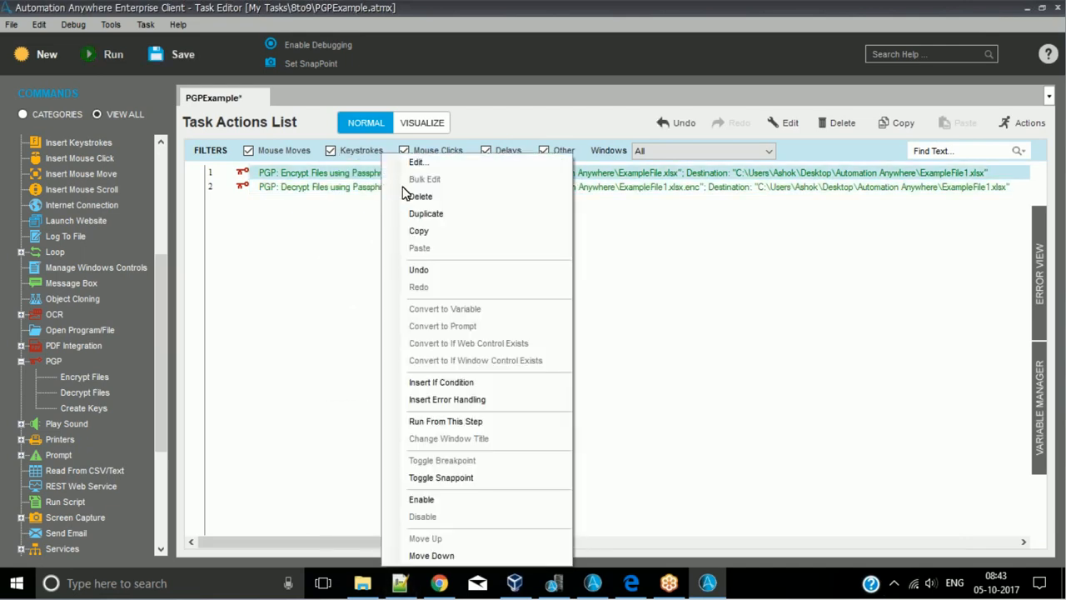
pyautogui.click(465, 497)
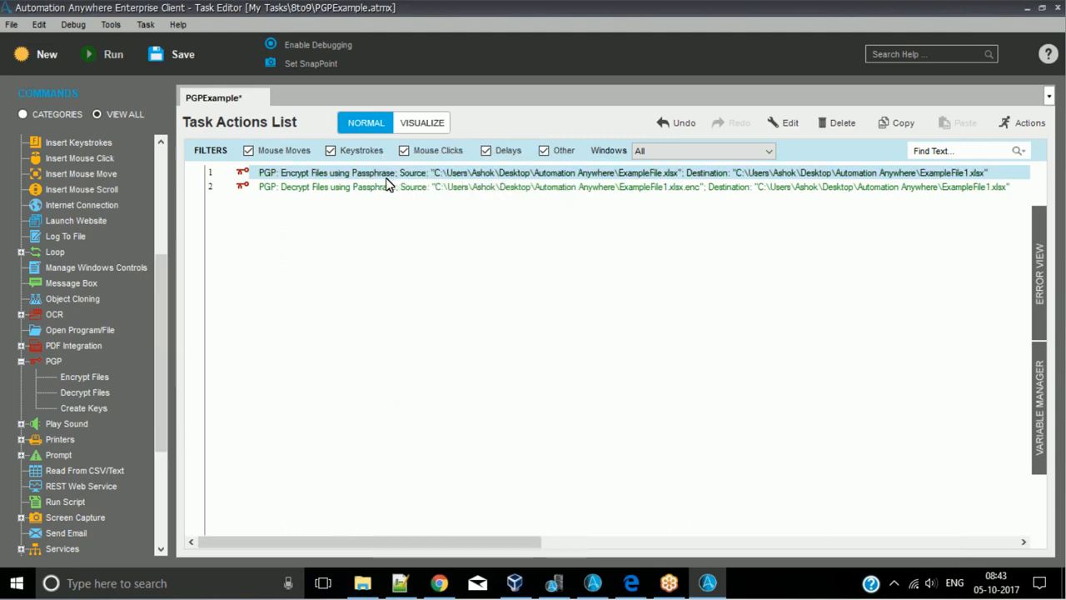
# - Open the Encrypt Files action on line 1, set its encryption type to Public/Private Keys and look through the files for a public key
pyautogui.doubleClick(386, 177)
pyautogui.click(569, 206)
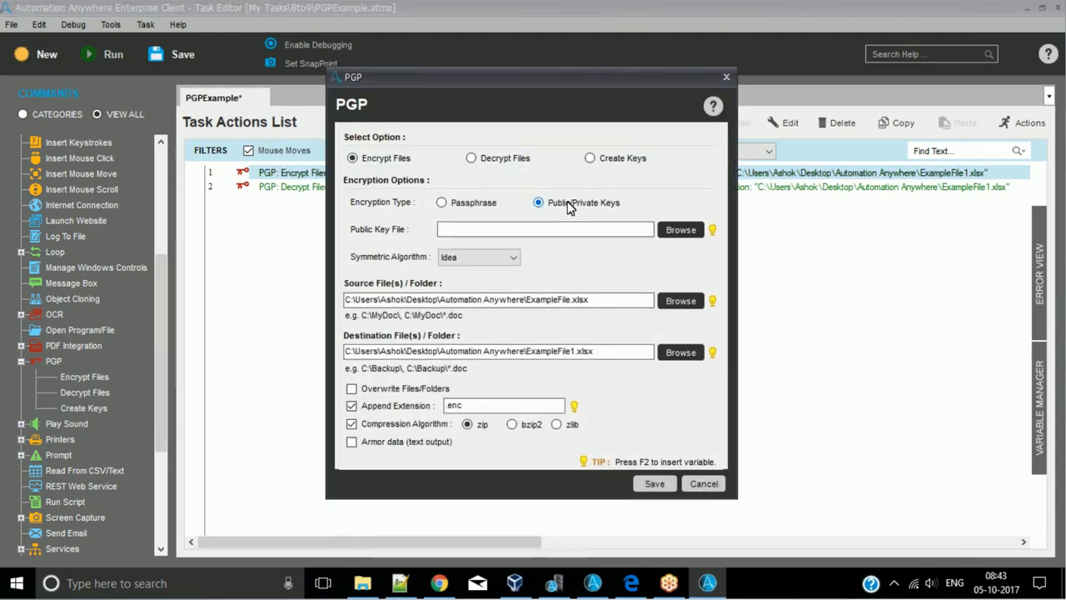
pyautogui.click(681, 236)
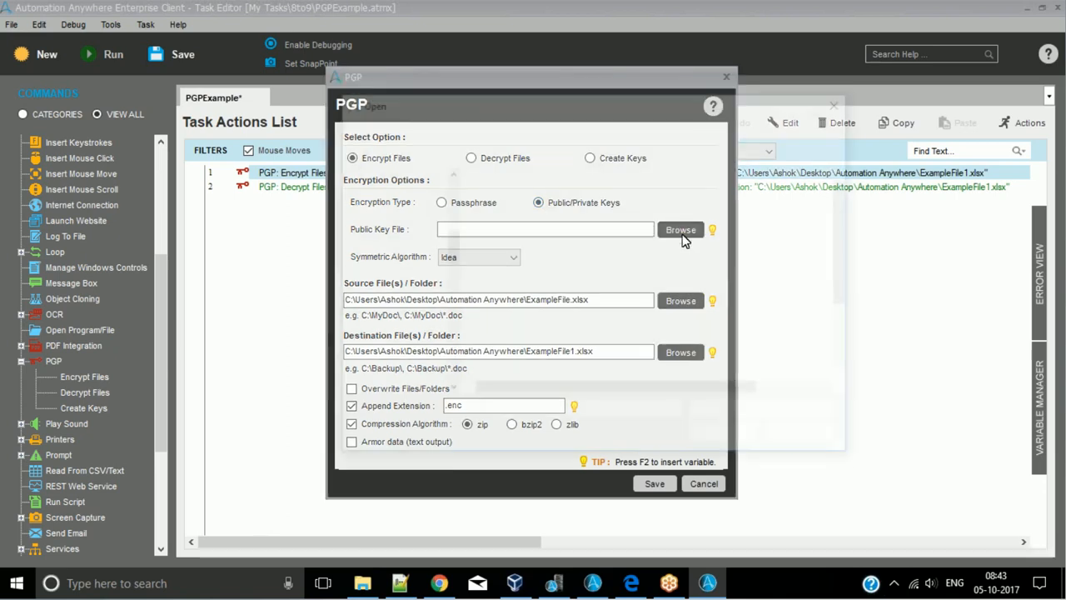
pyautogui.click(804, 440)
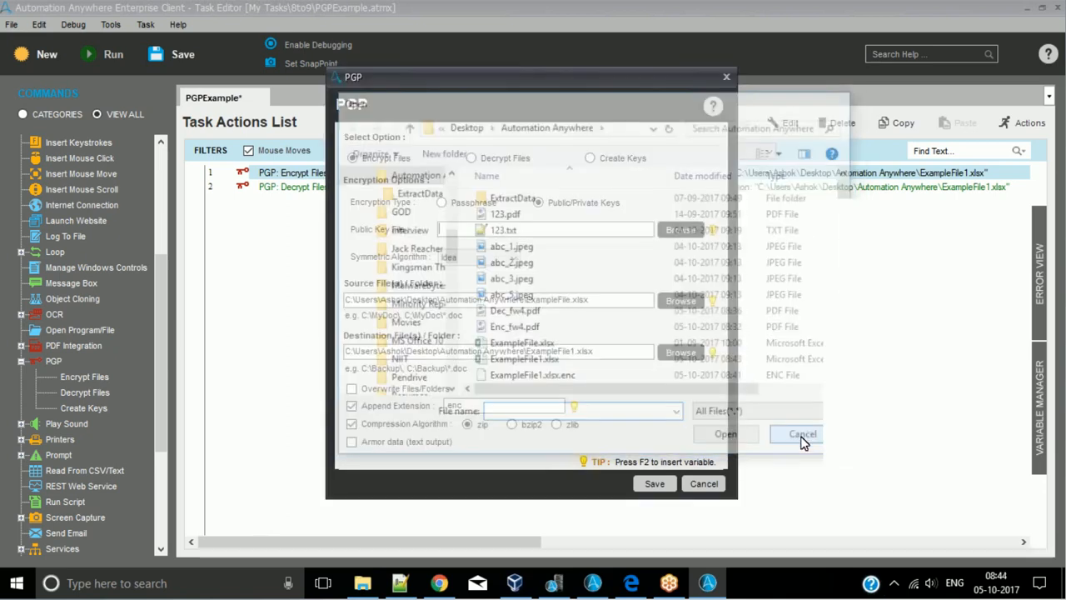
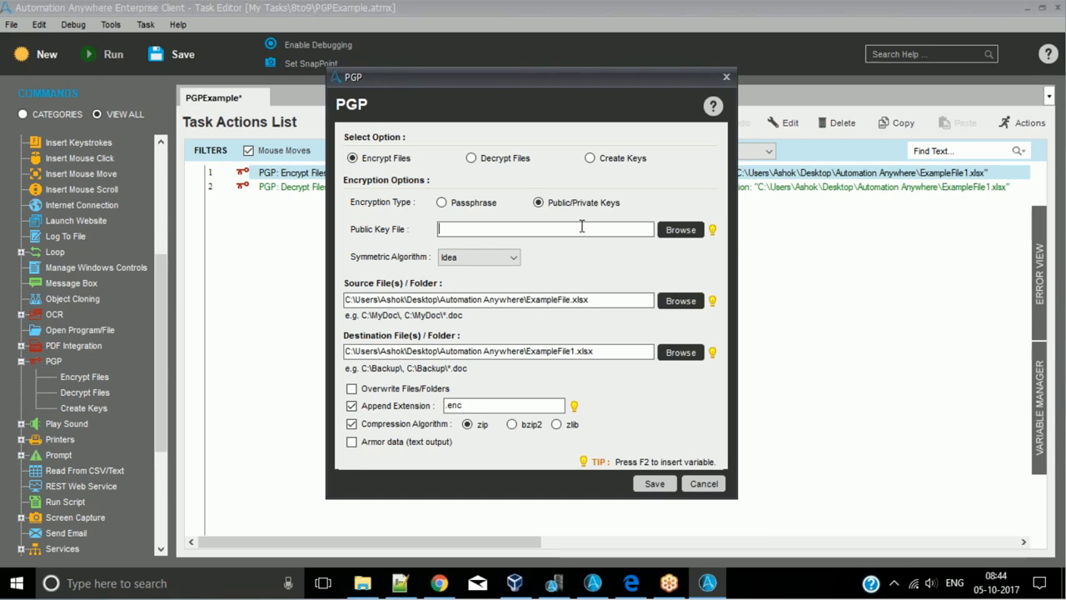
# - Close the Encrypt Files dialog, add a PGP Create Keys action and browse for its public key file location
pyautogui.click(725, 77)
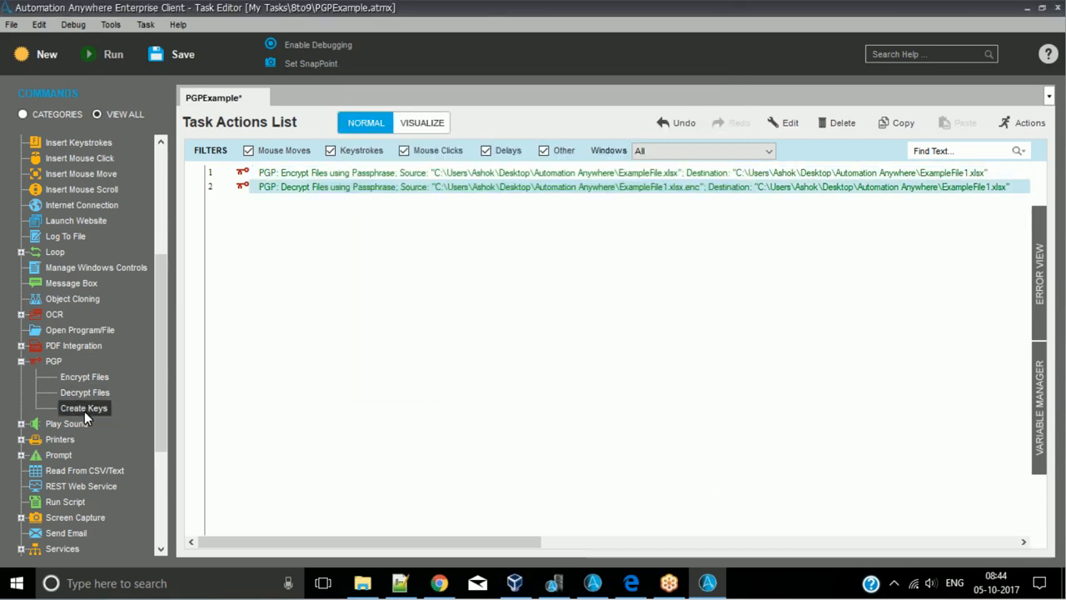
pyautogui.doubleClick(84, 408)
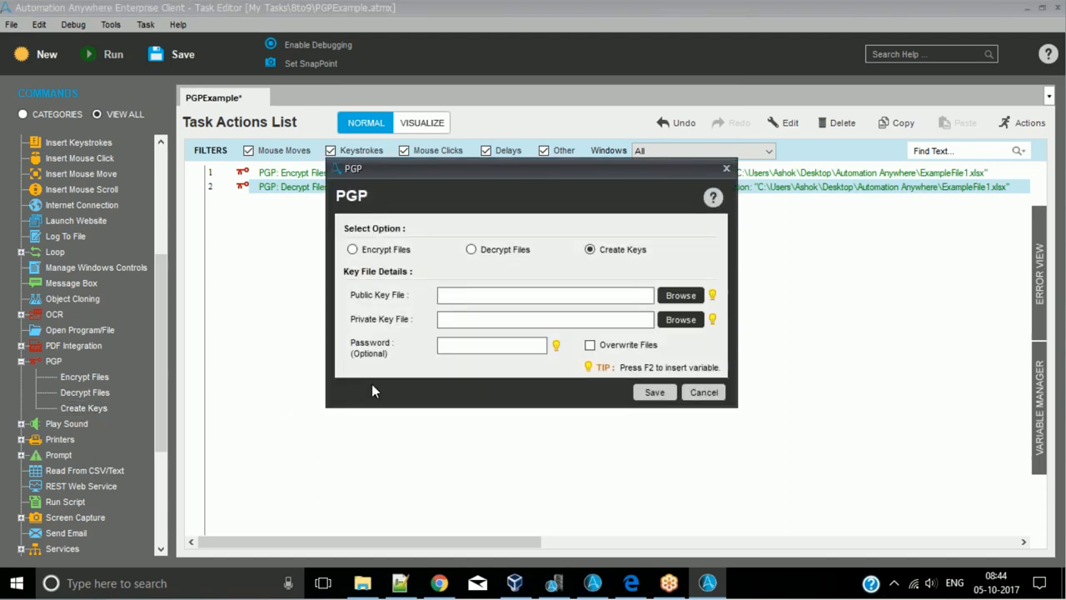
pyautogui.click(519, 301)
pyautogui.click(690, 307)
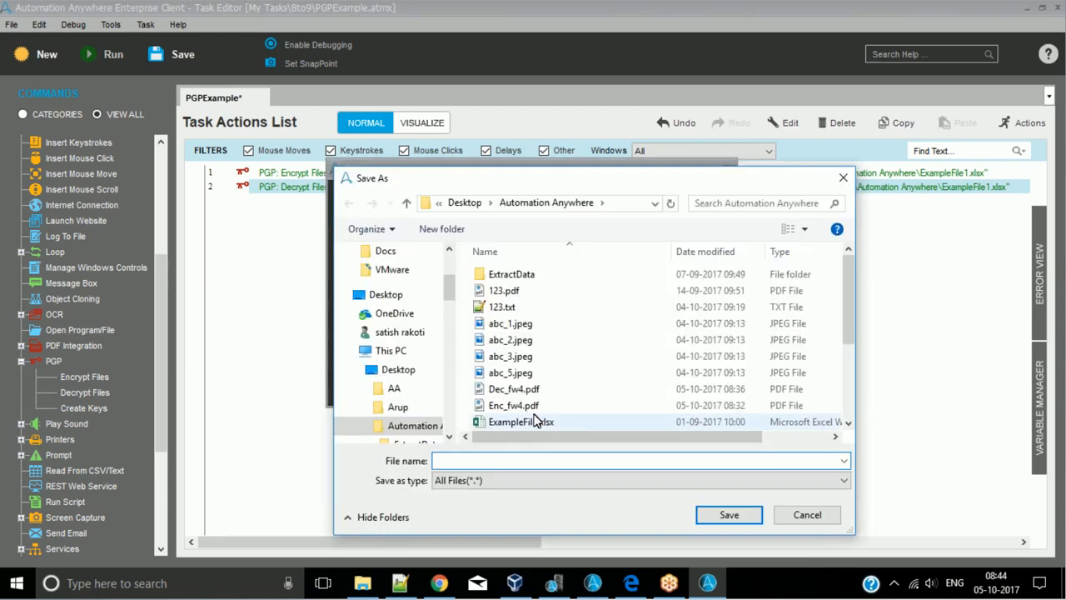
# - Set the public key file to Enc_fw4, without an extension, in the Automation Anywhere folder
pyautogui.click(534, 409)
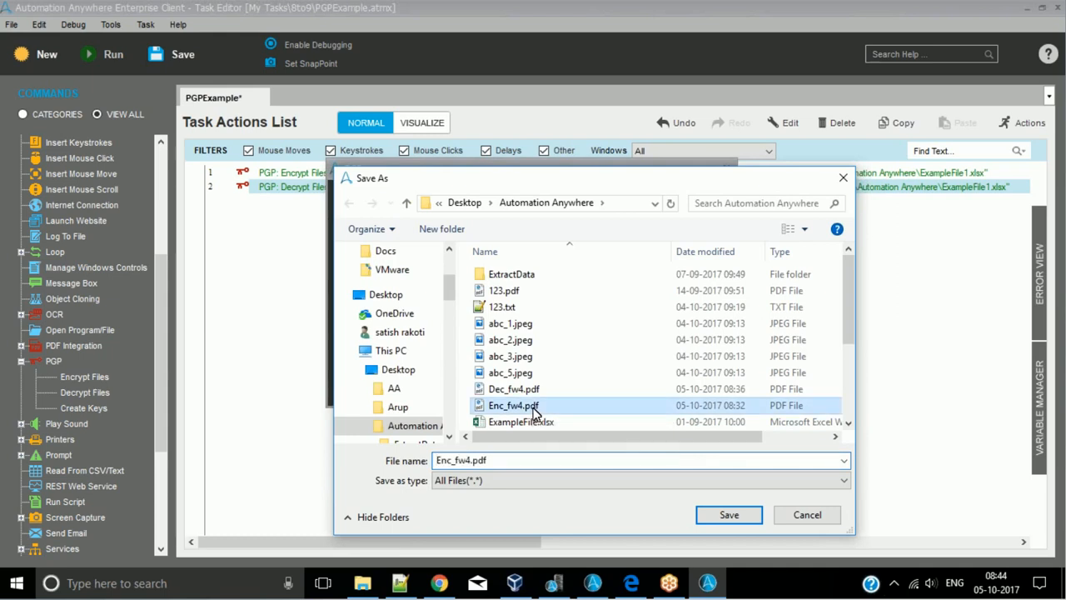
pyautogui.click(516, 481)
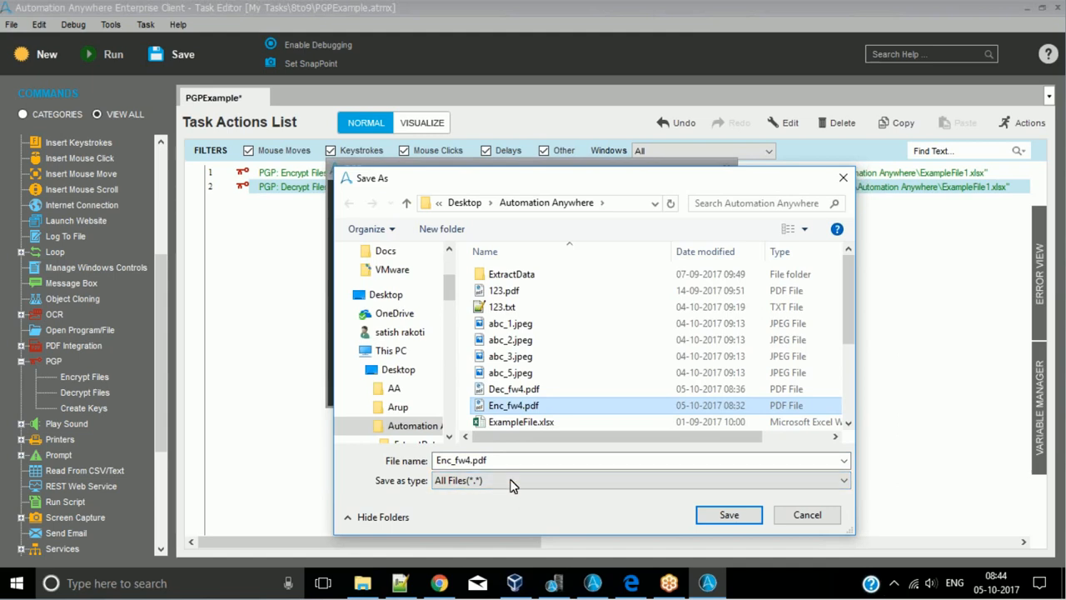
pyautogui.click(472, 461)
pyautogui.doubleClick(472, 460)
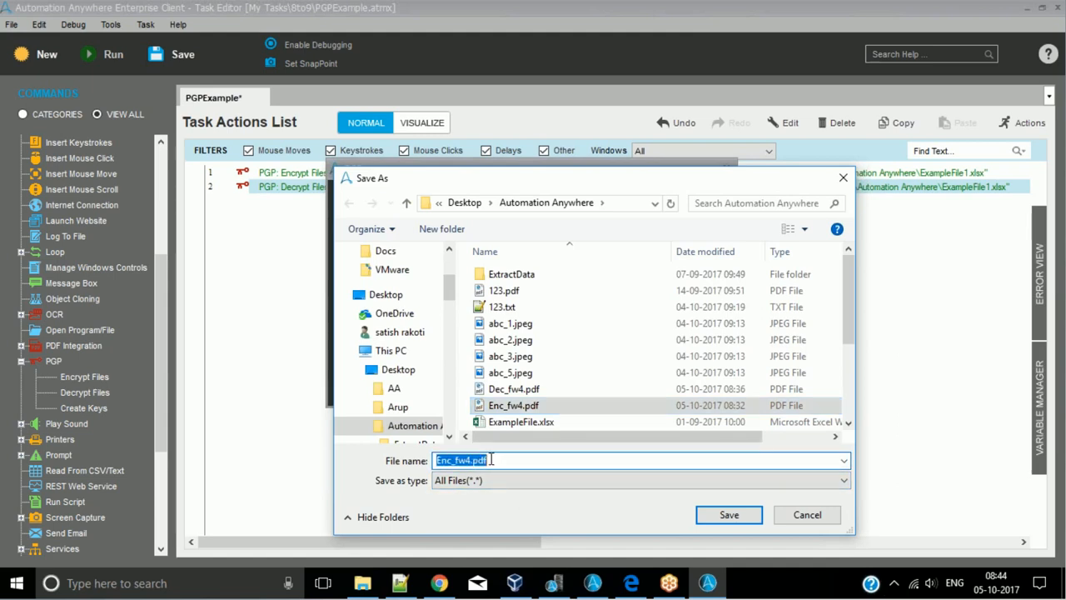
pyautogui.click(525, 461)
pyautogui.press('BackSpace')
pyautogui.press('BackSpace')
pyautogui.press('BackSpace')
pyautogui.press('BackSpace')
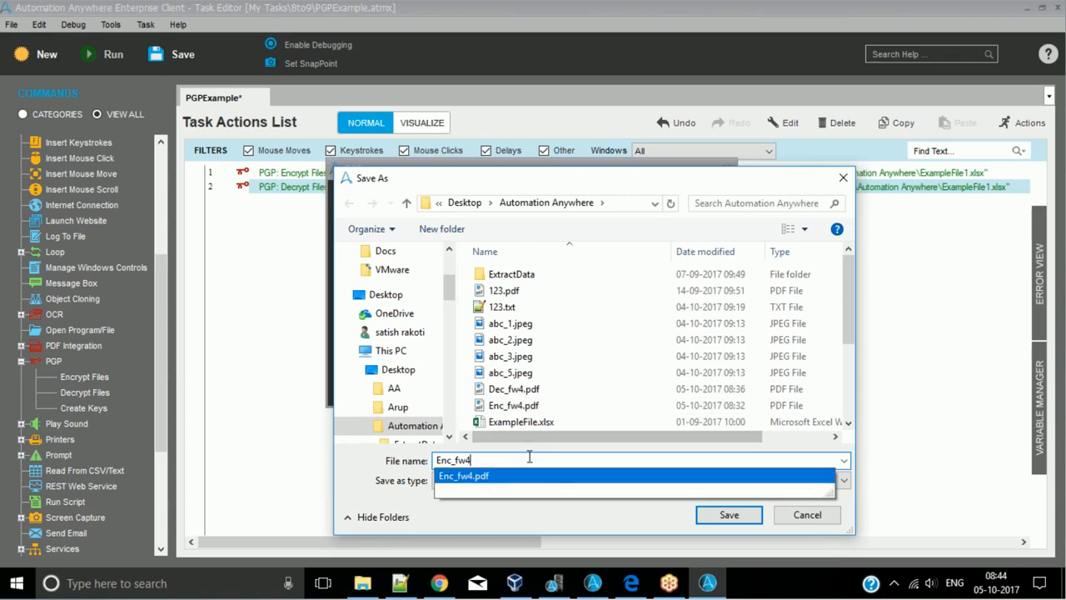
pyautogui.click(728, 522)
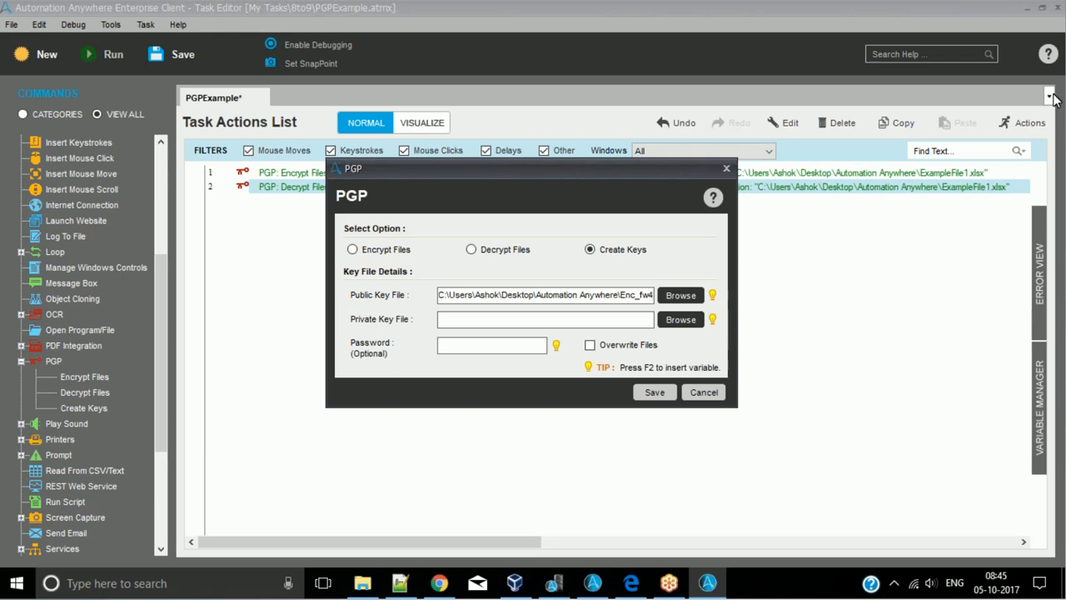
# - Open the webinar's chat panel and check the messages
pyautogui.click(1047, 125)
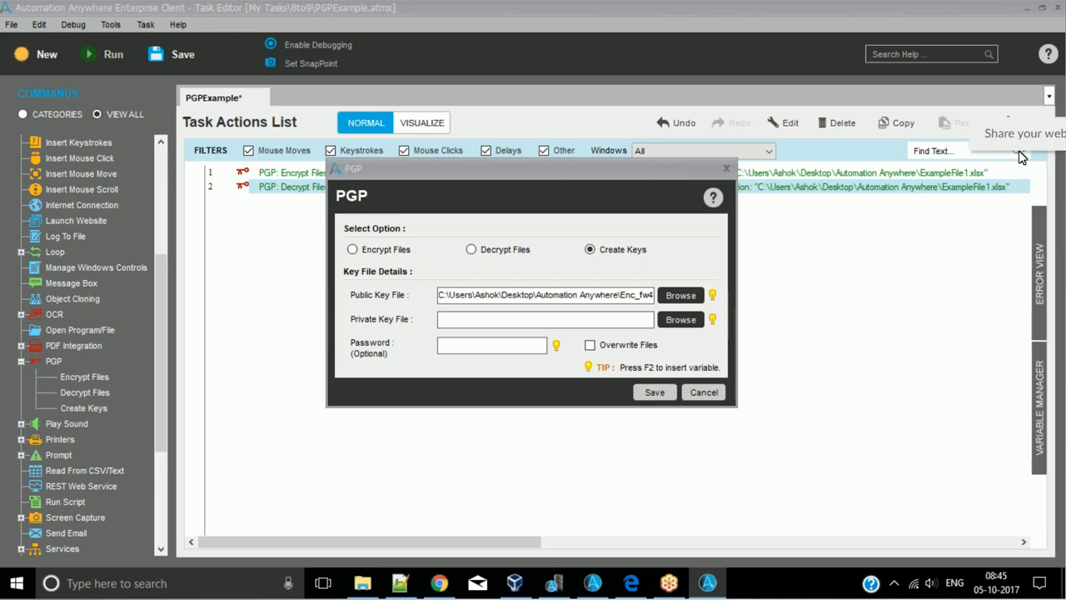
pyautogui.click(1062, 233)
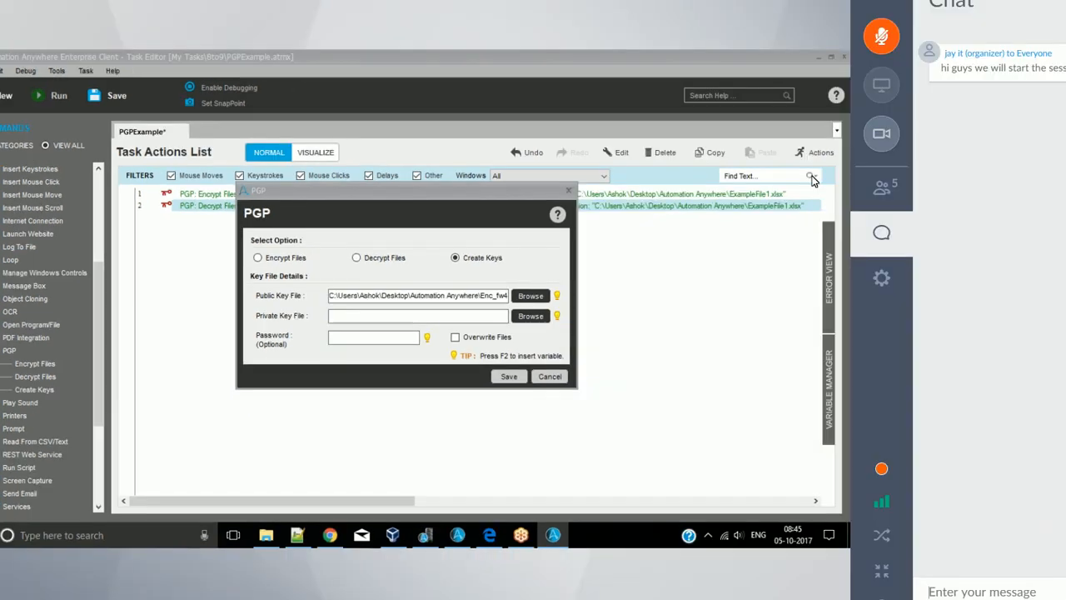
pyautogui.click(881, 234)
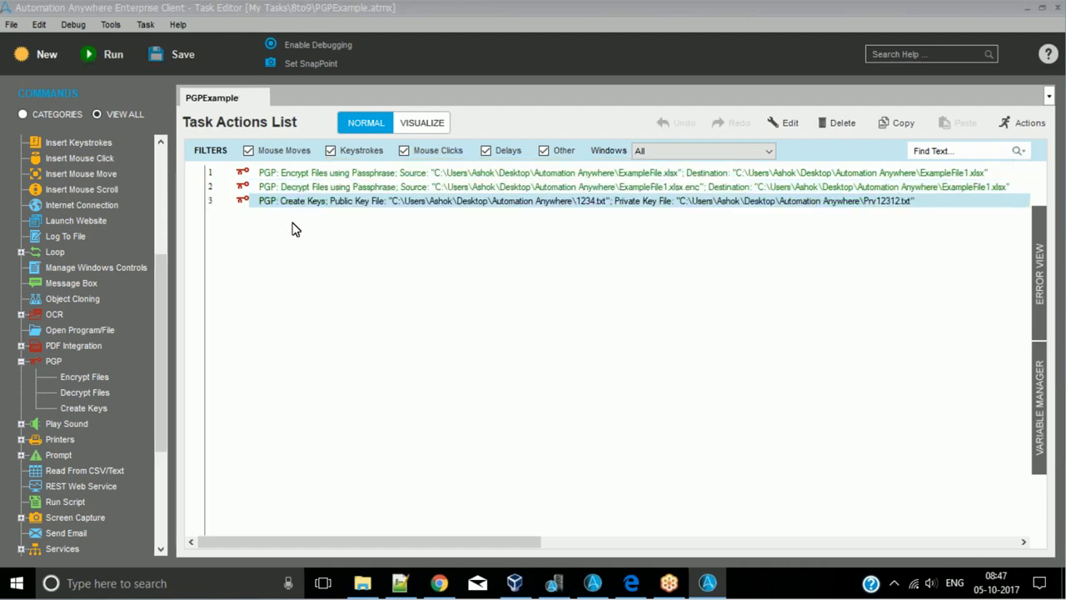
# - Open the Create Keys action on line 3 and clear its public and private key file paths
pyautogui.doubleClick(361, 206)
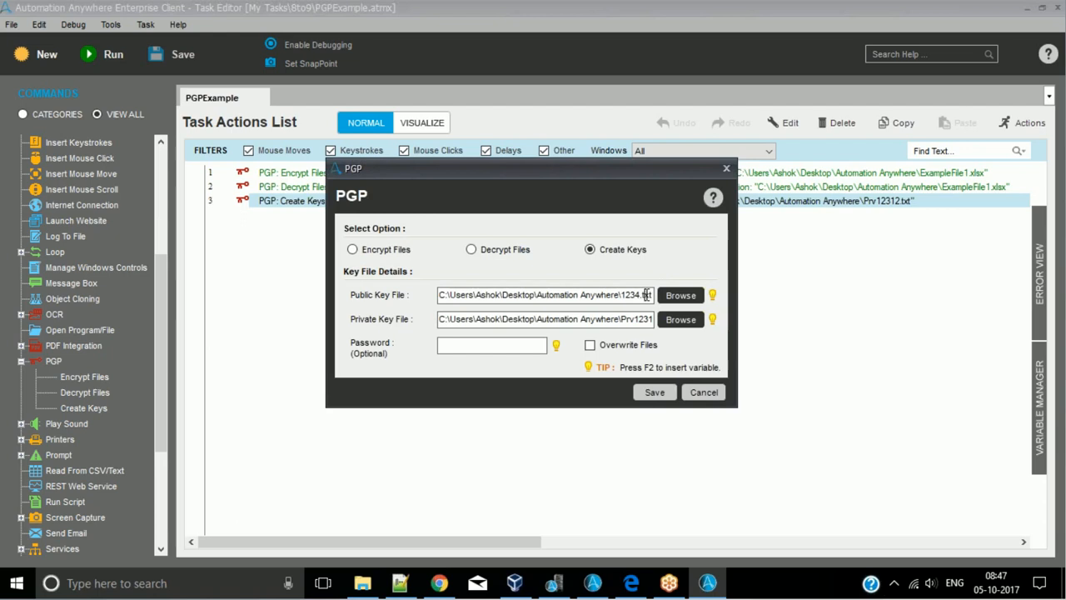
pyautogui.tripleClick(646, 295)
pyautogui.press('BackSpace')
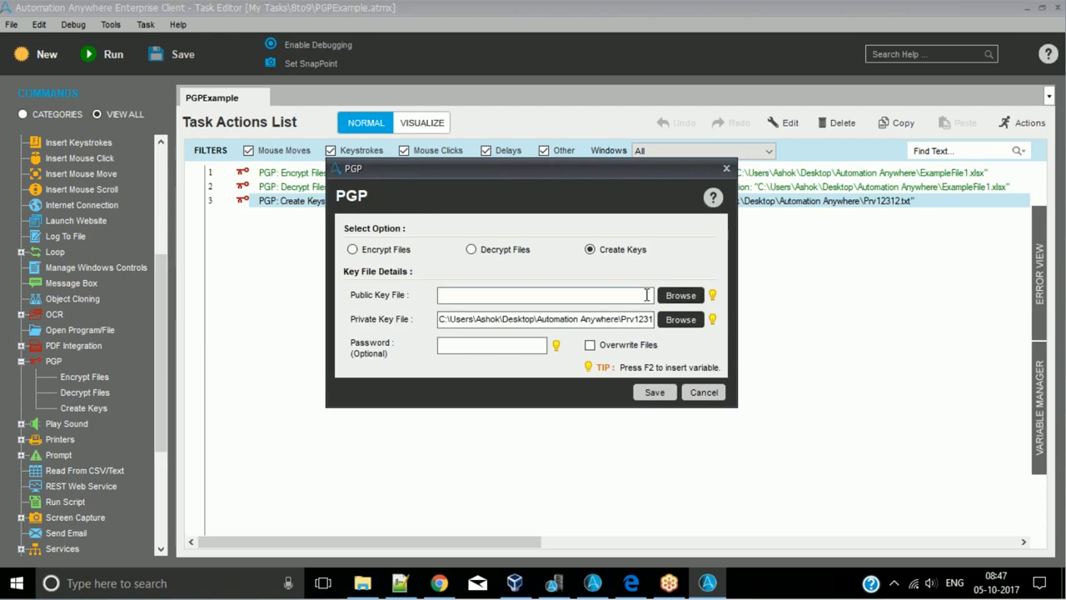
pyautogui.press('Tab')
pyautogui.press('BackSpace')
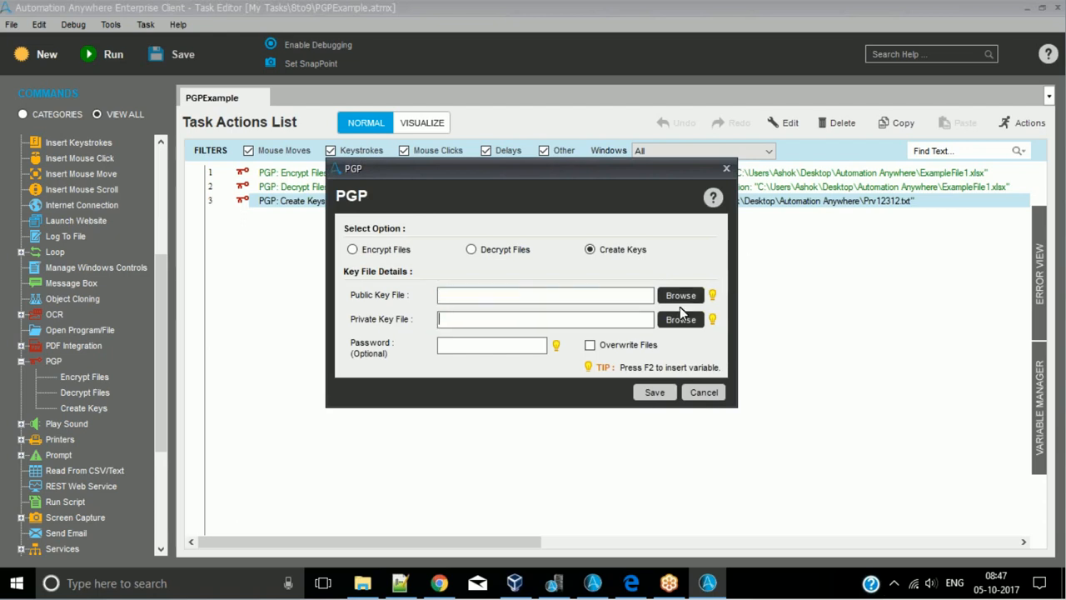
# - Set the public key file to a new file ashok.txt in the Automation Anywhere folder on the desktop
pyautogui.click(680, 300)
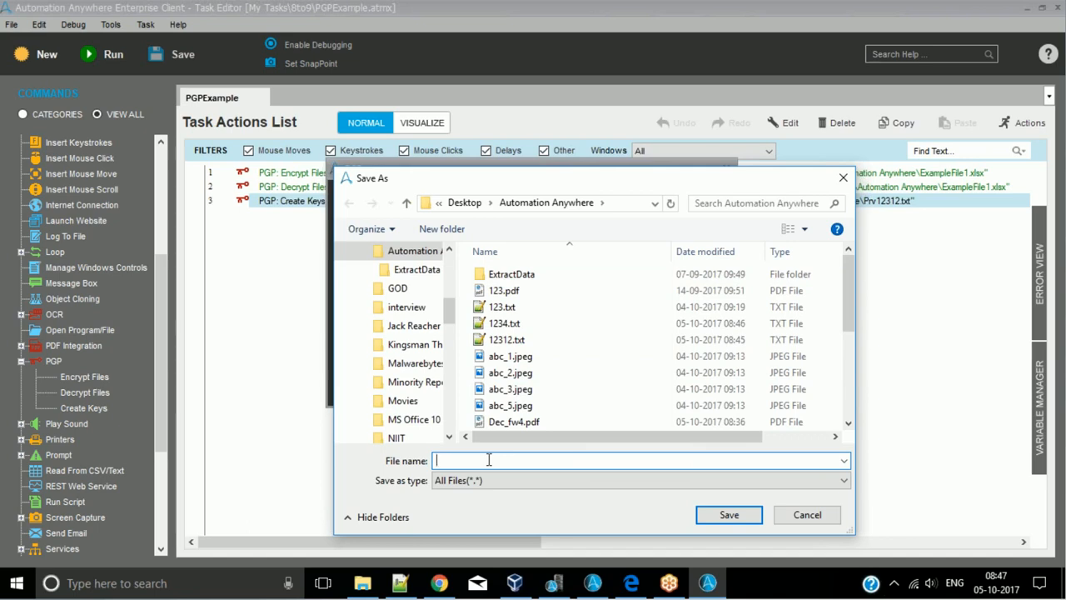
pyautogui.write('ashok')
pyautogui.write('.txt')
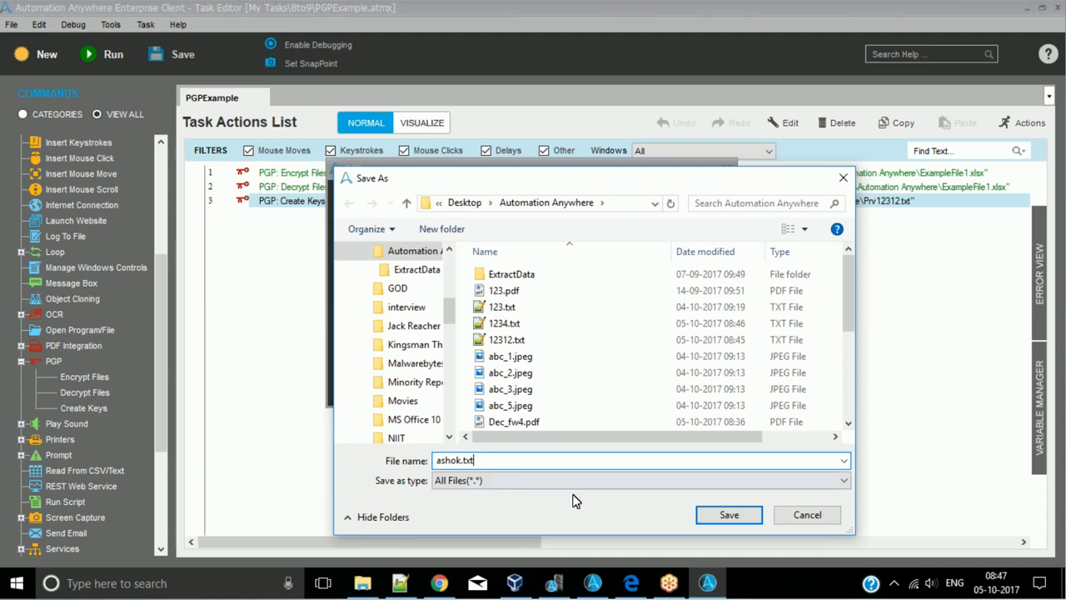
pyautogui.click(727, 515)
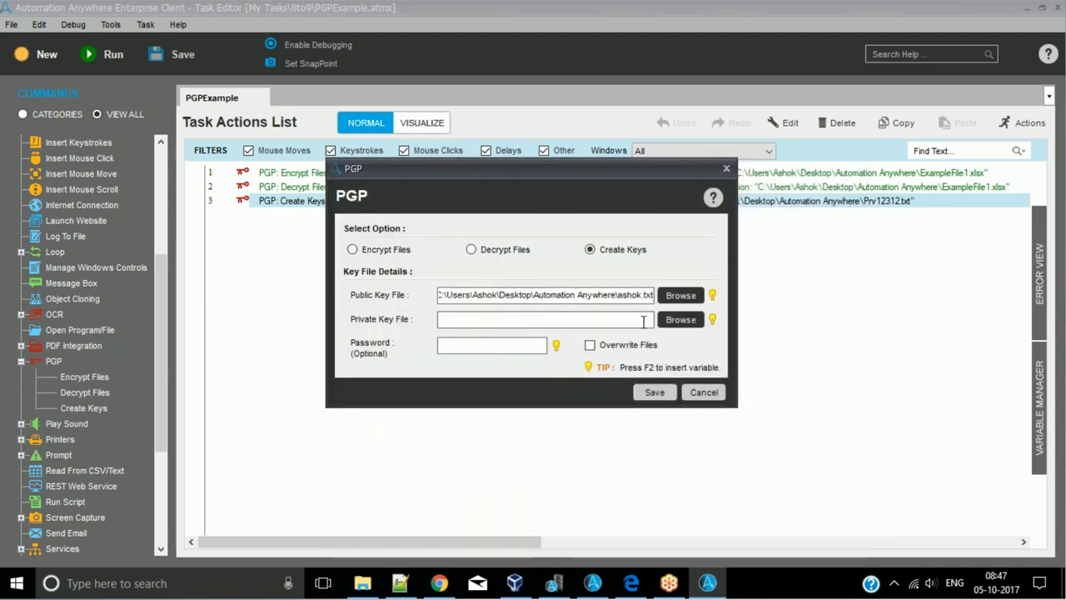
# - Copy the public key file path into the private key file field
pyautogui.tripleClick(632, 295)
pyautogui.hotkey('ctrl', 'c')
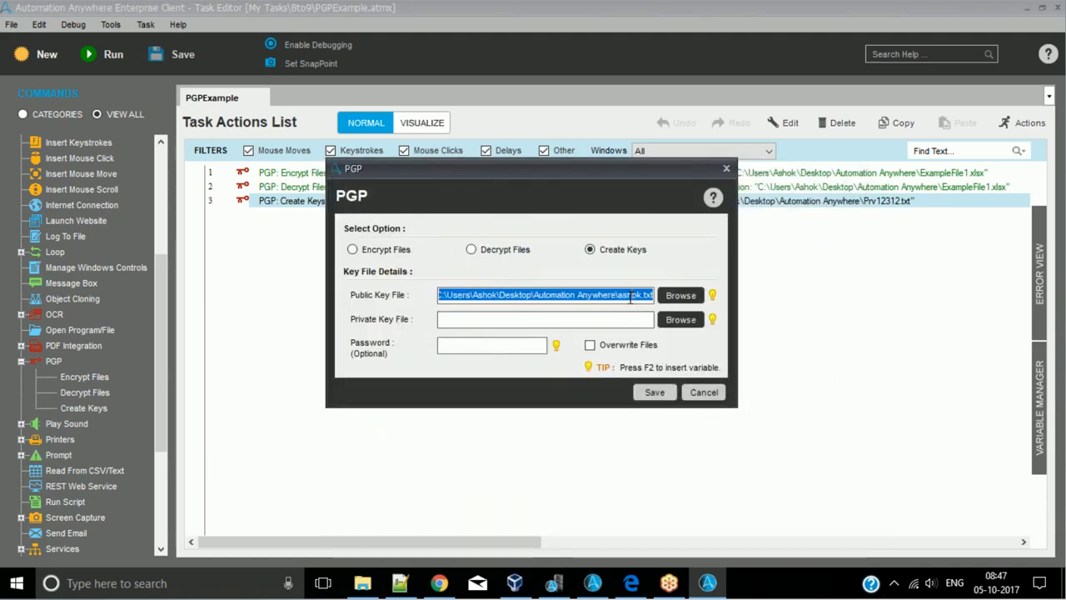
pyautogui.click(607, 319)
pyautogui.hotkey('ctrl', 'v')
# - Rename the key files in the paths as PublicKey_ashok.txt and Pri_ashok.txt, and save the action and the task
pyautogui.click(618, 295)
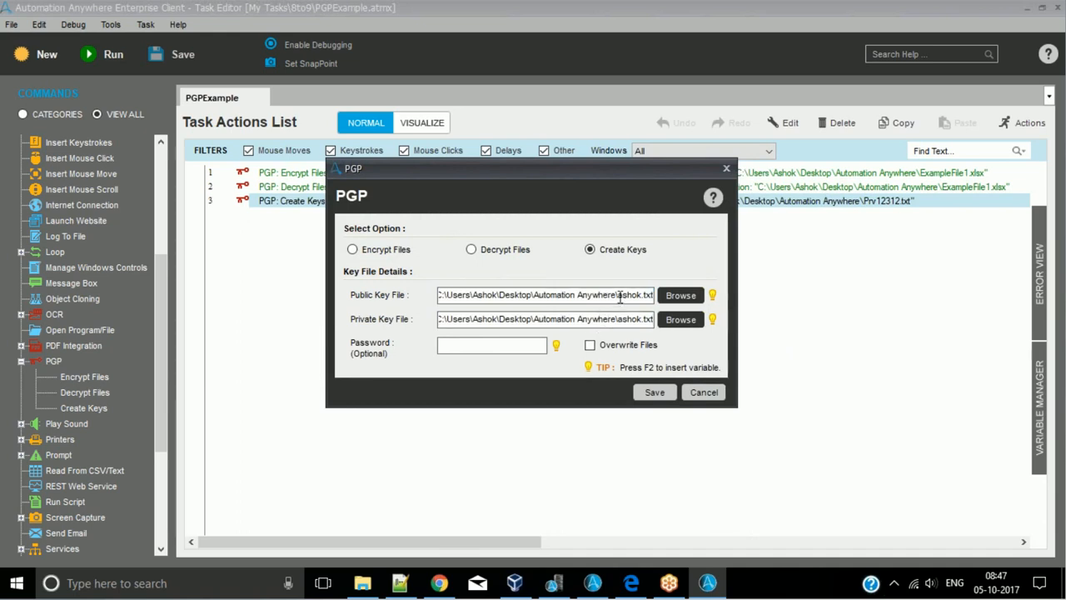
pyautogui.write('PublicKey_')
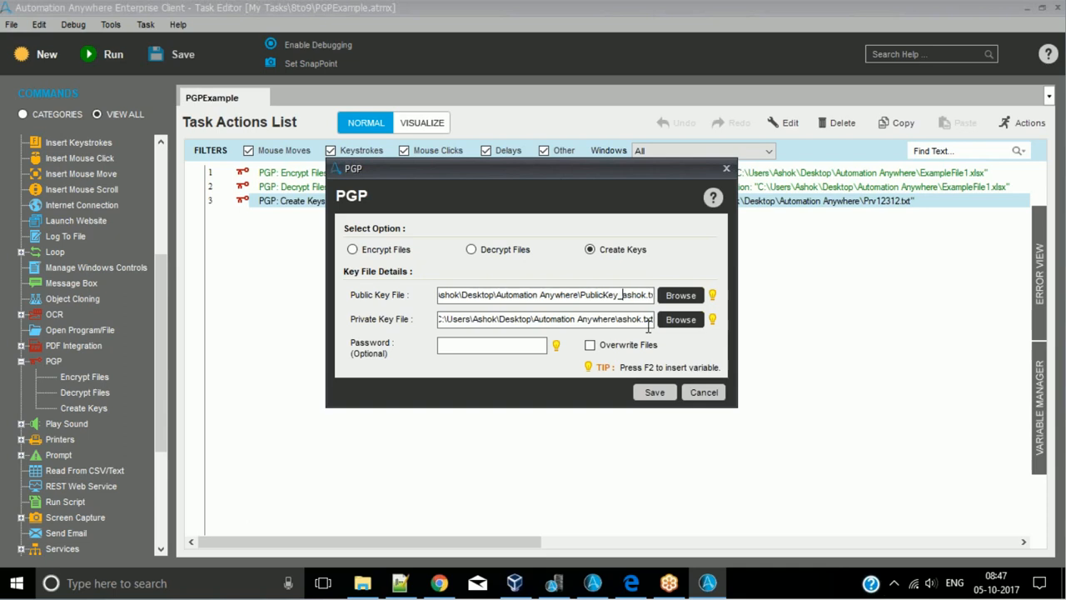
pyautogui.click(619, 319)
pyautogui.write('Pri')
pyautogui.write('v')
pyautogui.click(655, 391)
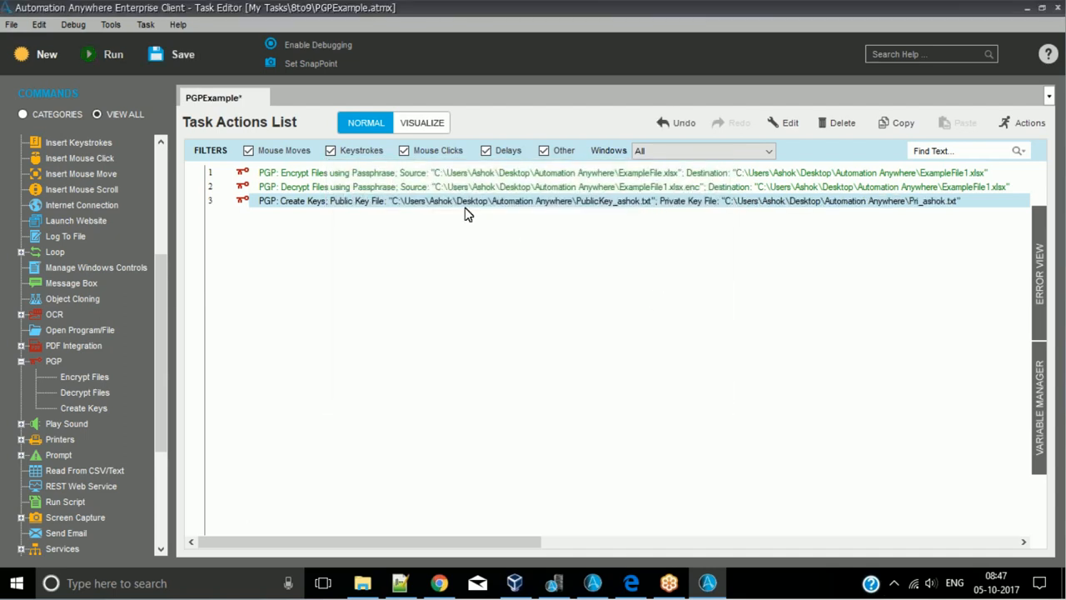
pyautogui.hotkey('ctrl', 's')
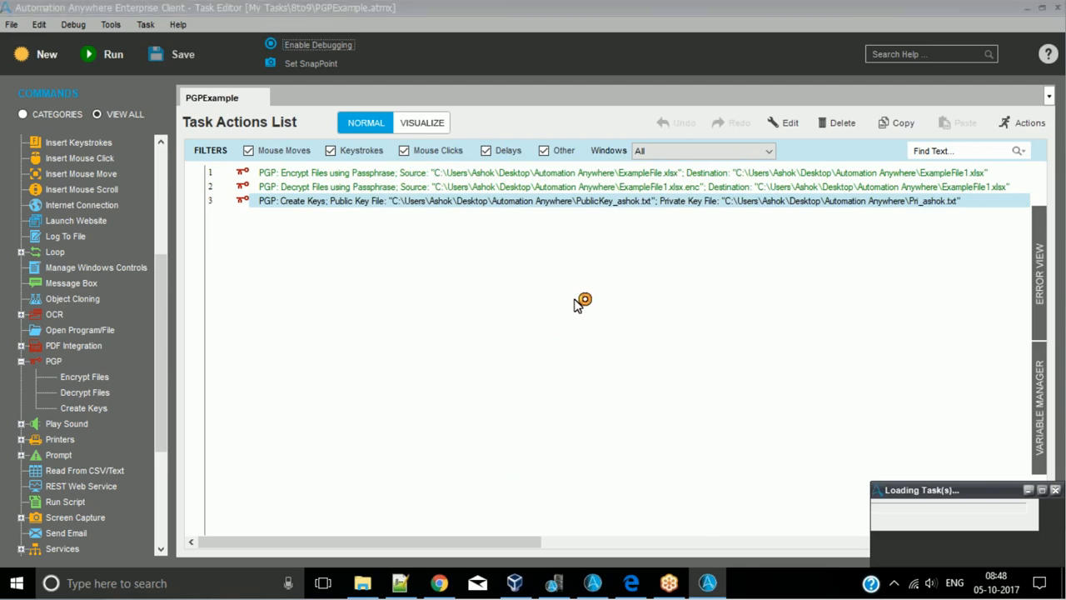
# - Switch to File Explorer, open Pri_ashok.txt and PublicKey_ashok.txt in Notepad++ to inspect the generated keys, and close both files
pyautogui.click(365, 583)
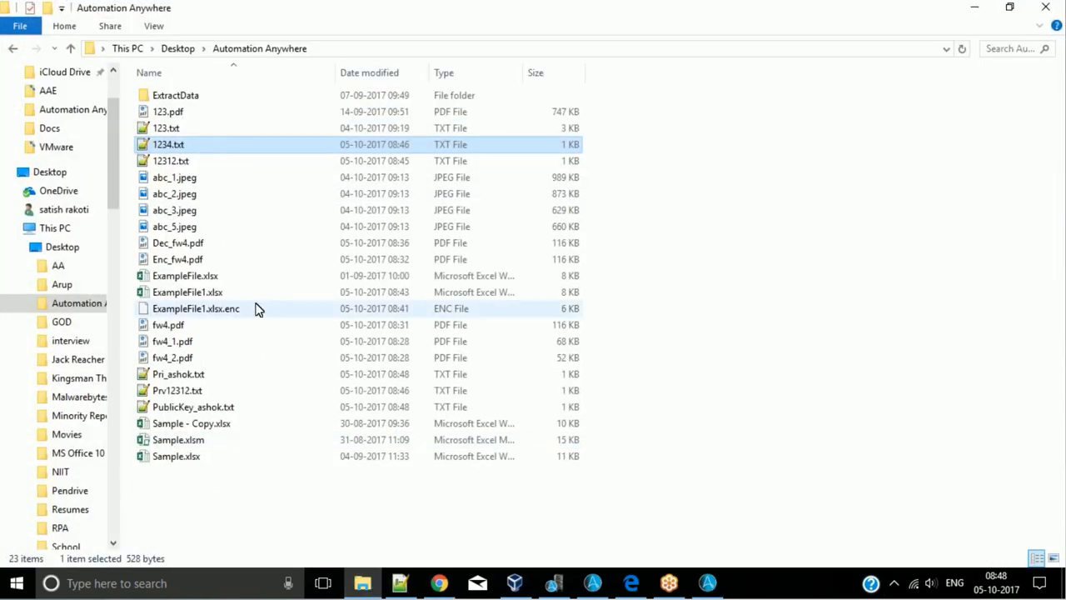
pyautogui.doubleClick(198, 376)
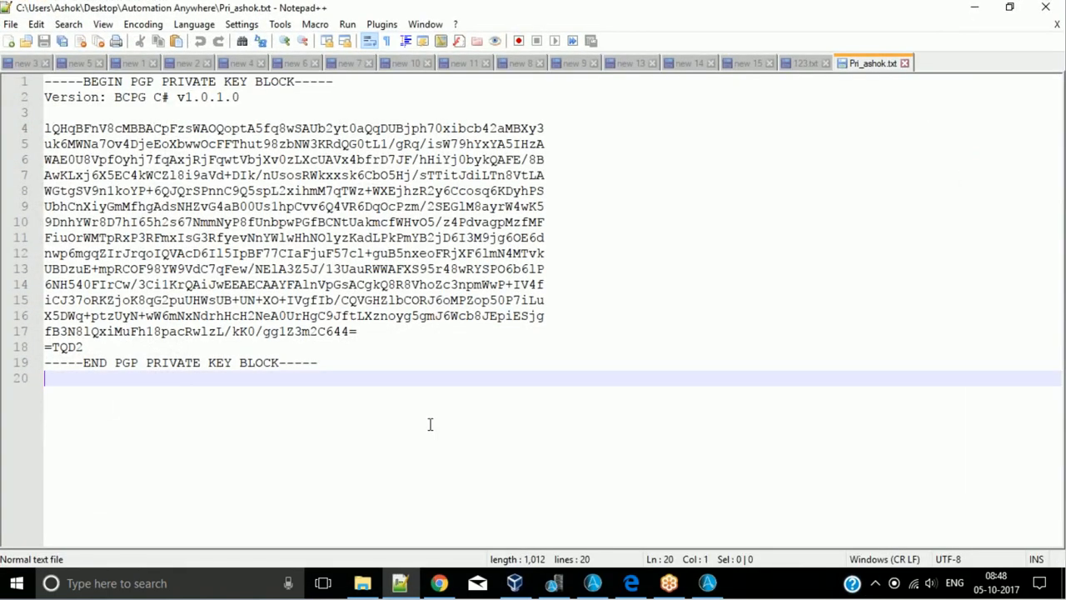
pyautogui.click(970, 12)
pyautogui.doubleClick(182, 408)
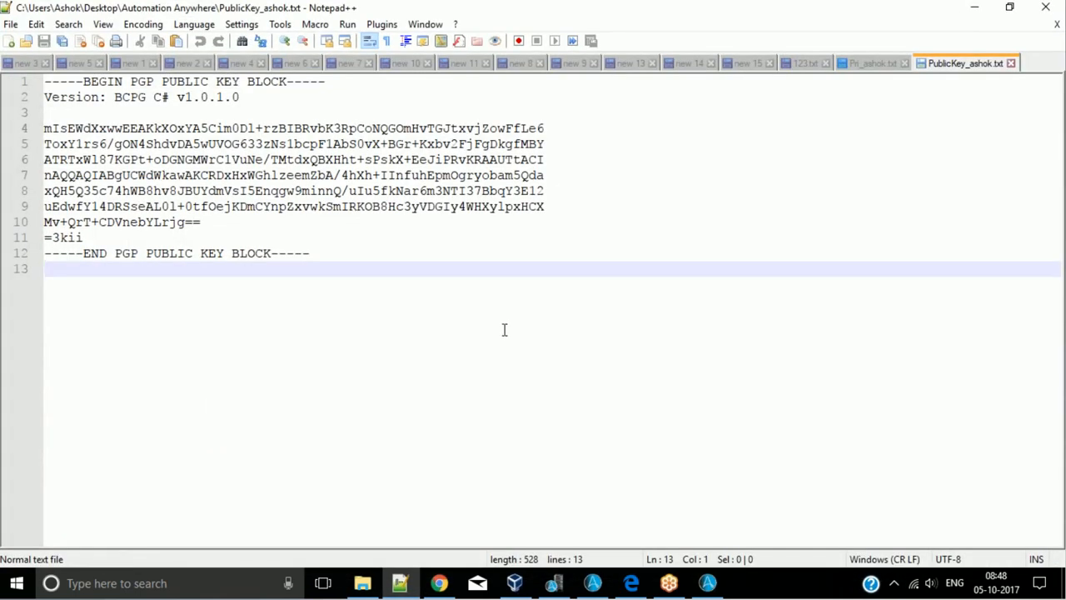
pyautogui.click(1011, 63)
pyautogui.click(904, 63)
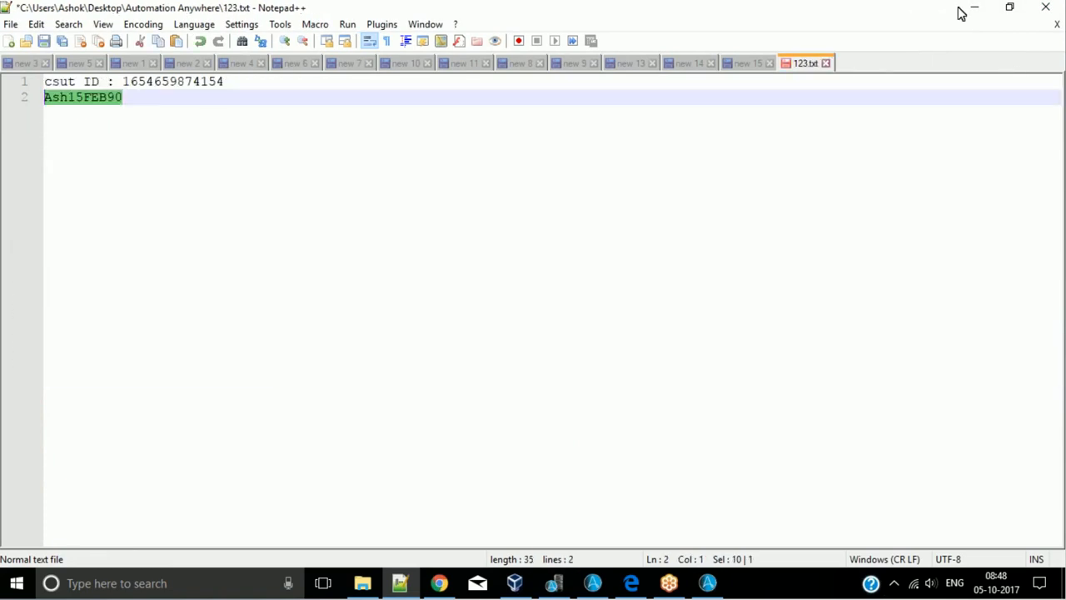
pyautogui.click(973, 8)
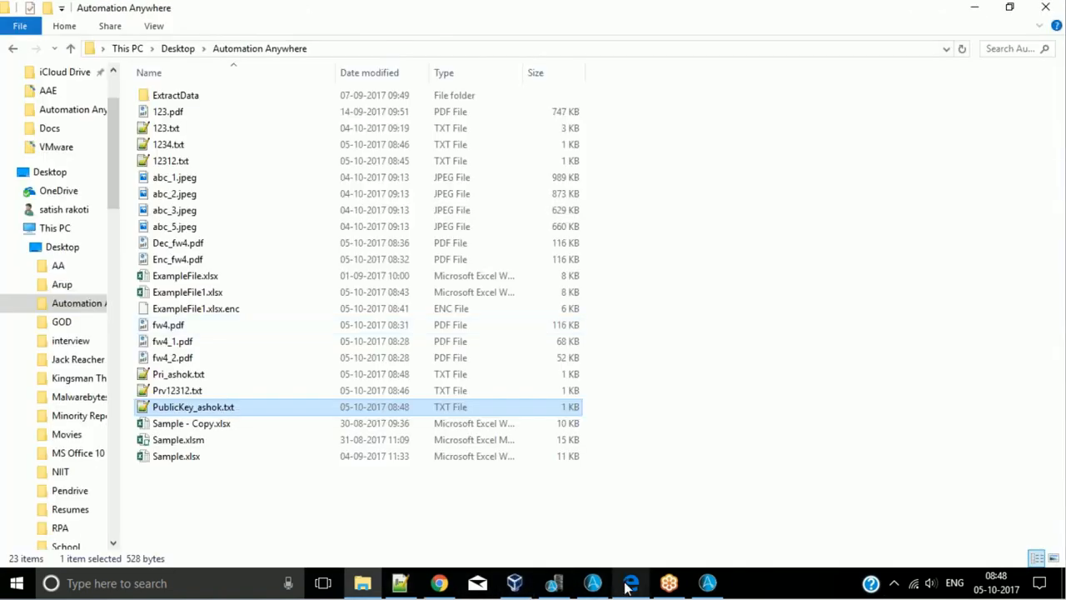
# - Return to the Task Editor, disable the Create Keys action on line 3, enable Encrypt Files on line 1 and save the task
pyautogui.click(708, 583)
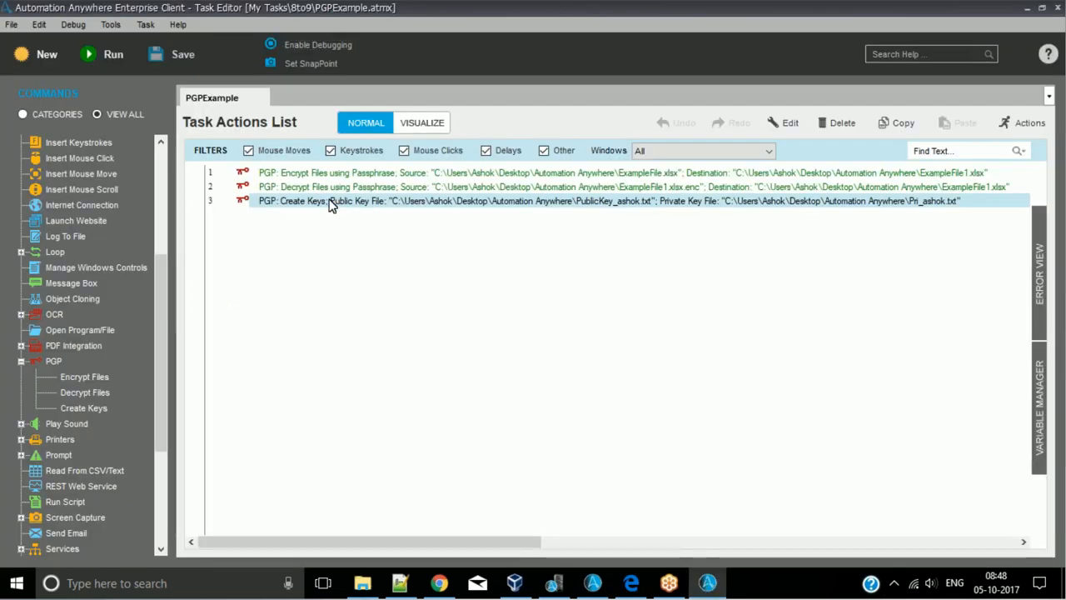
pyautogui.rightClick(333, 204)
pyautogui.click(358, 509)
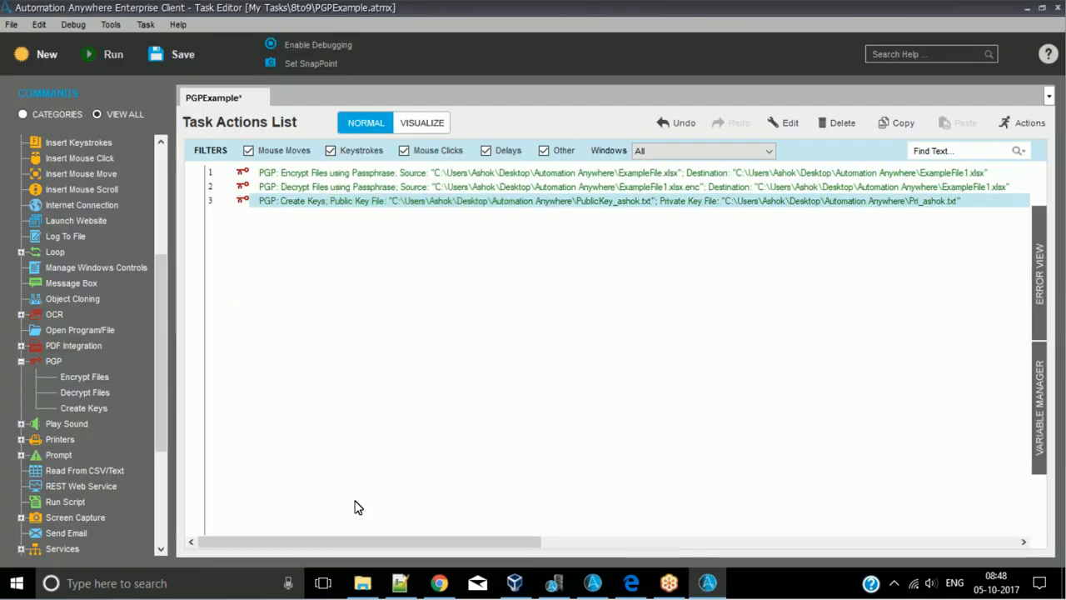
pyautogui.rightClick(295, 172)
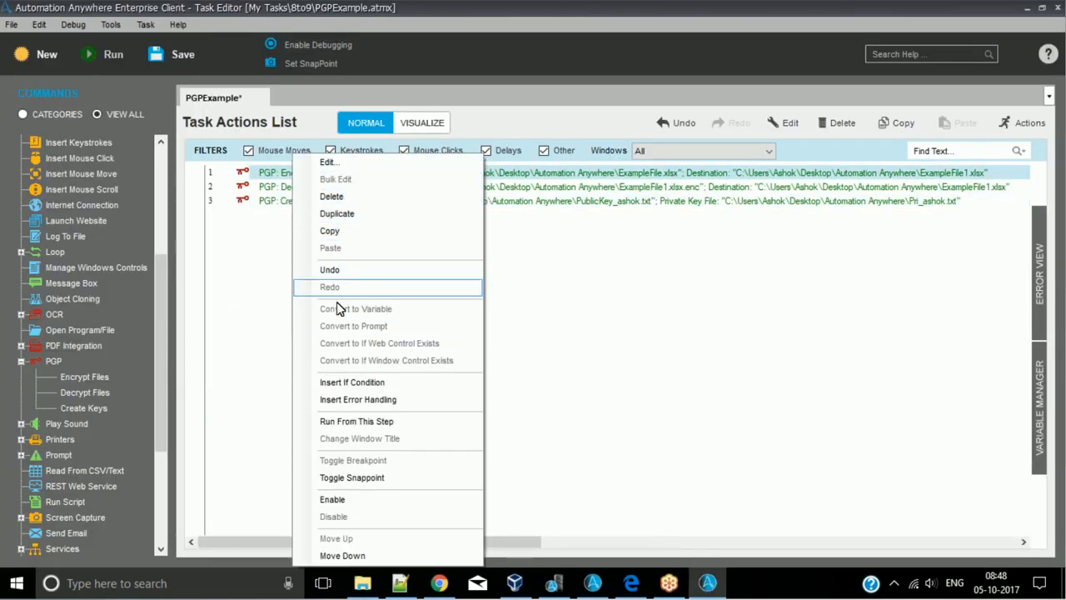
pyautogui.click(342, 505)
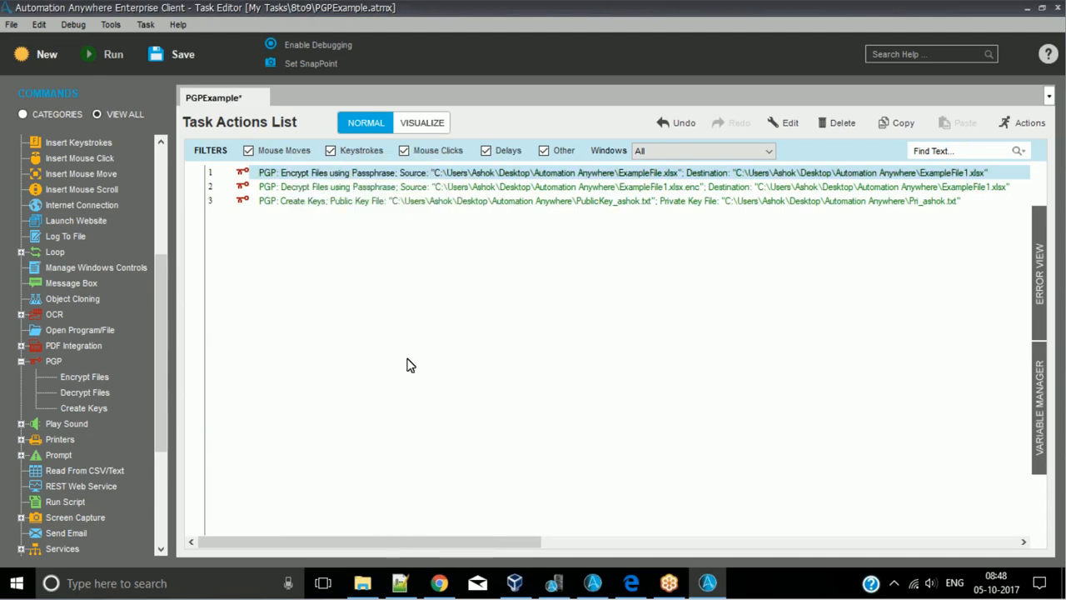
pyautogui.click(362, 203)
pyautogui.click(353, 178)
pyautogui.hotkey('ctrl', 's')
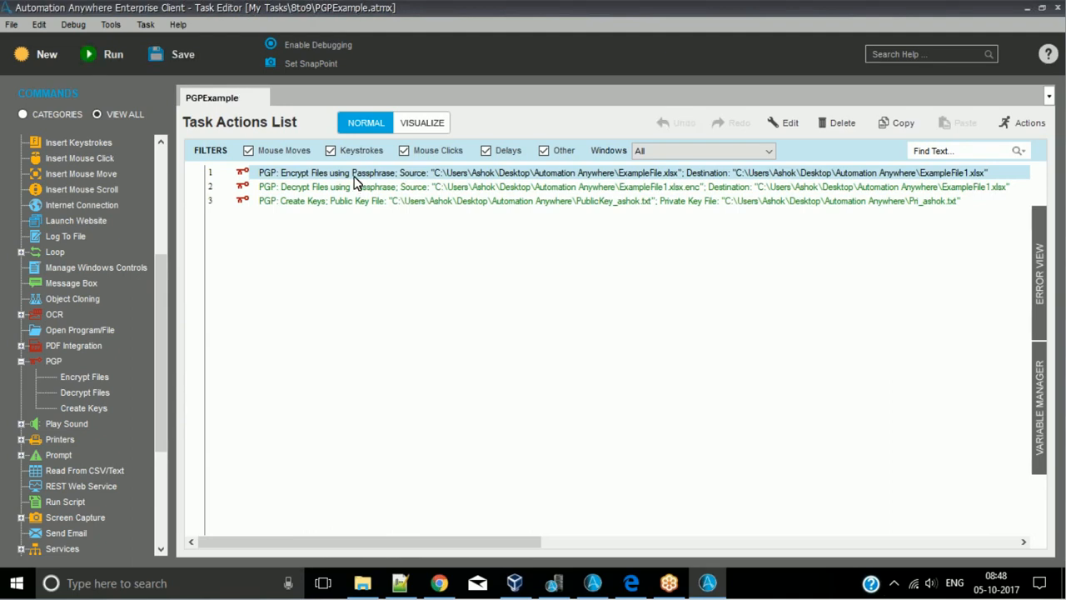
# - Set the Encrypt Files action on line 1 to use Public/Private Keys with PublicKey_ashok.txt as the public key file, and save it
pyautogui.doubleClick(353, 178)
pyautogui.click(557, 204)
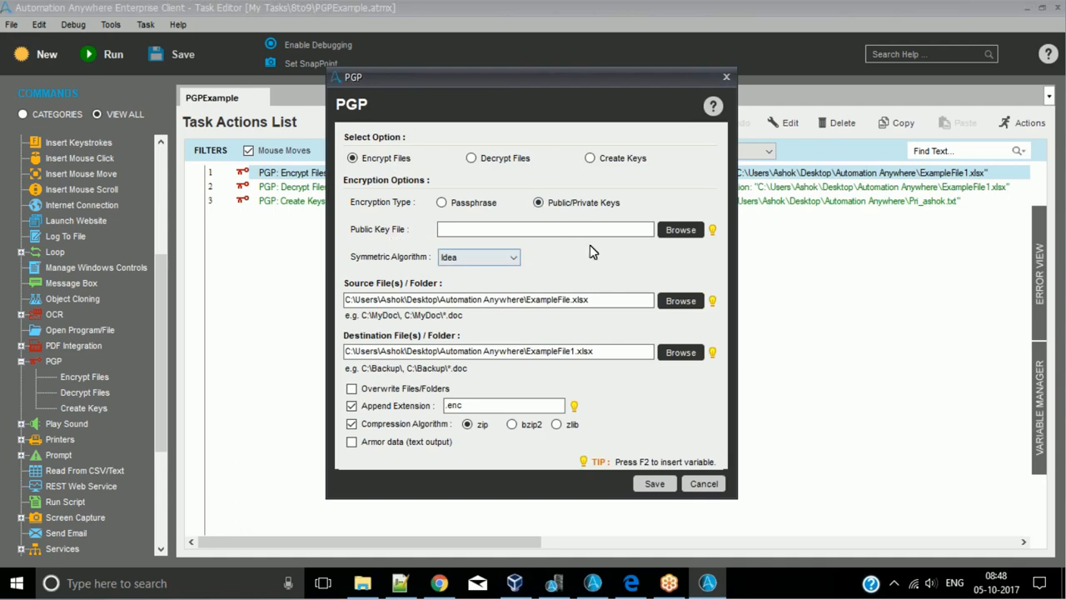
pyautogui.click(677, 234)
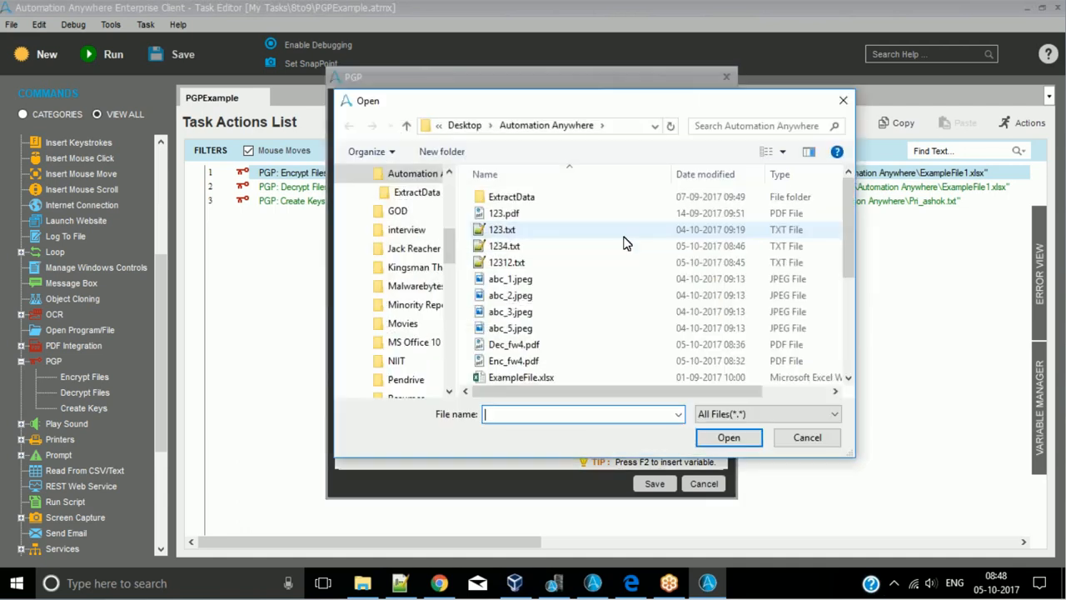
pyautogui.click(543, 316)
pyautogui.scroll(-4, 542, 322)
pyautogui.click(545, 327)
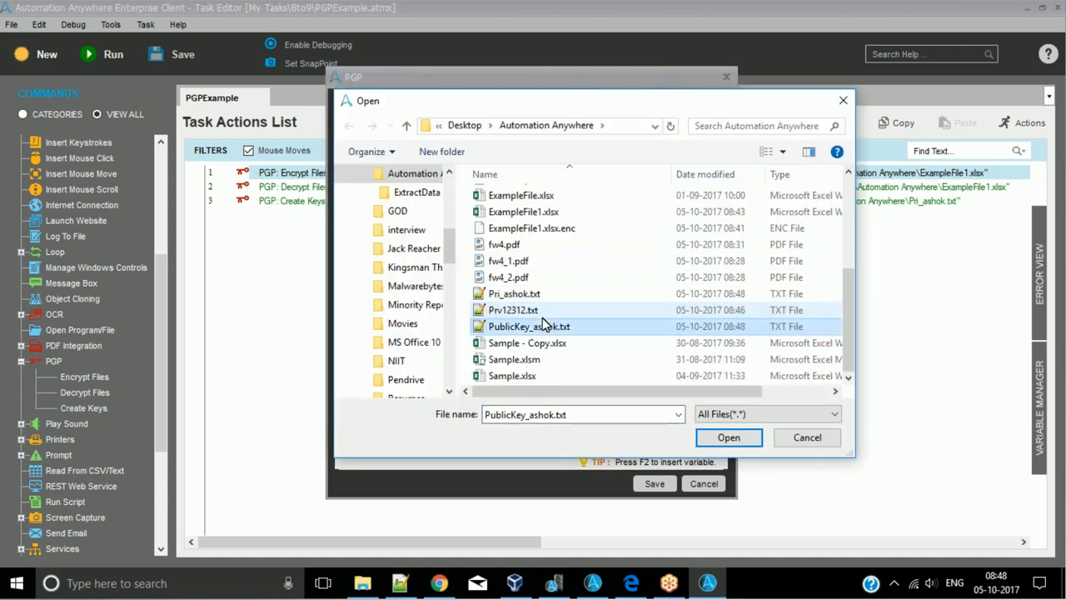
pyautogui.doubleClick(546, 327)
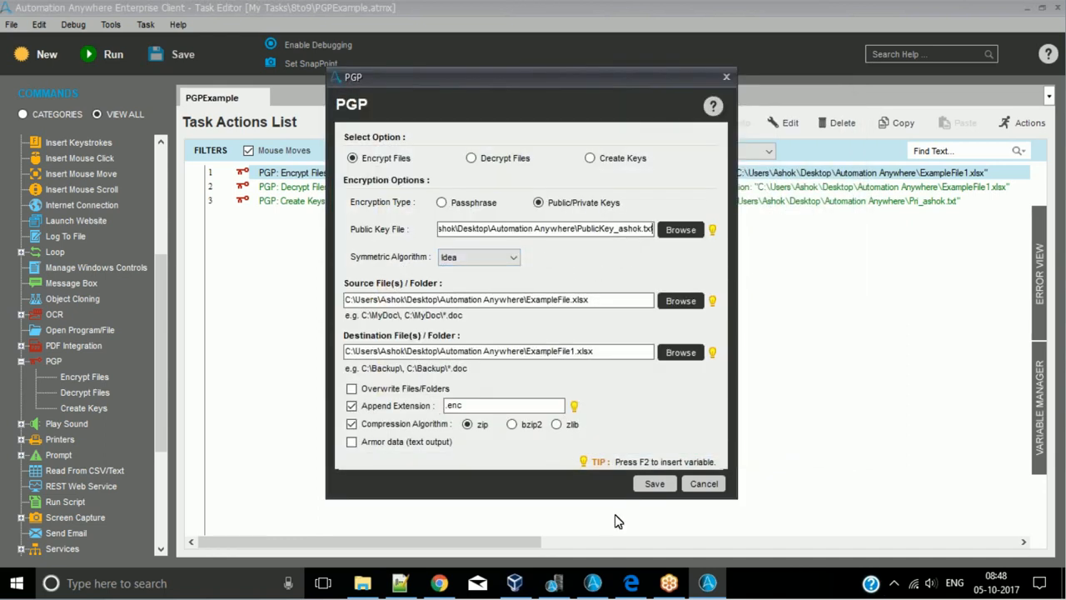
pyautogui.click(655, 483)
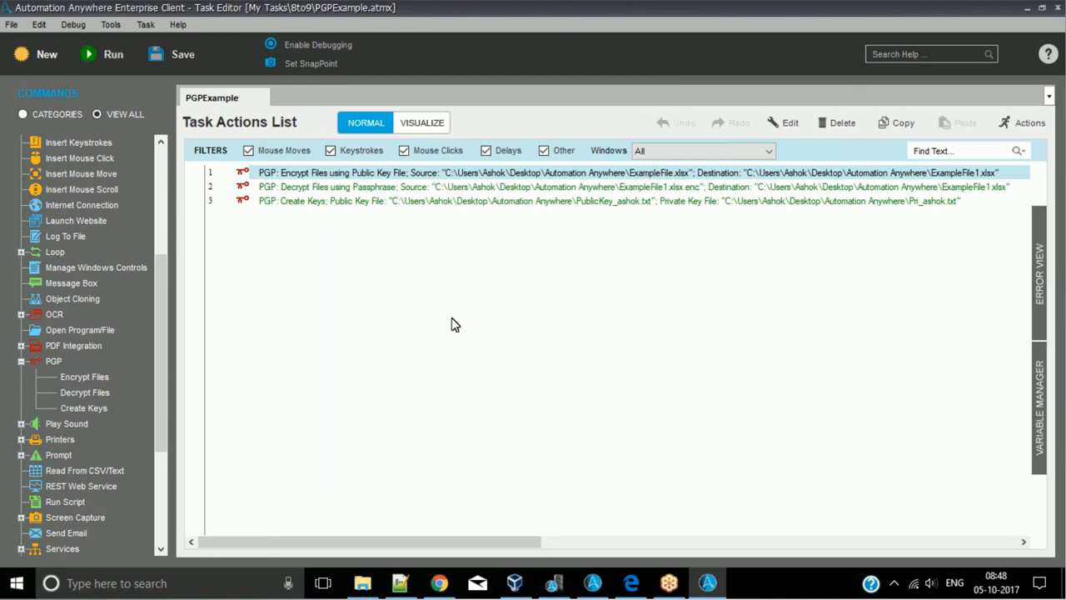
# - Switch to File Explorer and permanently delete the old ExampleFile1.xlsx.enc from the Automation Anywhere folder
pyautogui.click(363, 584)
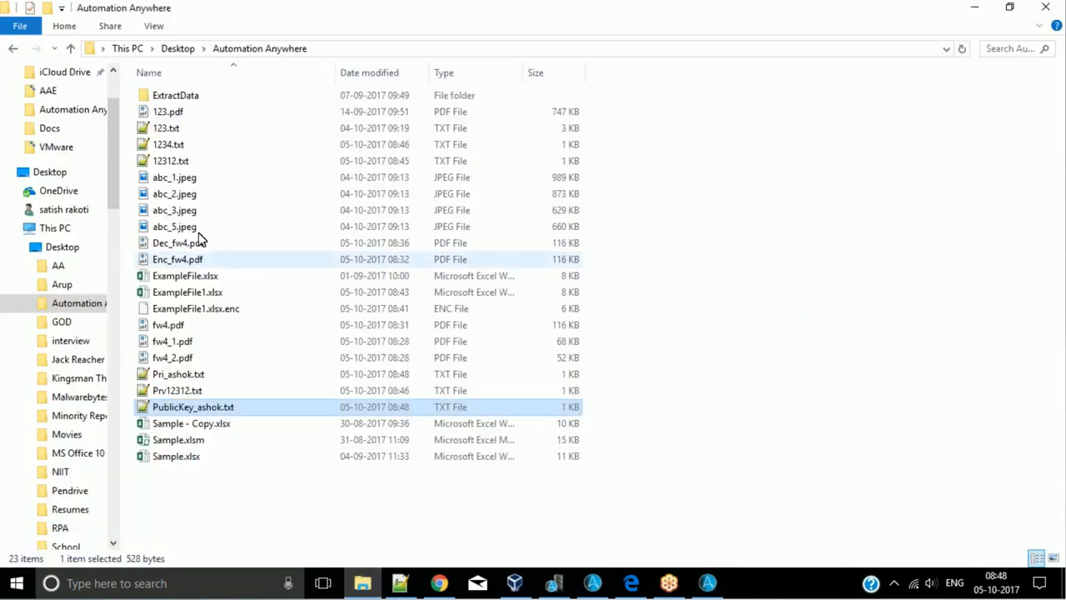
pyautogui.click(193, 315)
pyautogui.hotkey('shift', 'Delete')
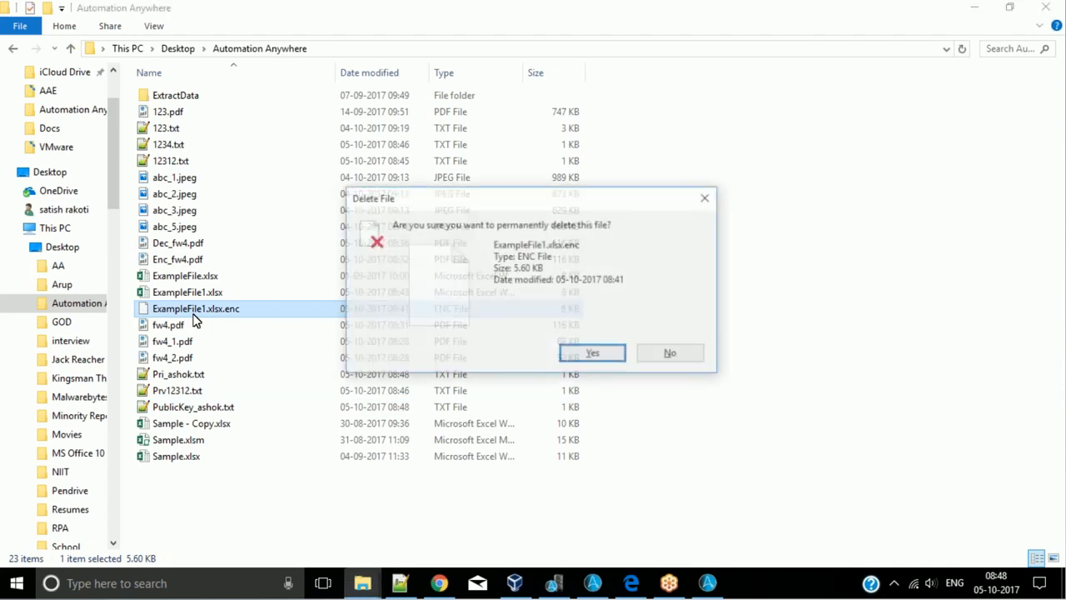
pyautogui.press('Return')
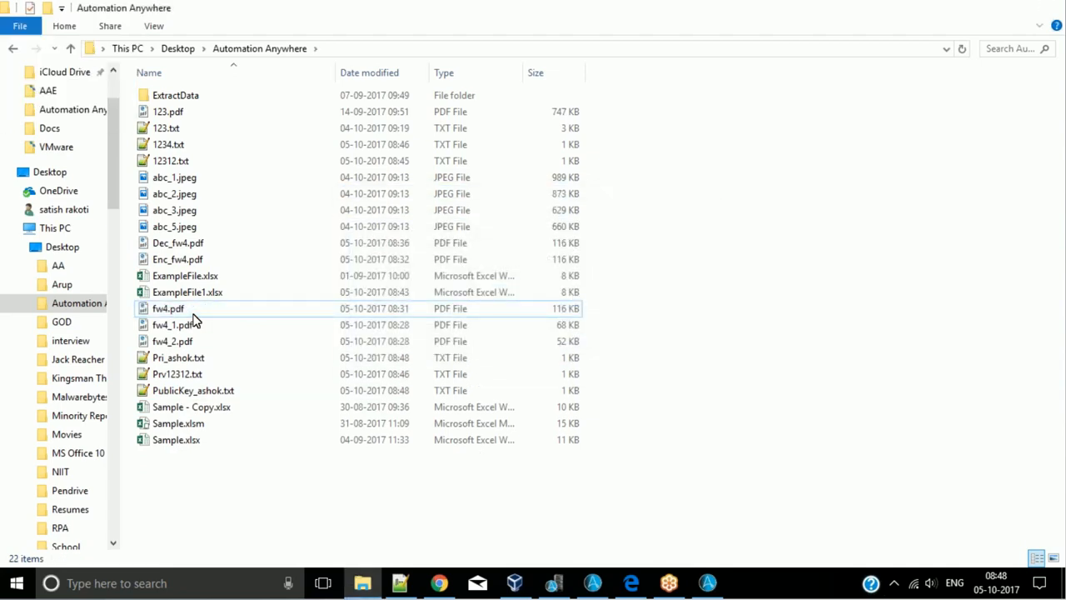
# - Return to the Task Editor, run the encryption task and check File Explorer for the newly generated ExampleFile1.xlsx.enc
pyautogui.hotkey('alt', 'Tab')
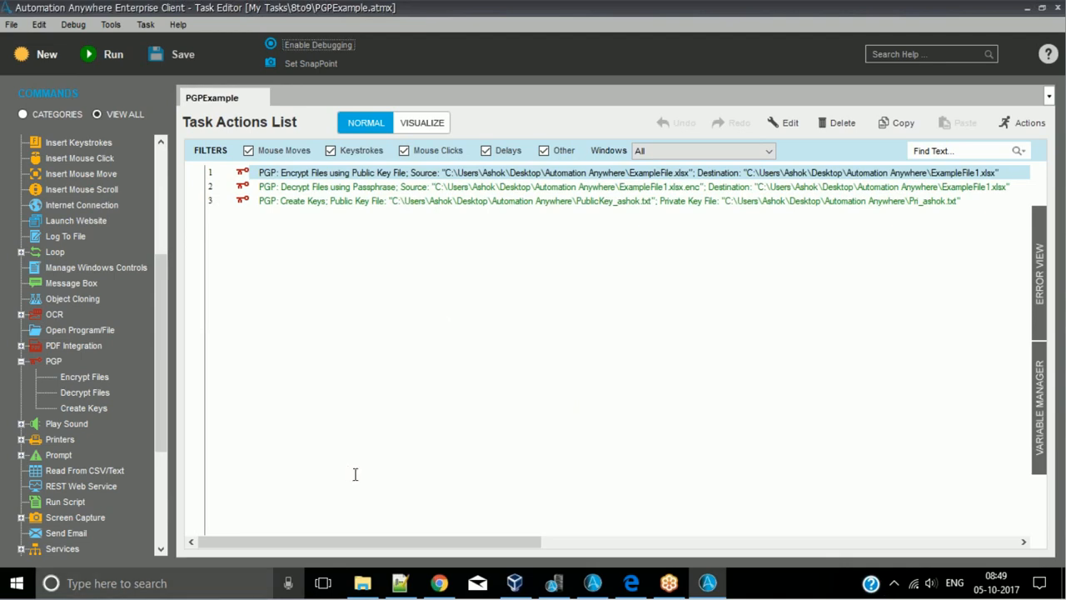
pyautogui.click(373, 580)
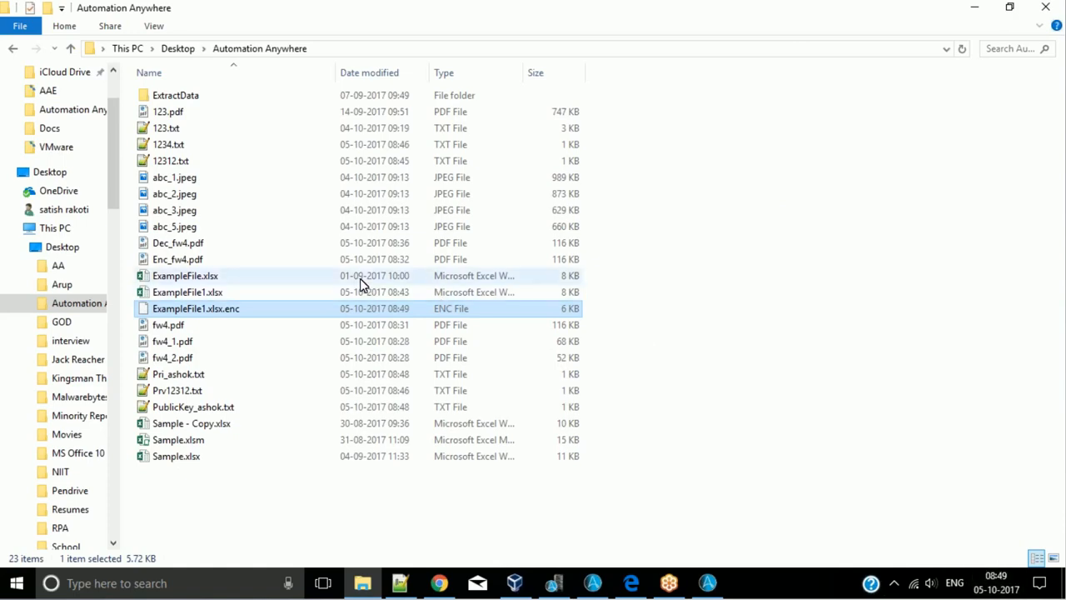
pyautogui.click(969, 10)
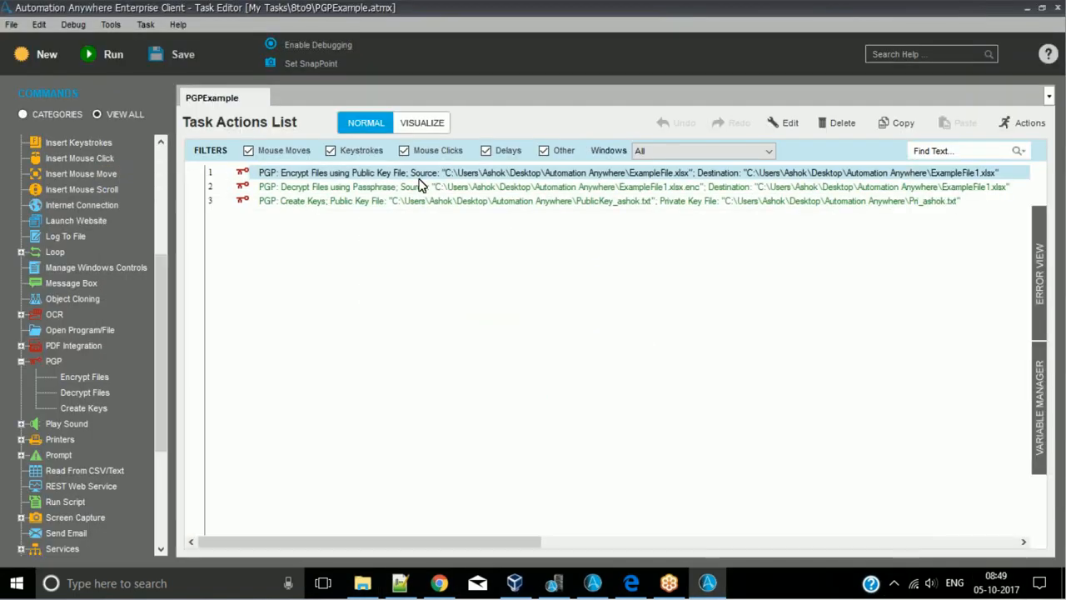
# - Disable the Encrypt Files action on line 1 and enable the Decrypt Files action on line 2
pyautogui.rightClick(420, 173)
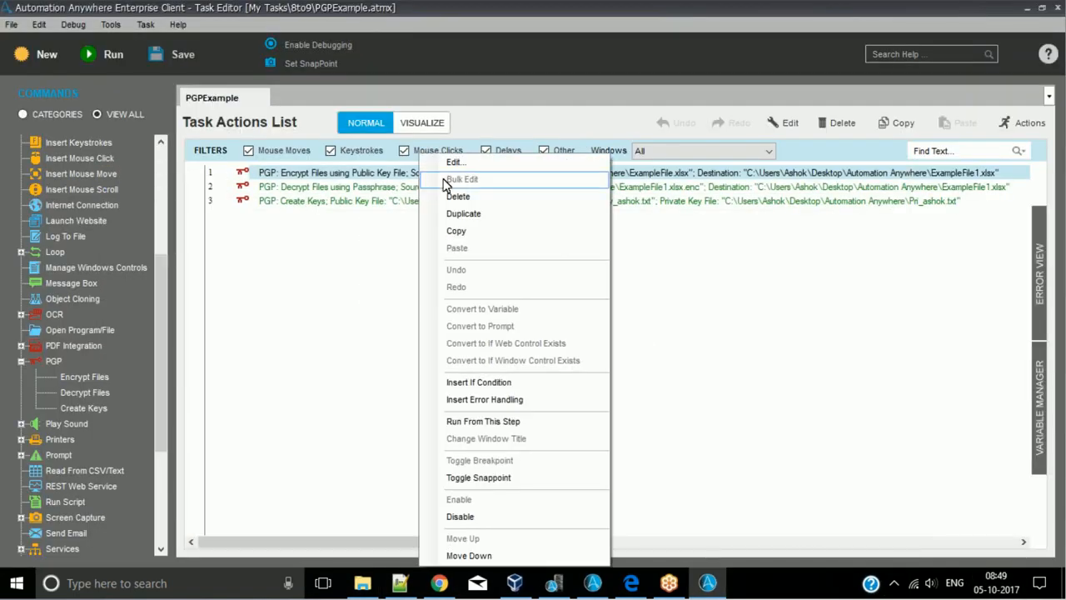
pyautogui.click(460, 517)
pyautogui.rightClick(361, 188)
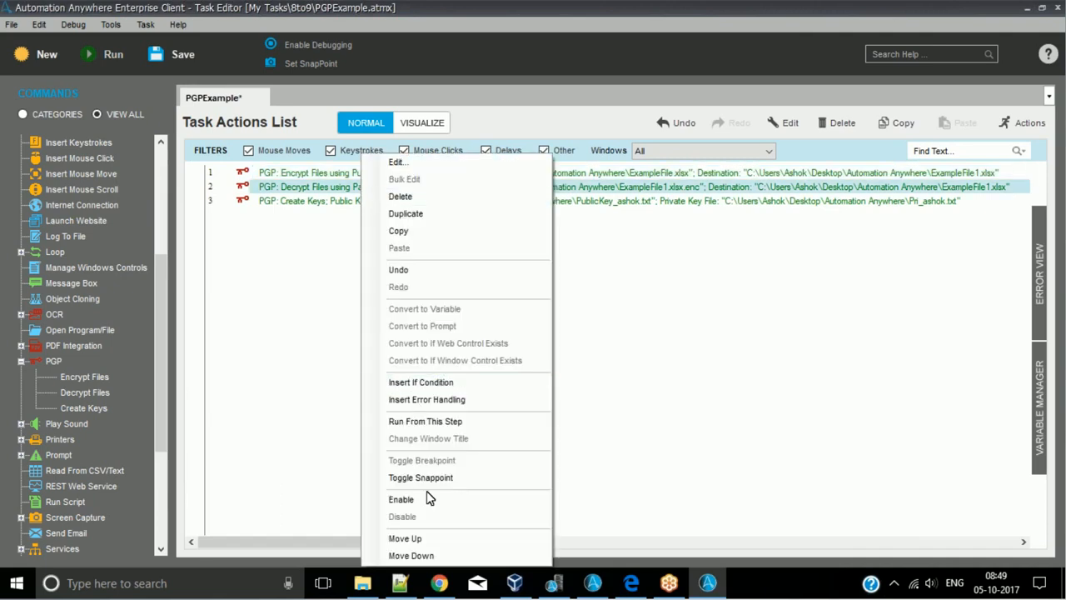
pyautogui.click(428, 499)
# - Set the Decrypt Files action on line 2 to use Public/Private Keys with Pri_ashok.txt as the private key file, and save it
pyautogui.doubleClick(395, 189)
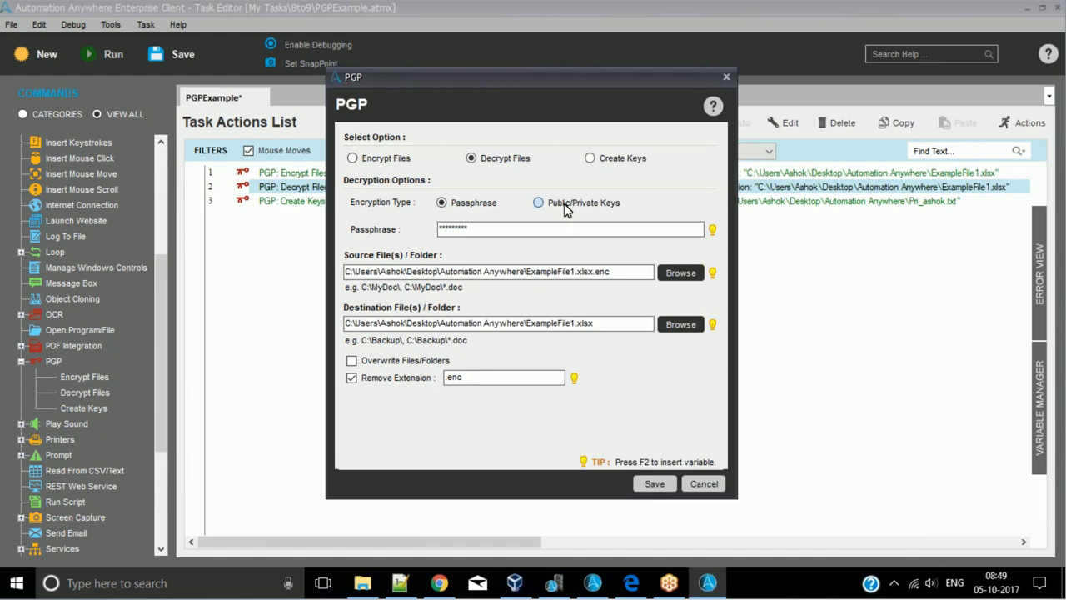
pyautogui.click(565, 203)
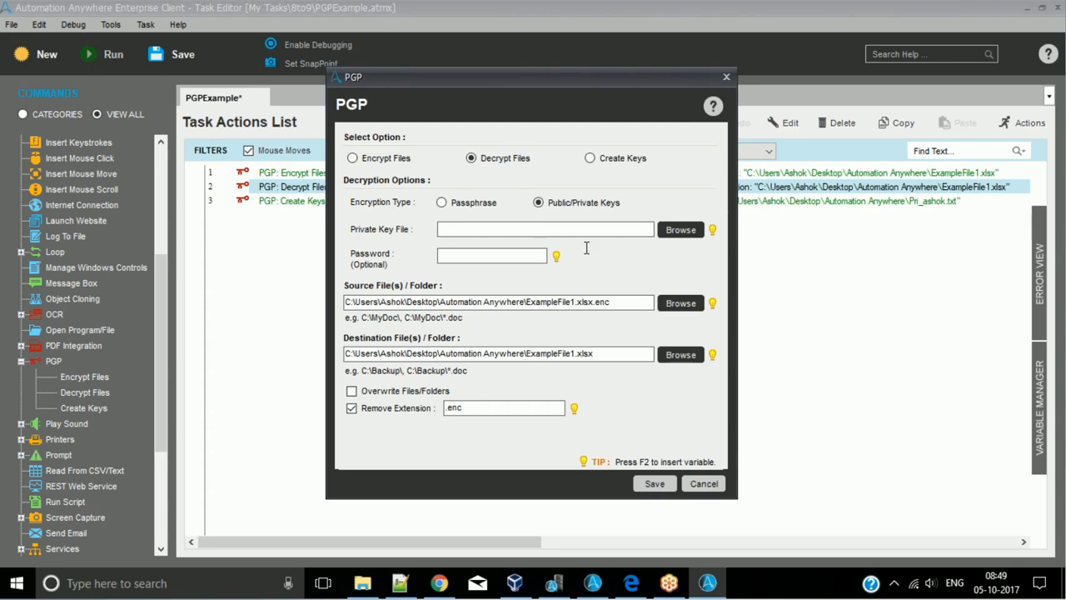
pyautogui.click(683, 232)
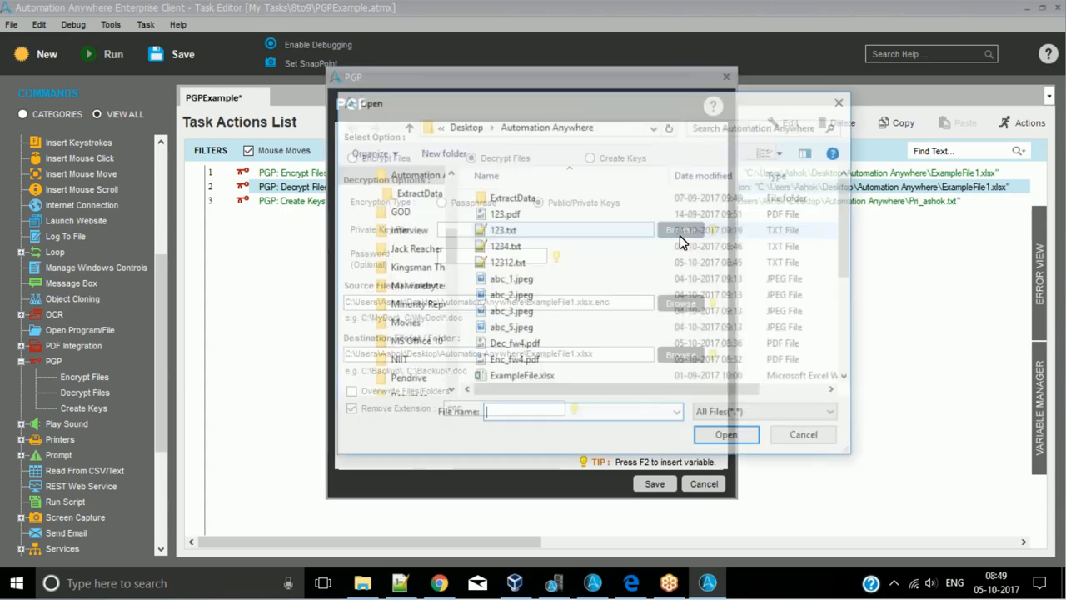
pyautogui.click(521, 375)
pyautogui.scroll(-1, 519, 286)
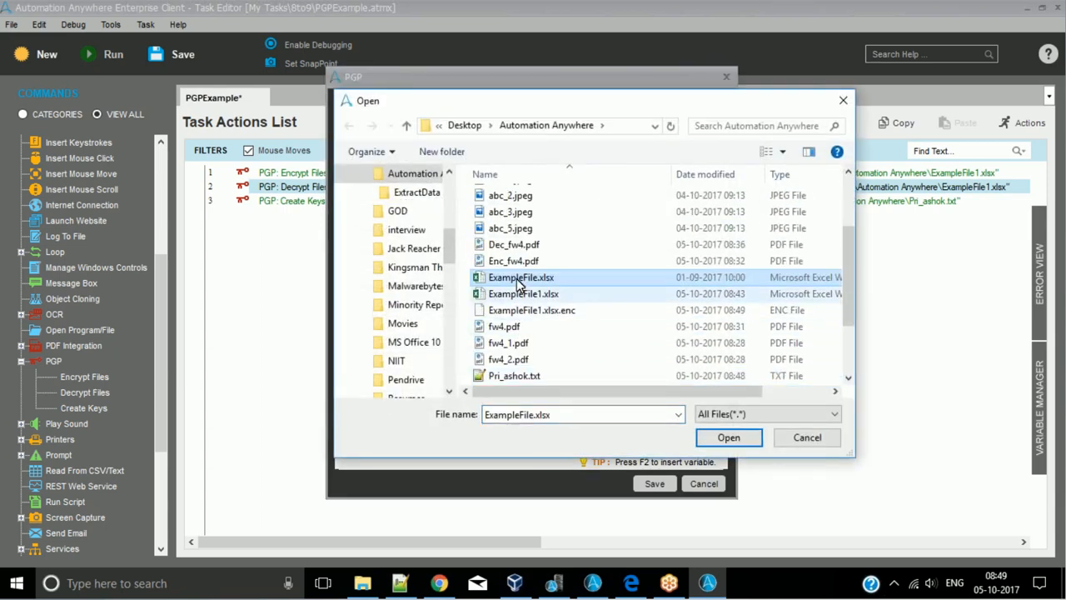
pyautogui.moveTo(590, 104); pyautogui.dragTo(514, 276)
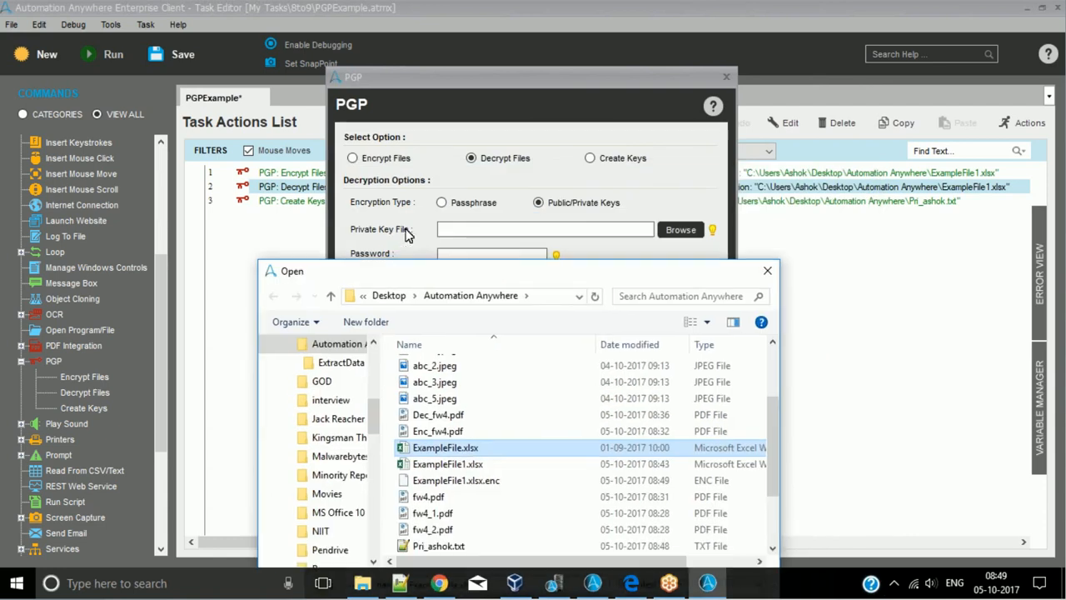
pyautogui.moveTo(428, 280); pyautogui.dragTo(482, 109)
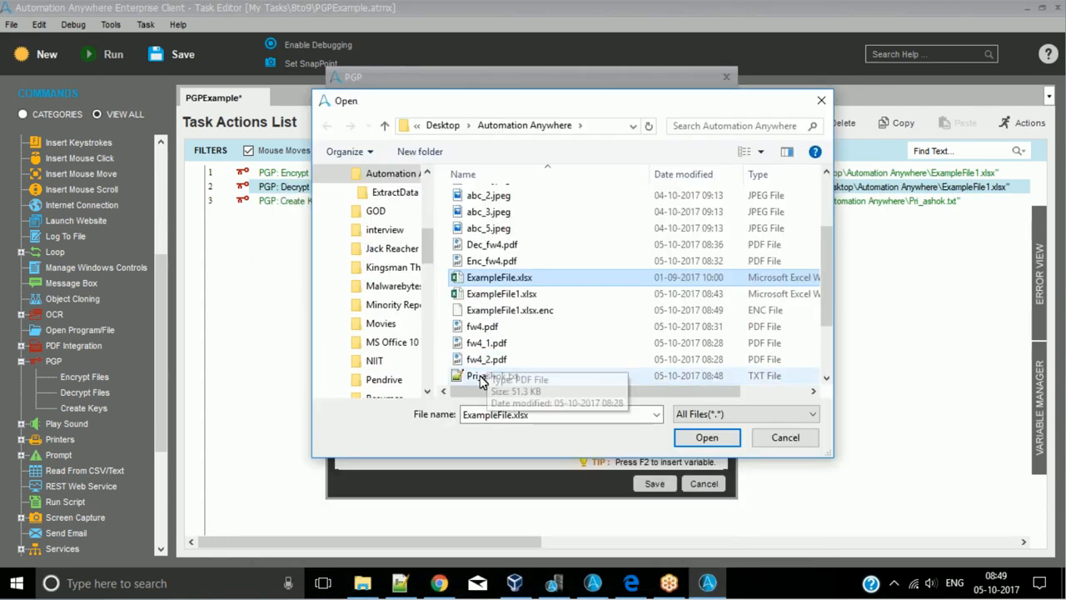
pyautogui.click(481, 376)
pyautogui.click(706, 437)
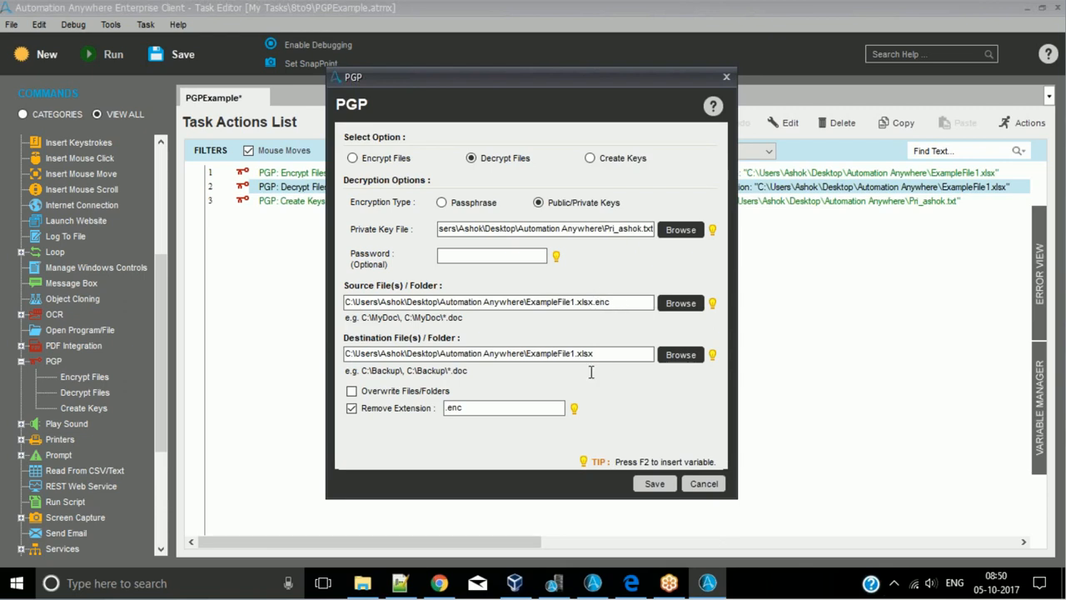
pyautogui.click(654, 484)
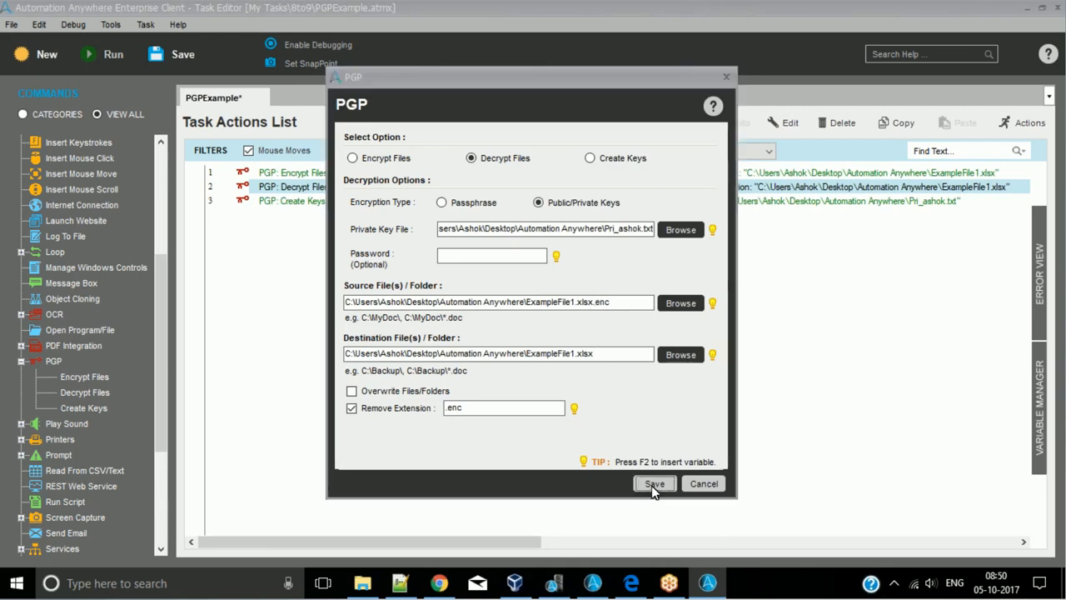
# - Switch to File Explorer, delete the existing ExampleFile1.xlsx and return to the Task Editor
pyautogui.click(363, 583)
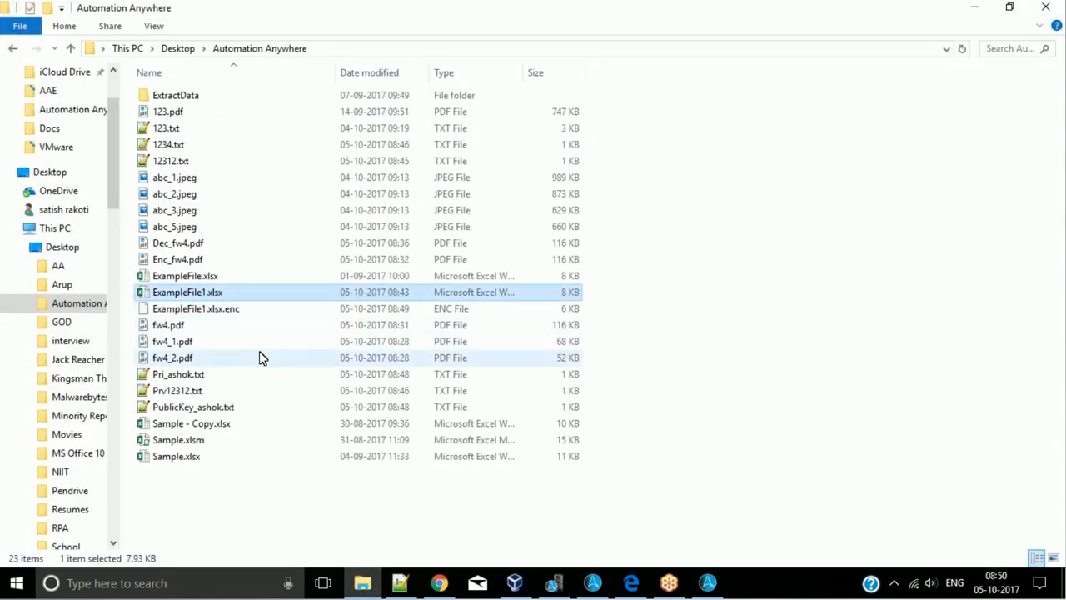
pyautogui.press('Delete')
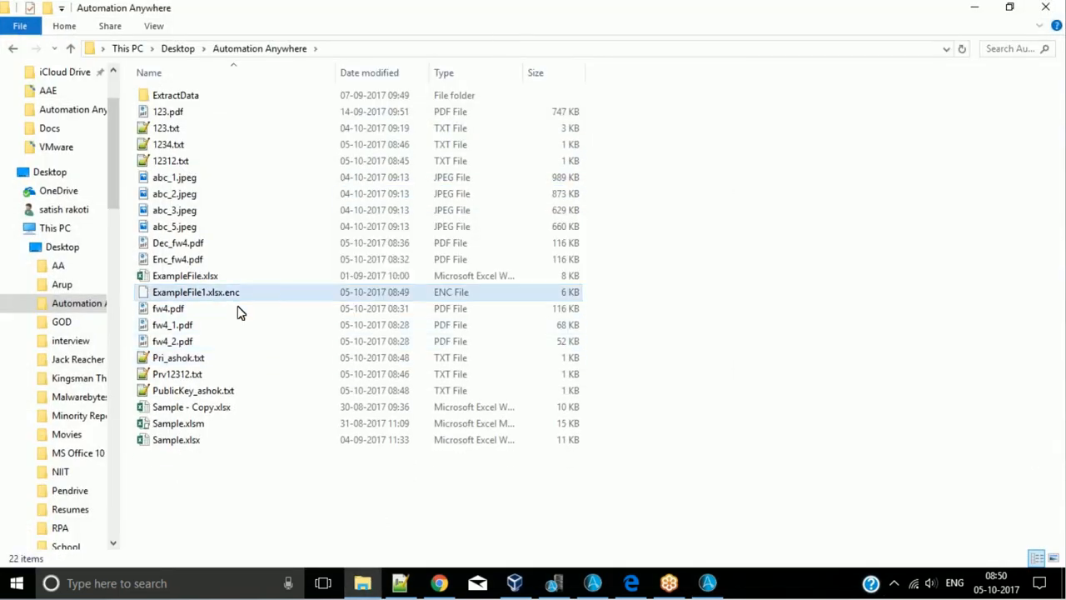
pyautogui.click(975, 13)
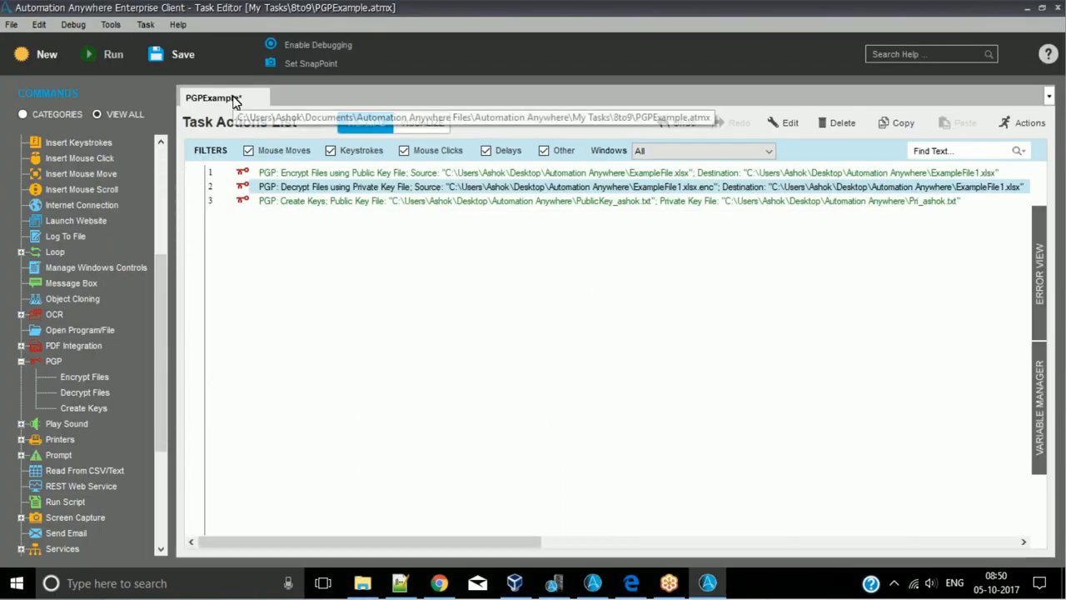
# - Save and run the decryption task, and locate the decrypted ExampleFile1.xlsx in File Explorer
pyautogui.click(90, 55)
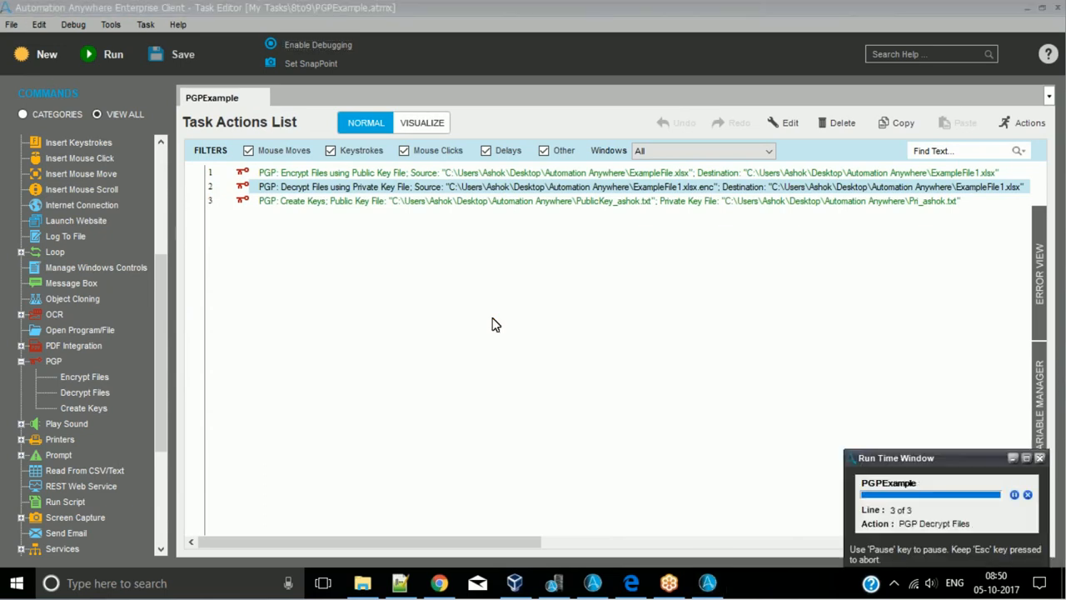
pyautogui.click(364, 585)
pyautogui.click(185, 292)
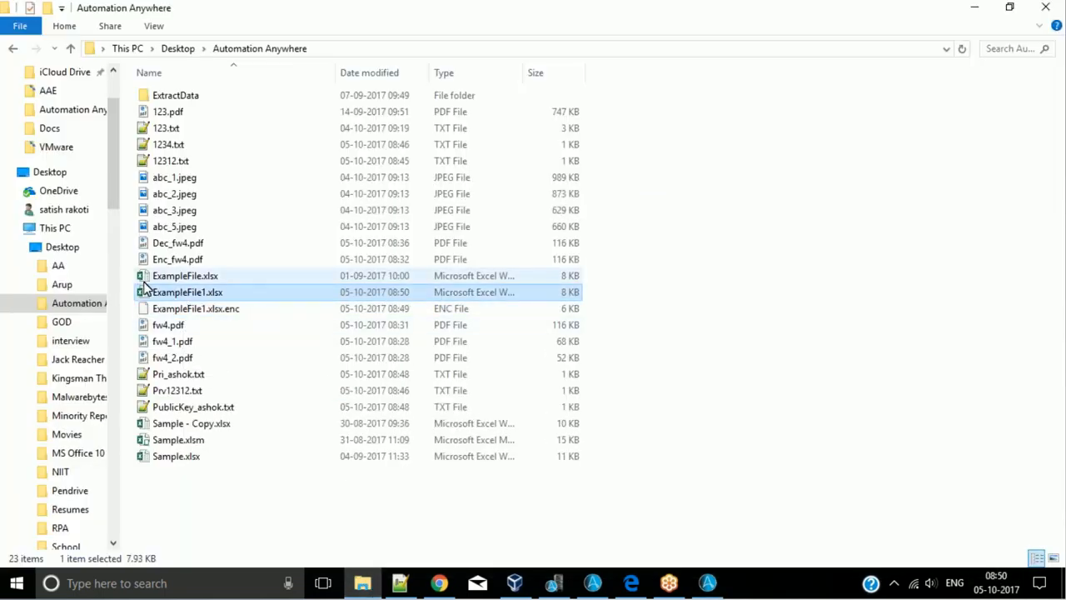
# - Open ExampleFile1.xlsx in Excel to check its decrypted contents, close it and return to the Task Editor
pyautogui.doubleClick(185, 296)
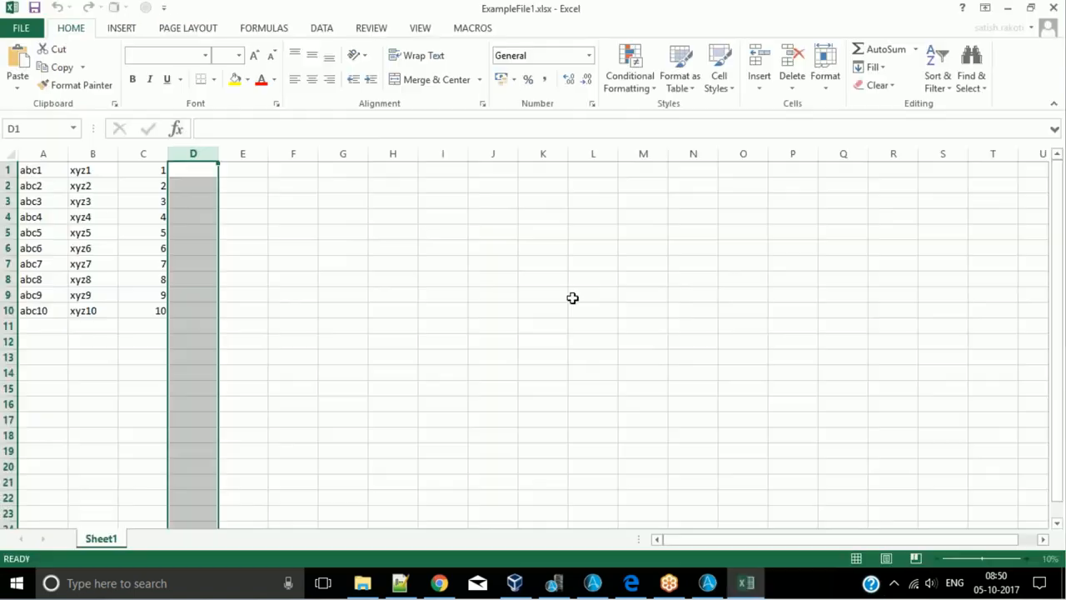
pyautogui.click(60, 172)
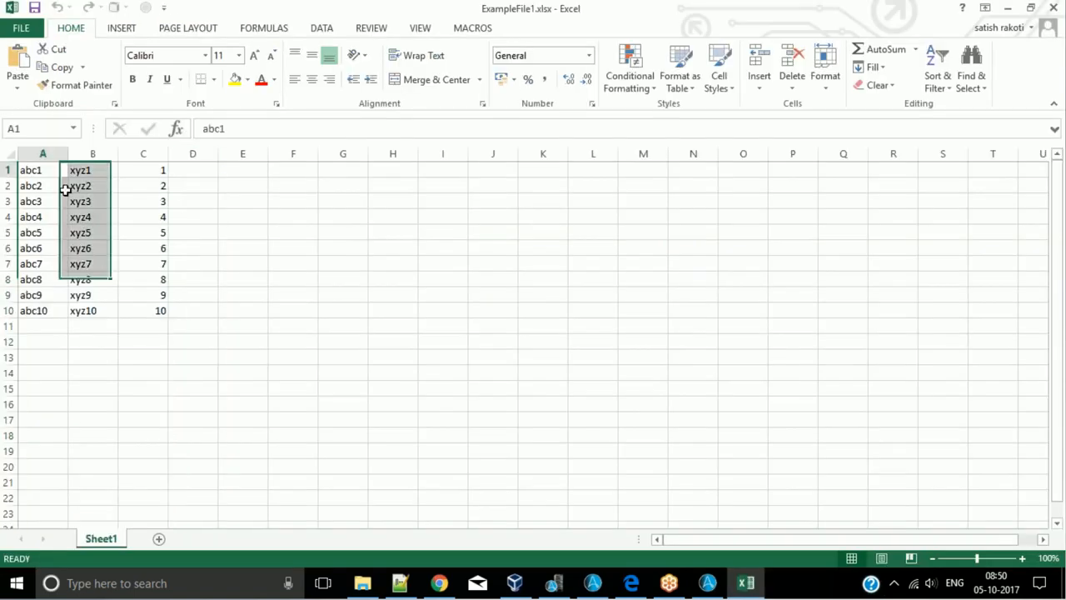
pyautogui.click(1051, 10)
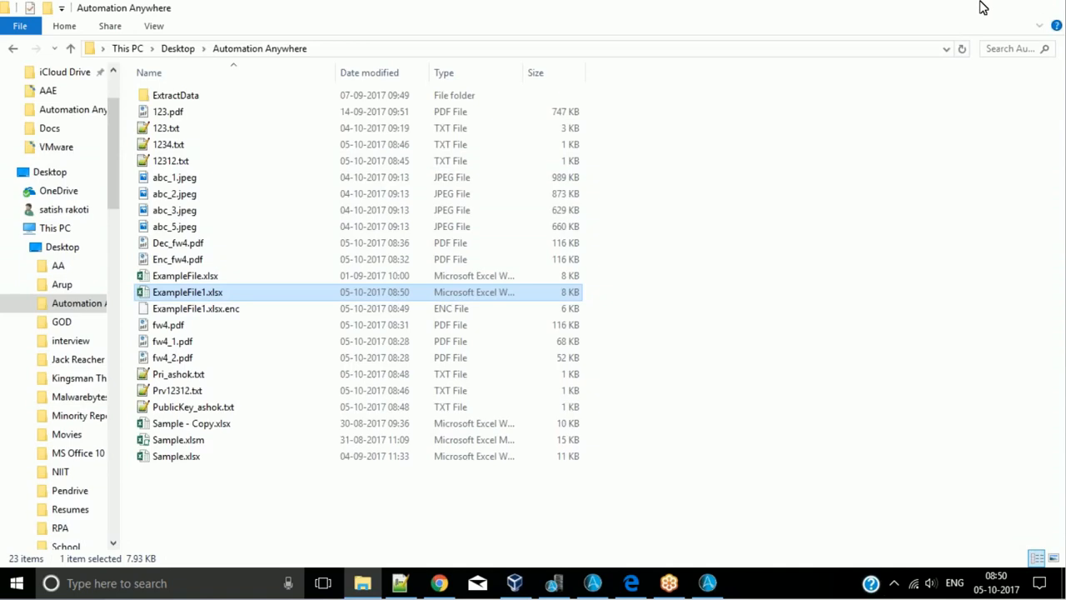
pyautogui.click(982, 7)
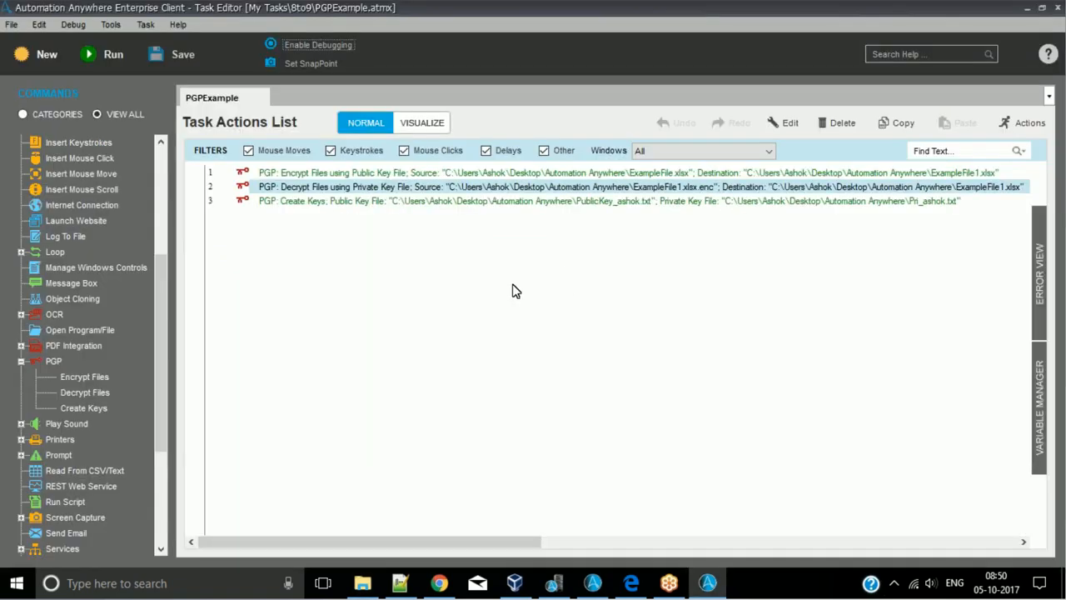
# - Open the Create Keys action on line 3 and review its public and private key file paths
pyautogui.doubleClick(457, 205)
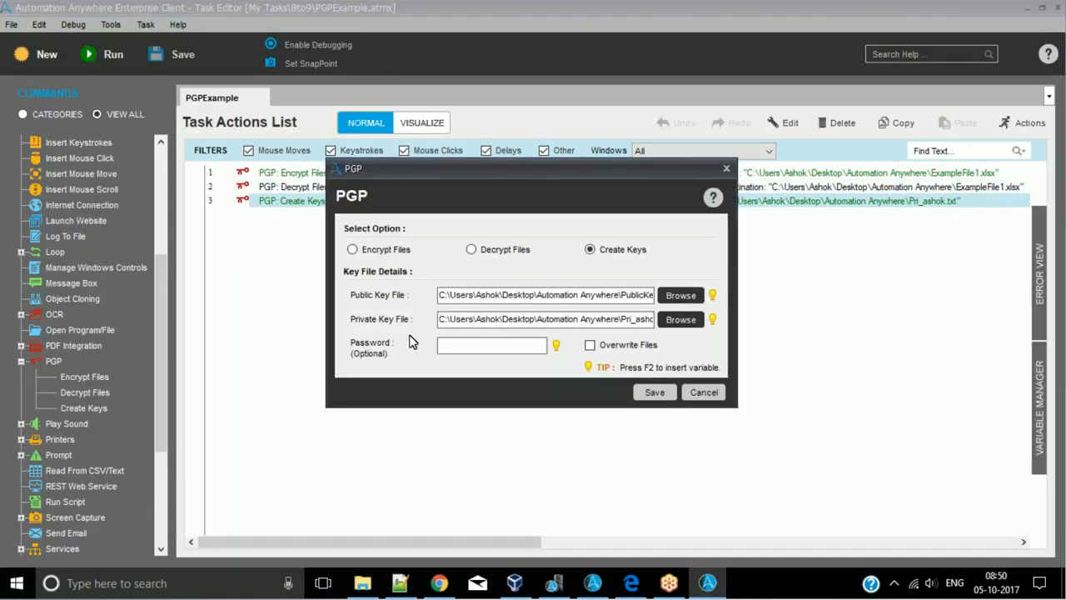
pyautogui.click(500, 291)
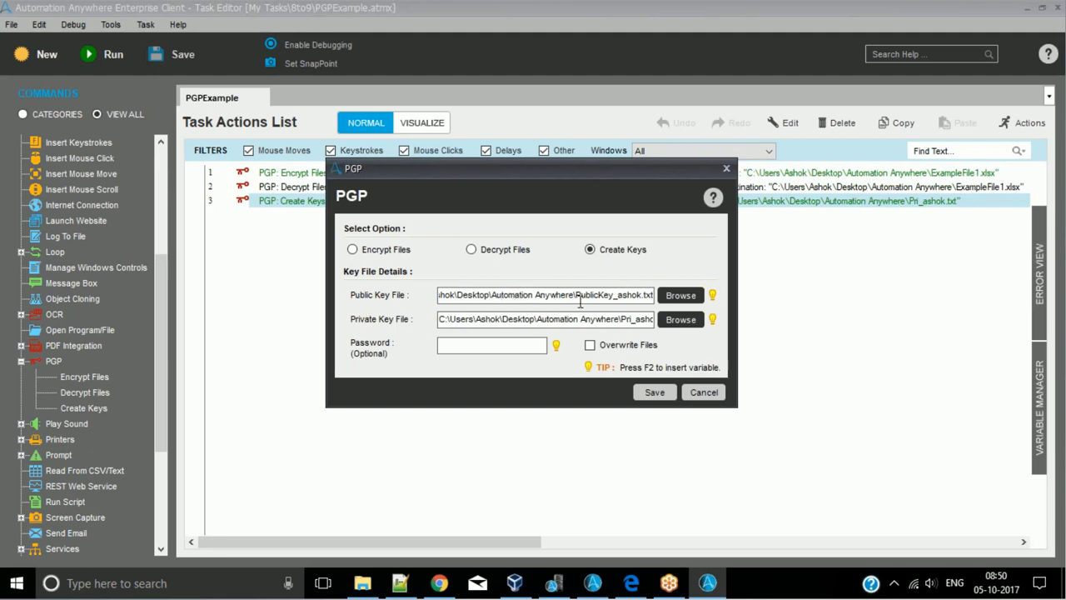
pyautogui.moveTo(583, 294); pyautogui.dragTo(657, 322)
pyautogui.click(623, 293)
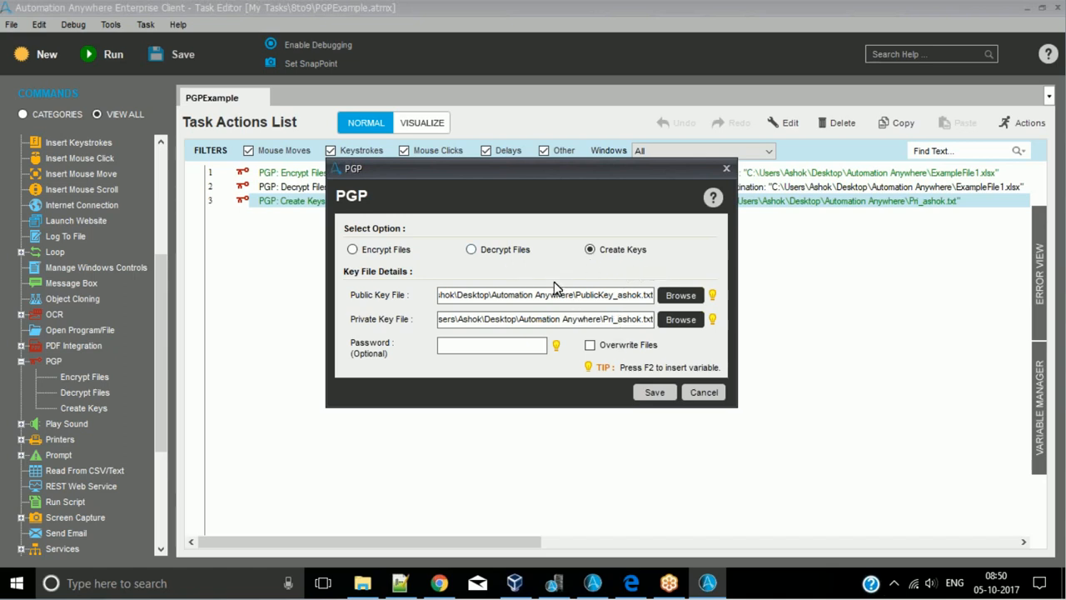
pyautogui.moveTo(444, 295); pyautogui.dragTo(662, 298)
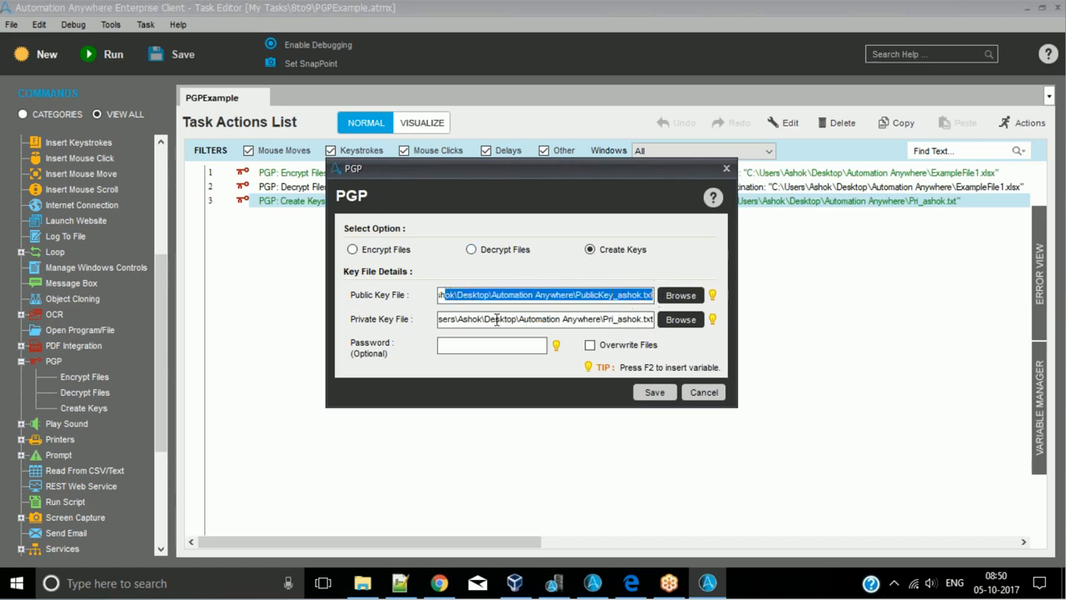
pyautogui.moveTo(450, 321); pyautogui.dragTo(648, 325)
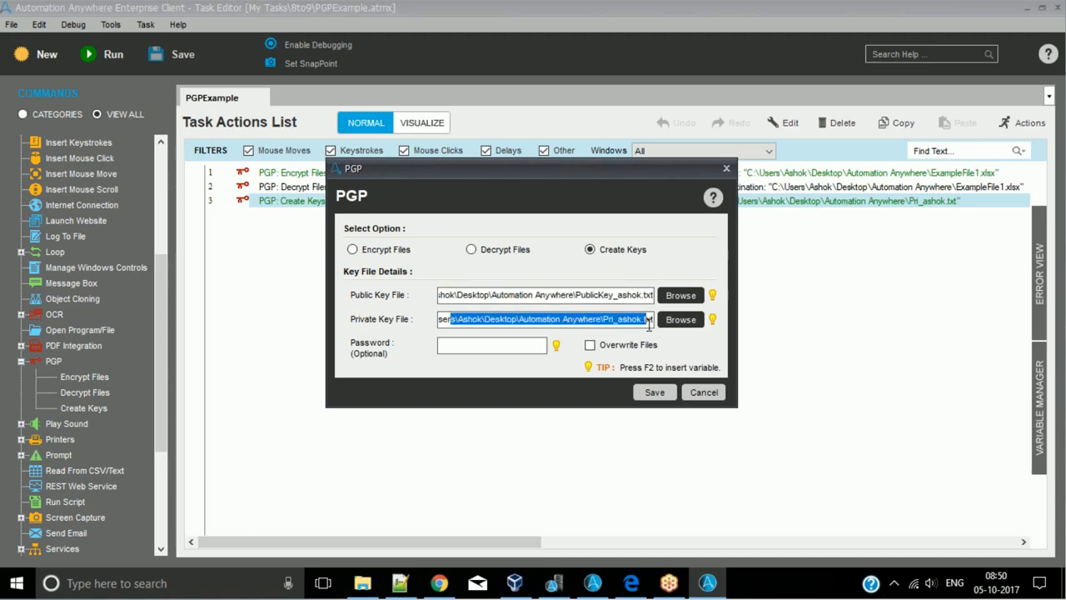
# - Close the Create Keys settings without saving and look over the encrypt and decrypt actions on lines 1 and 2
pyautogui.click(703, 391)
pyautogui.click(492, 188)
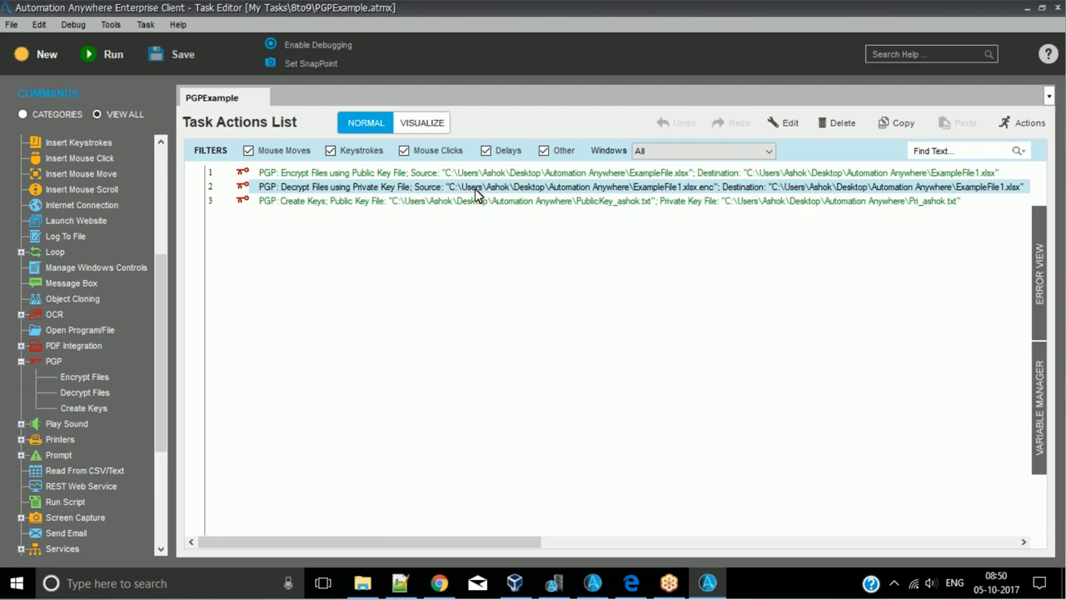
pyautogui.click(409, 174)
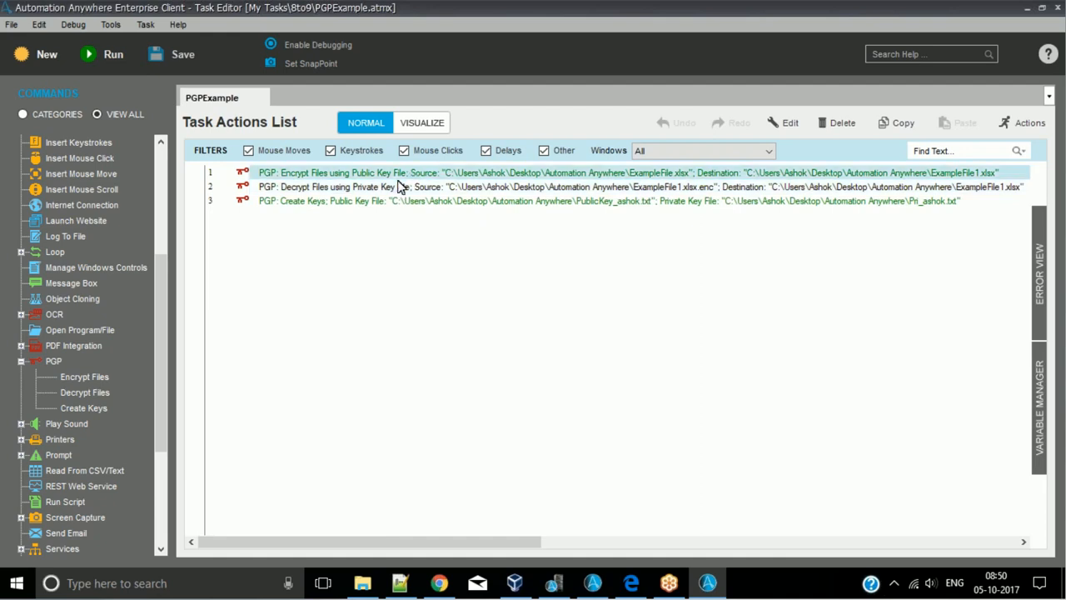
pyautogui.click(342, 189)
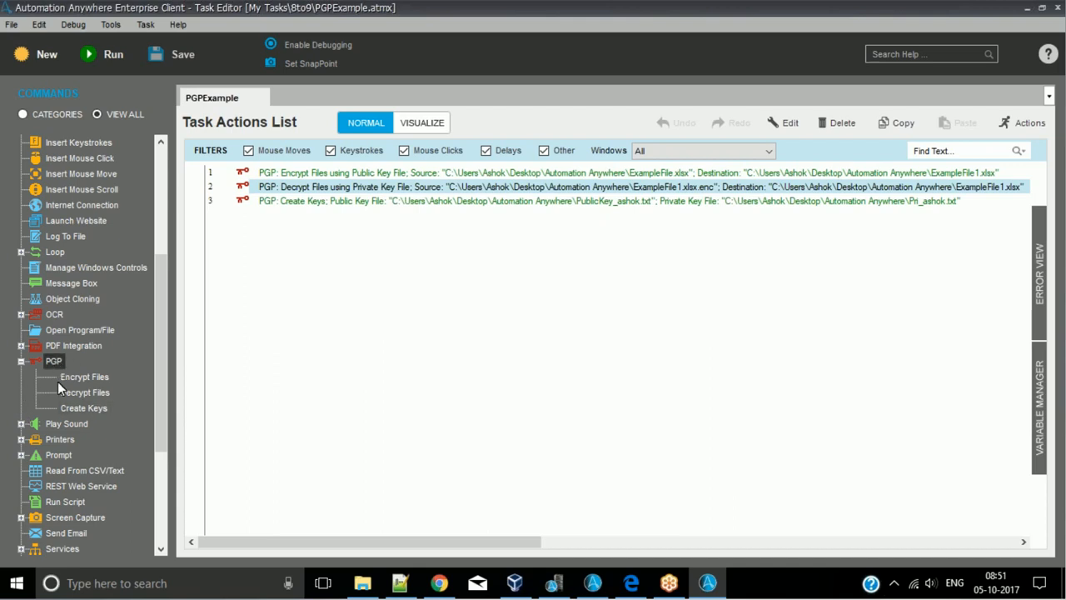
# - Collapse the PGP command group and expand the String Operation group to show its commands
pyautogui.click(20, 361)
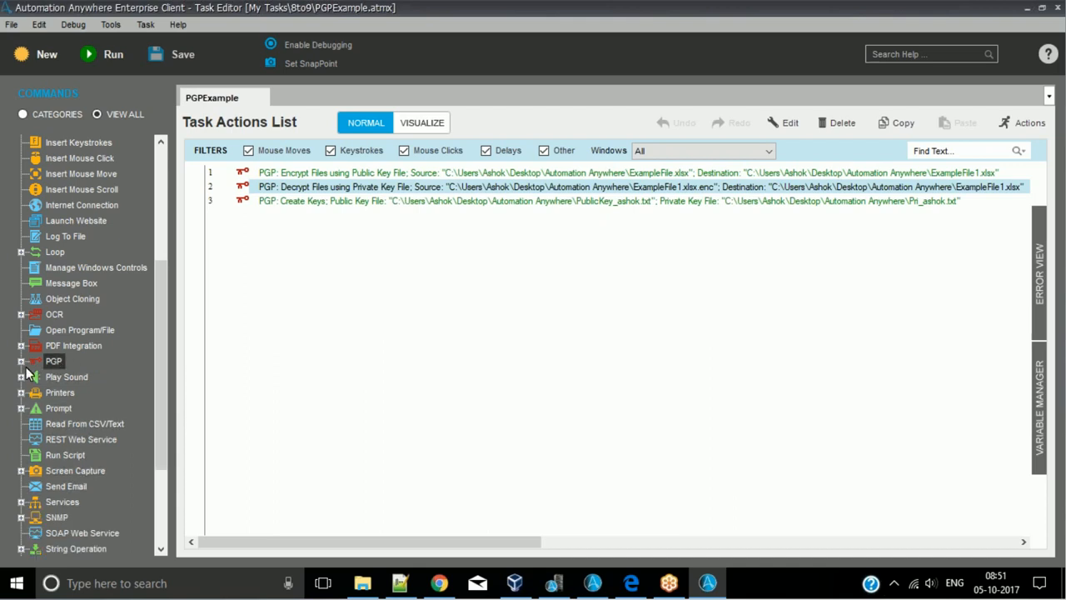
pyautogui.click(20, 361)
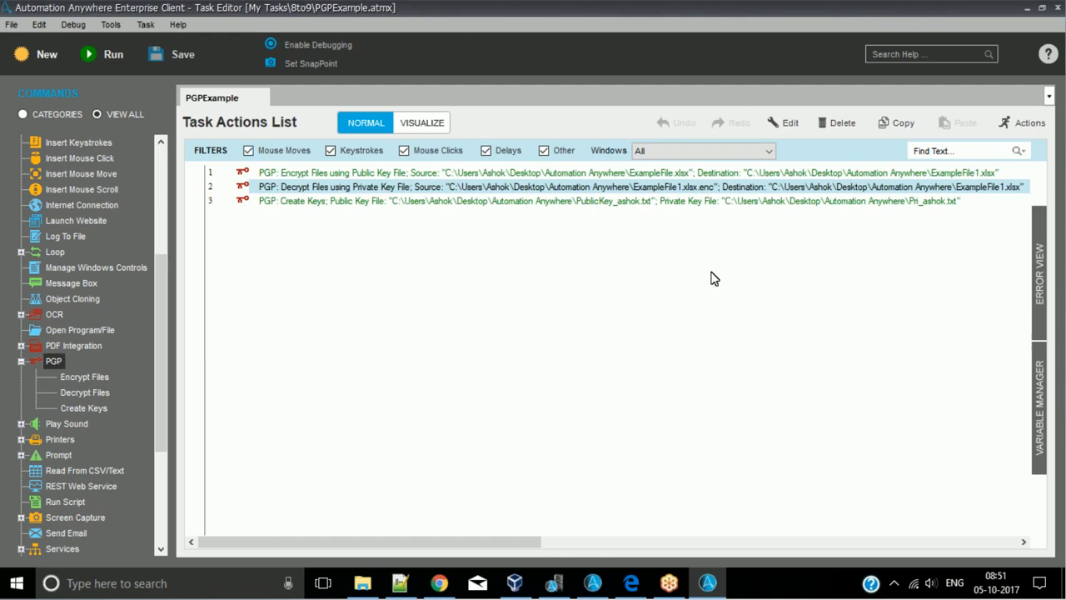
pyautogui.click(21, 362)
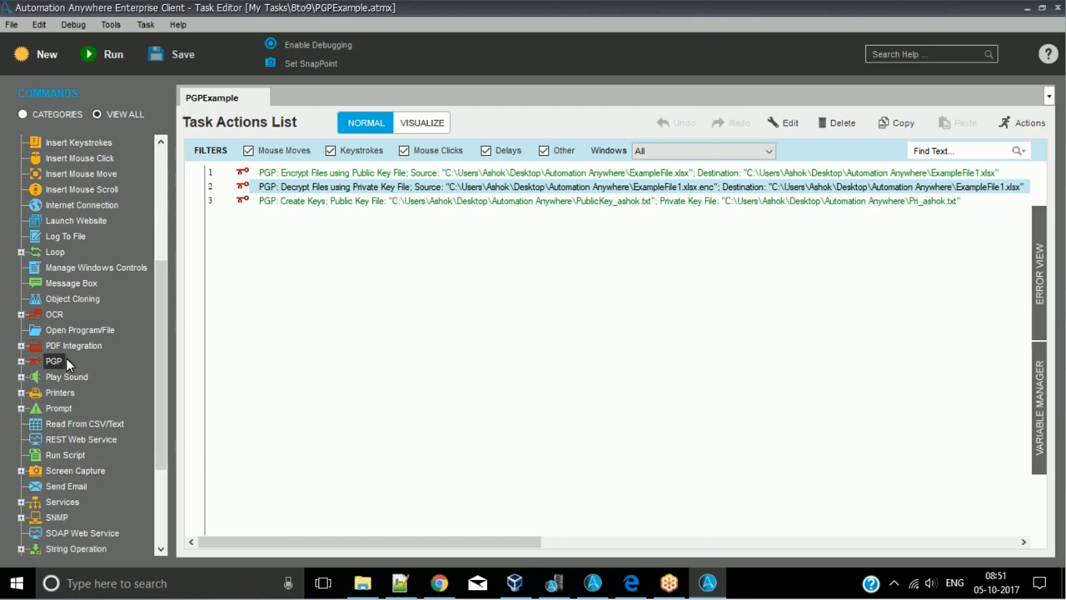
pyautogui.scroll(-3, 70, 352)
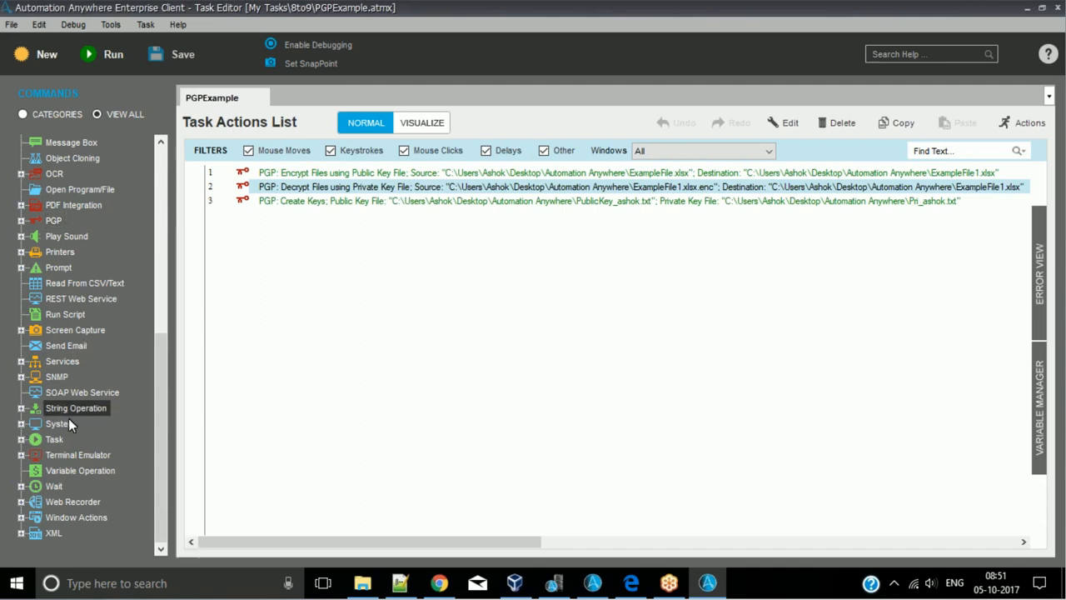
pyautogui.doubleClick(76, 362)
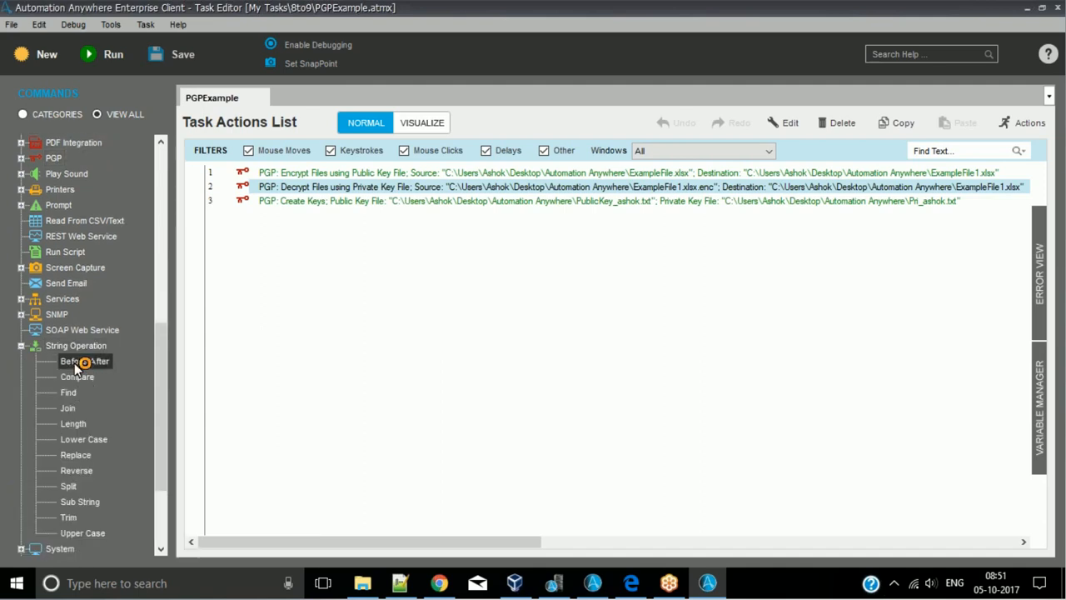
pyautogui.scroll(-1, 157, 360)
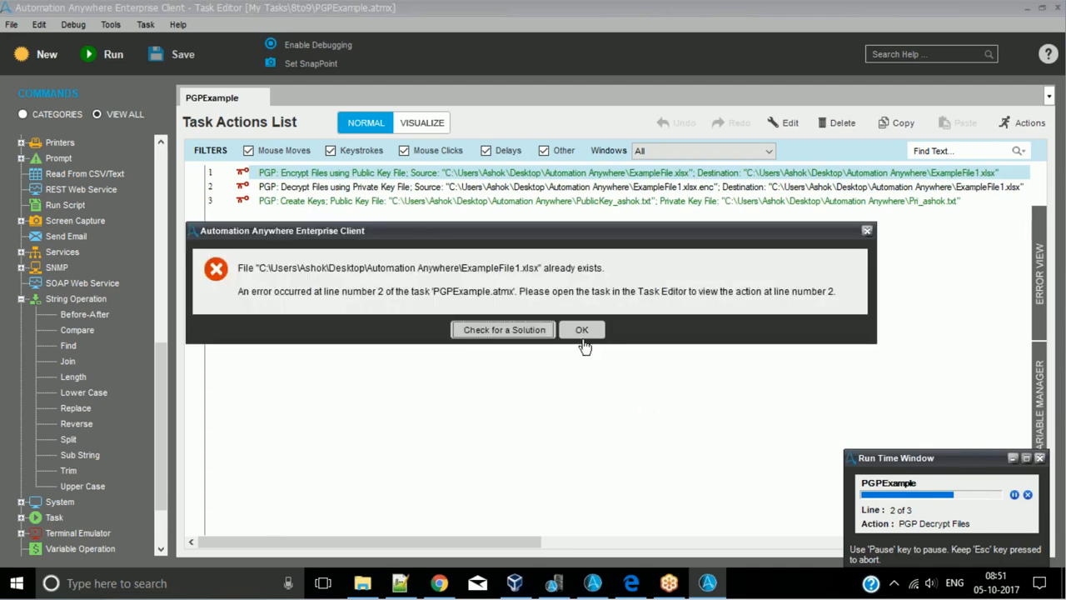
# - Dismiss the run error, open the Encrypt Files action on line 1 and review its symmetric algorithm options
pyautogui.click(579, 330)
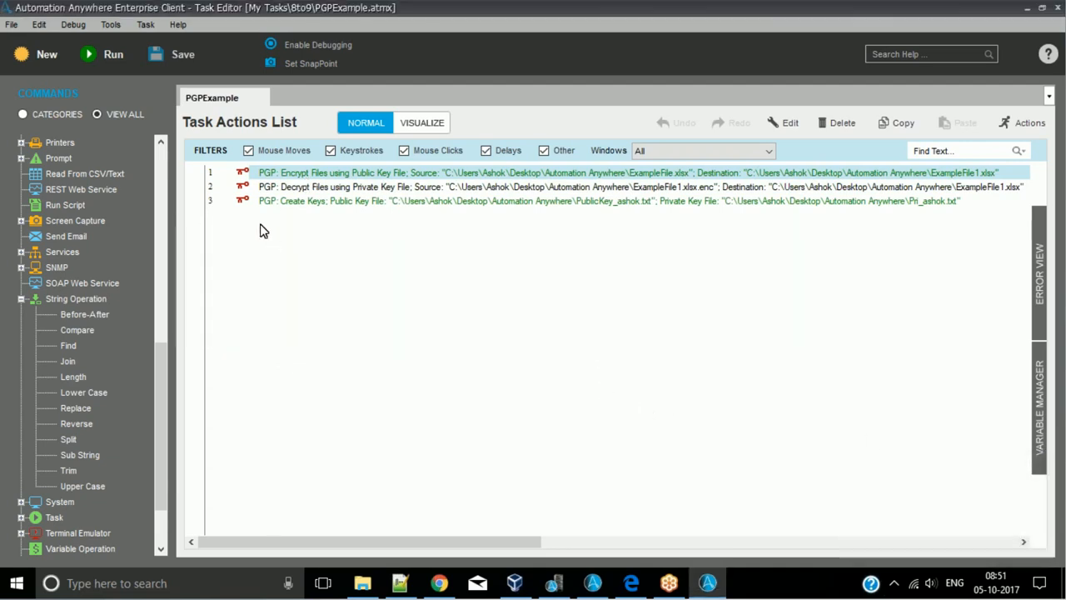
pyautogui.click(320, 187)
pyautogui.doubleClick(322, 173)
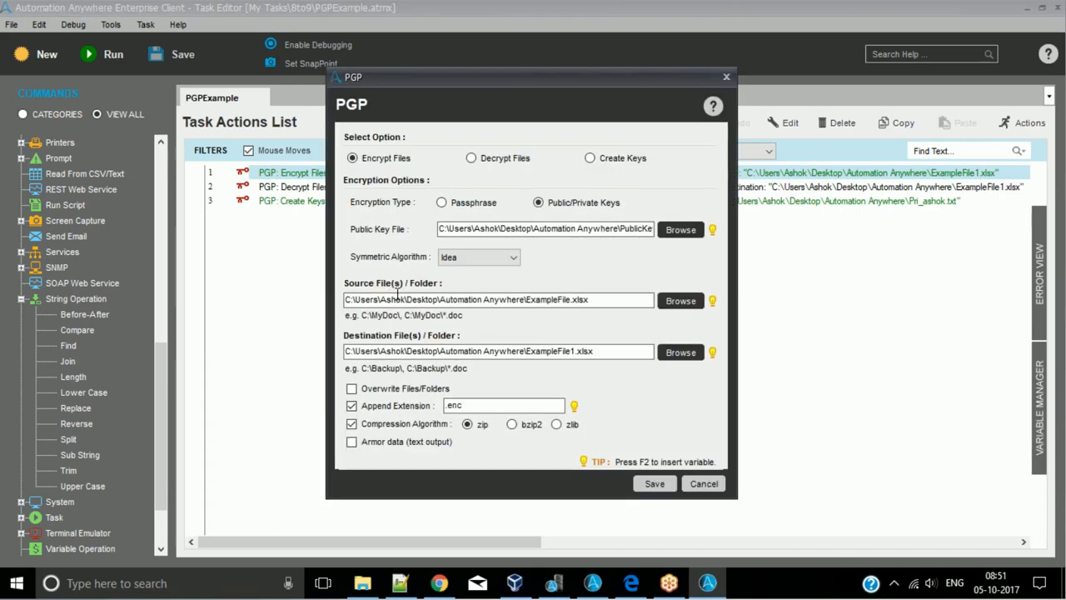
pyautogui.click(514, 263)
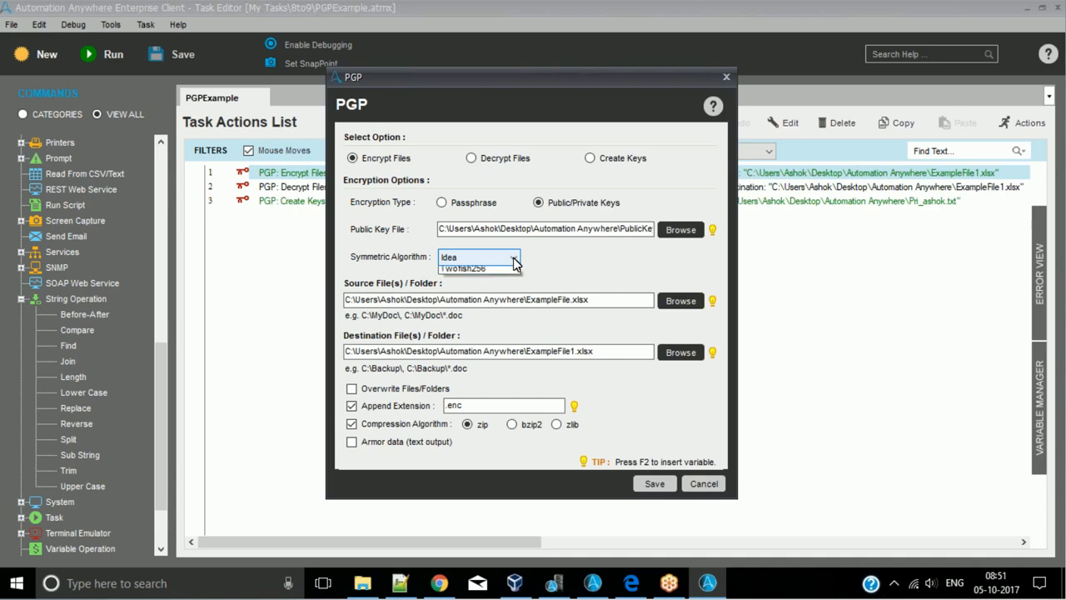
pyautogui.click(553, 264)
pyautogui.click(514, 260)
pyautogui.click(545, 261)
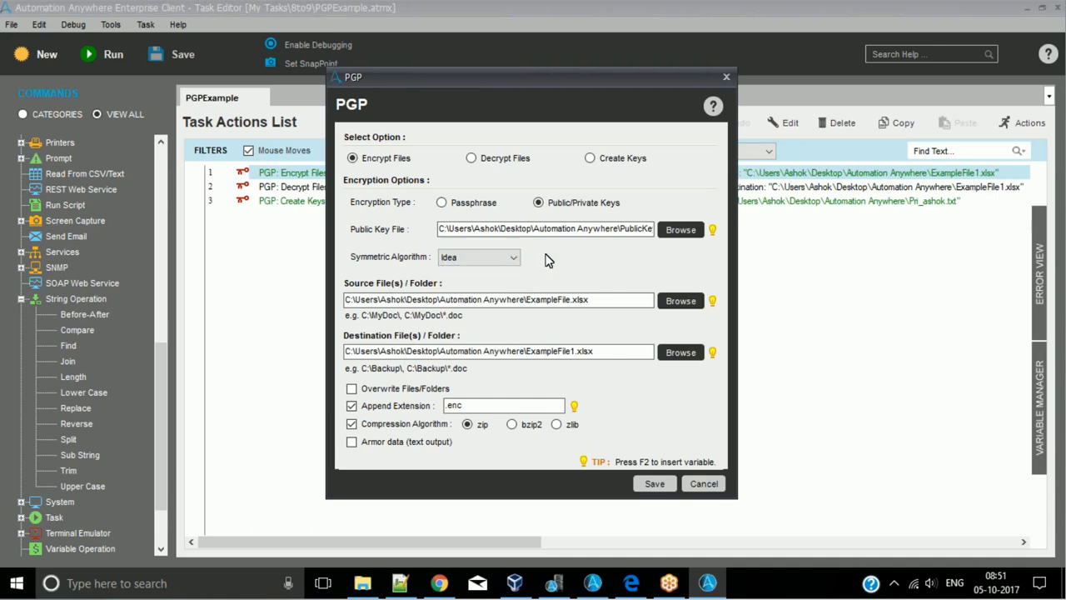
# - Try Blowfish as the symmetric algorithm for the encryption, review the other options and revert to Idea
pyautogui.click(509, 258)
pyautogui.click(492, 306)
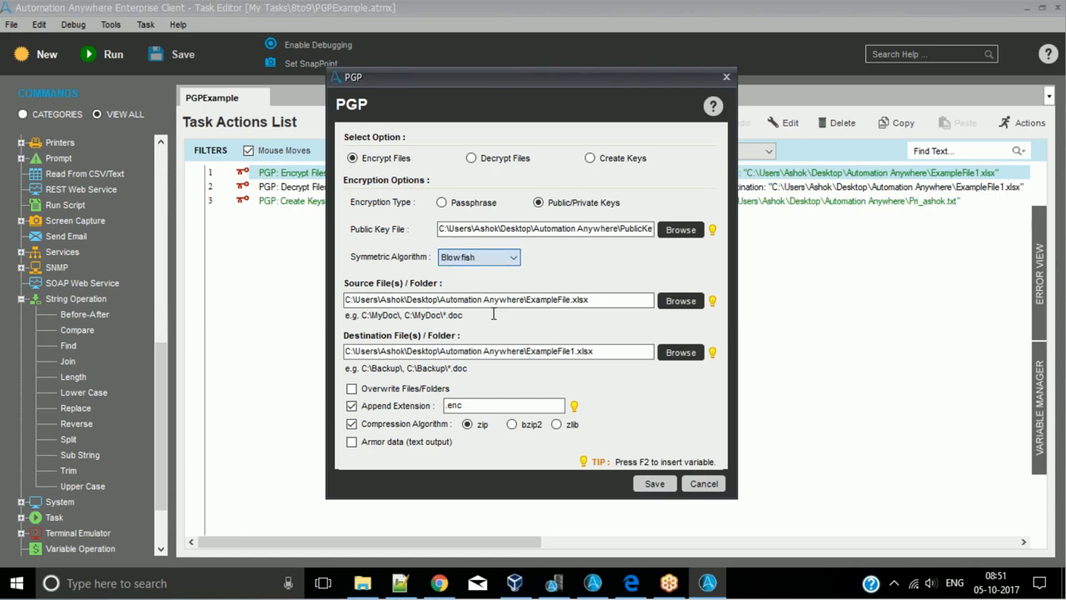
pyautogui.click(503, 263)
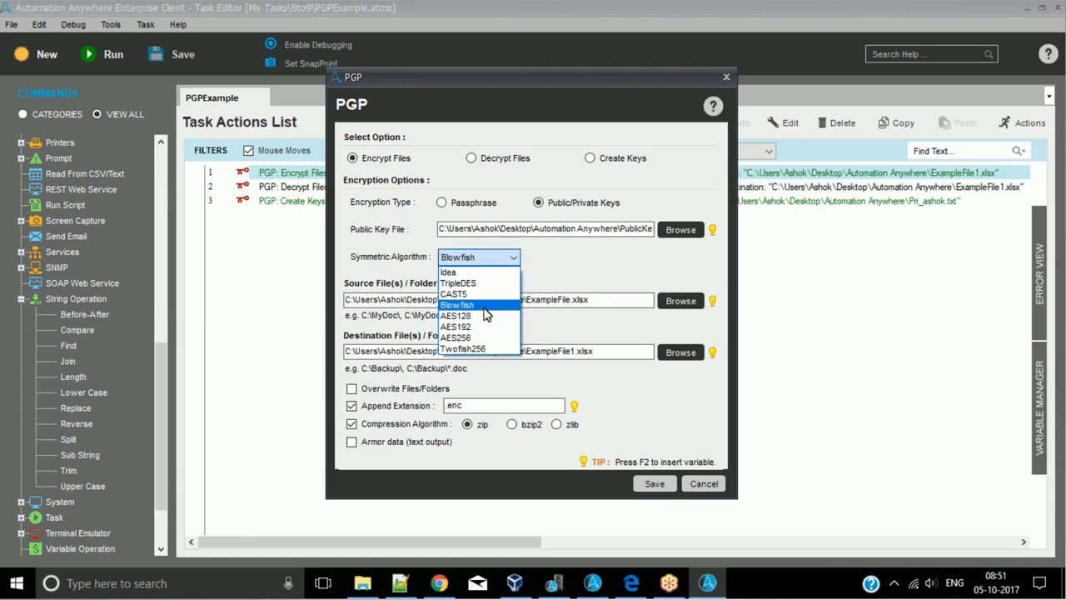
pyautogui.click(564, 268)
pyautogui.click(513, 260)
pyautogui.click(482, 272)
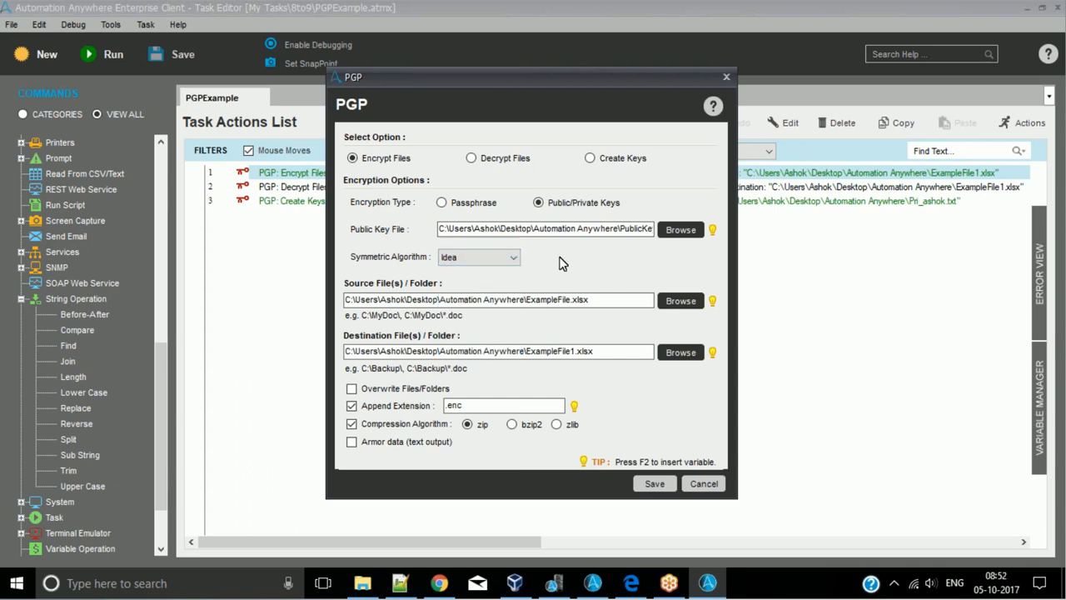
# - Try CAST5 as the symmetric algorithm for the encryption and switch it back to Idea
pyautogui.click(475, 260)
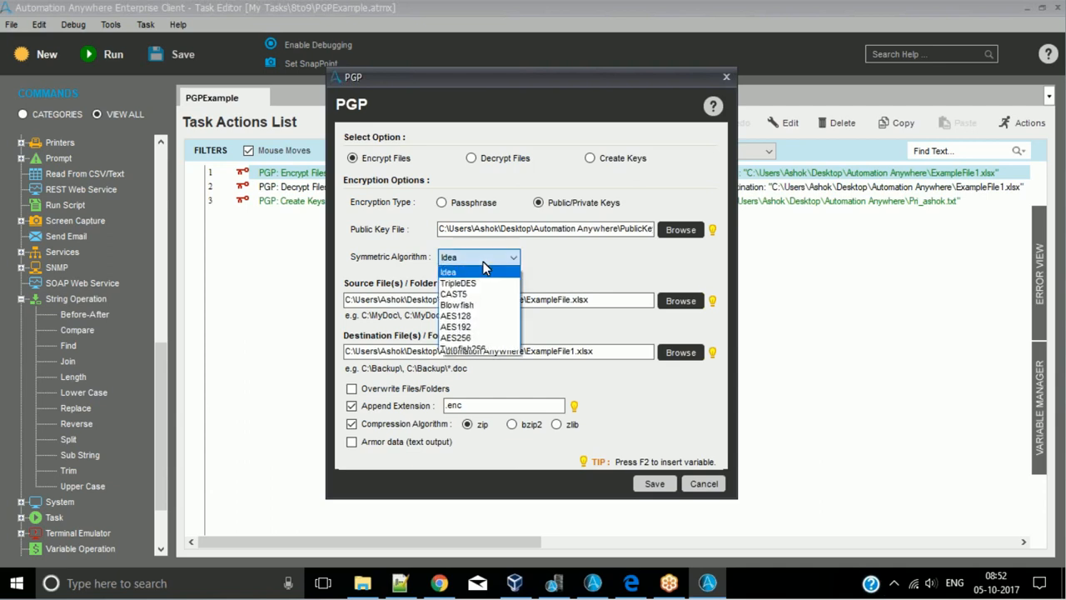
pyautogui.click(479, 289)
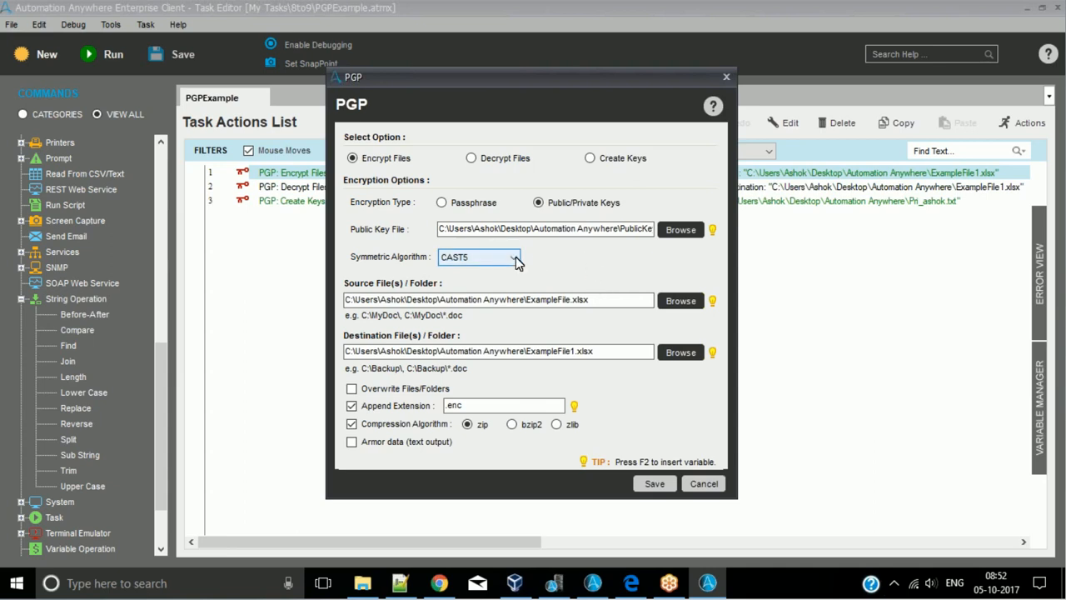
pyautogui.click(515, 262)
pyautogui.click(515, 262)
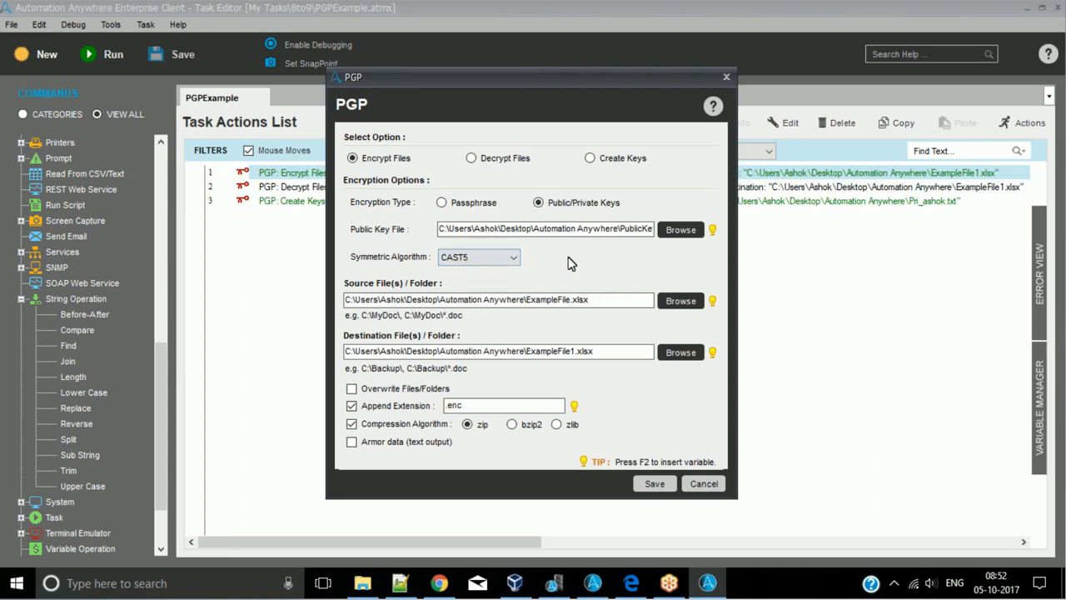
pyautogui.click(515, 264)
pyautogui.click(493, 273)
# - Open ExampleFile1.xlsx.enc from File Explorer in Notepad++ and examine its encrypted contents
pyautogui.click(364, 584)
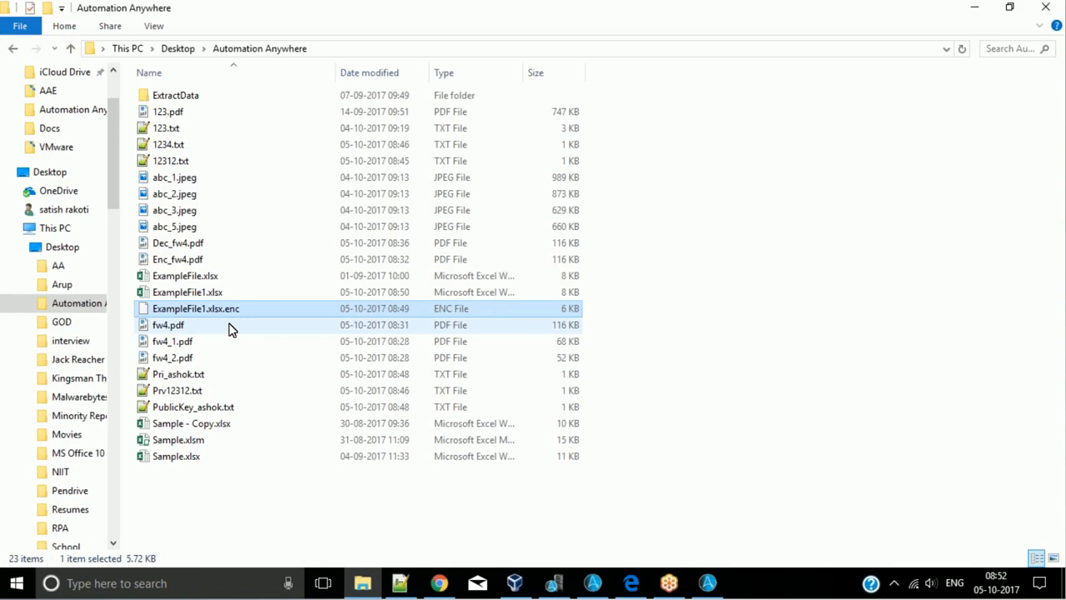
pyautogui.rightClick(233, 315)
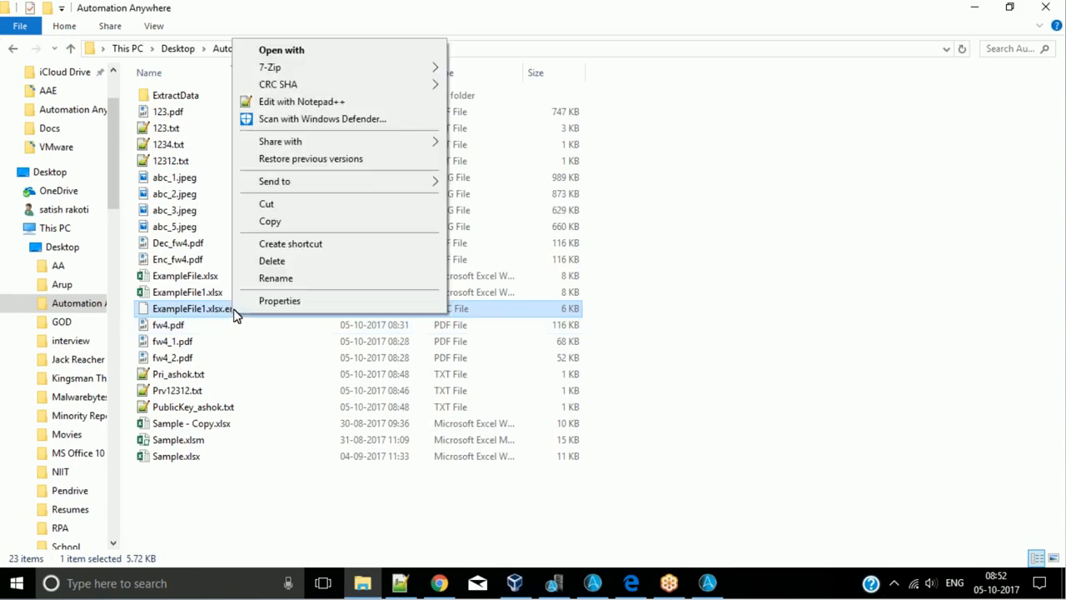
pyautogui.click(299, 101)
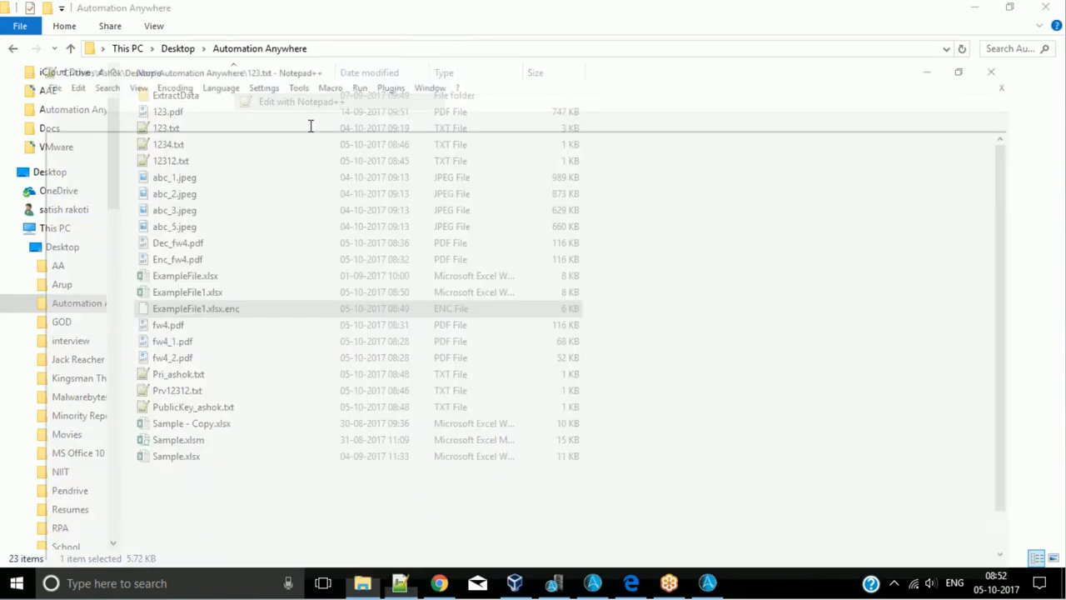
pyautogui.scroll(-1, 455, 205)
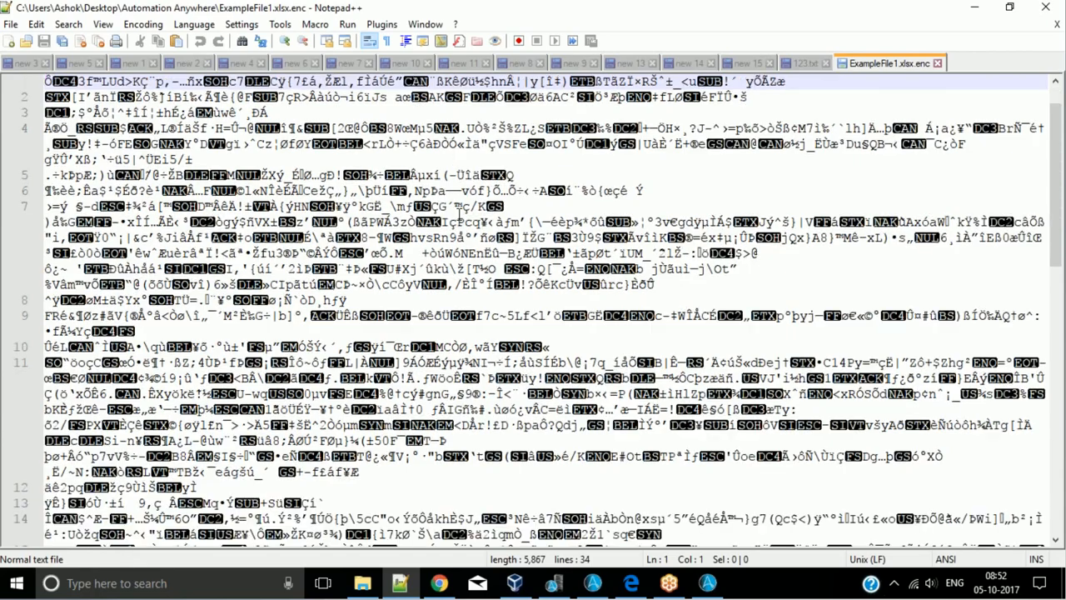
pyautogui.scroll(-10, 460, 213)
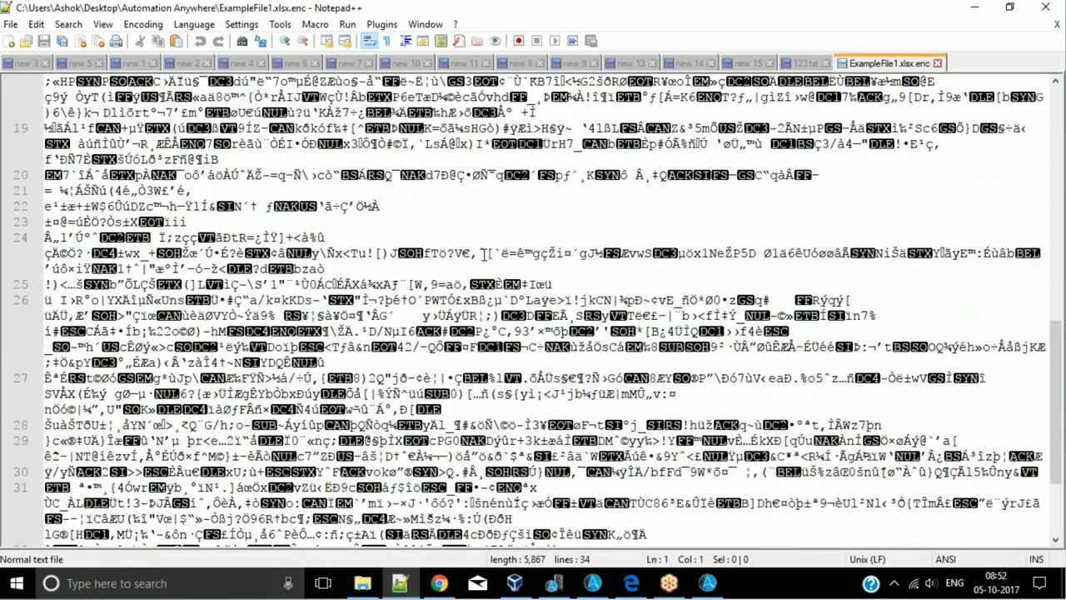
pyautogui.scroll(11, 485, 254)
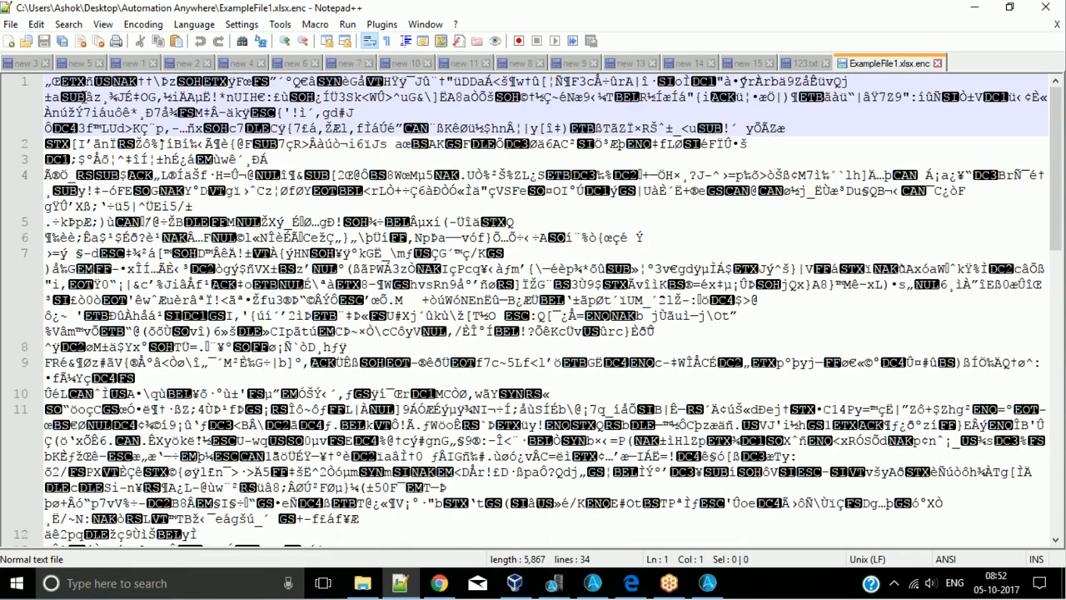
pyautogui.moveTo(47, 81)
pyautogui.mouseDown()
pyautogui.moveTo(125, 160)
pyautogui.moveTo(609, 441)
pyautogui.moveTo(914, 528)
pyautogui.moveTo(349, 242)
pyautogui.moveTo(42, 60)
pyautogui.mouseUp()
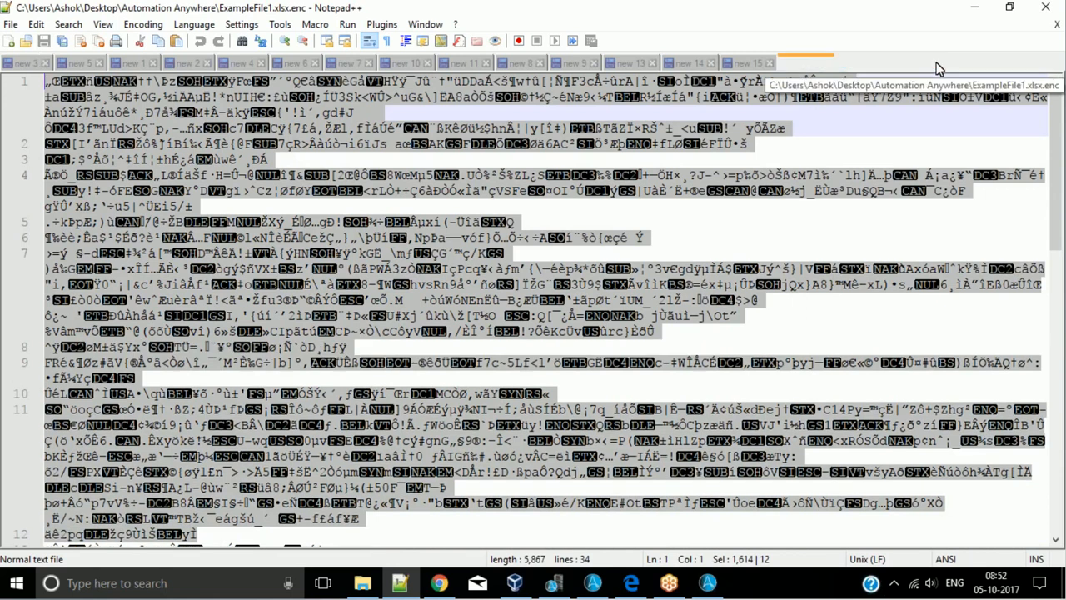
# - Close ExampleFile1.xlsx.enc in Notepad++, minimize the Notepad++ and File Explorer windows and return to the Task Editor
pyautogui.click(938, 64)
pyautogui.click(979, 9)
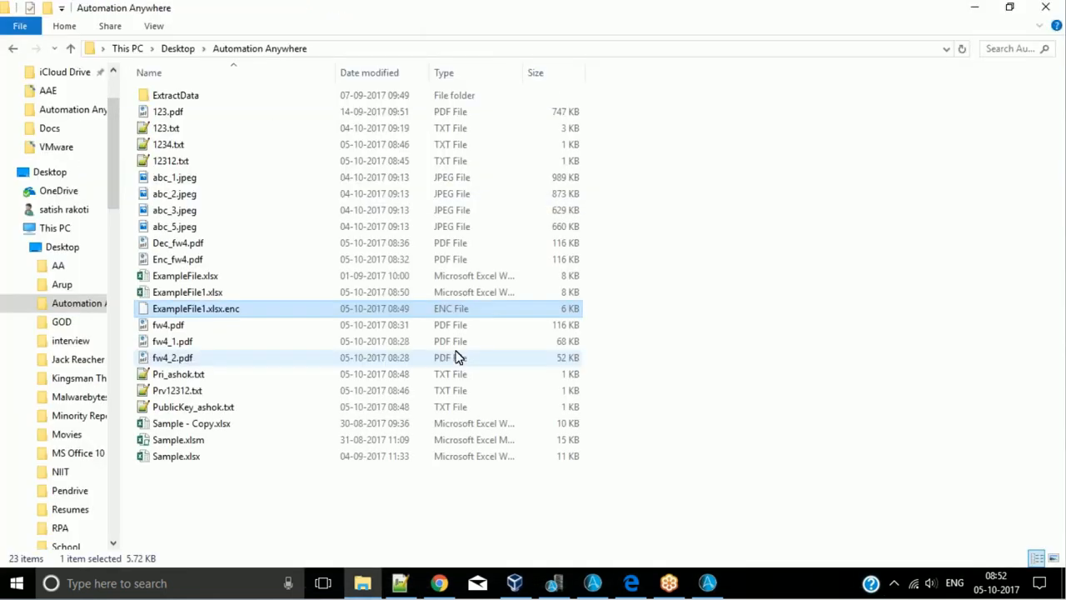
pyautogui.click(963, 10)
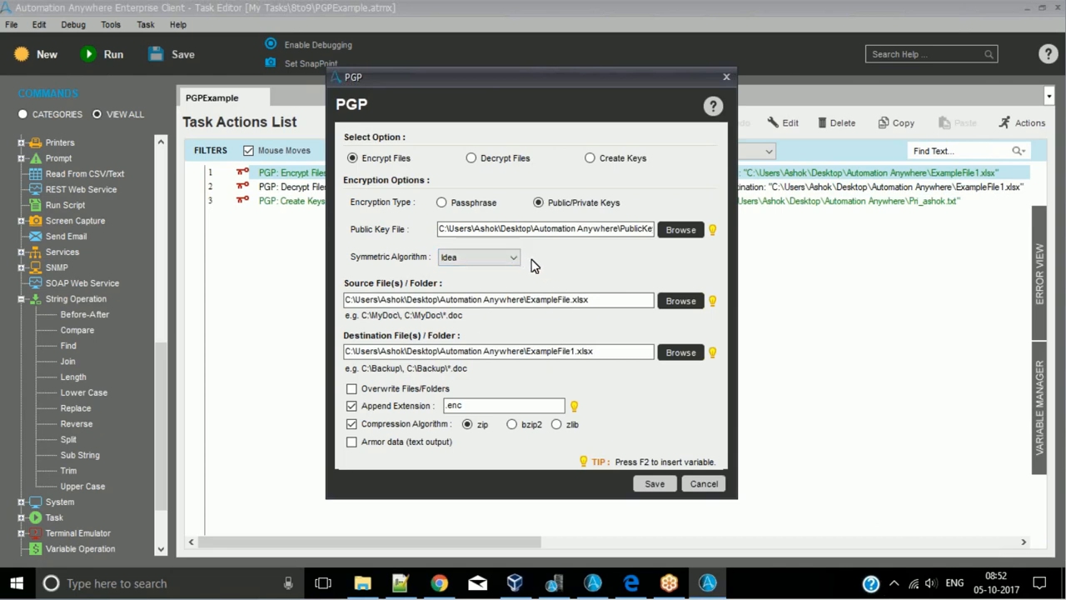
# - Review the symmetric algorithm list once more and close the Encrypt Files settings without saving
pyautogui.click(513, 263)
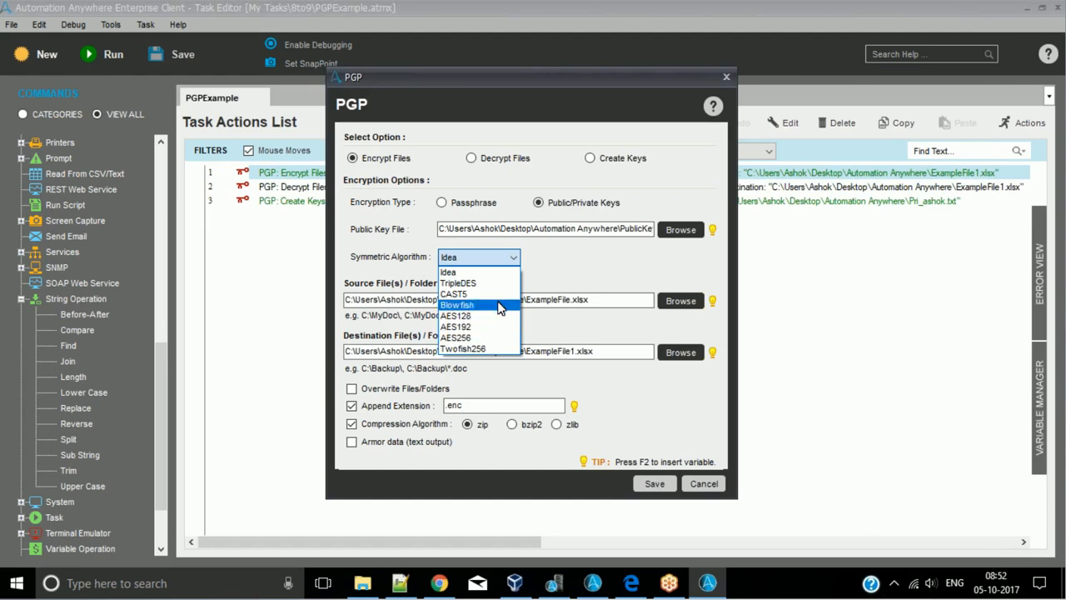
pyautogui.click(573, 265)
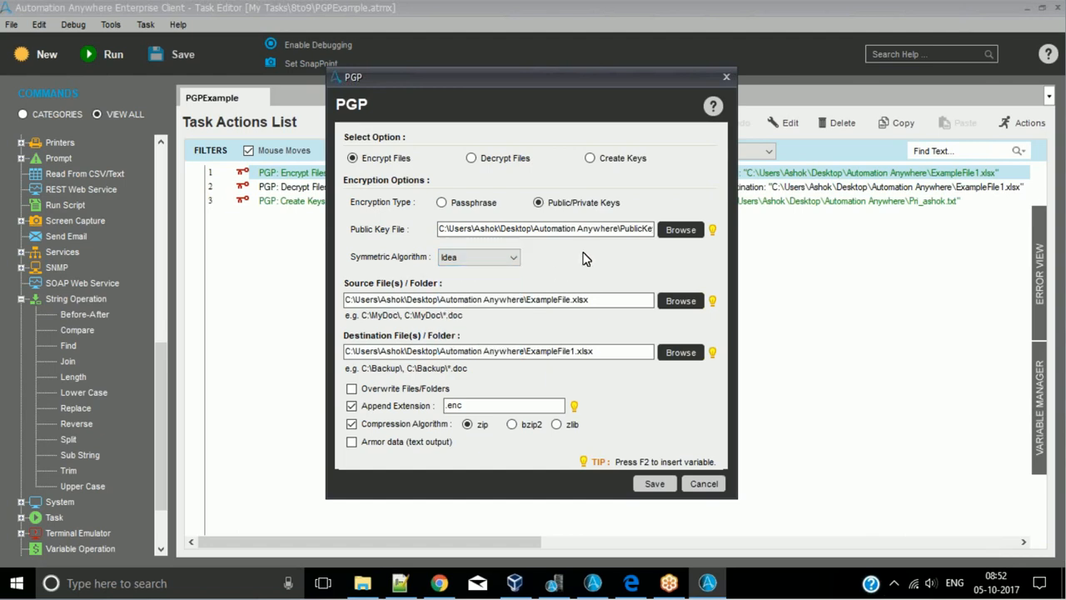
pyautogui.click(727, 77)
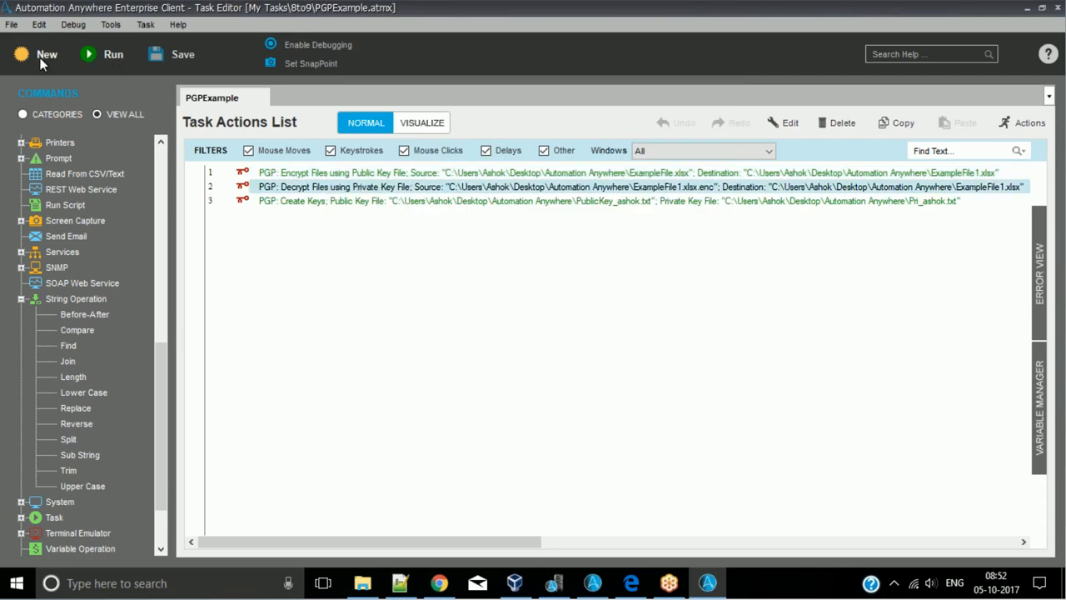
# - Create a new blank task and close the PGPExample task
pyautogui.click(40, 58)
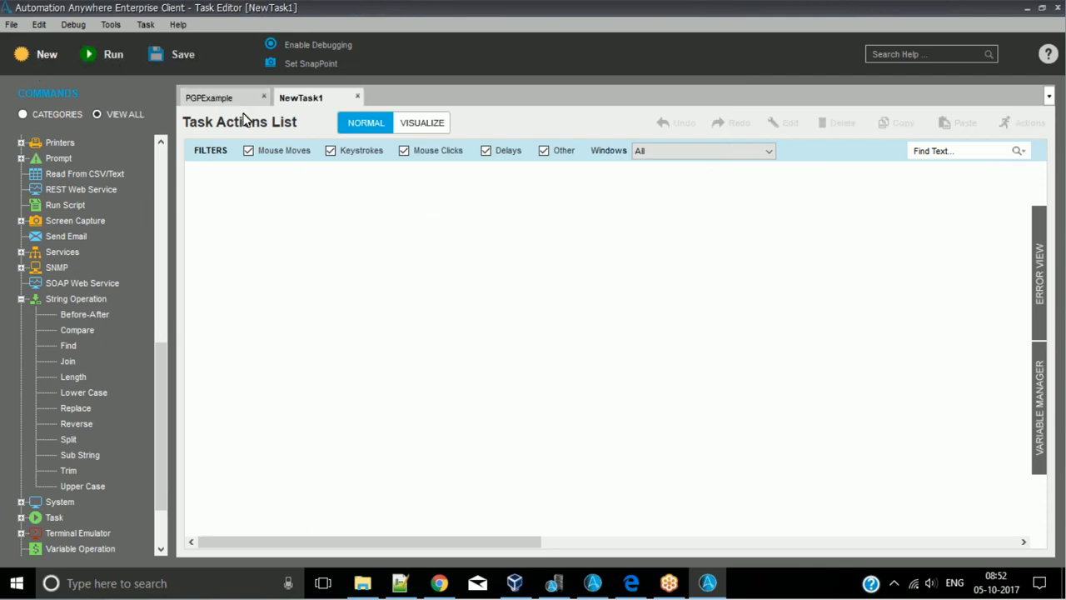
pyautogui.click(264, 97)
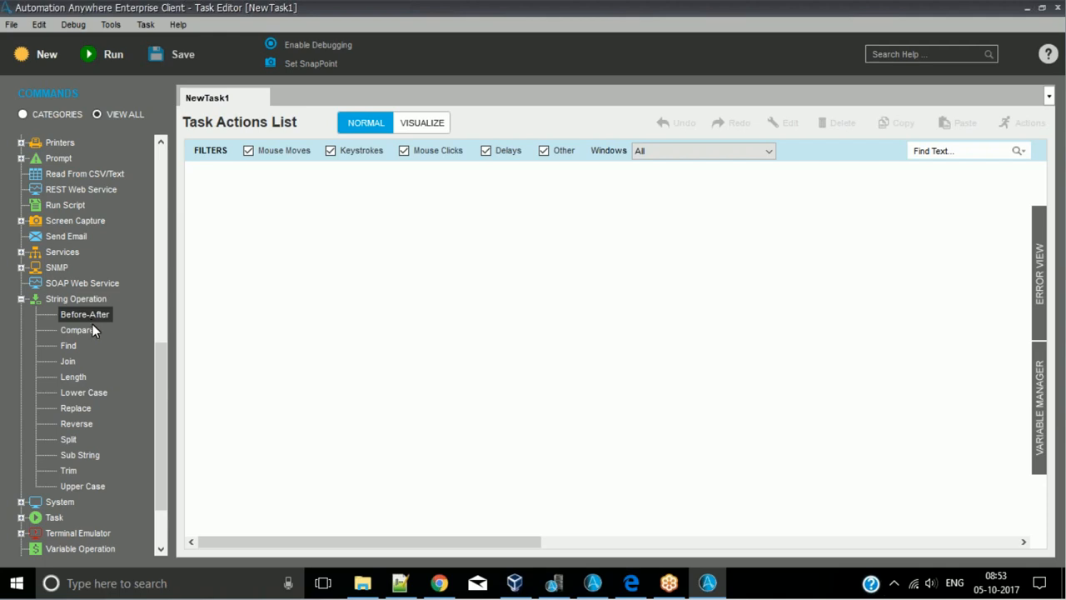
# - Switch to Chrome, open the developer tools and the page source of the pgp encryption search results, and examine the source code
pyautogui.click(439, 584)
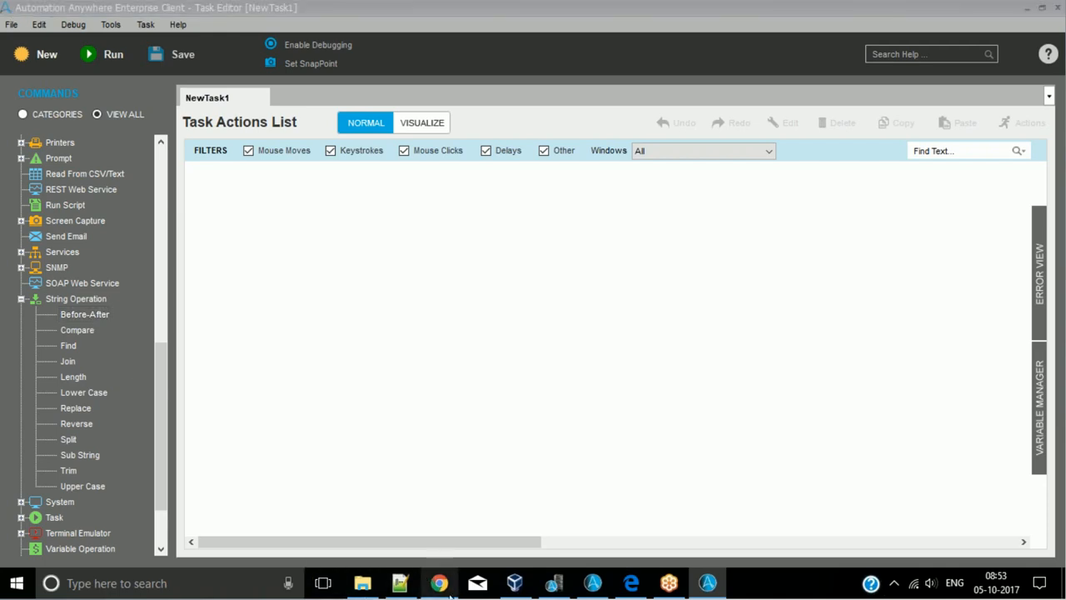
pyautogui.scroll(5, 181, 117)
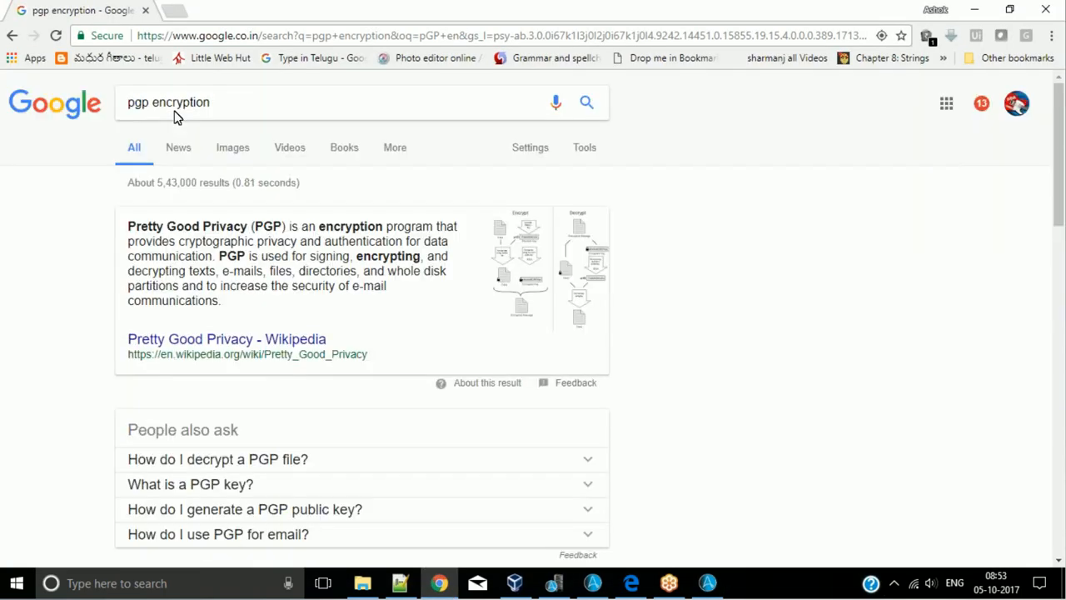
pyautogui.press('F12')
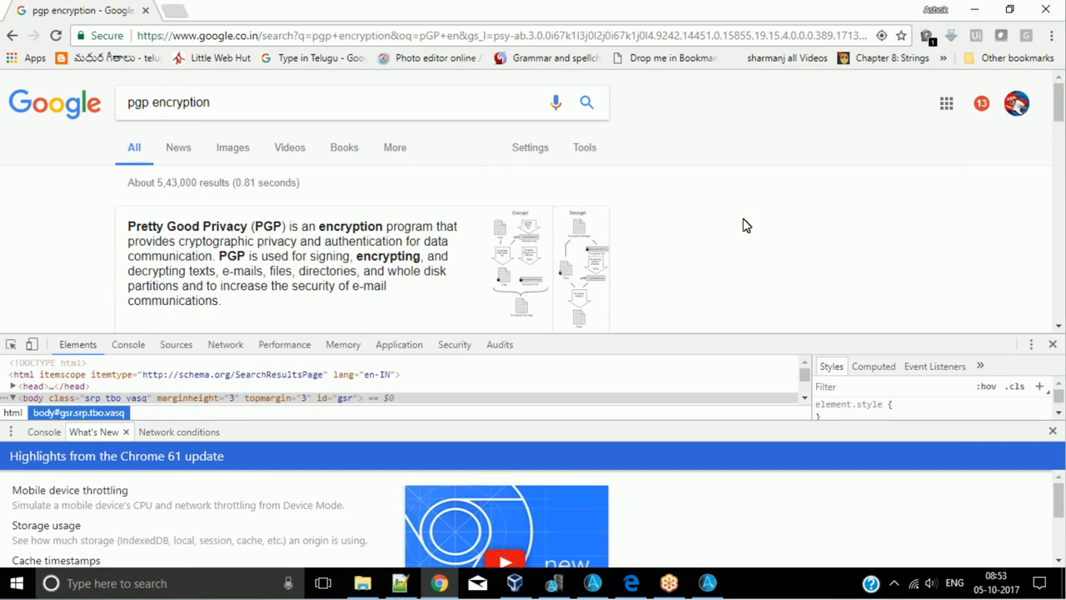
pyautogui.hotkey('ctrl', 'u')
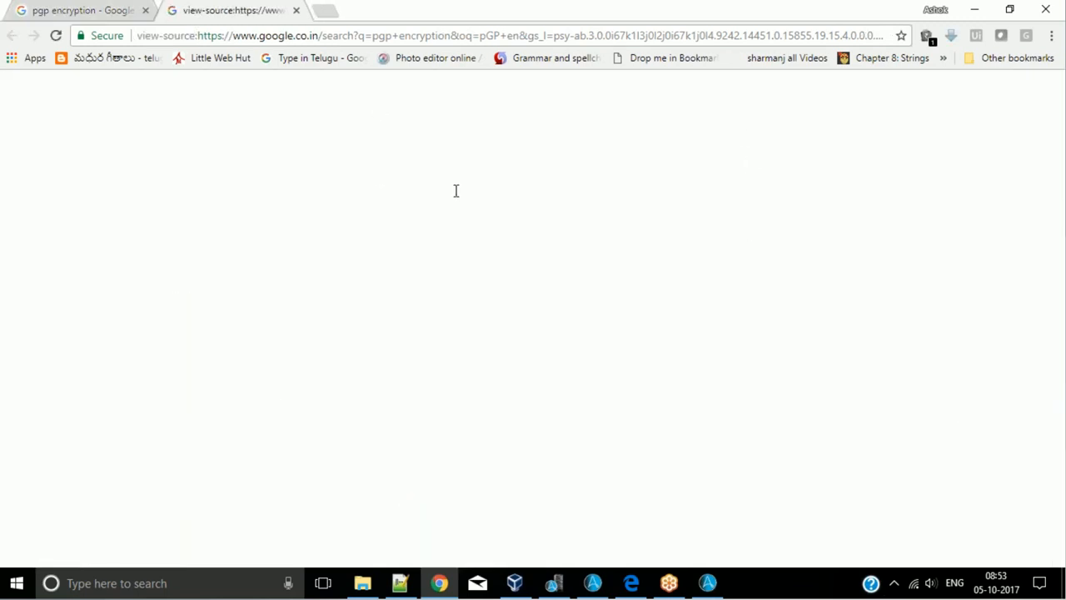
pyautogui.scroll(-5, 417, 233)
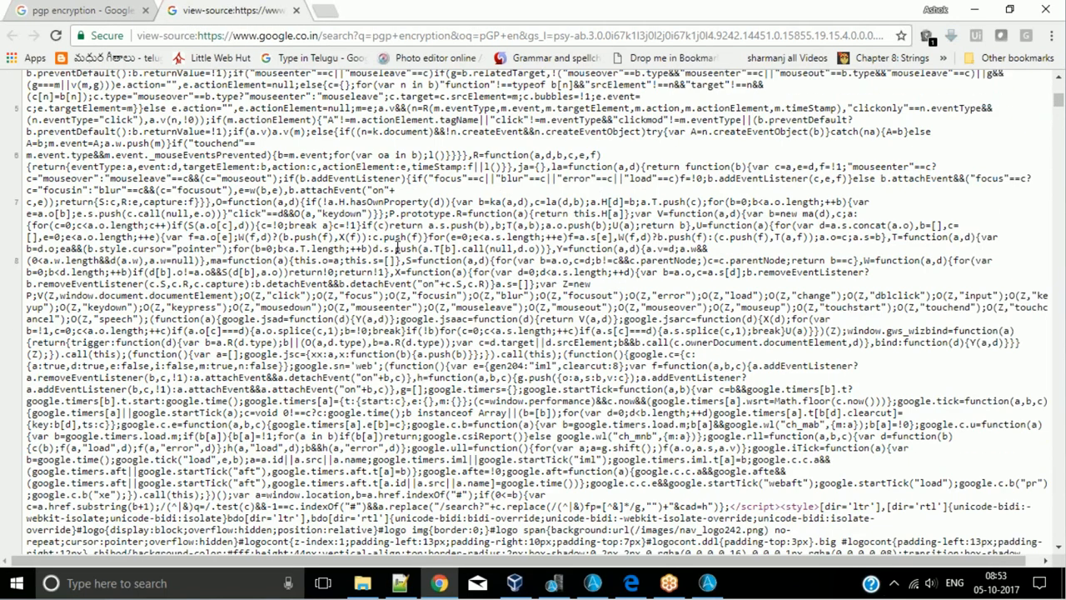
pyautogui.scroll(-15, 398, 248)
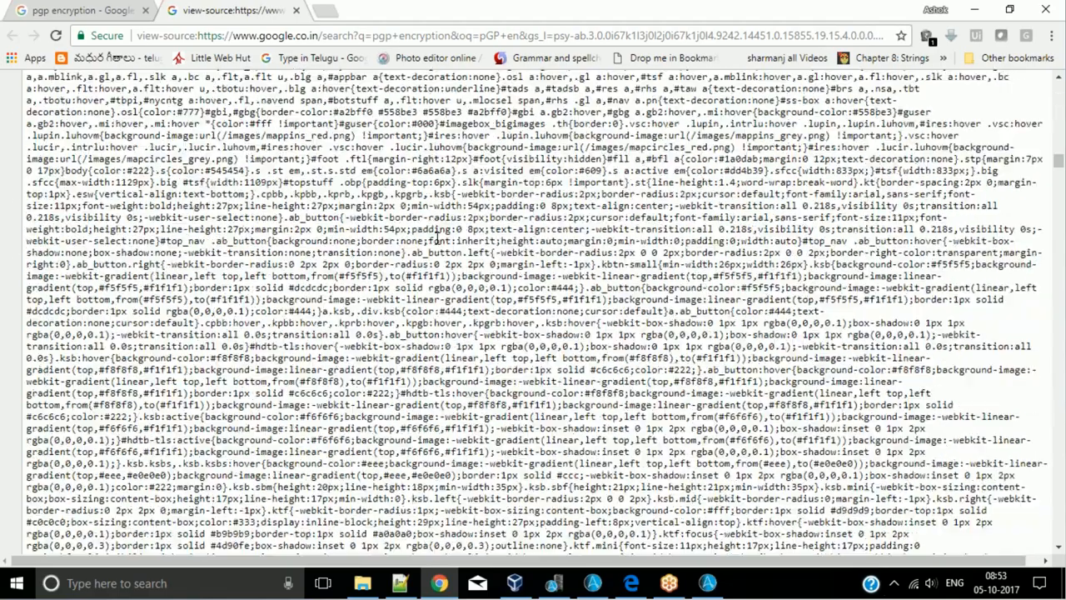
pyautogui.scroll(-20, 526, 423)
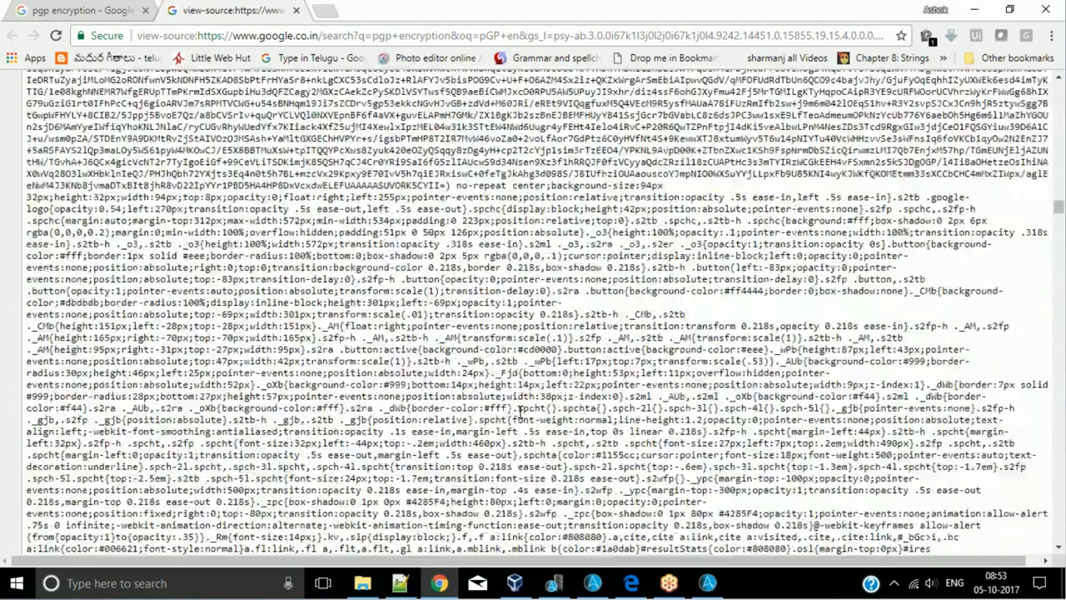
pyautogui.scroll(-10, 518, 414)
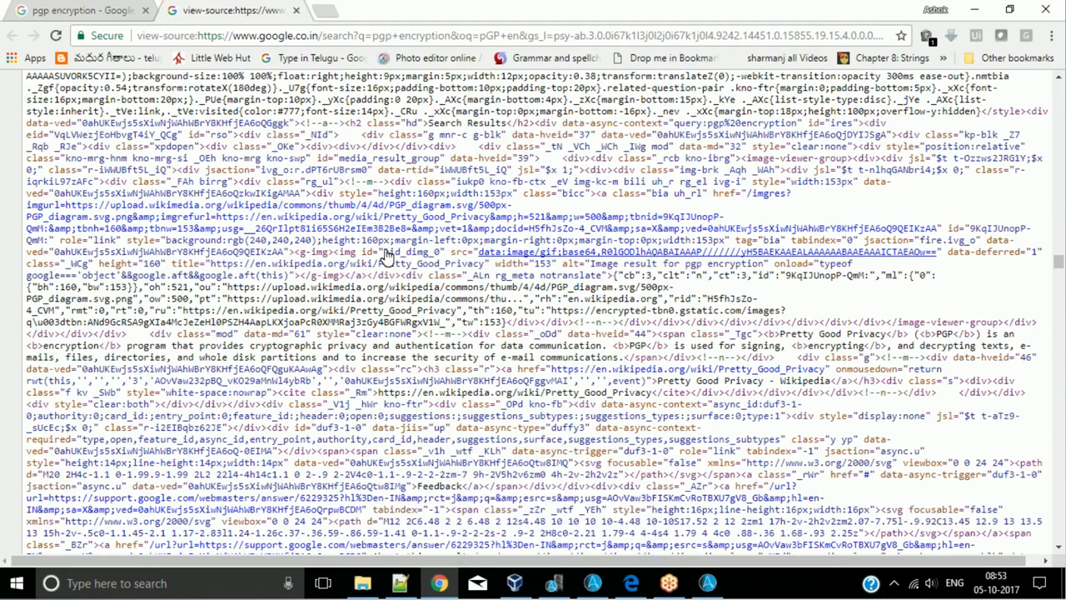
# - Open a new blank browser tab, return to the page source and examine more of it
pyautogui.click(324, 14)
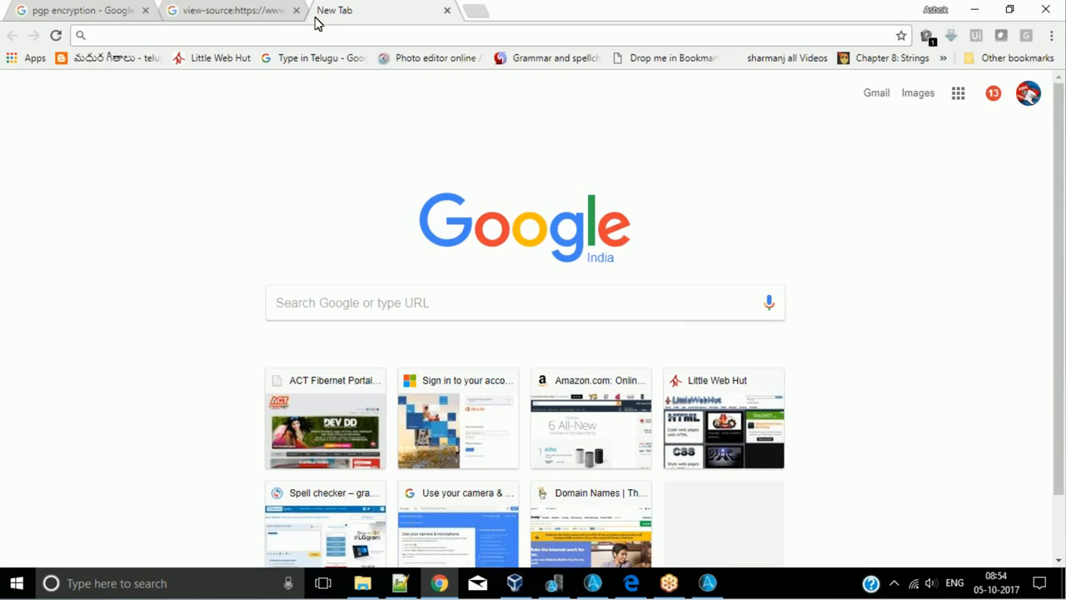
pyautogui.click(271, 15)
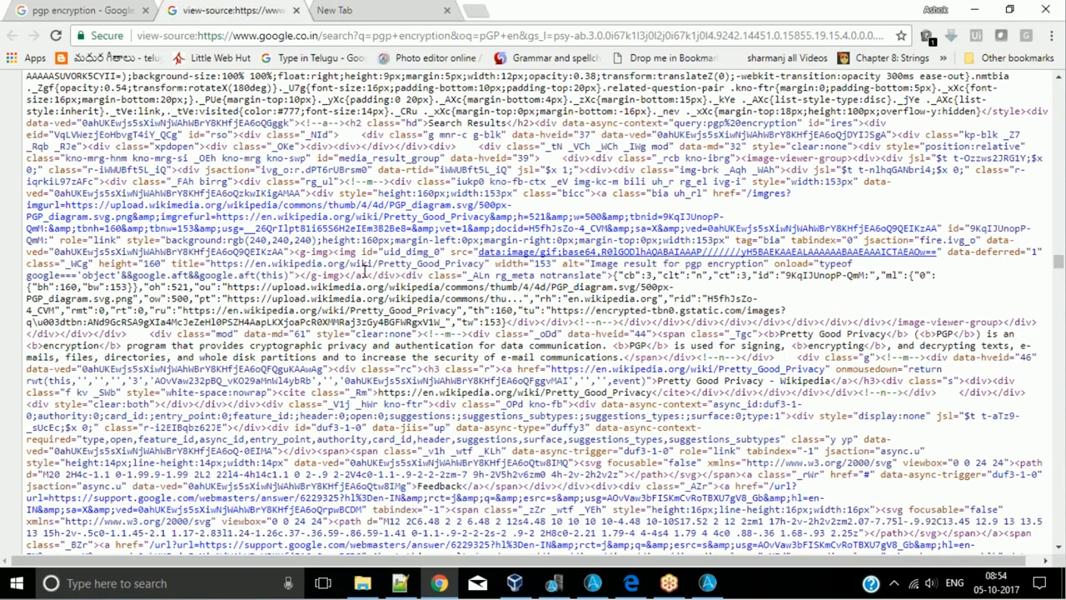
pyautogui.scroll(-4, 364, 271)
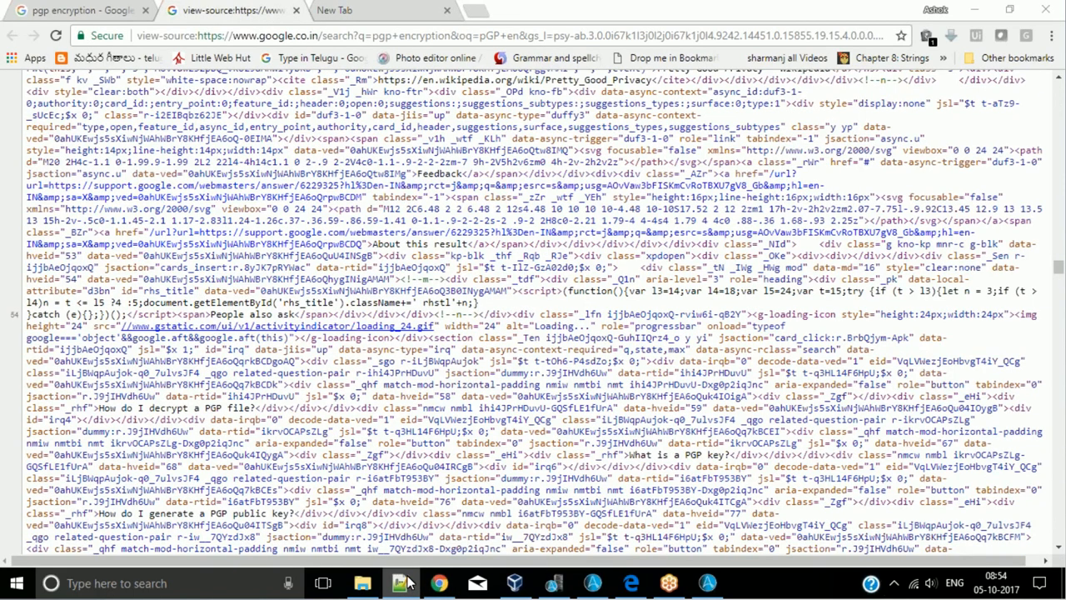
# - Switch to Notepad++, delete all the text in 123.txt and minimize the window
pyautogui.click(403, 583)
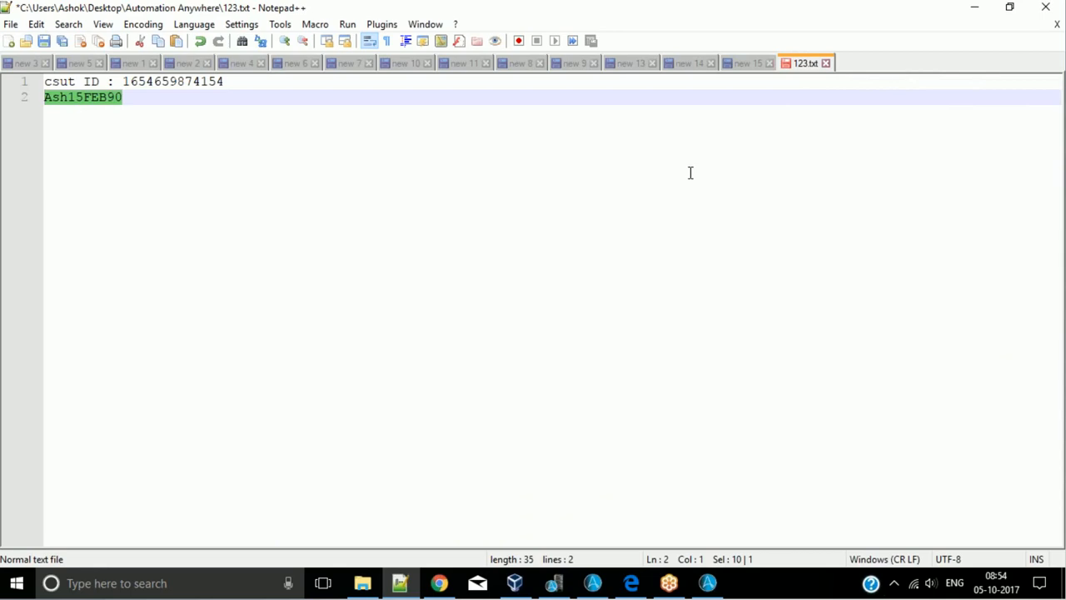
pyautogui.hotkey('ctrl', 'a')
pyautogui.press('Delete')
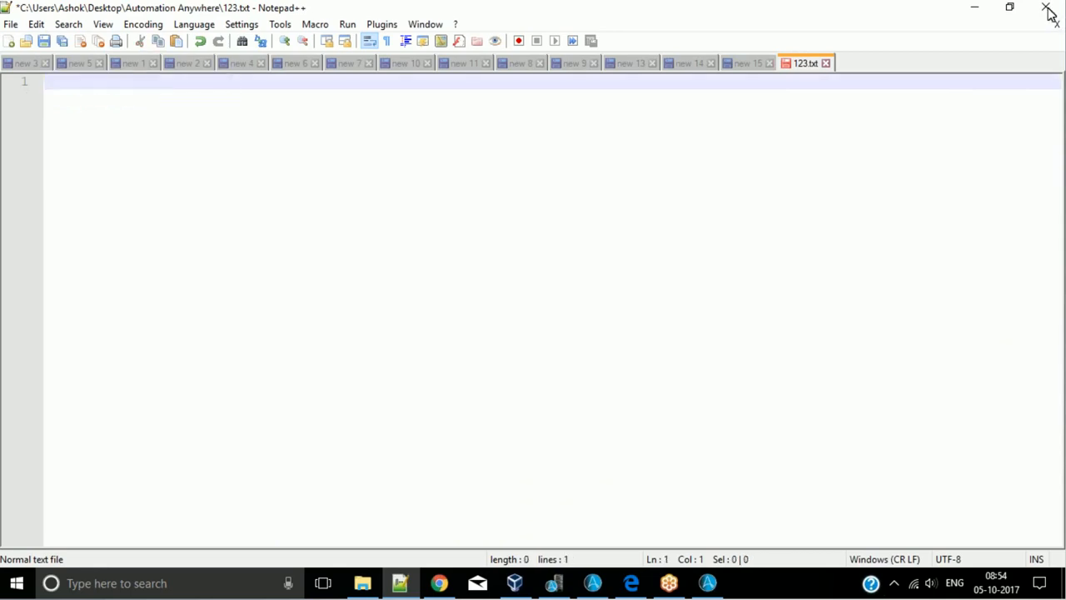
pyautogui.click(989, 7)
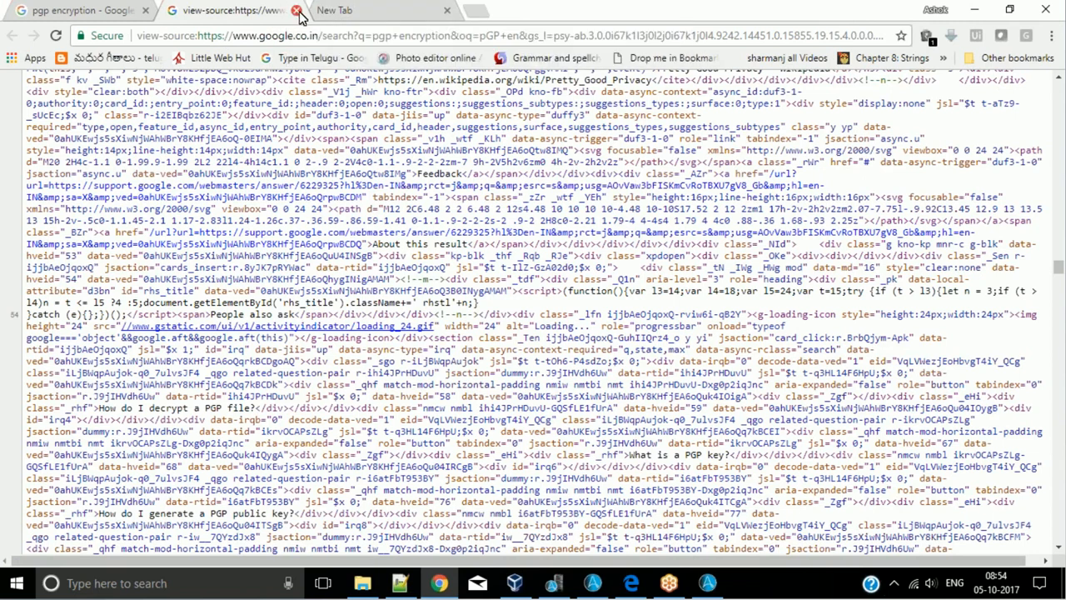
# - Close the page source tab and the developer tools of the pgp encryption search results
pyautogui.click(296, 11)
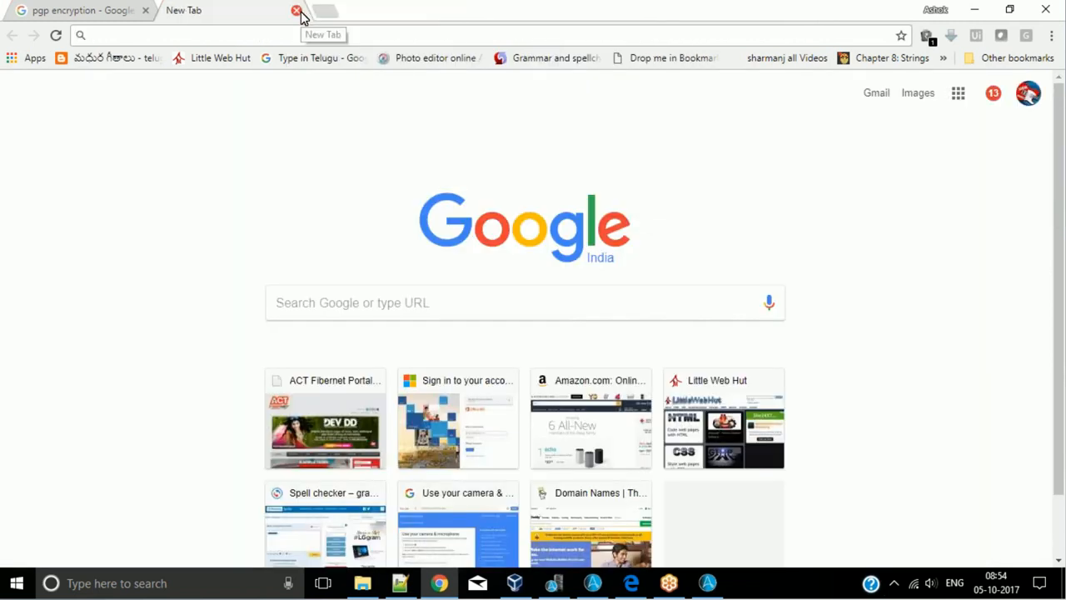
pyautogui.click(73, 8)
pyautogui.click(220, 9)
pyautogui.click(105, 9)
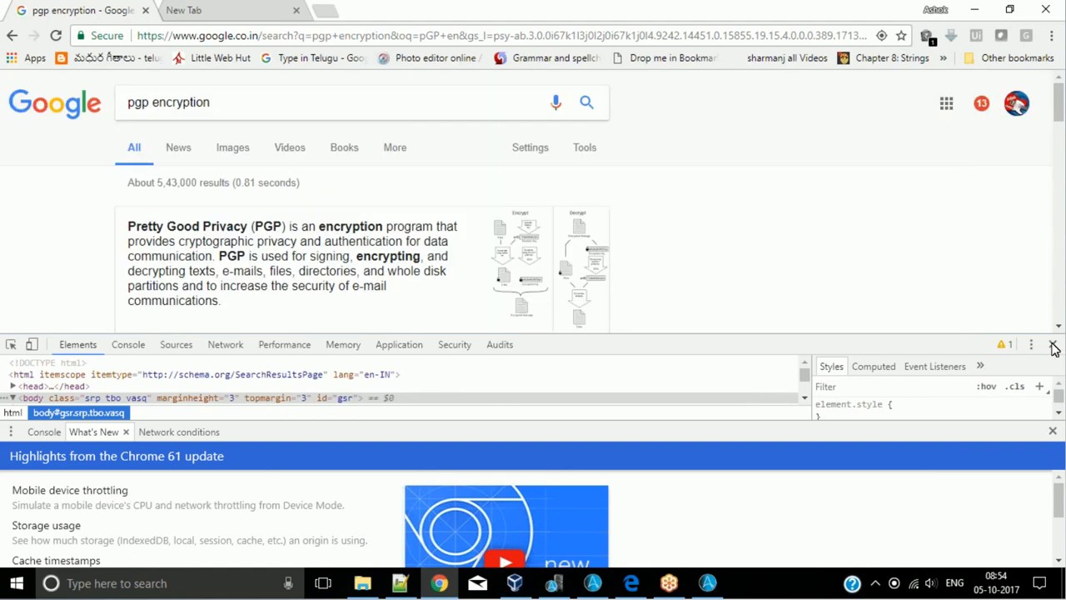
pyautogui.click(1053, 344)
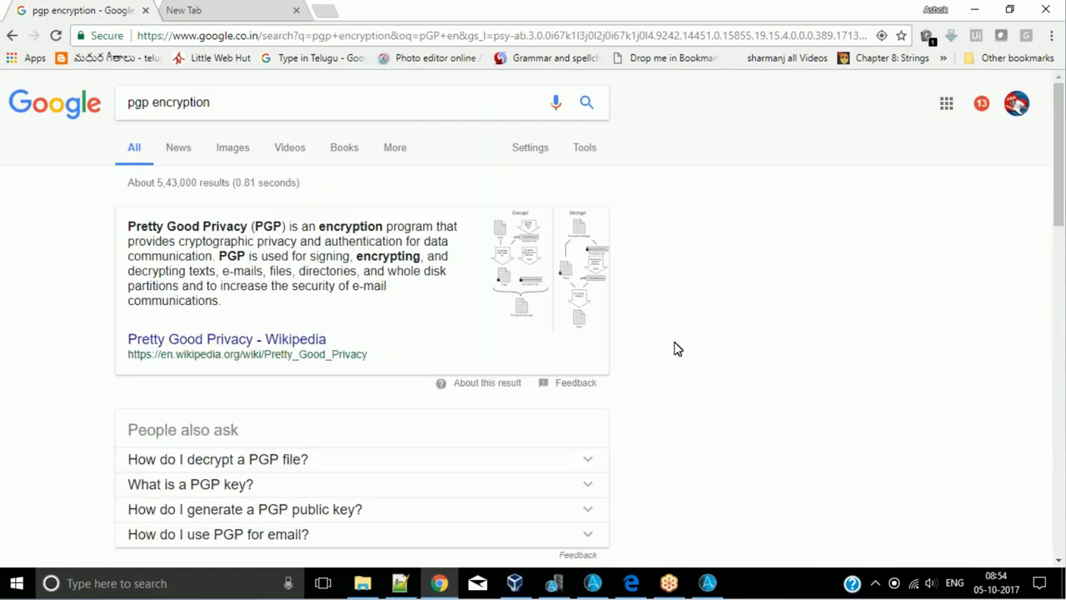
pyautogui.scroll(-5, 628, 366)
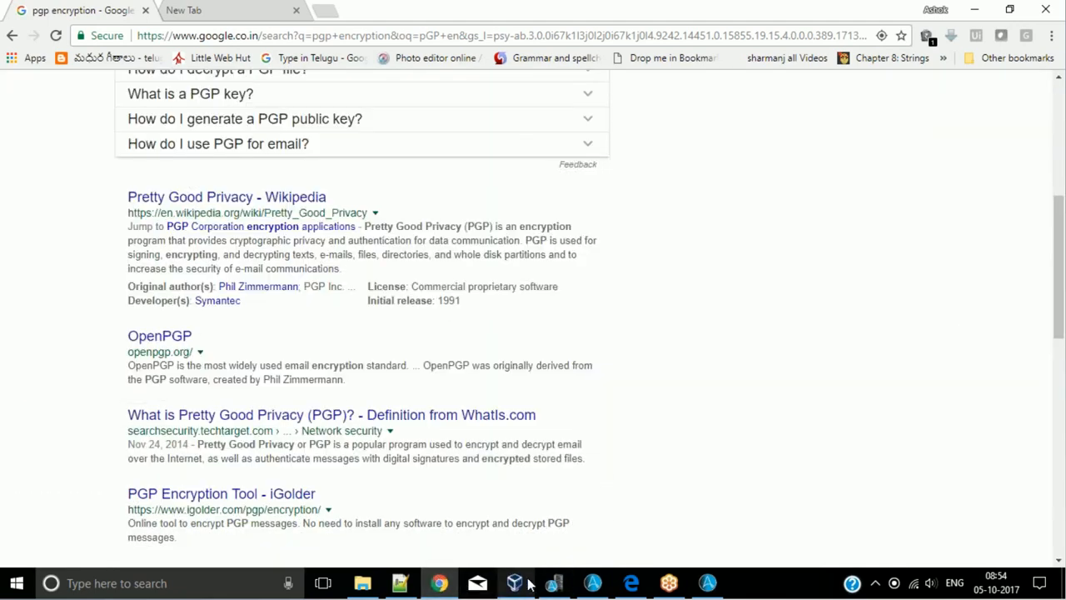
# - Switch to the Automation Anywhere client, open VATNUM2.atmx from My Tasks and show its Variable Manager
pyautogui.click(592, 583)
pyautogui.click(250, 172)
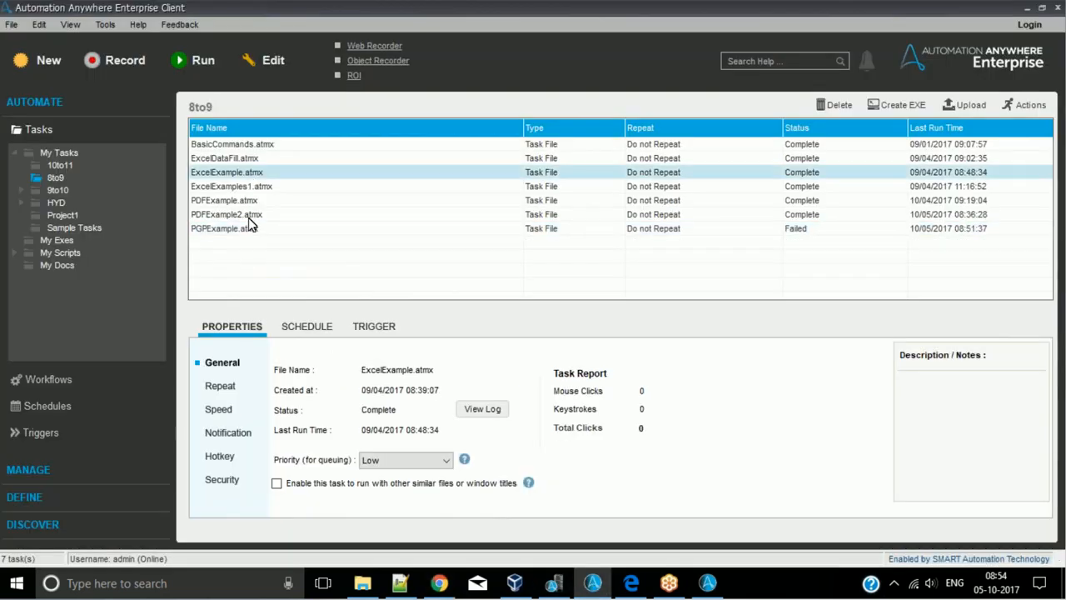
pyautogui.click(60, 165)
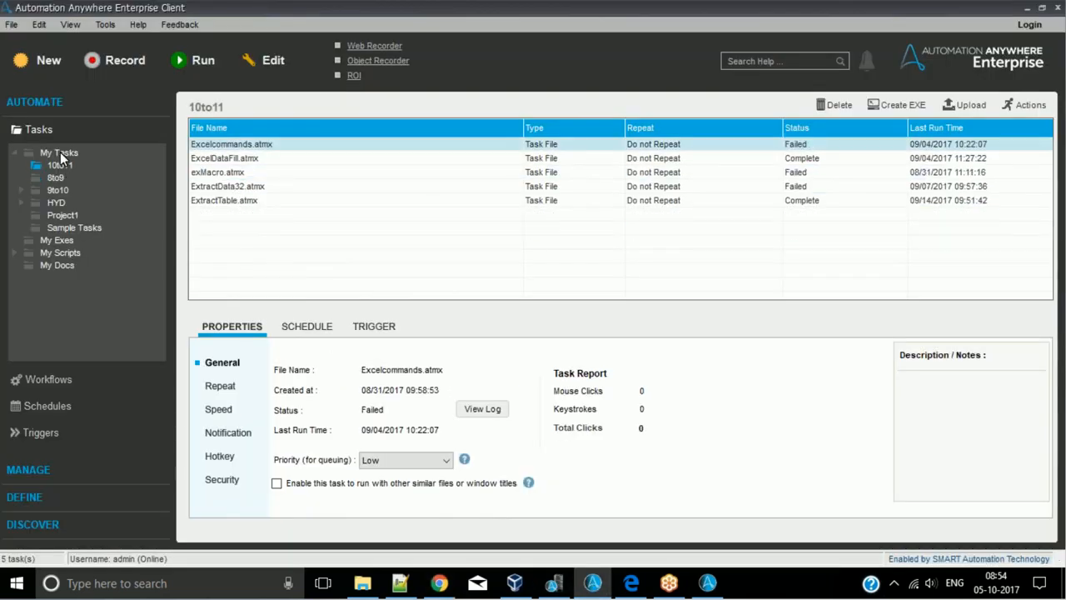
pyautogui.doubleClick(60, 152)
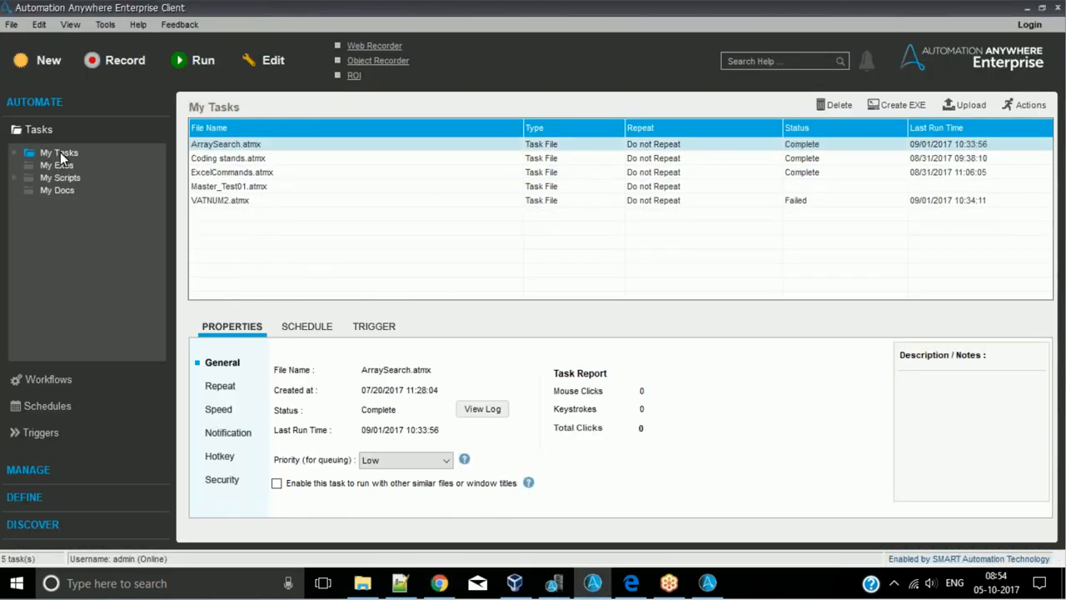
pyautogui.click(238, 200)
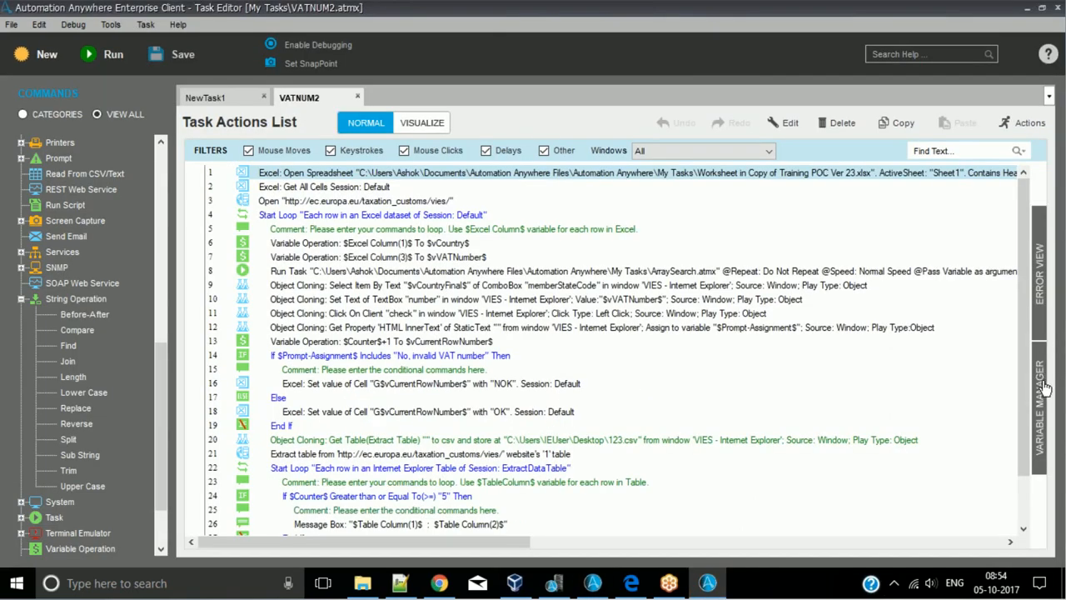
pyautogui.click(1041, 384)
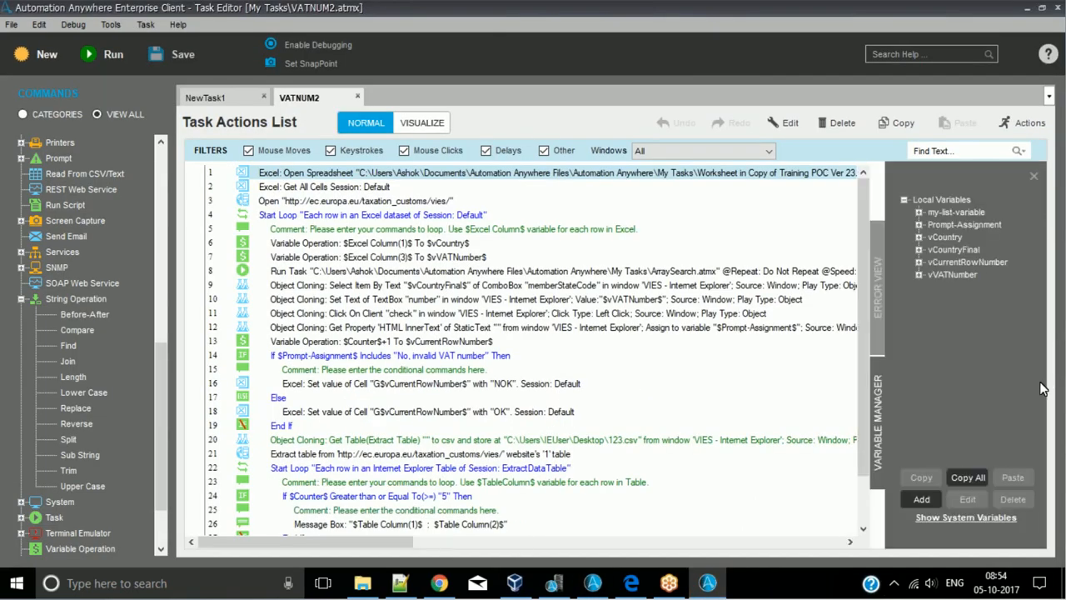
# - Examine the details of the local variables vCurrentRowNumber, vCountry and vCountryFinal
pyautogui.click(950, 275)
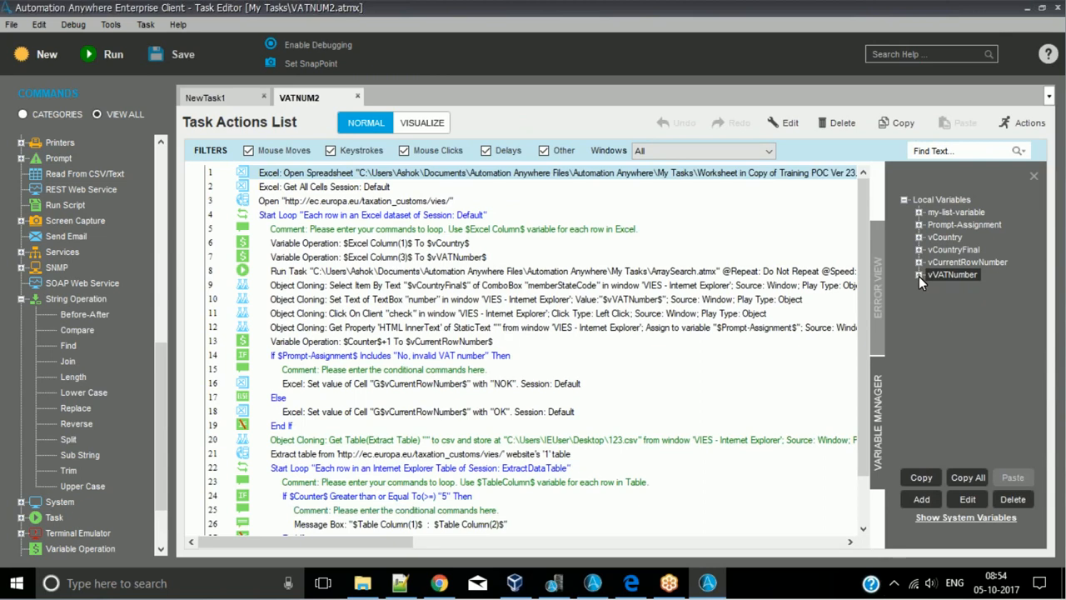
pyautogui.click(918, 263)
pyautogui.click(917, 264)
pyautogui.click(919, 237)
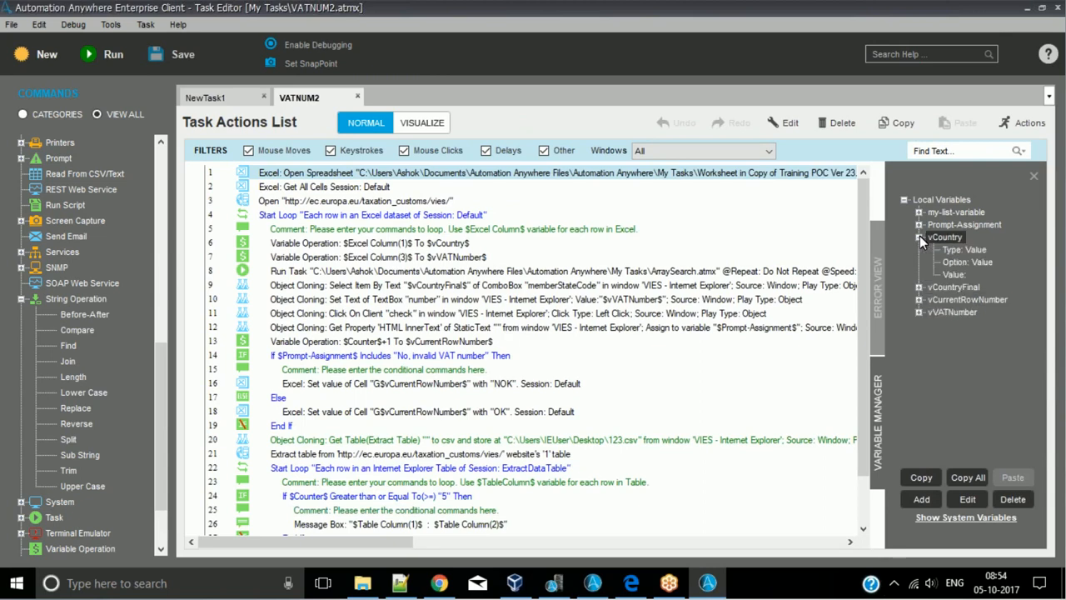
pyautogui.click(920, 238)
pyautogui.click(919, 249)
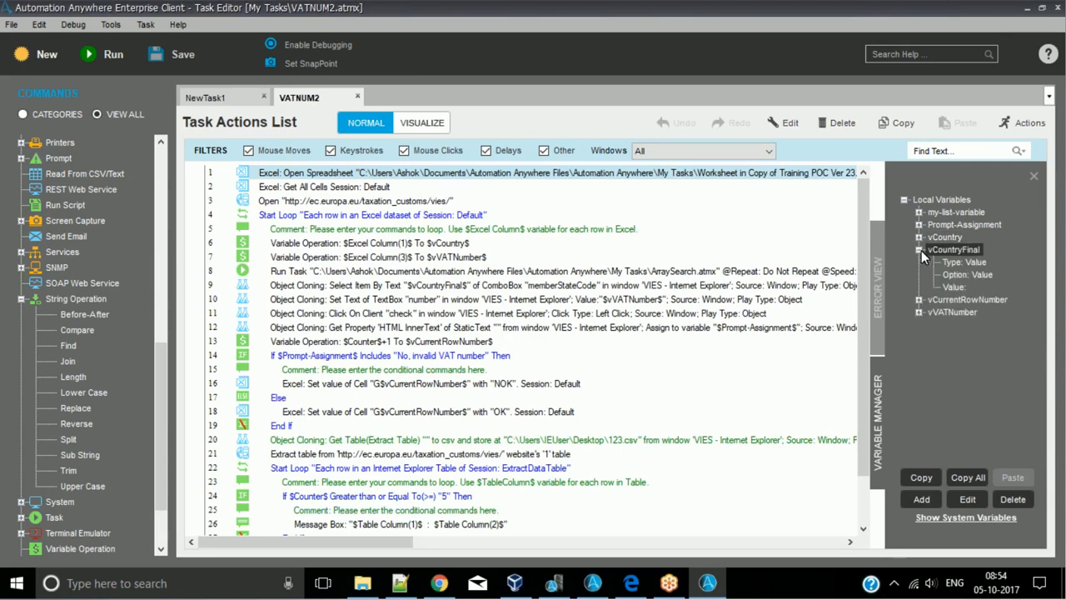
pyautogui.click(920, 250)
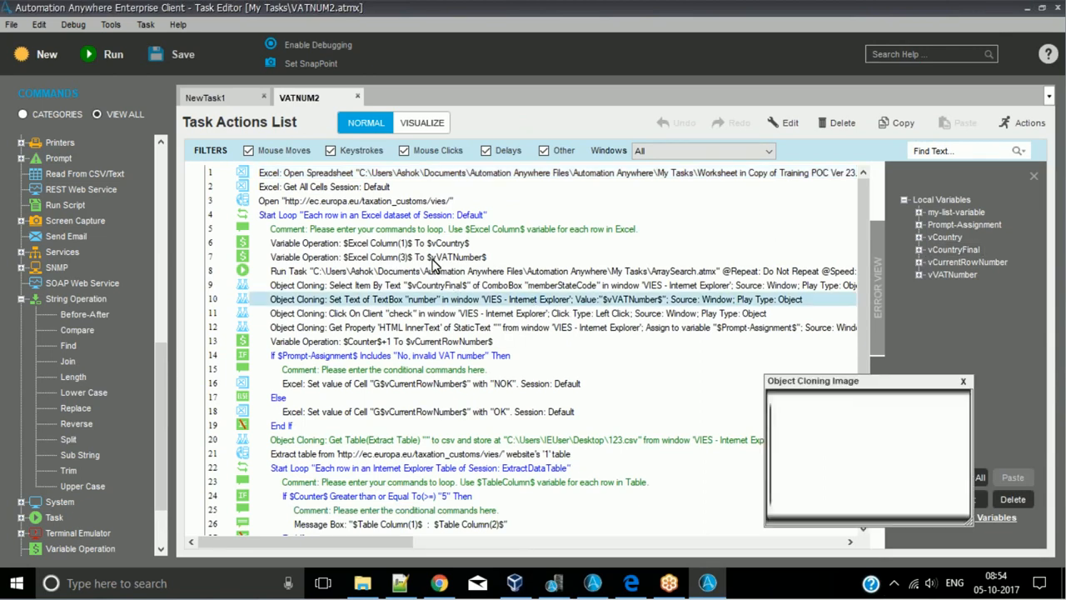
# - Examine the Variable Operation actions that assign Excel columns to vCountry and vVATNumber inside the Excel loop
pyautogui.click(431, 263)
pyautogui.click(448, 246)
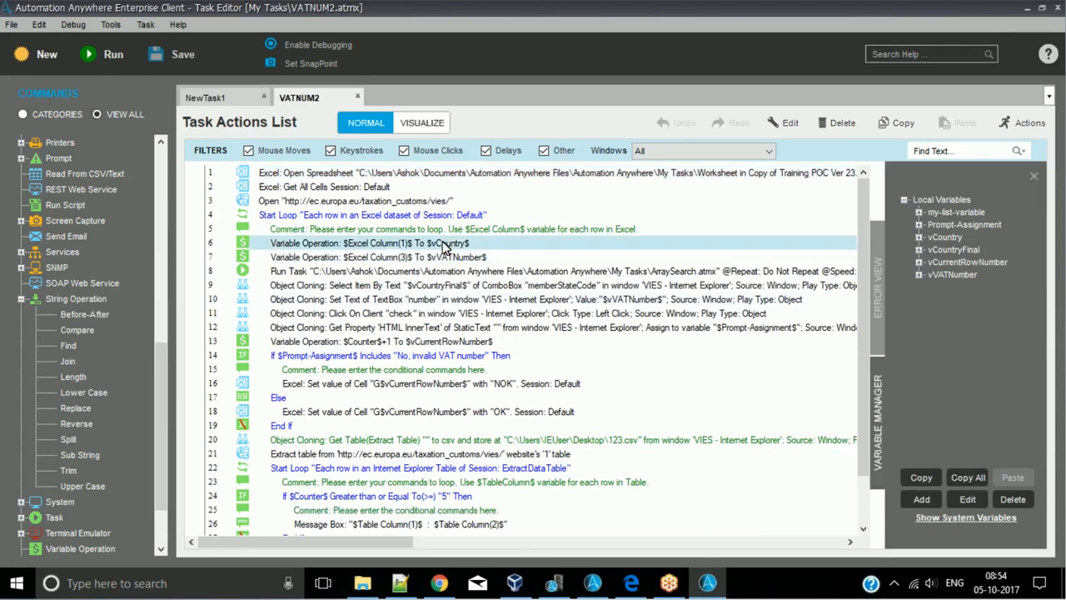
pyautogui.click(438, 218)
pyautogui.click(436, 242)
pyautogui.click(737, 176)
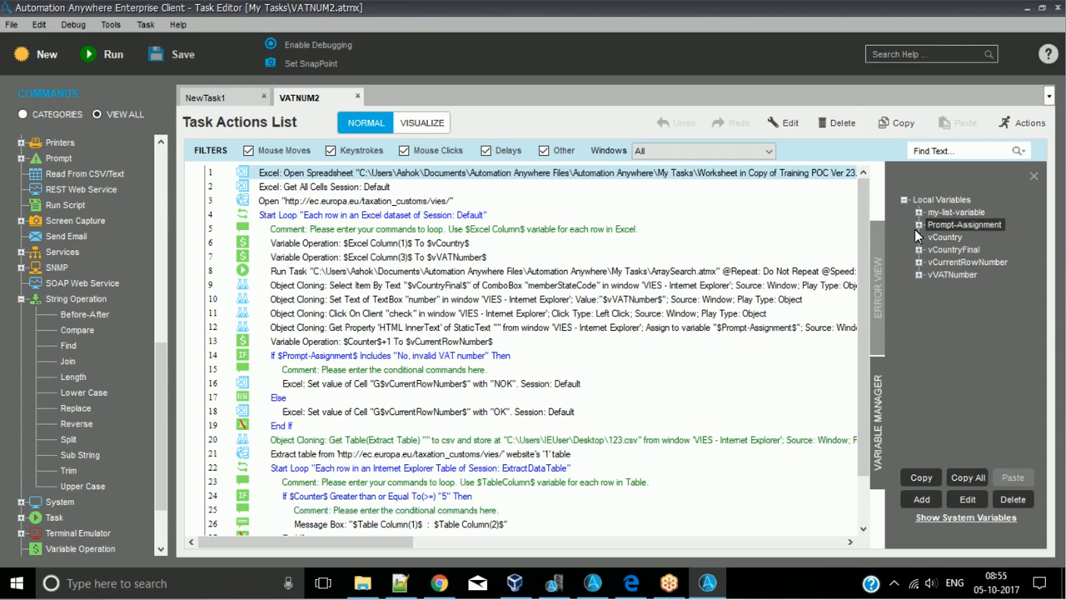
# - Expand every local variable of VATNUM2 to examine its type, option and value, and collapse them all again
pyautogui.click(919, 274)
pyautogui.click(919, 261)
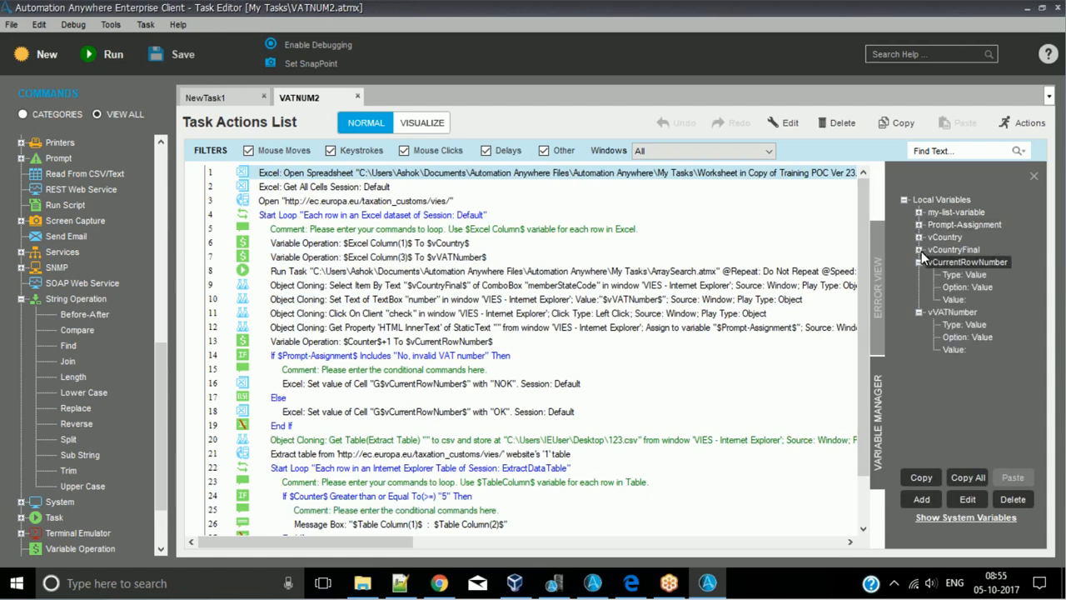
pyautogui.click(919, 249)
pyautogui.click(919, 233)
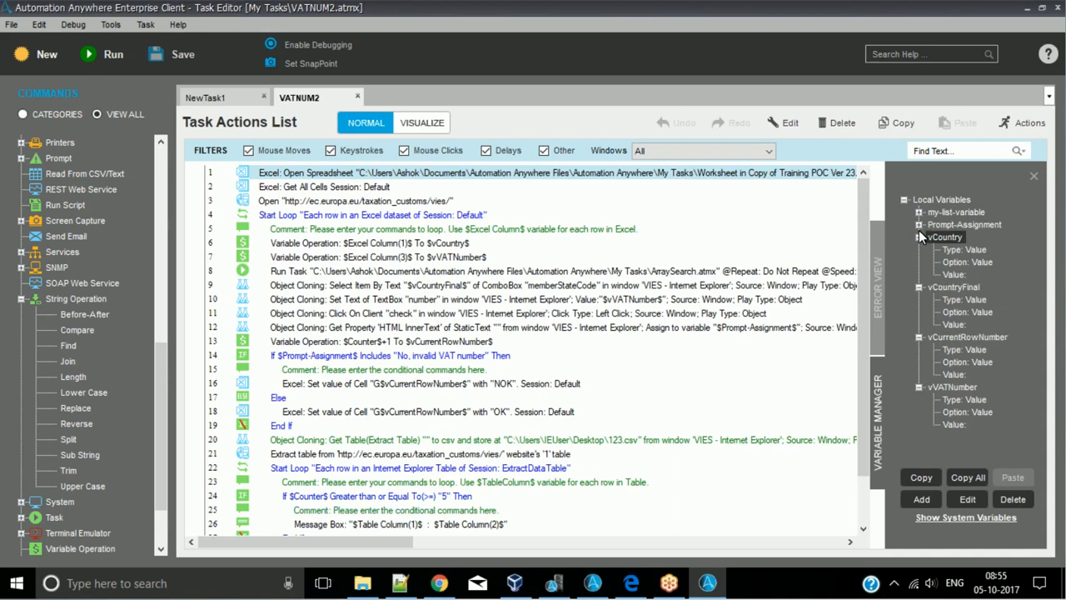
pyautogui.click(917, 223)
pyautogui.click(918, 212)
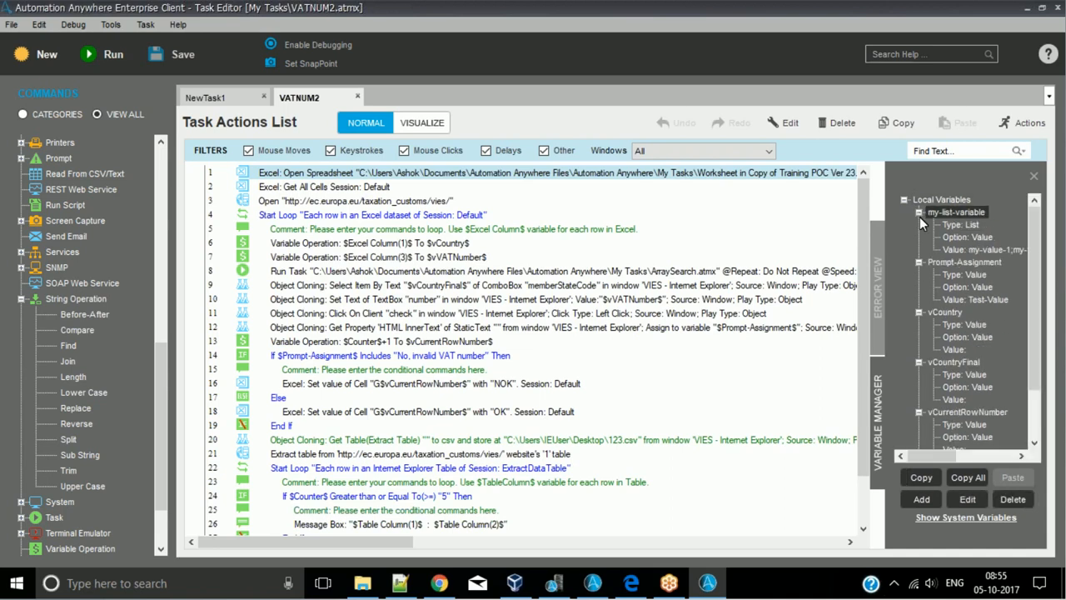
pyautogui.click(919, 212)
pyautogui.click(919, 224)
pyautogui.click(919, 237)
pyautogui.click(919, 250)
pyautogui.click(919, 262)
pyautogui.click(919, 274)
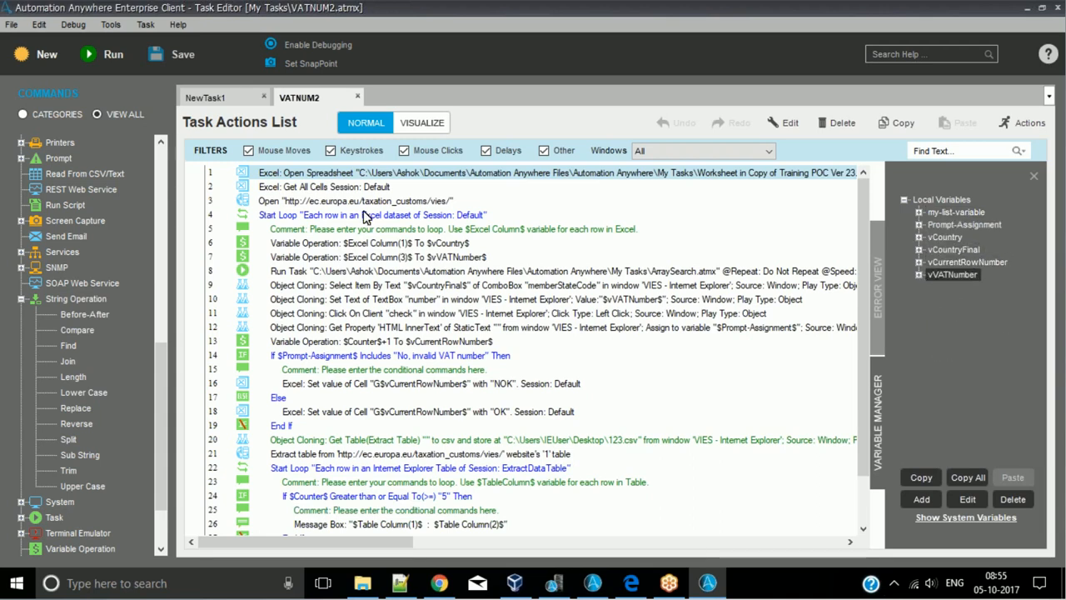
# - Return to the client's My Tasks list and open ArraySearch.atmx for editing
pyautogui.hotkey('alt', 'Tab')
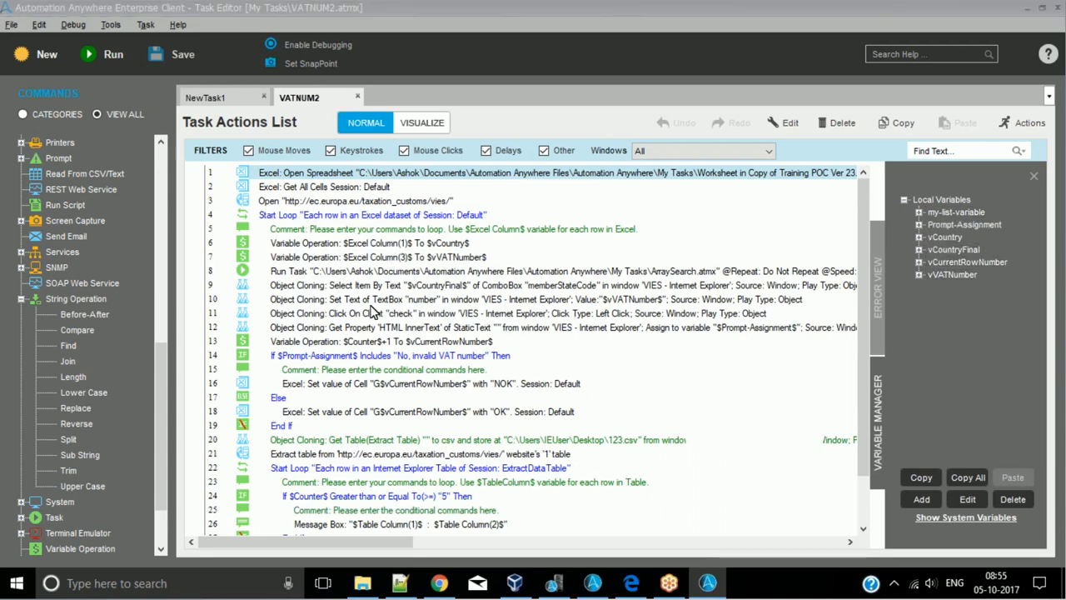
pyautogui.click(227, 191)
pyautogui.click(225, 149)
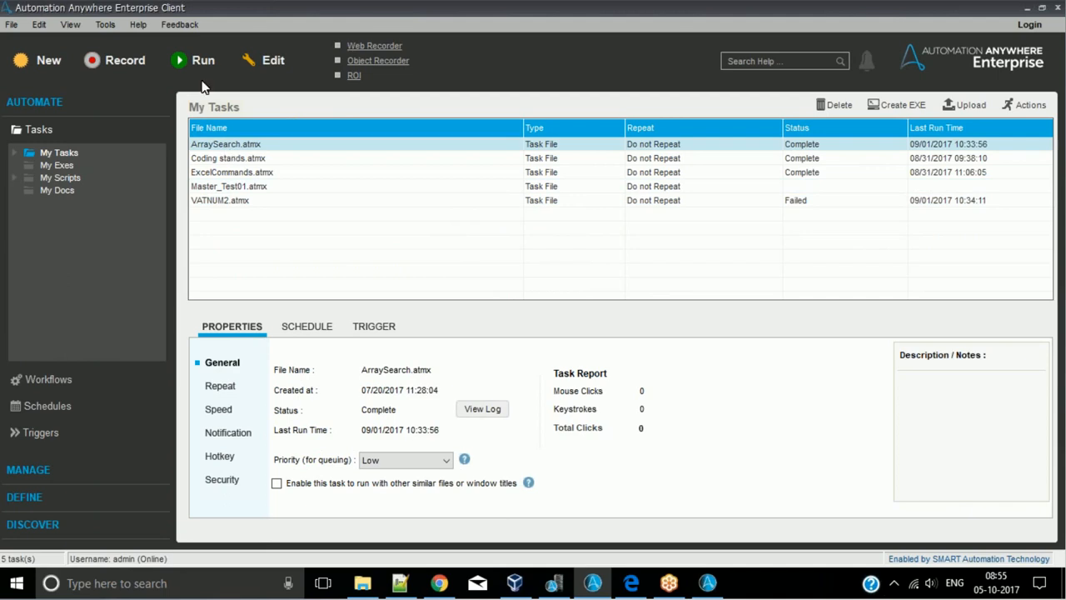
pyautogui.click(274, 64)
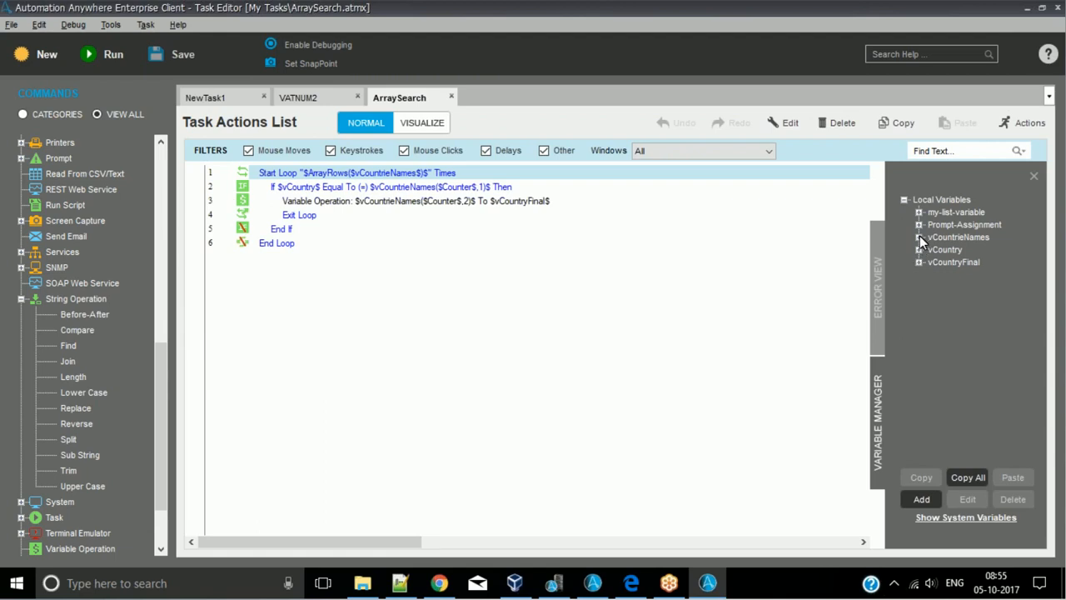
# - Expand the array variable vCountrieNames, open it for editing and copy the folder path of its source file
pyautogui.click(919, 237)
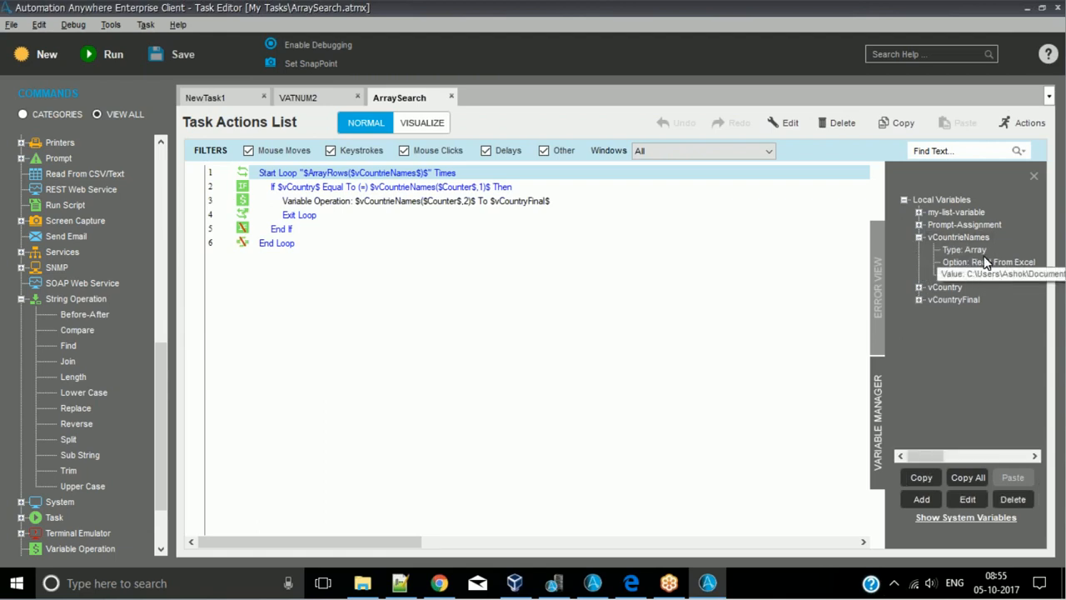
pyautogui.doubleClick(971, 239)
pyautogui.click(631, 306)
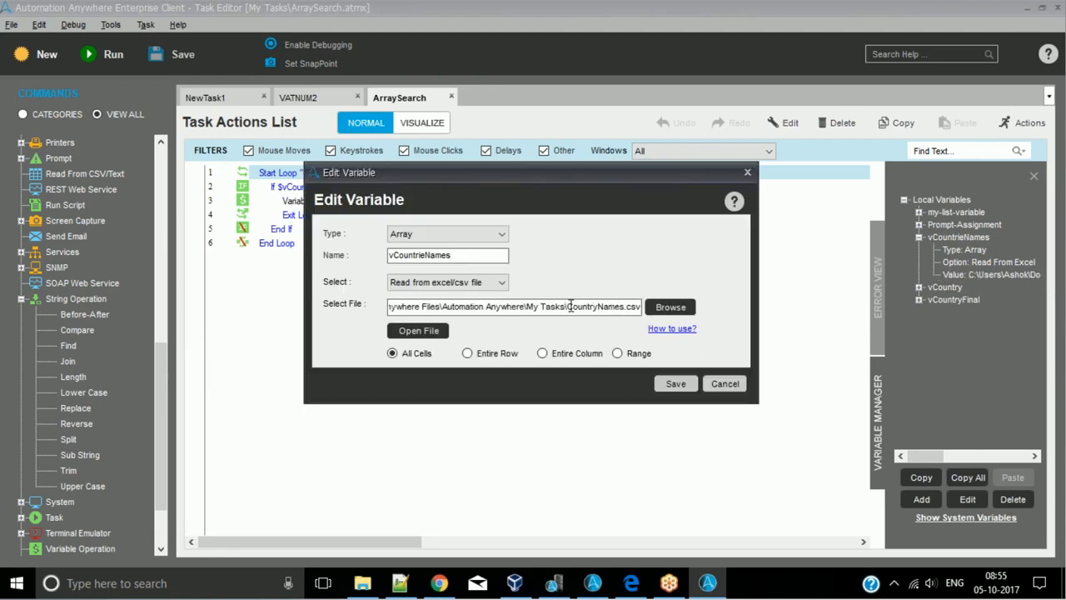
pyautogui.moveTo(566, 306); pyautogui.dragTo(154, 310)
pyautogui.hotkey('ctrl', 'c')
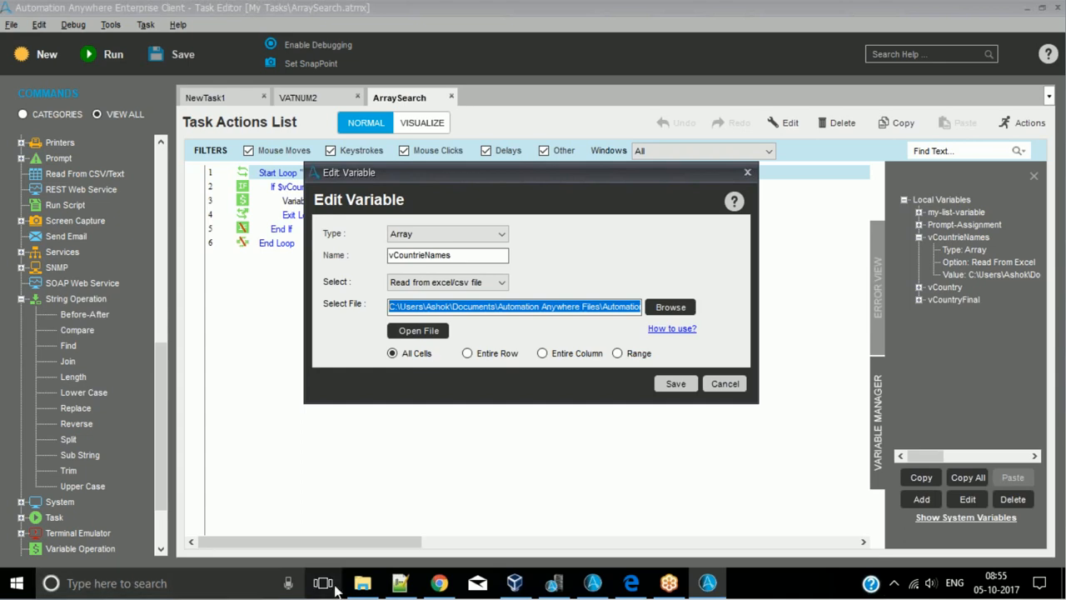
# - Switch to File Explorer, go to the copied My Tasks folder path and open CountryNames.csv
pyautogui.click(366, 580)
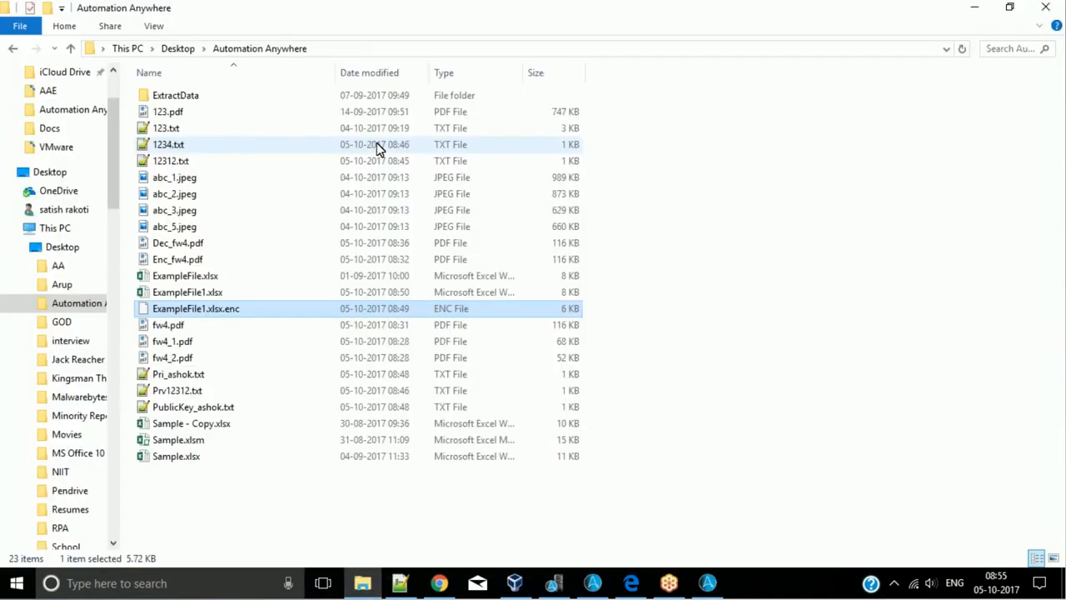
pyautogui.click(369, 50)
pyautogui.hotkey('ctrl', 'v')
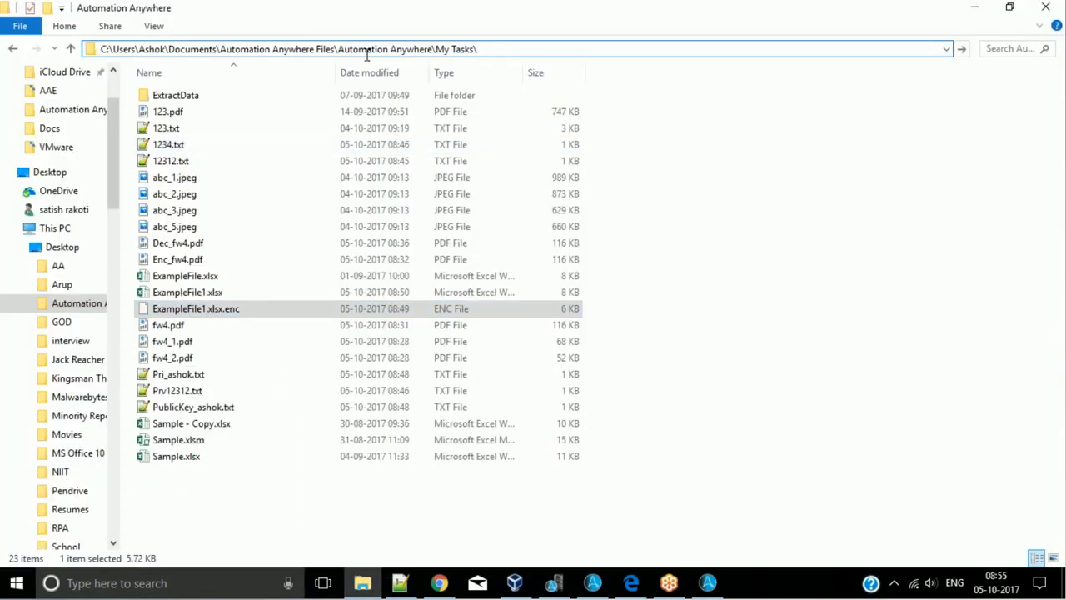
pyautogui.press('Return')
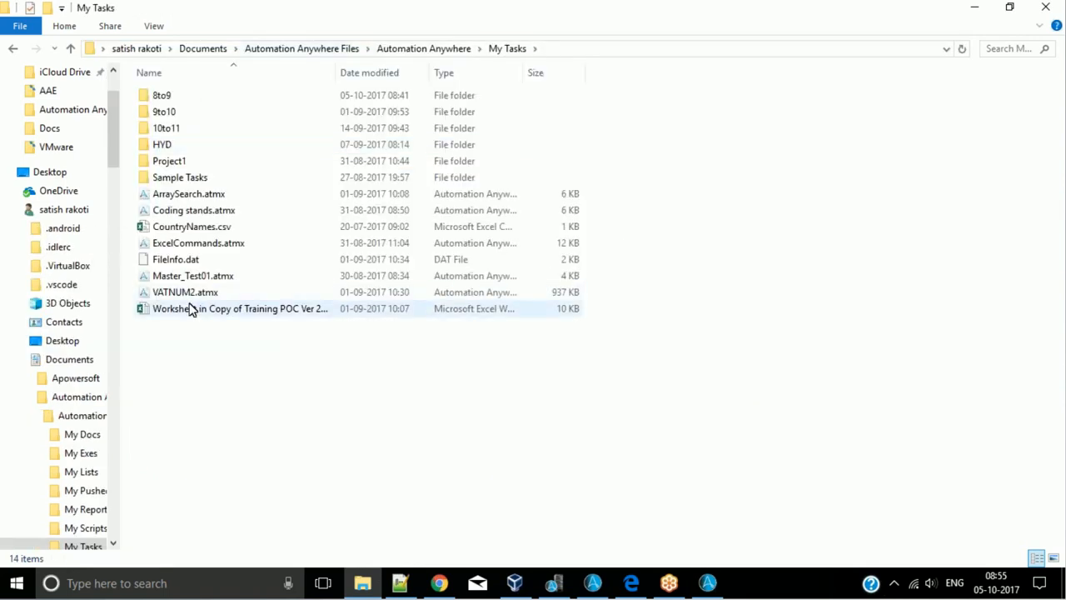
pyautogui.click(204, 227)
pyautogui.press('Return')
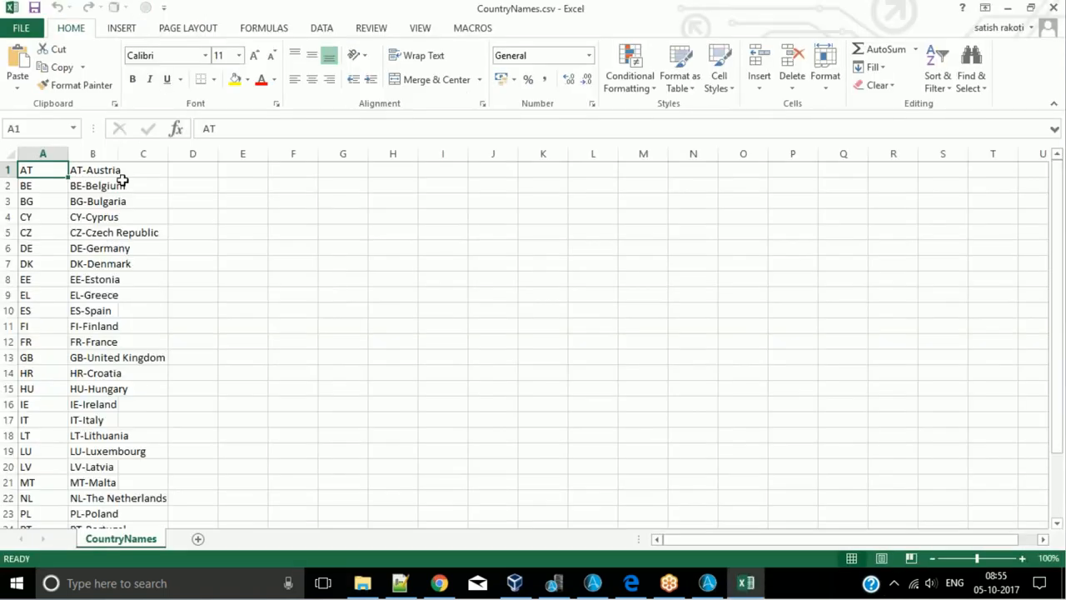
# - Fit column B of CountryNames.csv to its text and examine the country codes beside their full names
pyautogui.moveTo(63, 172); pyautogui.dragTo(131, 496)
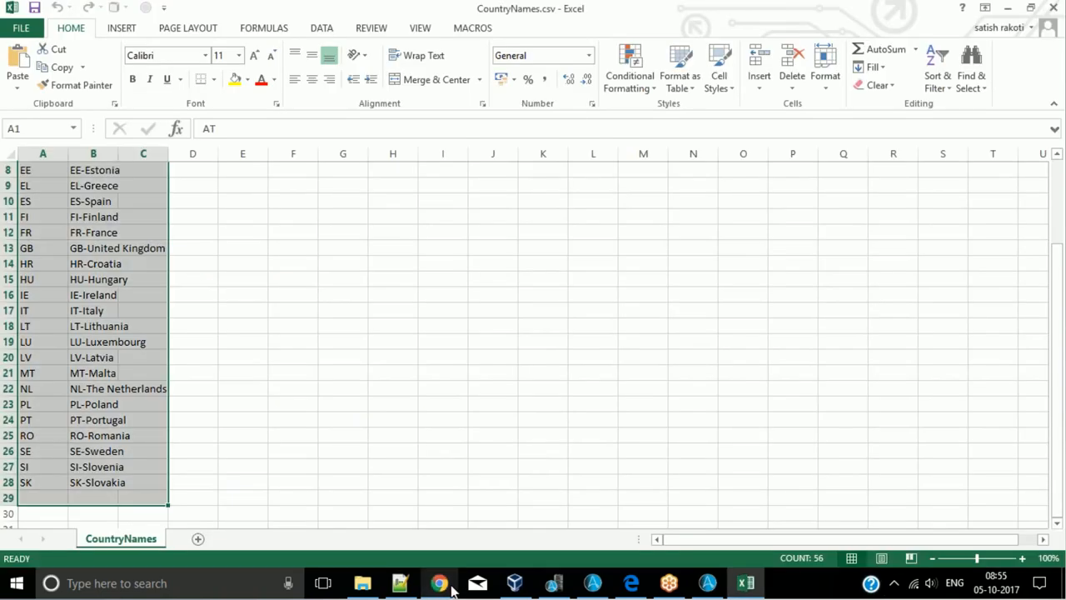
pyautogui.doubleClick(118, 154)
pyautogui.click(48, 185)
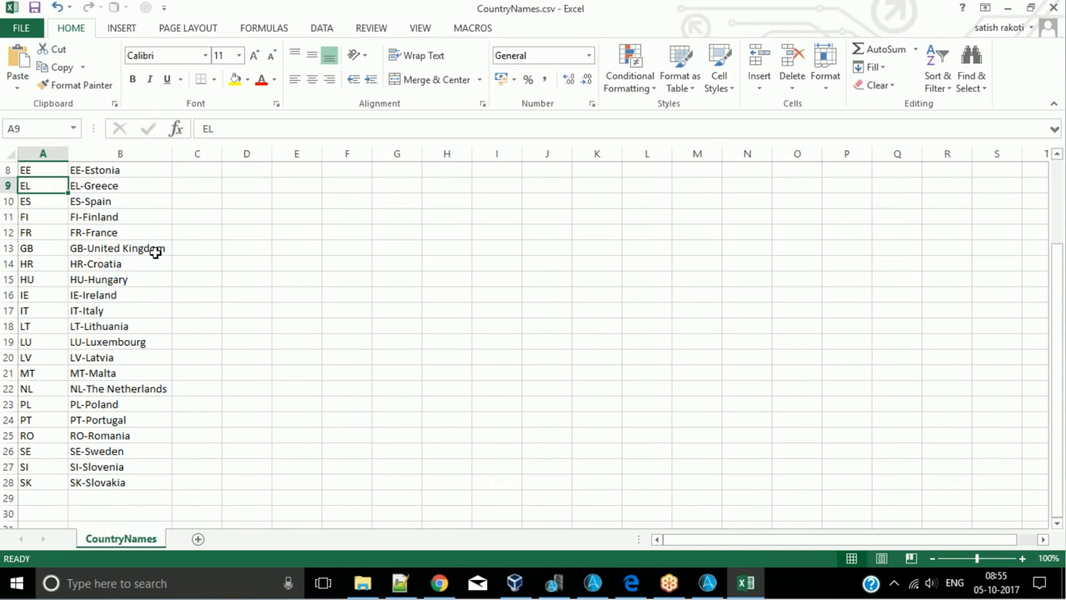
pyautogui.click(155, 173)
pyautogui.click(144, 185)
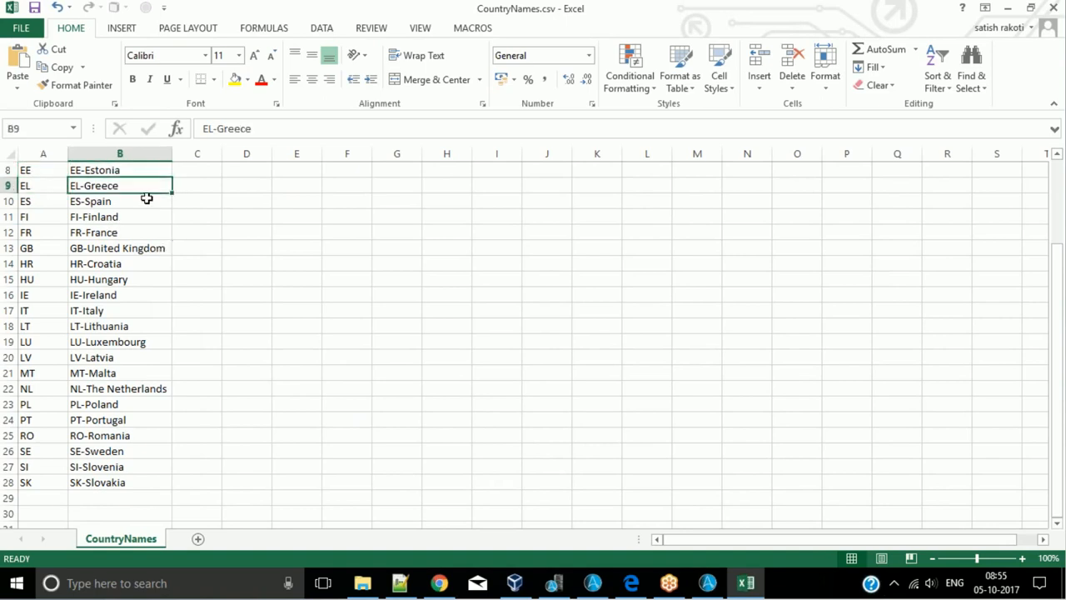
pyautogui.click(146, 200)
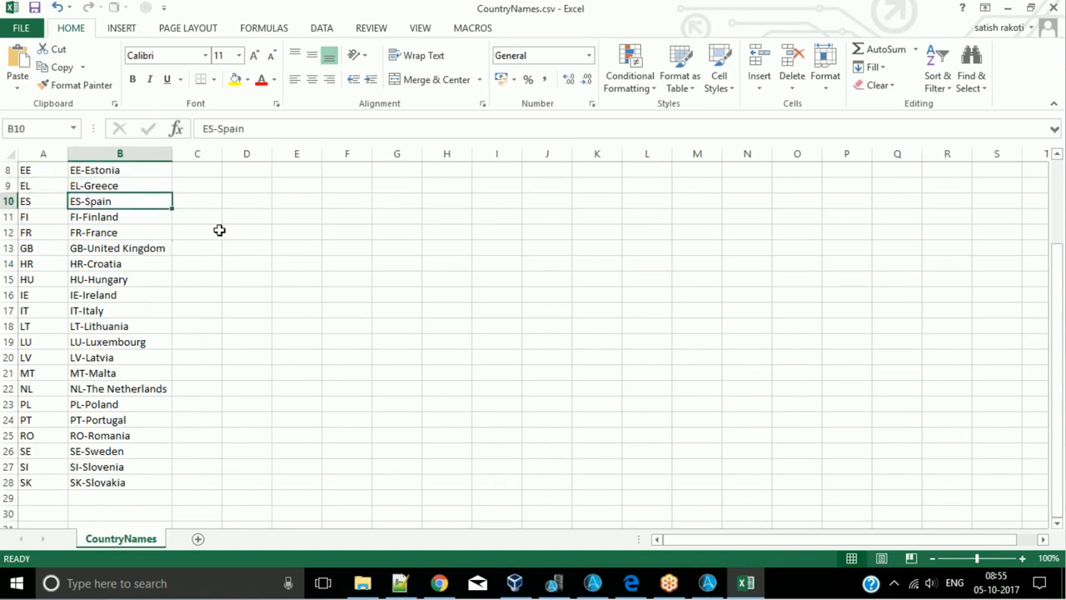
pyautogui.scroll(3, 219, 230)
# - Switch to the Automation Anywhere client, run VATNUM2.atmx and stop the run after it opens the VIES website
pyautogui.hotkey('alt', 'Tab')
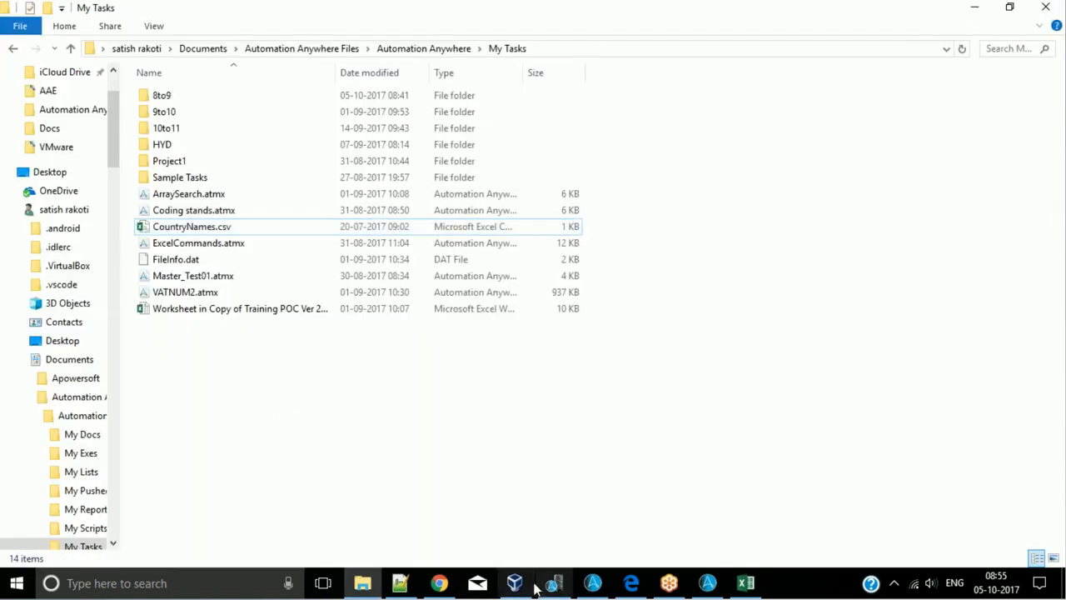
pyautogui.click(437, 585)
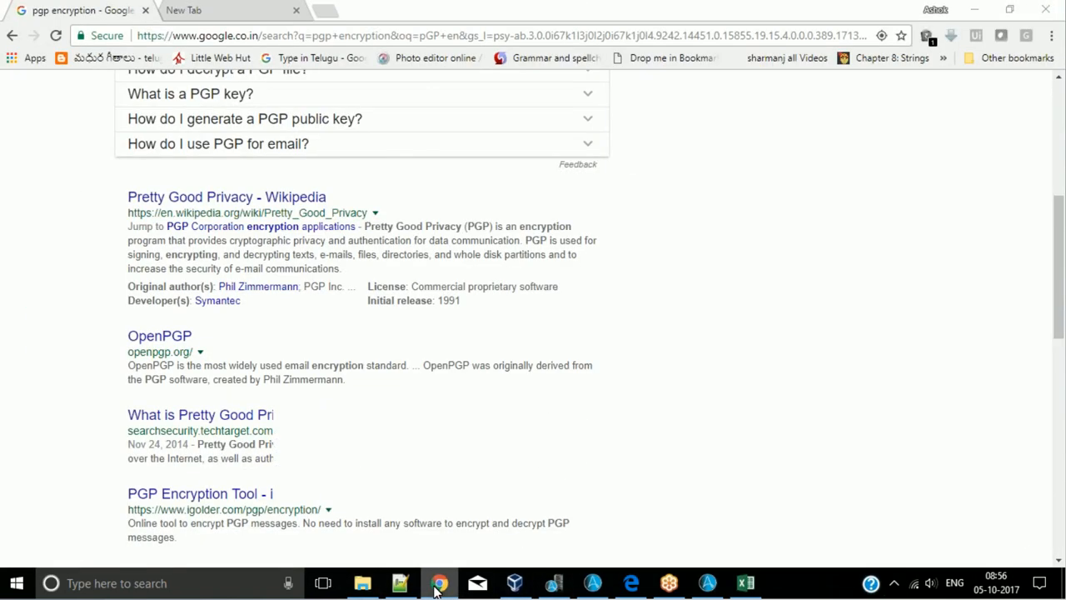
pyautogui.click(437, 586)
pyautogui.click(592, 583)
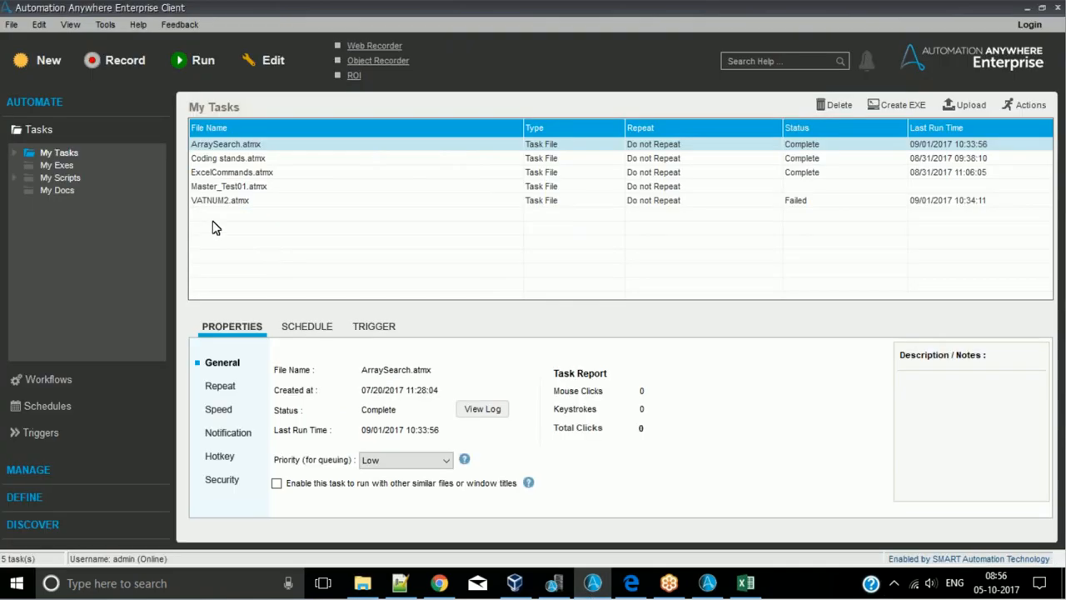
pyautogui.click(223, 200)
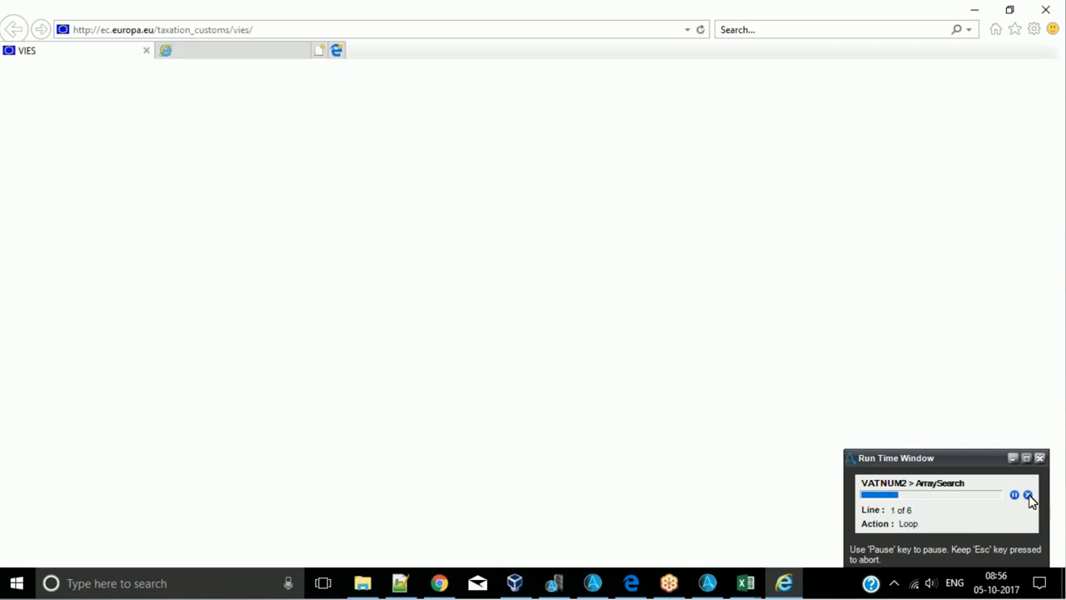
pyautogui.click(1029, 495)
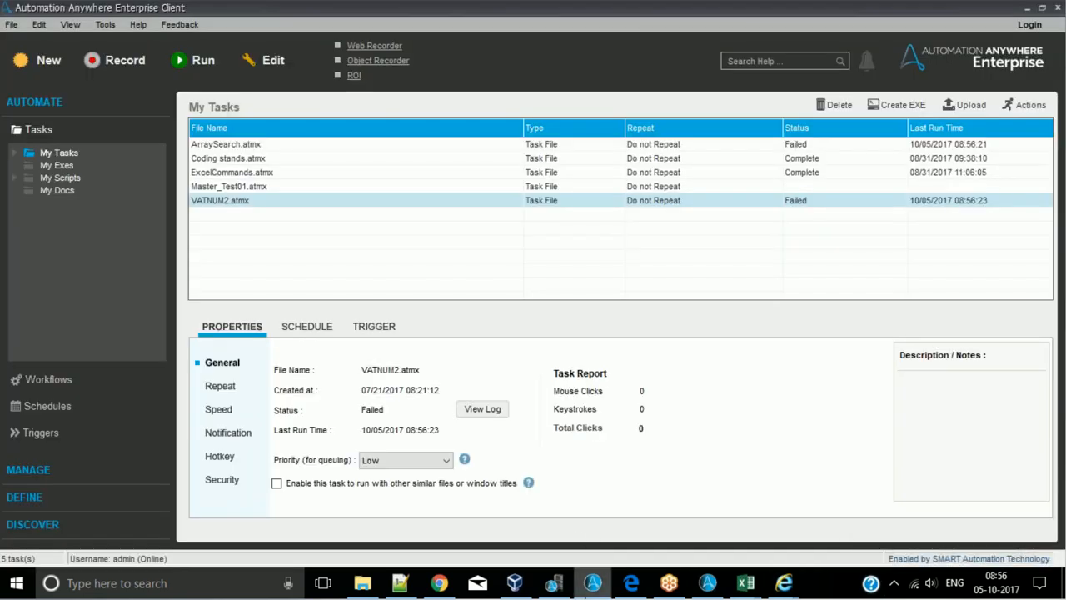
# - Switch to Internet Explorer and close the extra tab beside the VIES page
pyautogui.click(786, 583)
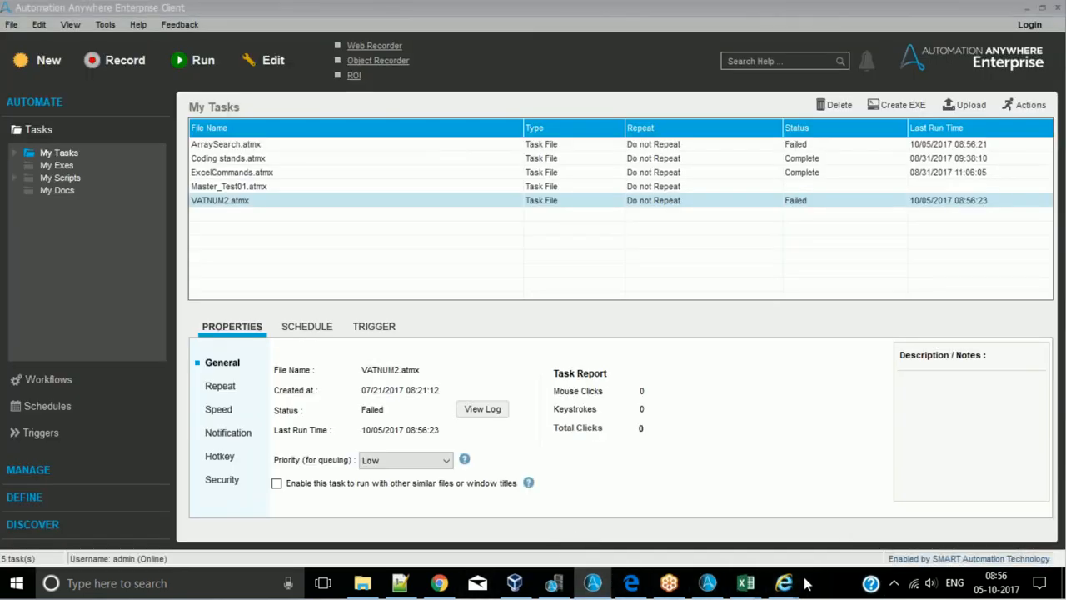
pyautogui.click(797, 536)
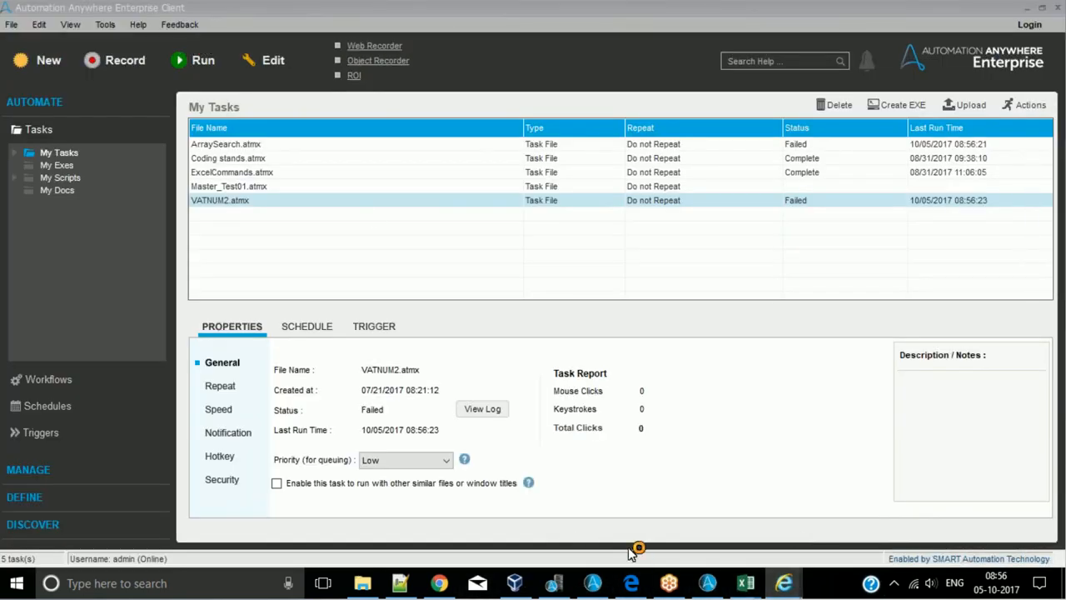
pyautogui.hotkey('alt', 'Tab')
pyautogui.hotkey('alt', 'Tab')
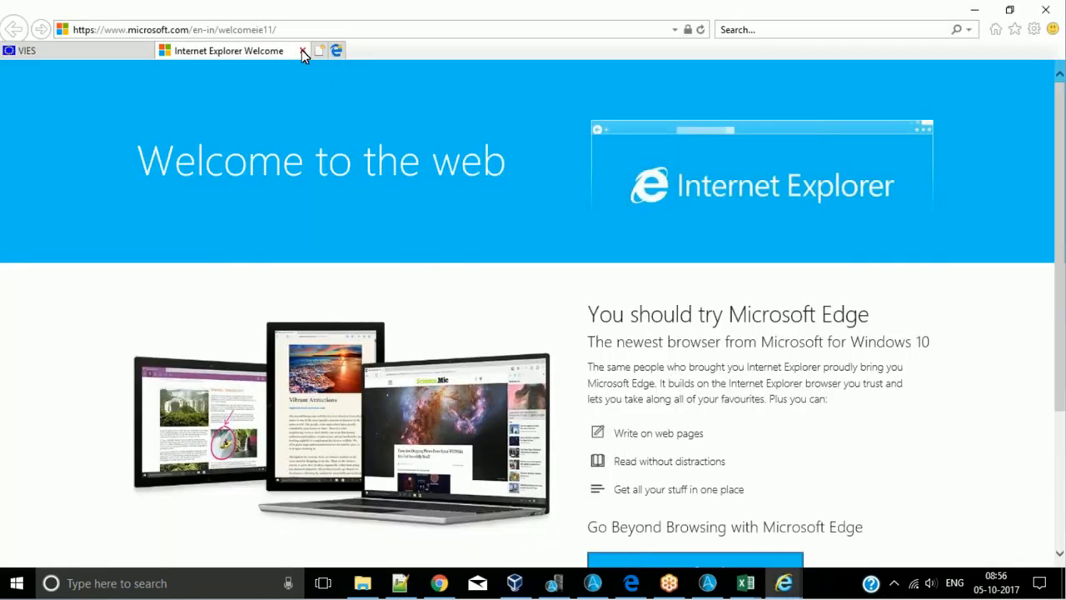
pyautogui.click(302, 51)
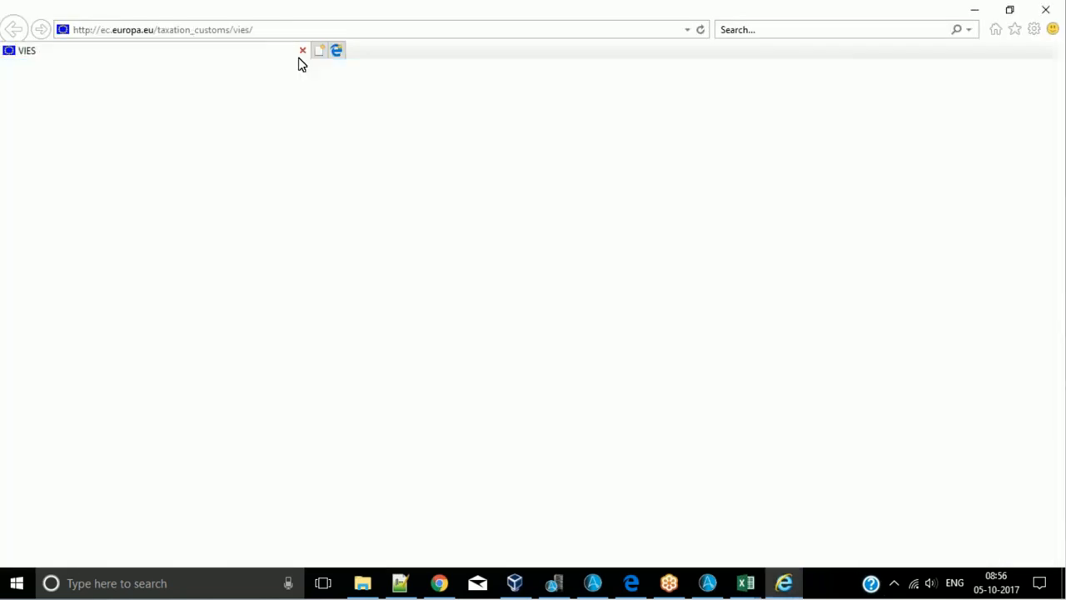
# - Review the Member State options on the VIES VAT number validation form and choose DK-Denmark
pyautogui.click(557, 273)
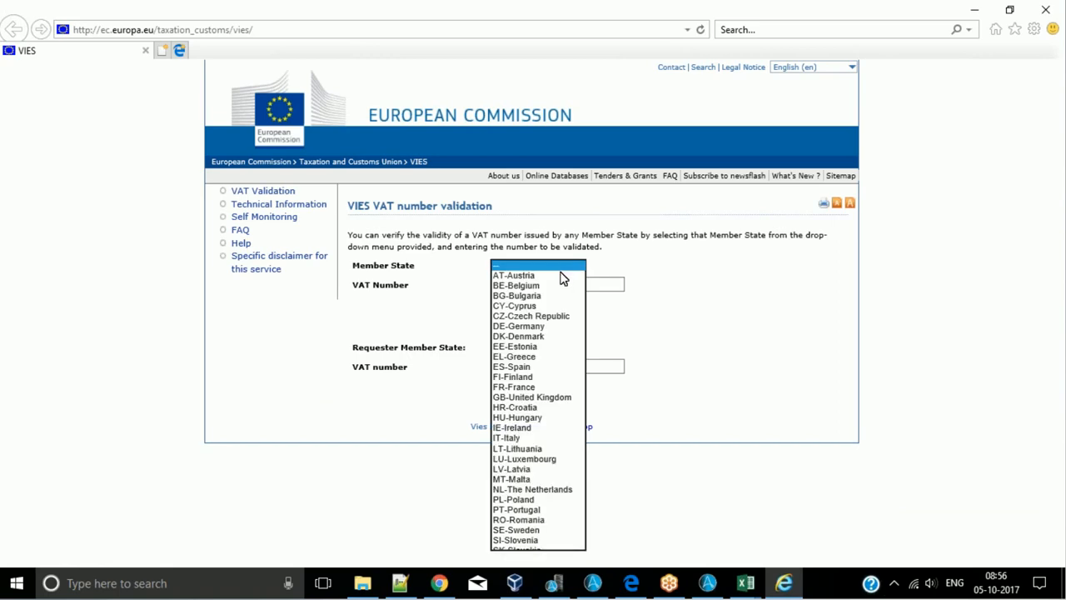
pyautogui.click(697, 288)
pyautogui.click(571, 268)
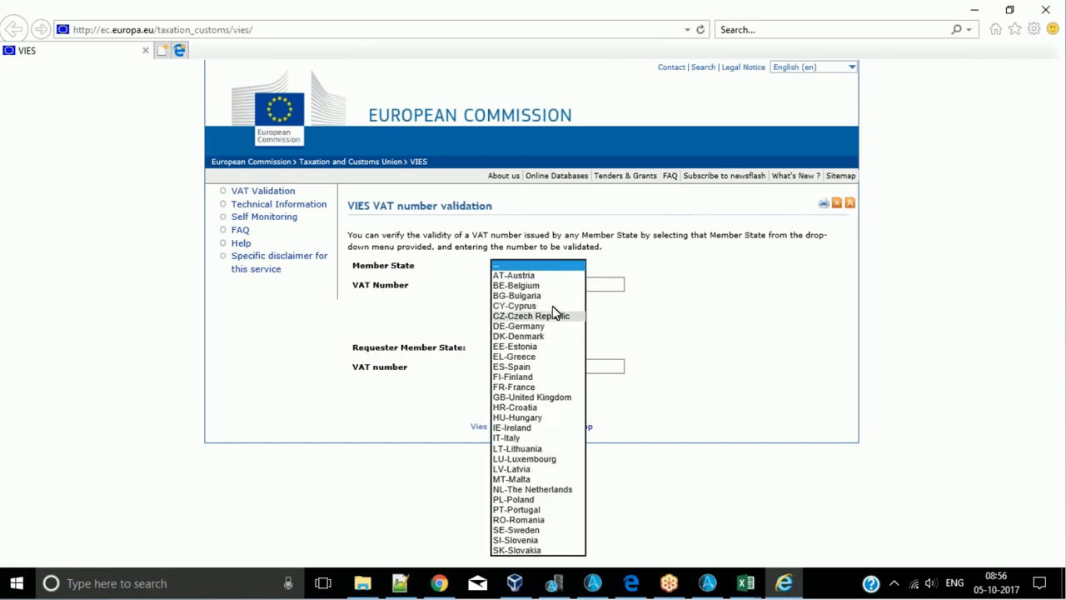
pyautogui.click(623, 269)
pyautogui.click(542, 264)
pyautogui.click(516, 336)
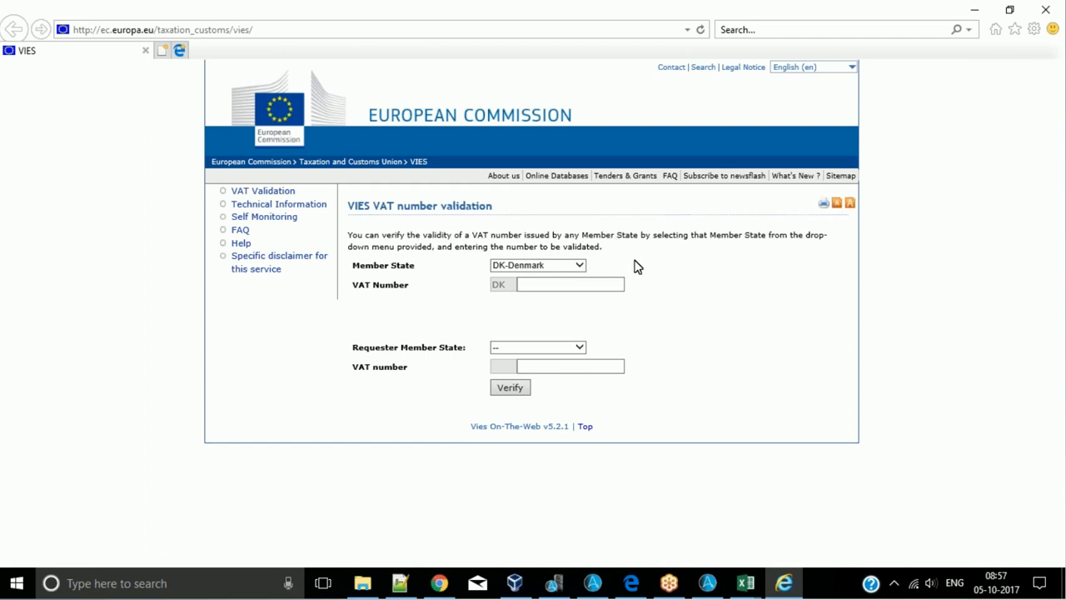
# - Display the source code of the VIES page in the browser's developer tools
pyautogui.press('F12')
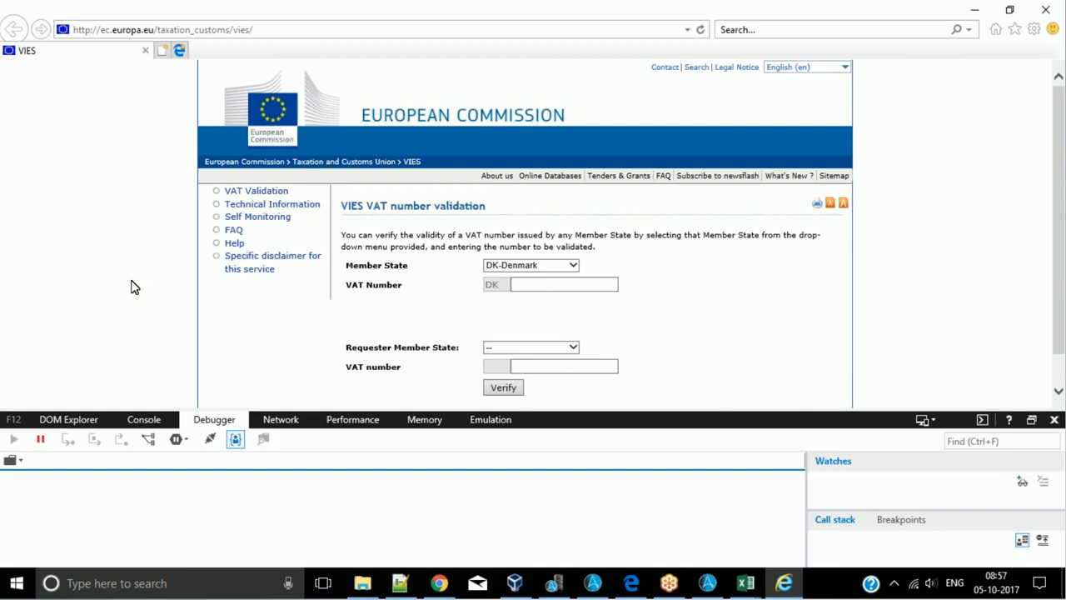
pyautogui.click(1055, 420)
pyautogui.press('F12')
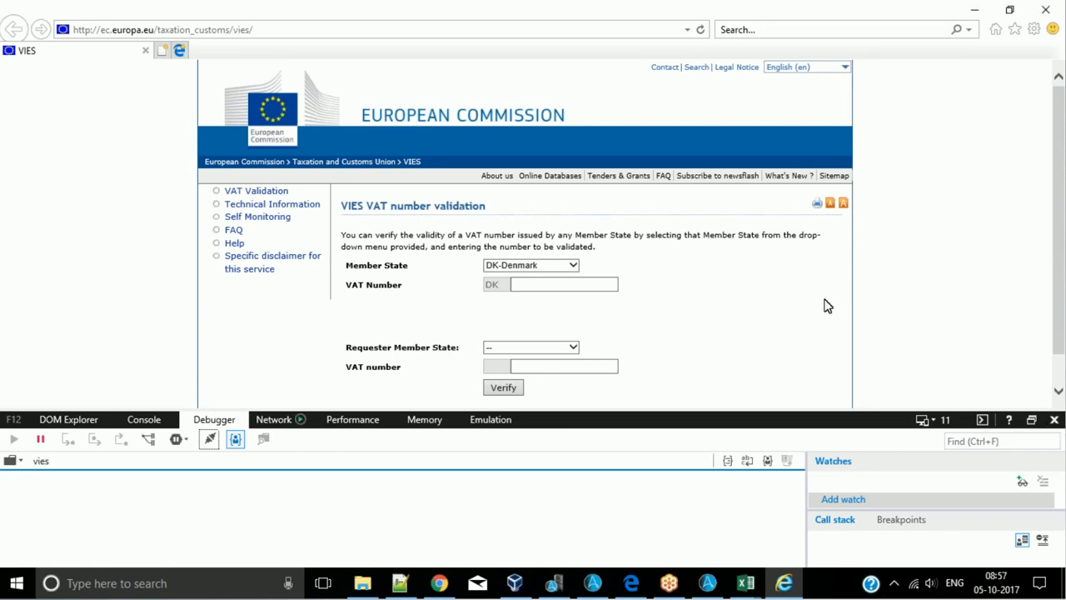
pyautogui.press('F12')
pyautogui.rightClick(786, 302)
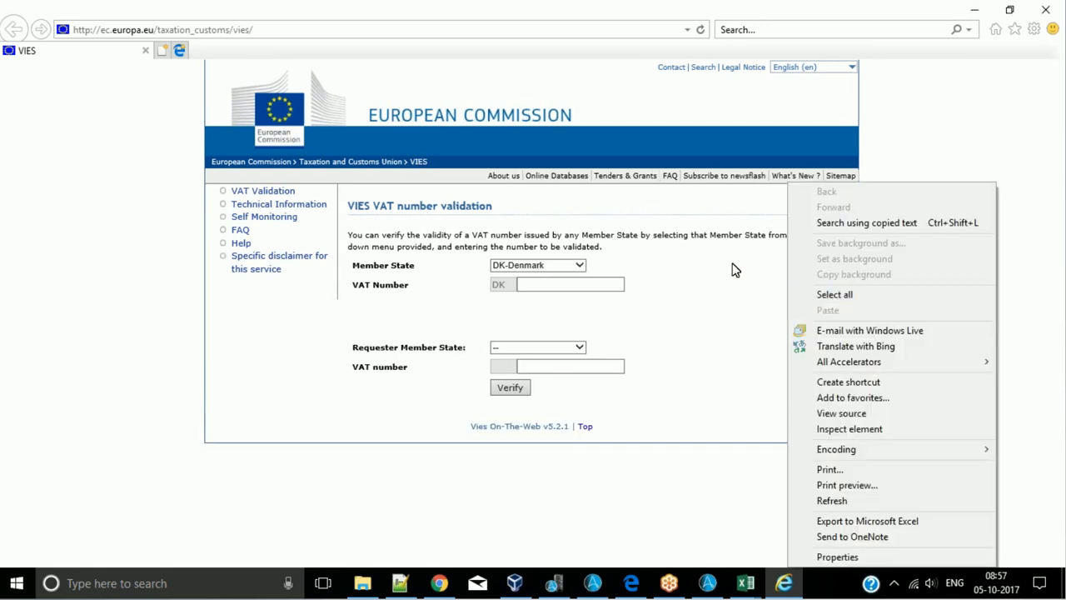
pyautogui.click(837, 417)
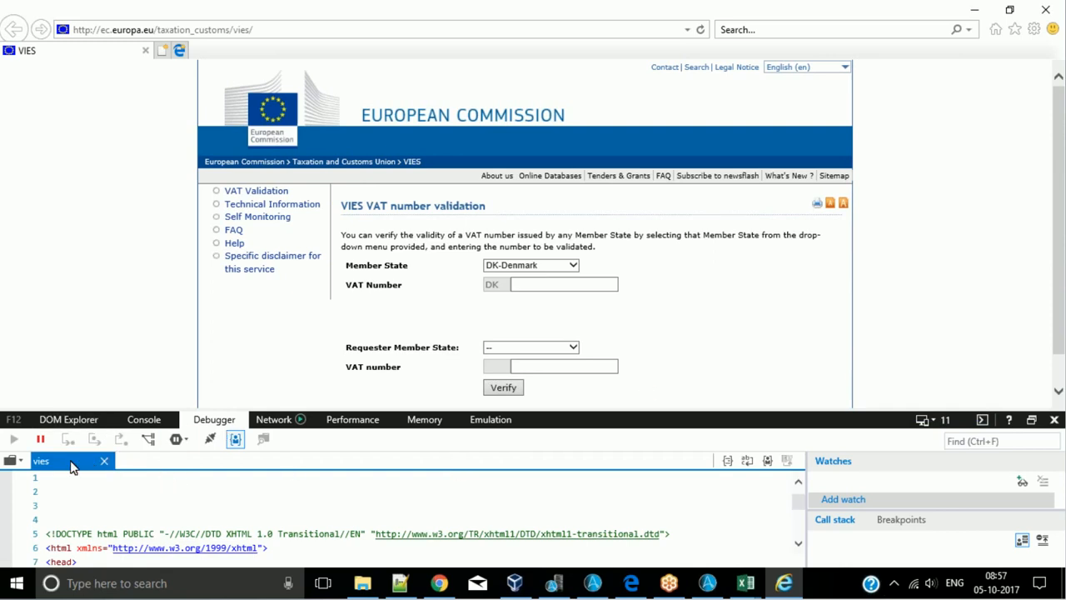
# - Examine the VIES page source in the developer tools, looking through its stylesheet, script and language link lines
pyautogui.moveTo(58, 469); pyautogui.dragTo(890, 22)
pyautogui.scroll(-7, 417, 479)
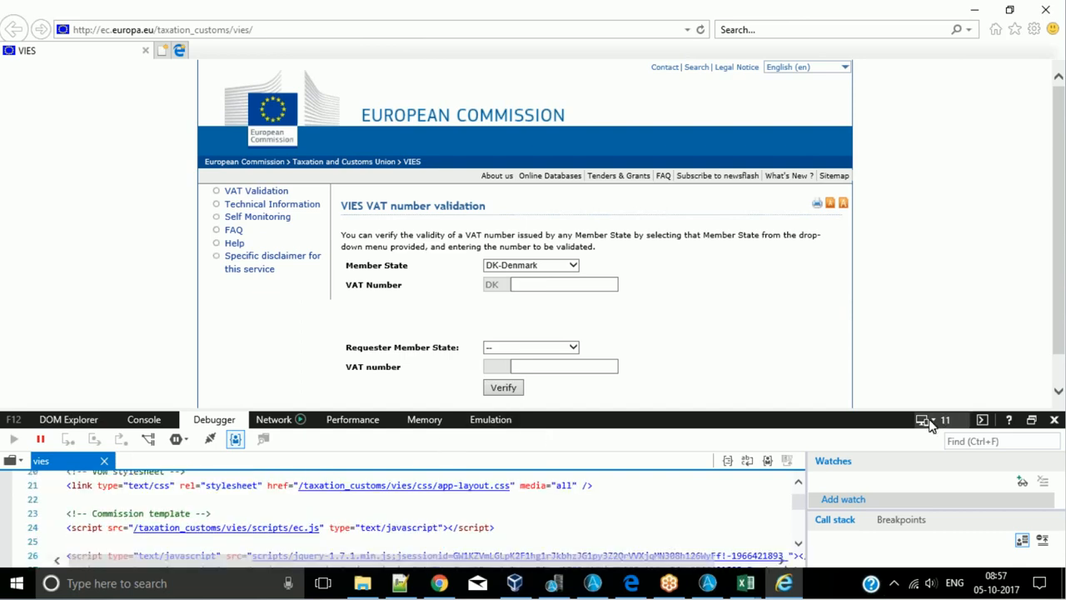
pyautogui.scroll(-20, 430, 514)
pyautogui.scroll(-15, 428, 518)
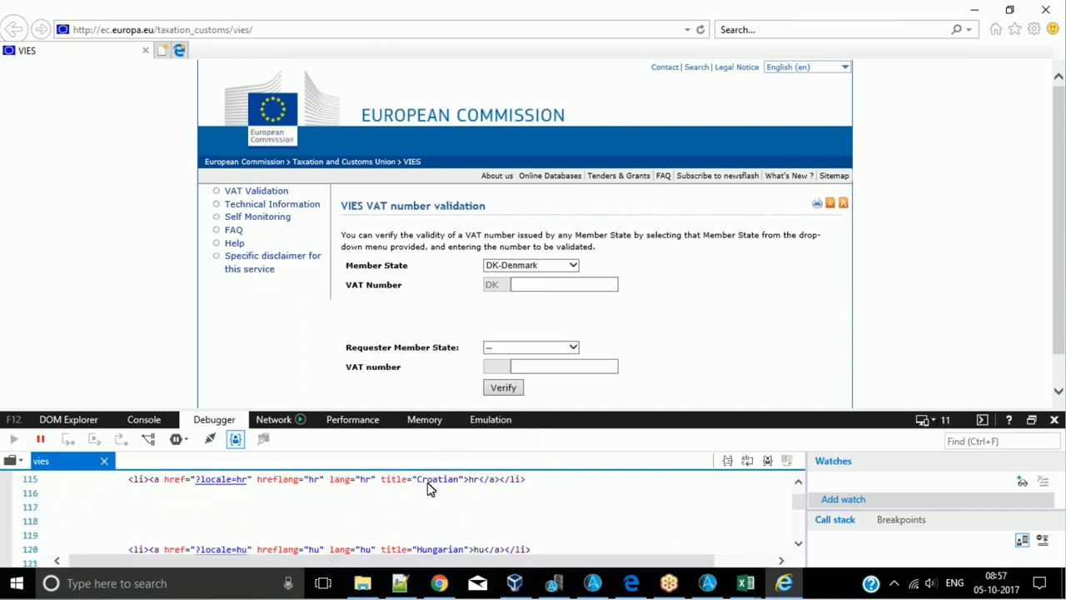
pyautogui.rightClick(612, 336)
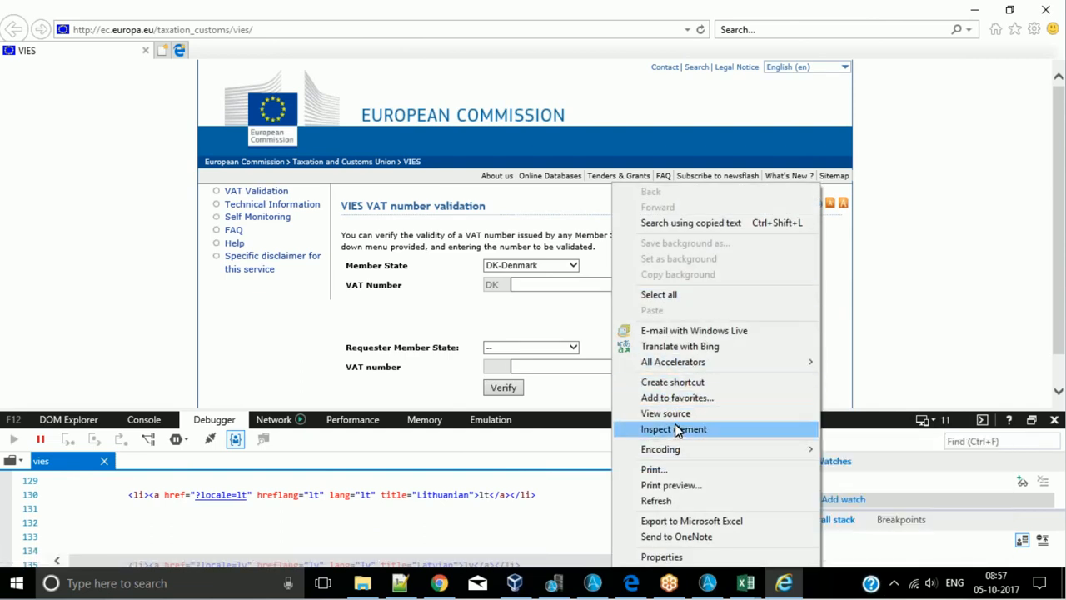
pyautogui.click(892, 341)
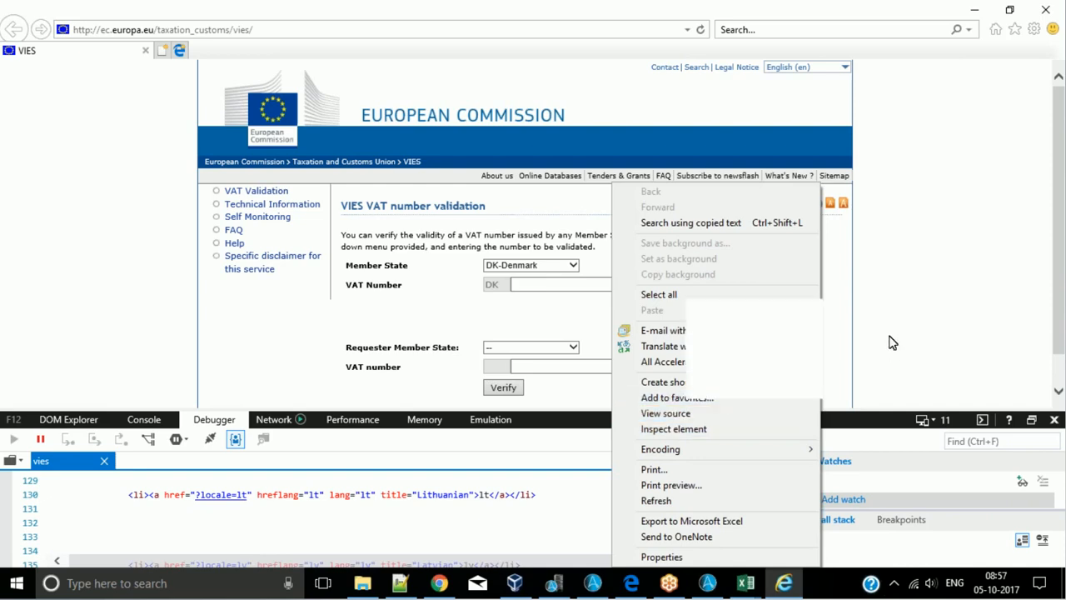
pyautogui.scroll(3, 90, 495)
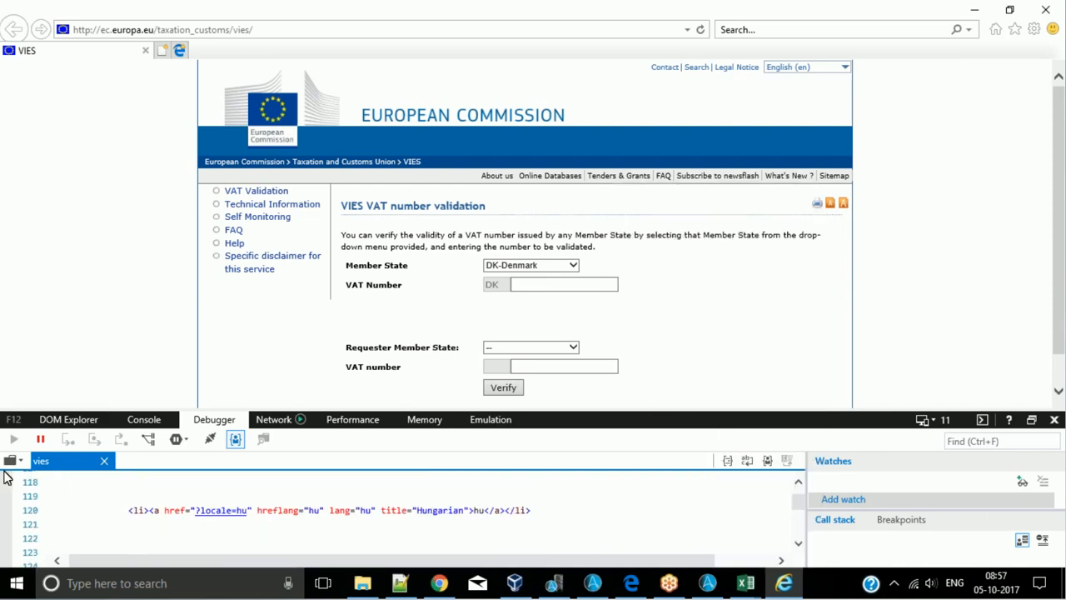
pyautogui.click(18, 462)
pyautogui.click(21, 462)
pyautogui.scroll(12, 112, 503)
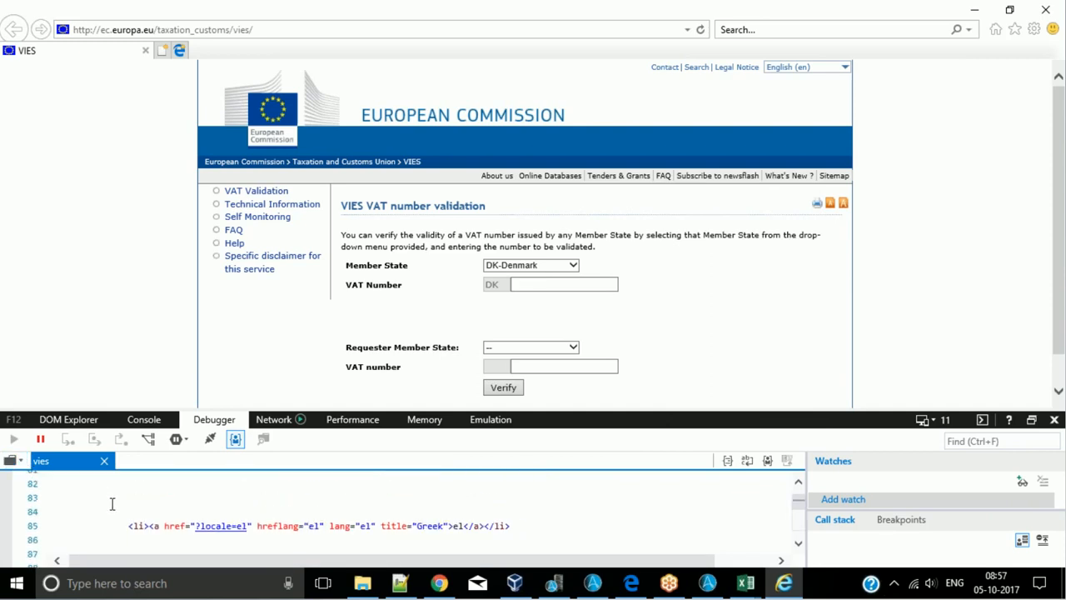
# - Select and copy the complete VIES page source, checking that it covers the Member State options
pyautogui.hotkey('ctrl', 'a')
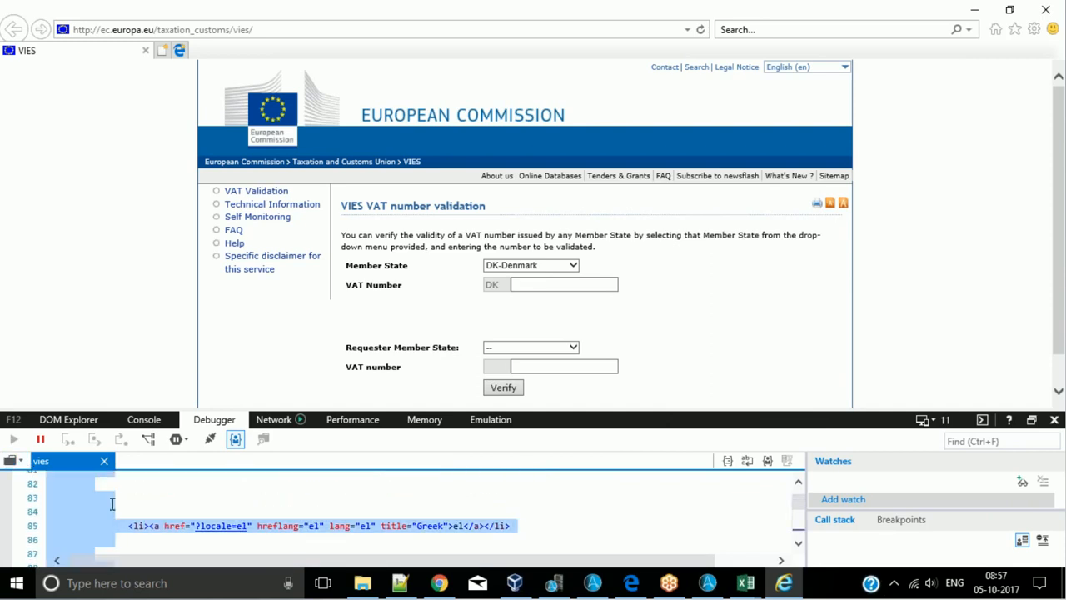
pyautogui.click(612, 323)
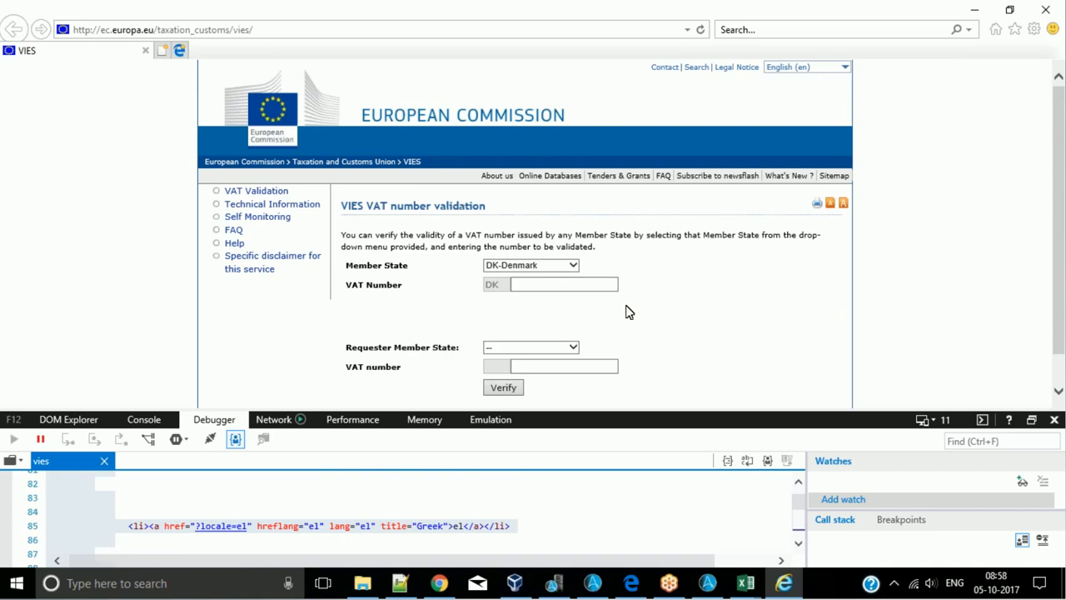
pyautogui.click(205, 495)
pyautogui.hotkey('ctrl', 'a')
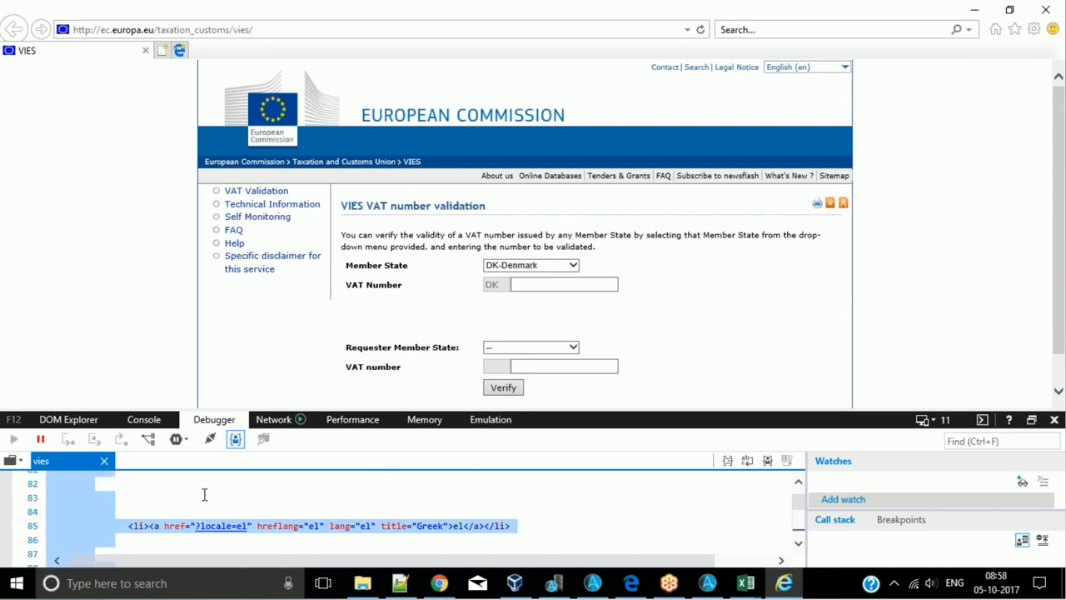
pyautogui.scroll(-20, 207, 500)
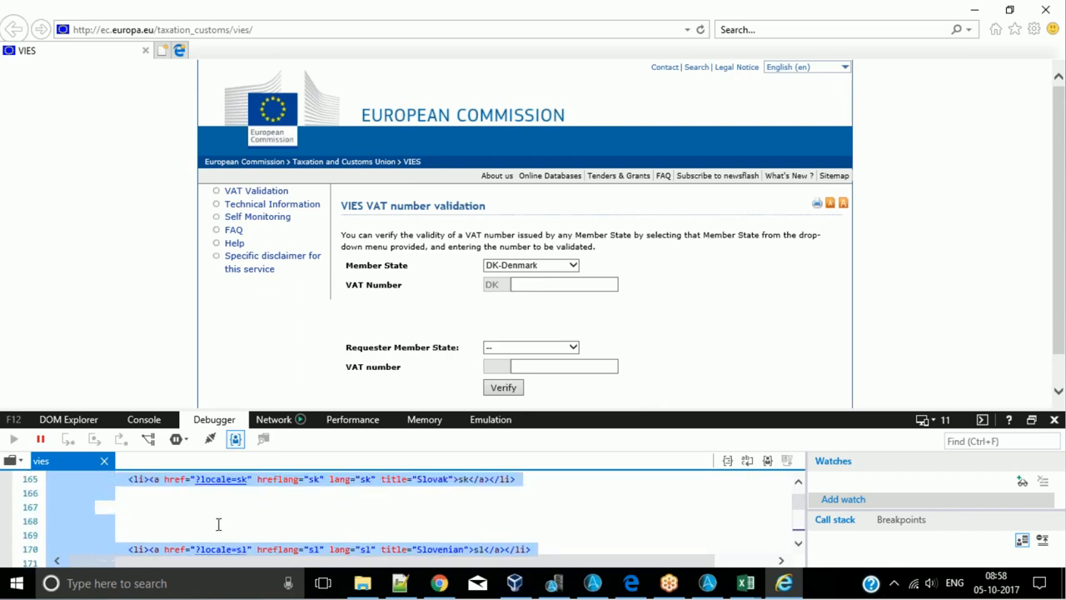
pyautogui.scroll(-20, 209, 504)
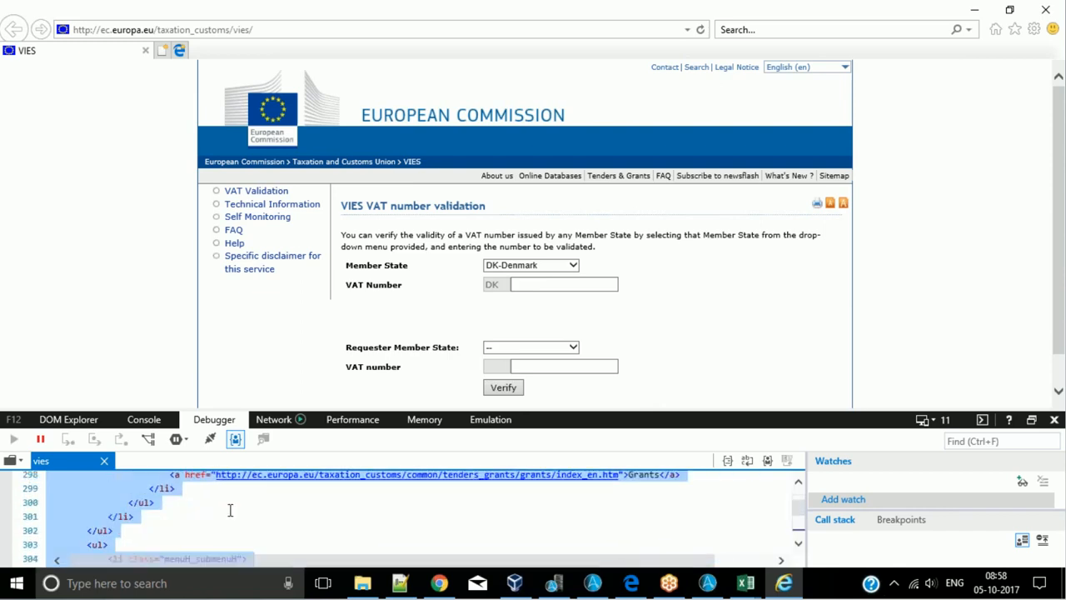
pyautogui.scroll(-10, 209, 521)
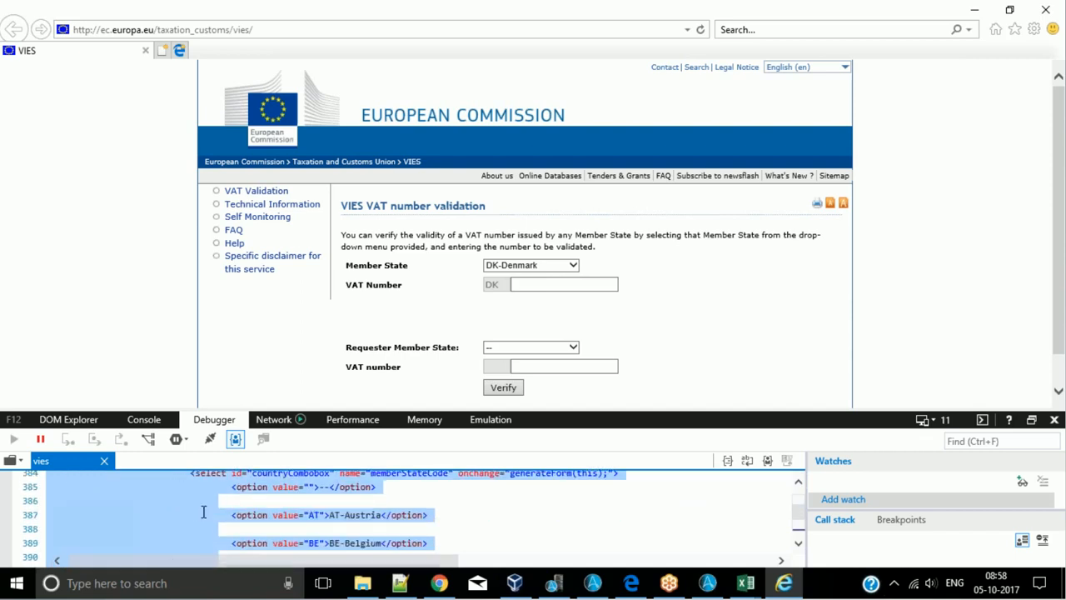
# - Switch to the Automation Anywhere task editor and close the vCountrieNames variable's edit dialog without saving
pyautogui.click(404, 586)
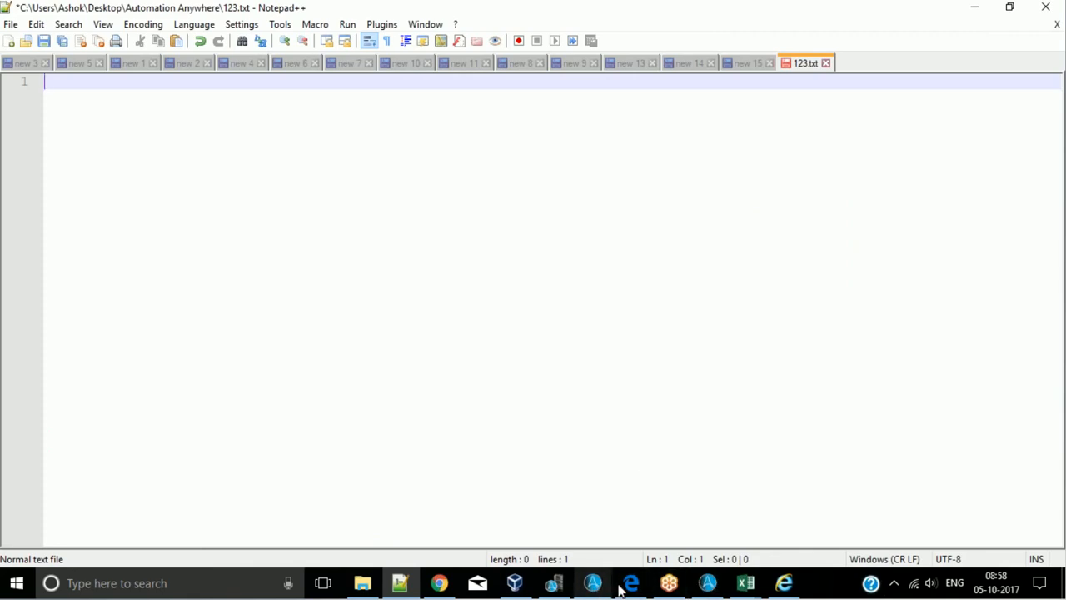
pyautogui.click(723, 590)
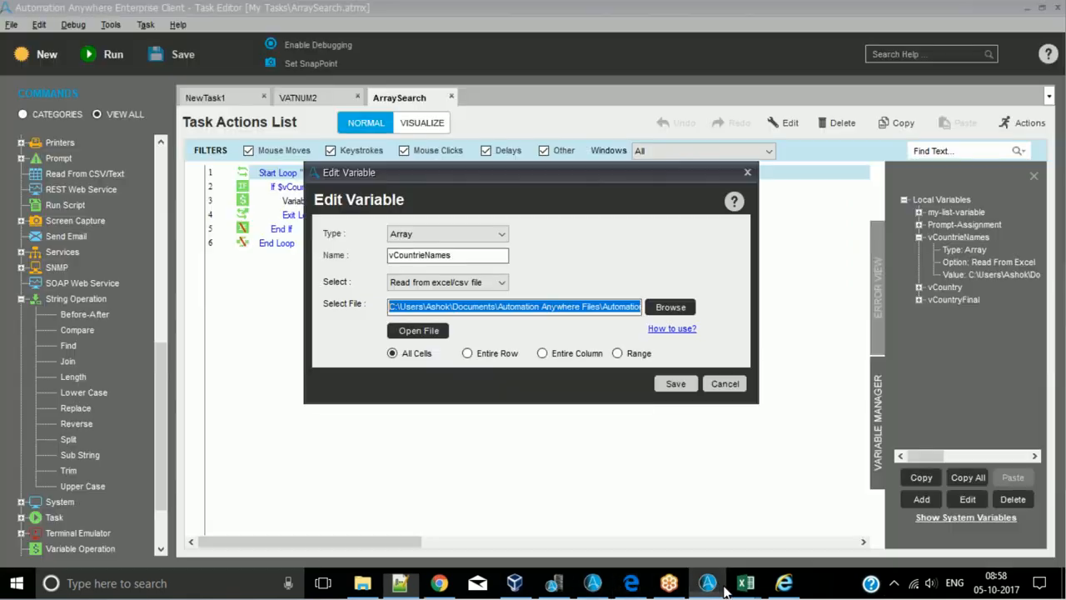
pyautogui.click(724, 383)
pyautogui.click(706, 591)
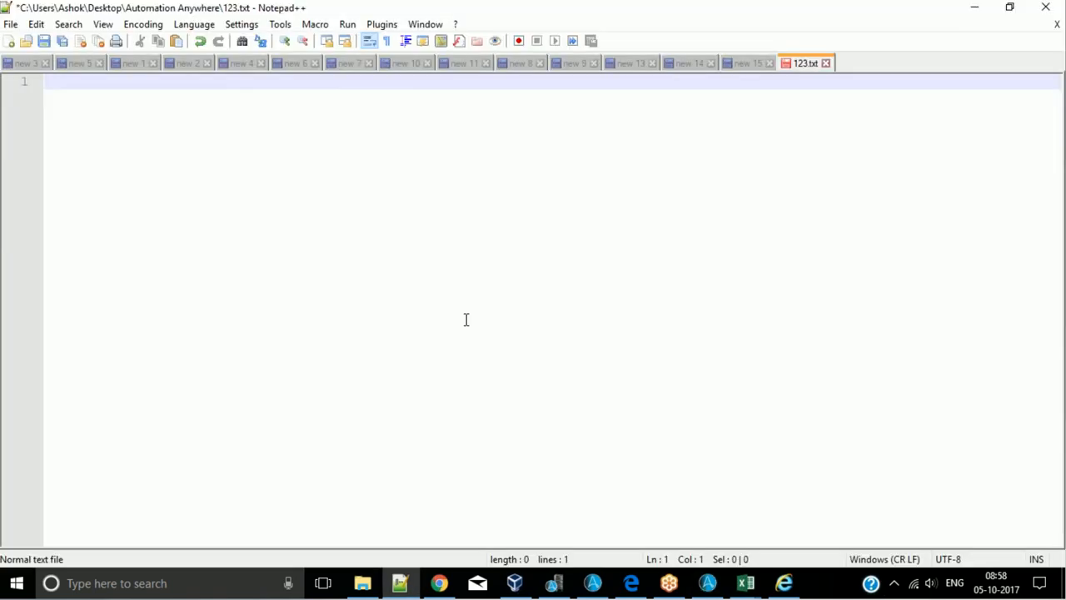
# - Paste the copied VIES page source into 123.txt in Notepad++, set its language to HTML and return to the first line
pyautogui.hotkey('ctrl', 'v')
pyautogui.scroll(1, 441, 304)
pyautogui.scroll(13, 441, 304)
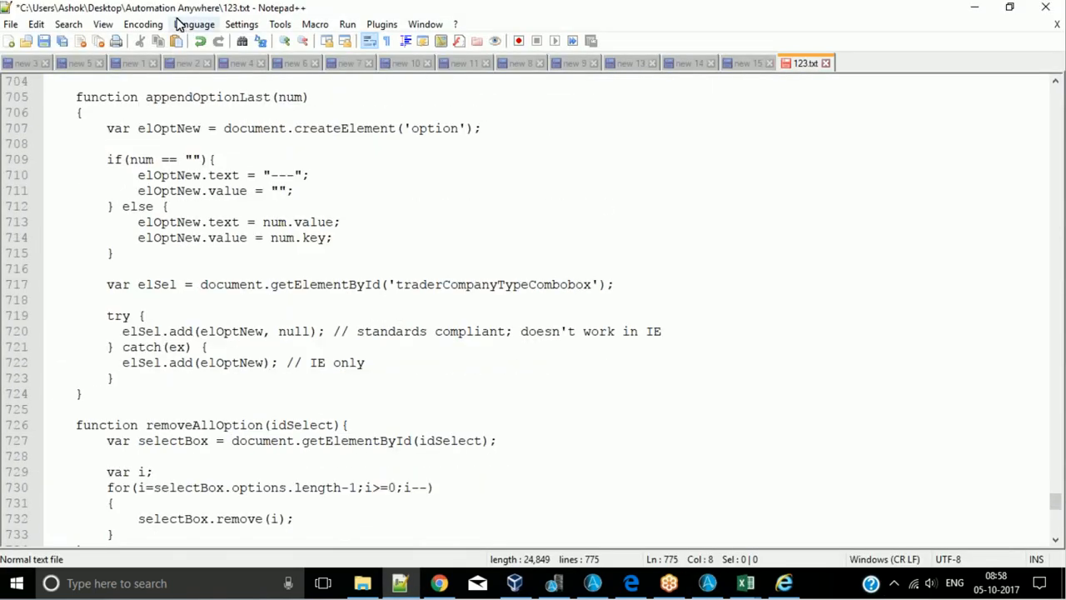
pyautogui.click(194, 24)
pyautogui.moveTo(238, 145)
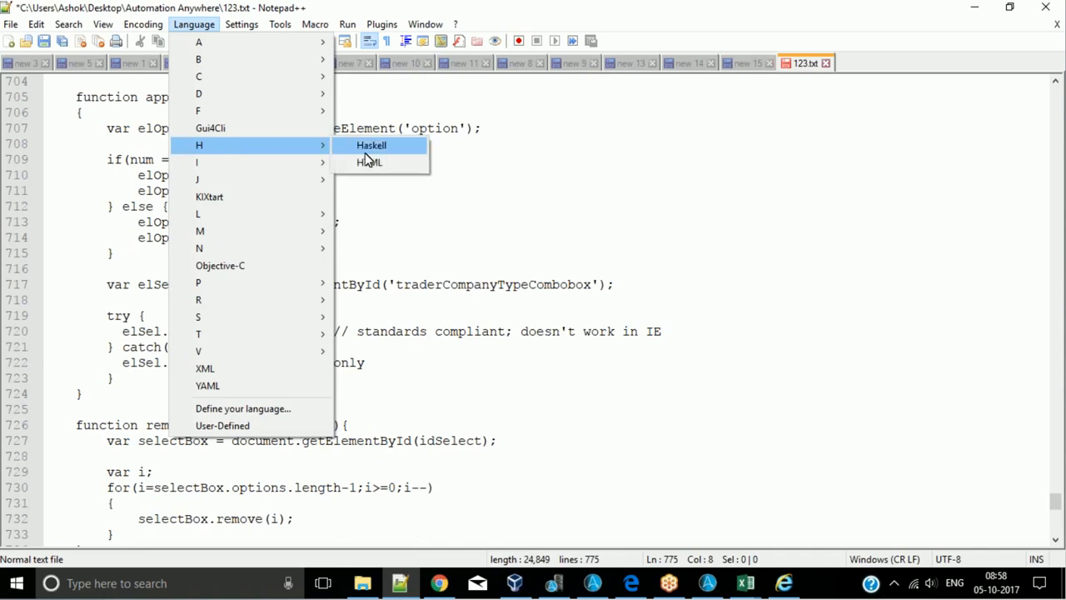
pyautogui.click(371, 165)
pyautogui.scroll(-9, 666, 221)
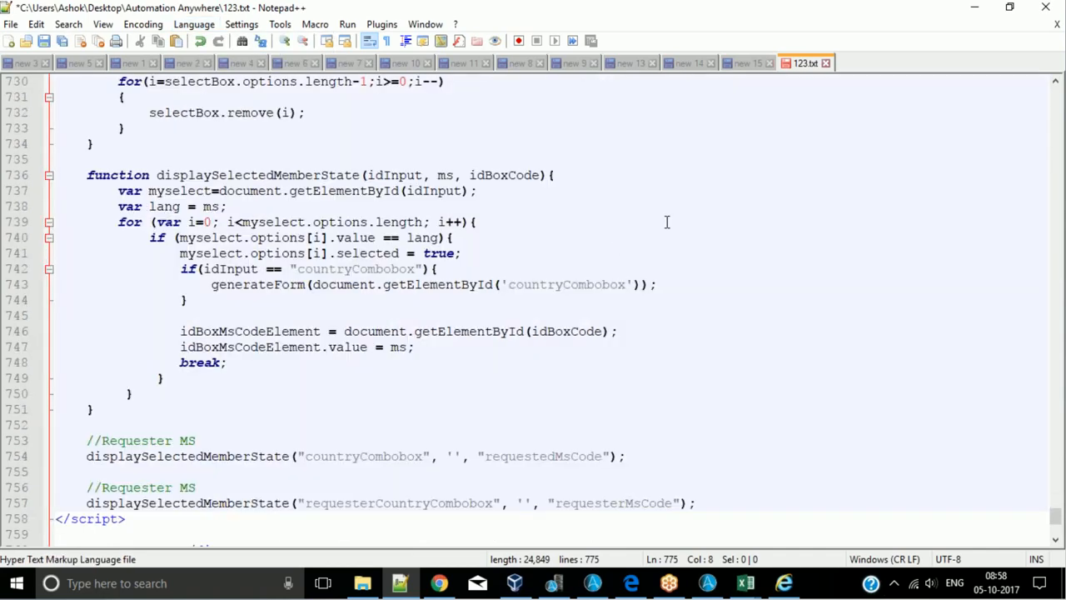
pyautogui.scroll(11, 666, 221)
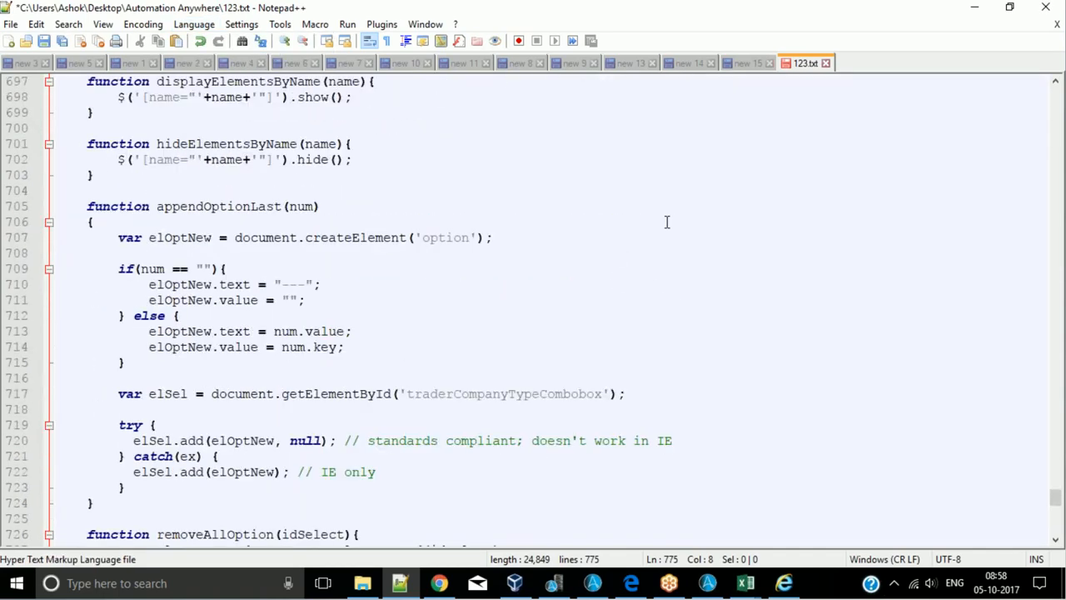
pyautogui.hotkey('ctrl', 'Home')
# - Switch to Internet Explorer and close the developer tools on the VIES page
pyautogui.click(443, 590)
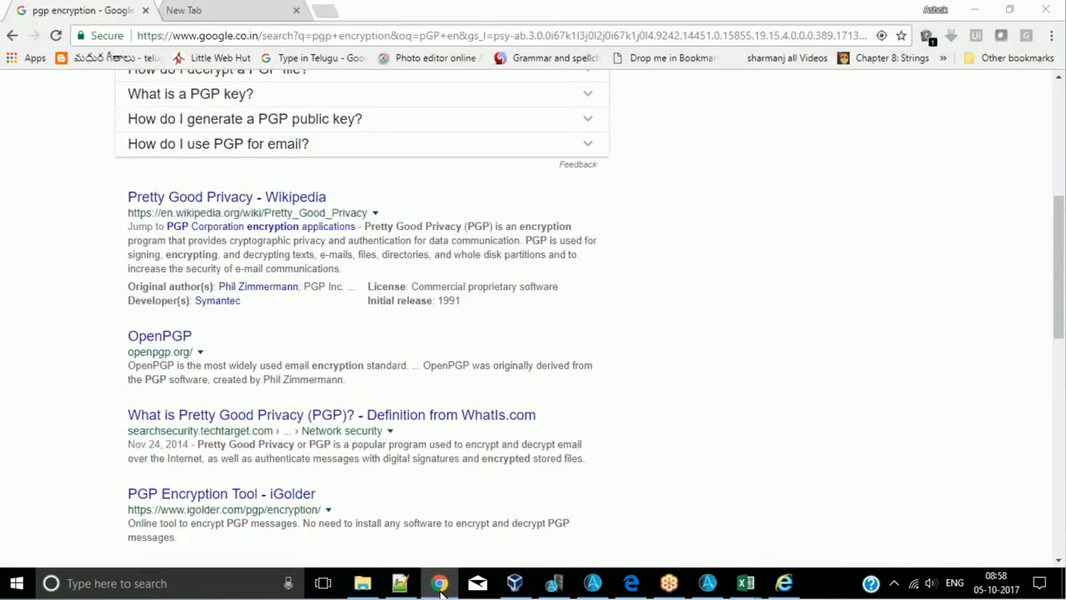
pyautogui.click(443, 592)
pyautogui.click(637, 587)
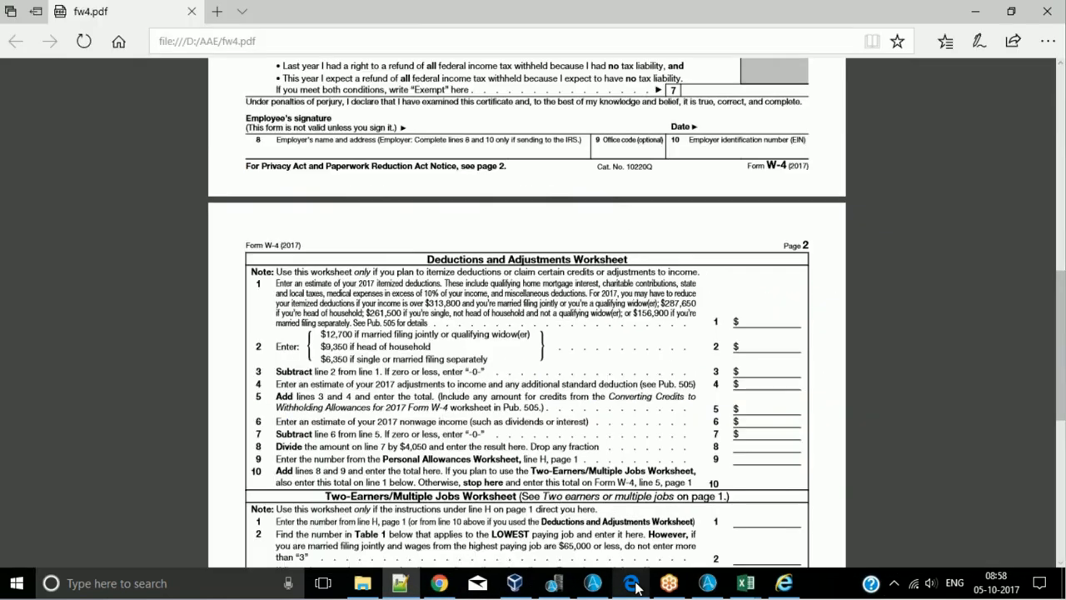
pyautogui.click(637, 588)
pyautogui.click(784, 587)
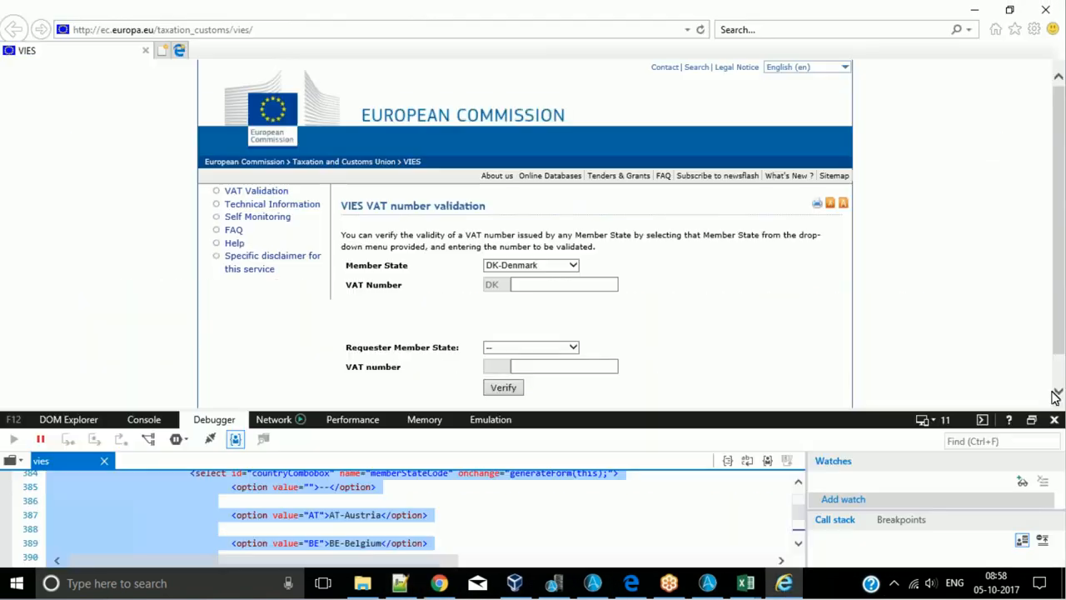
pyautogui.click(1055, 419)
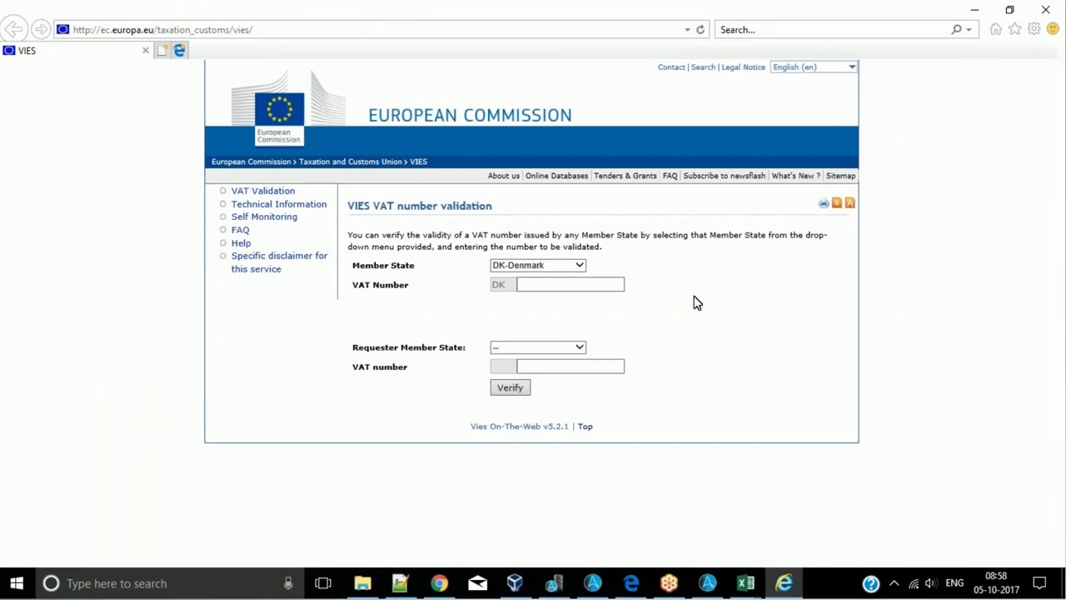
# - Switch to Notepad++ and examine the country option values under the countryCombobox select element in 123.txt
pyautogui.hotkey('alt', 'Tab')
pyautogui.hotkey('alt', 'Tab')
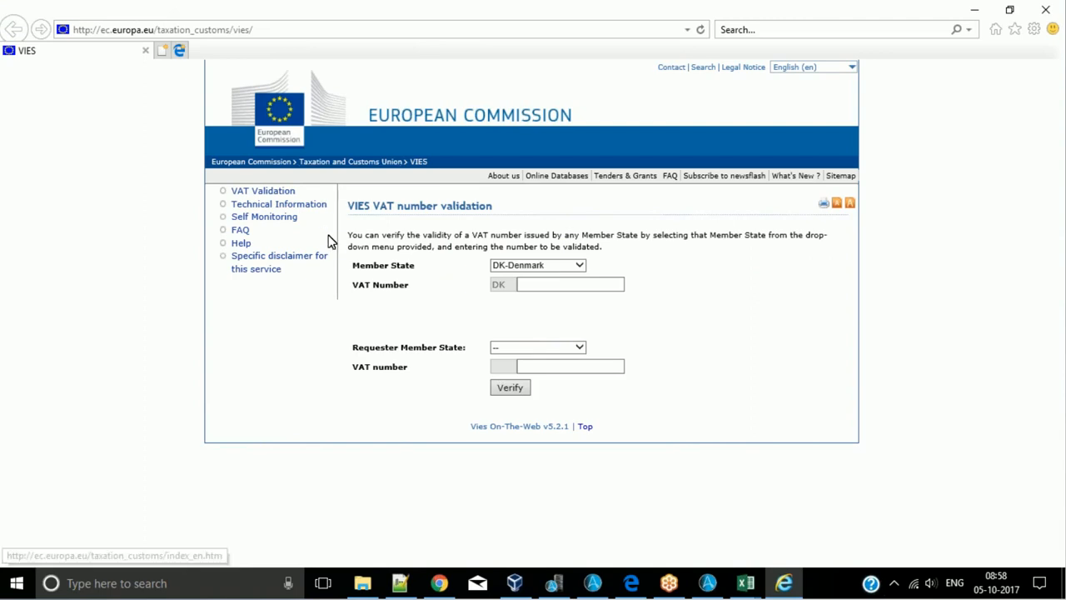
pyautogui.hotkey('alt', 'Tab')
pyautogui.scroll(-20, 414, 283)
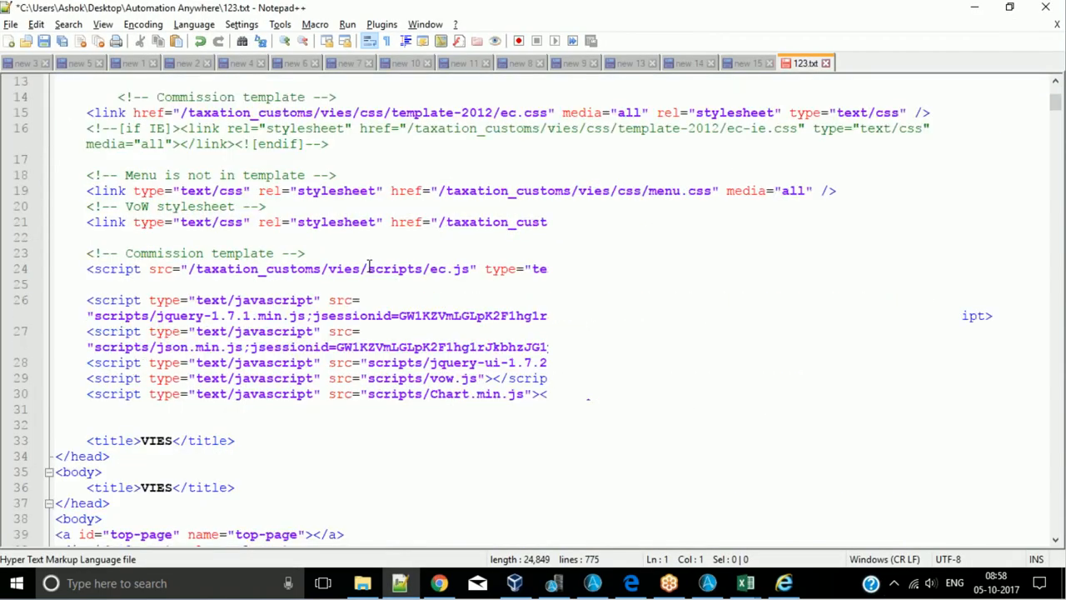
pyautogui.scroll(-20, 414, 283)
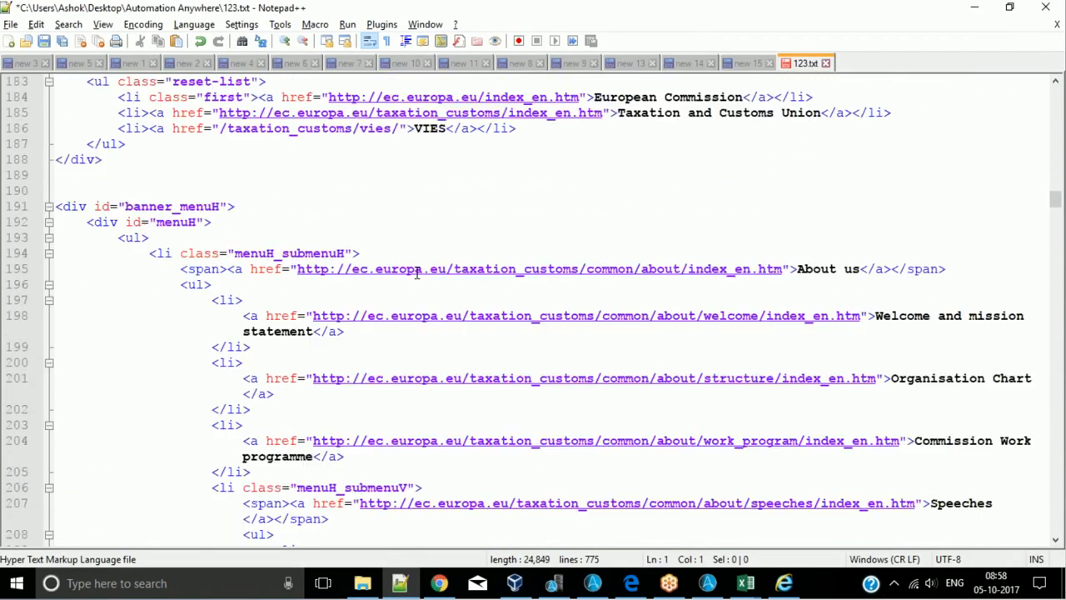
pyautogui.scroll(-20, 416, 276)
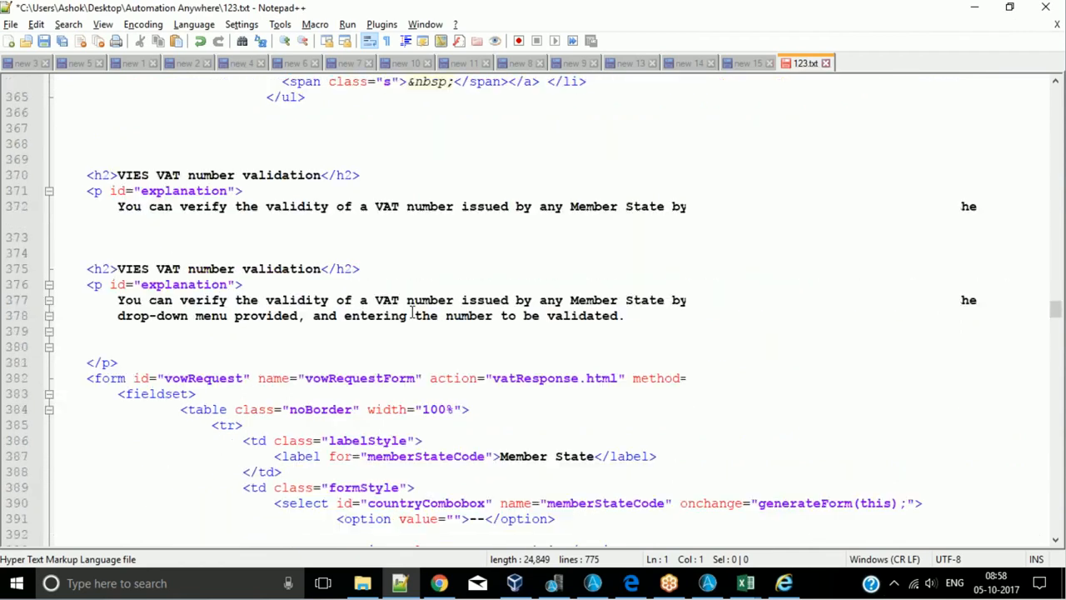
pyautogui.scroll(-1, 411, 322)
pyautogui.scroll(12, 412, 321)
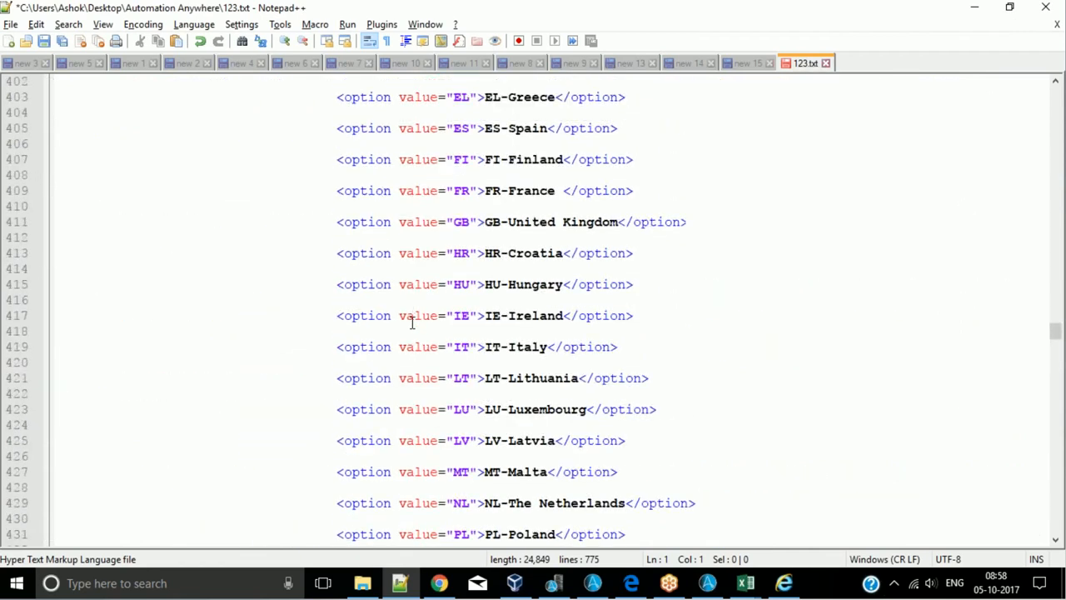
pyautogui.scroll(7, 412, 321)
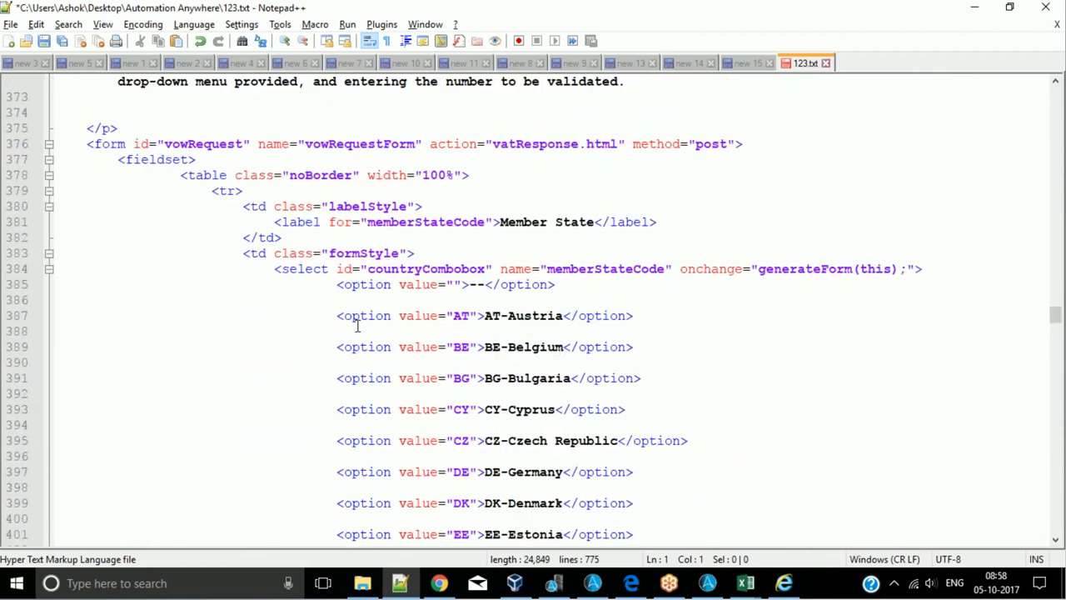
pyautogui.click(426, 244)
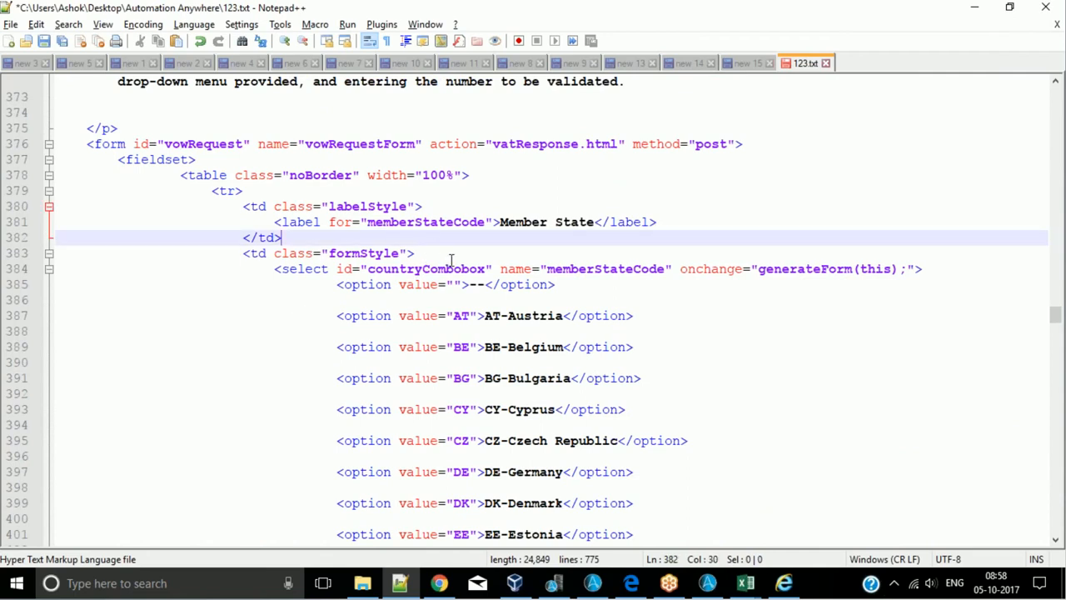
pyautogui.scroll(-5, 452, 265)
pyautogui.scroll(1, 393, 280)
pyautogui.scroll(-3, 393, 280)
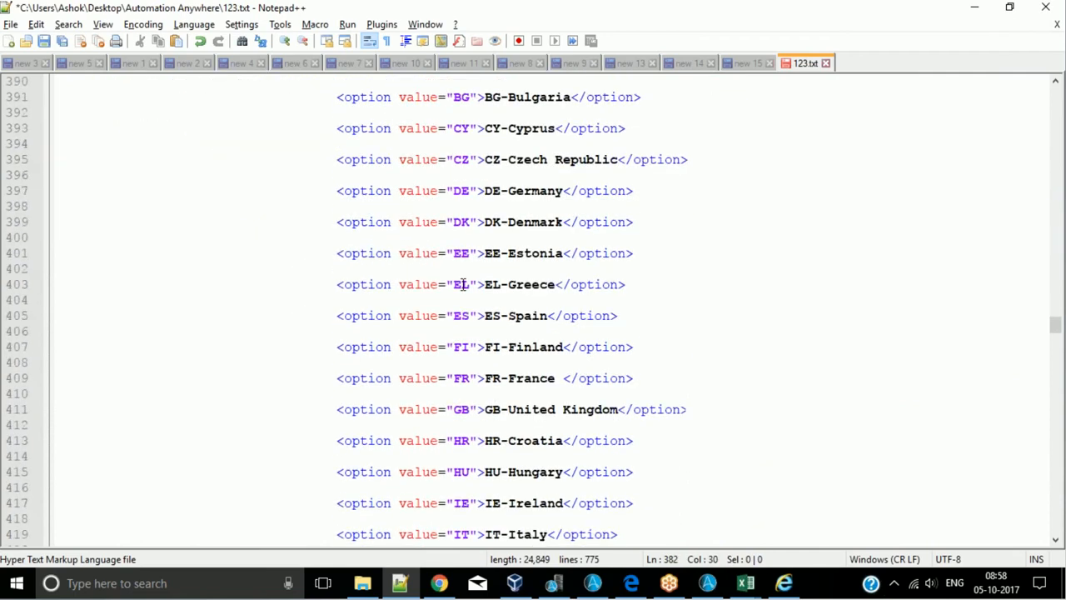
pyautogui.scroll(-2, 471, 325)
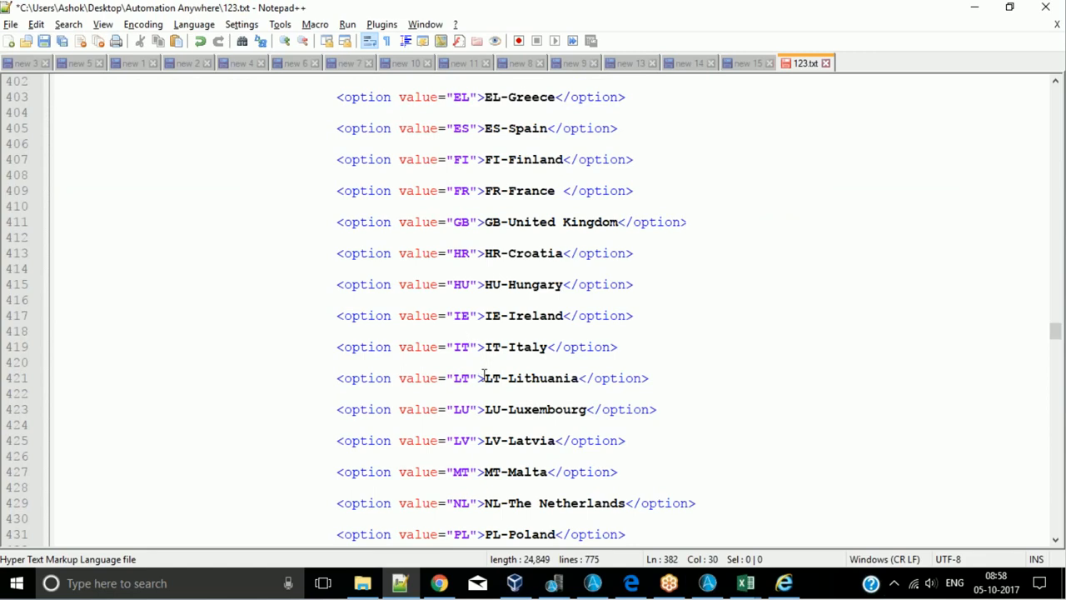
pyautogui.scroll(-3, 484, 375)
pyautogui.scroll(-6, 486, 375)
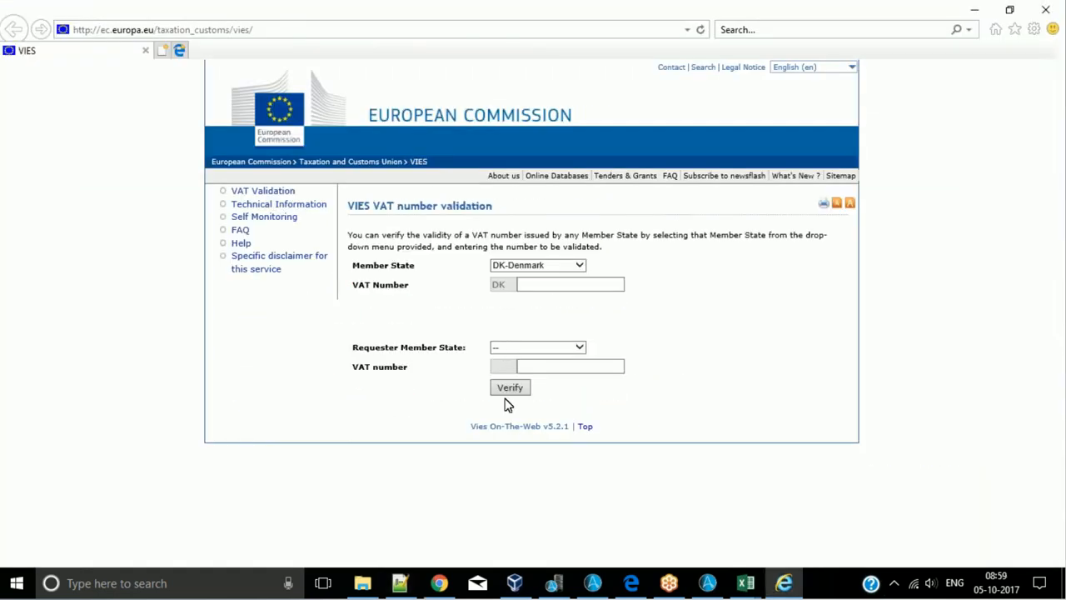
# - Submit the VIES form in Internet Explorer for DK-Denmark with an empty VAT number and show the response page's source
pyautogui.click(512, 389)
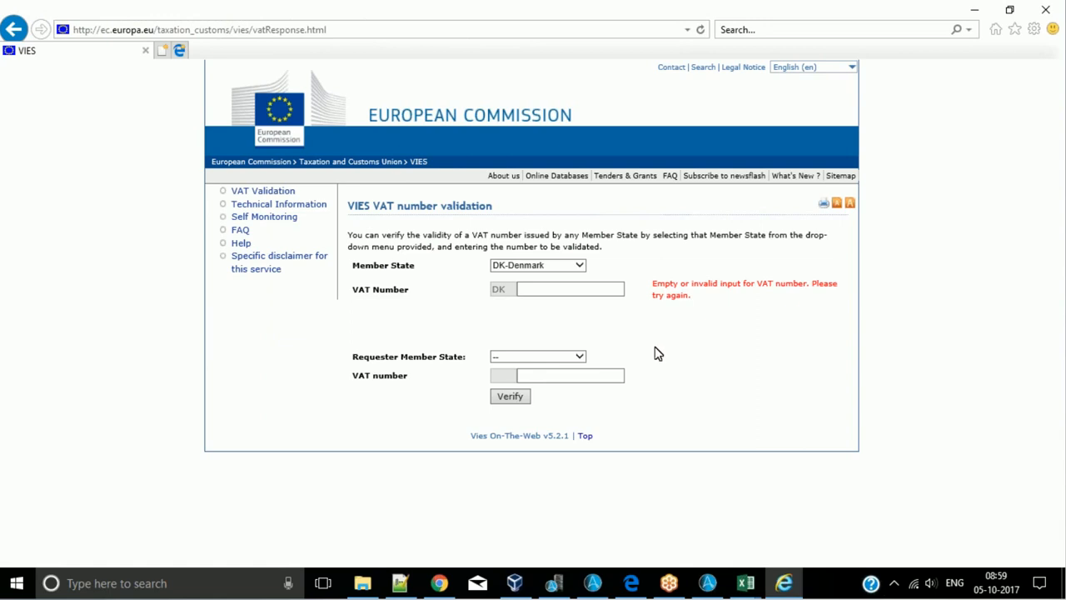
pyautogui.press('F12')
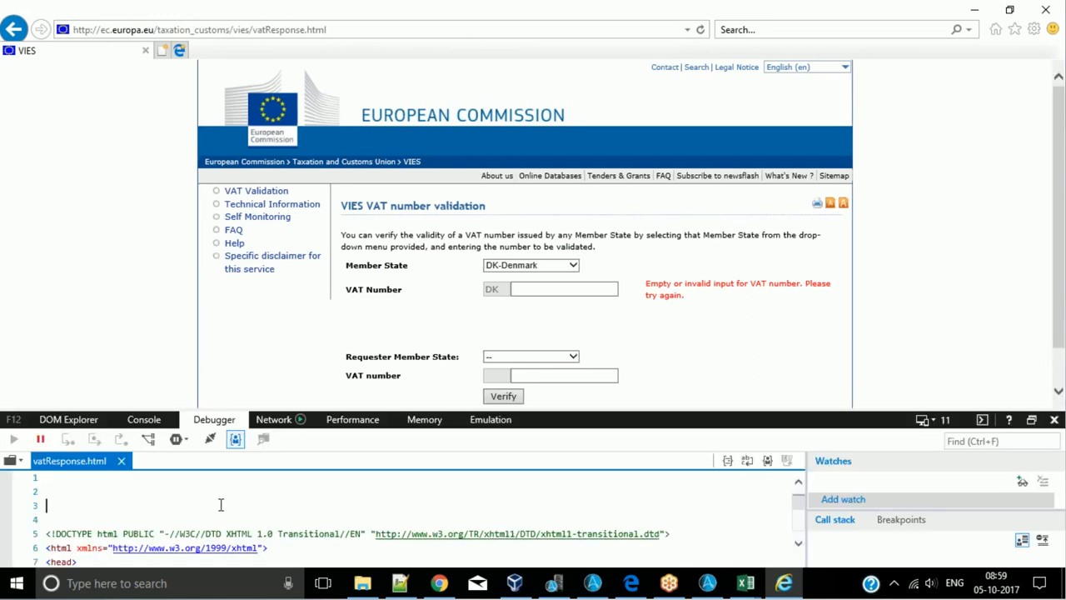
# - Copy the whole VIES response page source and replace the contents of 123.txt in Notepad++ with it
pyautogui.hotkey('ctrl', 'a')
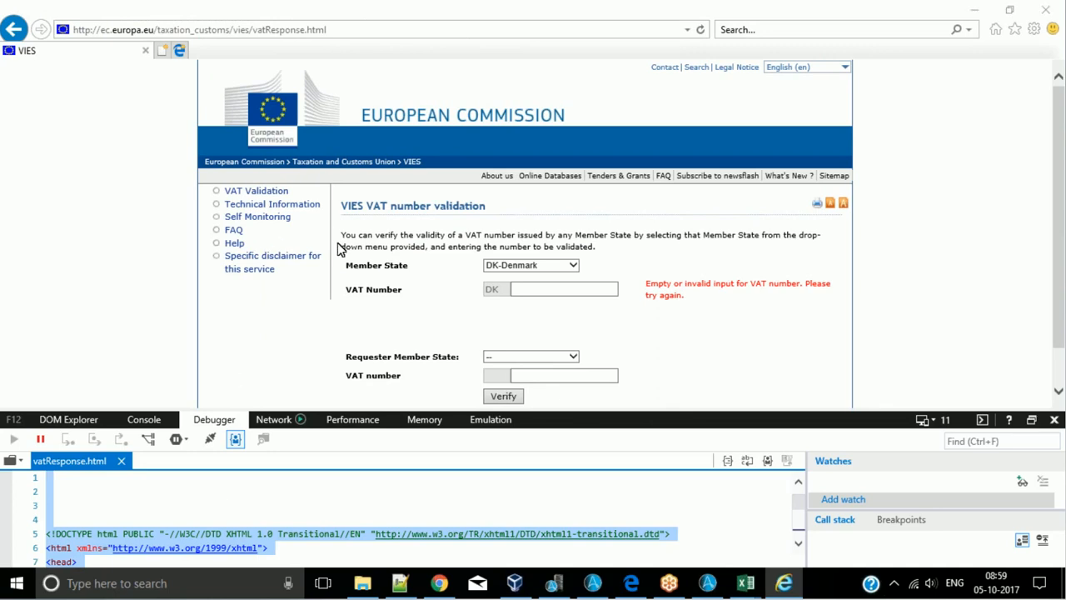
pyautogui.hotkey('alt', 'Tab')
pyautogui.hotkey('ctrl', 'a')
pyautogui.hotkey('ctrl', 'v')
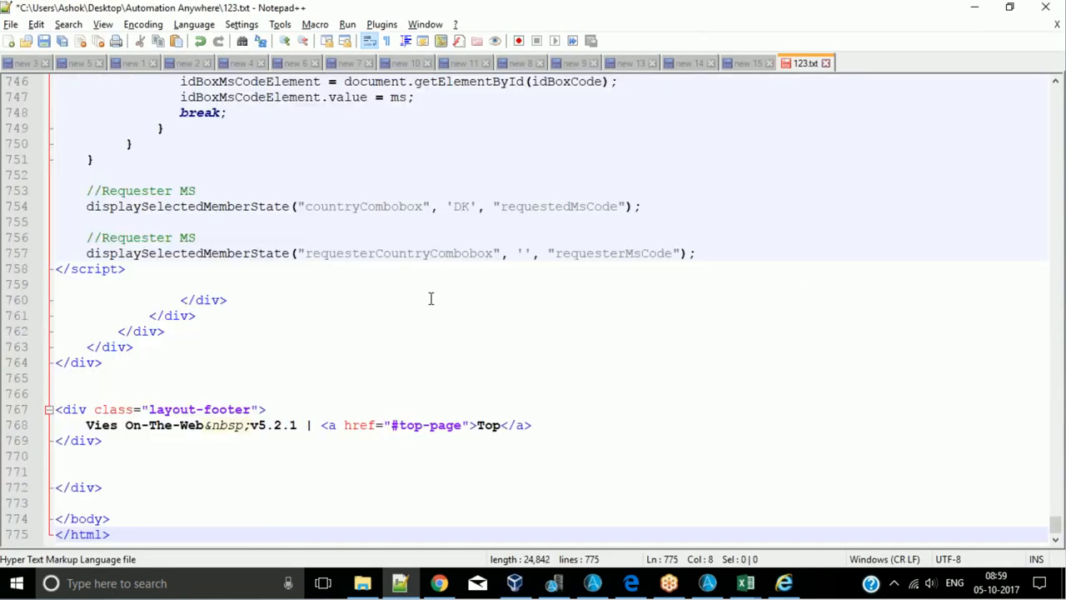
# - Examine the requesterCountryCombobox select element in 123.txt and how its default option is marked as selected
pyautogui.scroll(20, 431, 298)
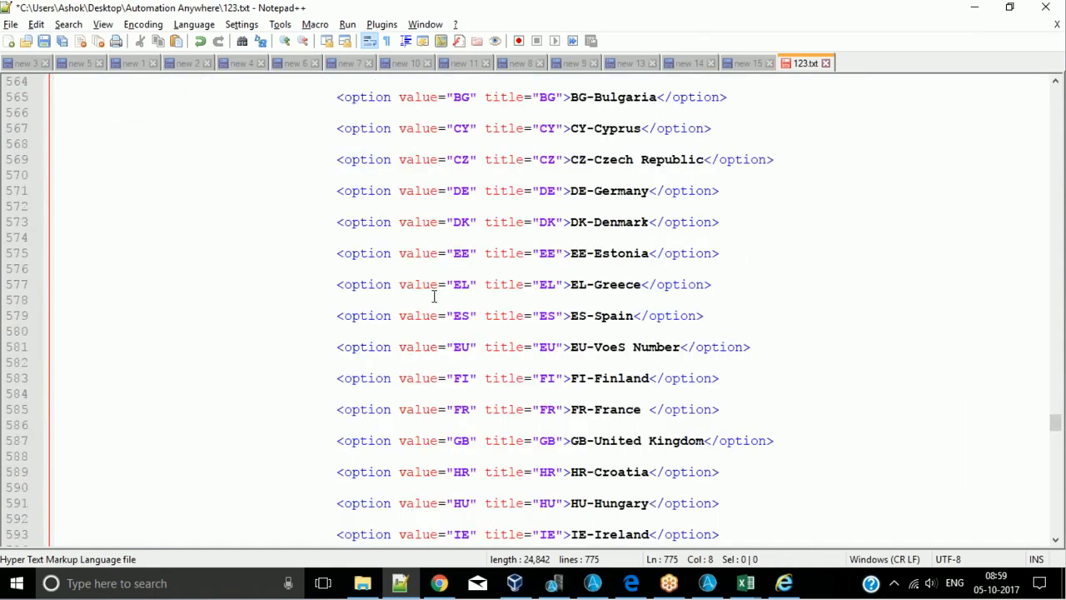
pyautogui.scroll(1, 434, 297)
pyautogui.scroll(1, 397, 280)
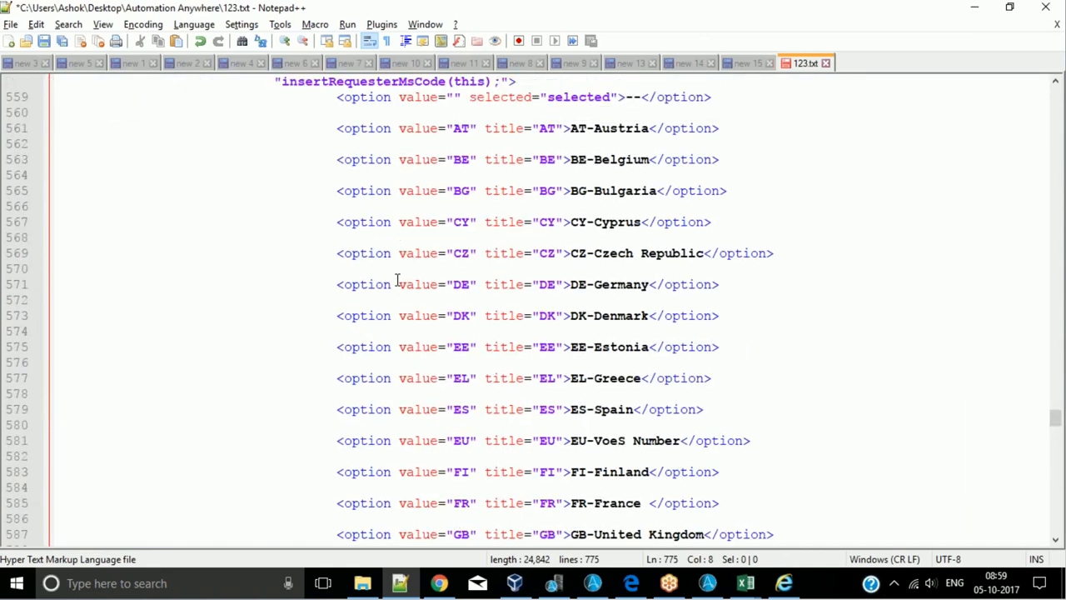
pyautogui.scroll(4, 397, 280)
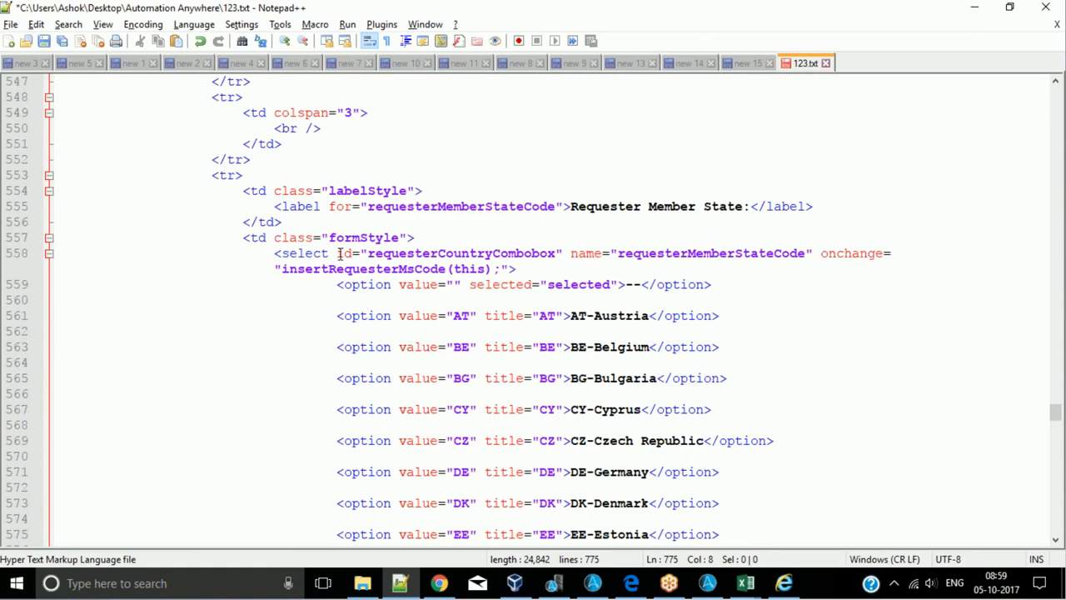
pyautogui.moveTo(339, 253); pyautogui.dragTo(559, 265)
pyautogui.click(563, 273)
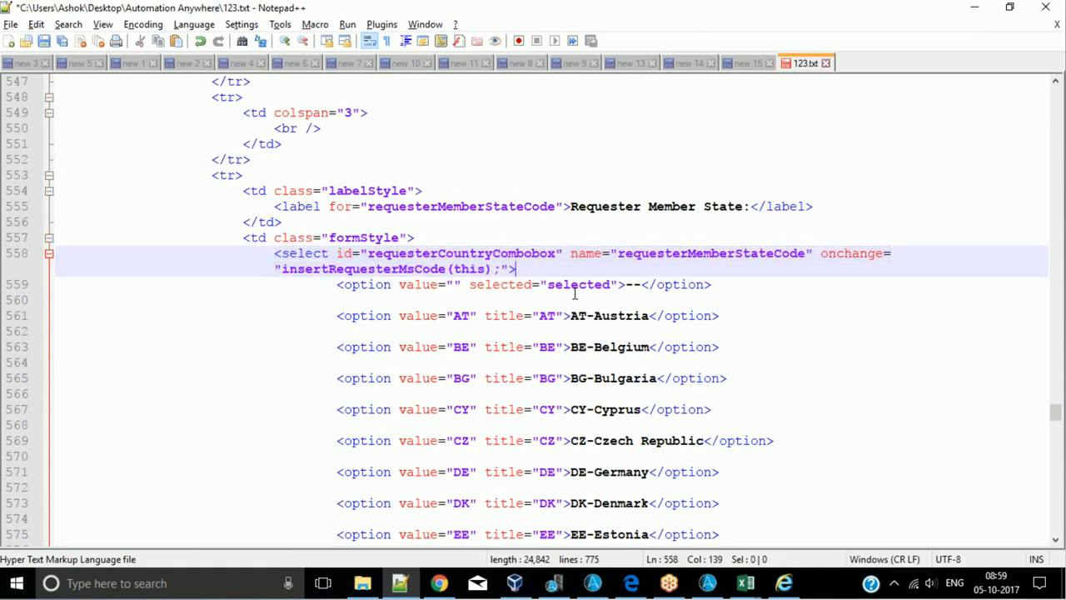
pyautogui.scroll(-2, 576, 296)
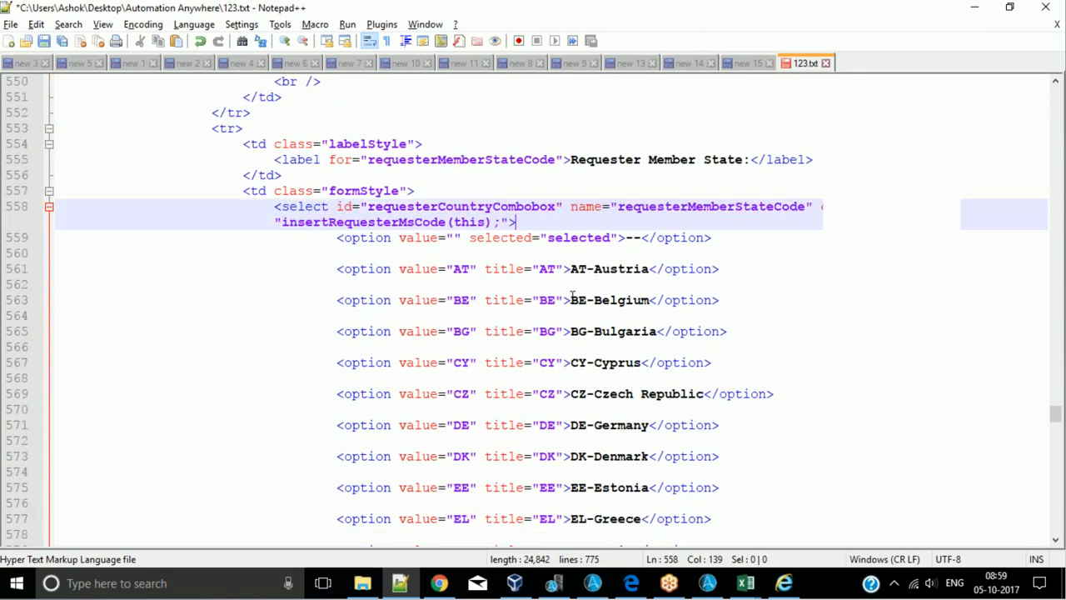
pyautogui.scroll(1, 500, 283)
# - Switch to Internet Explorer, set the VIES Member State to CZ-Czech Republic and close the developer tools
pyautogui.hotkey('alt', 'Tab')
pyautogui.click(561, 266)
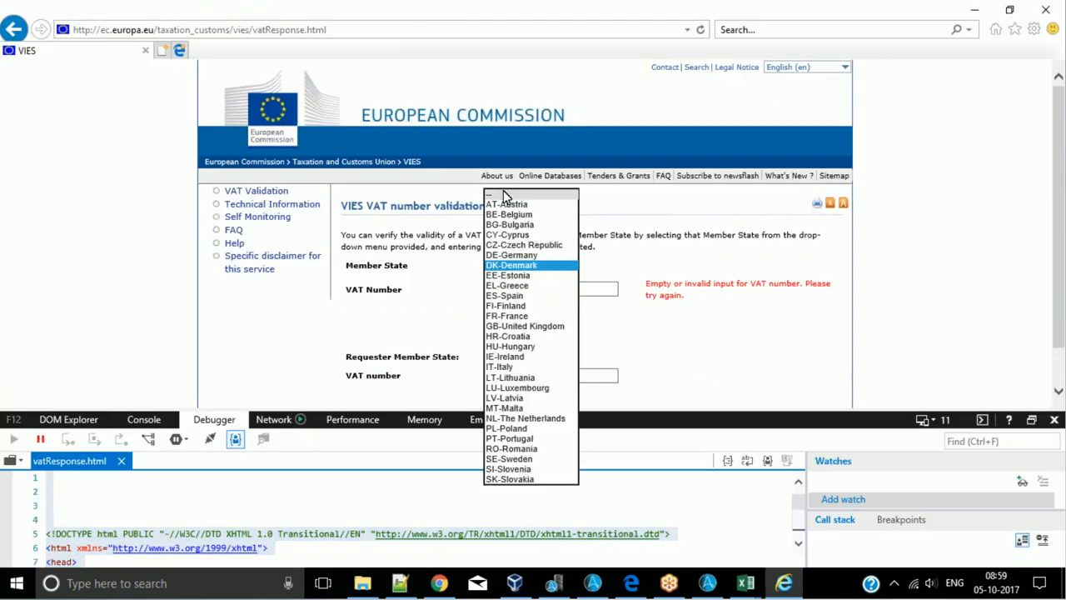
pyautogui.click(511, 194)
pyautogui.click(567, 268)
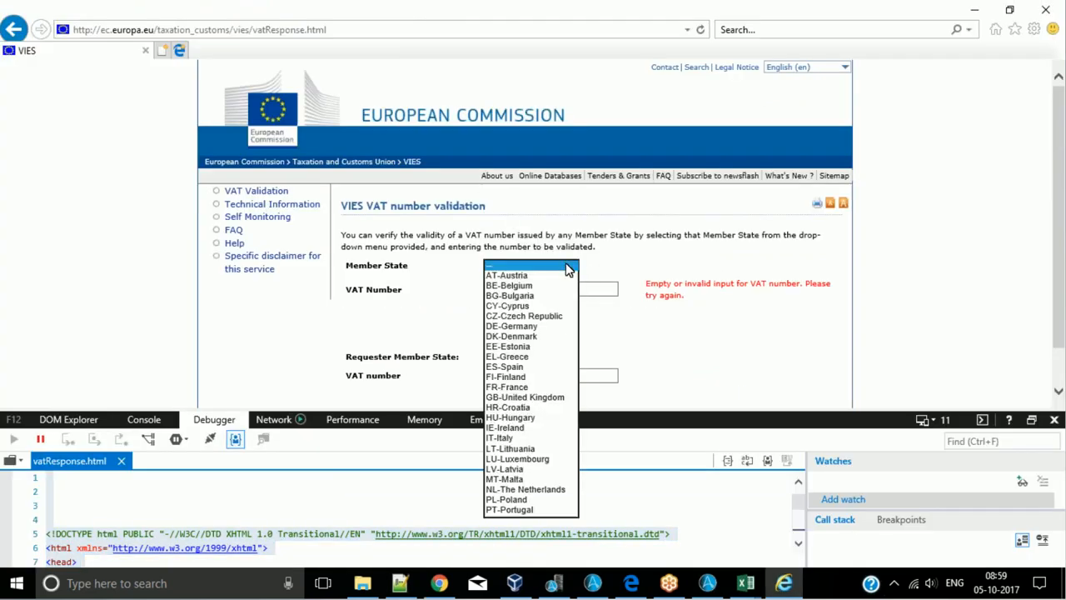
pyautogui.click(532, 316)
pyautogui.click(1055, 420)
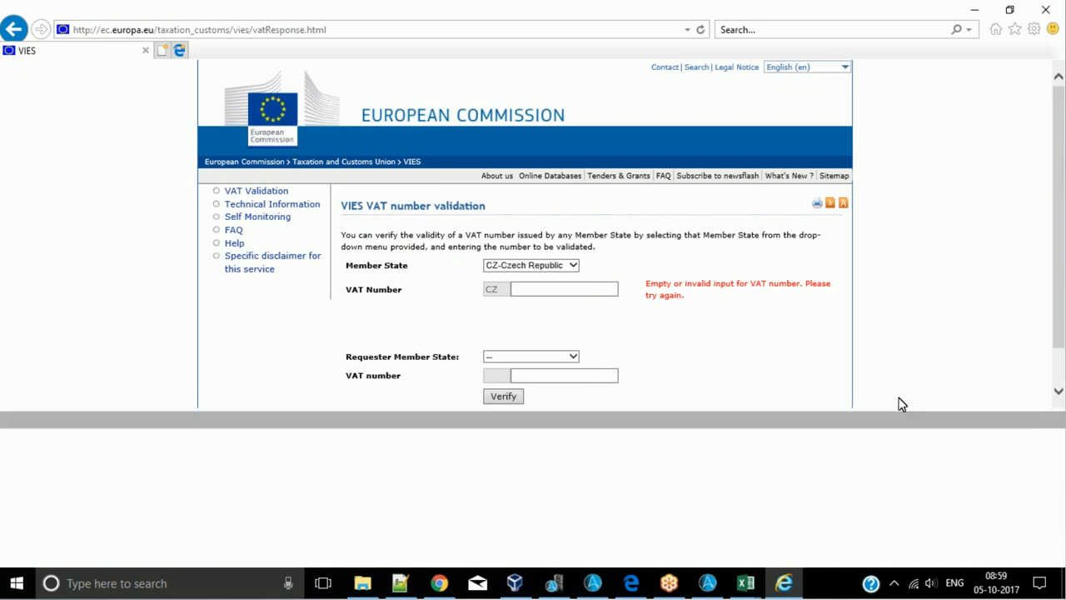
pyautogui.rightClick(692, 366)
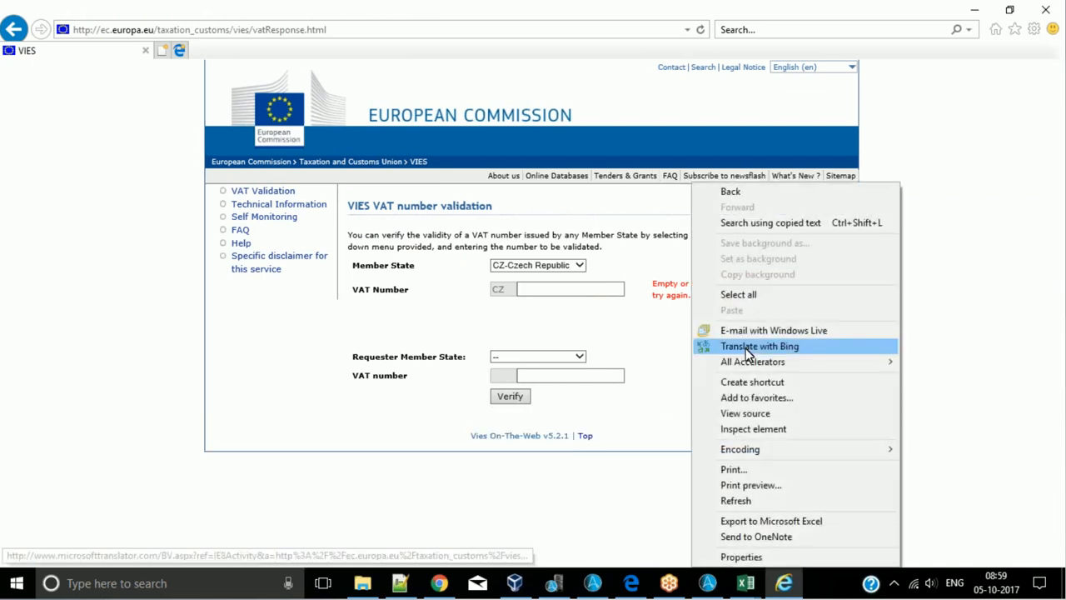
pyautogui.moveTo(751, 451)
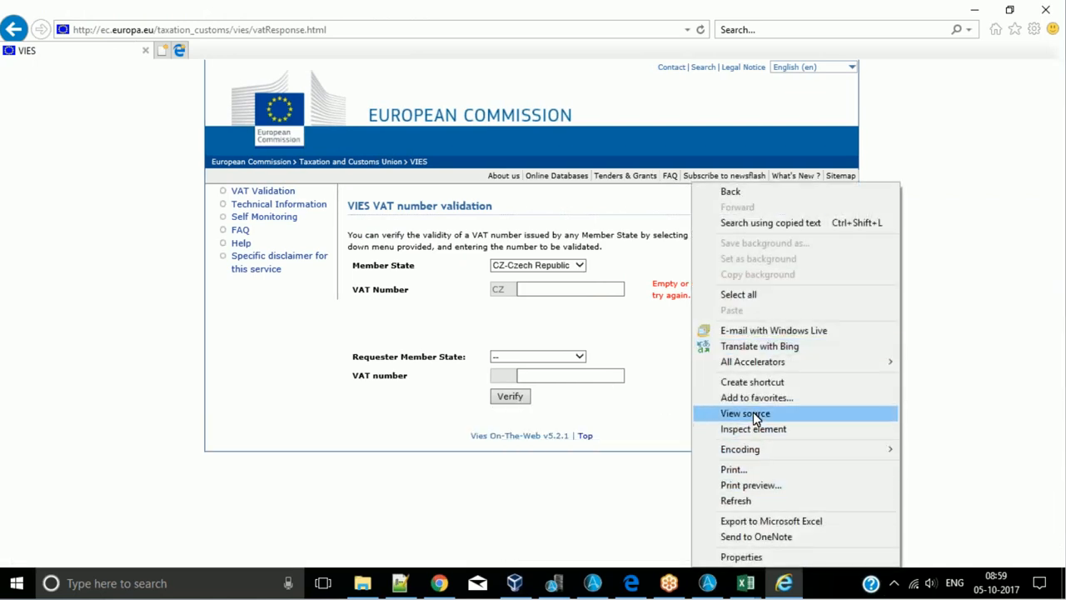
pyautogui.click(608, 526)
# - Switch to VirtualBox, dismiss the new-version notice and launch the IE11 - Win7 Org virtual machine with a detachable start
pyautogui.click(514, 583)
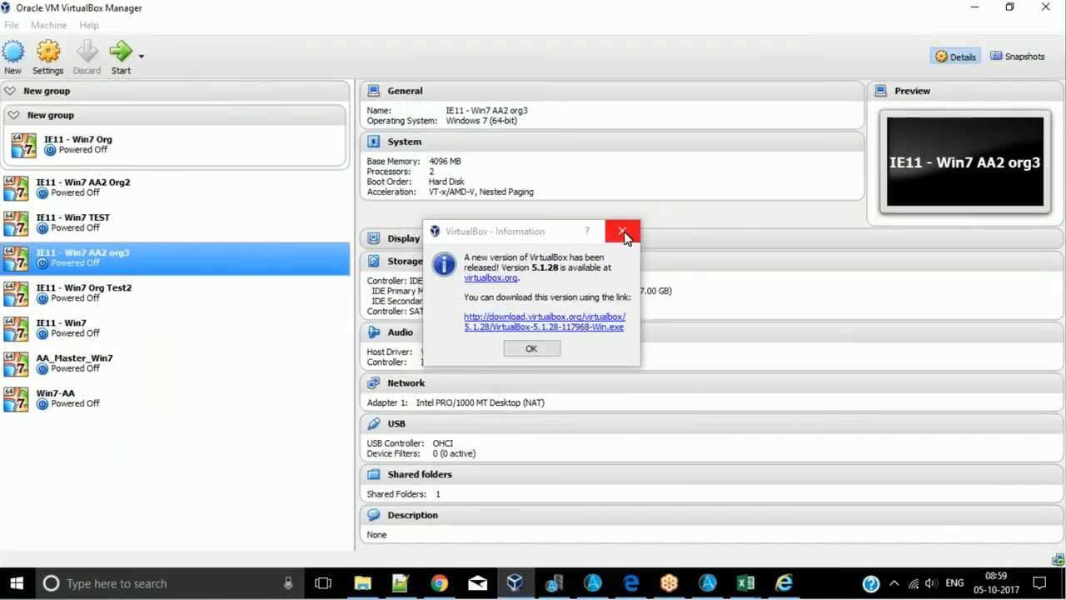
pyautogui.click(622, 231)
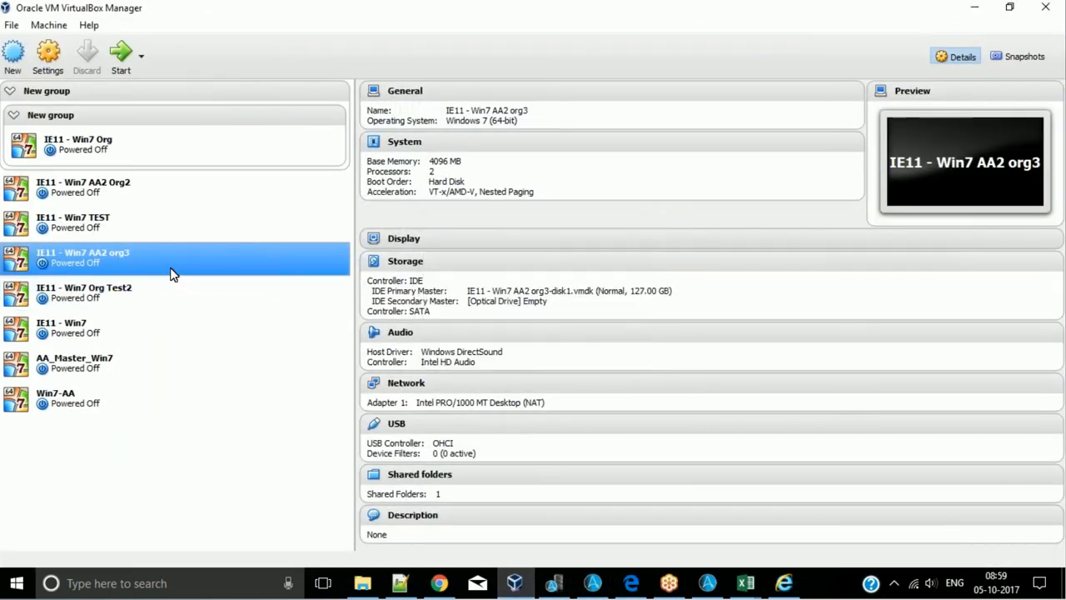
pyautogui.rightClick(170, 273)
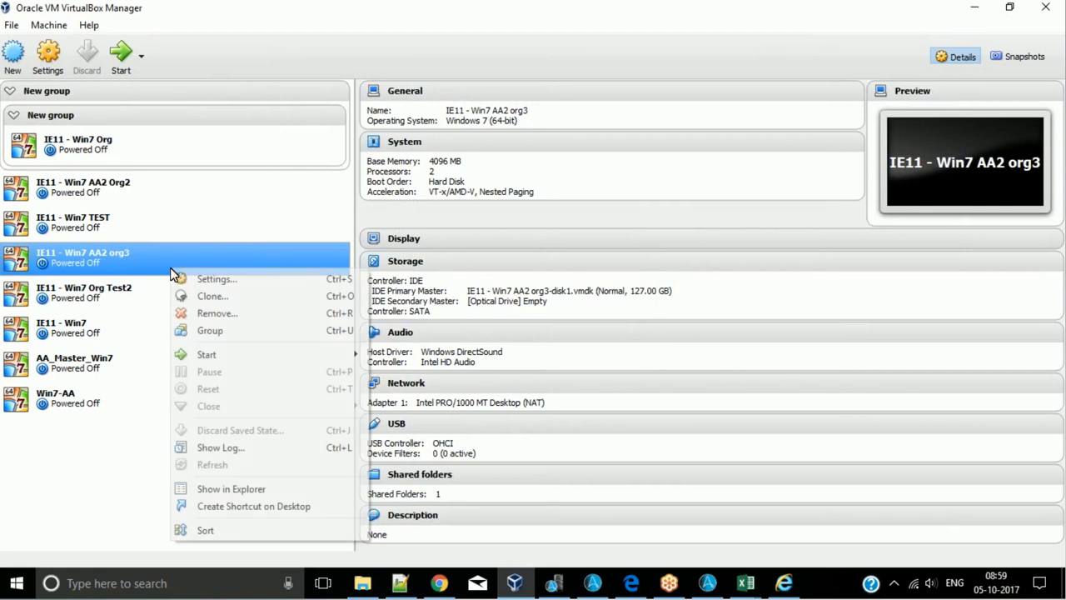
pyautogui.click(94, 373)
pyautogui.click(94, 372)
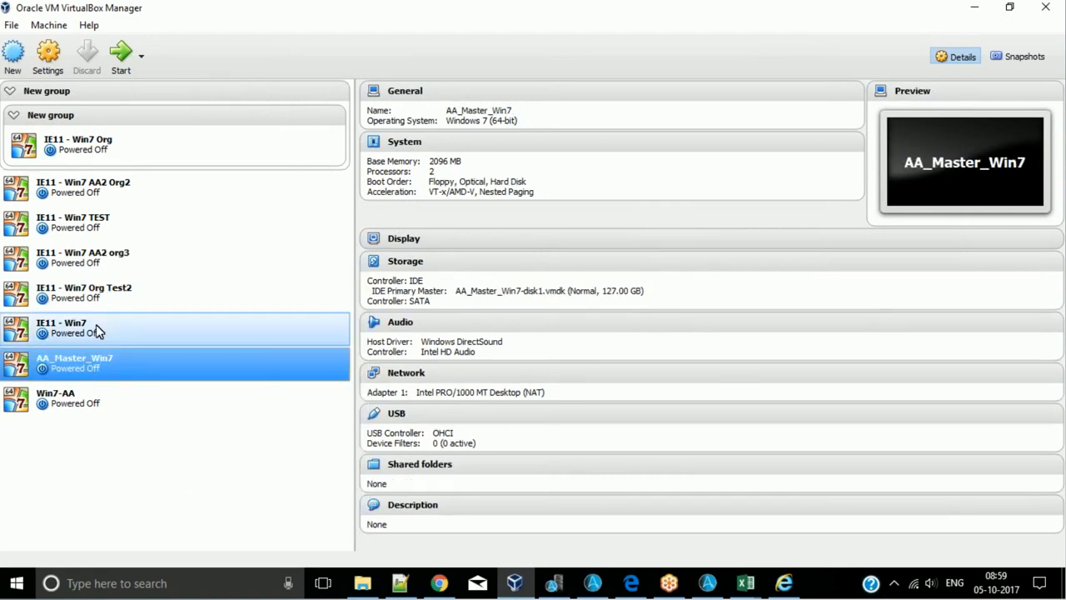
pyautogui.moveTo(300, 241)
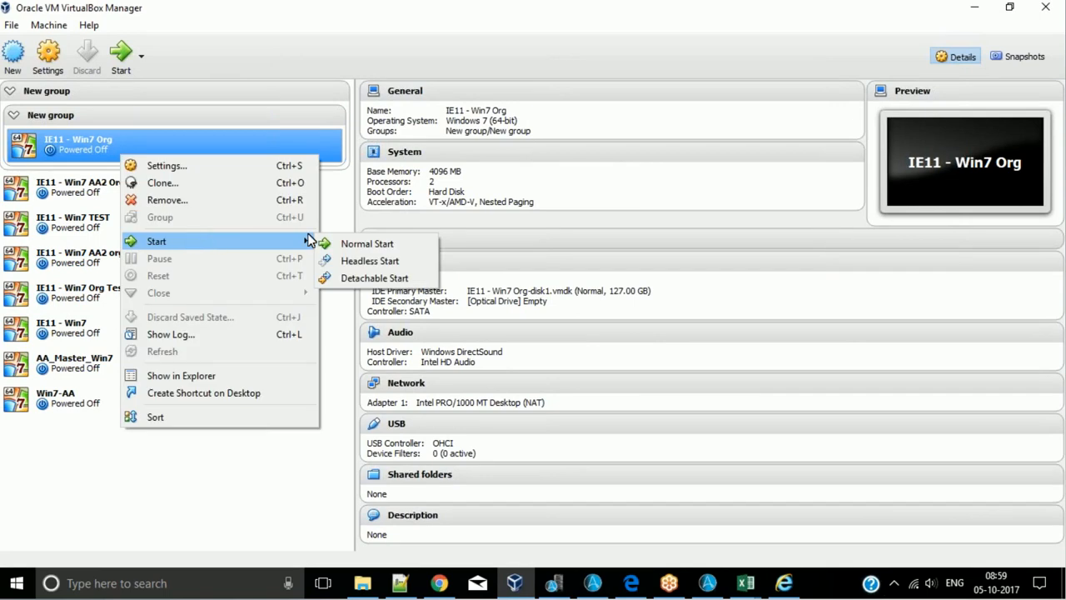
pyautogui.click(334, 278)
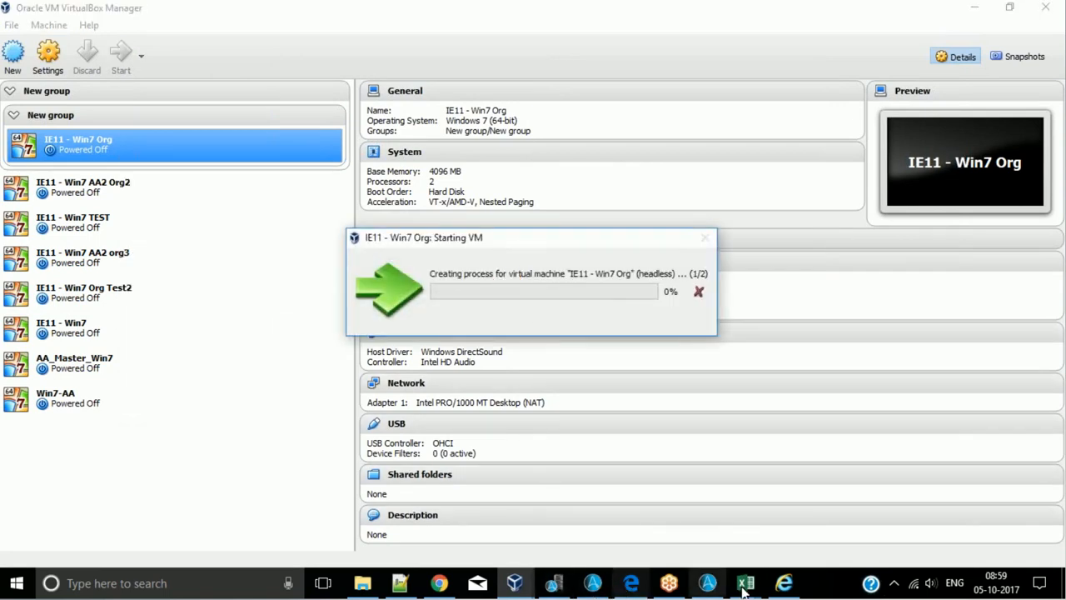
# - Switch to Internet Explorer and show the source of the VIES response page
pyautogui.click(784, 583)
pyautogui.rightClick(698, 372)
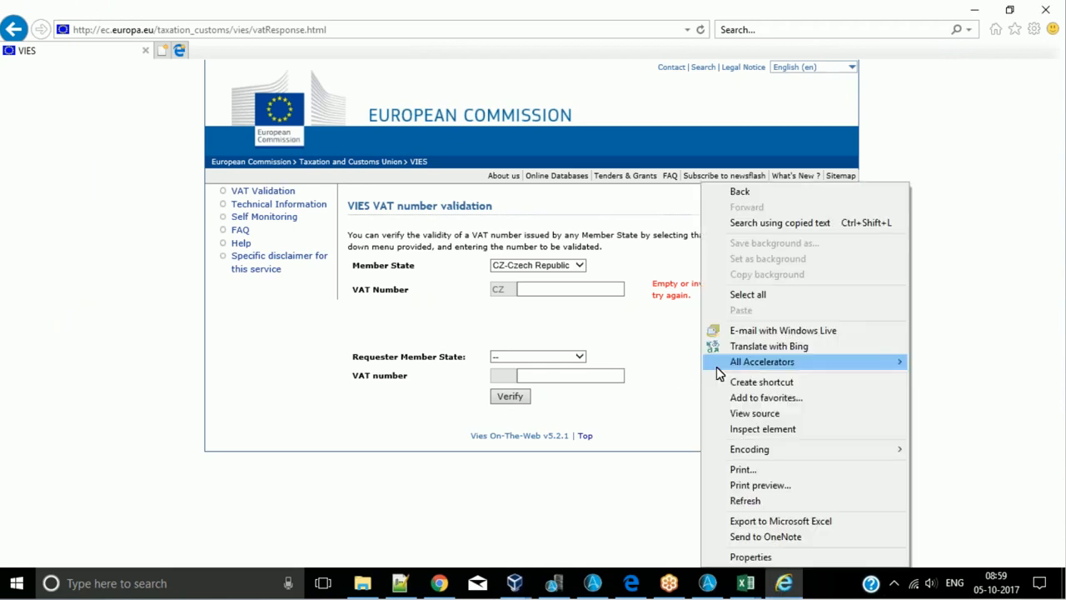
pyautogui.click(744, 414)
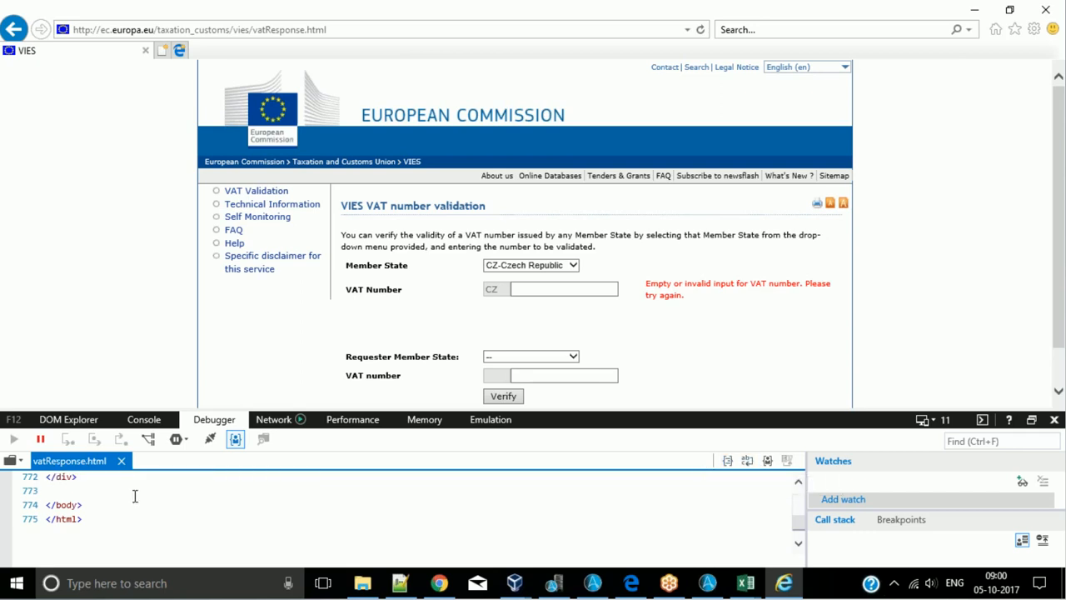
# - Examine the CZ-Czech Republic option line in the response page source alongside the Member State selection
pyautogui.scroll(20, 130, 501)
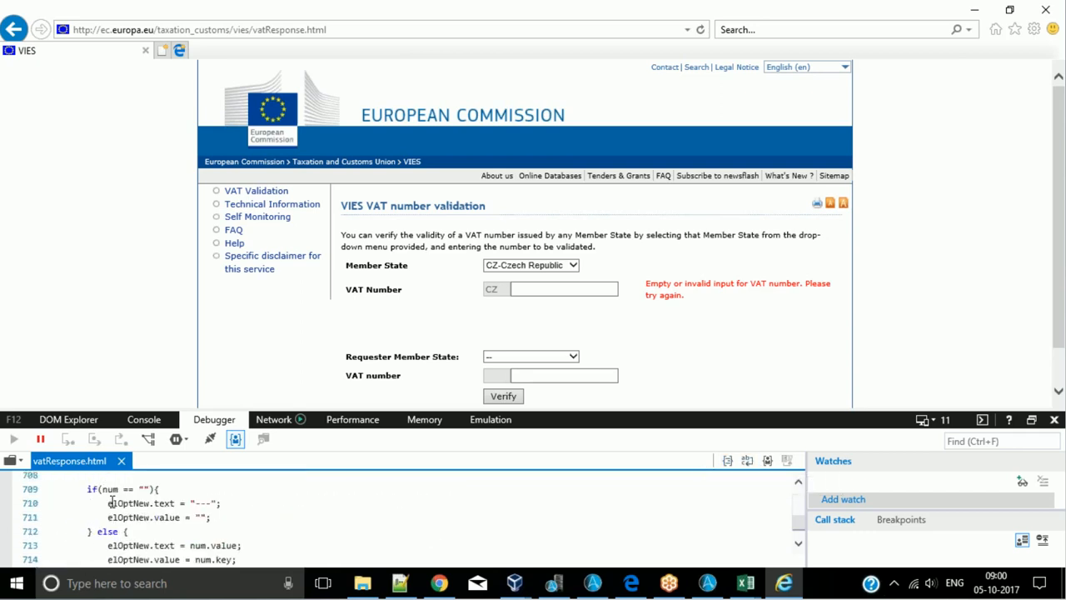
pyautogui.scroll(16, 112, 502)
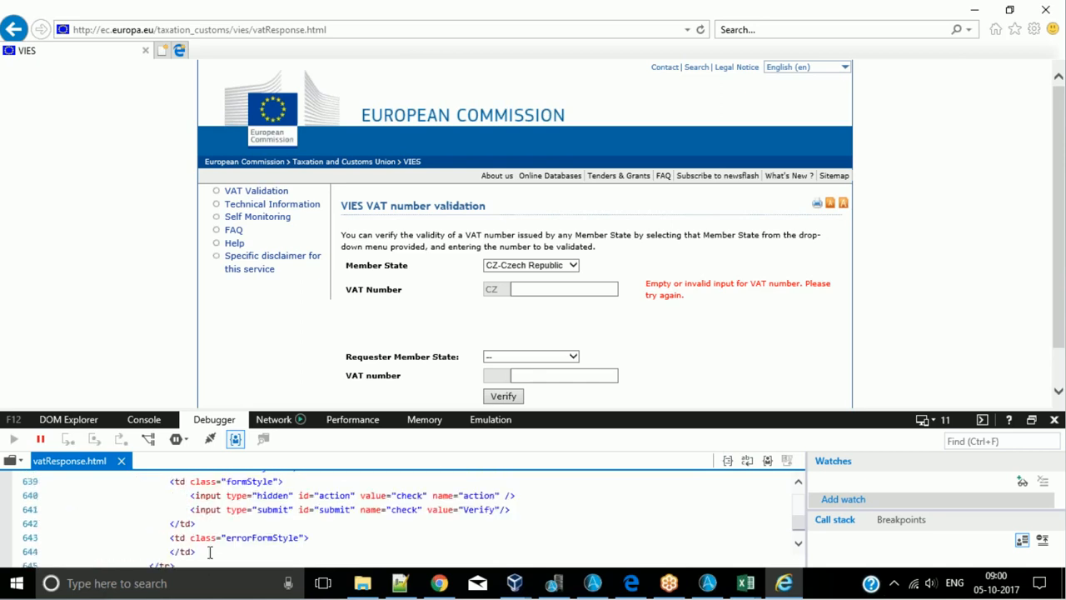
pyautogui.scroll(17, 239, 526)
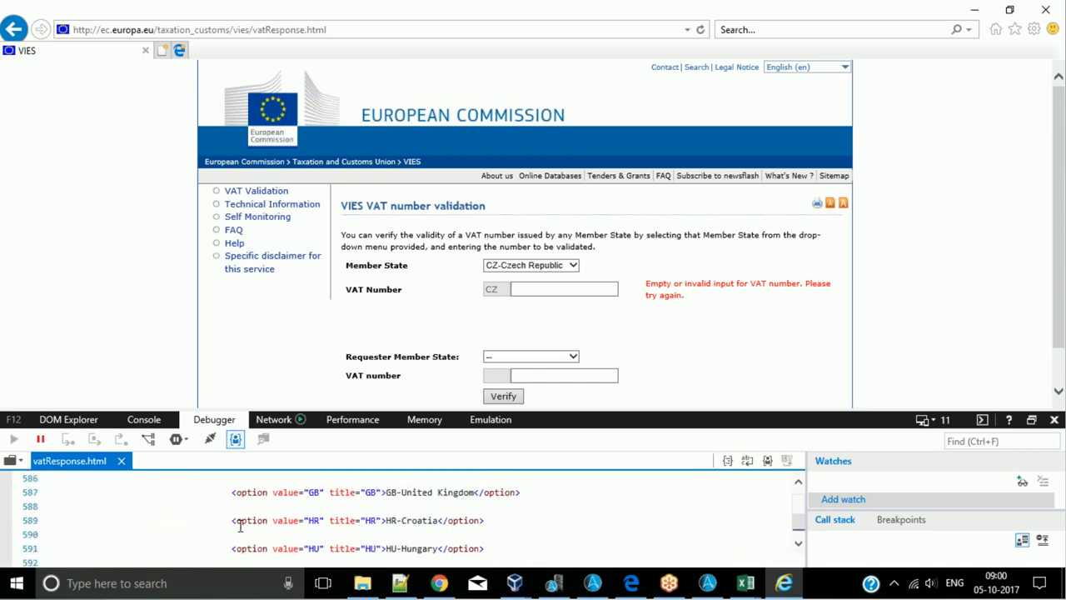
pyautogui.scroll(5, 240, 525)
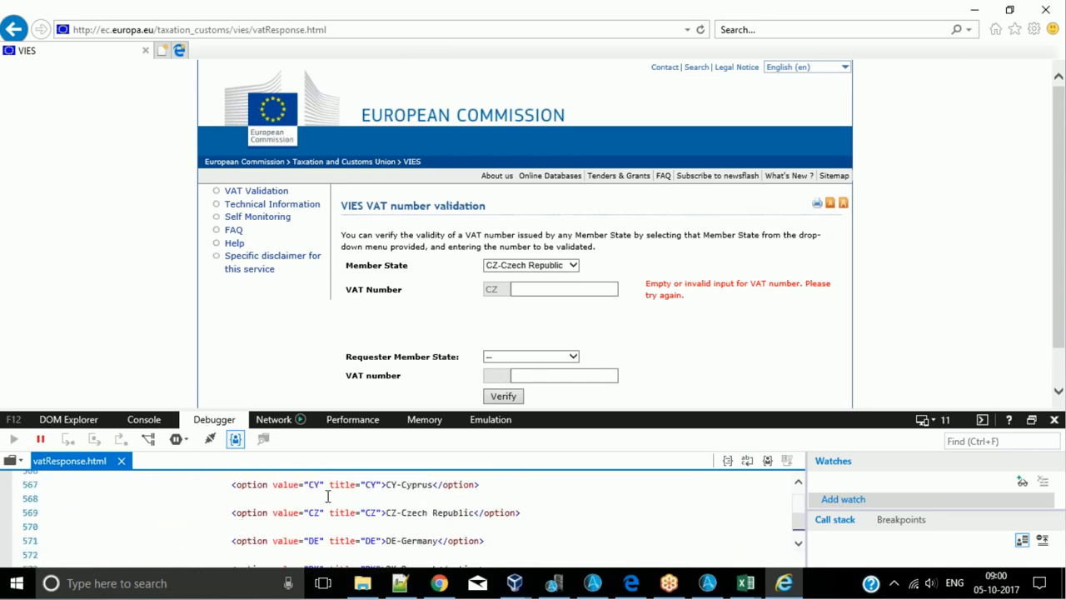
pyautogui.moveTo(270, 514); pyautogui.dragTo(324, 514)
pyautogui.click(324, 514)
pyautogui.click(532, 267)
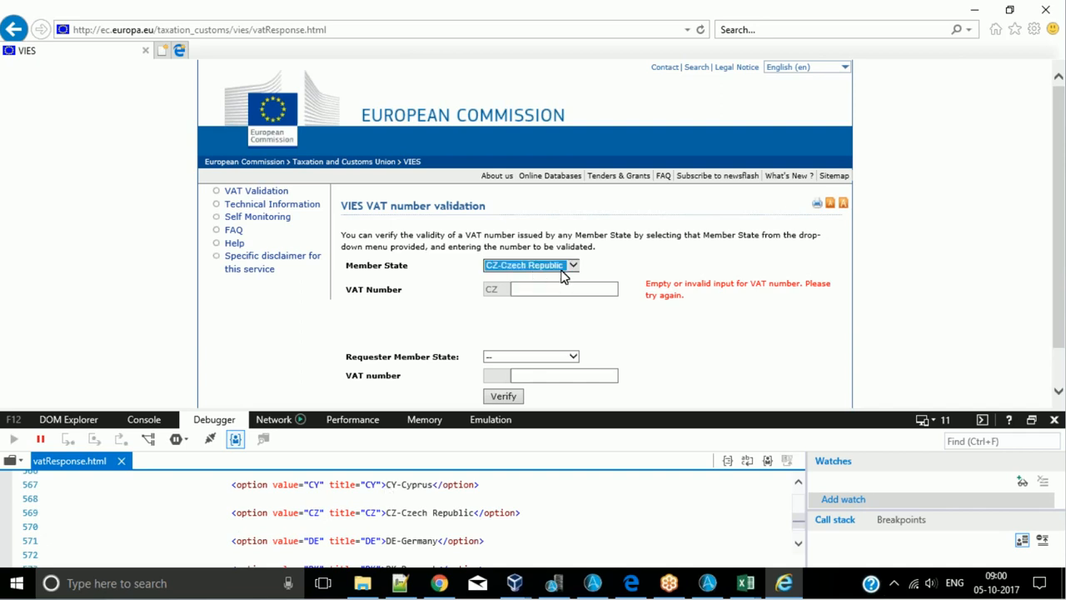
pyautogui.doubleClick(330, 514)
pyautogui.click(332, 514)
pyautogui.rightClick(340, 511)
# - Locate the Member State drop-down's countryCombobox element in the page's DOM tree using element selection
pyautogui.click(75, 423)
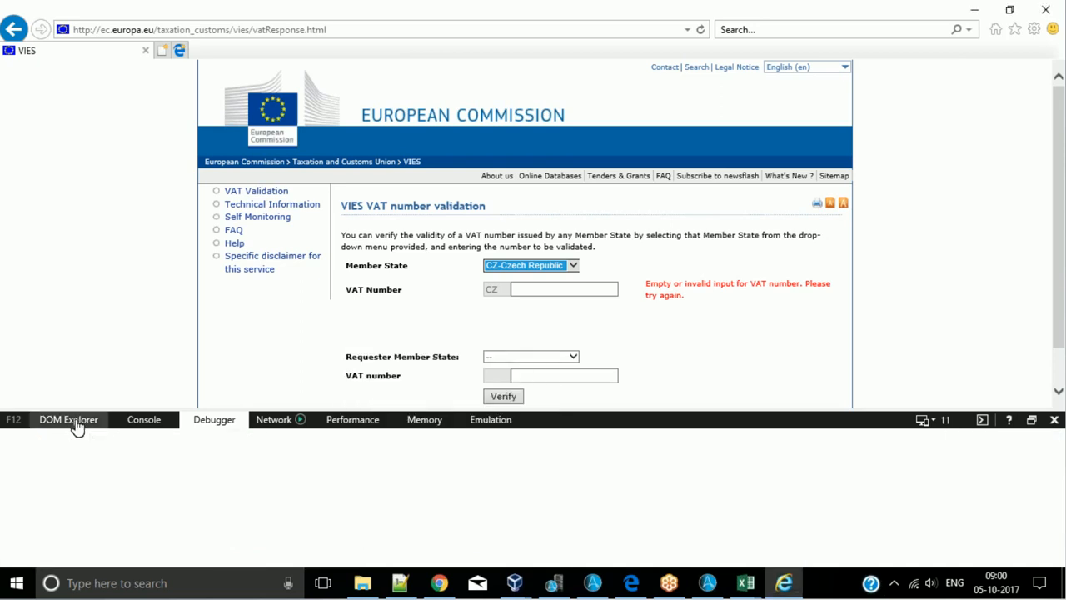
pyautogui.click(12, 441)
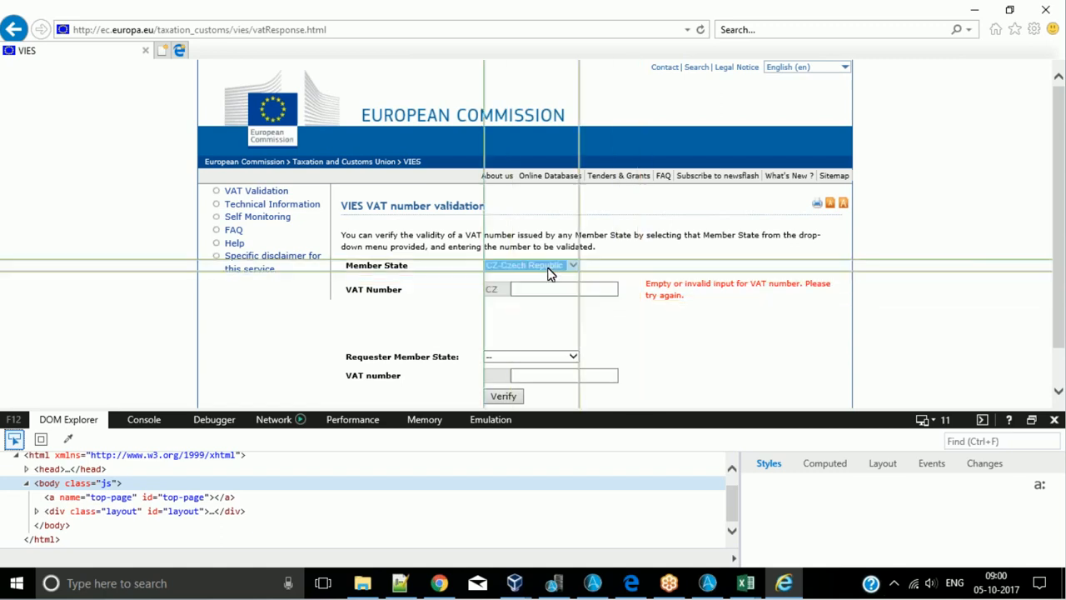
pyautogui.click(555, 274)
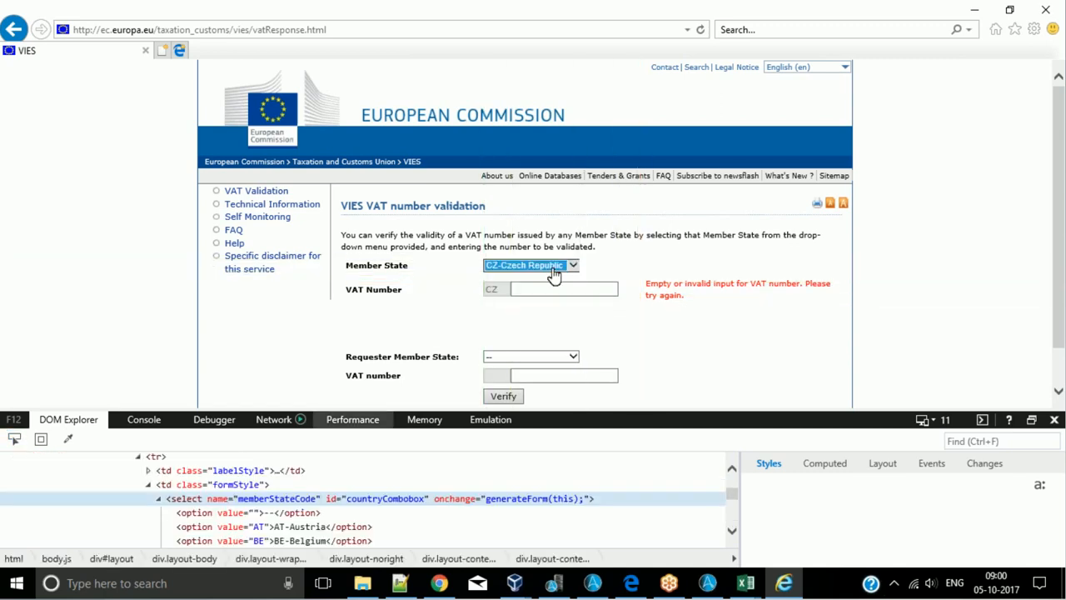
# - Add the attribute selected="selected" after the CZ value of the CZ-Czech Republic option in the DOM tree
pyautogui.click(266, 533)
pyautogui.scroll(-2, 296, 533)
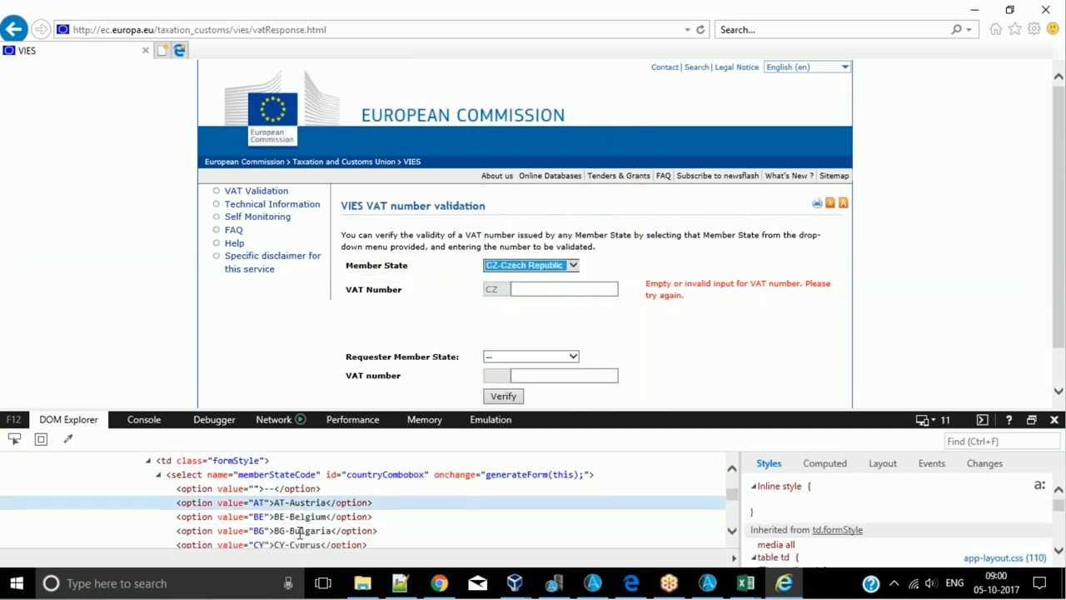
pyautogui.click(258, 512)
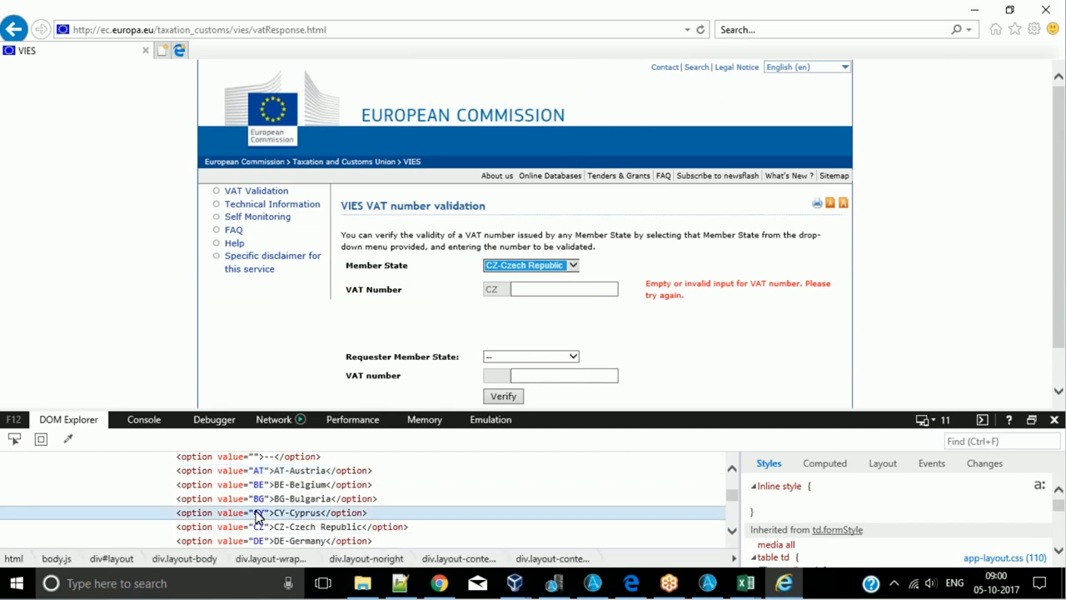
pyautogui.doubleClick(258, 512)
pyautogui.doubleClick(259, 526)
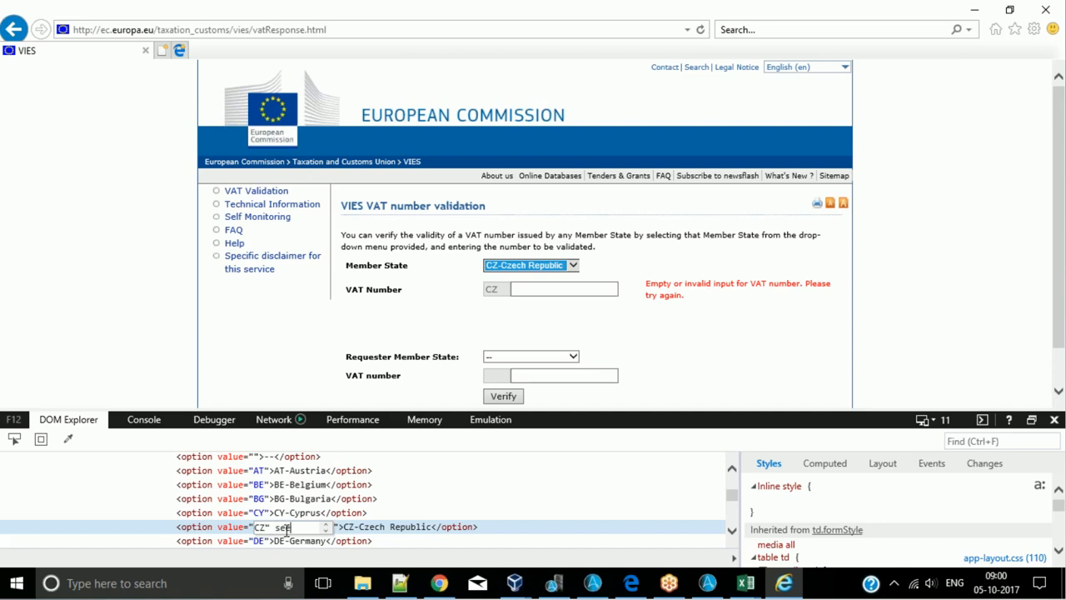
pyautogui.write('" selected=')
pyautogui.press('Up')
pyautogui.press('Return')
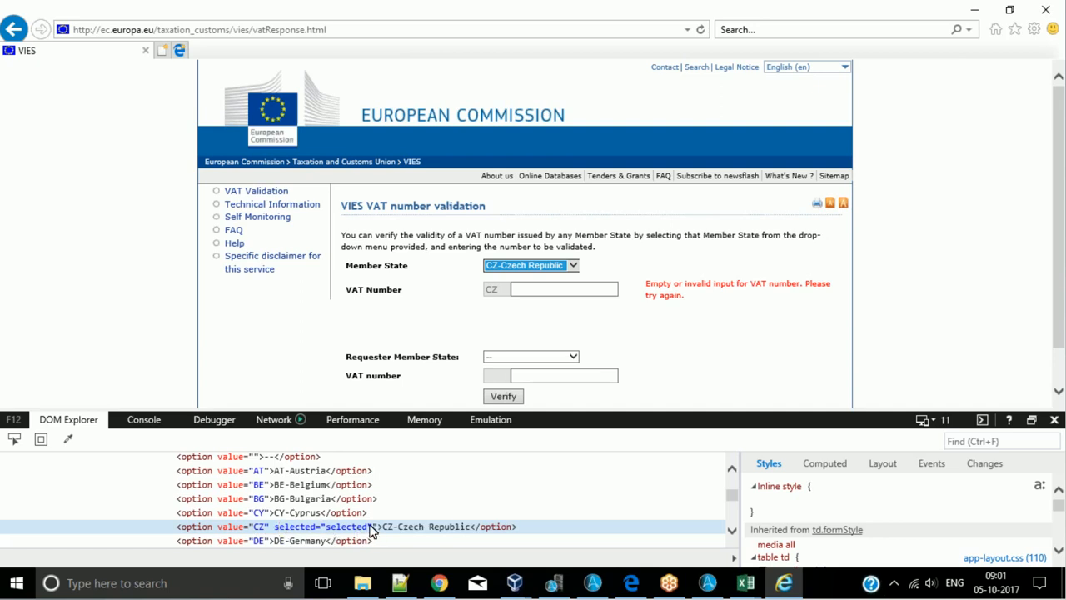
# - Remove the surplus closing quote after selected="selected" in the CZ-Czech Republic option and leave the edit
pyautogui.doubleClick(370, 530)
pyautogui.click(381, 529)
pyautogui.click(426, 532)
pyautogui.doubleClick(371, 529)
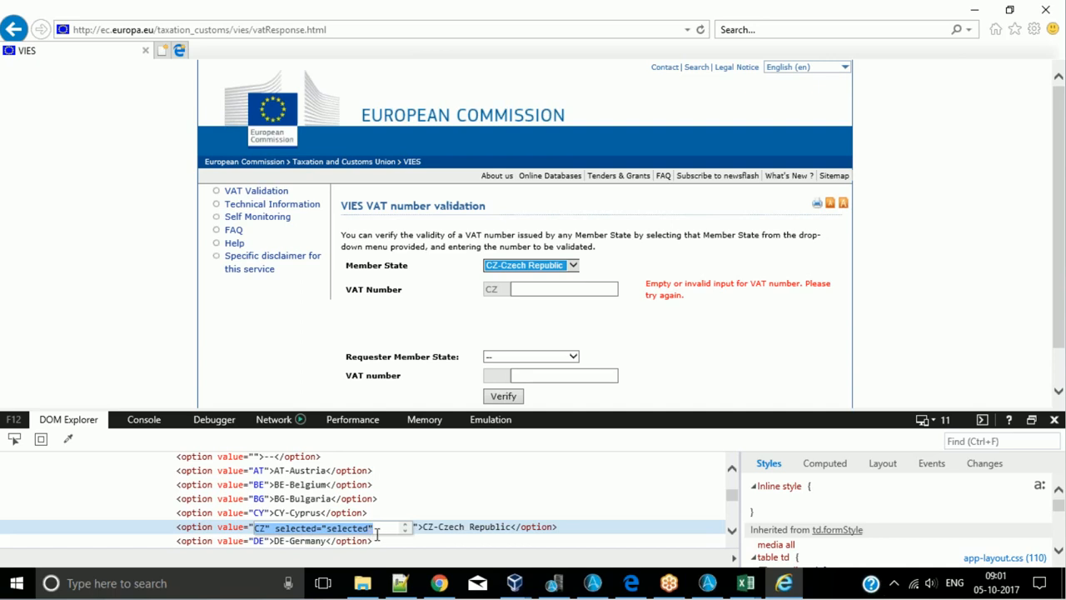
pyautogui.click(377, 534)
pyautogui.press('Return')
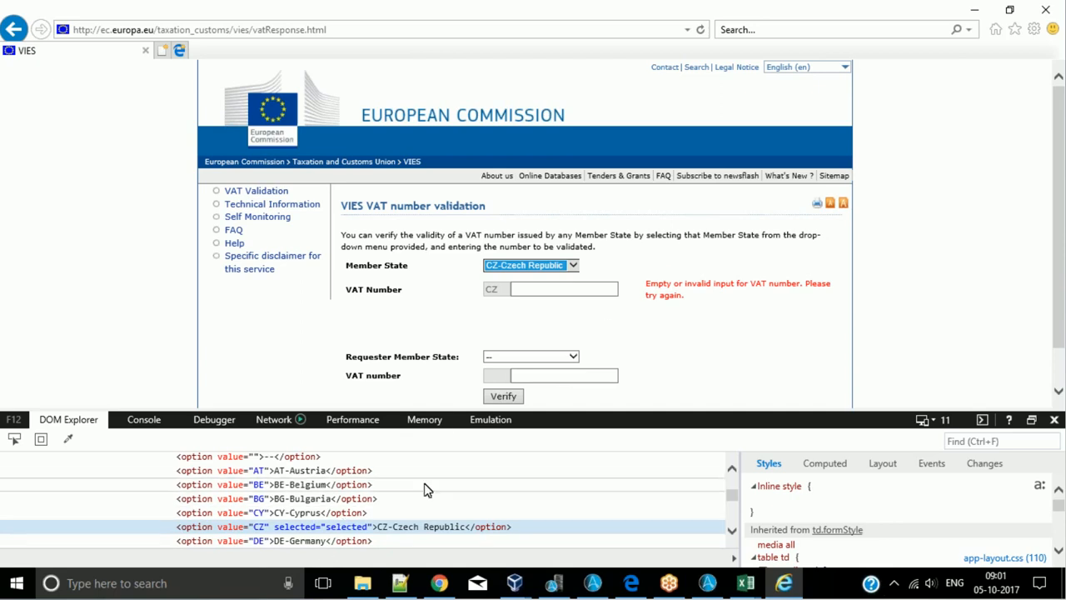
pyautogui.click(542, 342)
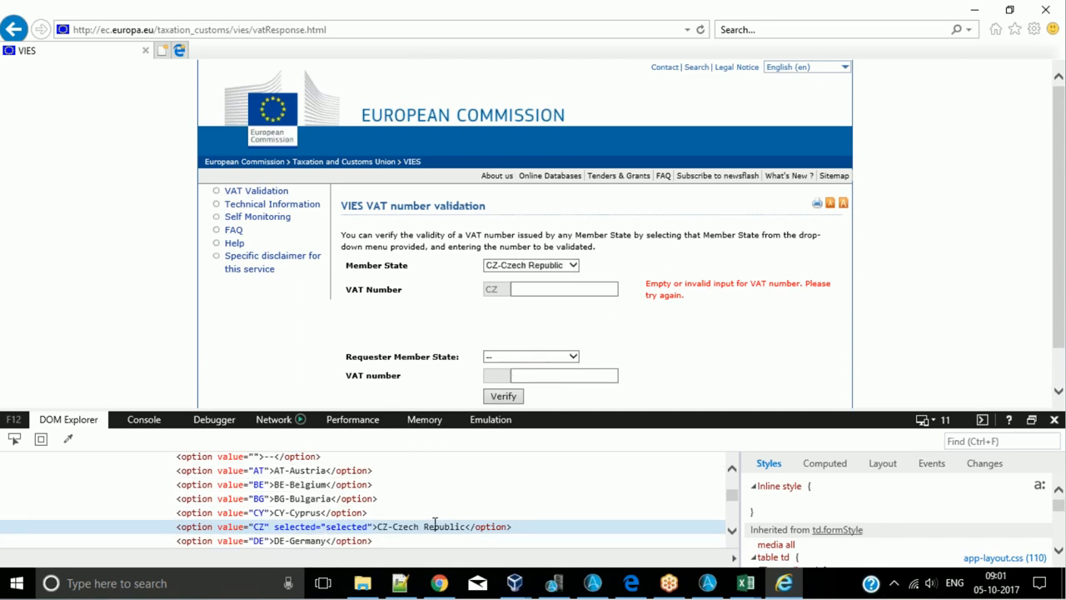
# - Compare the Member State selection with the CY-Cyprus and CZ-Czech Republic option lines in the DOM tree
pyautogui.click(534, 278)
pyautogui.click(537, 263)
pyautogui.click(294, 512)
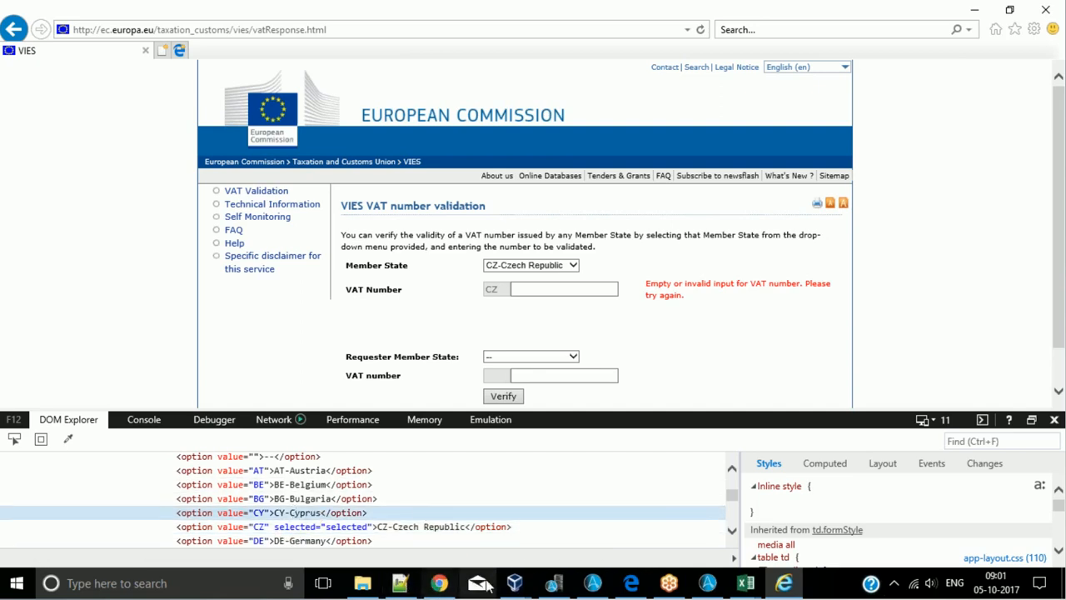
pyautogui.click(709, 583)
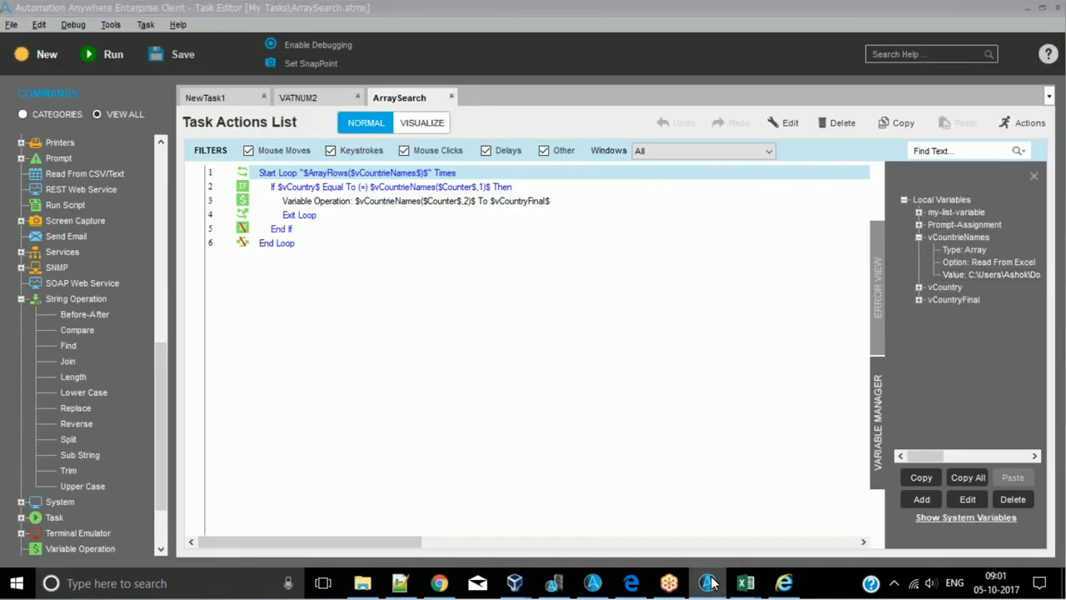
pyautogui.click(711, 583)
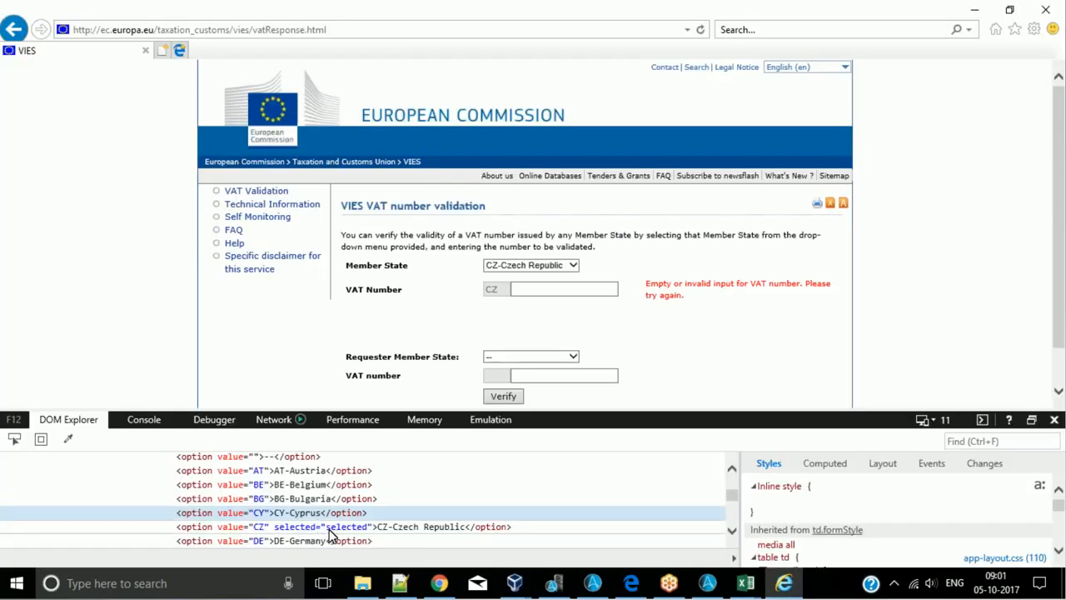
pyautogui.click(331, 528)
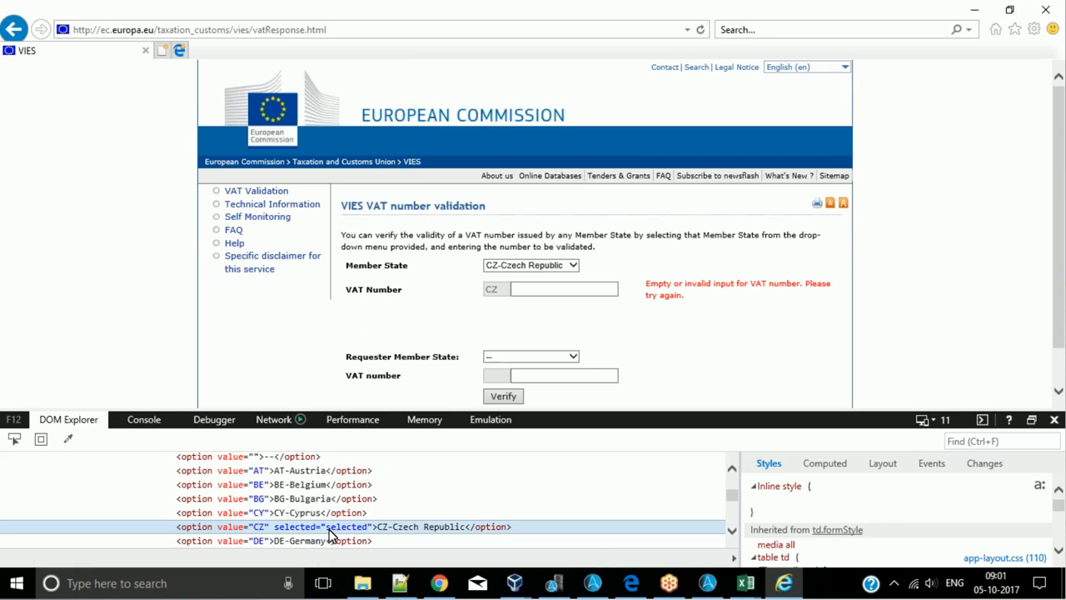
# - Examine the name and id attributes of the Member State drop-down's select element in the DOM tree
pyautogui.scroll(3, 331, 534)
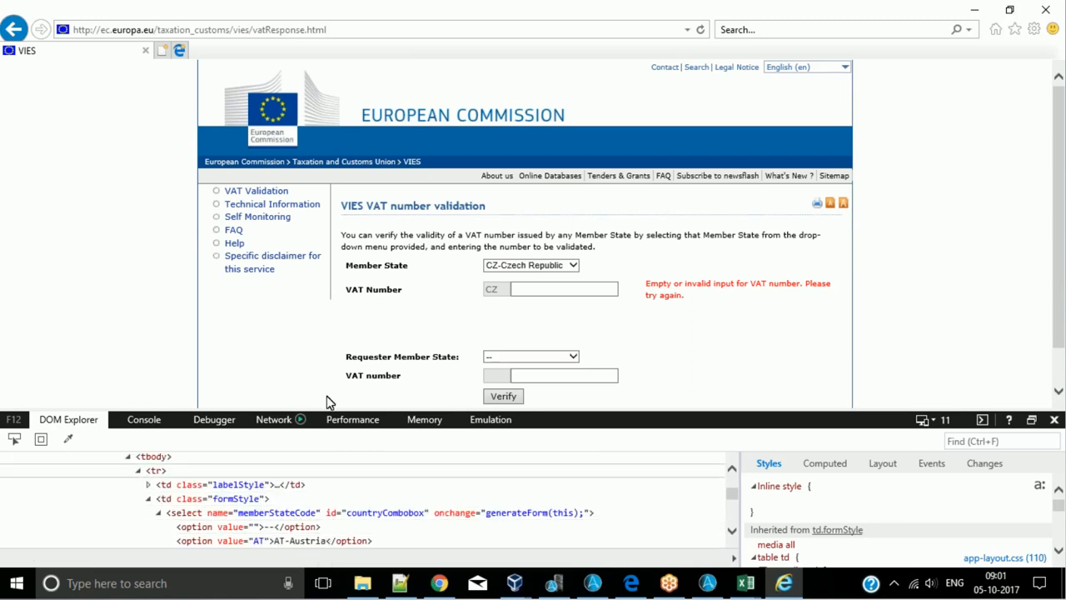
pyautogui.click(247, 513)
pyautogui.click(248, 514)
pyautogui.doubleClick(428, 514)
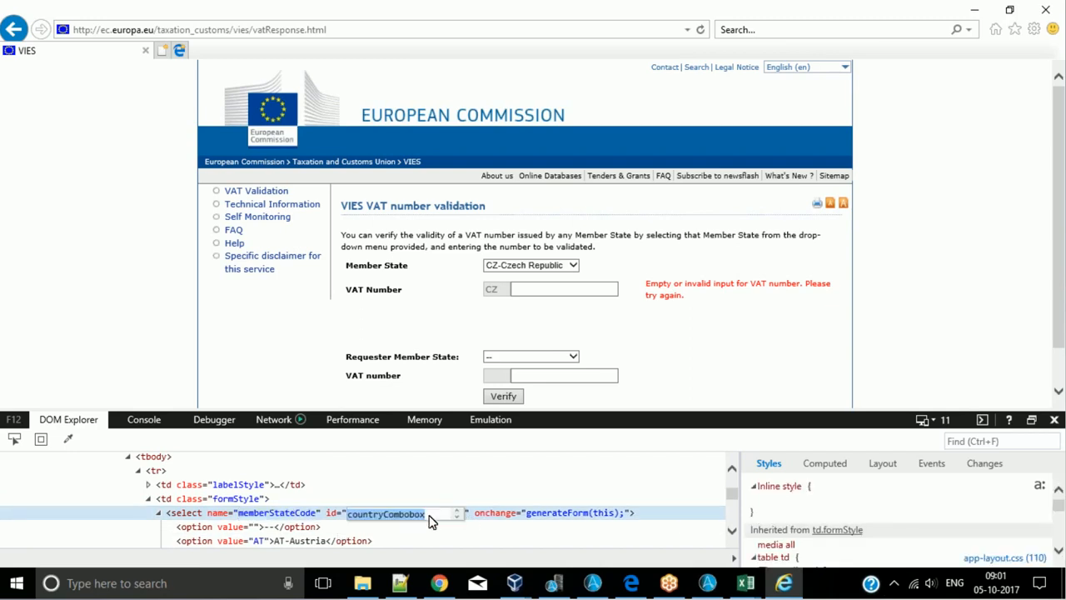
pyautogui.click(424, 531)
pyautogui.click(393, 515)
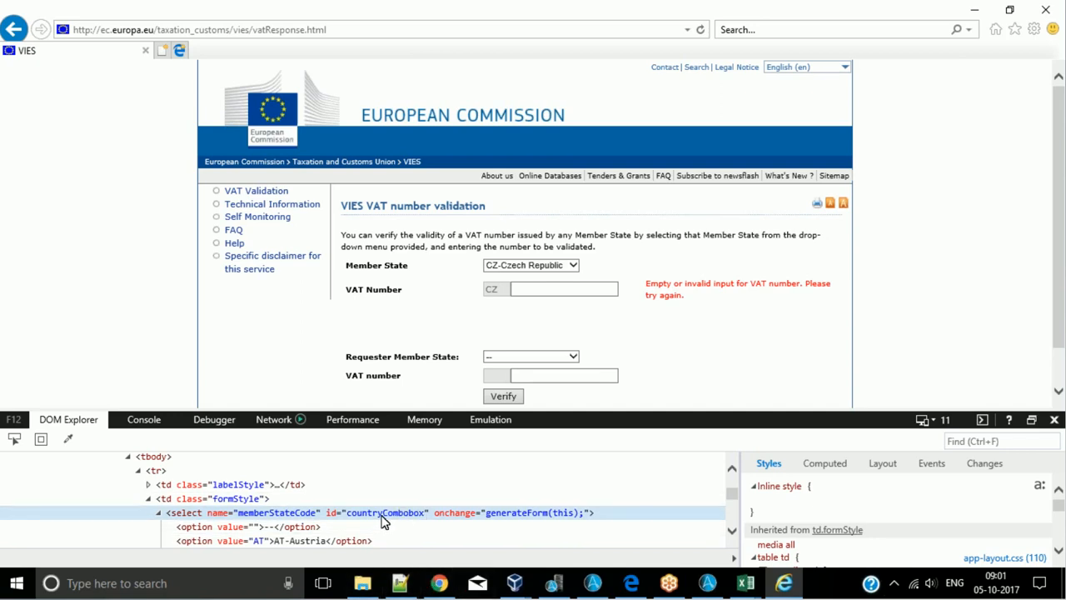
pyautogui.click(331, 514)
pyautogui.click(452, 524)
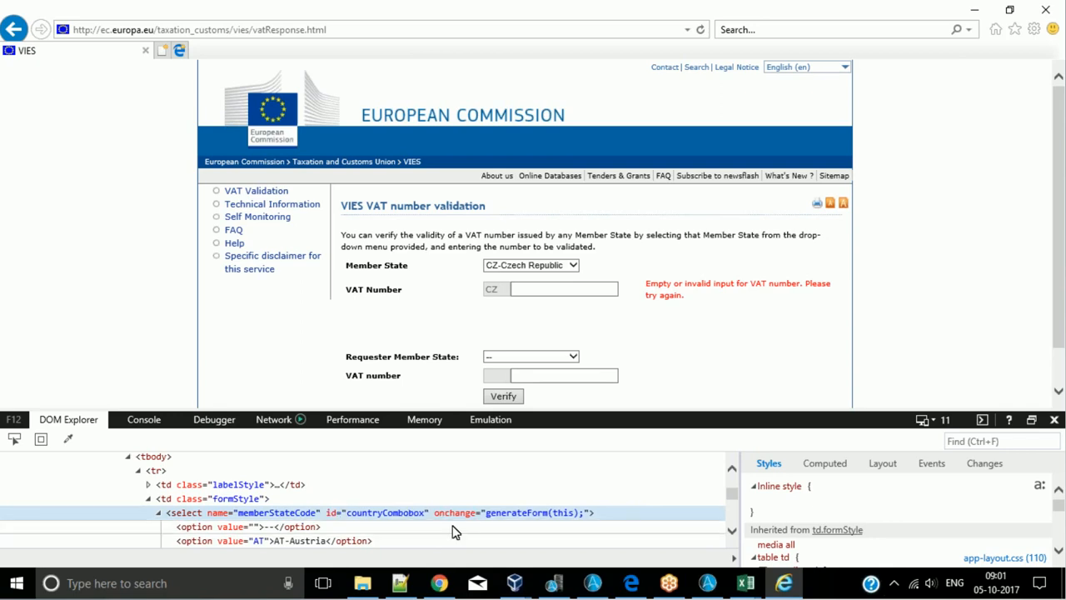
# - Review the country option lines nested under the countryCombobox select element, checking which one carries the selected attribute
pyautogui.scroll(-2, 429, 532)
pyautogui.scroll(-10, 231, 536)
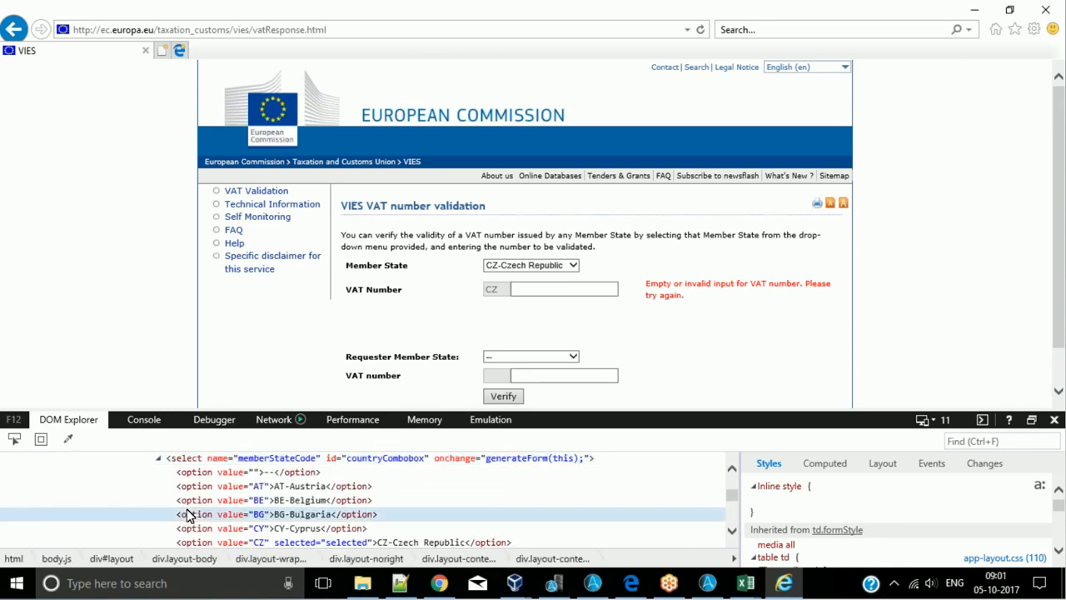
pyautogui.scroll(-4, 219, 514)
pyautogui.scroll(-6, 219, 514)
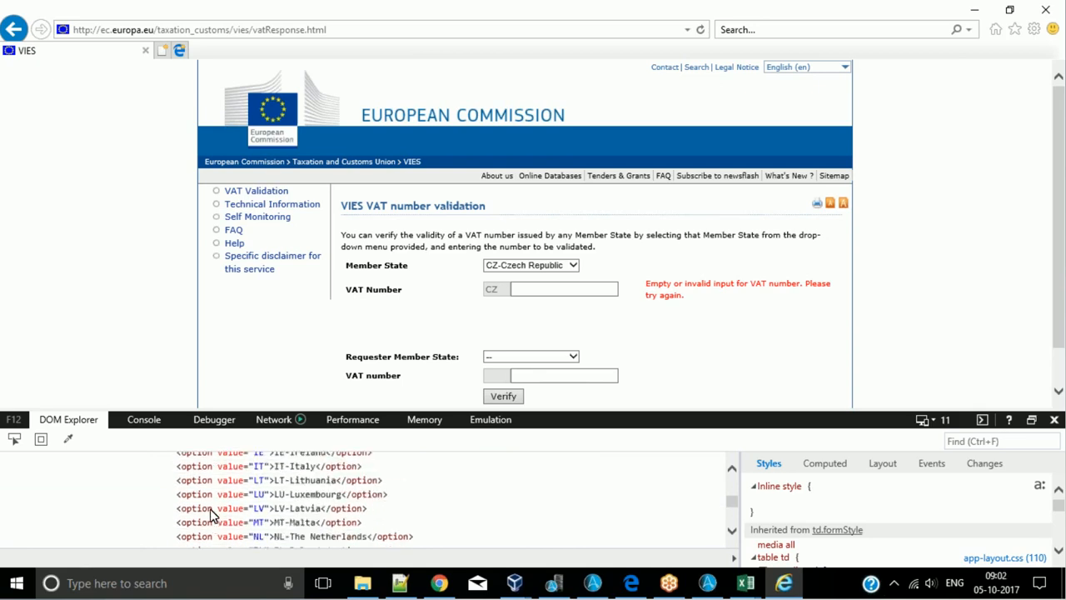
pyautogui.scroll(10, 208, 513)
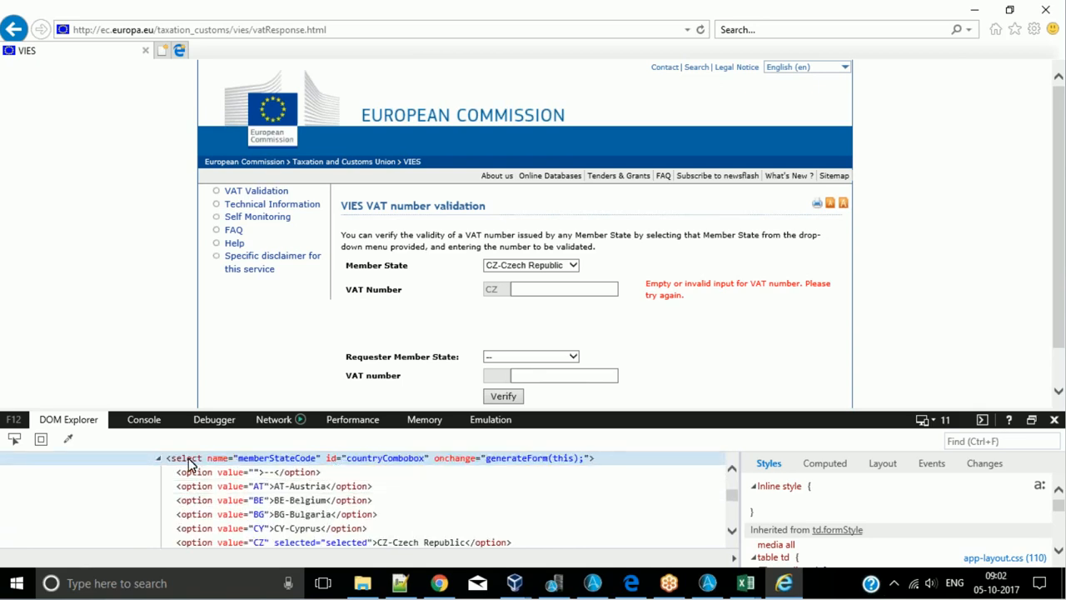
pyautogui.scroll(-10, 188, 483)
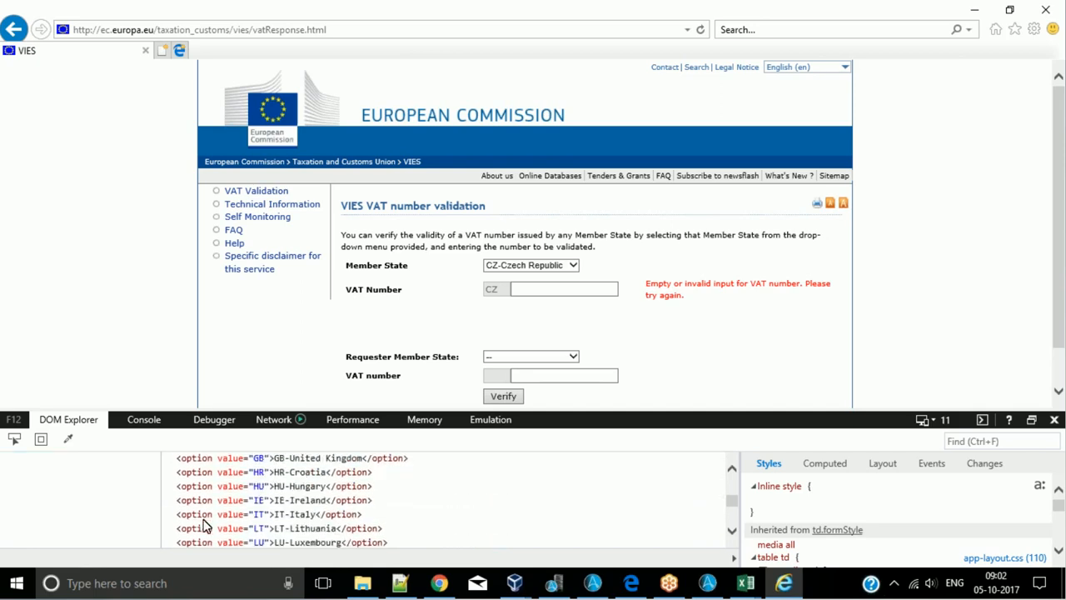
pyautogui.scroll(10, 188, 500)
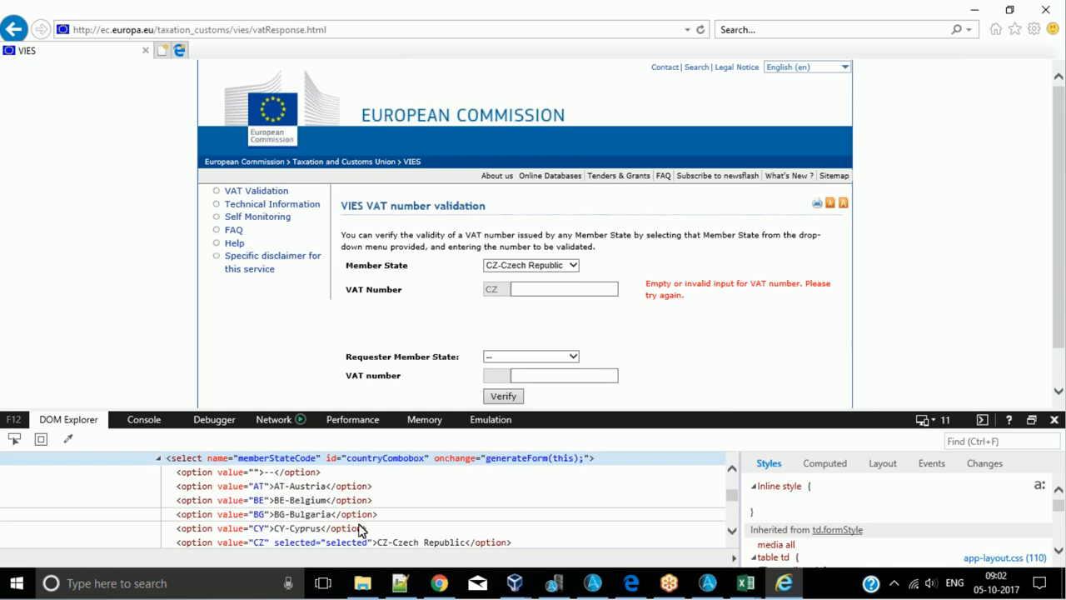
# - Choose HR-Croatia as the Requester Member State in the VAT number validation form
pyautogui.click(563, 360)
pyautogui.click(635, 341)
pyautogui.click(554, 355)
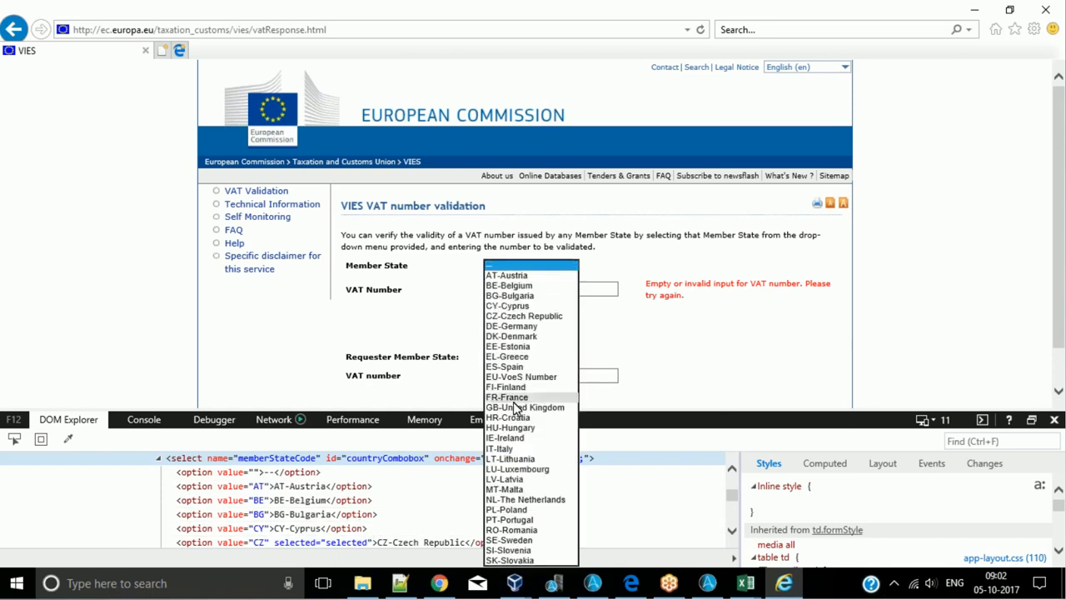
pyautogui.click(514, 399)
pyautogui.click(554, 356)
pyautogui.scroll(-1, 558, 385)
pyautogui.click(556, 382)
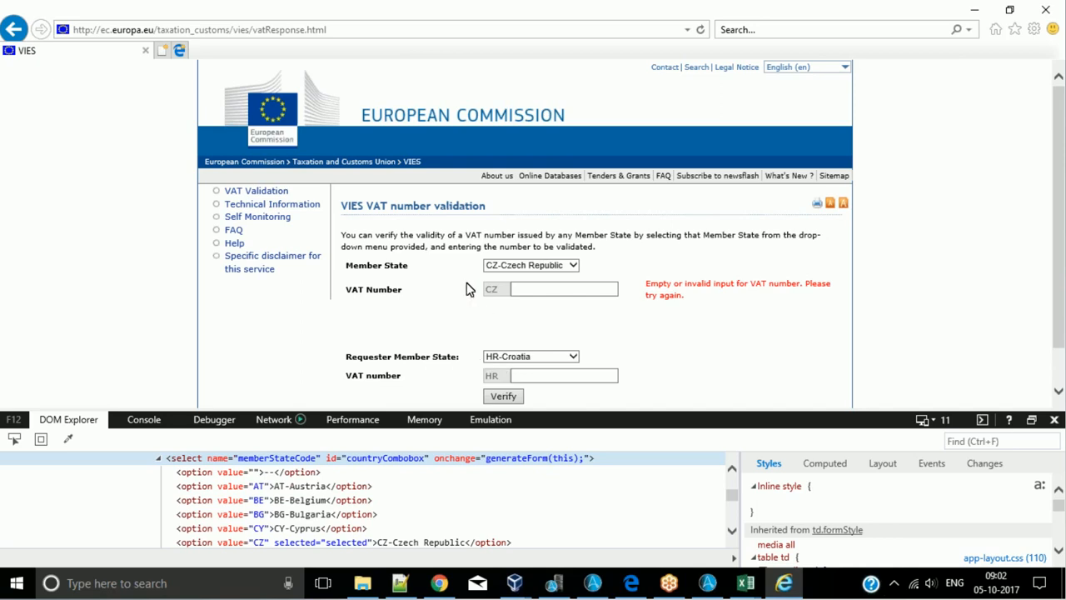
# - Inspect the Member State drop-down on the VIES page to locate its select element in the DOM tree
pyautogui.click(14, 439)
pyautogui.click(569, 264)
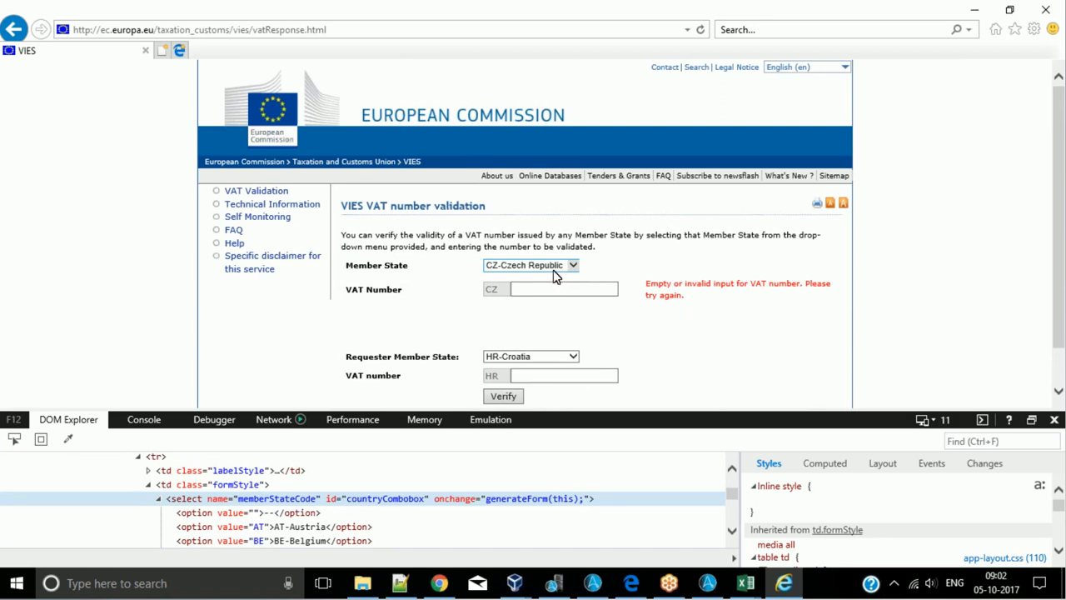
# - Switch to the Automation Anywhere Task Editor and start a Before-After String Operation in NewTask1
pyautogui.click(594, 585)
pyautogui.click(708, 581)
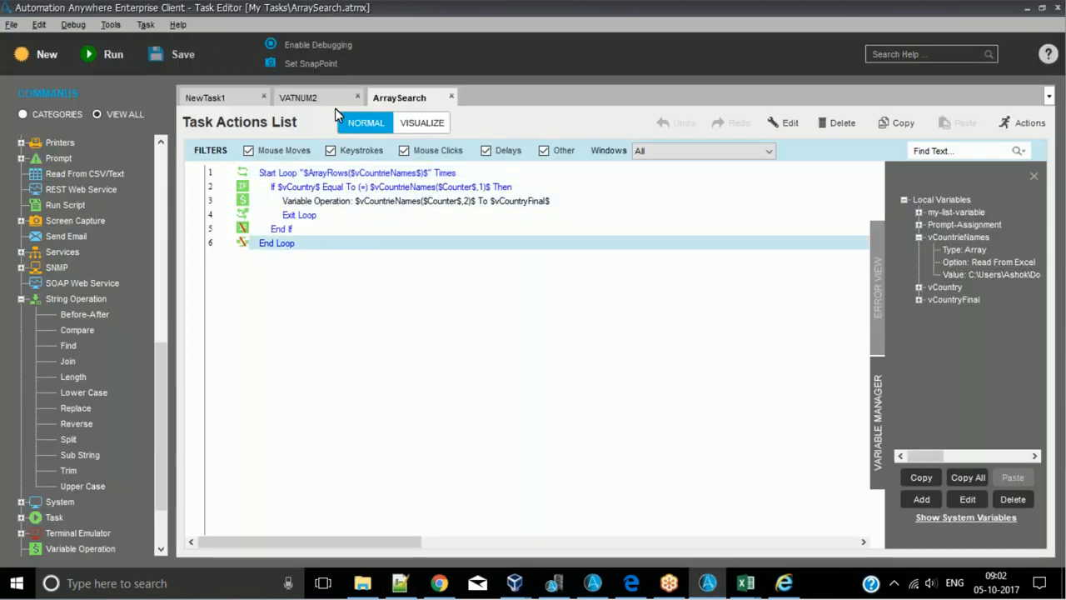
pyautogui.click(235, 100)
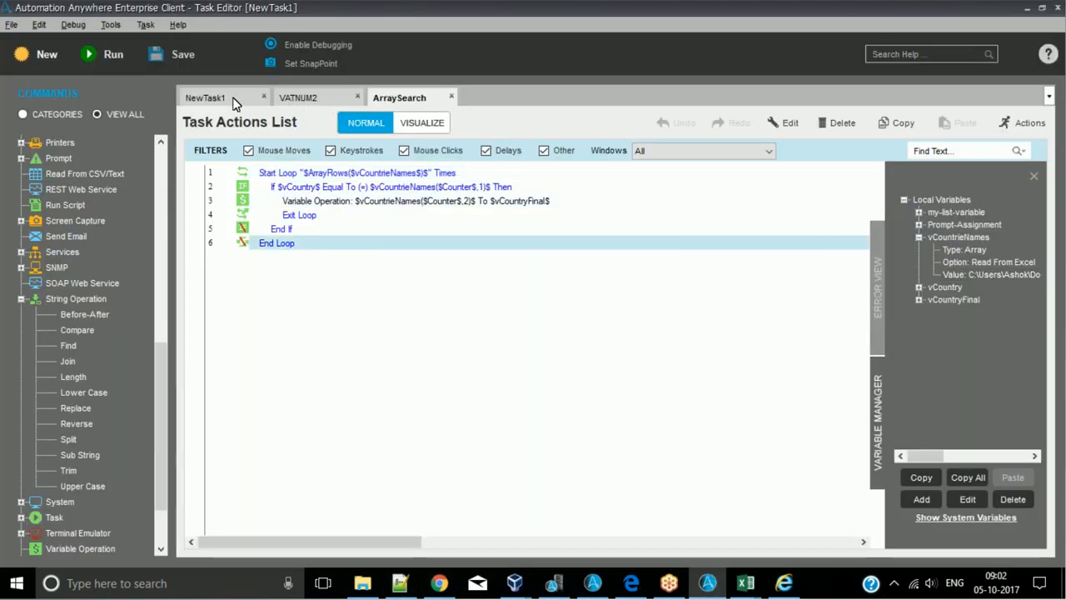
pyautogui.doubleClick(72, 314)
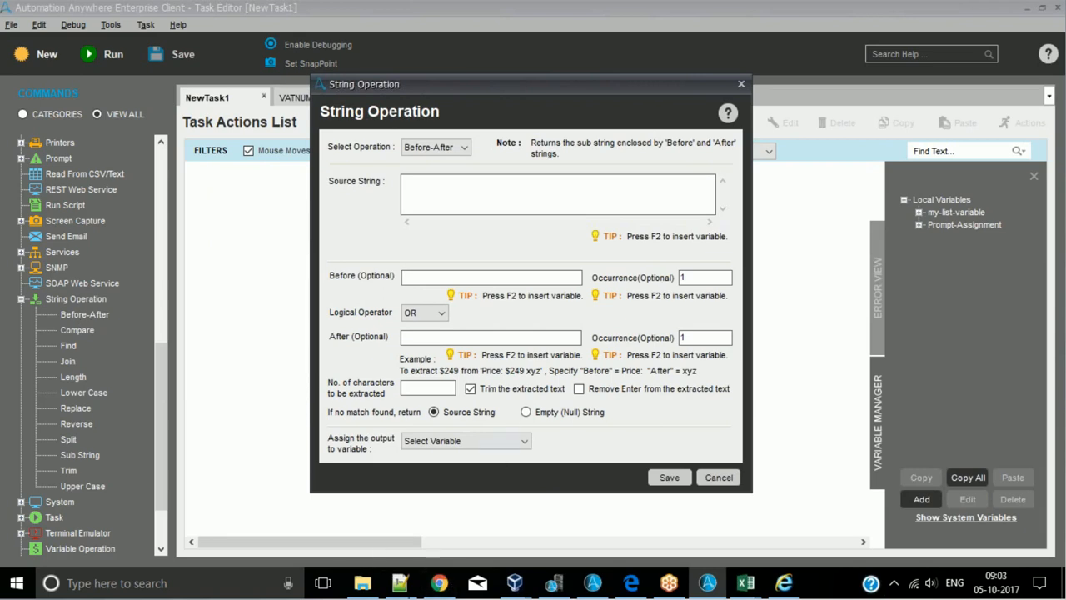
# - Switch to Notepad++ and copy the entire contents of 123.txt to the clipboard
pyautogui.click(398, 585)
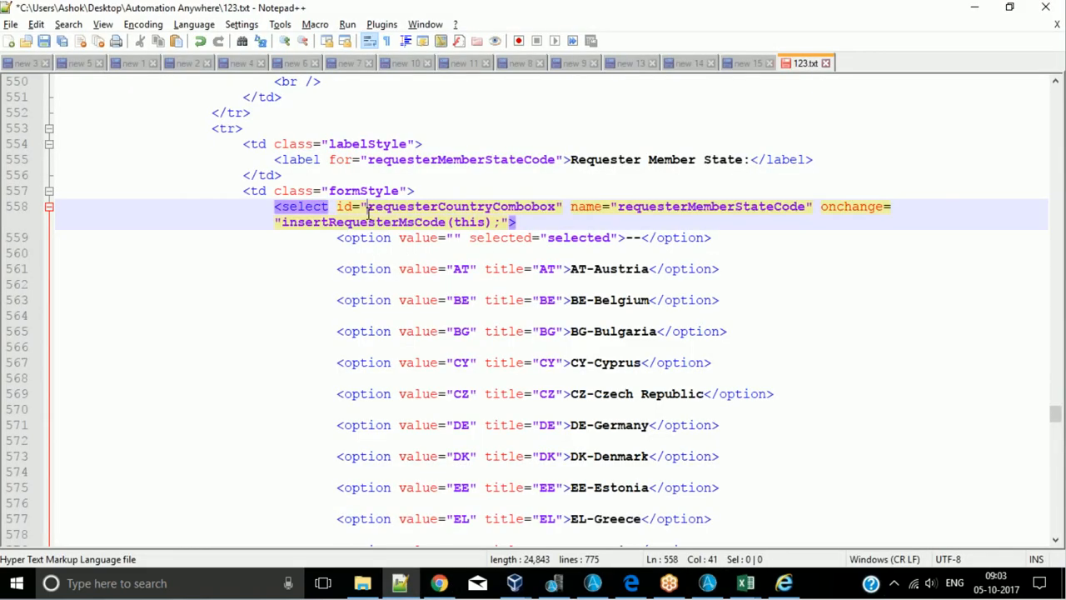
pyautogui.hotkey('ctrl', 'a')
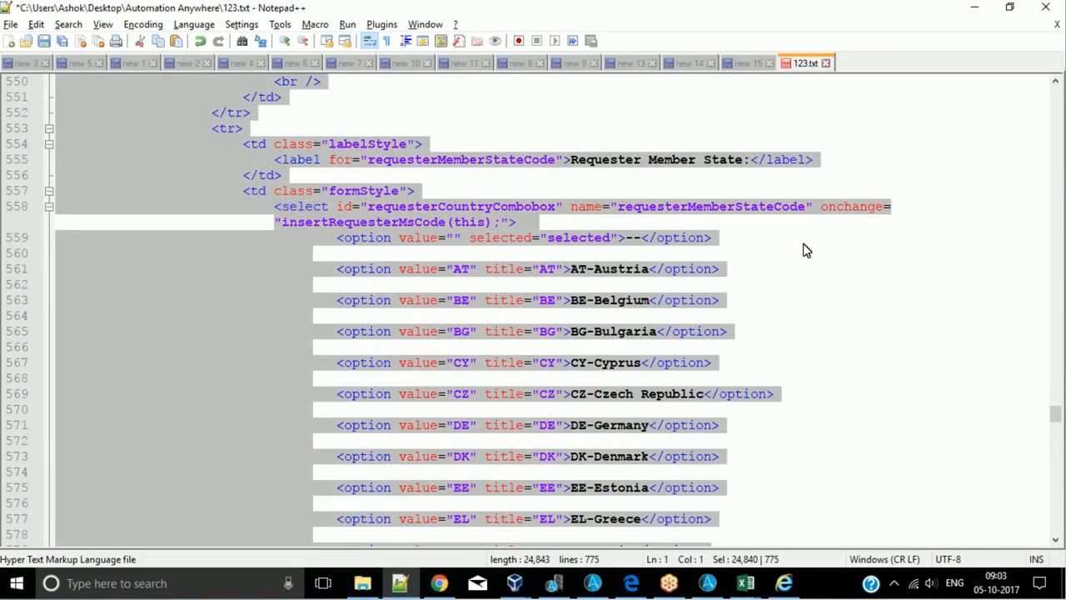
pyautogui.click(975, 7)
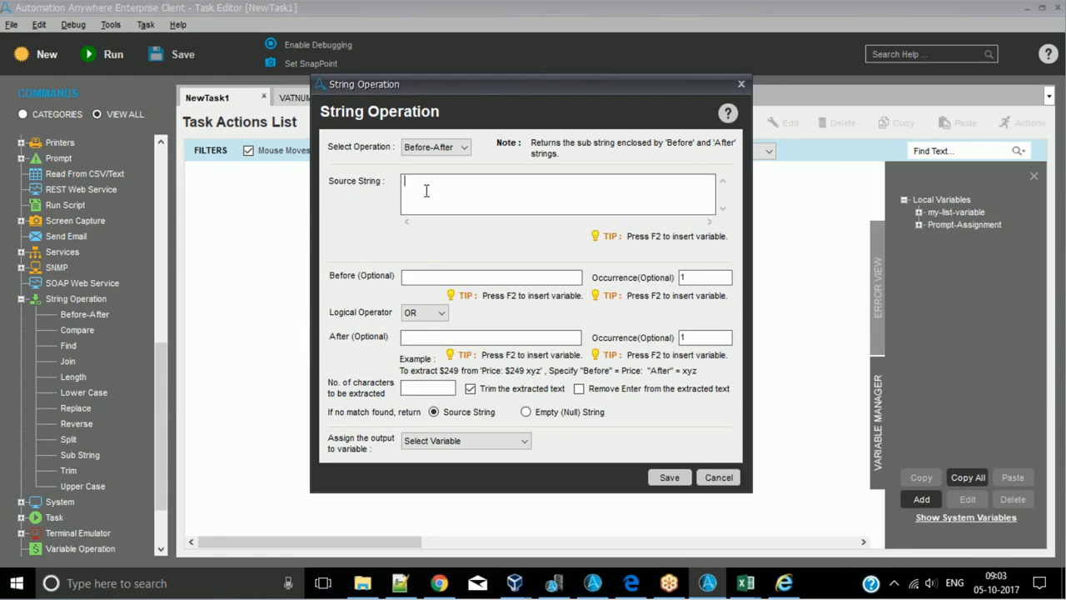
# - Insert the Clipboard system variable as the Source String of the Before-After operation
pyautogui.press('F2')
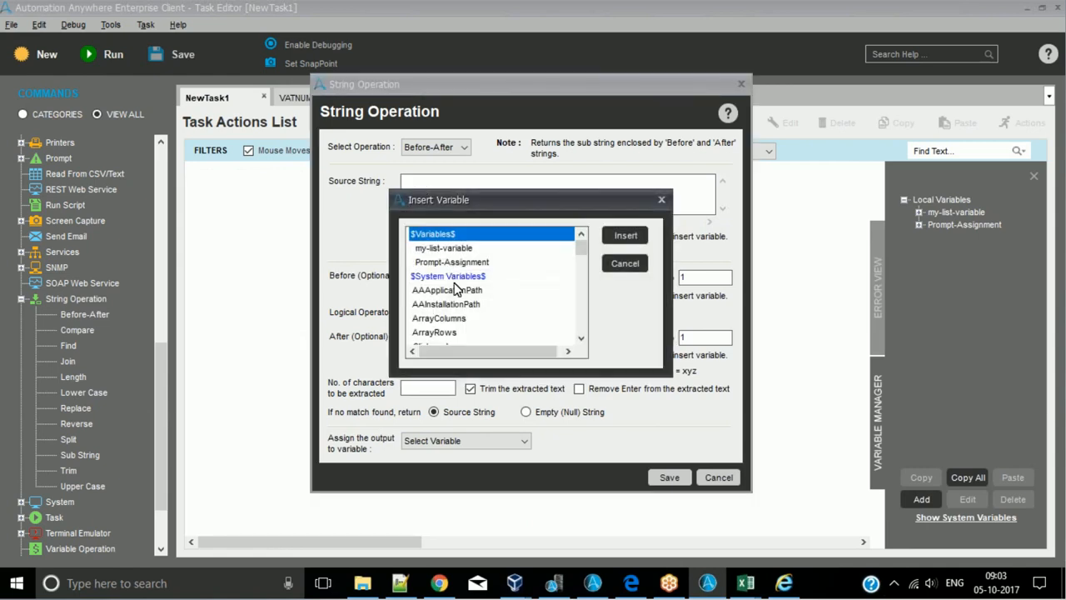
pyautogui.click(456, 291)
pyautogui.press('Down')
pyautogui.press('Down')
pyautogui.press('Down')
pyautogui.press('Down')
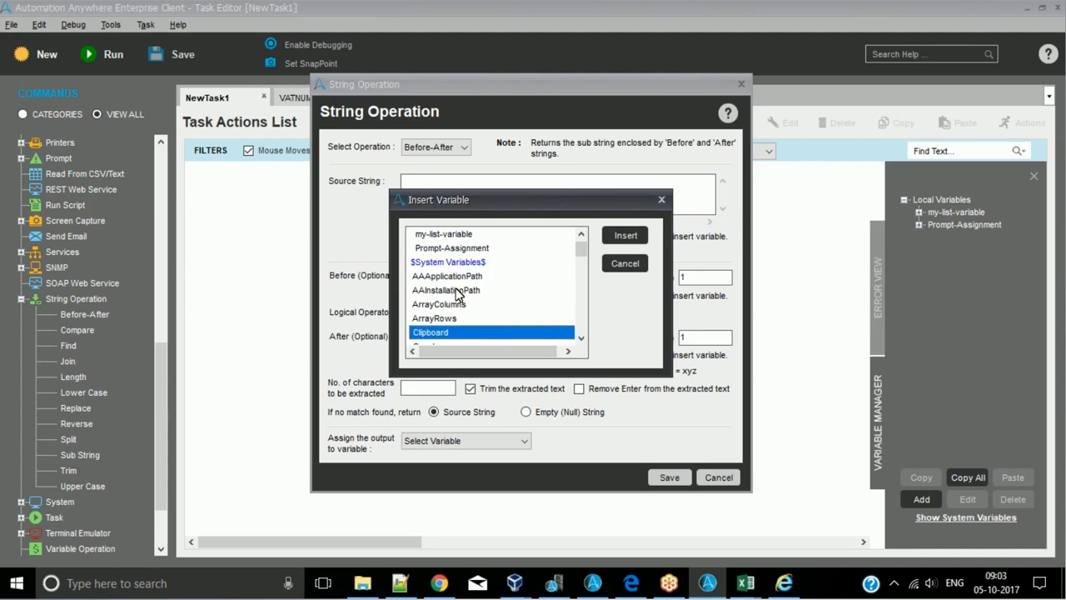
pyautogui.press('Return')
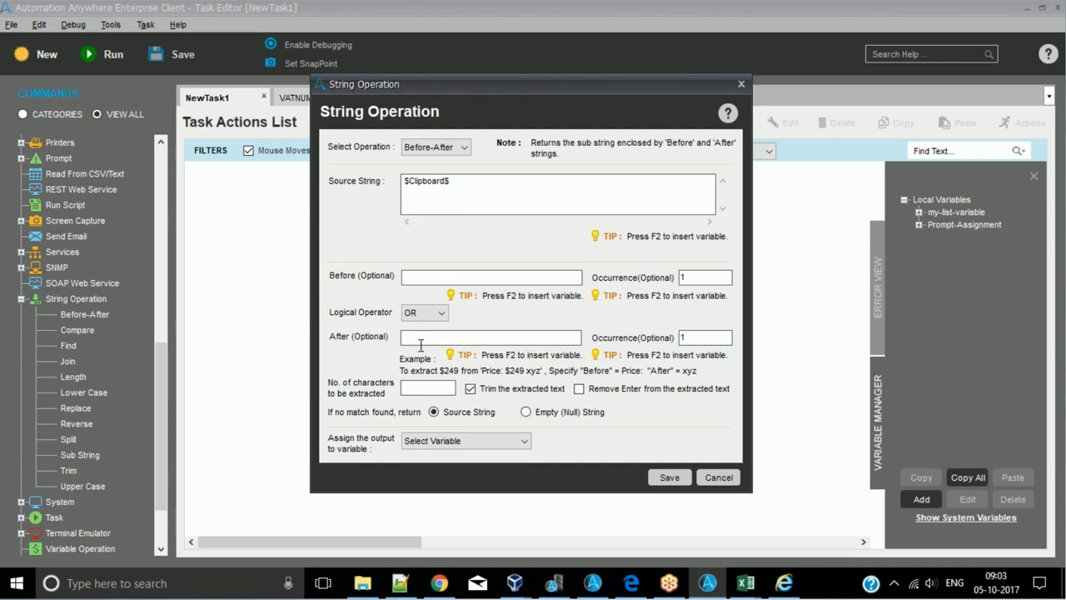
# - In 123.txt in Notepad++, find the Member State select tag and copy its id="countryCombobox" attribute
pyautogui.click(466, 278)
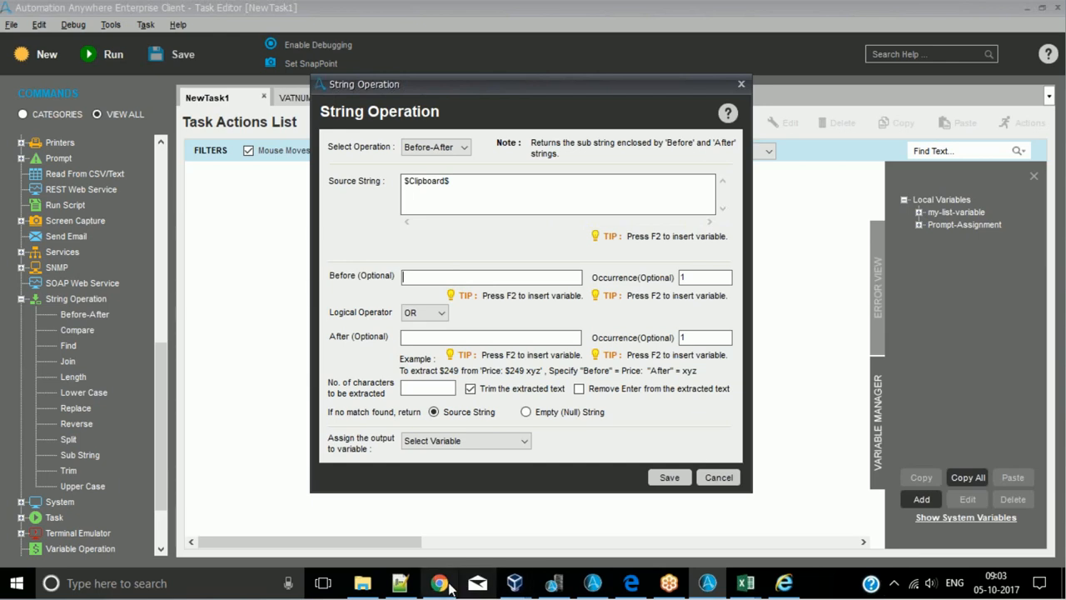
pyautogui.click(393, 587)
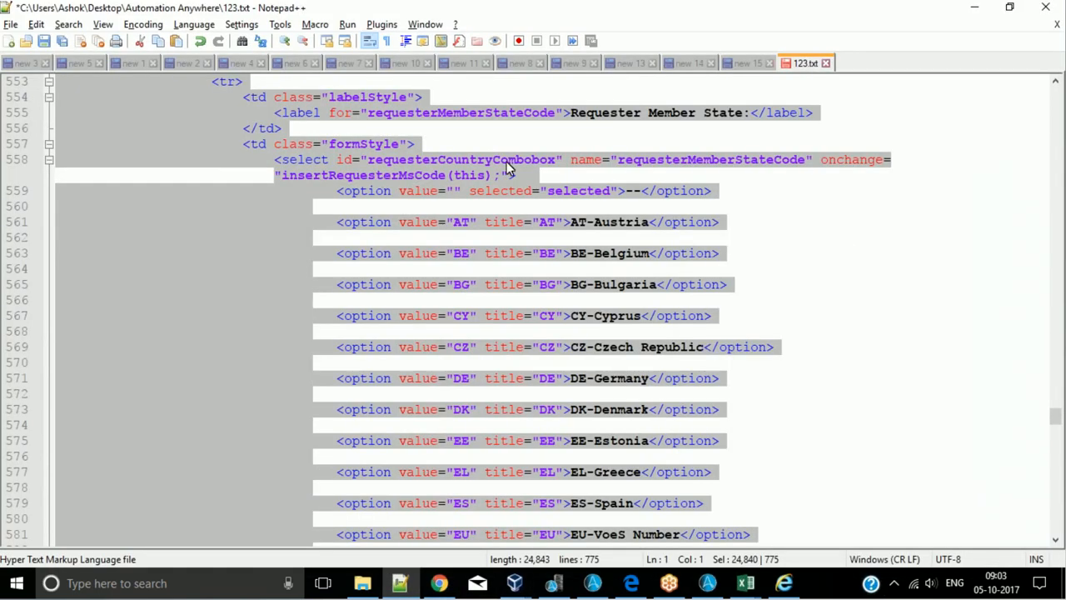
pyautogui.click(506, 162)
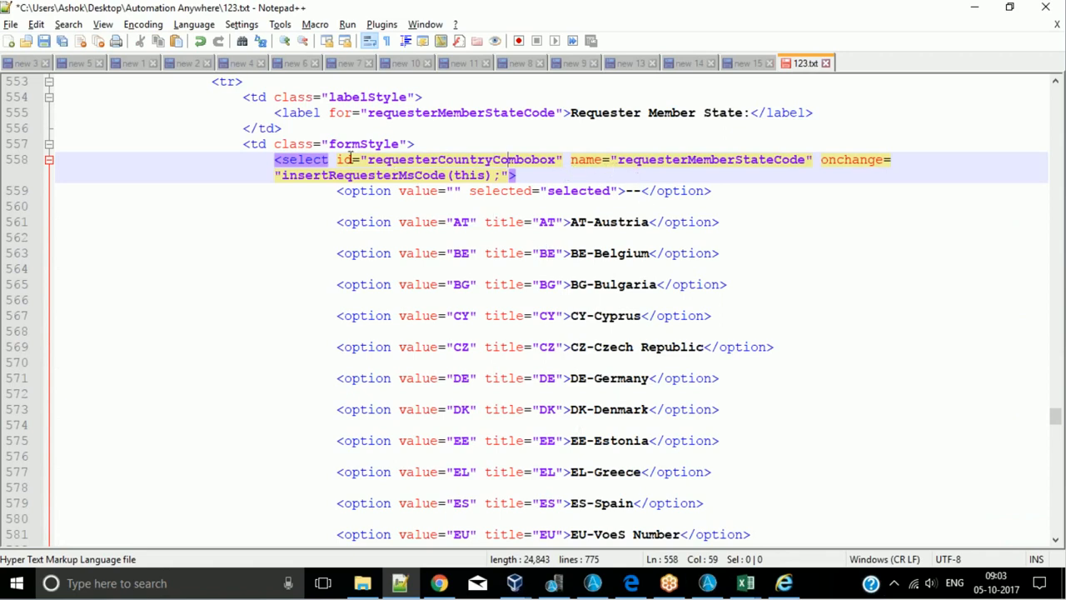
pyautogui.moveTo(338, 159); pyautogui.dragTo(346, 159)
pyautogui.scroll(20, 414, 183)
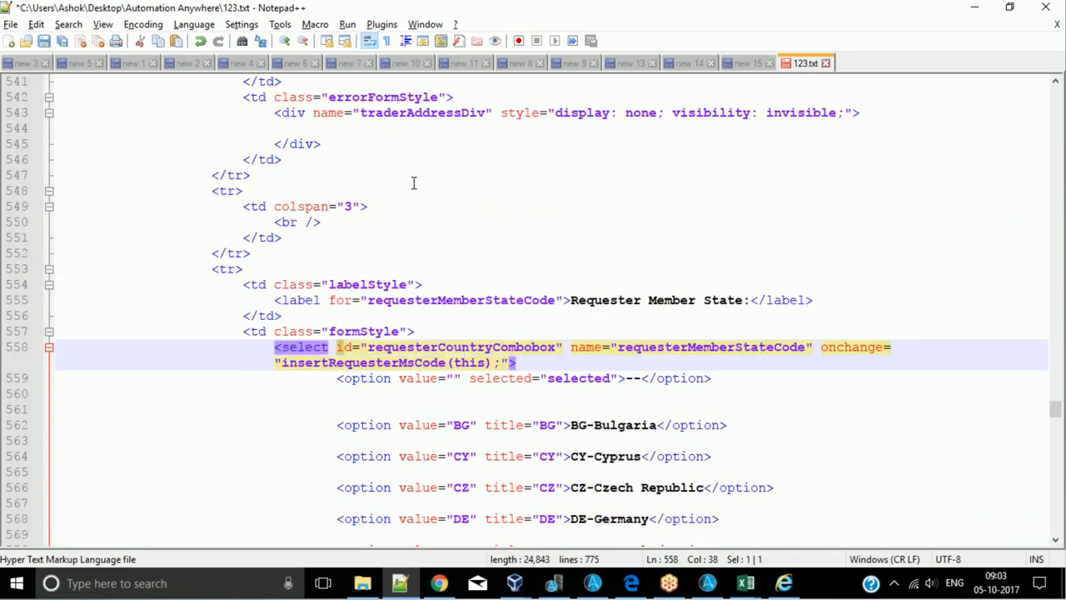
pyautogui.scroll(20, 414, 183)
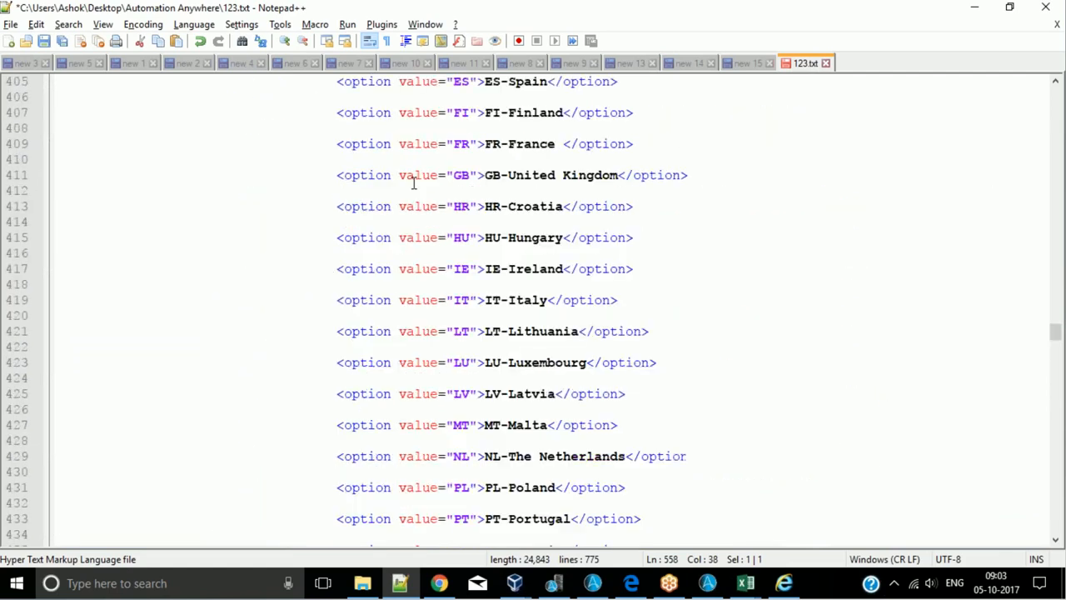
pyautogui.click(797, 316)
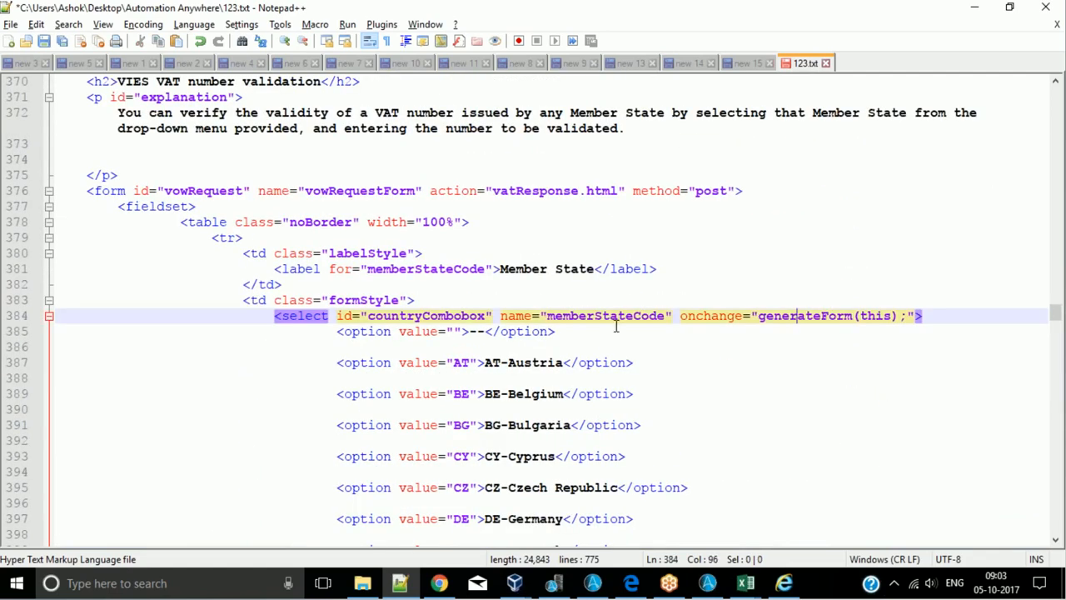
pyautogui.doubleClick(404, 315)
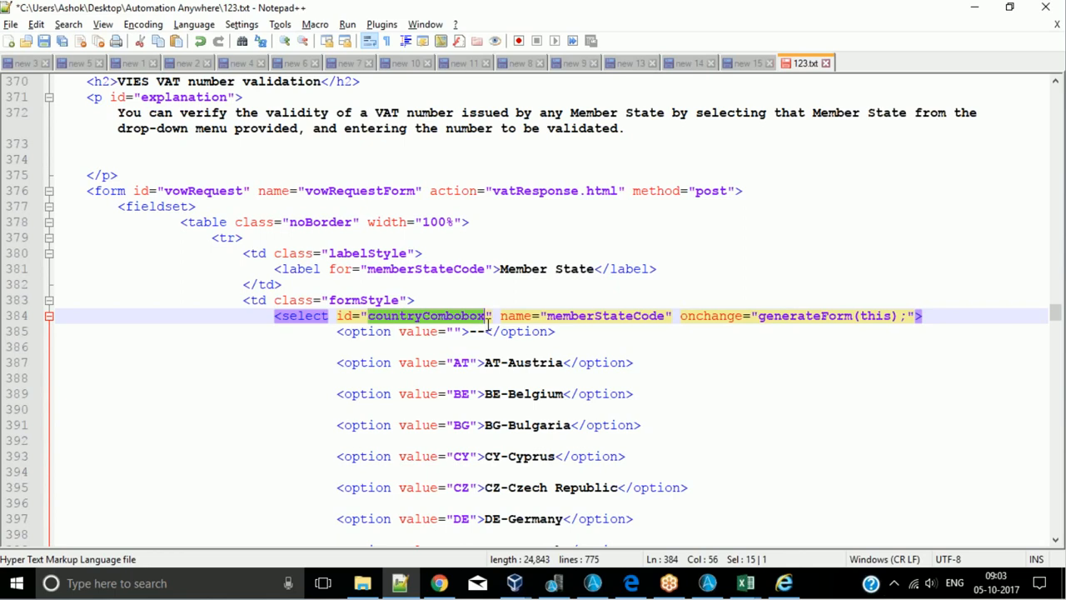
pyautogui.click(487, 325)
pyautogui.moveTo(337, 316); pyautogui.dragTo(496, 317)
pyautogui.hotkey('ctrl', 'c')
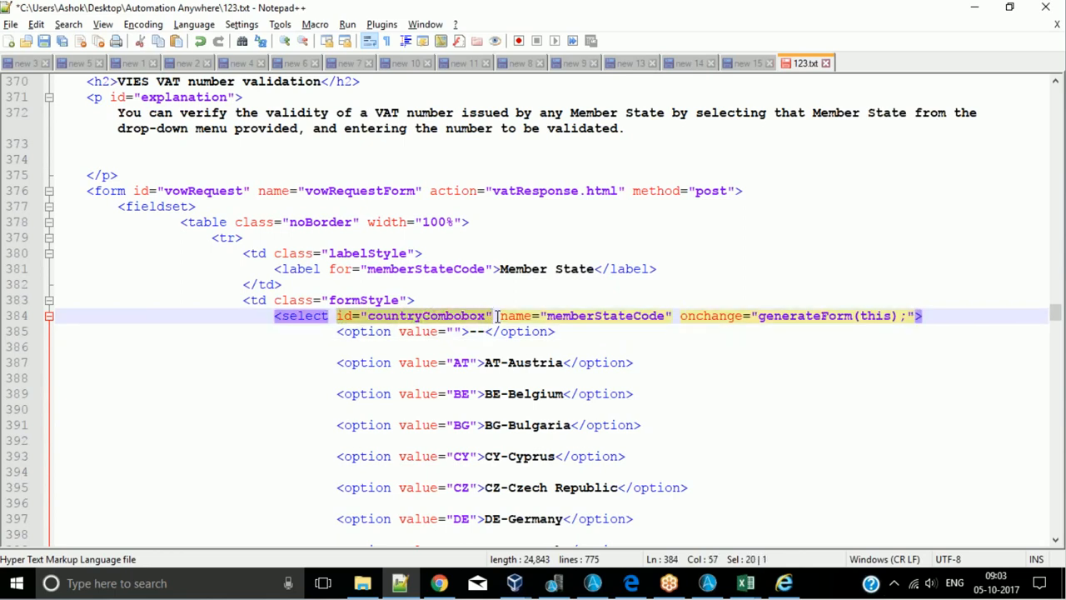
# - Back in the String Operation settings, set the Before string to id="countryCombobox"
pyautogui.hotkey('alt', 'Tab')
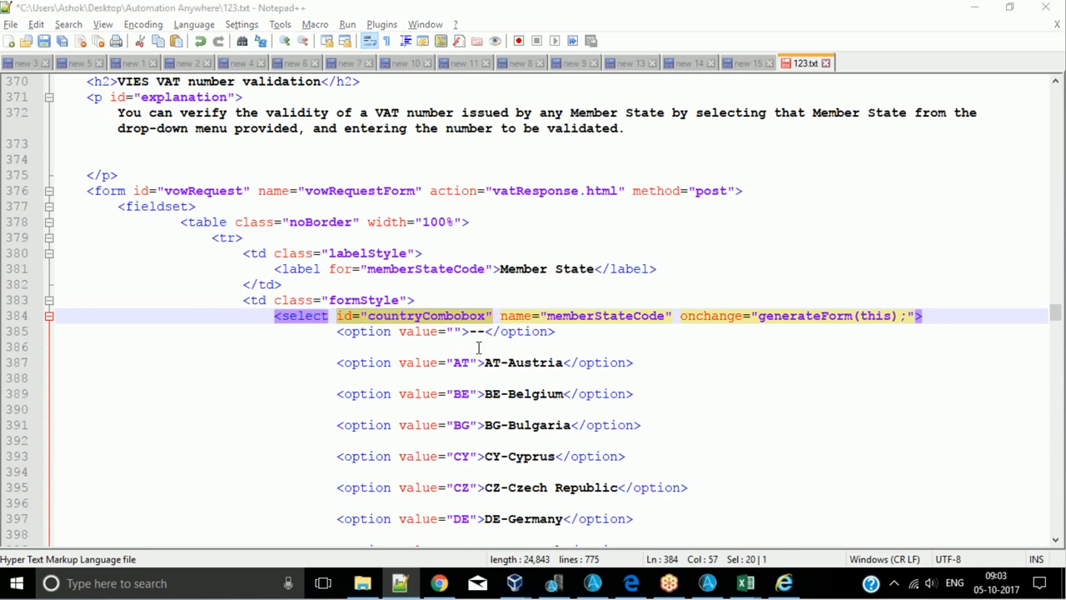
pyautogui.write('v')
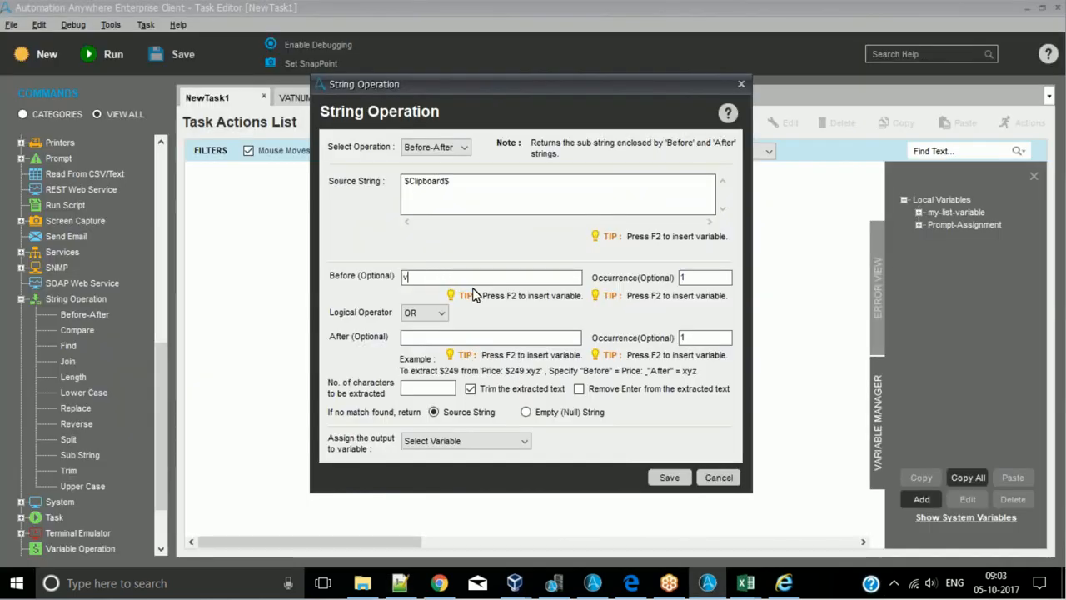
pyautogui.hotkey('ctrl', 'v')
pyautogui.hotkey('ctrl', 'a')
pyautogui.hotkey('ctrl', 'v')
# - Copy the closing </select> tag of the Member State list from 123.txt and set it as the After string
pyautogui.hotkey('alt', 'Tab')
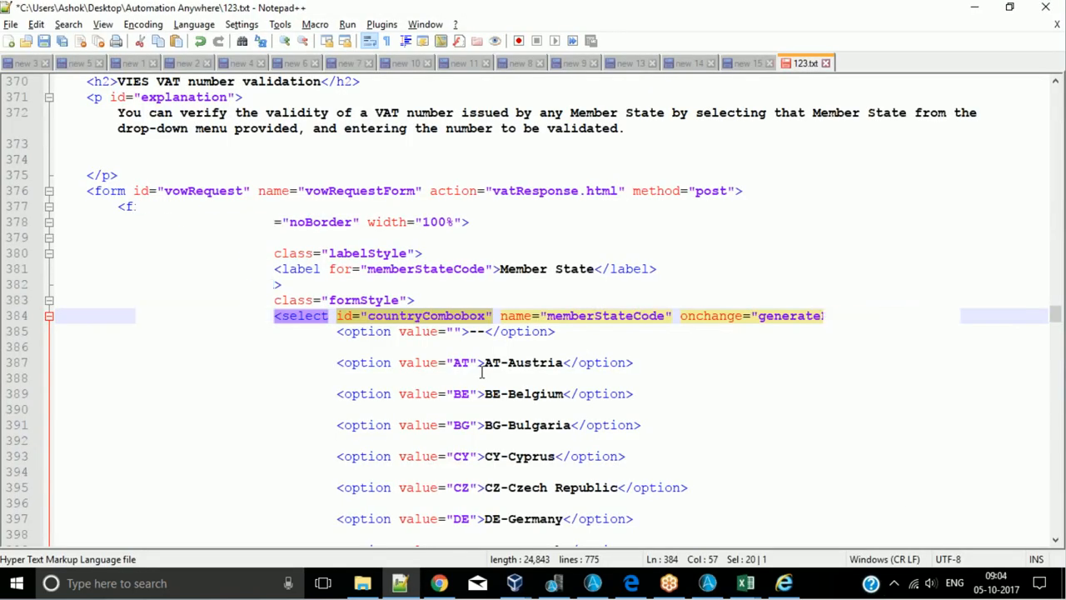
pyautogui.scroll(-18, 486, 381)
pyautogui.click(273, 347)
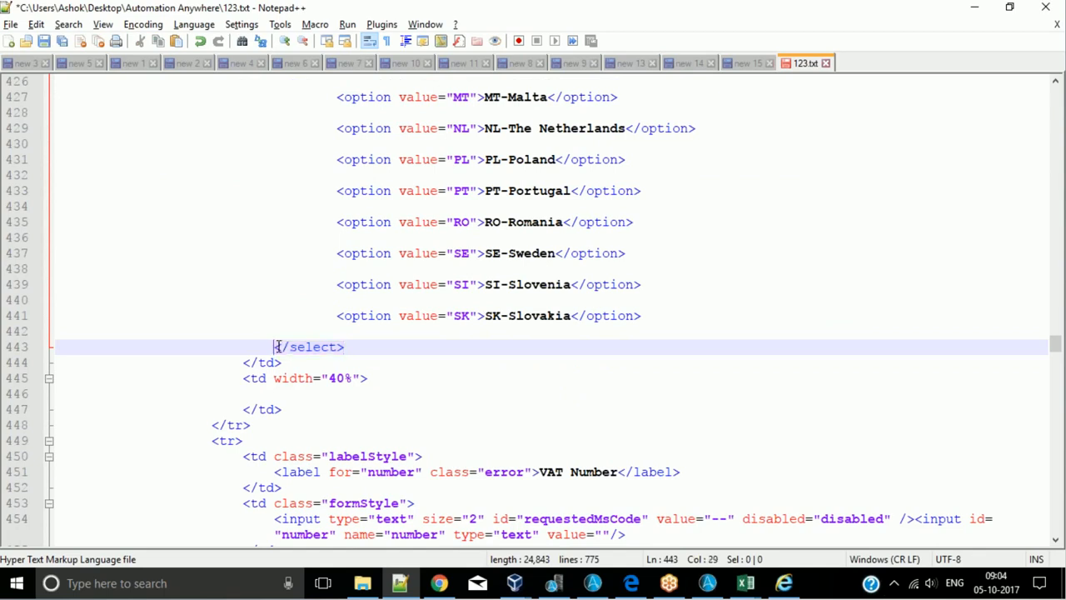
pyautogui.moveTo(273, 346); pyautogui.dragTo(347, 349)
pyautogui.hotkey('ctrl', 'c')
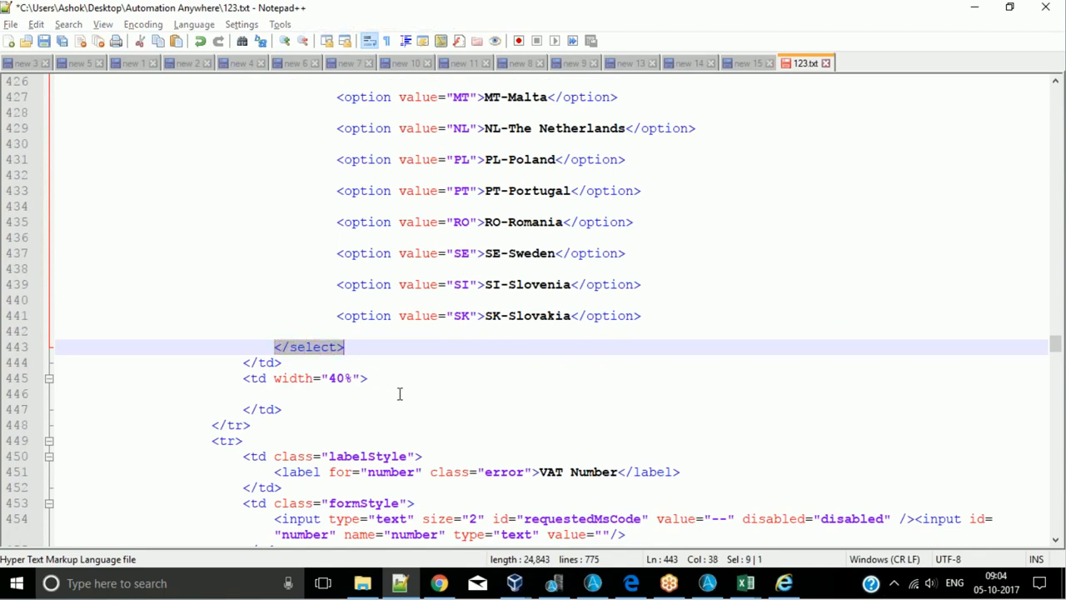
pyautogui.hotkey('alt', 'Tab')
pyautogui.click(532, 335)
pyautogui.hotkey('ctrl', 'v')
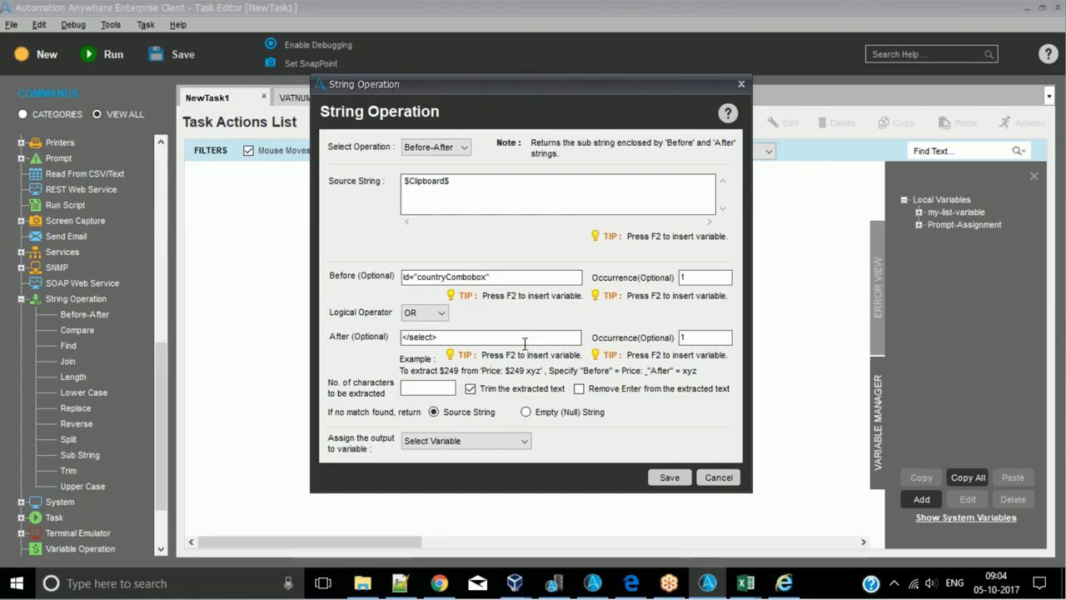
# - Examine the text in 123.txt lying between id="countryCombobox" and the closing </select> tag of the Member State list
pyautogui.hotkey('alt', 'Tab')
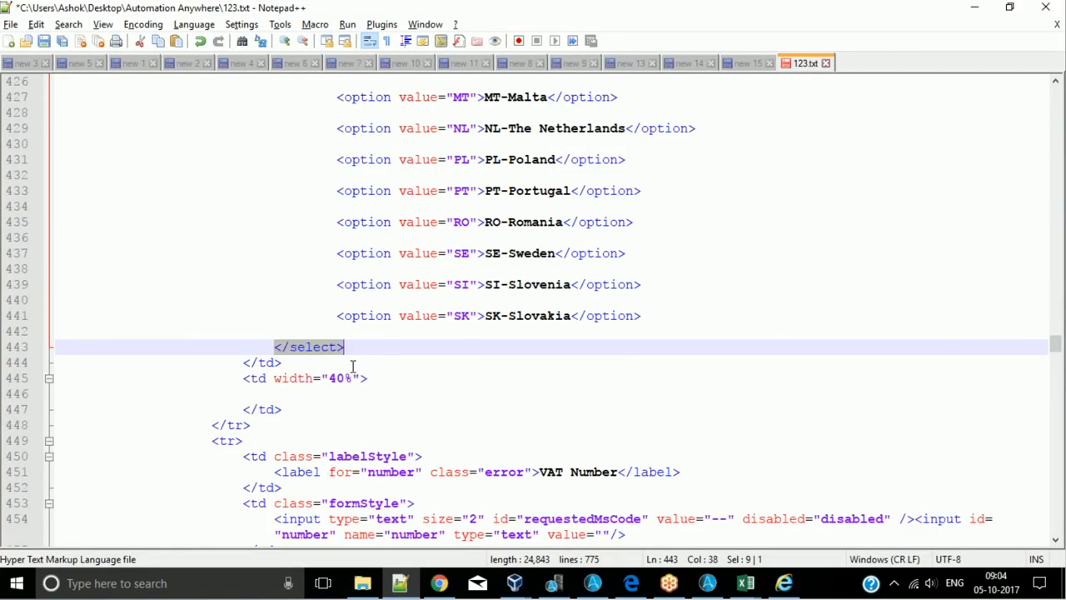
pyautogui.click(350, 355)
pyautogui.moveTo(348, 348); pyautogui.dragTo(284, 349)
pyautogui.scroll(1, 323, 357)
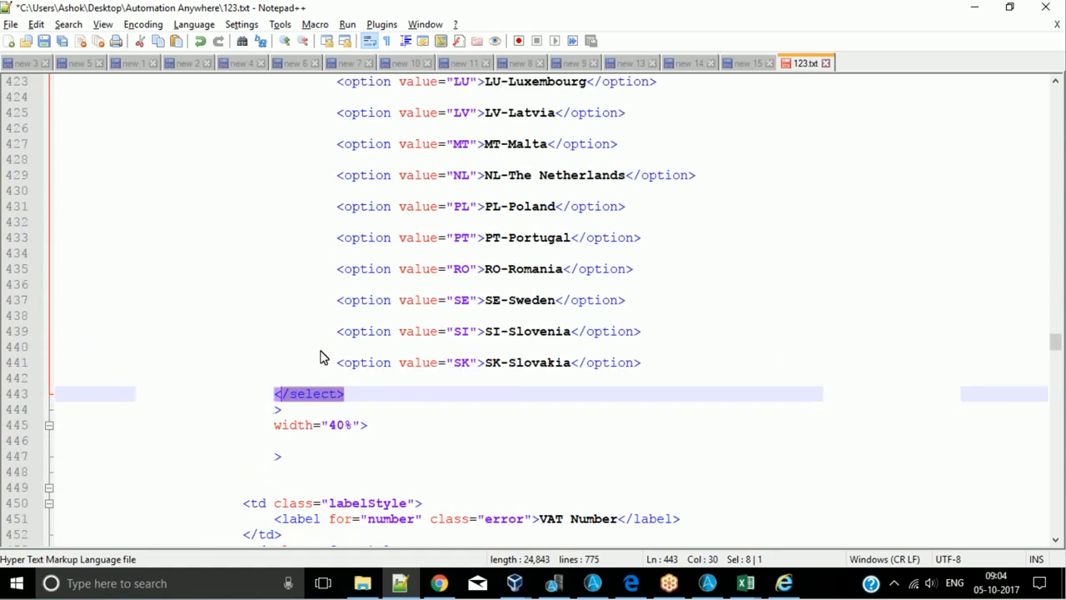
pyautogui.scroll(19, 323, 358)
pyautogui.moveTo(343, 363); pyautogui.dragTo(479, 362)
pyautogui.click(494, 363)
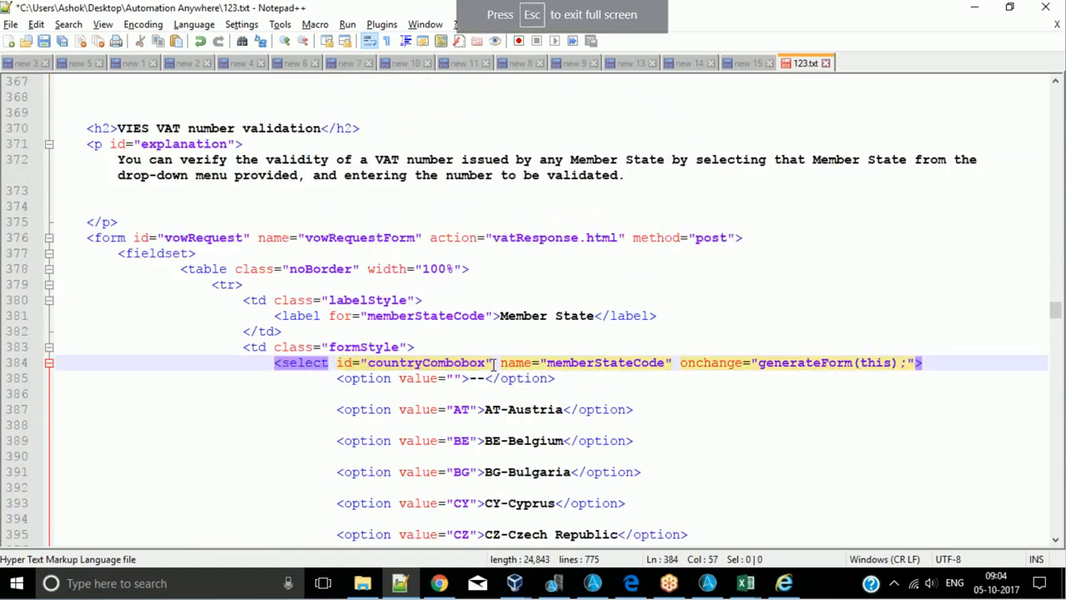
pyautogui.scroll(-20, 482, 447)
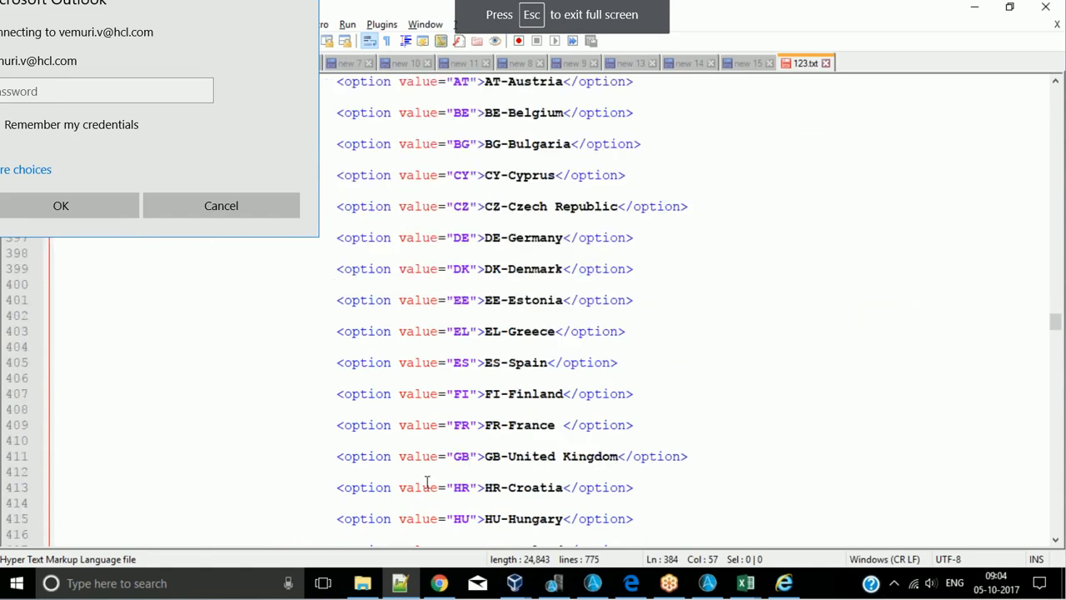
pyautogui.keyDown('shift'); pyautogui.click(276, 303); pyautogui.keyUp('shift')
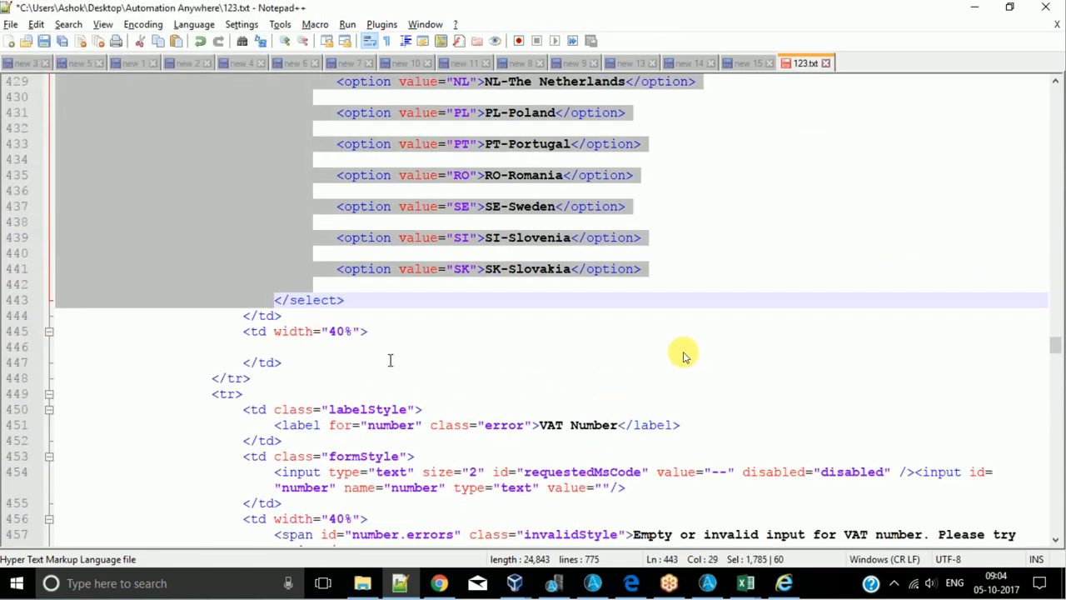
pyautogui.scroll(20, 633, 341)
pyautogui.scroll(-5, 923, 406)
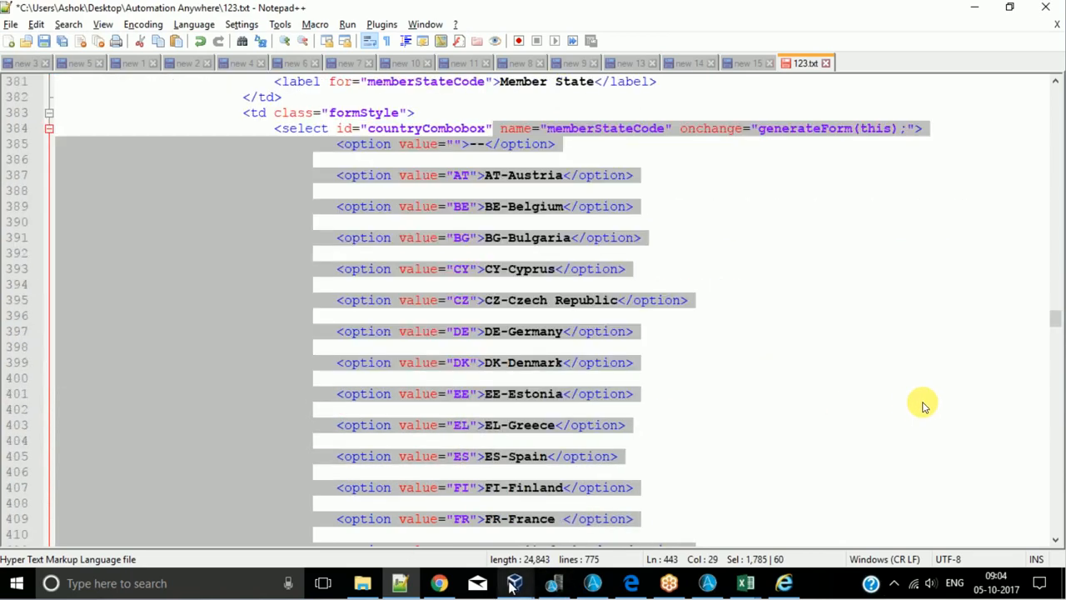
# - Assign the Before-After output to the Prompt-Assignment variable and save the String Operation command in the task
pyautogui.click(707, 583)
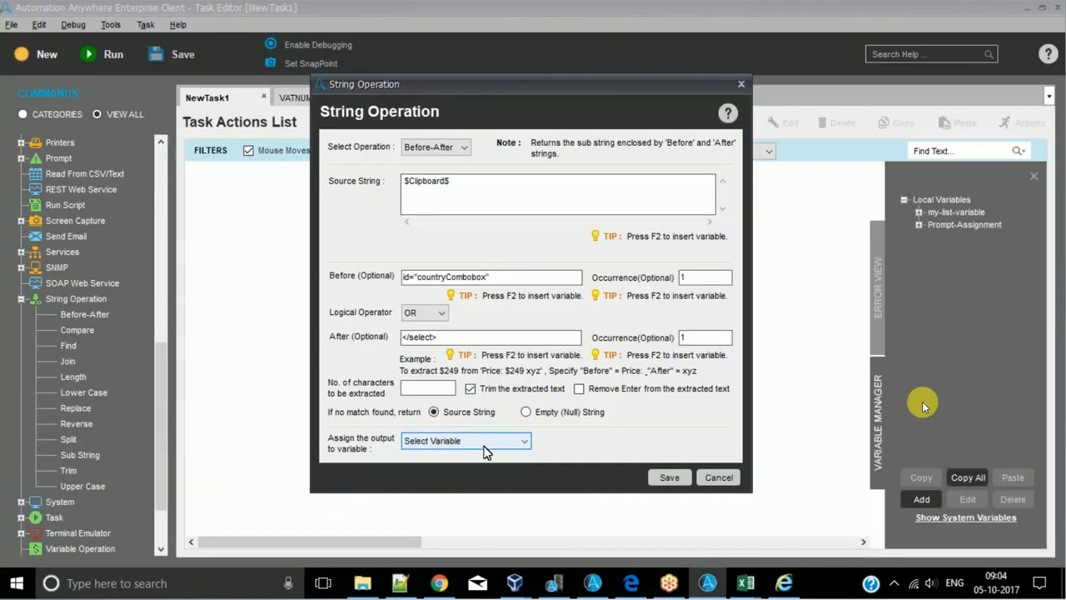
pyautogui.click(489, 443)
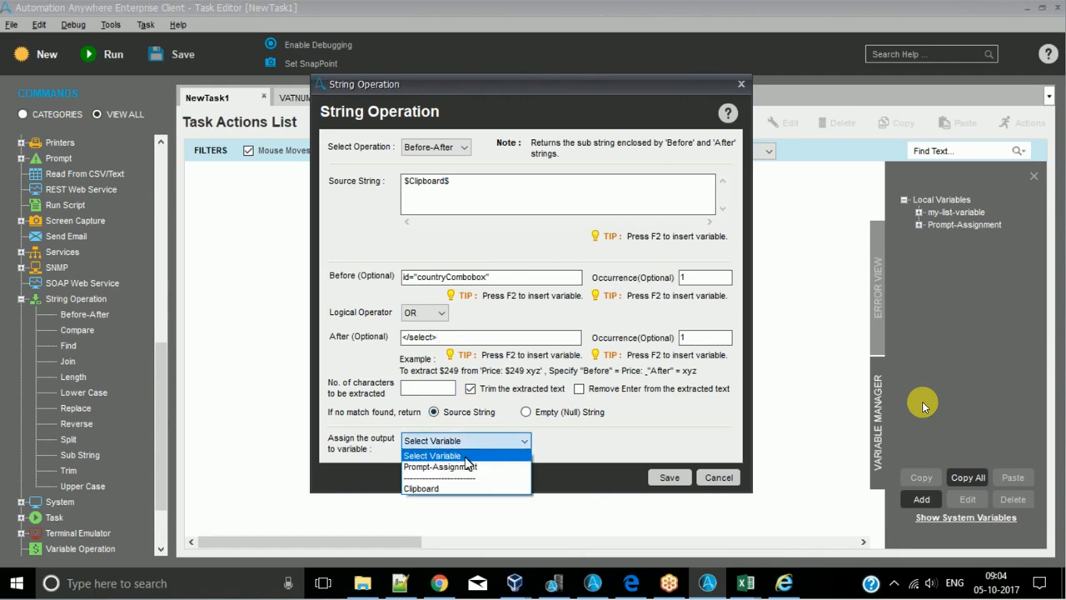
pyautogui.click(463, 469)
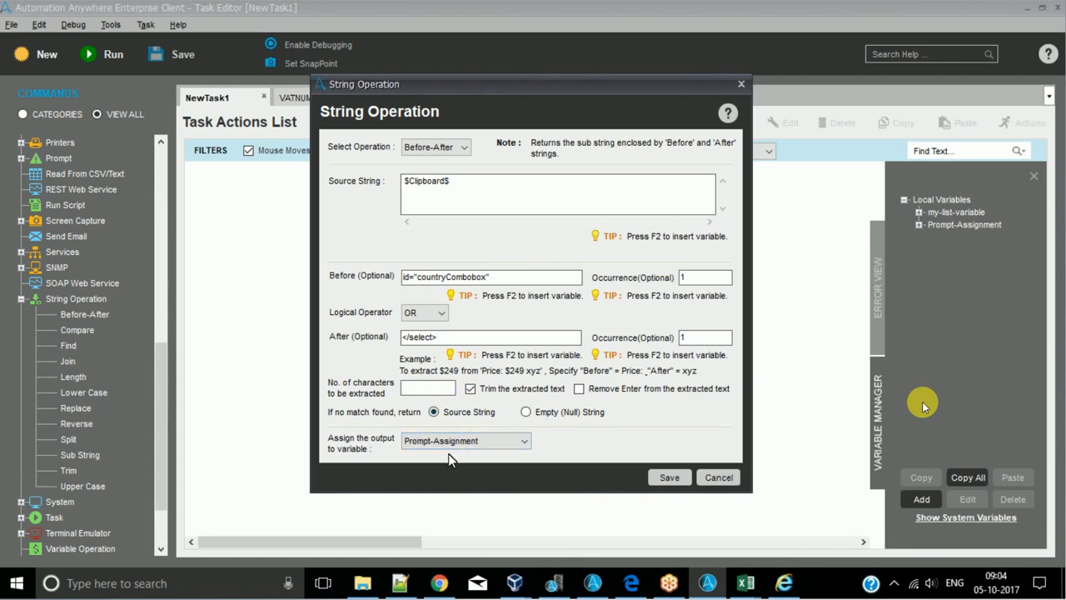
pyautogui.click(669, 477)
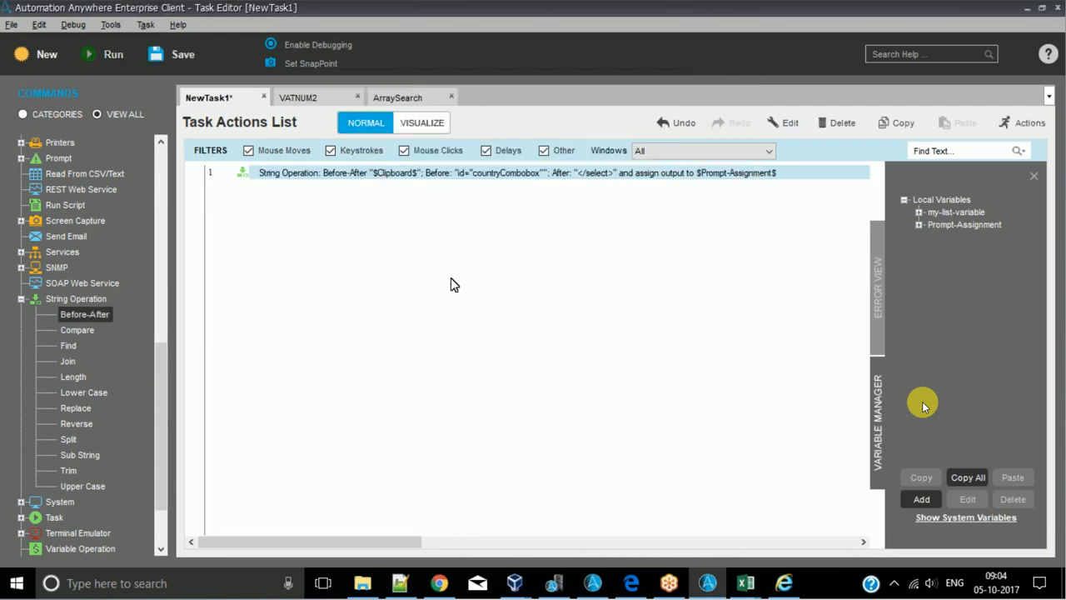
# - Save the task as StrOps in the 8to9 directory and view the source text in 123.txt
pyautogui.hotkey('ctrl', 's')
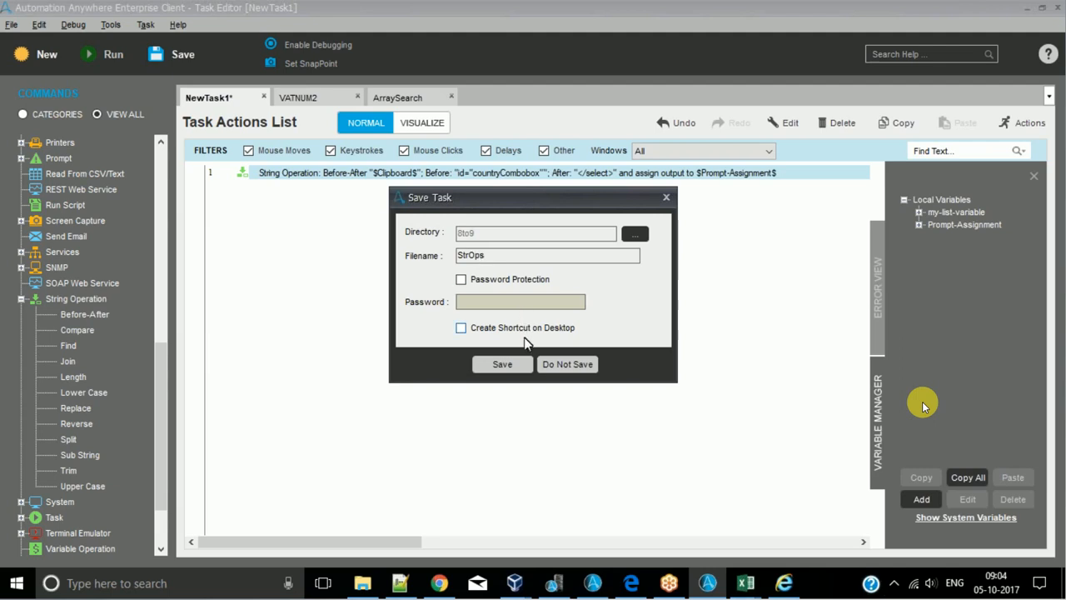
pyautogui.click(502, 364)
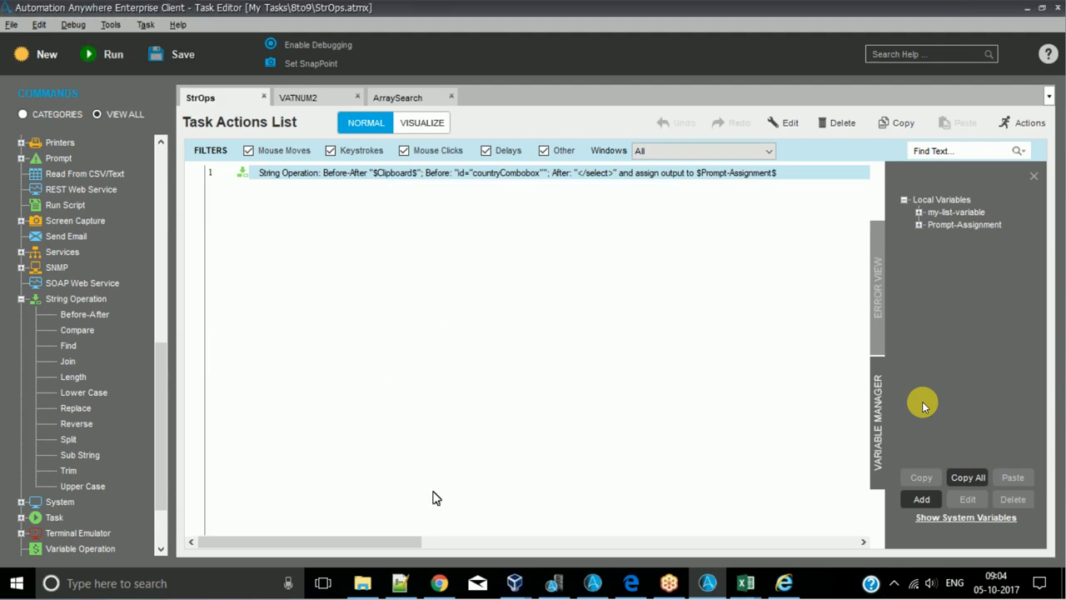
pyautogui.click(400, 583)
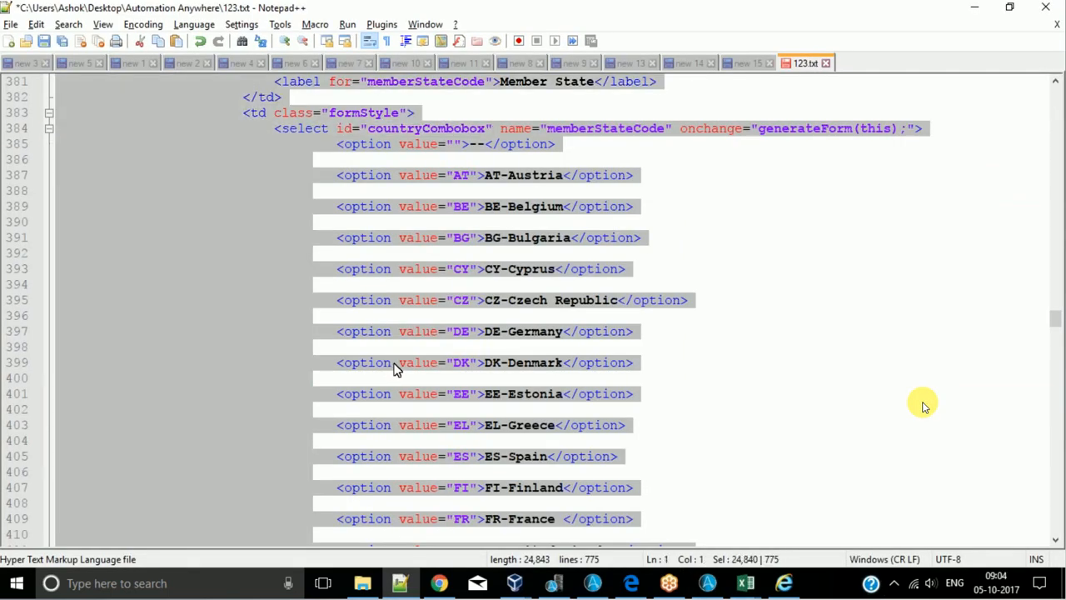
pyautogui.hotkey('alt', 'Tab')
pyautogui.hotkey('alt', 'Tab')
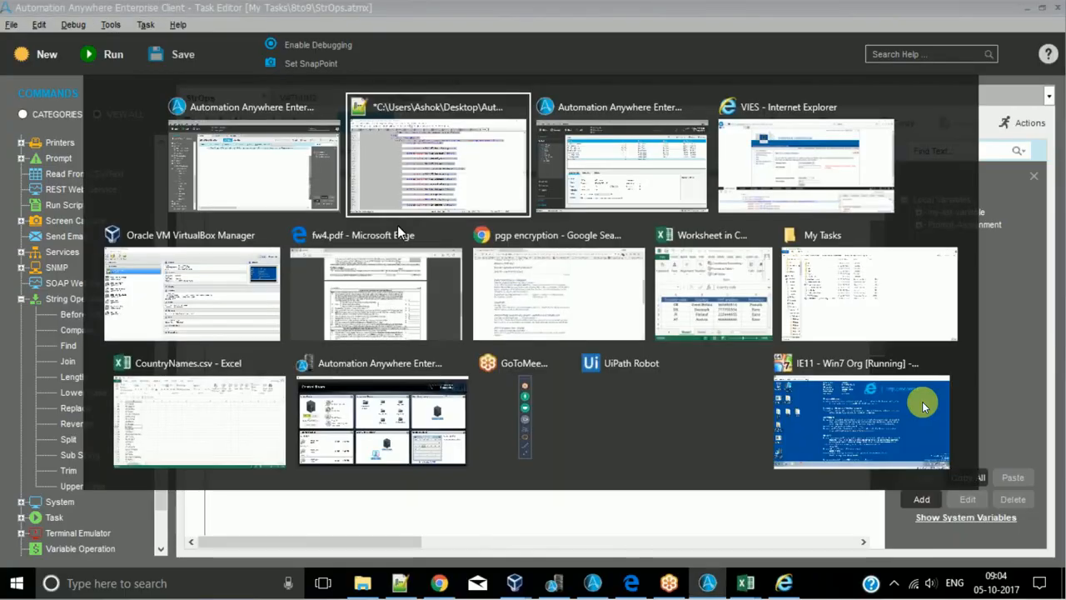
pyautogui.hotkey('alt', 'Tab')
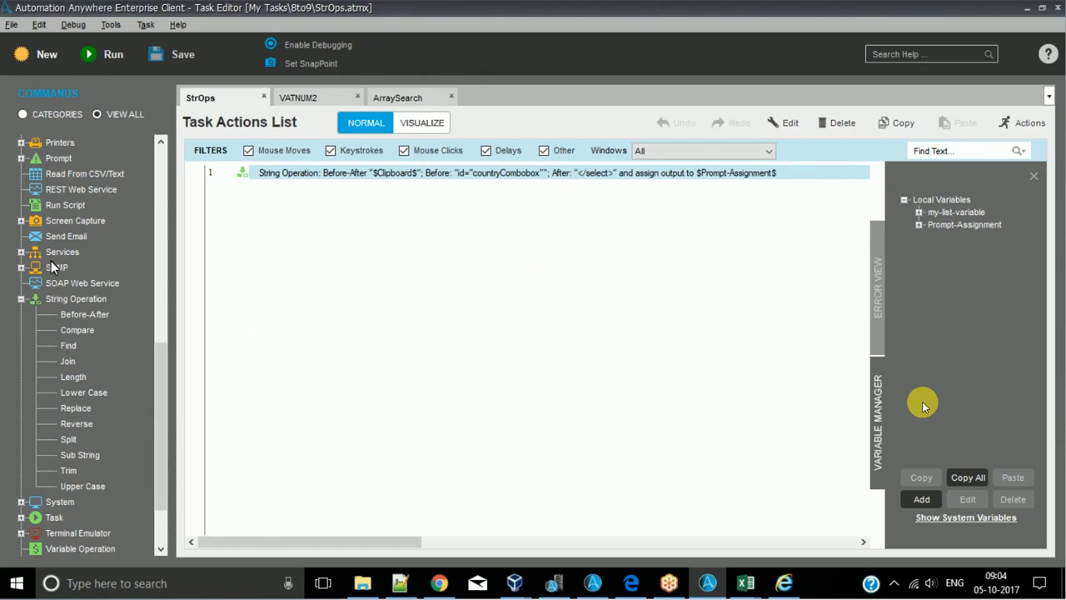
# - Add a Message Box command to the StrOps task with the Prompt-Assignment variable as its message
pyautogui.click(65, 190)
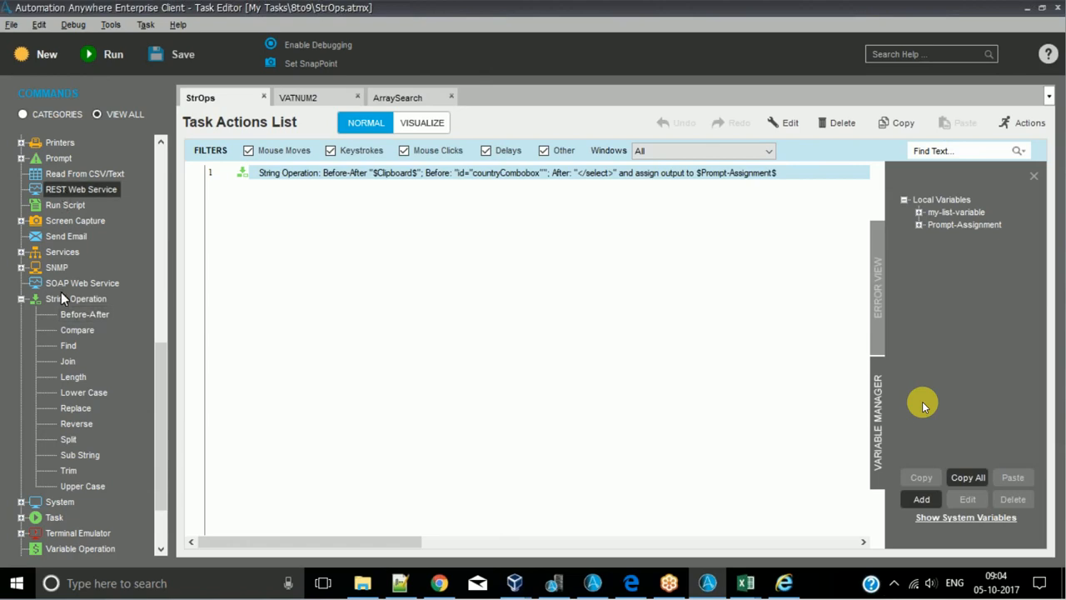
pyautogui.write('me')
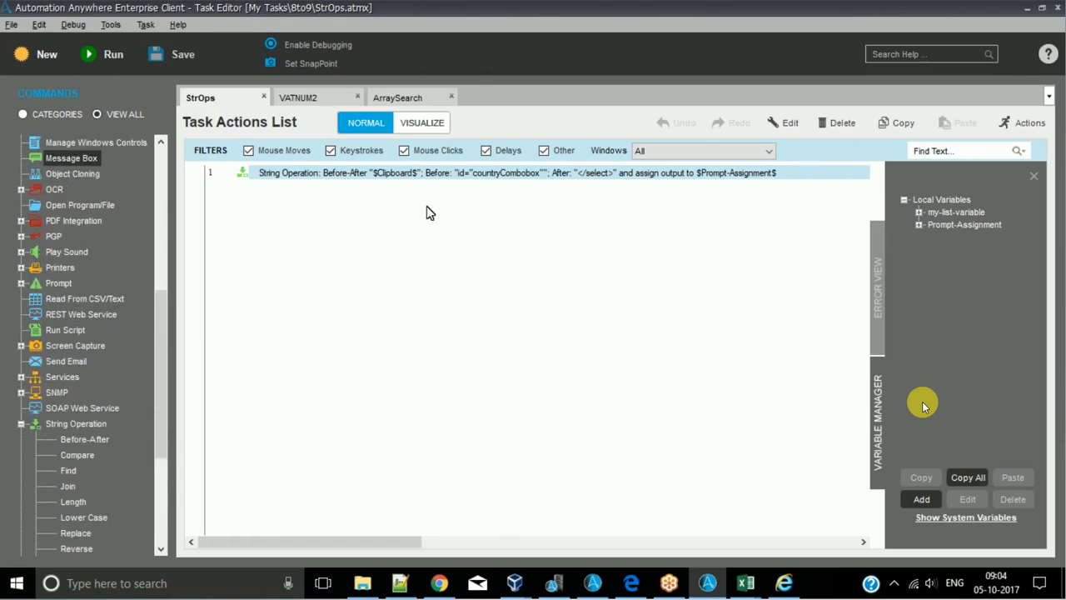
pyautogui.press('Return')
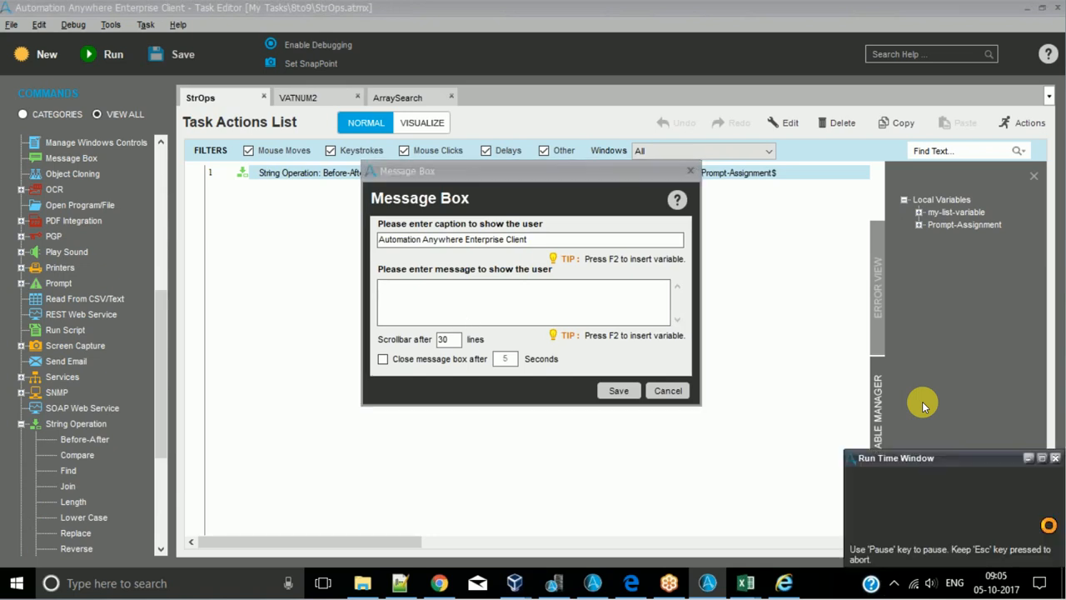
pyautogui.click(1027, 495)
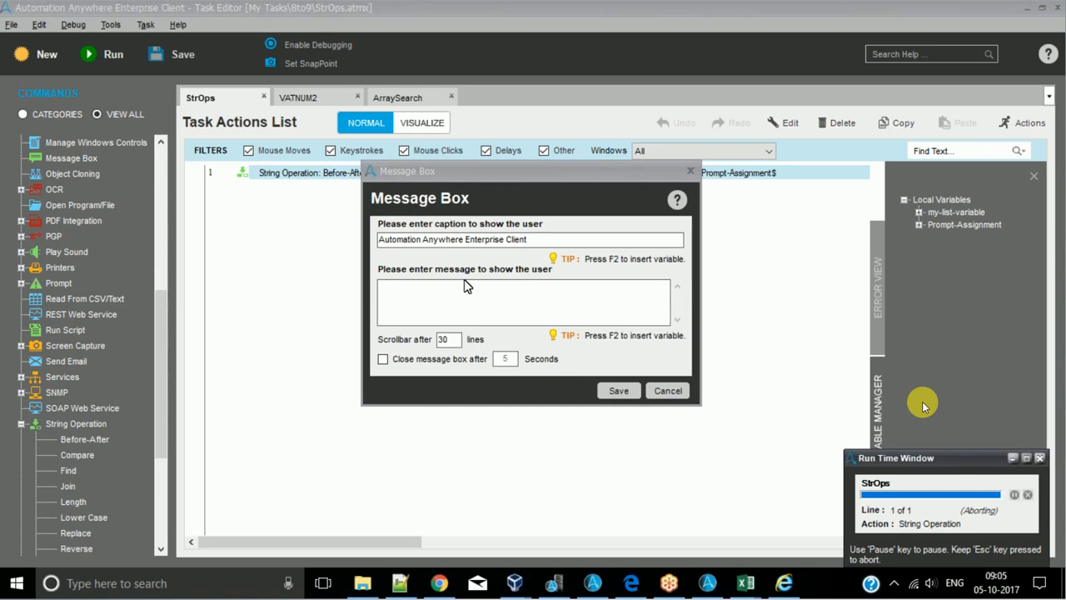
pyautogui.click(442, 291)
pyautogui.press('F2')
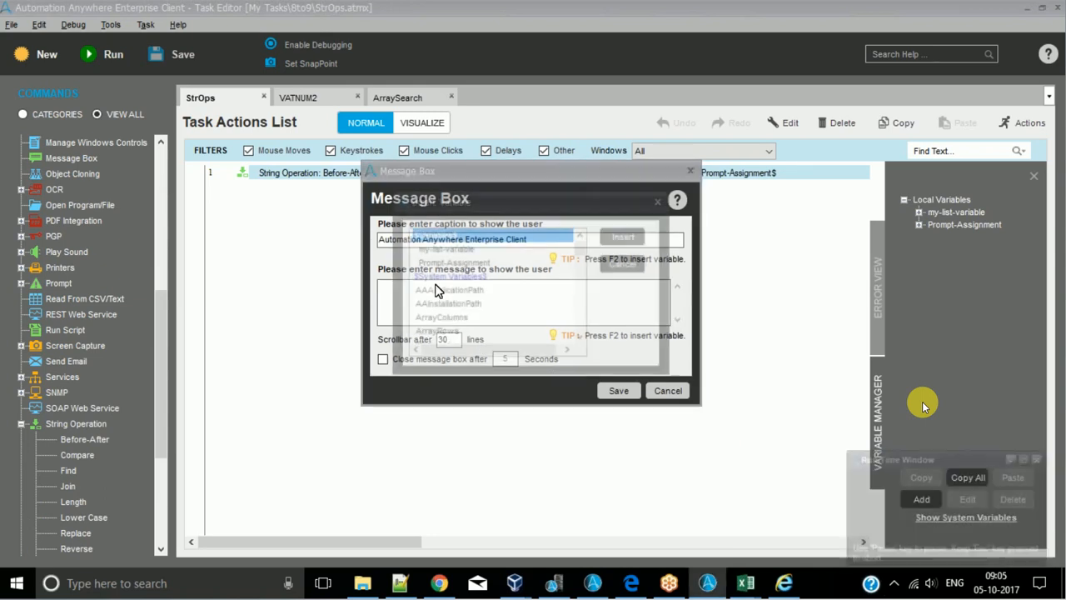
pyautogui.press('Down')
pyautogui.press('Down')
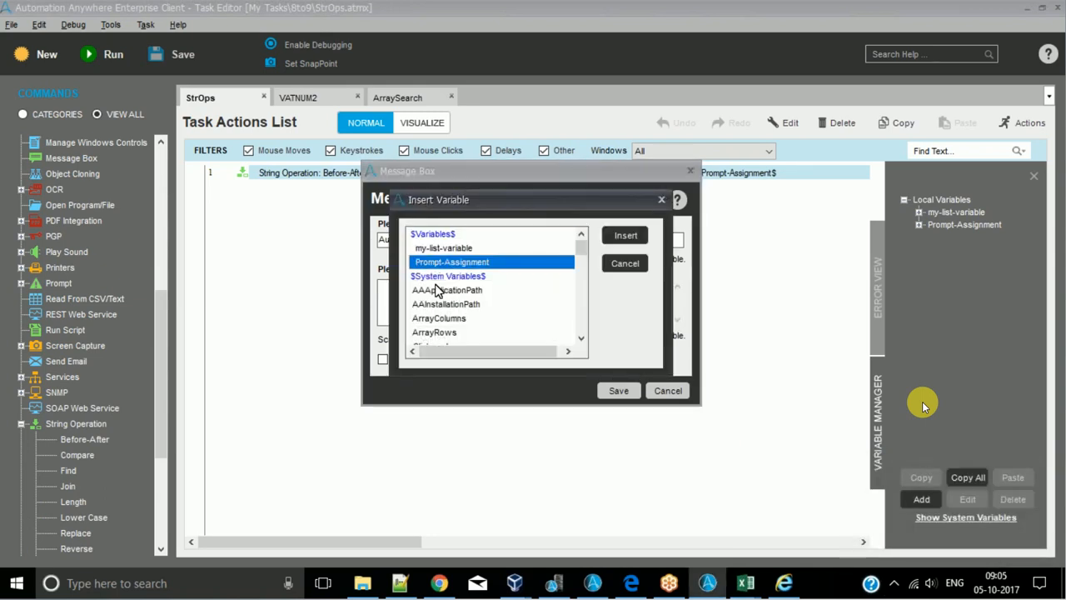
pyautogui.press('Return')
pyautogui.click(618, 390)
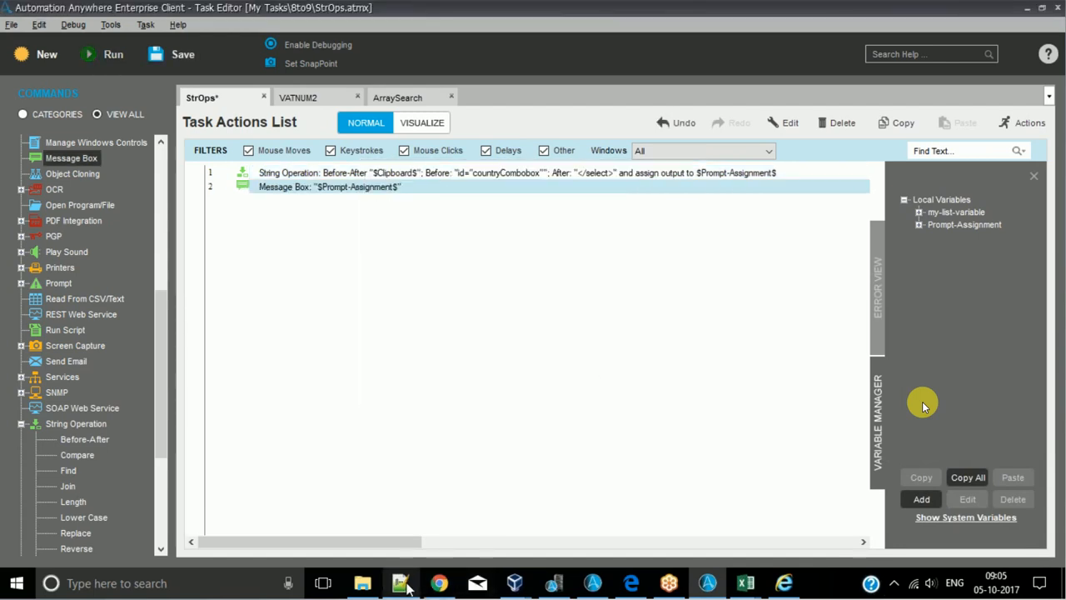
# - Run the StrOps task and place its message box beside the Member State markup in 123.txt
pyautogui.click(403, 583)
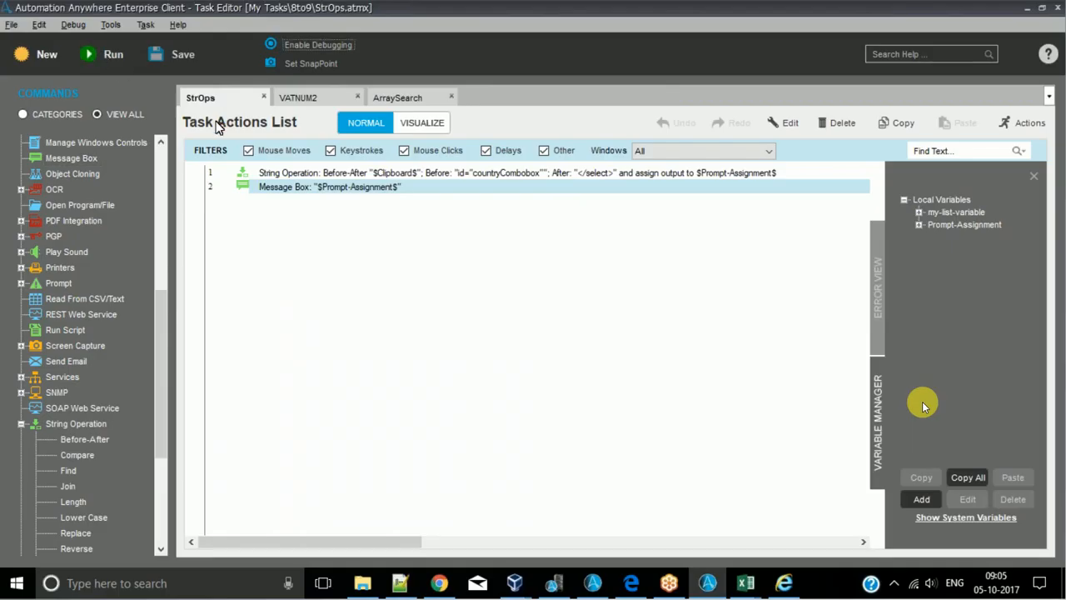
pyautogui.press('F5')
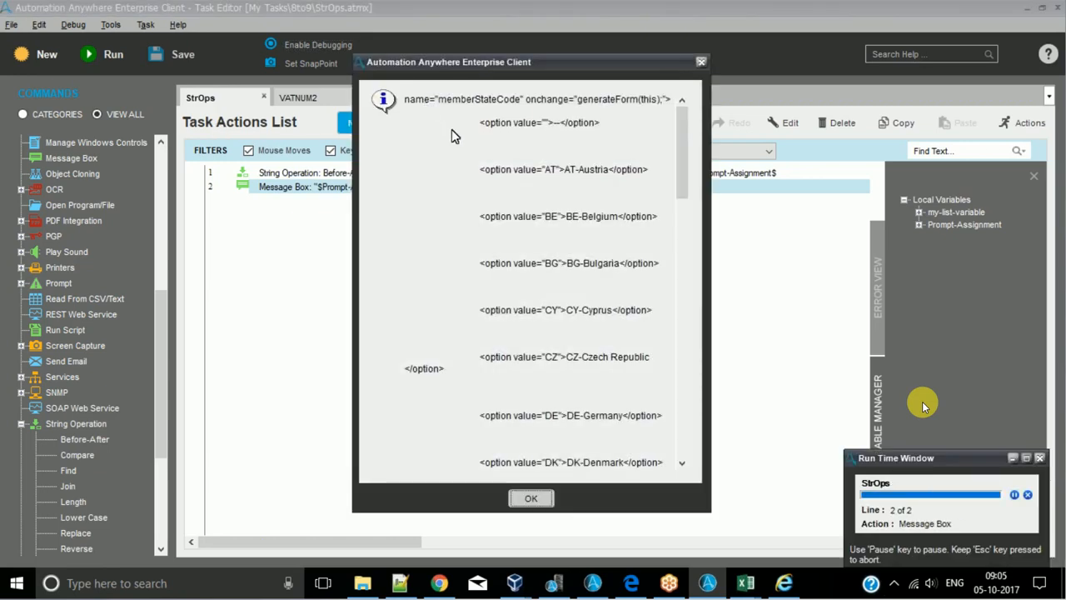
pyautogui.click(399, 583)
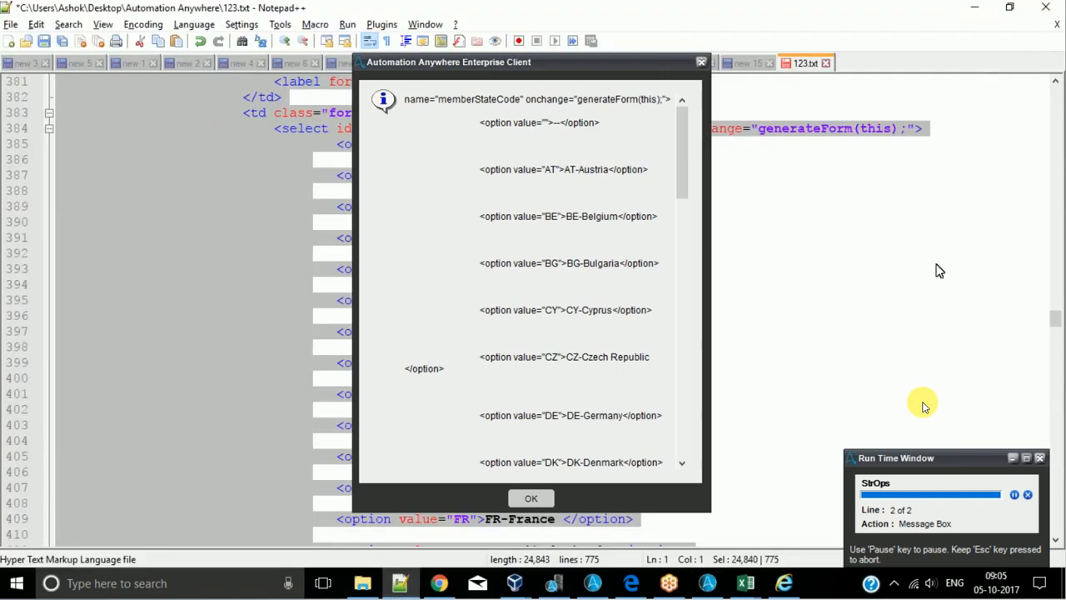
pyautogui.scroll(7, 939, 270)
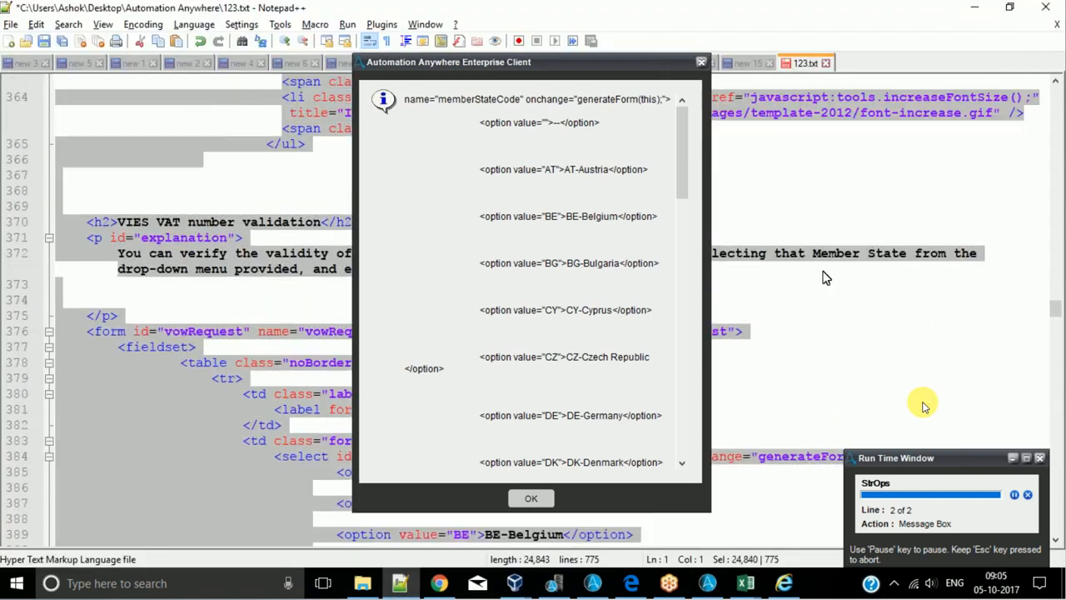
pyautogui.scroll(-2, 825, 277)
pyautogui.click(213, 252)
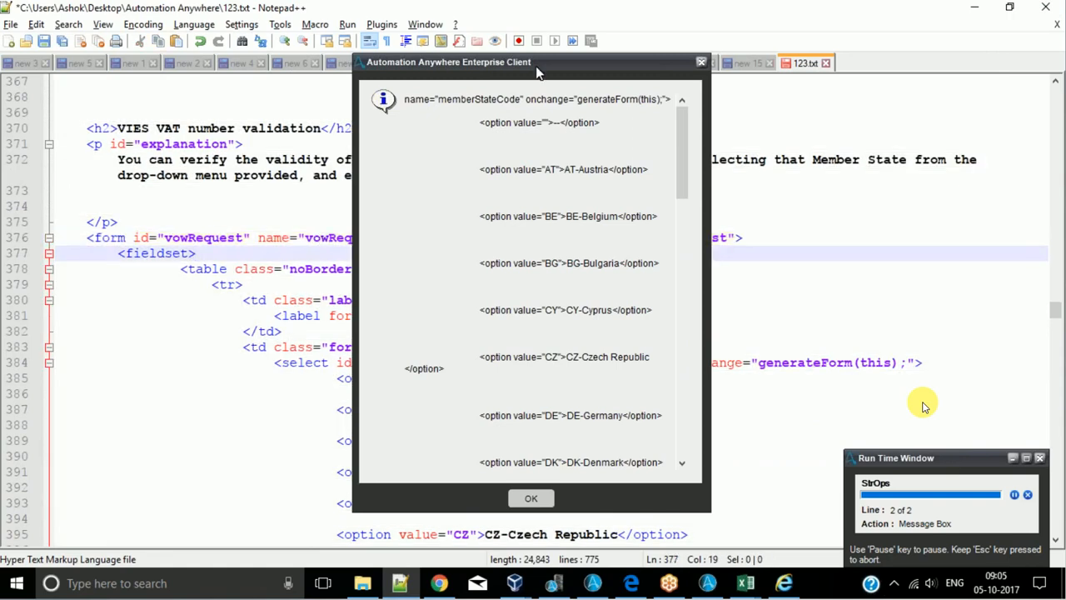
pyautogui.moveTo(536, 66); pyautogui.dragTo(839, 40)
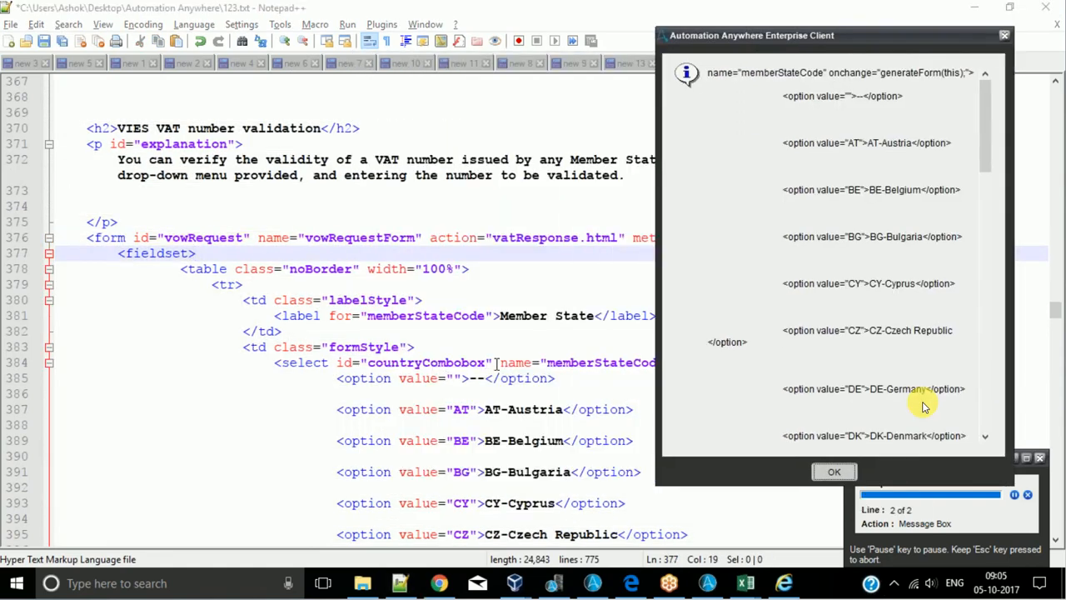
# - Compare the start of the message box output with the text following id="countryCombobox" in 123.txt
pyautogui.moveTo(495, 364); pyautogui.dragTo(337, 364)
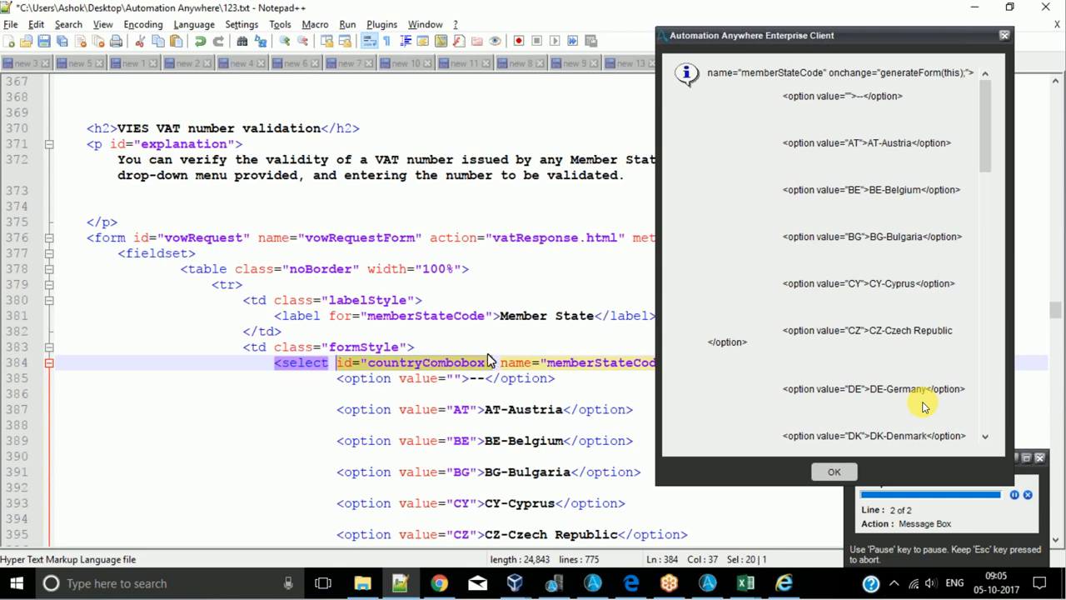
pyautogui.moveTo(489, 362); pyautogui.dragTo(572, 367)
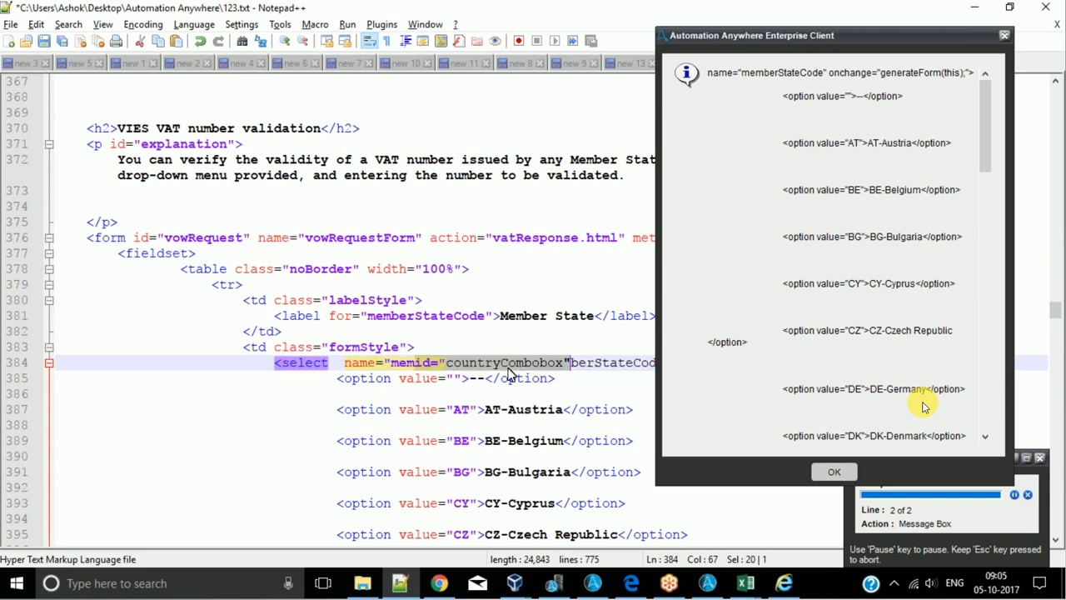
pyautogui.hotkey('ctrl', 'z')
pyautogui.moveTo(495, 364); pyautogui.dragTo(652, 371)
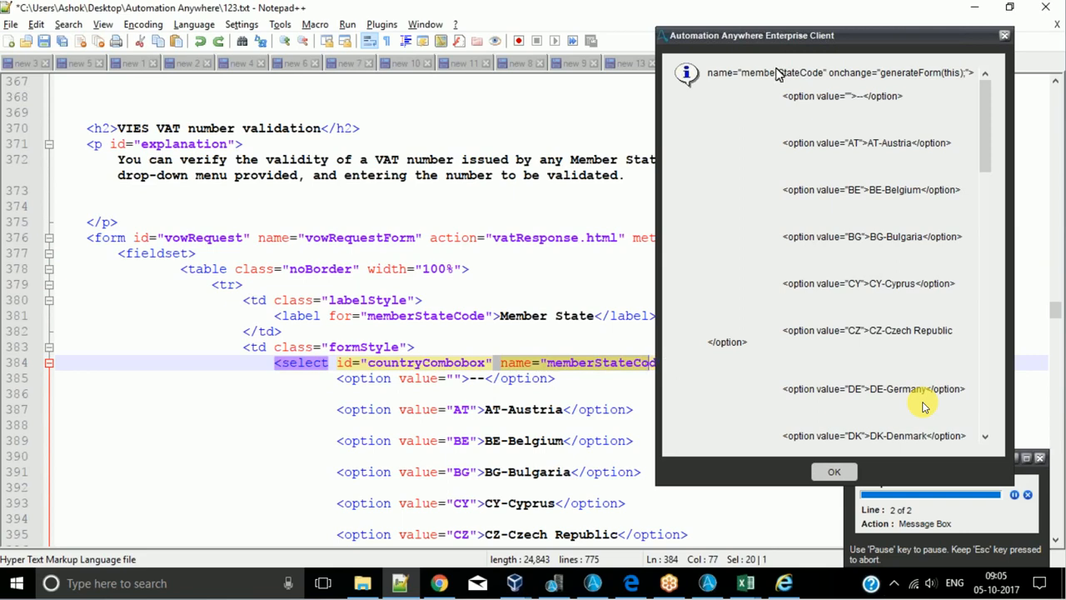
# - Review the remaining country options in the message box against 123.txt and dismiss the message
pyautogui.moveTo(791, 40); pyautogui.dragTo(244, 55)
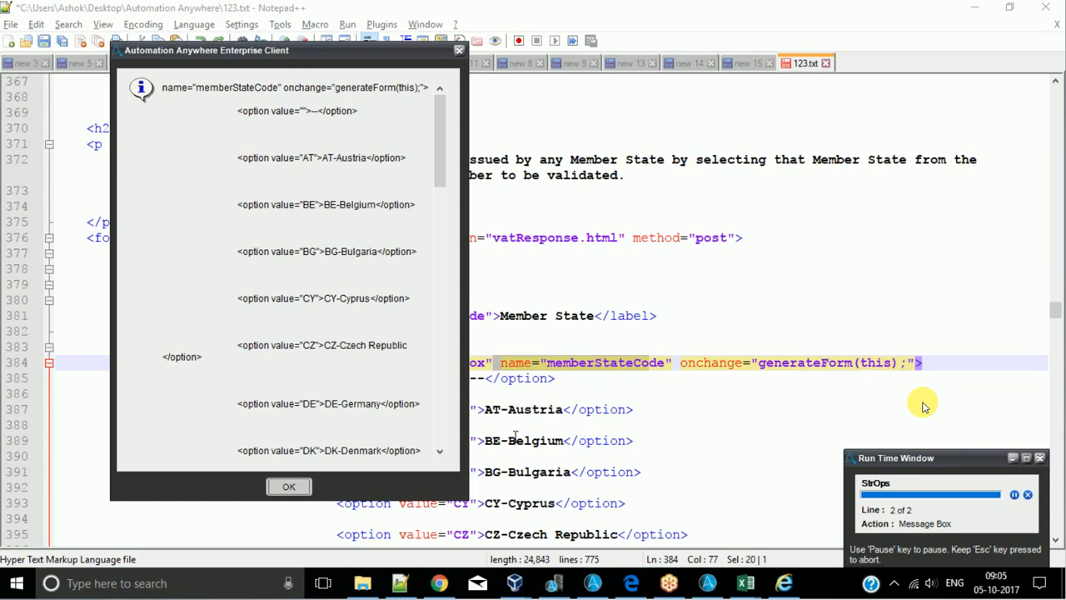
pyautogui.scroll(-15, 290, 313)
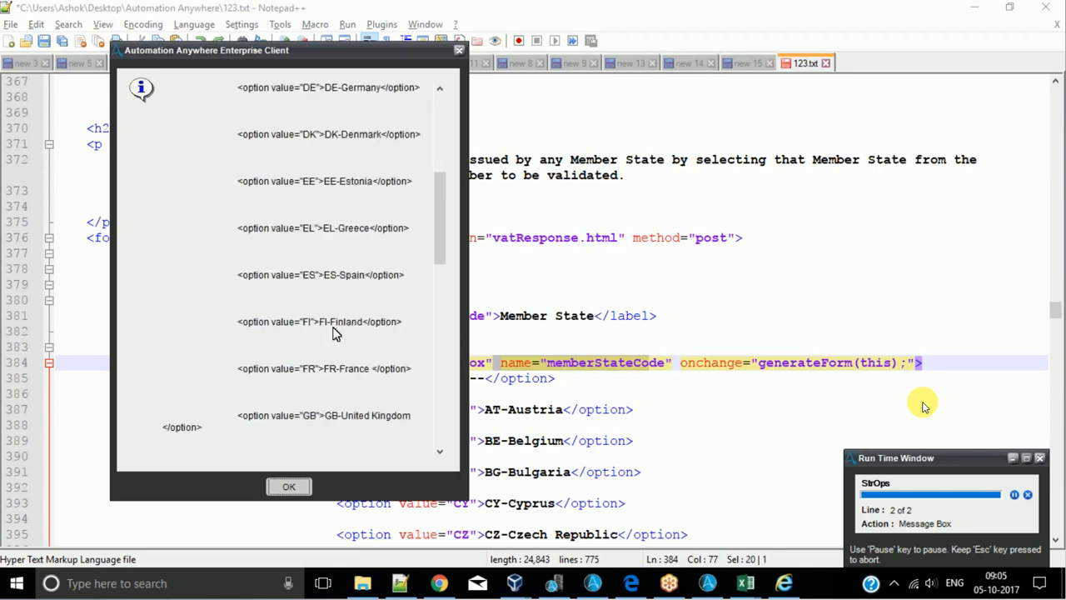
pyautogui.scroll(-1, 323, 371)
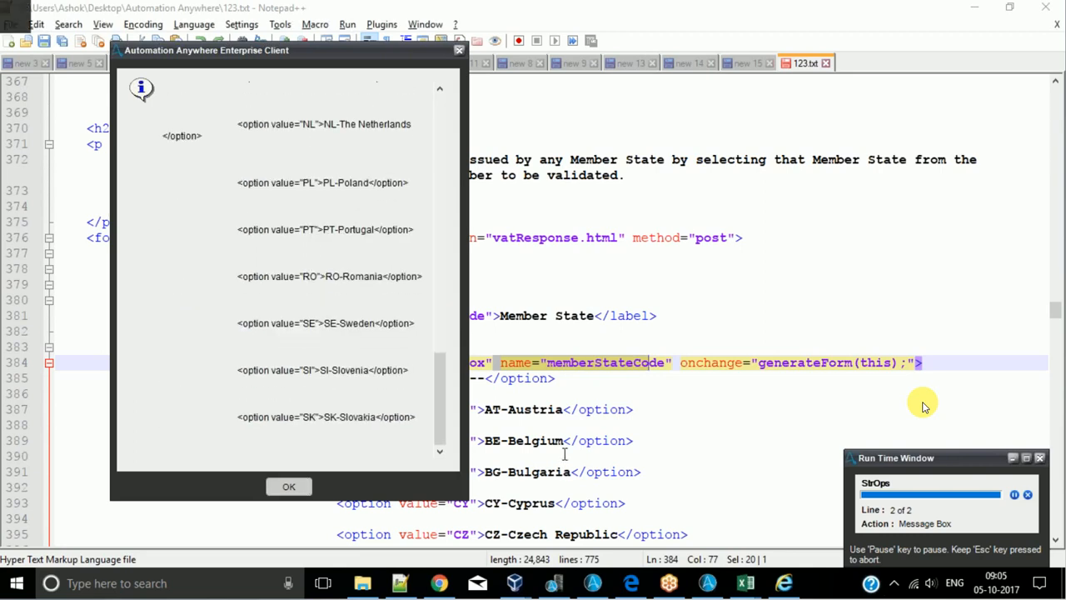
pyautogui.click(583, 409)
pyautogui.scroll(-1, 585, 409)
pyautogui.scroll(-2, 586, 410)
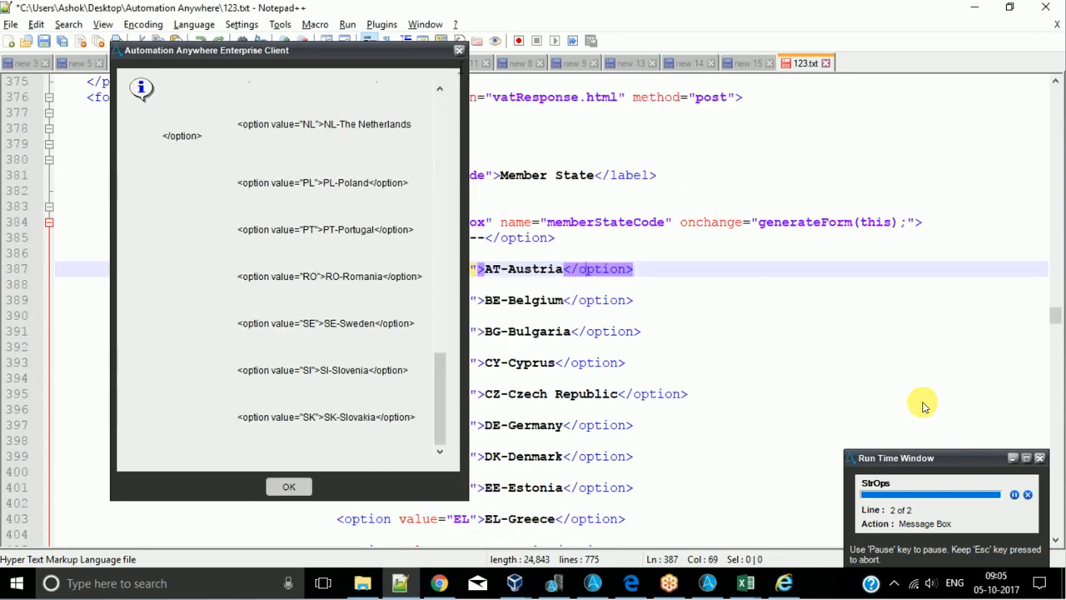
pyautogui.click(288, 486)
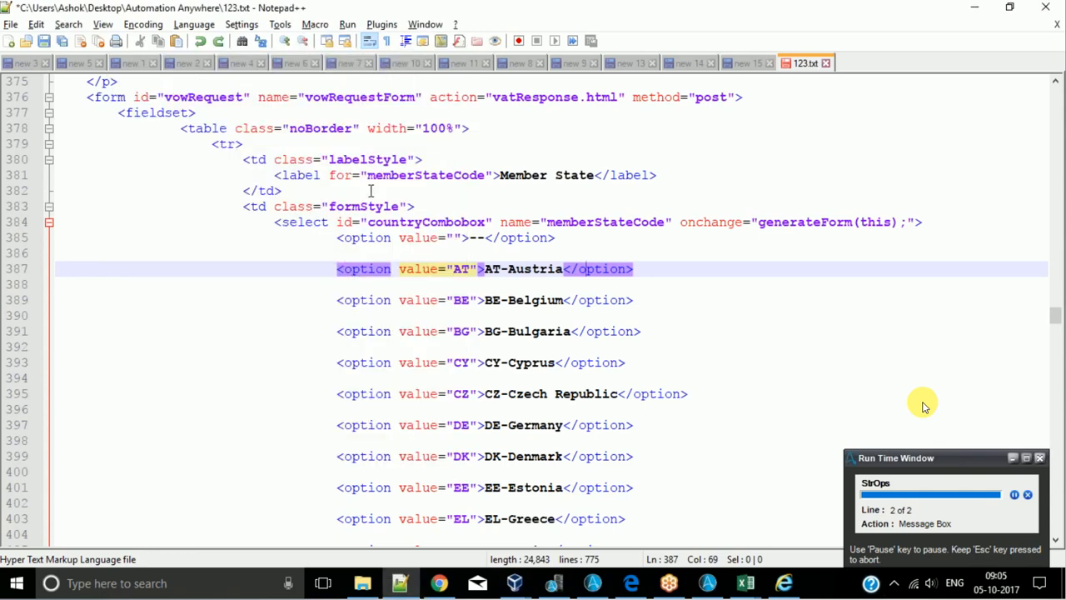
# - Examine id="countryCombobox", the closing </select> tag and the text between them in 123.txt
pyautogui.scroll(1, 341, 278)
pyautogui.moveTo(336, 269); pyautogui.dragTo(497, 271)
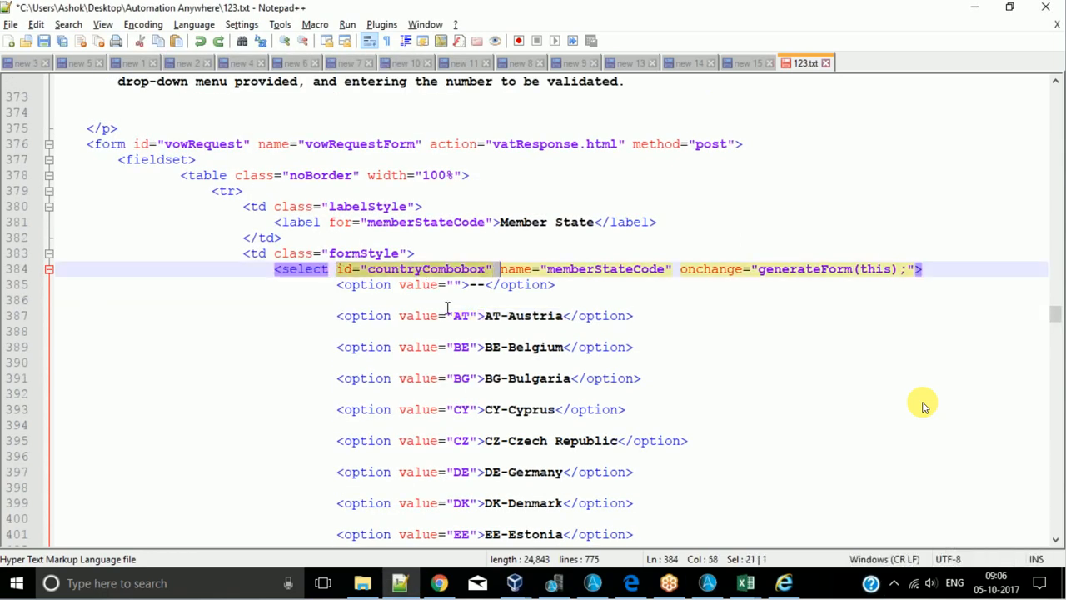
pyautogui.scroll(-20, 447, 308)
pyautogui.moveTo(275, 159); pyautogui.dragTo(373, 162)
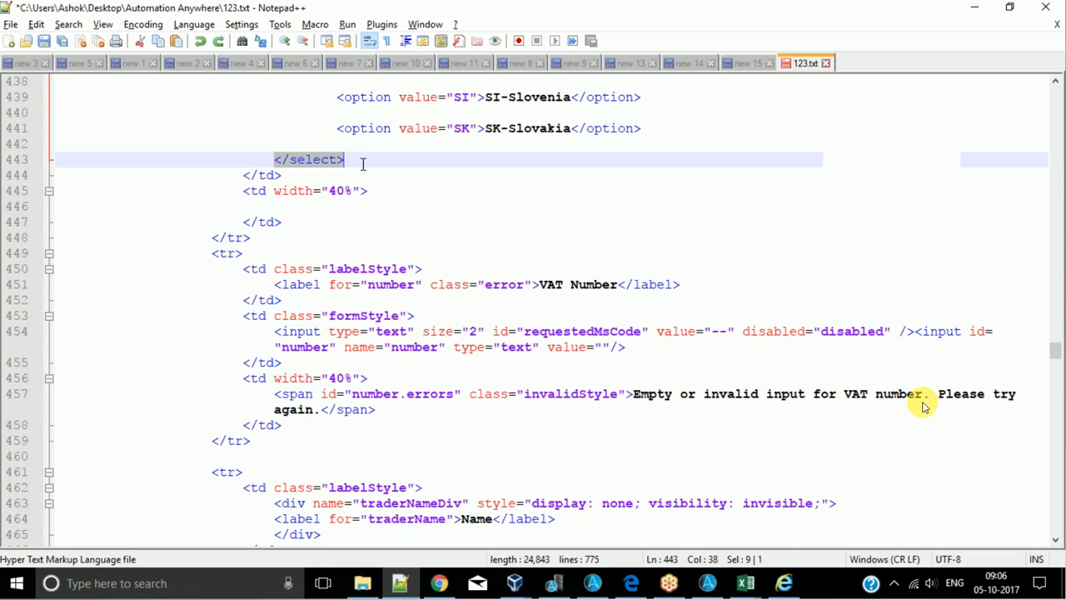
pyautogui.scroll(1, 923, 406)
pyautogui.hotkey('ctrl', 'a')
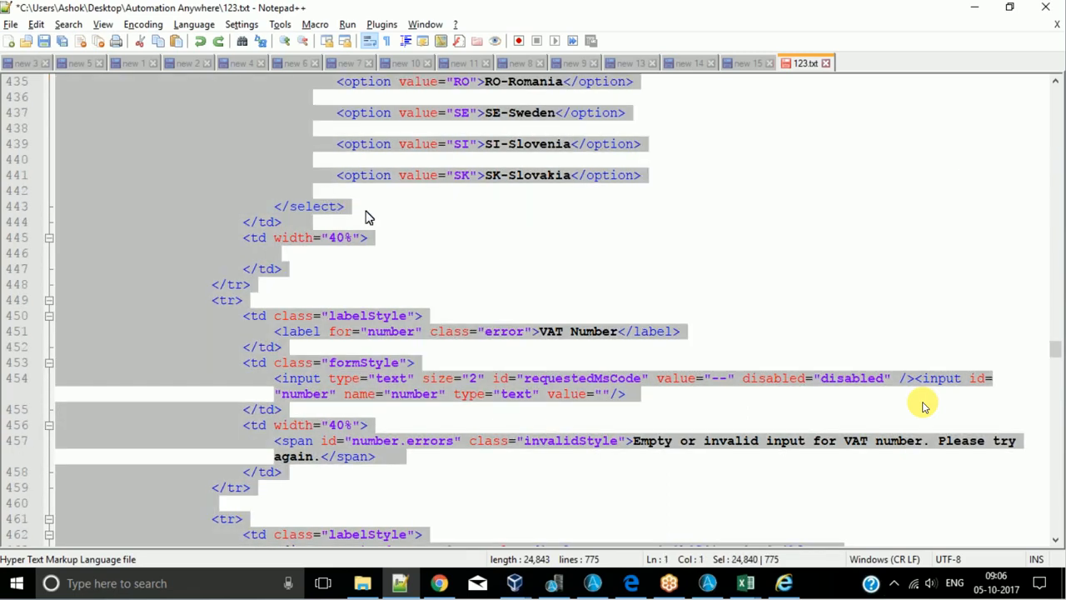
pyautogui.click(340, 205)
pyautogui.moveTo(275, 204); pyautogui.dragTo(490, 316)
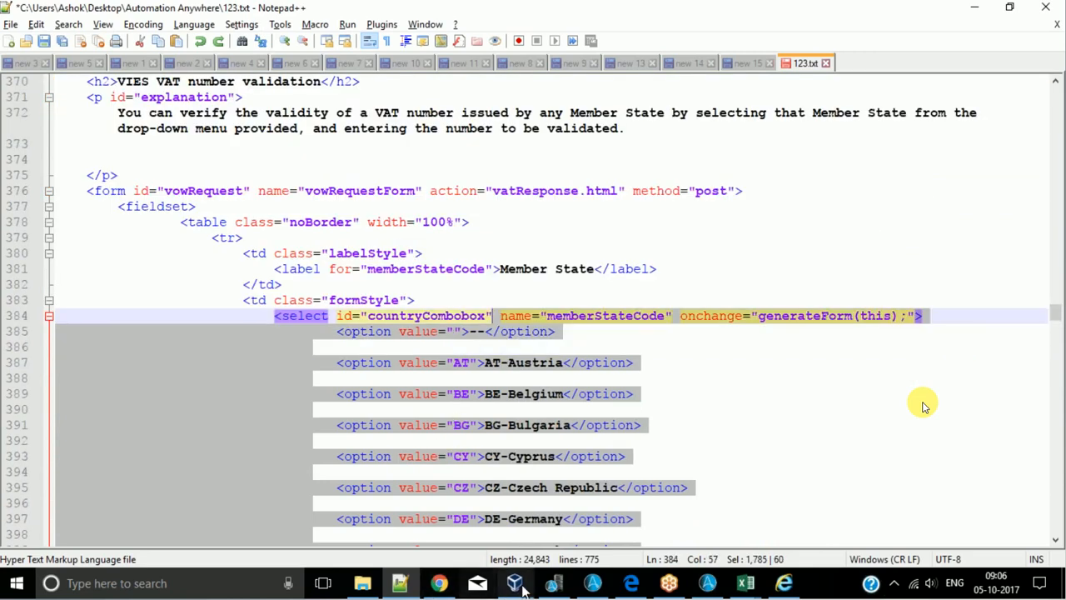
# - Return to the StrOps task and review the Before and After strings in the String Operation command's settings
pyautogui.click(707, 583)
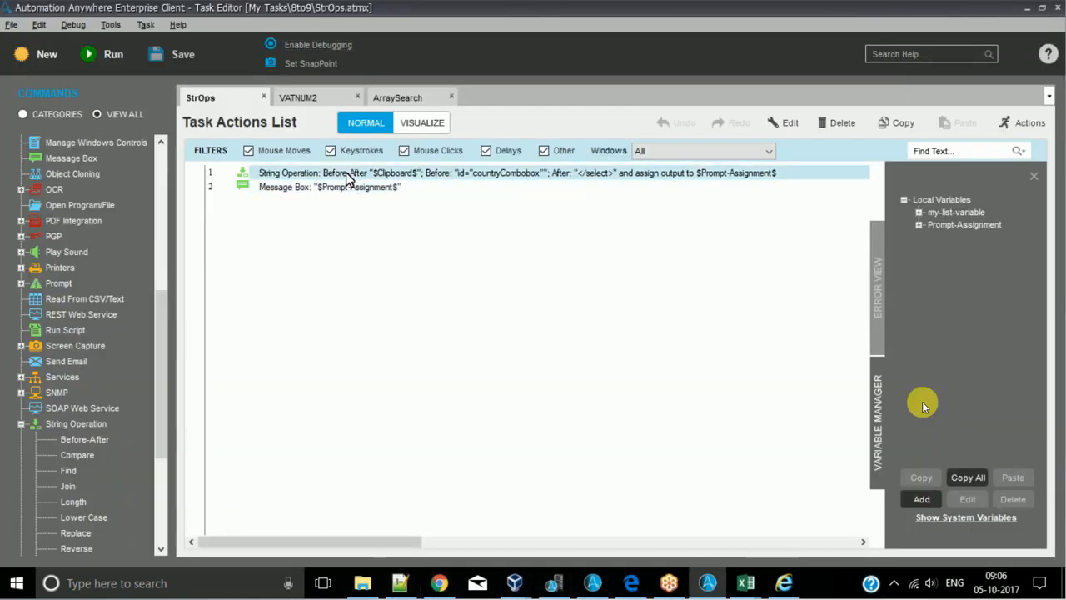
pyautogui.doubleClick(348, 175)
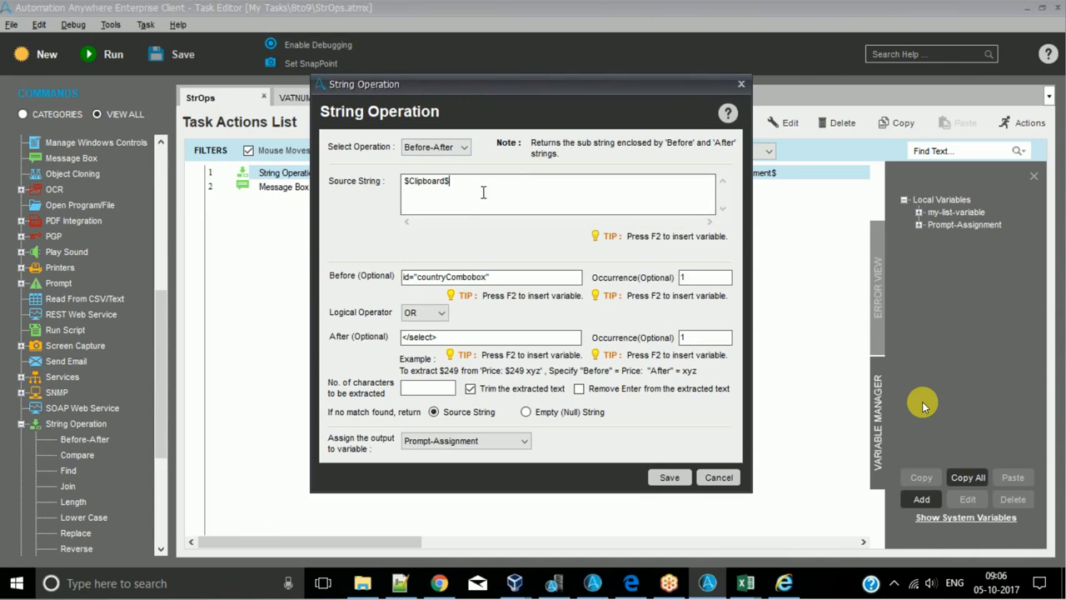
pyautogui.moveTo(508, 277); pyautogui.dragTo(280, 290)
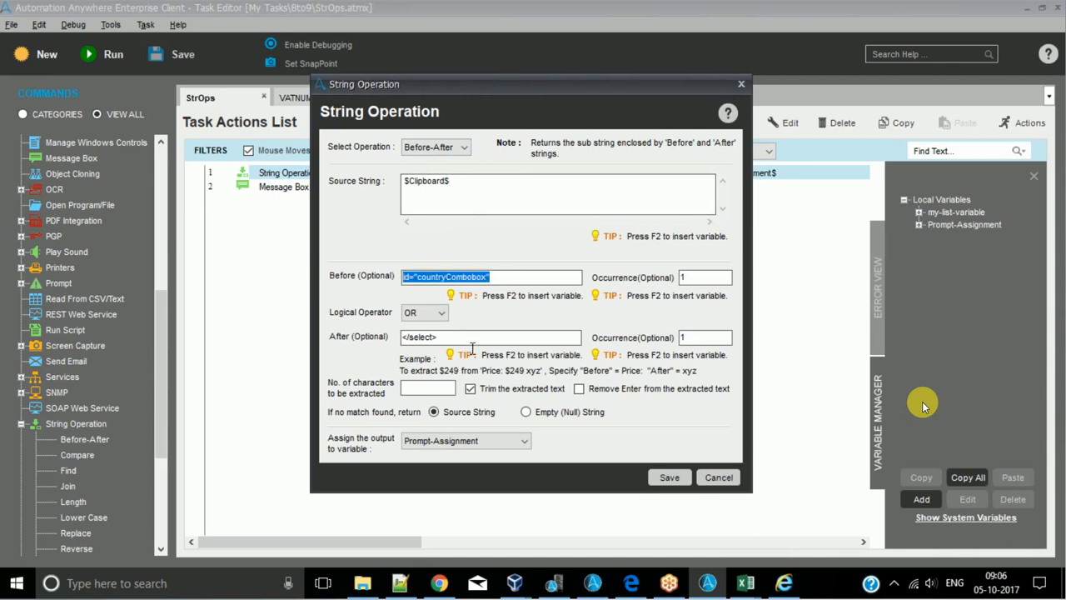
pyautogui.moveTo(473, 337); pyautogui.dragTo(310, 340)
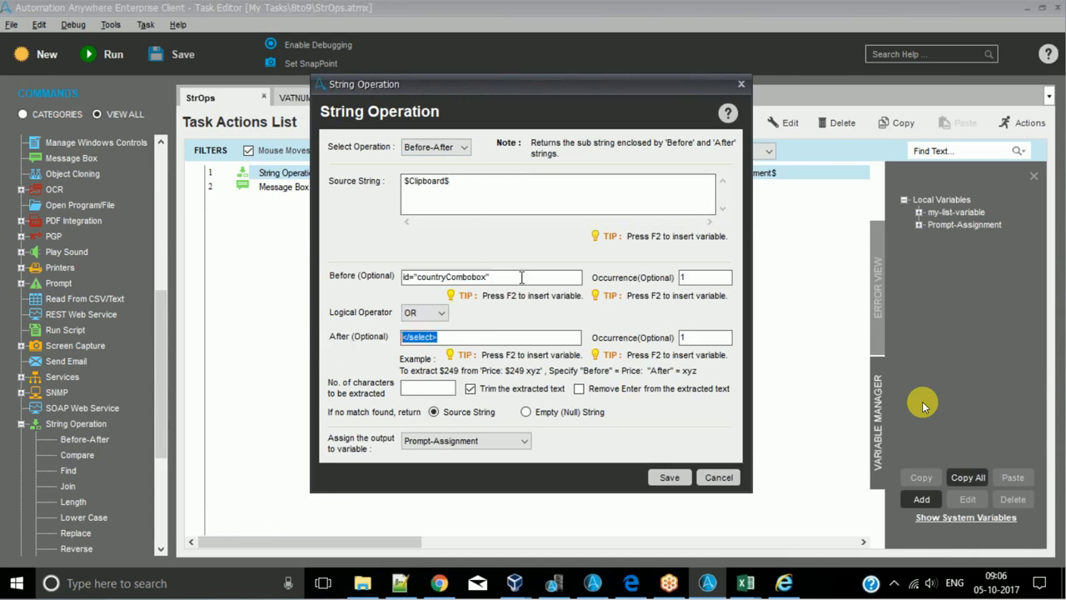
pyautogui.click(521, 277)
pyautogui.click(485, 339)
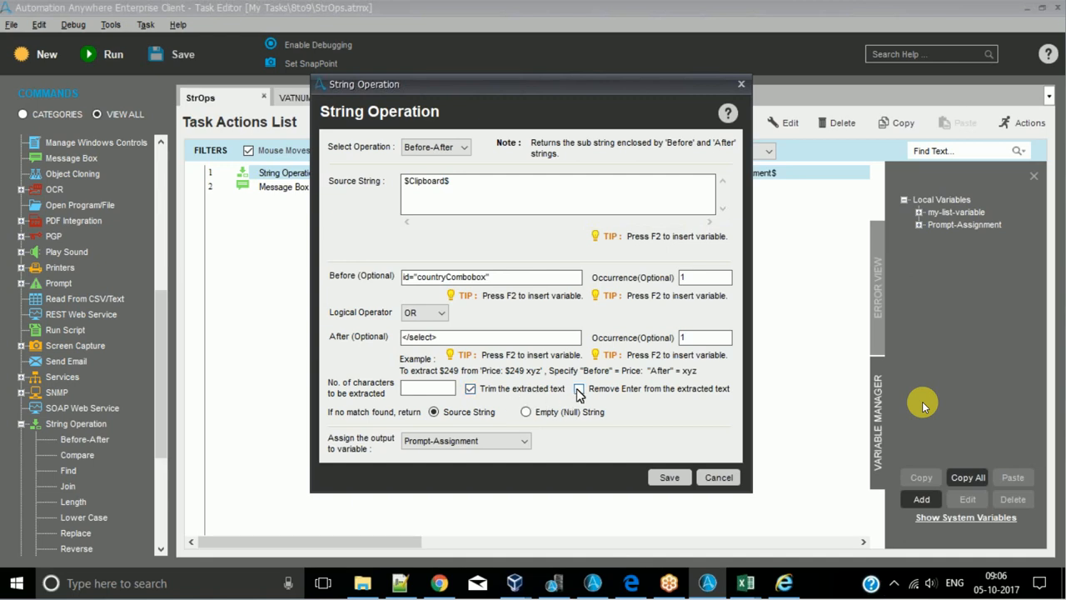
# - Examine where the extracted text starts after id="countryCombobox" and ends before </select> in 123.txt, and close the String Operation settings
pyautogui.click(399, 583)
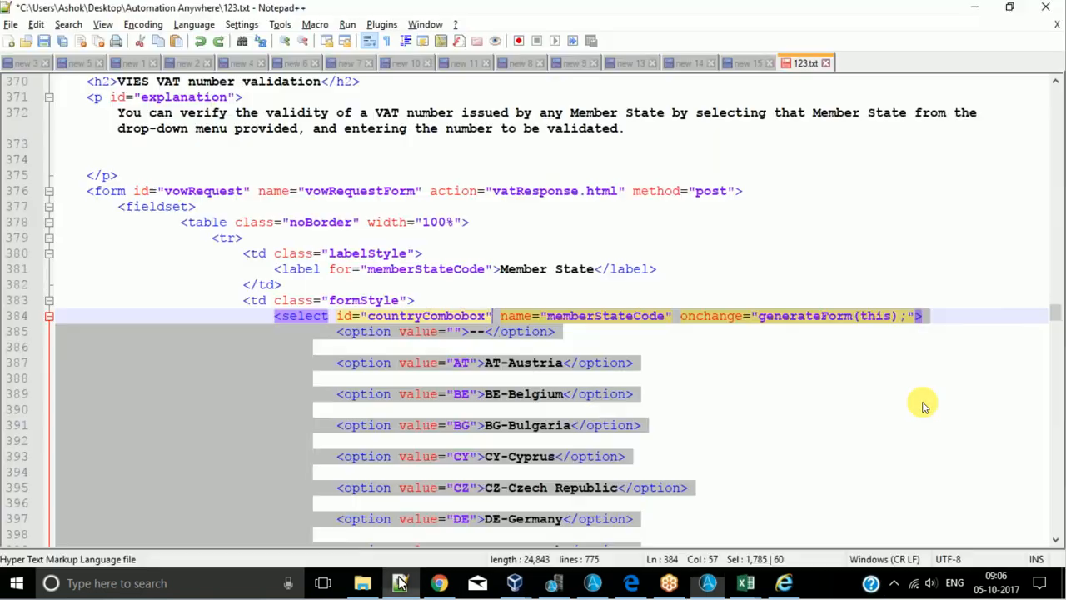
pyautogui.moveTo(498, 318); pyautogui.dragTo(494, 318)
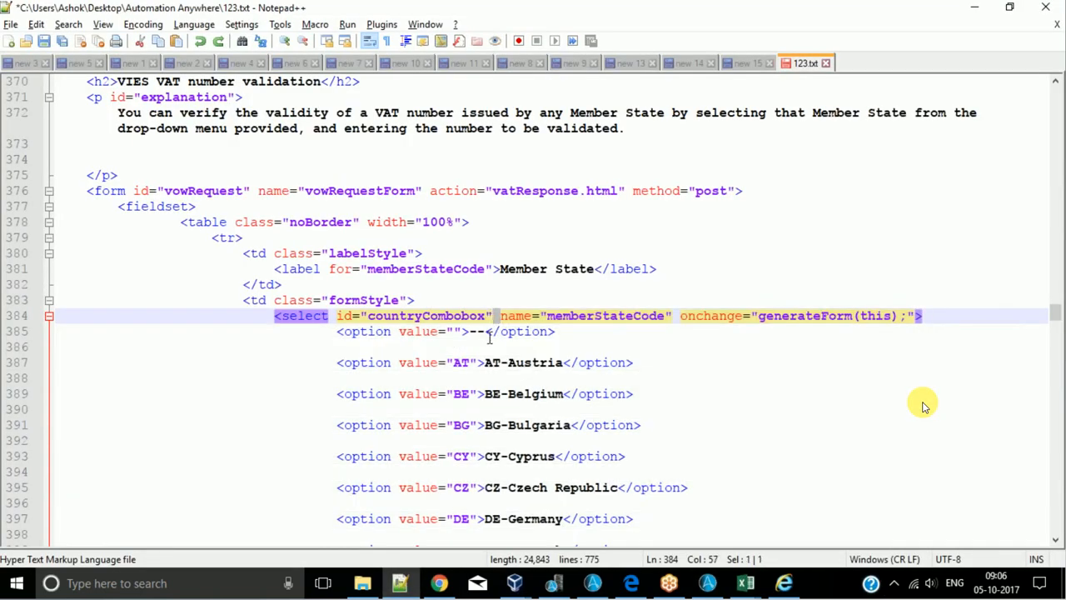
pyautogui.scroll(-20, 923, 406)
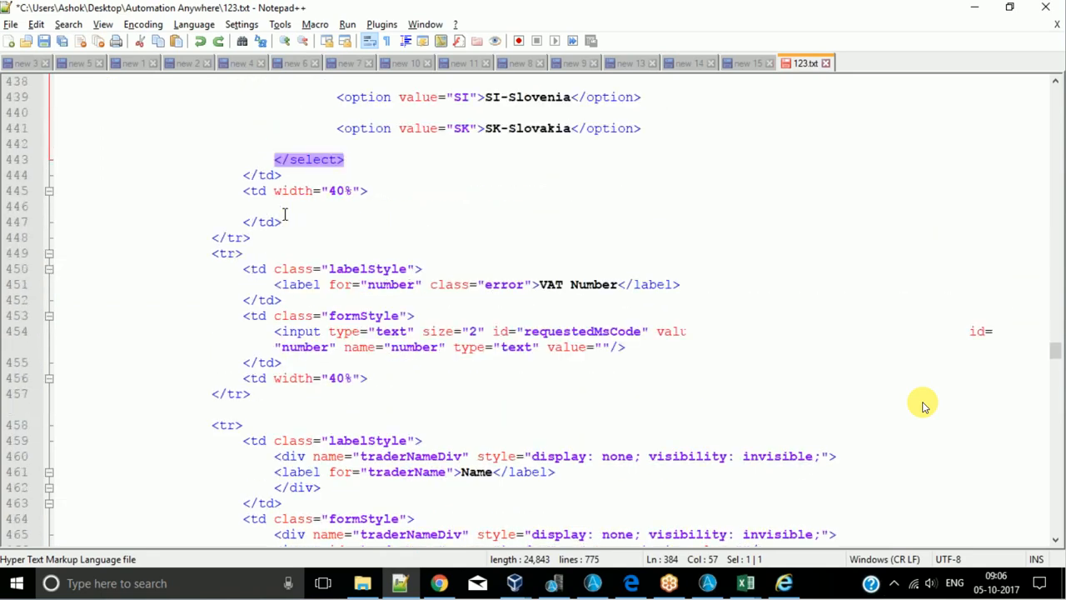
pyautogui.scroll(2, 284, 215)
pyautogui.moveTo(274, 253); pyautogui.dragTo(211, 256)
pyautogui.click(274, 254)
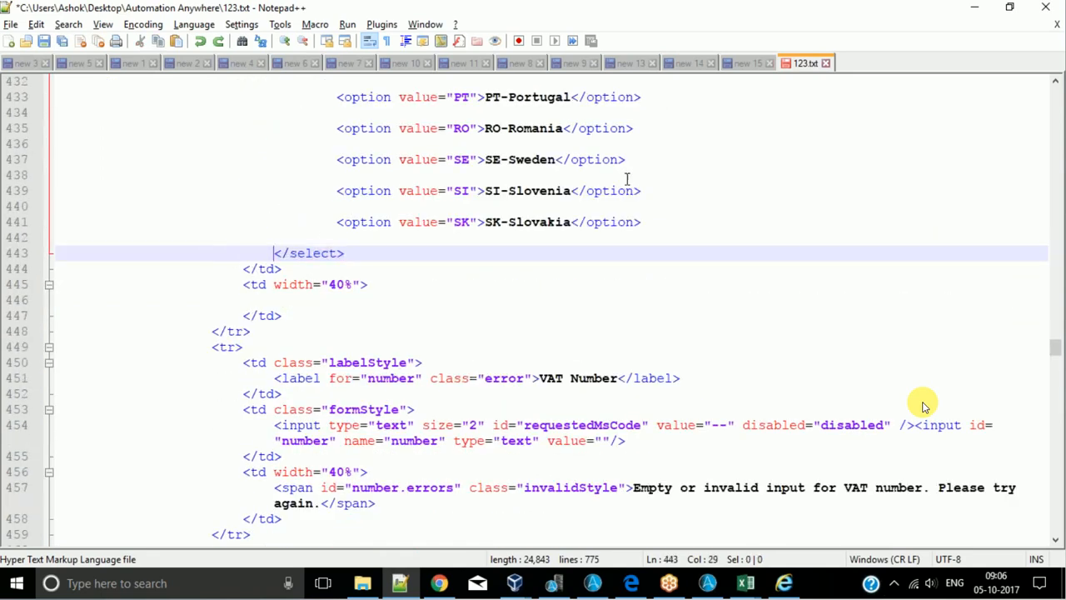
pyautogui.click(980, 9)
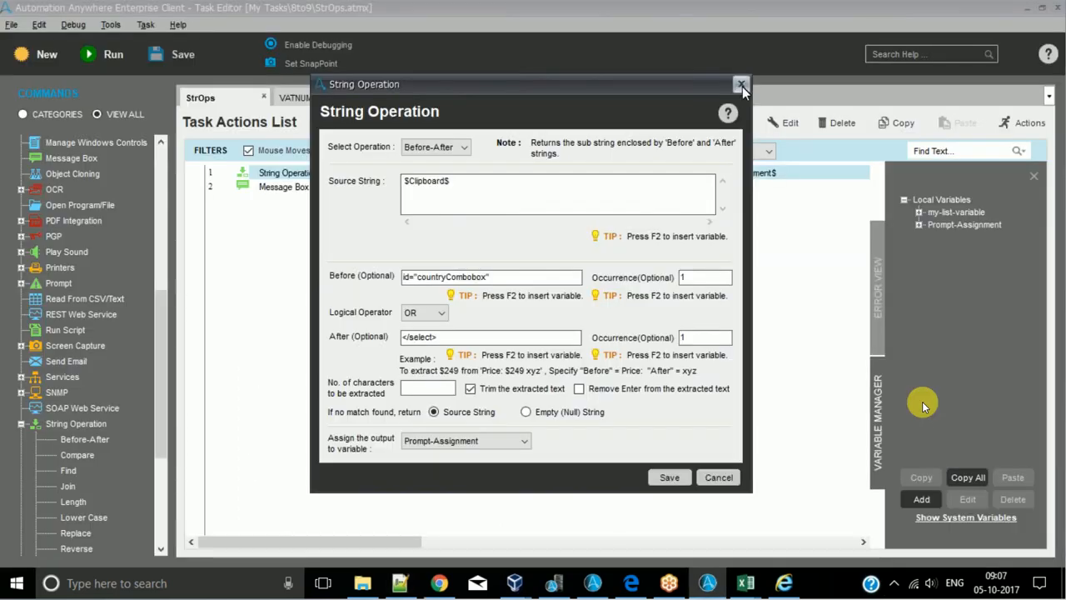
pyautogui.click(742, 87)
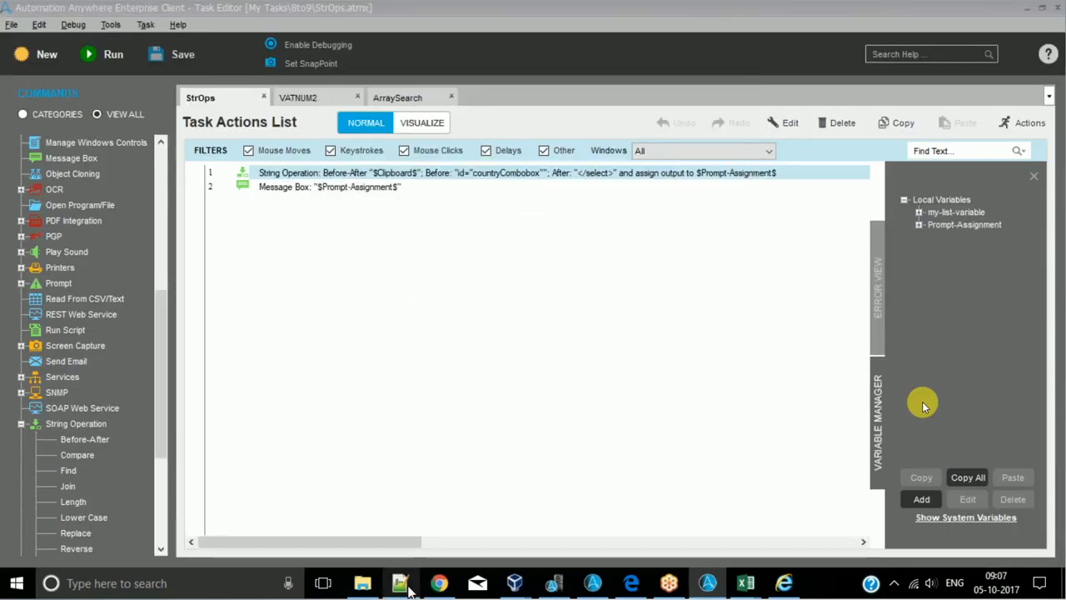
# - Replace the entire contents of 123.txt in Notepad++ with the line "start date : 04-Oct-2017"
pyautogui.click(401, 584)
pyautogui.press('Delete')
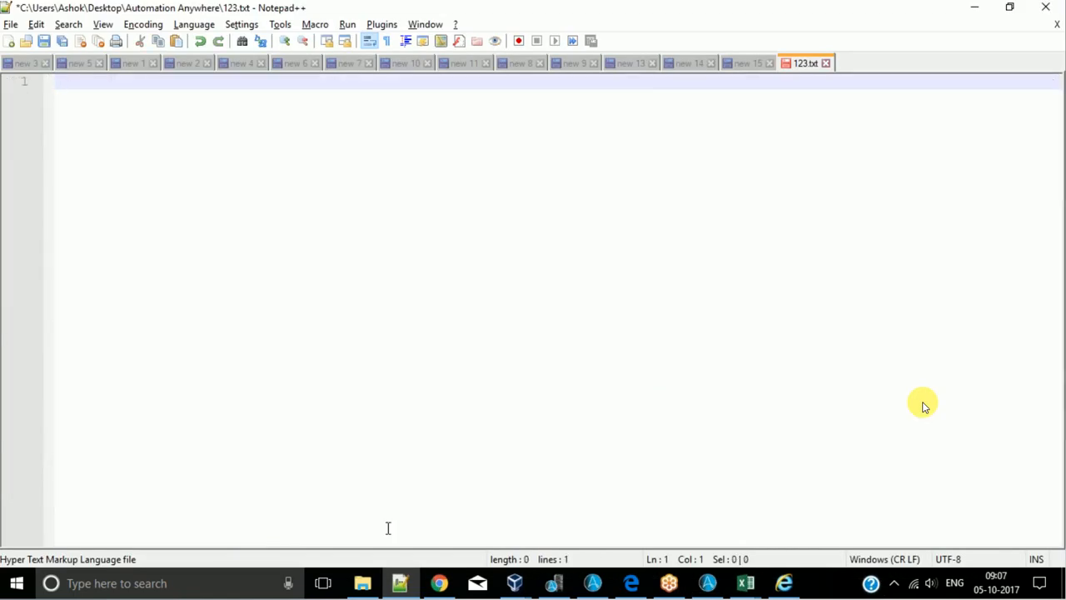
pyautogui.write('s')
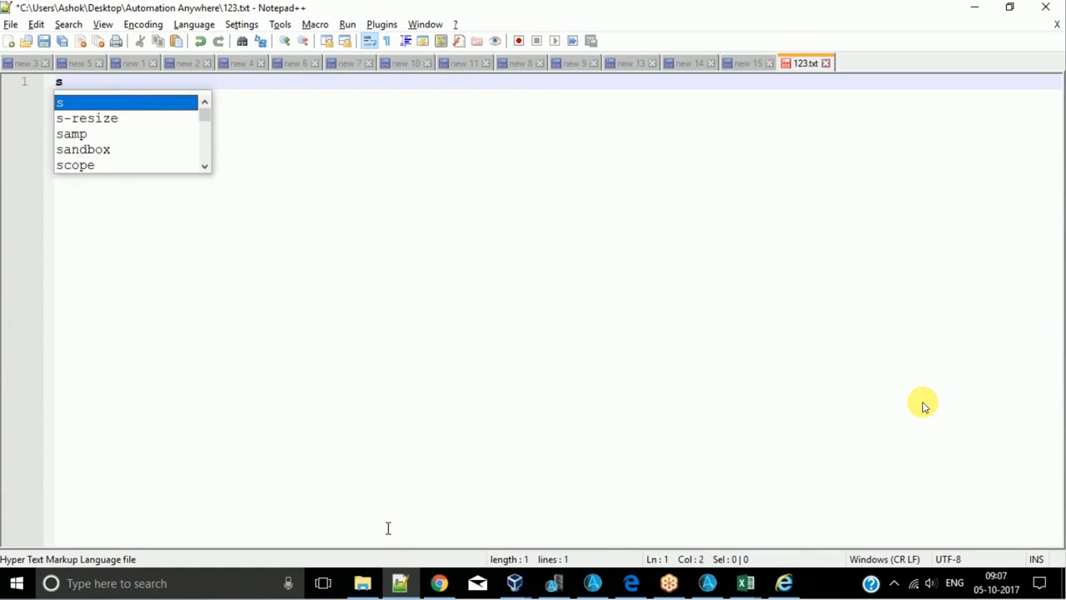
pyautogui.write('tart date : ')
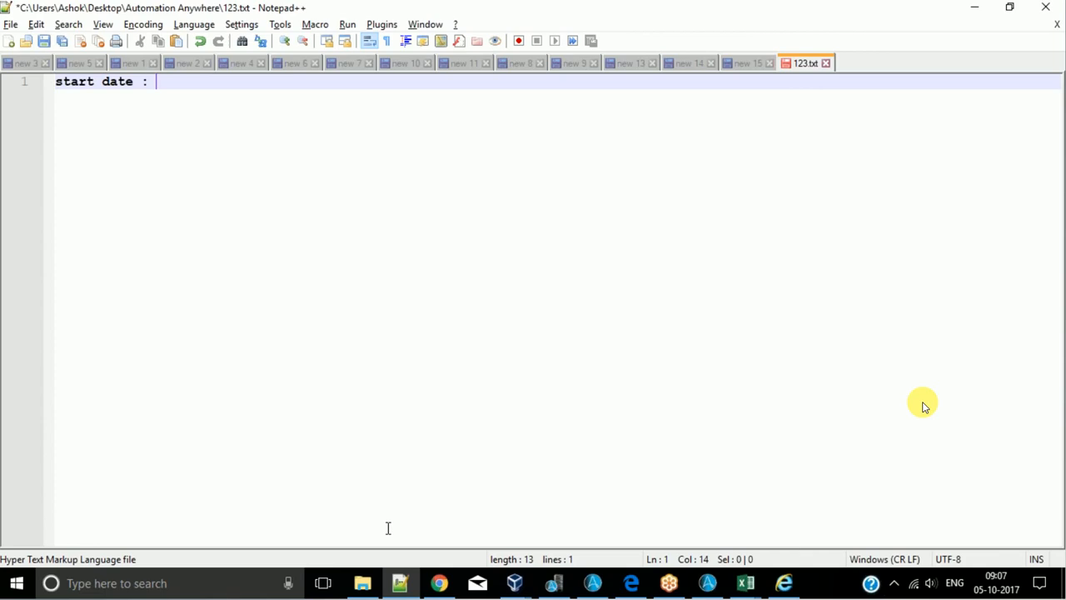
pyautogui.write('04-Oct-2017')
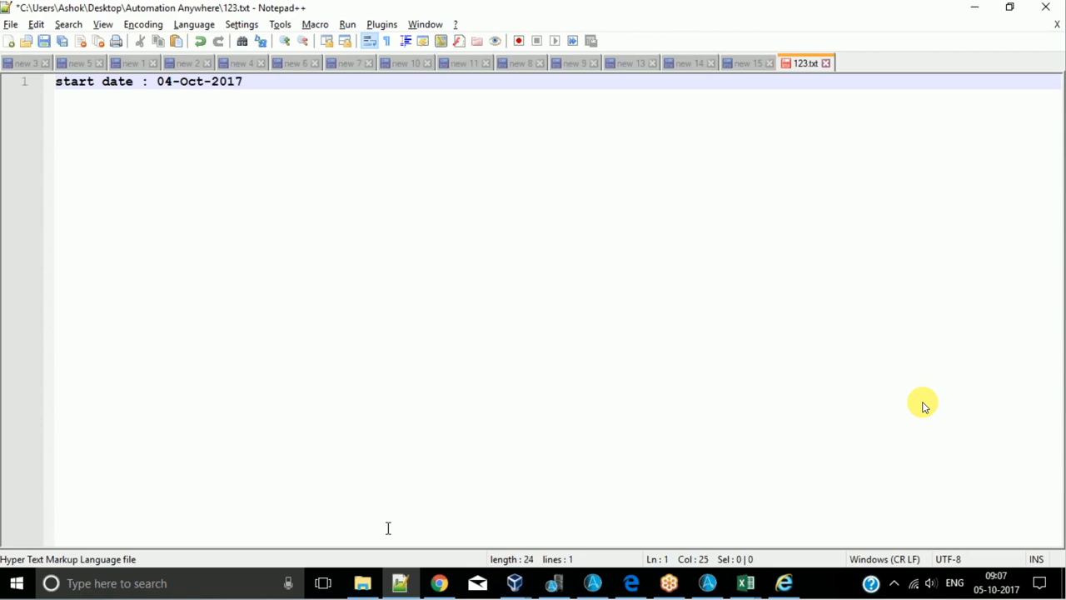
# - Add a second line to 123.txt reading "End Date : 05-Oct-2017"
pyautogui.press('Return')
pyautogui.write('End D')
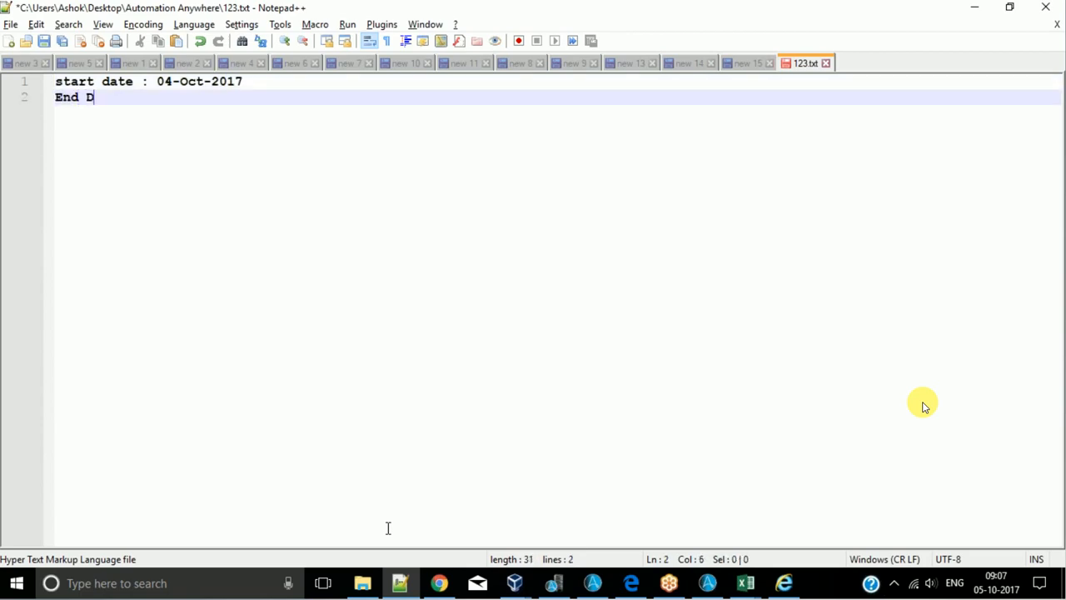
pyautogui.write('ate : 05-Oce')
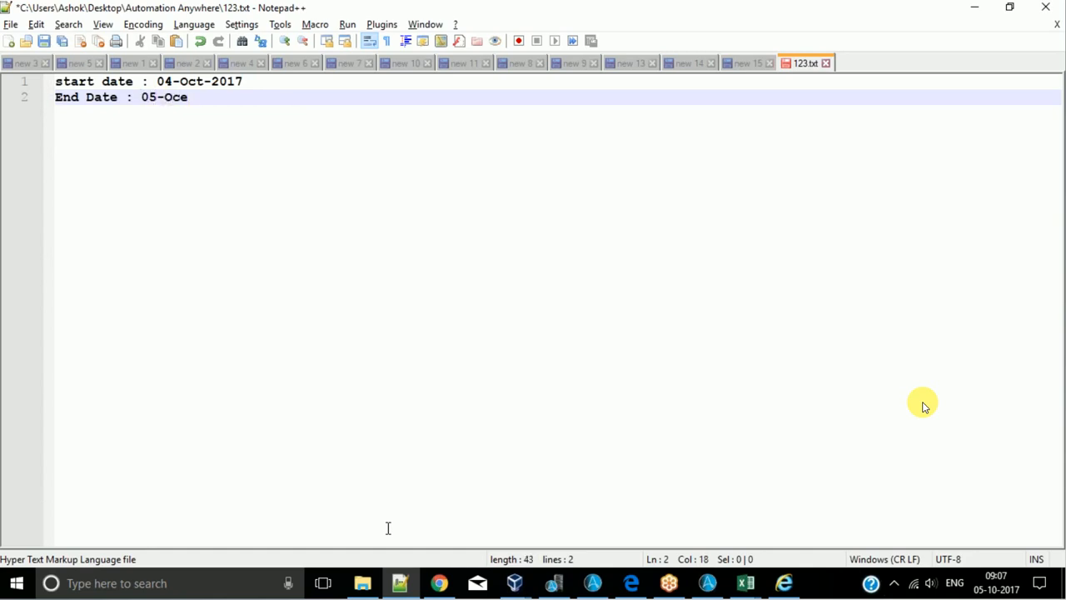
pyautogui.press('BackSpace')
pyautogui.write('t')
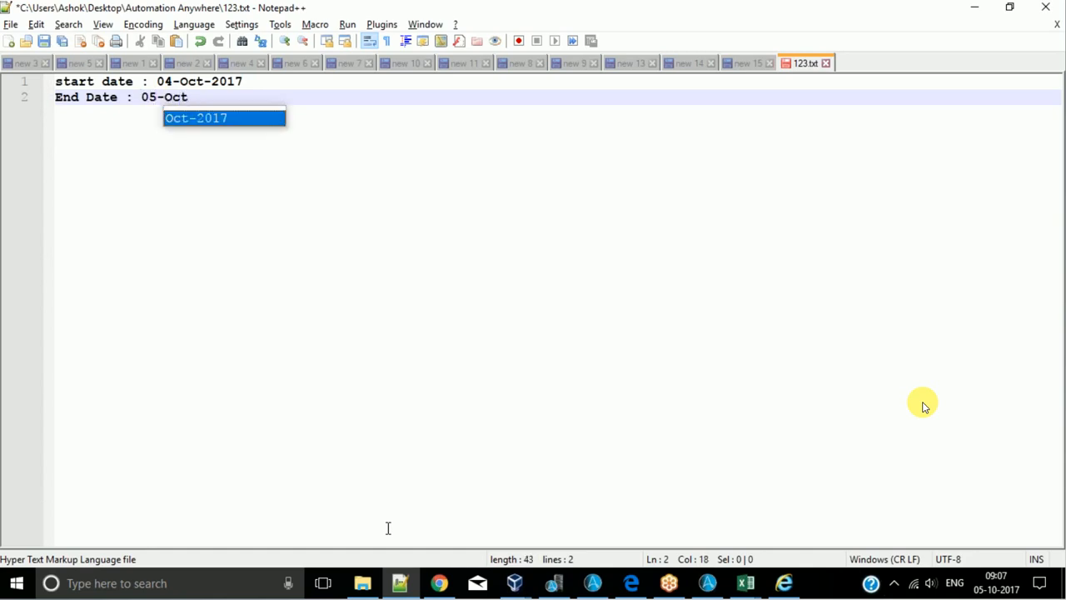
pyautogui.write('-2017')
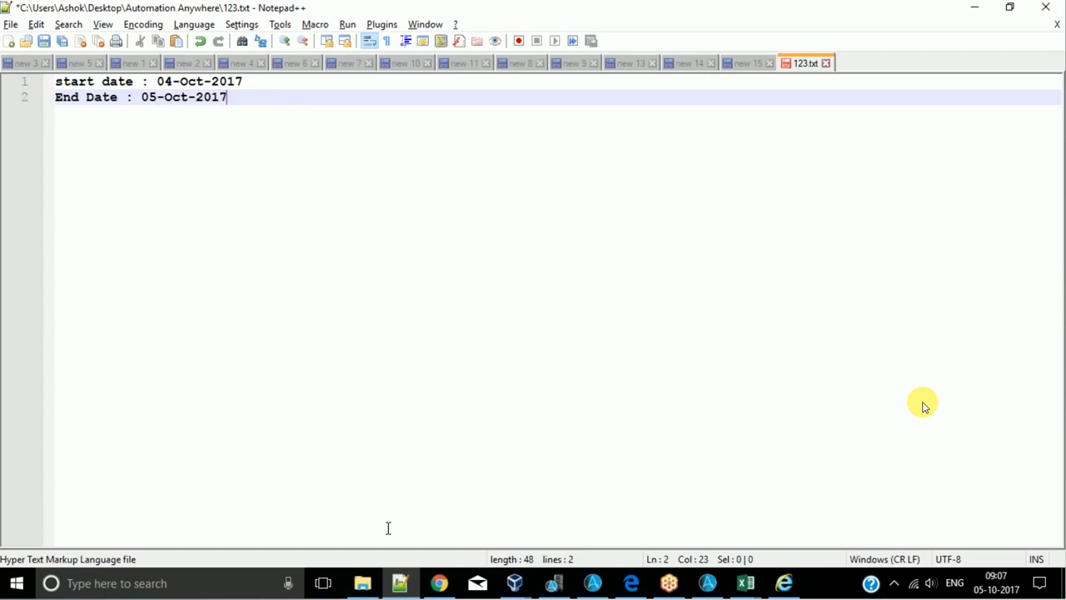
# - Add a third line to 123.txt reading "Busineess: Billing"
pyautogui.press('Return')
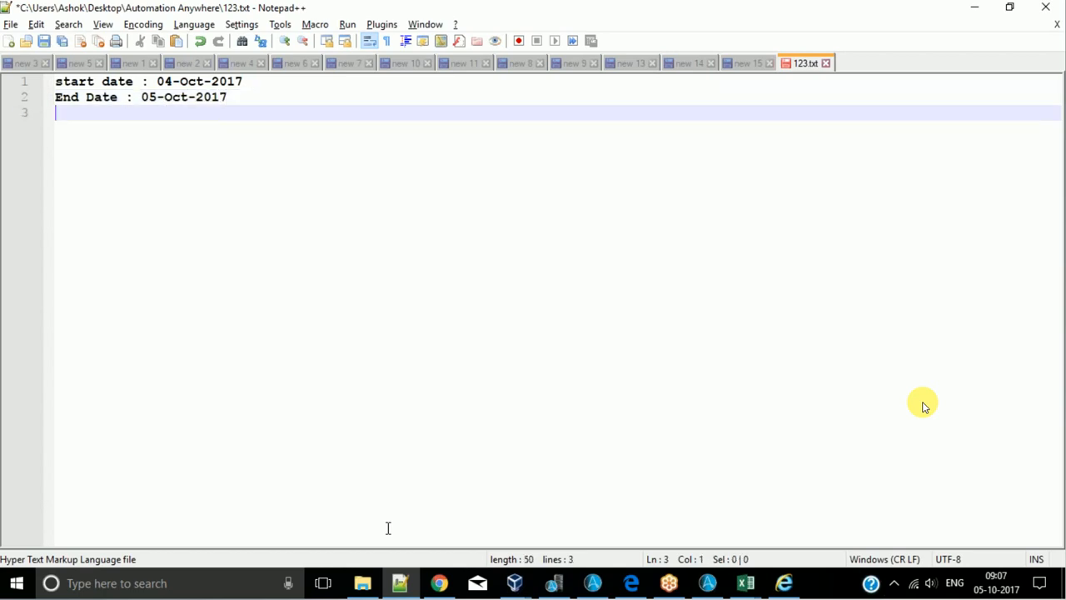
pyautogui.write('Busineess:')
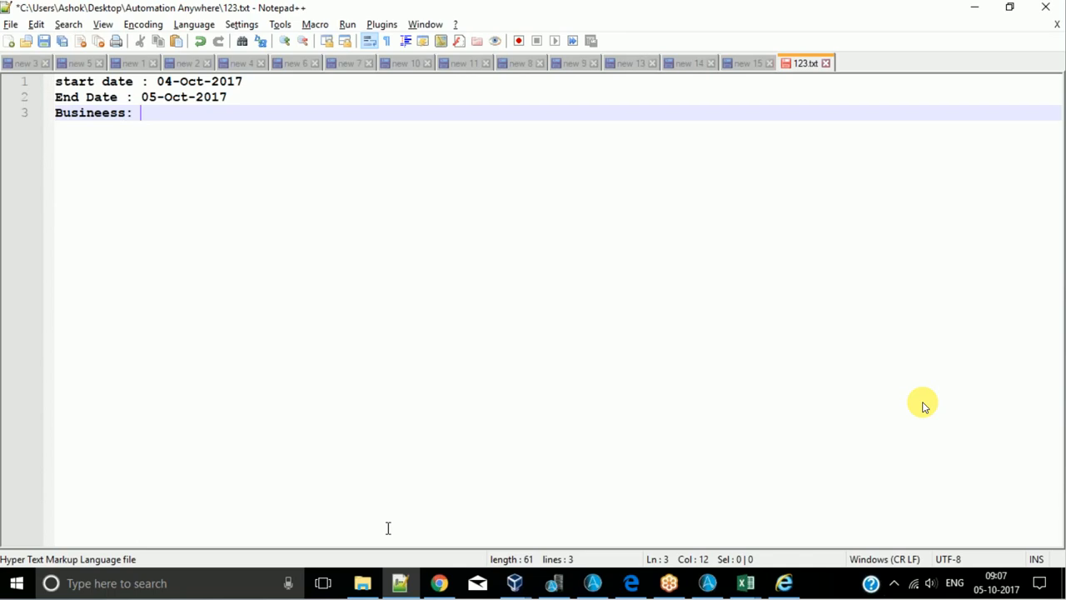
pyautogui.write('Billing')
# - Highlight all three lines of 123.txt as the sample source text for extraction
pyautogui.moveTo(197, 114); pyautogui.dragTo(9, 21)
pyautogui.click(345, 102)
pyautogui.click(289, 123)
pyautogui.moveTo(285, 137); pyautogui.dragTo(4, 49)
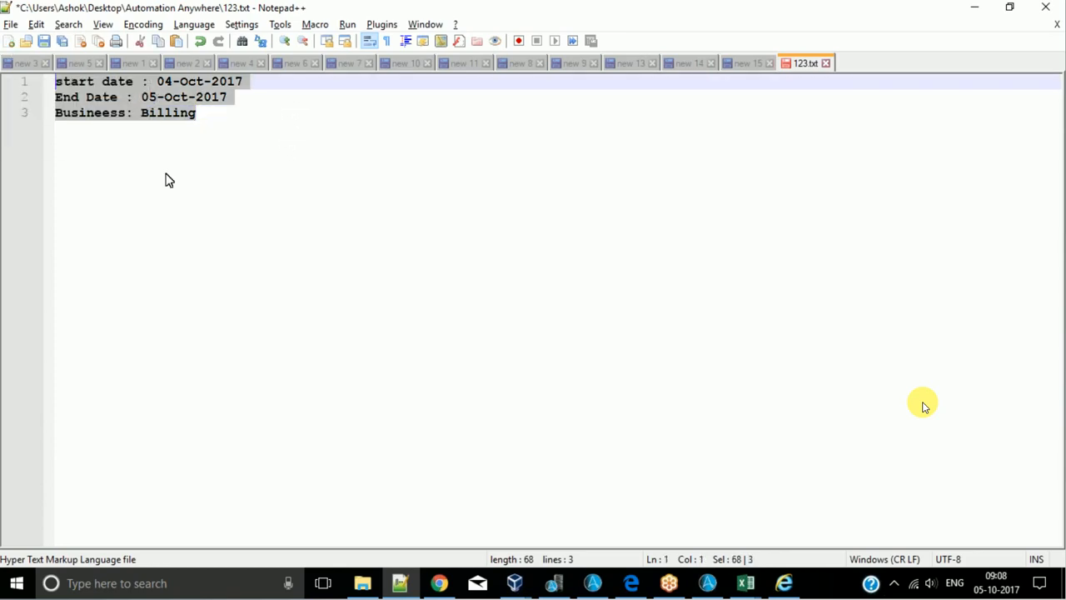
pyautogui.click(324, 184)
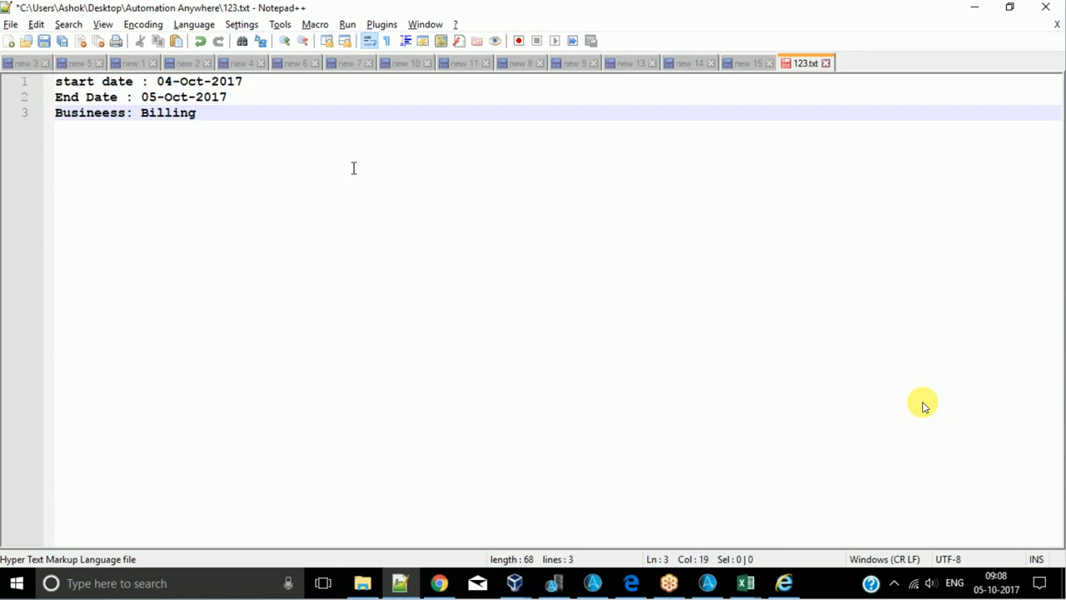
# - Examine the values to extract from 123.txt: the start date, the end date and the business value
pyautogui.moveTo(198, 114); pyautogui.dragTo(85, 99)
pyautogui.click(196, 121)
pyautogui.moveTo(157, 82); pyautogui.dragTo(243, 83)
pyautogui.moveTo(142, 97); pyautogui.dragTo(227, 97)
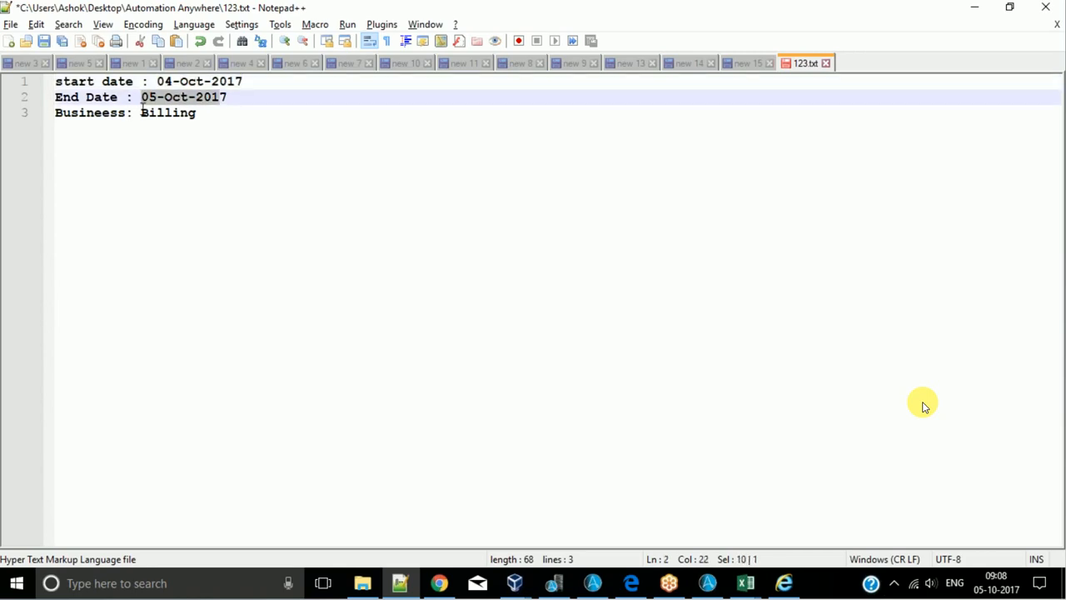
pyautogui.moveTo(141, 113); pyautogui.dragTo(197, 113)
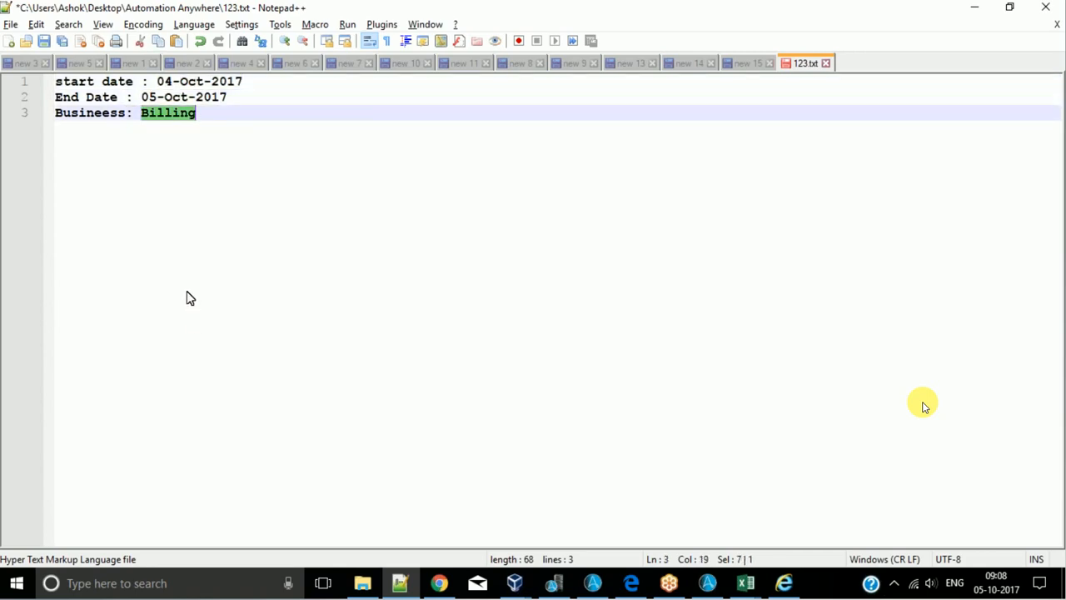
pyautogui.click(212, 288)
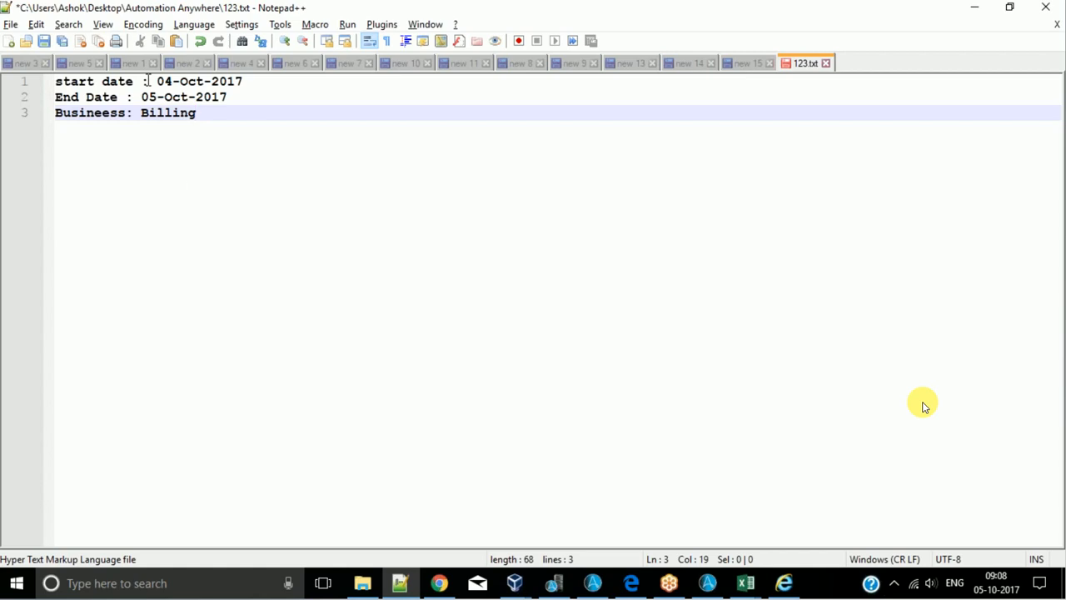
# - Examine the labels in front of the values in 123.txt that could serve as Before and After strings
pyautogui.moveTo(148, 81); pyautogui.dragTo(11, 89)
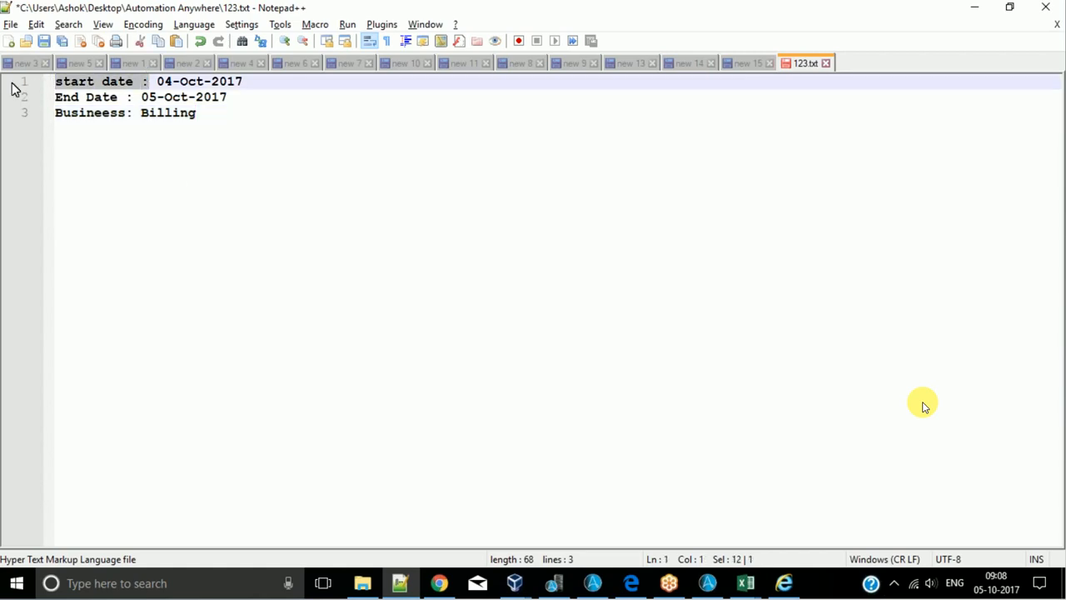
pyautogui.click(244, 81)
pyautogui.click(133, 97)
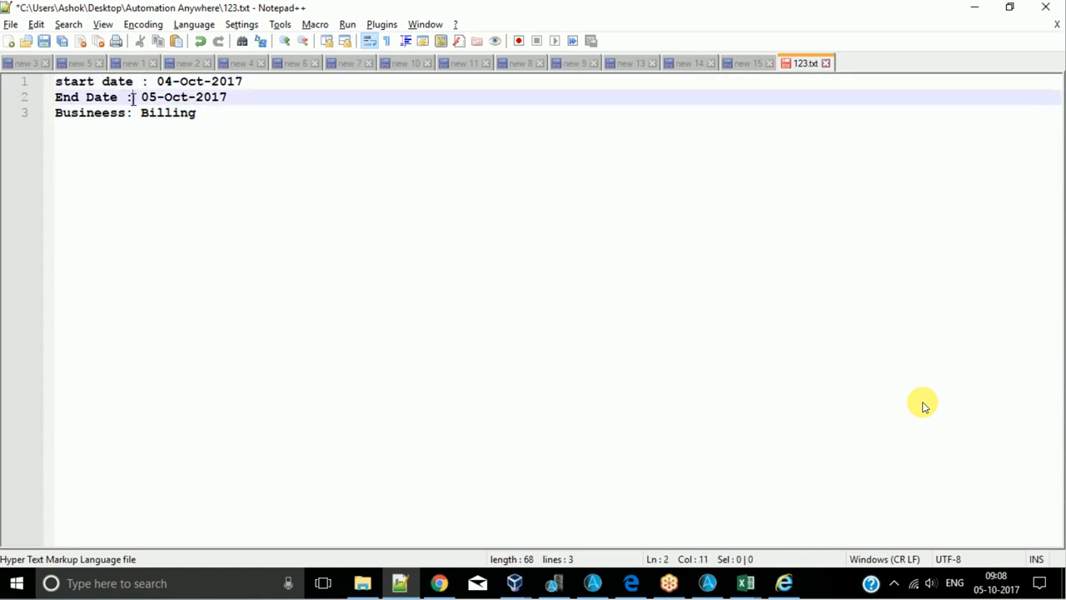
pyautogui.moveTo(134, 98); pyautogui.dragTo(28, 119)
pyautogui.click(220, 102)
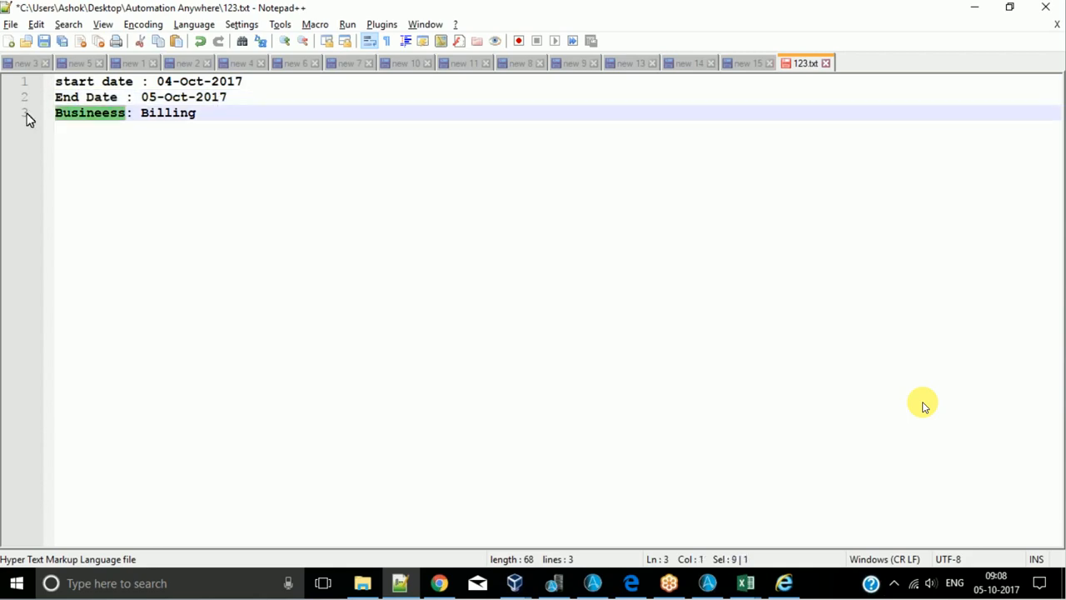
pyautogui.click(212, 111)
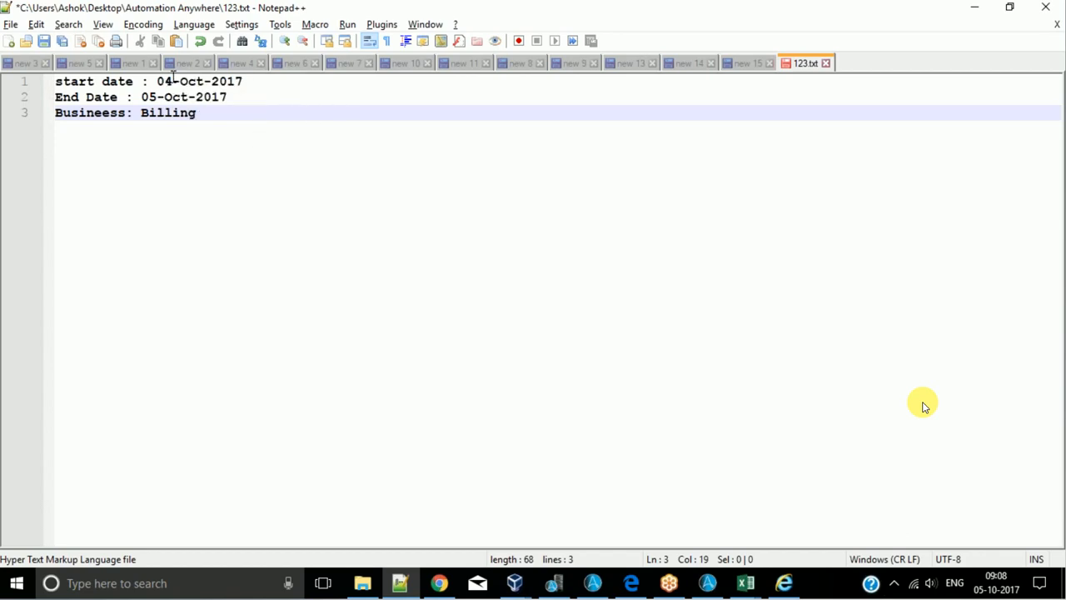
# - Return to the StrOps task, open the String Operation Compare command and examine its String1, String2 and Match Case fields
pyautogui.click(960, 10)
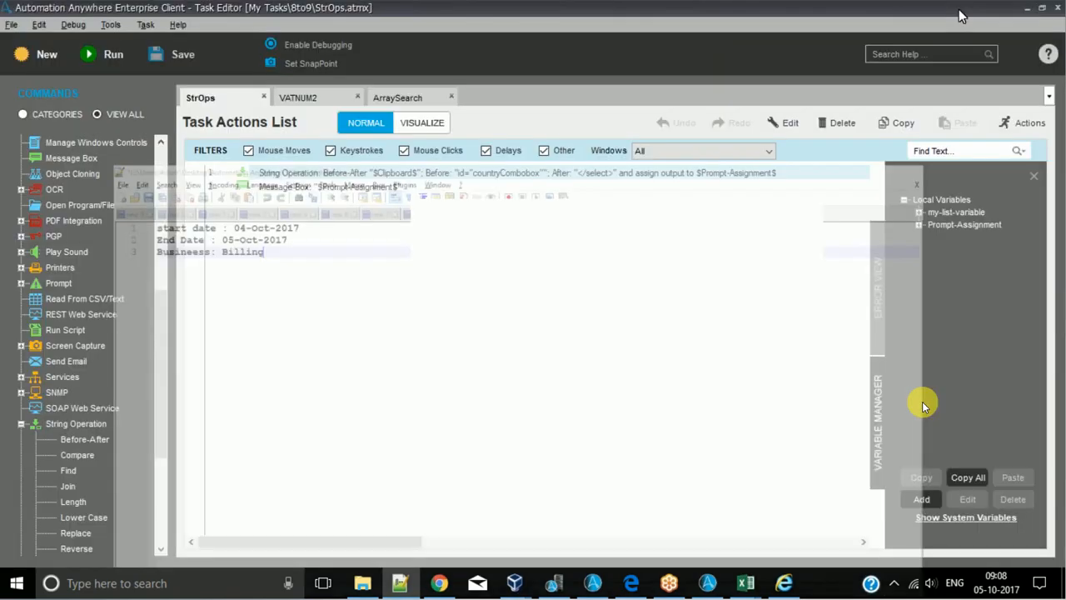
pyautogui.scroll(-2, 79, 425)
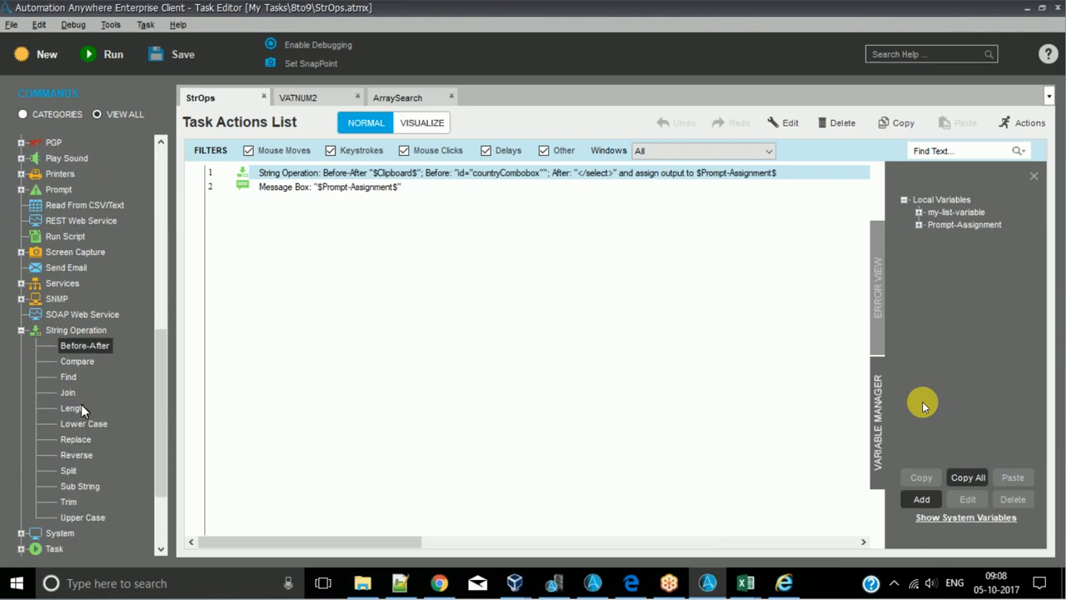
pyautogui.scroll(-1, 81, 404)
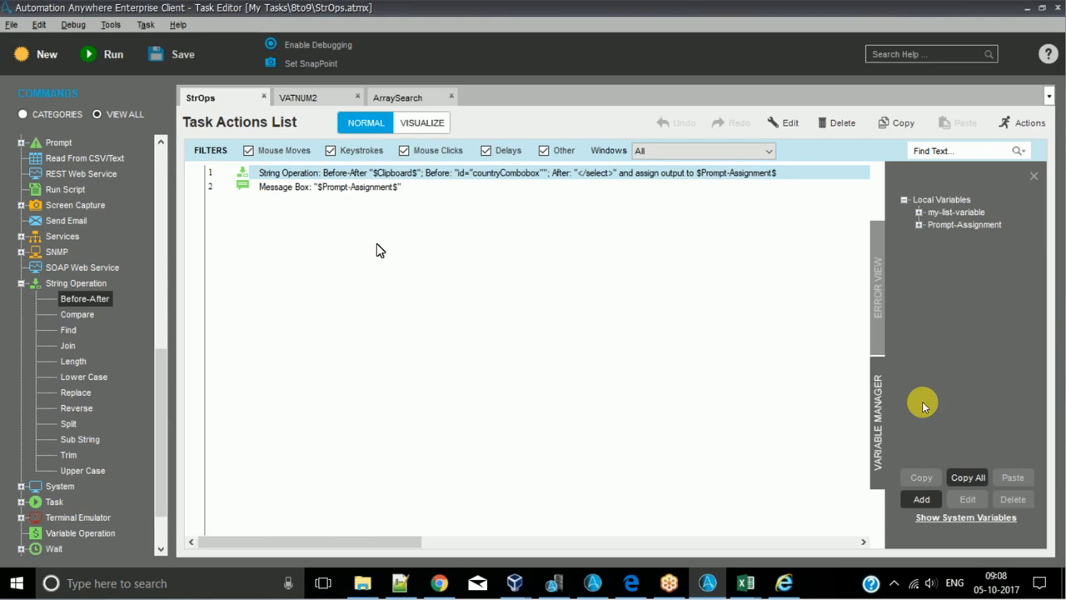
pyautogui.doubleClick(80, 314)
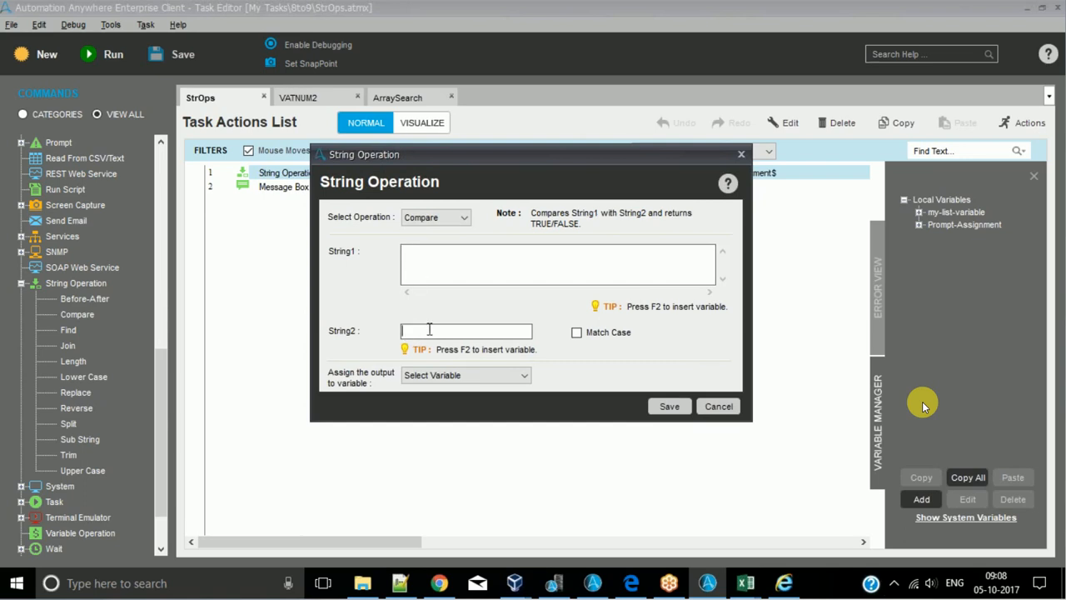
pyautogui.click(575, 334)
pyautogui.click(546, 273)
pyautogui.click(506, 325)
pyautogui.click(460, 246)
pyautogui.click(429, 332)
pyautogui.click(426, 270)
# - Try a Compare with the same sample first name in String1 and String2, assign the output to Prompt-Assignment, and cancel the command
pyautogui.write('Ashok')
pyautogui.click(426, 330)
pyautogui.write('Ashok')
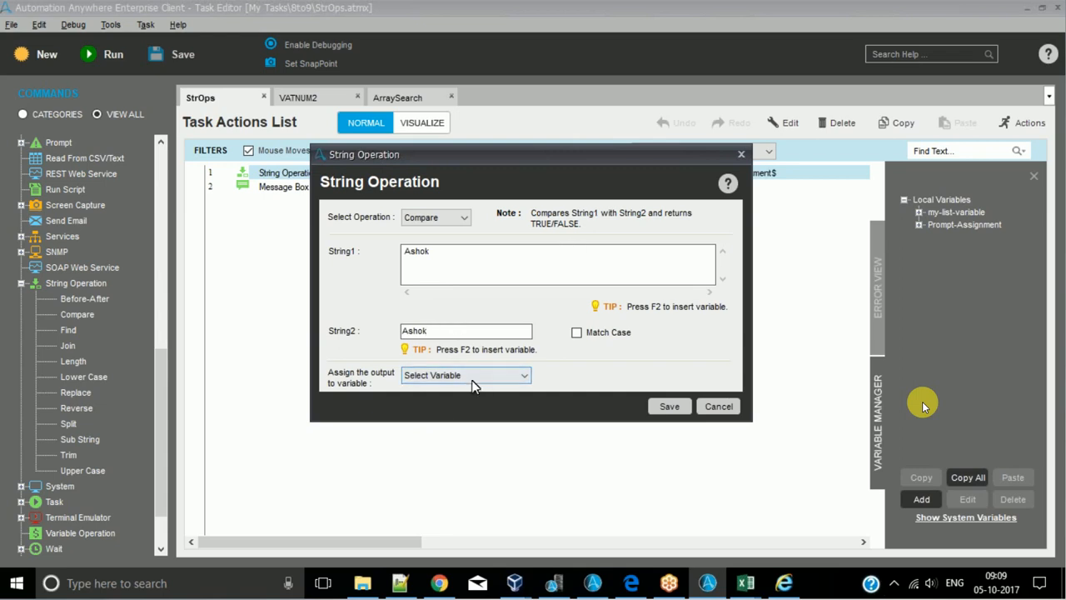
pyautogui.click(499, 375)
pyautogui.click(457, 403)
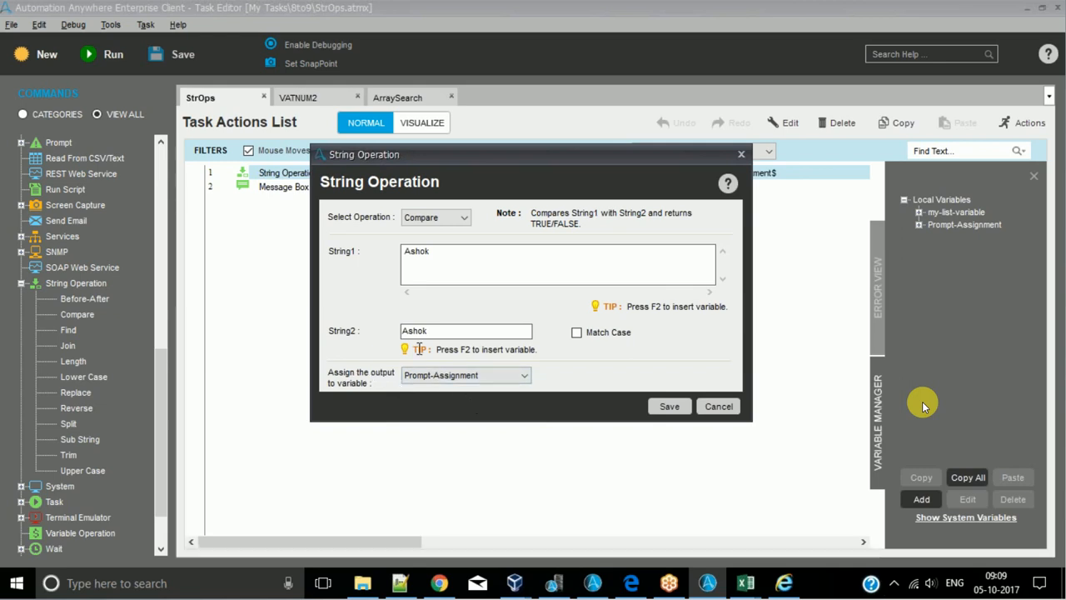
pyautogui.click(716, 407)
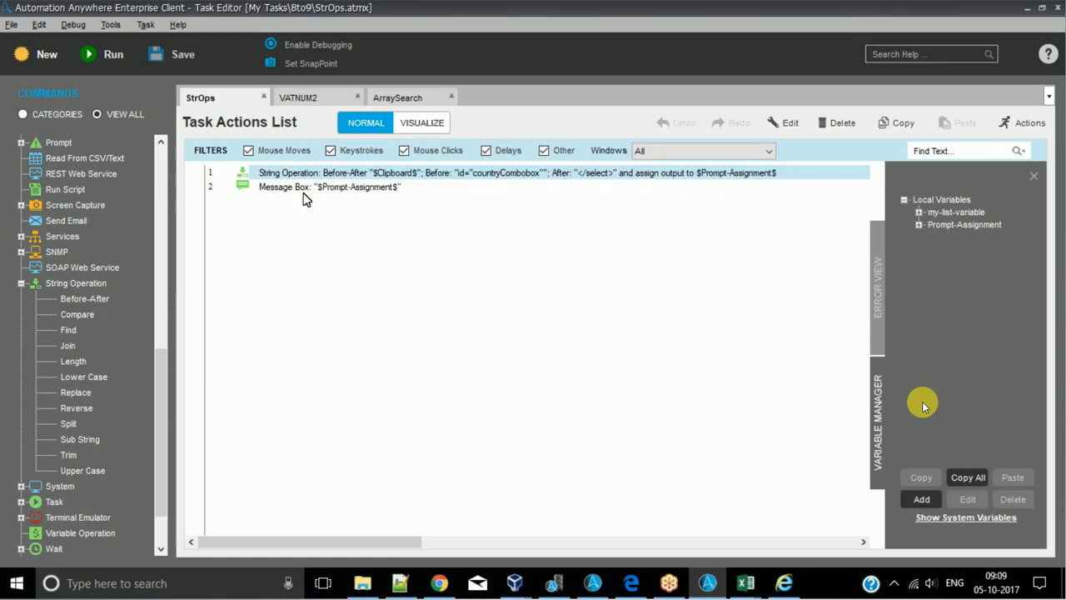
# - Switch to CountryNames.csv in Excel and look at the country name in cell B1
pyautogui.click(310, 188)
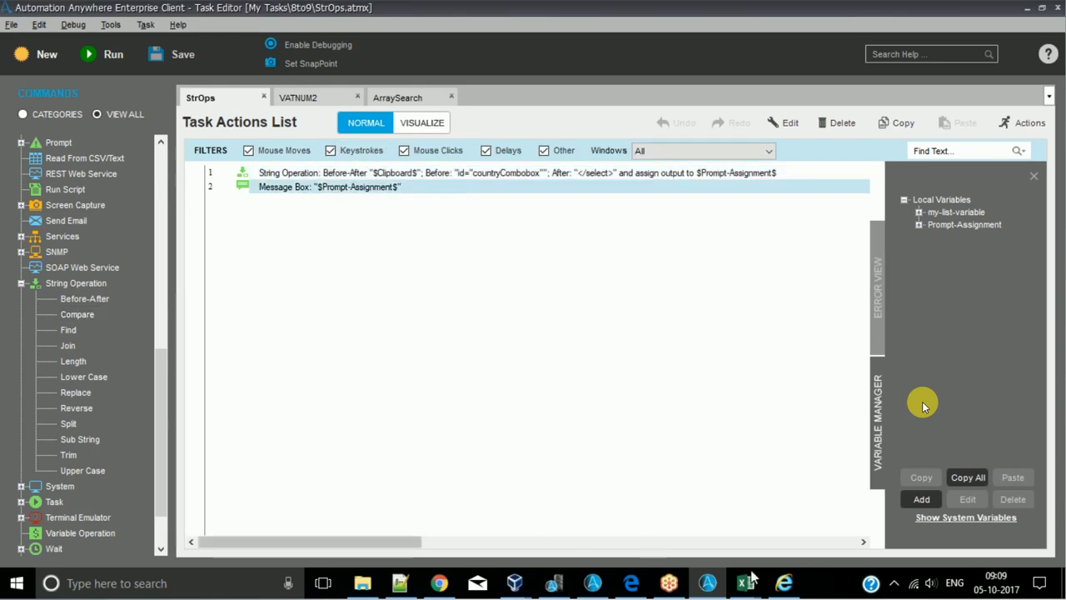
pyautogui.moveTo(750, 586)
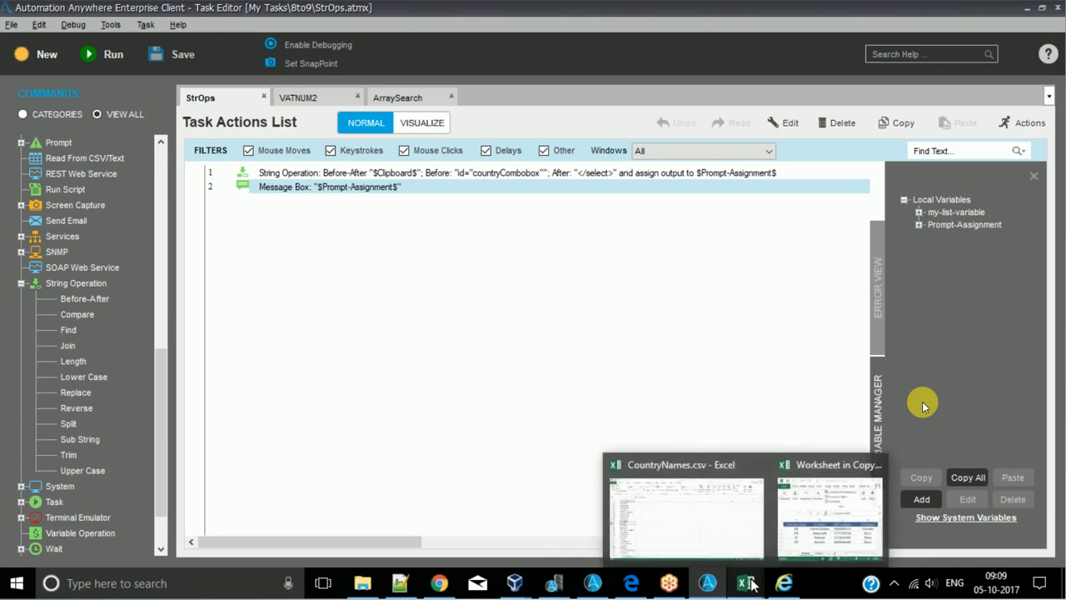
pyautogui.click(698, 495)
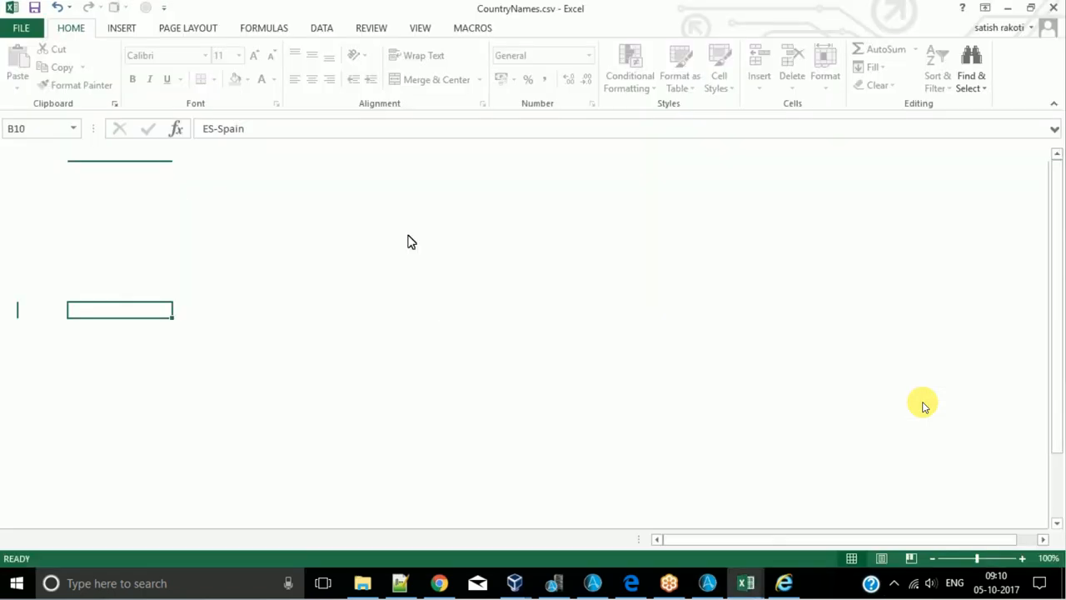
pyautogui.click(112, 174)
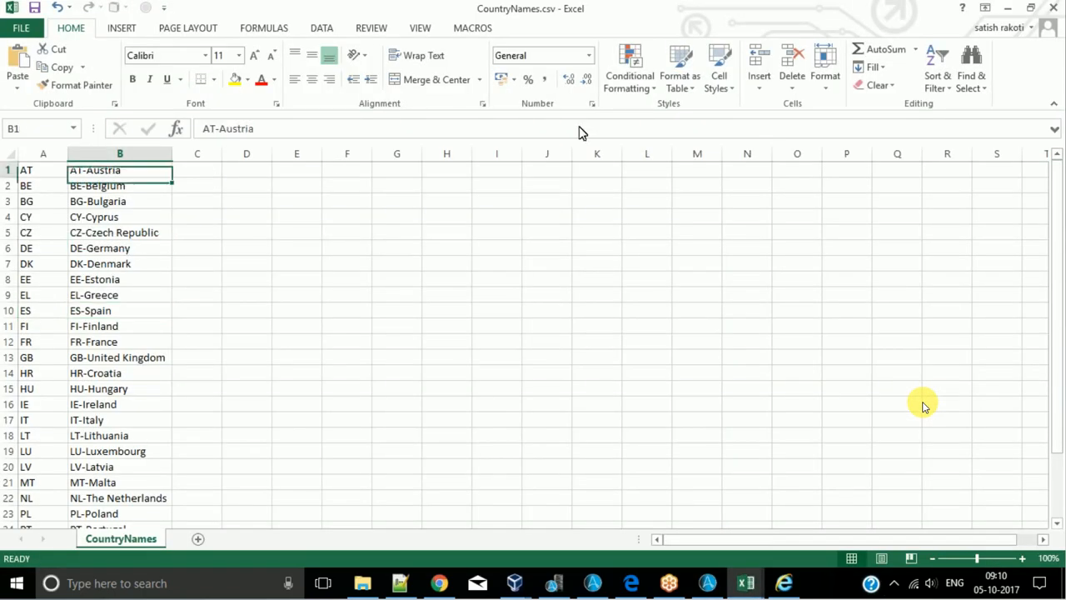
# - Leave the Excel file for the StrOps task, open the String Operation Length command, examine its fields and cancel it
pyautogui.click(1006, 8)
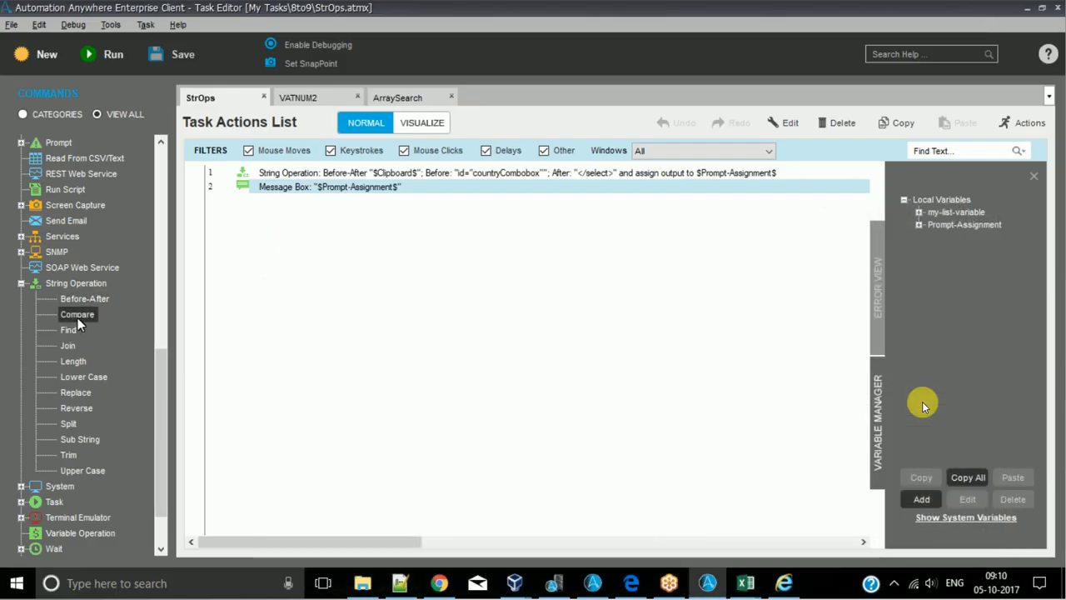
pyautogui.doubleClick(69, 362)
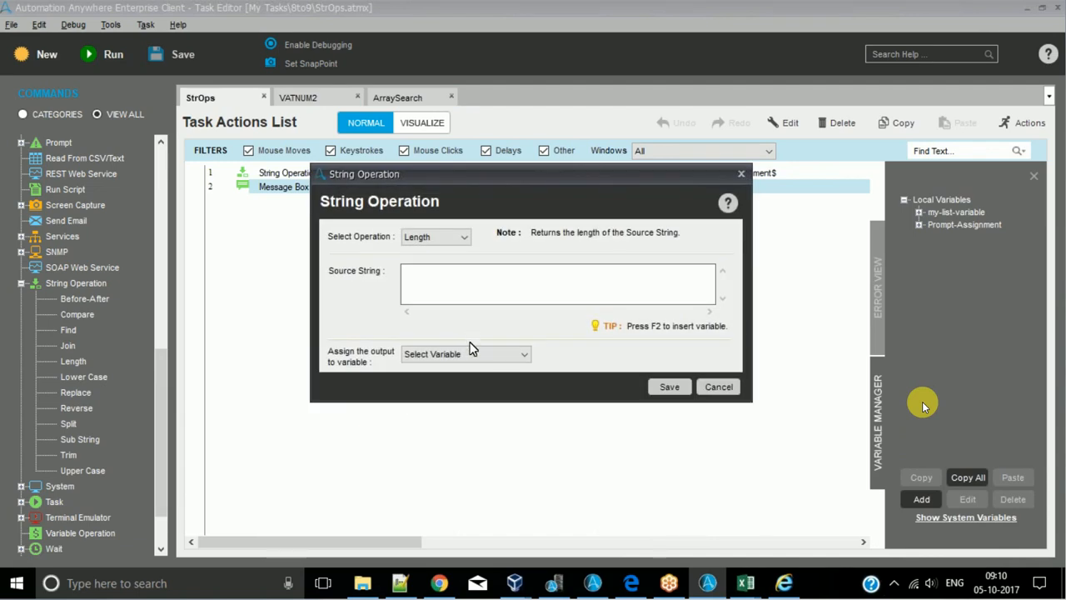
pyautogui.click(717, 388)
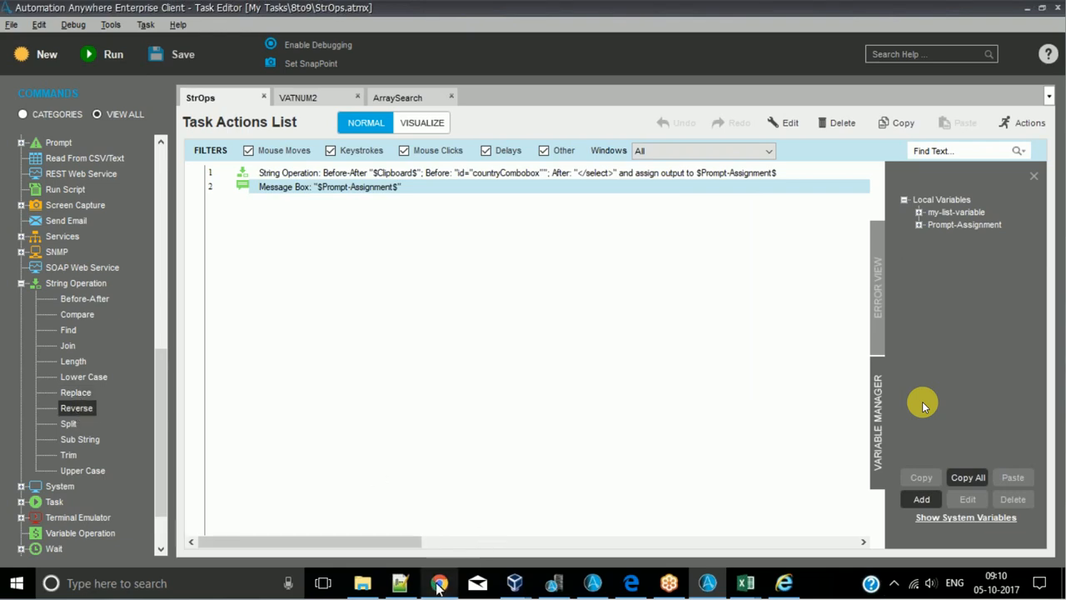
# - Switch to 123.txt in Notepad++, add a sample first name and its reversed spelling on separate lines, and return to the StrOps task
pyautogui.click(400, 583)
pyautogui.press('Return')
pyautogui.press('Return')
pyautogui.write('Ashok')
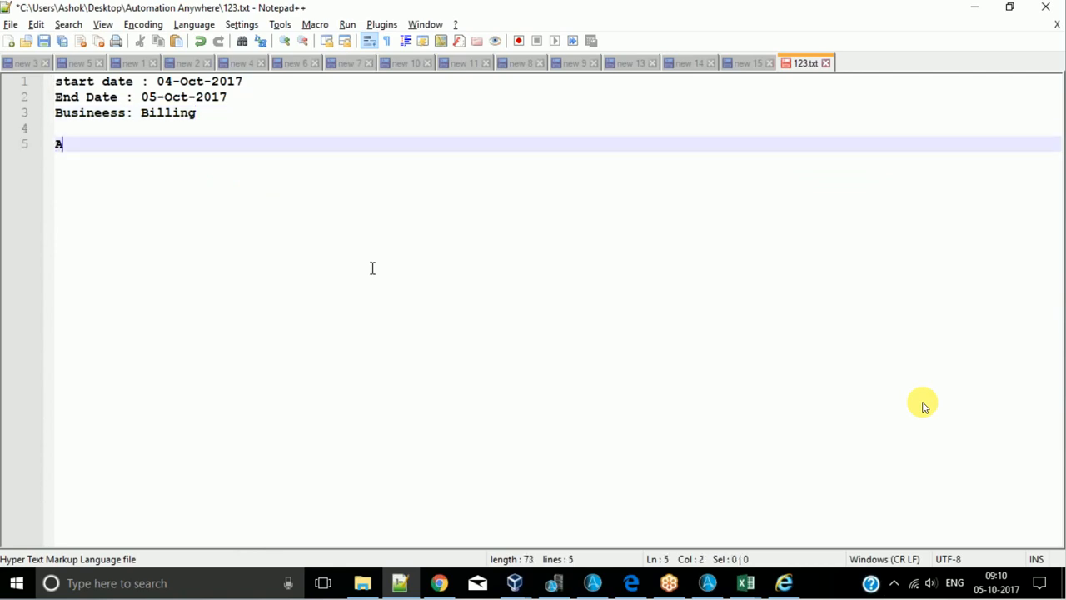
pyautogui.press('Return')
pyautogui.write('kohsa')
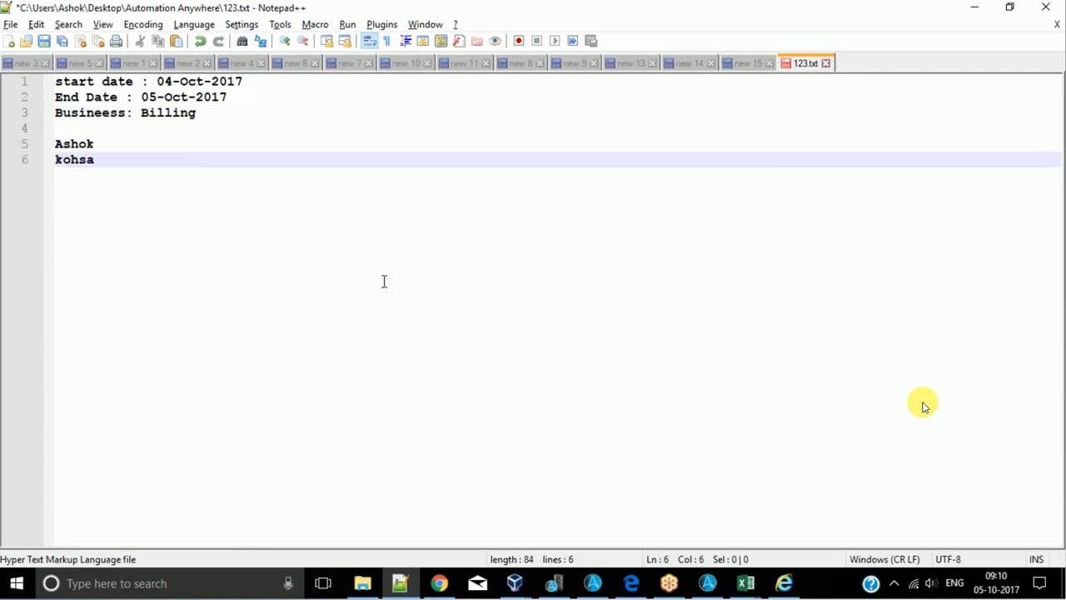
pyautogui.press('BackSpace')
pyautogui.write('A')
pyautogui.click(967, 7)
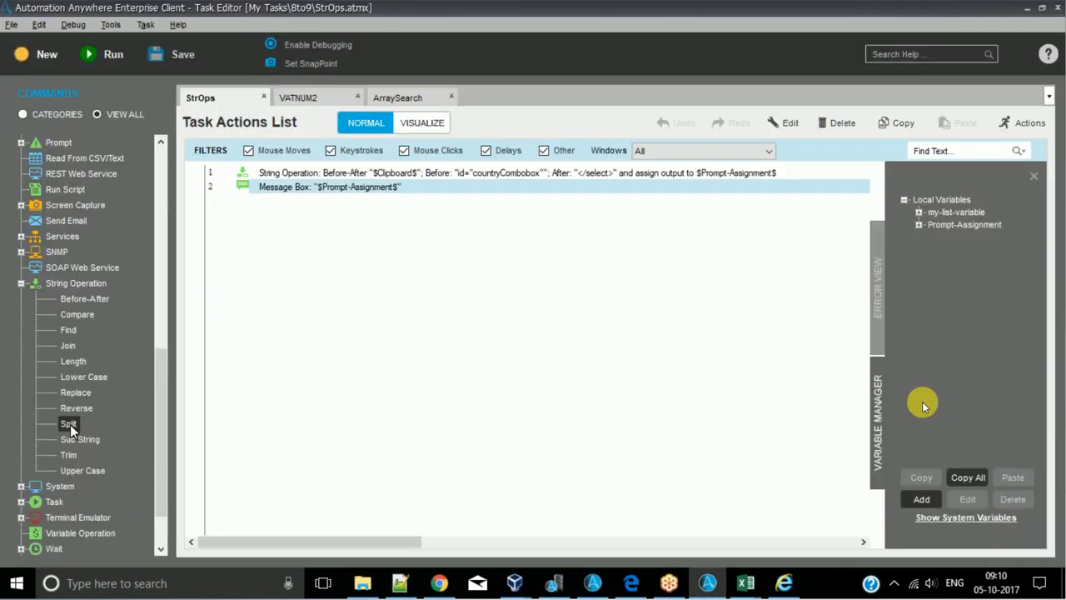
# - Try a Split command with a sample first name, Male and 28 separated by # as Source String and # as Delimiter
pyautogui.moveTo(70, 424); pyautogui.dragTo(231, 411)
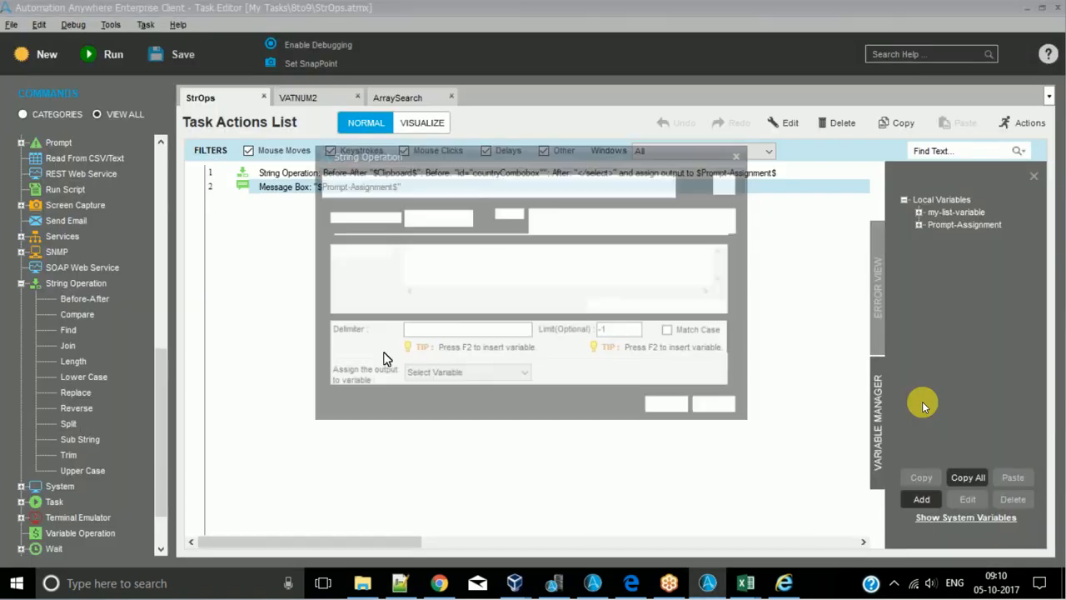
pyautogui.click(431, 264)
pyautogui.write('Asho')
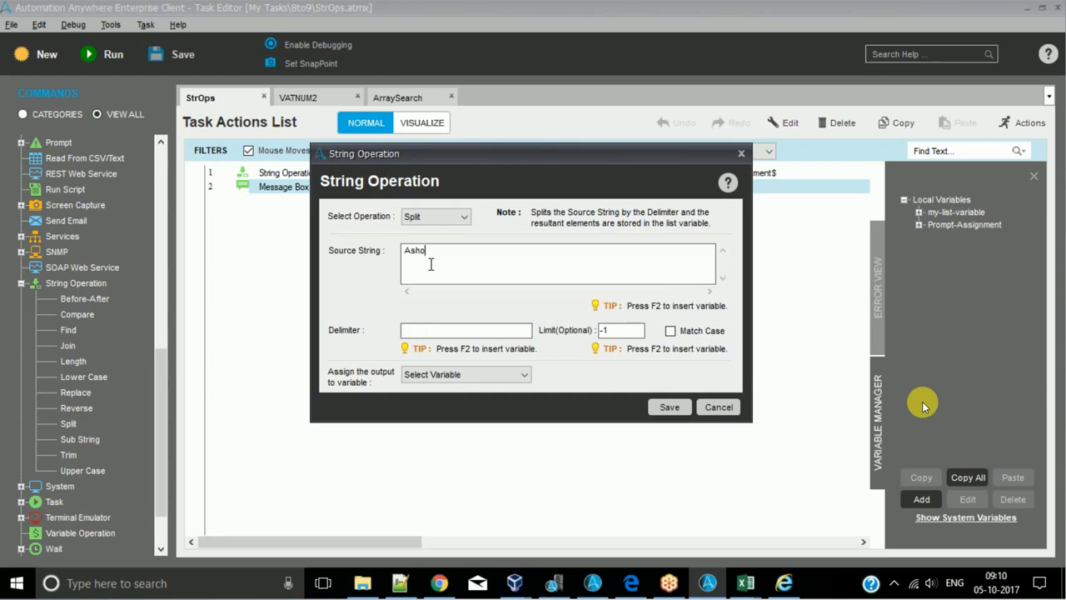
pyautogui.write('k#Male#28')
pyautogui.moveTo(505, 258); pyautogui.dragTo(264, 229)
pyautogui.click(474, 274)
pyautogui.click(433, 331)
pyautogui.write('#')
# - Examine the name, gender and age parts of the Split source string and close the command without saving
pyautogui.moveTo(429, 251); pyautogui.dragTo(356, 261)
pyautogui.click(425, 261)
pyautogui.click(442, 251)
pyautogui.click(459, 251)
pyautogui.click(406, 251)
pyautogui.click(441, 251)
pyautogui.click(462, 251)
pyautogui.click(741, 155)
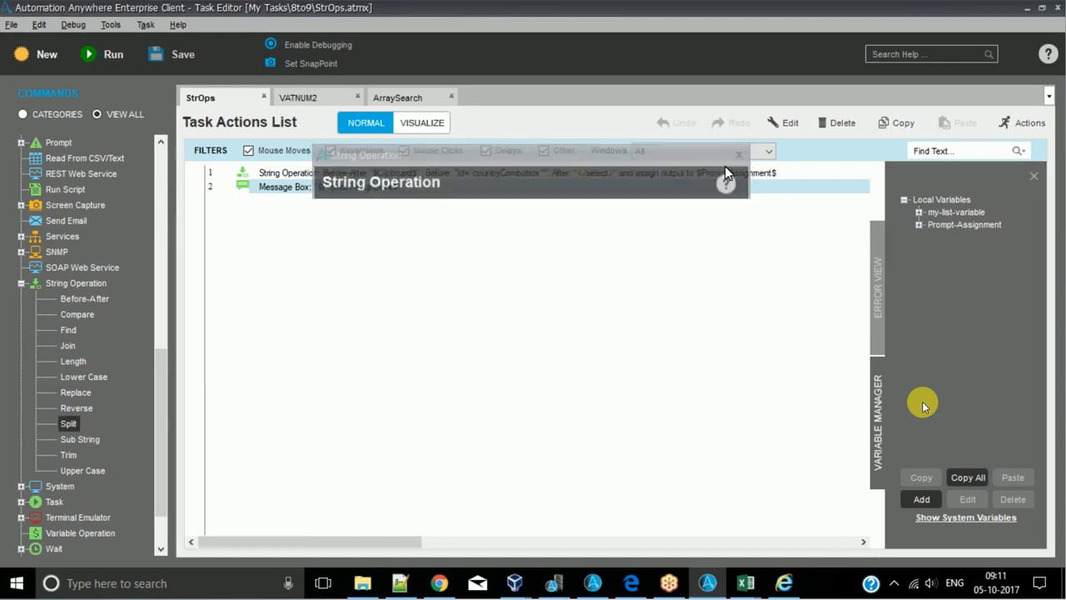
# - Open the String Operation Sub String command and examine its Start From and Length fields
pyautogui.doubleClick(79, 440)
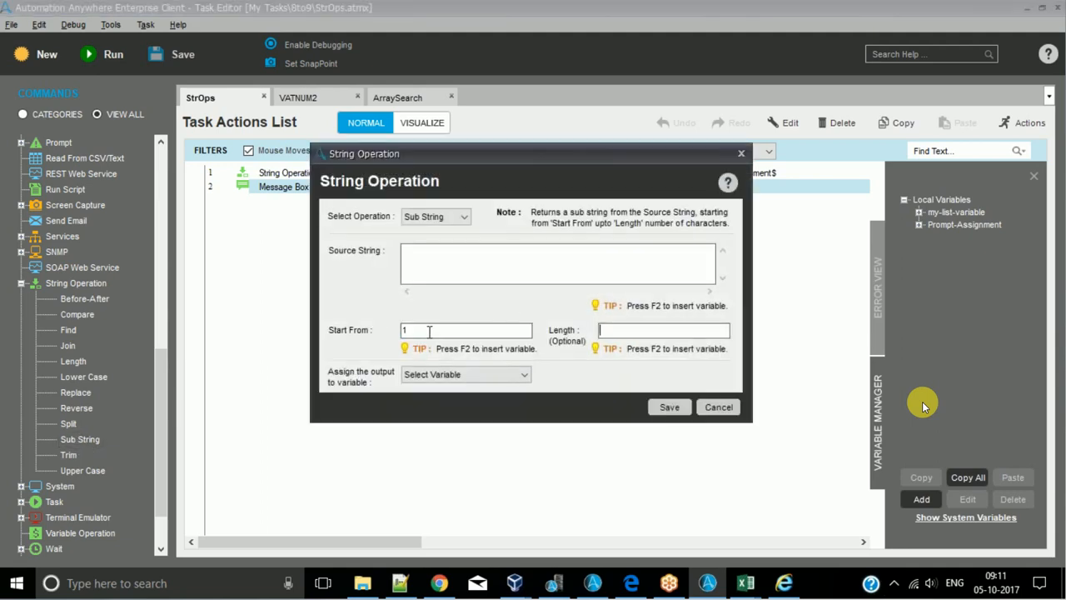
pyautogui.click(653, 330)
pyautogui.click(645, 330)
# - Switch to 123.txt in Notepad++ and number the sample name's letters by entering 12345 on the blank line above it
pyautogui.click(400, 583)
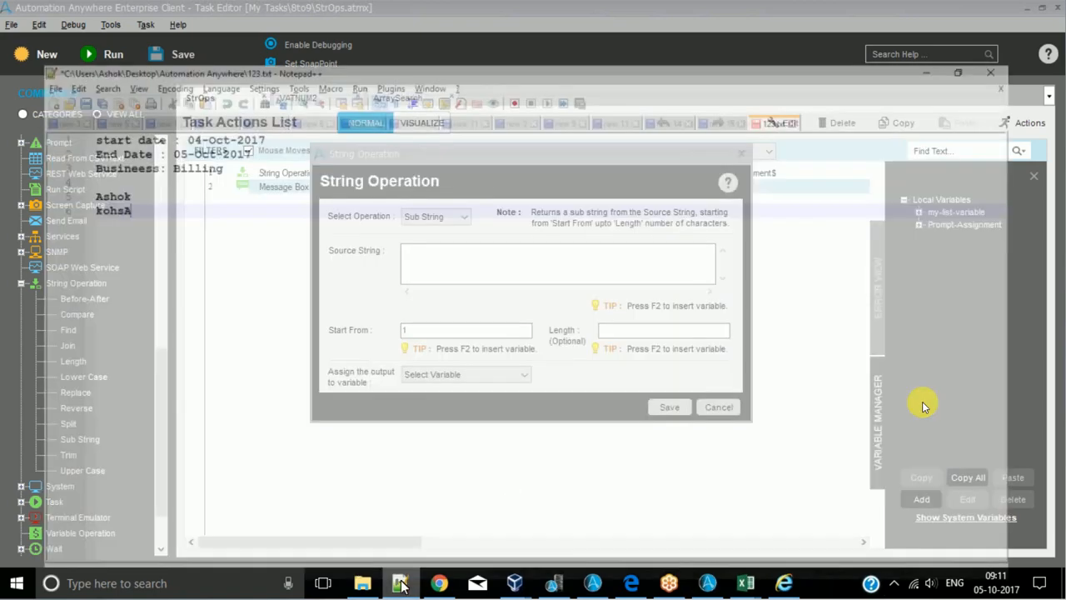
pyautogui.press('Up')
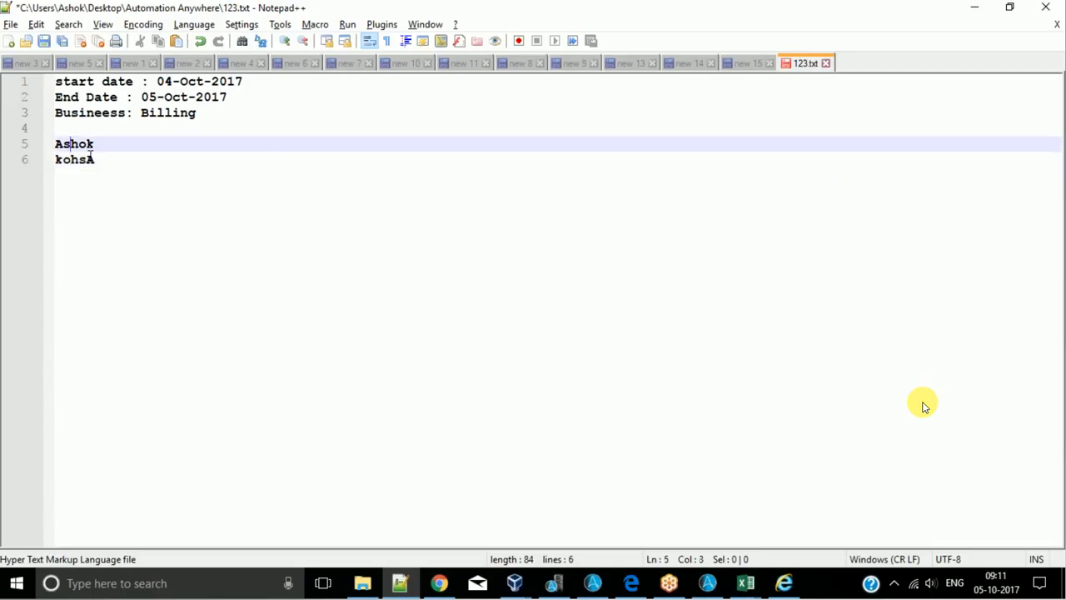
pyautogui.press('Up')
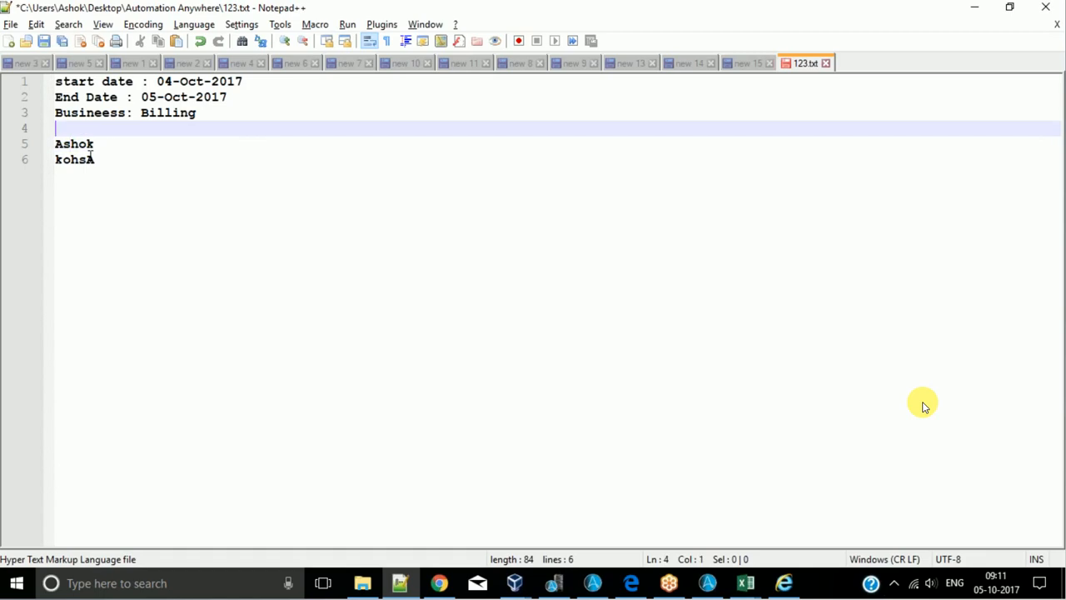
pyautogui.write('12345')
pyautogui.press('Down')
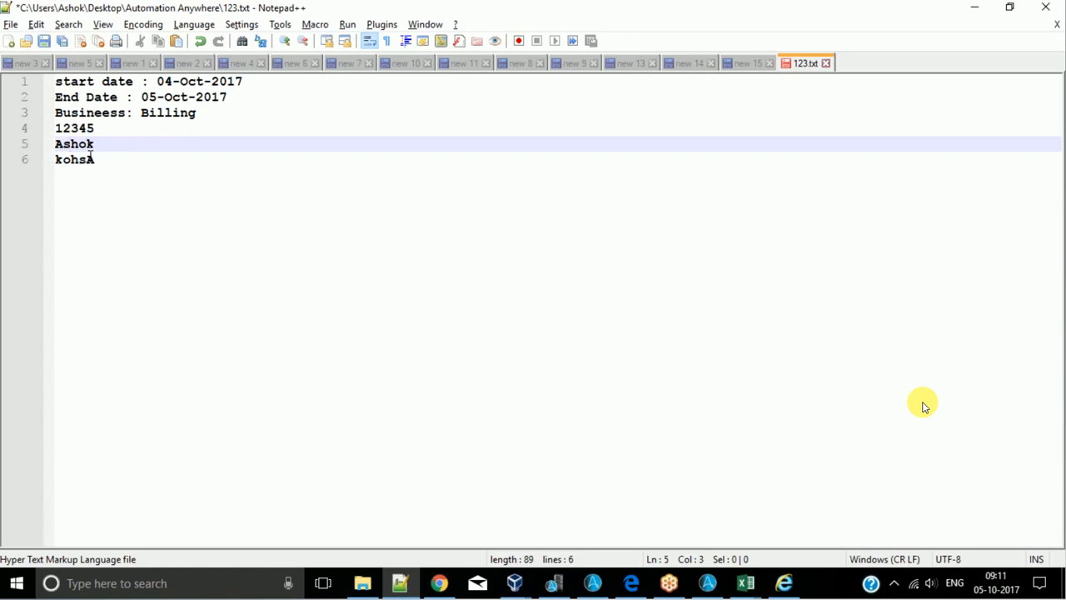
pyautogui.press('Right')
pyautogui.press('Right')
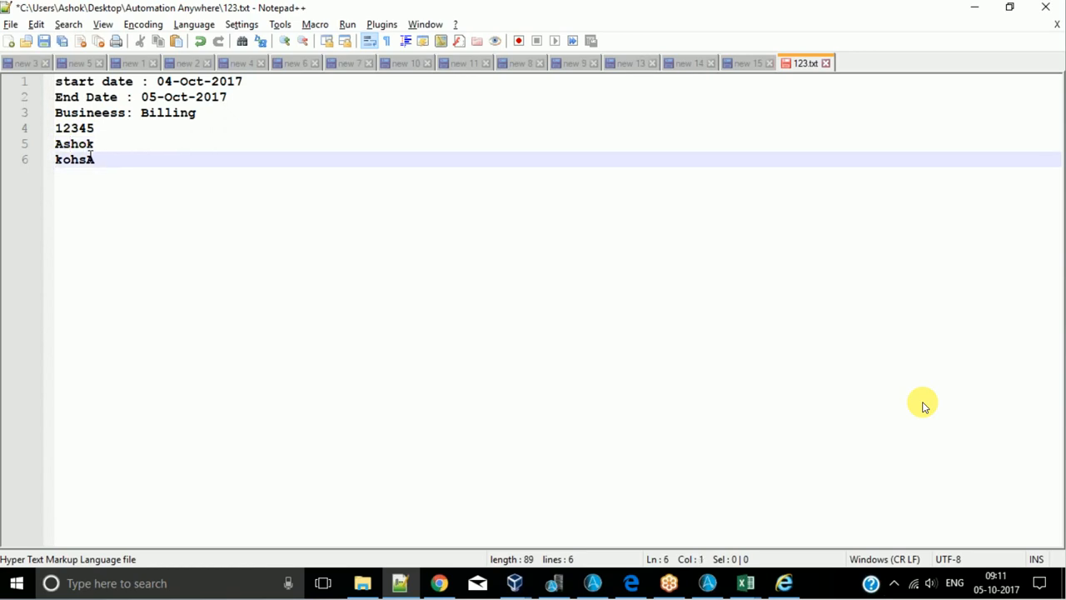
pyautogui.press('Left')
# - Return to the Sub String command and try Start From 3 with Length 3, checking them against the numbered name
pyautogui.hotkey('alt', 'Tab')
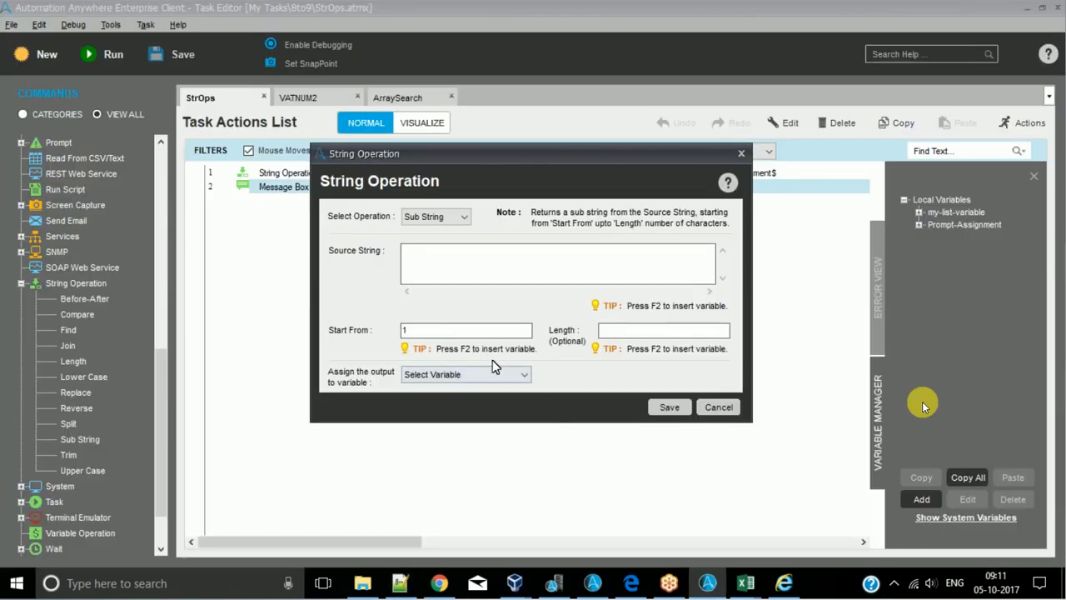
pyautogui.press('BackSpace')
pyautogui.write('3')
pyautogui.hotkey('alt', 'Tab')
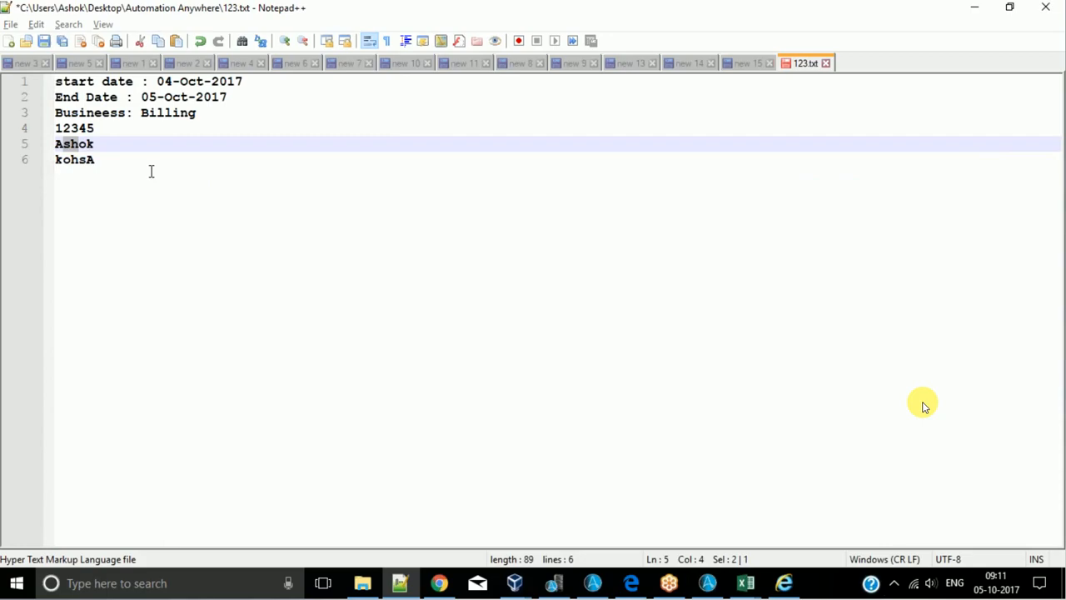
pyautogui.hotkey('alt', 'Tab')
# - Return to the Sub String command and clear its optional Length value
pyautogui.hotkey('alt', 'Tab')
# - Add the sample name's last three letters after it on line 5 of 123.txt as the expected substring
pyautogui.click(127, 152)
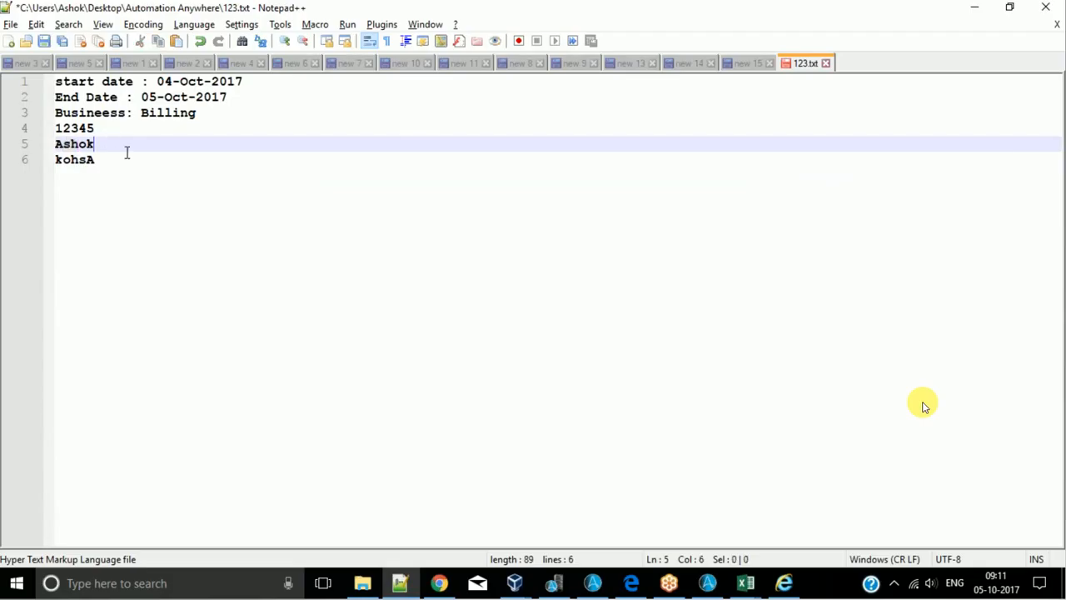
pyautogui.write('hok')
pyautogui.hotkey('alt', 'Tab')
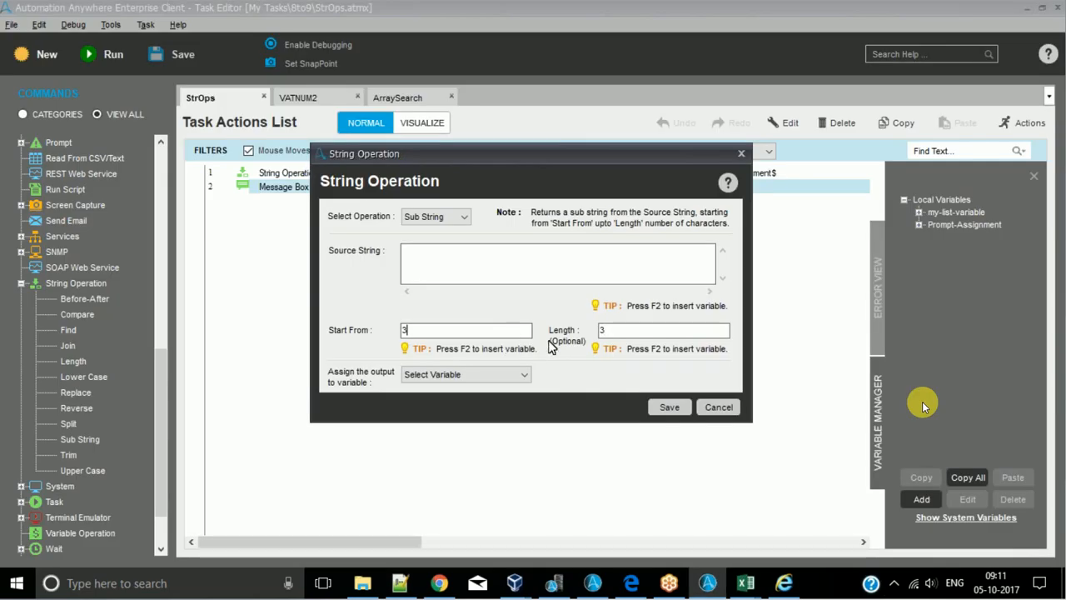
pyautogui.click(646, 333)
pyautogui.press('BackSpace')
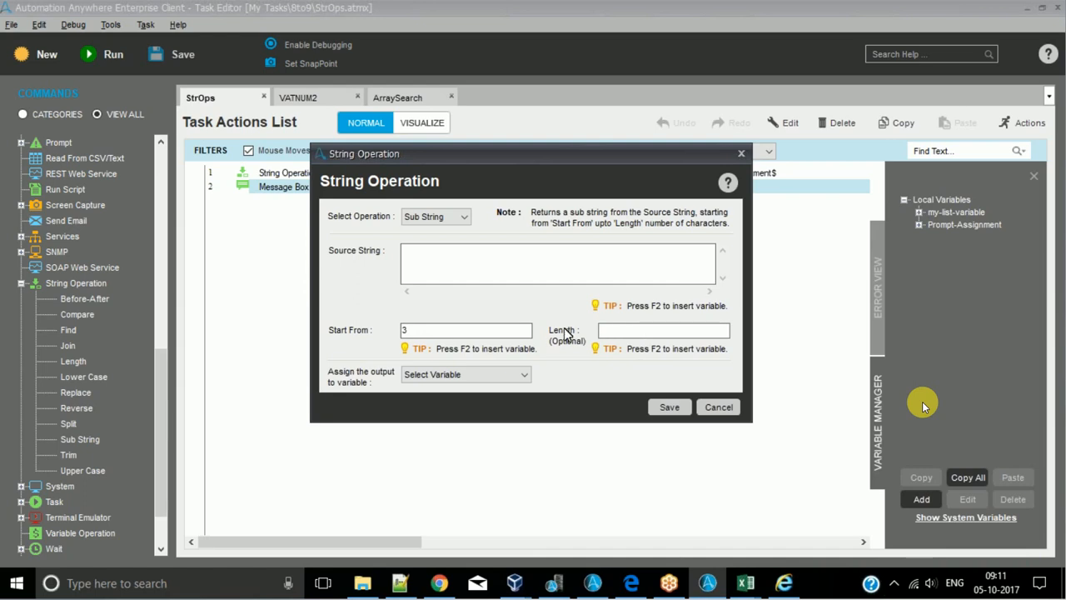
pyautogui.click(438, 330)
# - Append the filler text sdfgdfs ghs ghdfghdfghdfh to line 5 of 123.txt and select the line's remainder starting within the first filler word
pyautogui.hotkey('alt', 'Tab')
pyautogui.write('s')
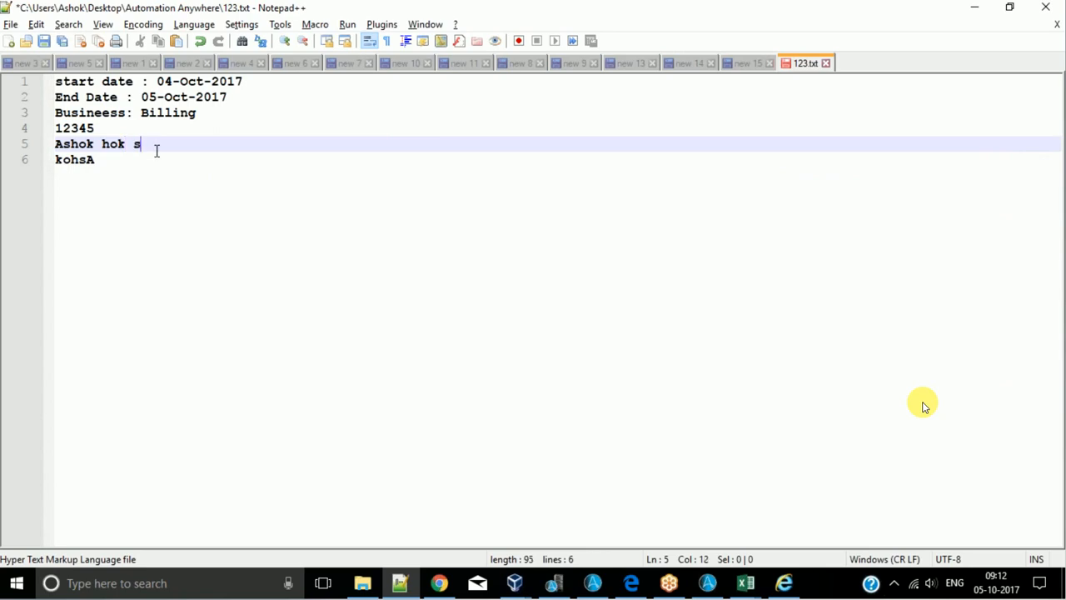
pyautogui.write('dfgdfs ghs ghdfghdfghdfh')
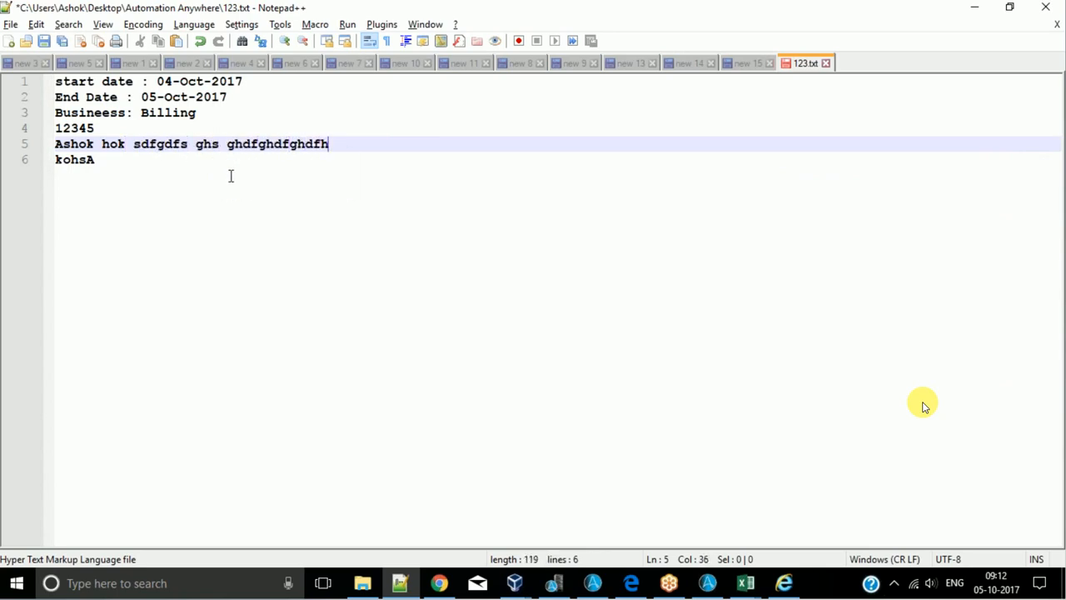
pyautogui.click(166, 143)
pyautogui.moveTo(166, 145); pyautogui.dragTo(343, 147)
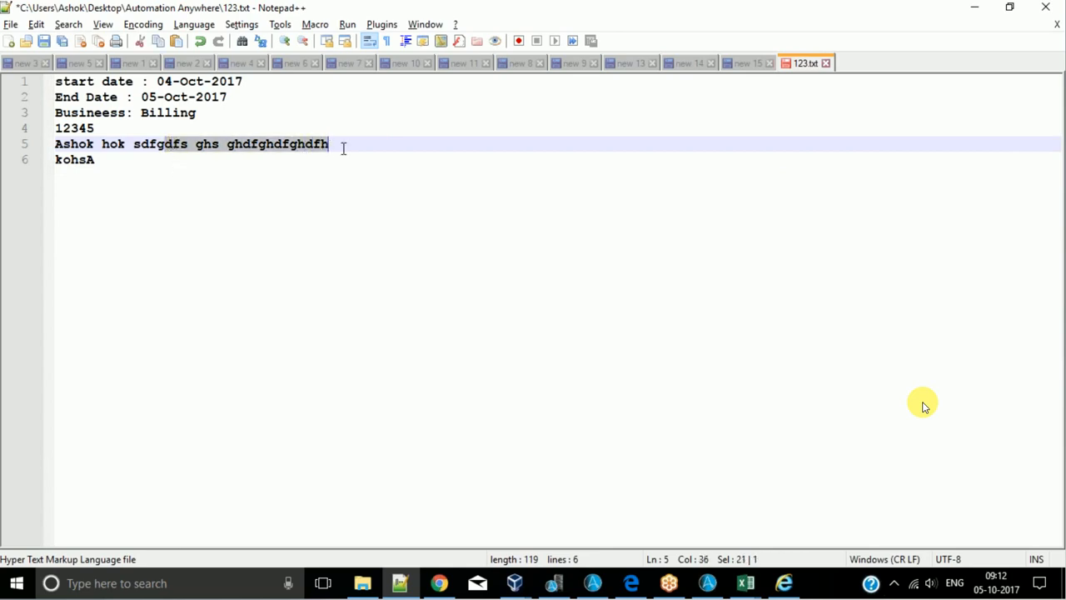
# - Compare the Sub String command's empty Length field with the selected text in 123.txt and cancel the command
pyautogui.hotkey('alt', 'Tab')
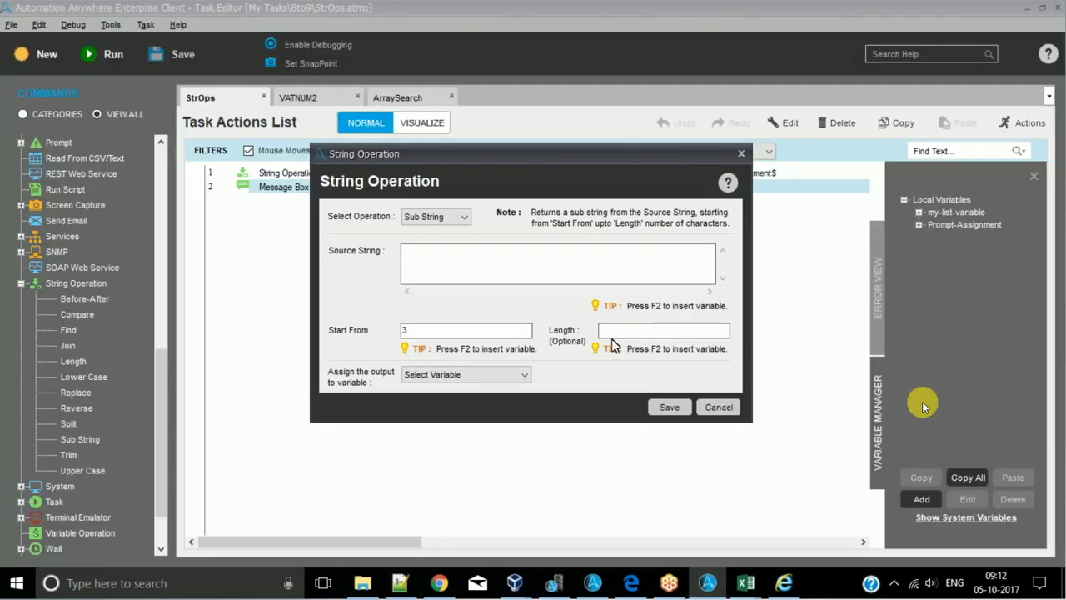
pyautogui.click(613, 332)
pyautogui.hotkey('alt', 'Tab')
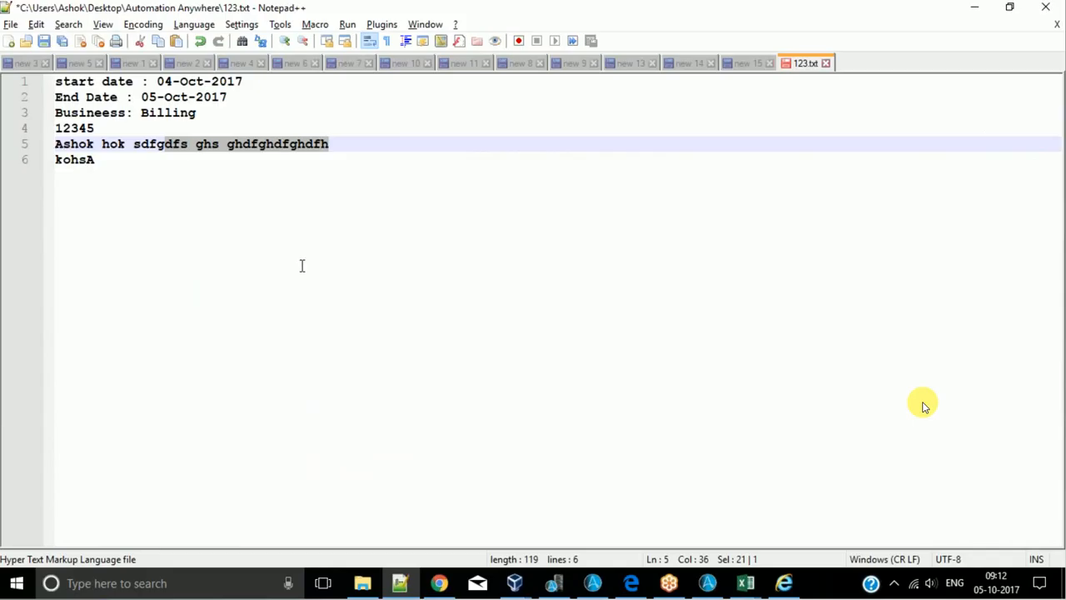
pyautogui.hotkey('alt', 'Tab')
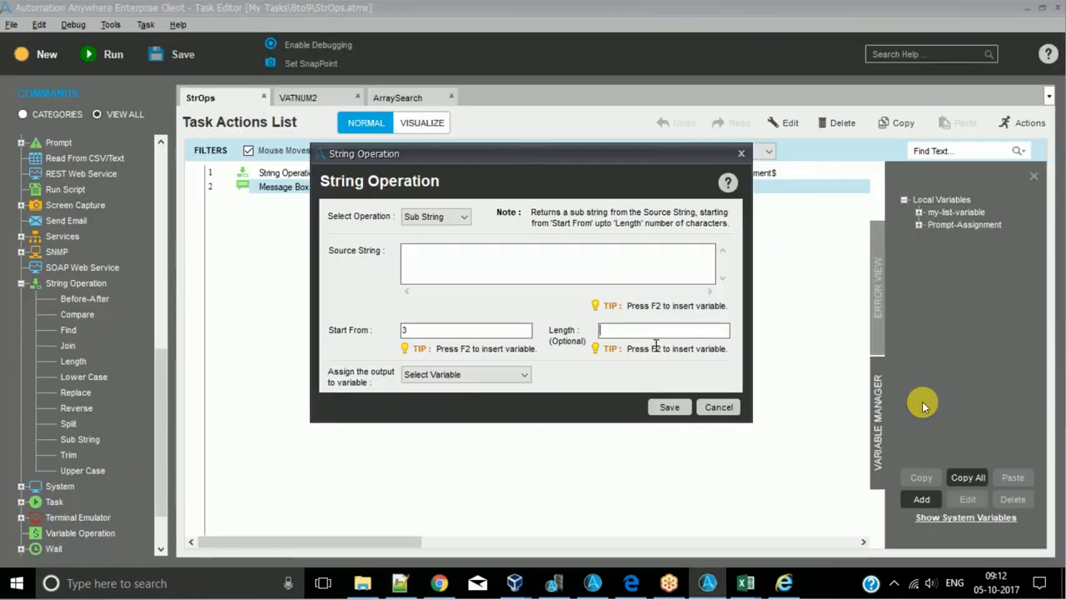
pyautogui.click(642, 333)
pyautogui.click(722, 407)
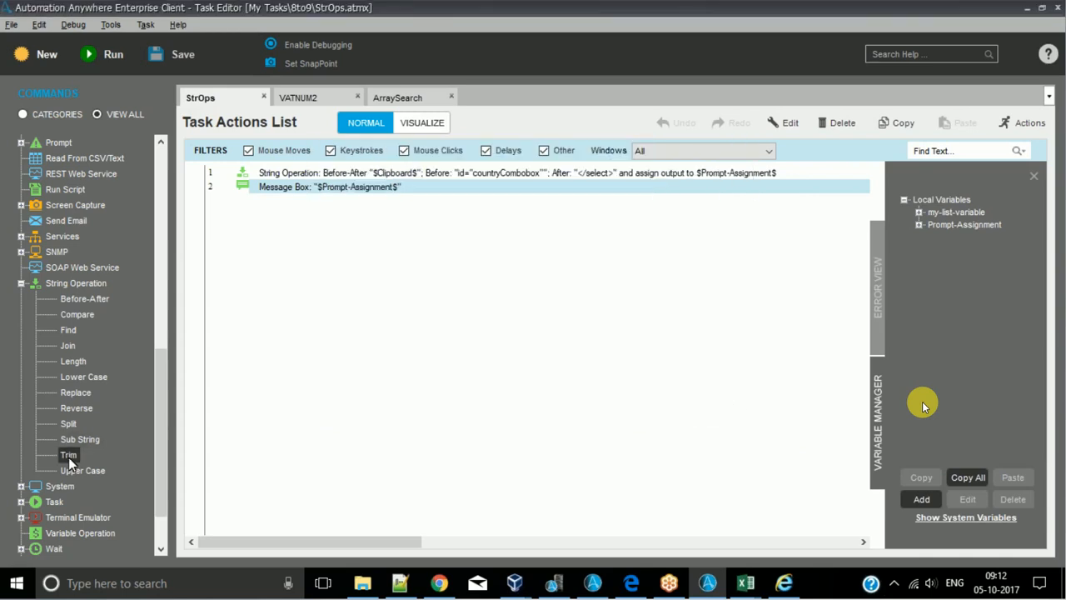
# - Open the String Operation Trim command and examine its Trim From Left and Trim From Right options
pyautogui.doubleClick(69, 456)
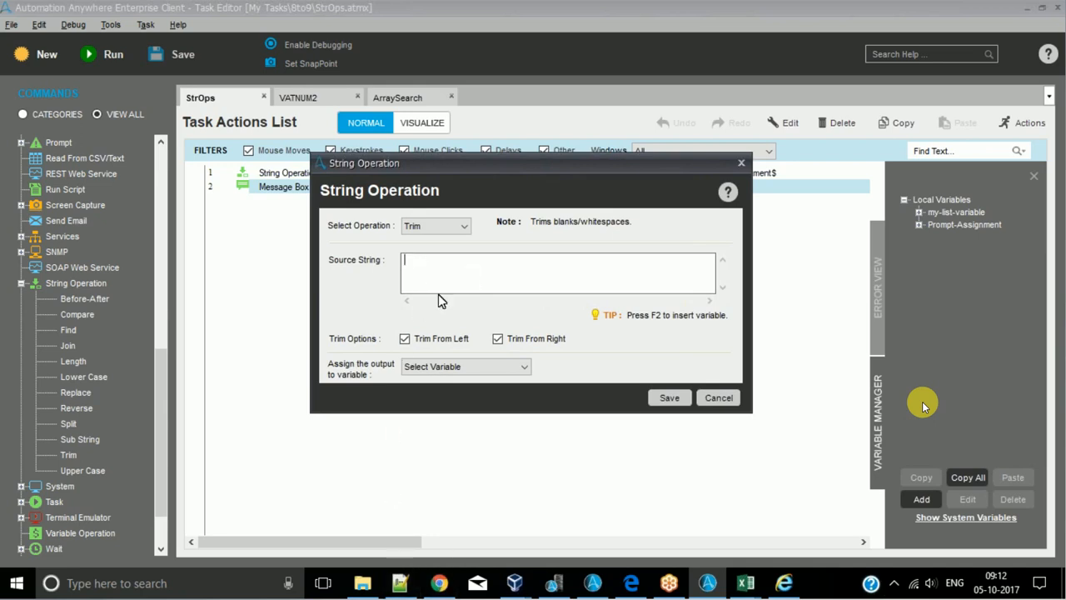
pyautogui.click(498, 339)
pyautogui.click(420, 346)
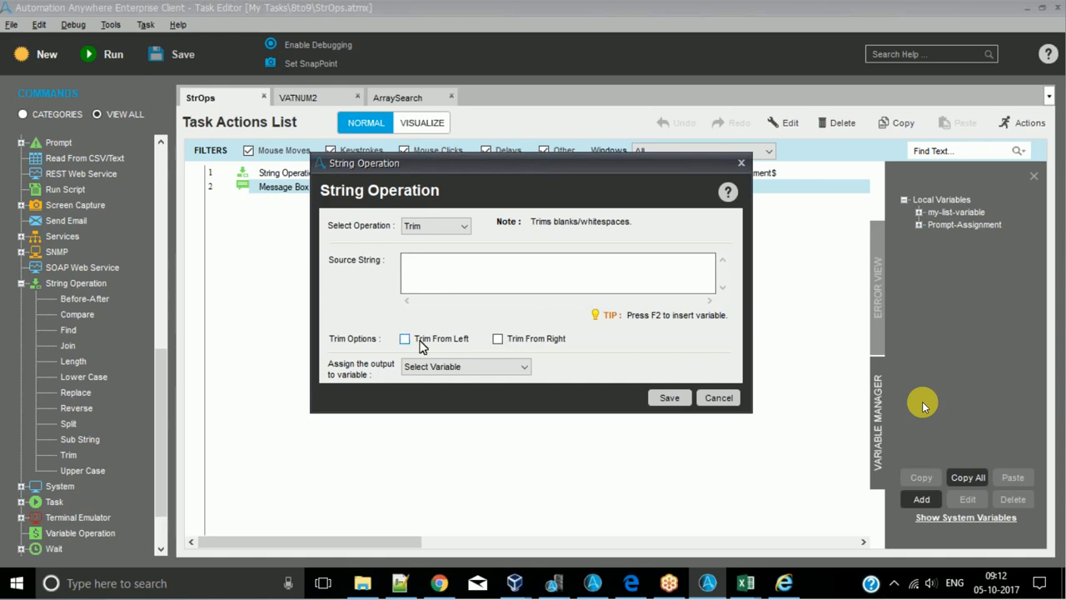
pyautogui.click(498, 341)
pyautogui.click(460, 346)
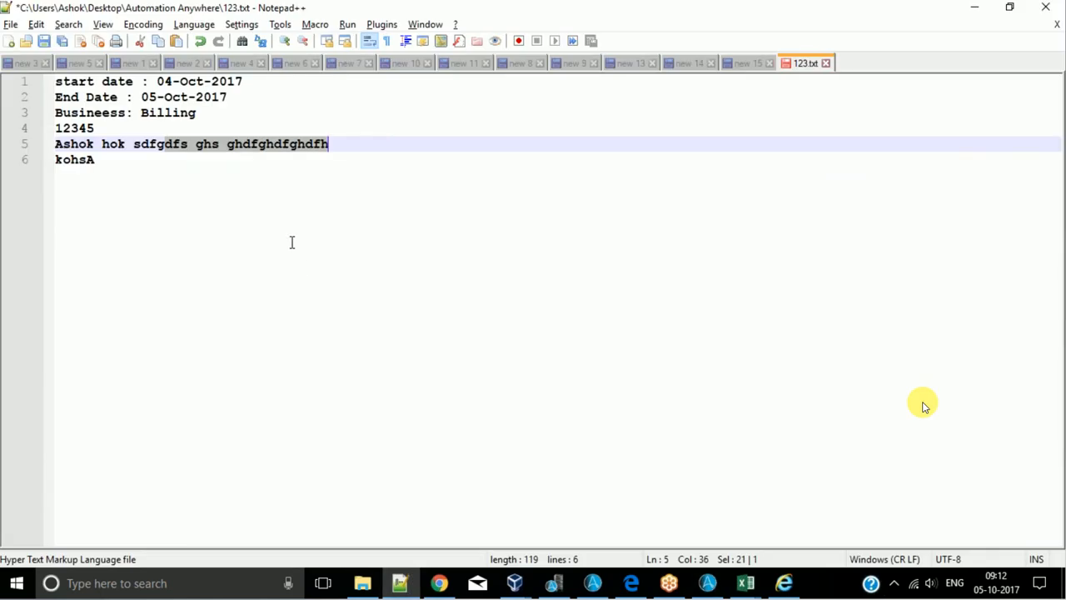
# - Add the sample first name on two new lines at the end of 123.txt, the first one with a trailing space
pyautogui.press('Down')
pyautogui.press('Return')
pyautogui.press('Return')
pyautogui.write('A')
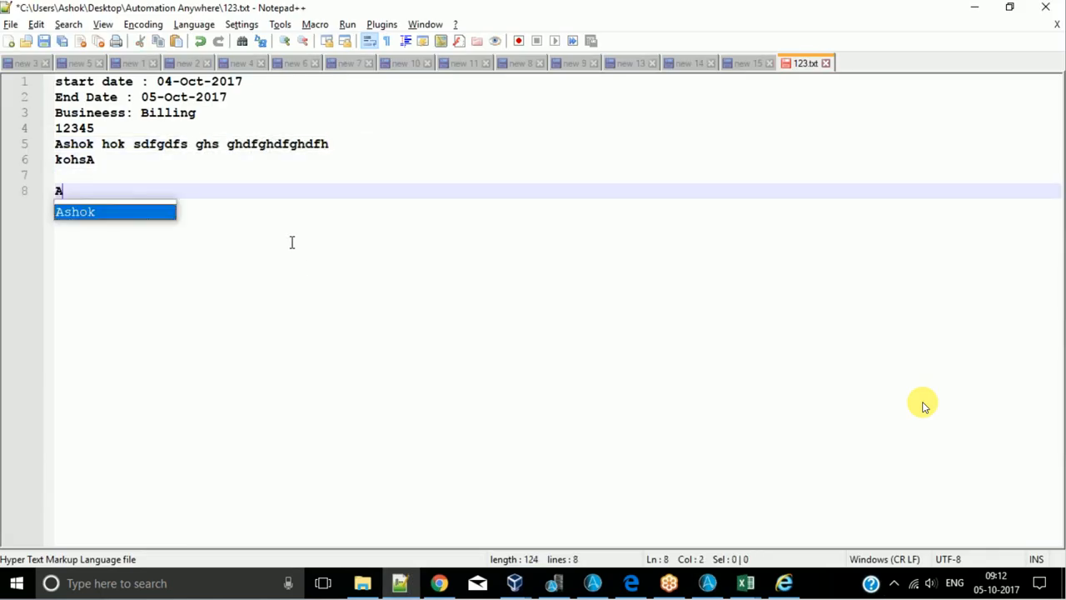
pyautogui.write('shok')
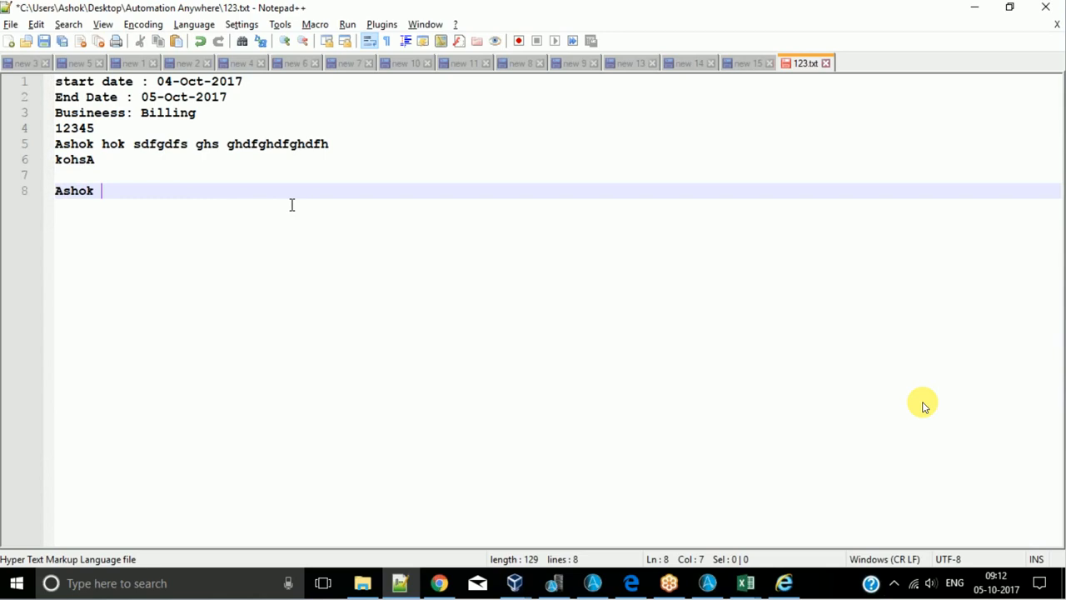
pyautogui.press('Return')
pyautogui.write('A')
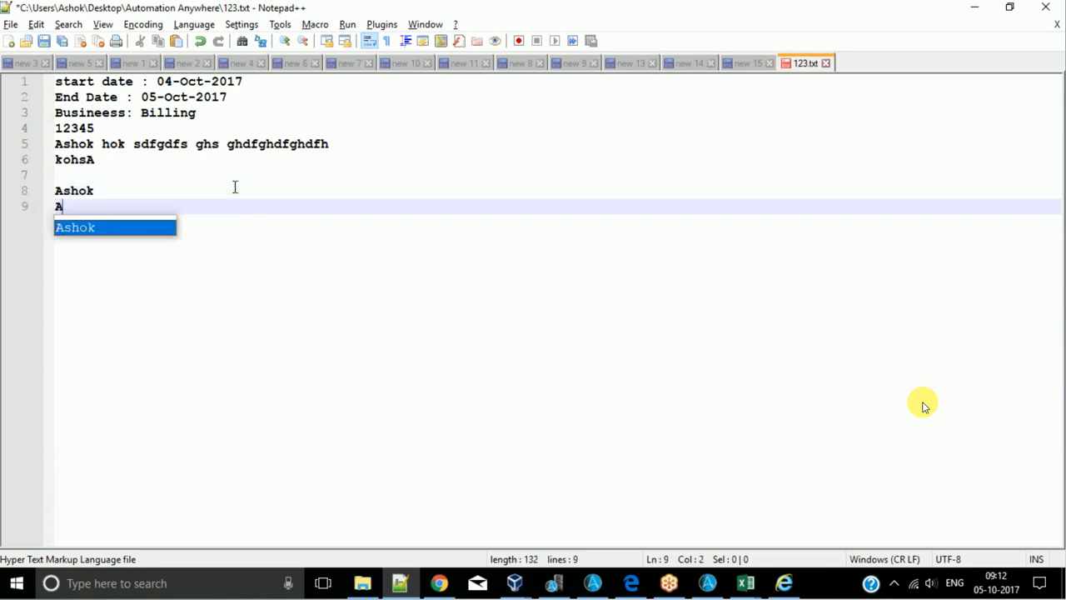
pyautogui.write('shok')
# - Examine the trailing space after the sample name on line 8 of 123.txt and return to the Trim command
pyautogui.click(174, 193)
pyautogui.click(165, 202)
pyautogui.click(165, 189)
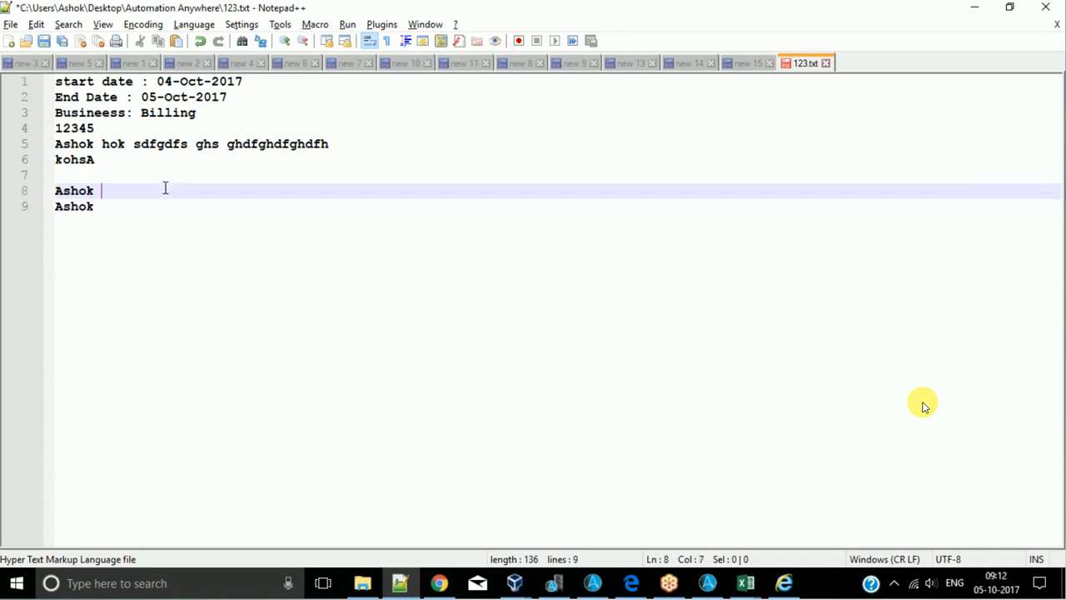
pyautogui.moveTo(102, 192); pyautogui.dragTo(95, 192)
pyautogui.click(107, 193)
pyautogui.hotkey('shift', 'Home')
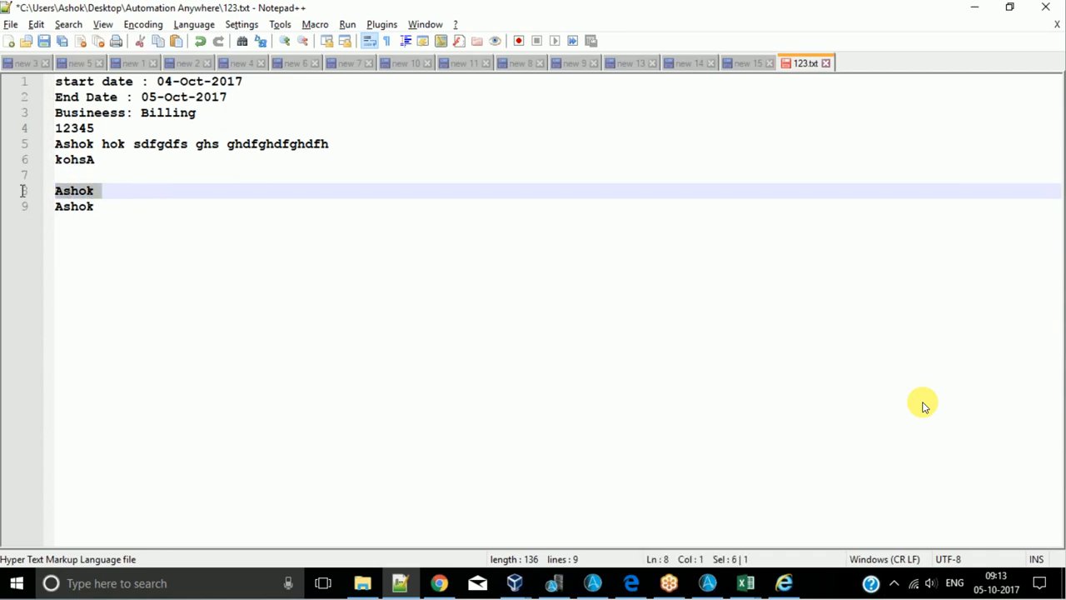
pyautogui.click(965, 14)
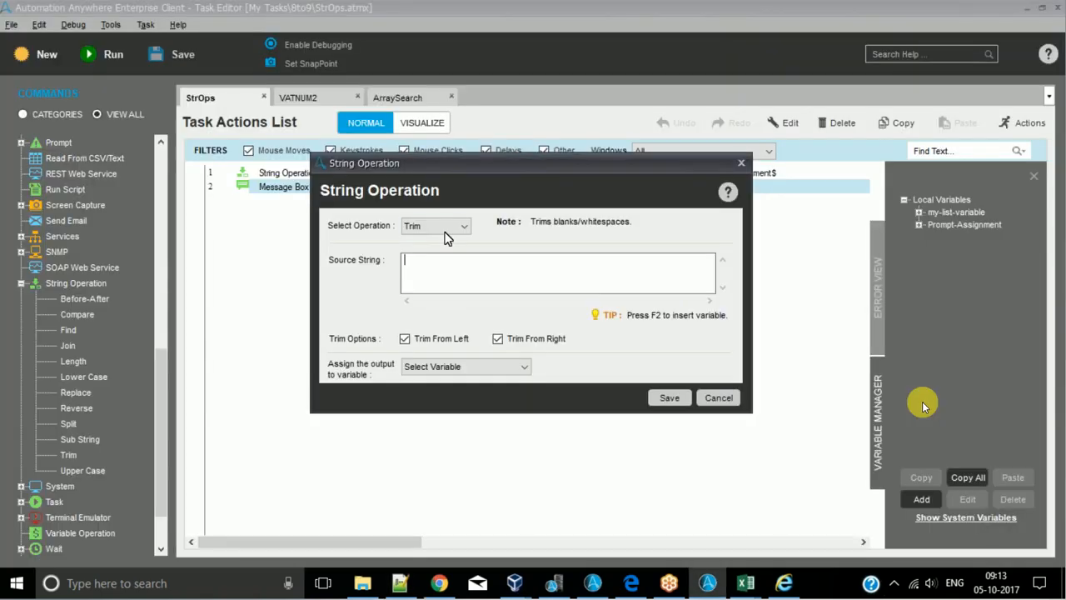
# - Switch to 123.txt in Notepad++ and insert "fasdf" before the sample name on line 8, with two spaces between them
pyautogui.click(409, 583)
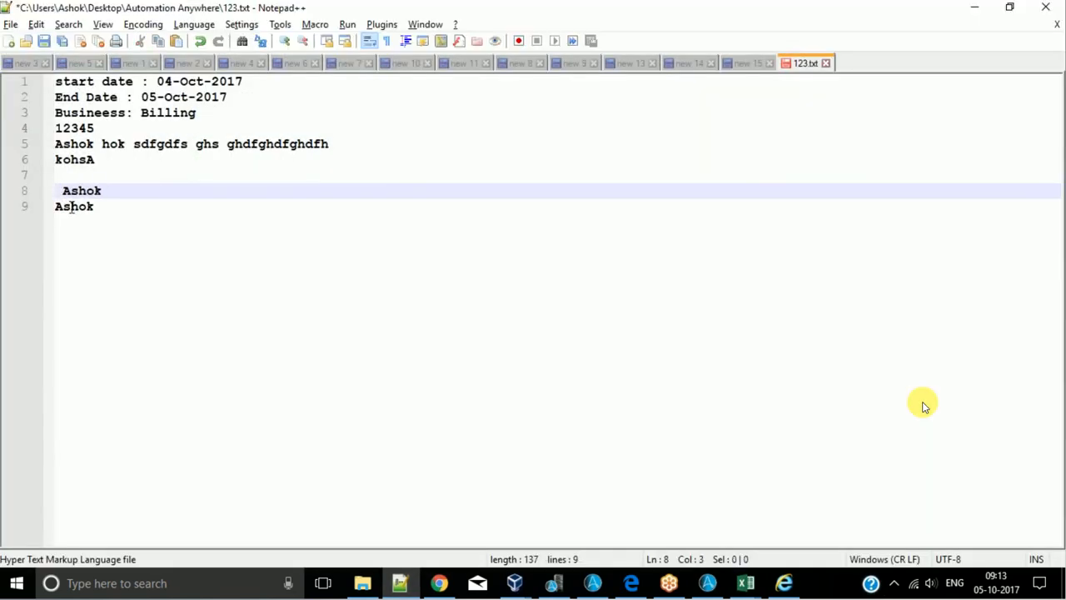
pyautogui.press('Left')
pyautogui.press('Left')
pyautogui.press('Left')
pyautogui.press('Left')
pyautogui.press('Left')
pyautogui.press('Up')
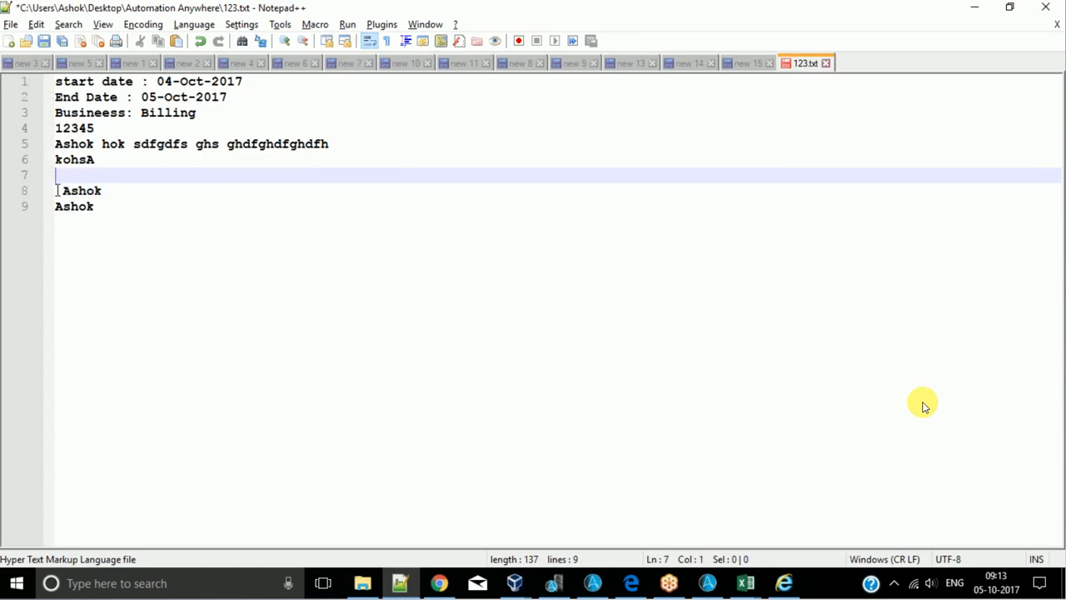
pyautogui.click(57, 191)
pyautogui.write('fasdf')
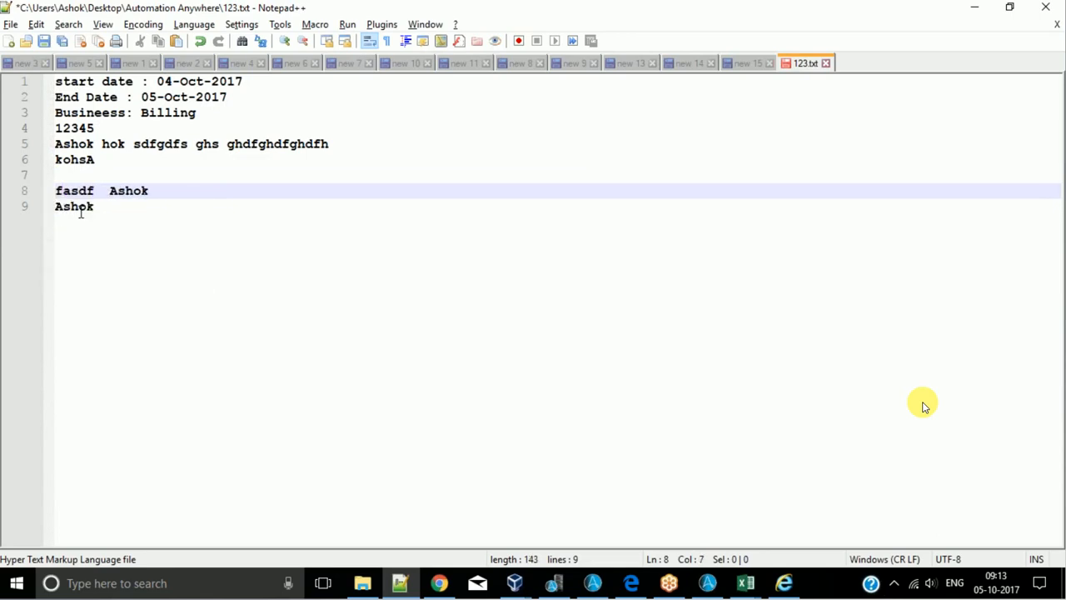
# - Duplicate the line 8 sample text onto a new line 9 and reduce its double space to a single space
pyautogui.click(160, 189)
pyautogui.moveTo(160, 190); pyautogui.dragTo(53, 189)
pyautogui.hotkey('ctrl', 'c')
pyautogui.click(183, 195)
pyautogui.press('Return')
pyautogui.press('Return')
pyautogui.press('Up')
pyautogui.hotkey('ctrl', 'v')
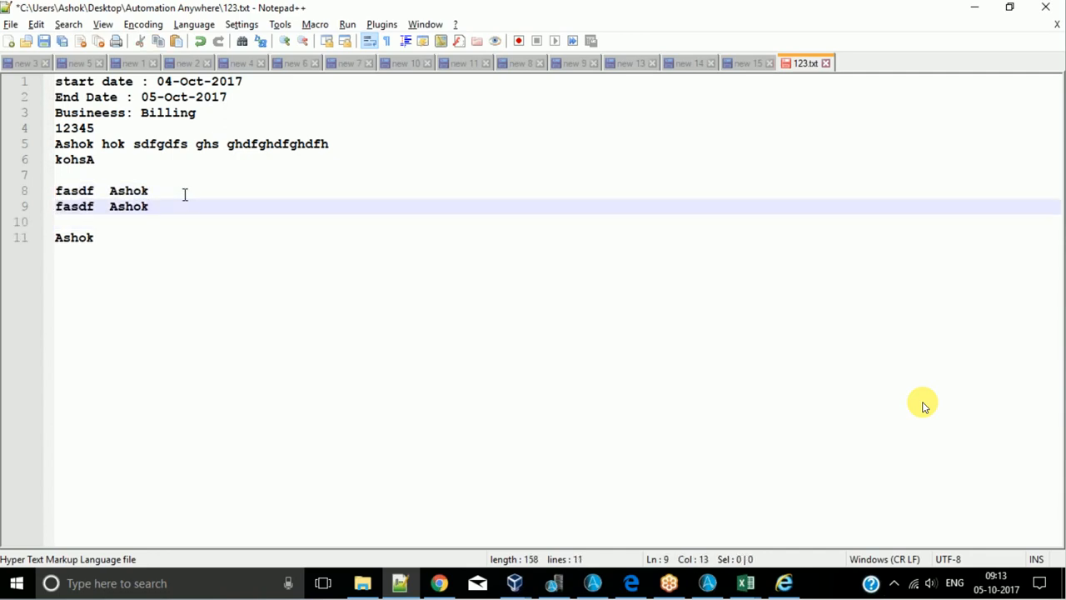
pyautogui.click(103, 207)
pyautogui.press('BackSpace')
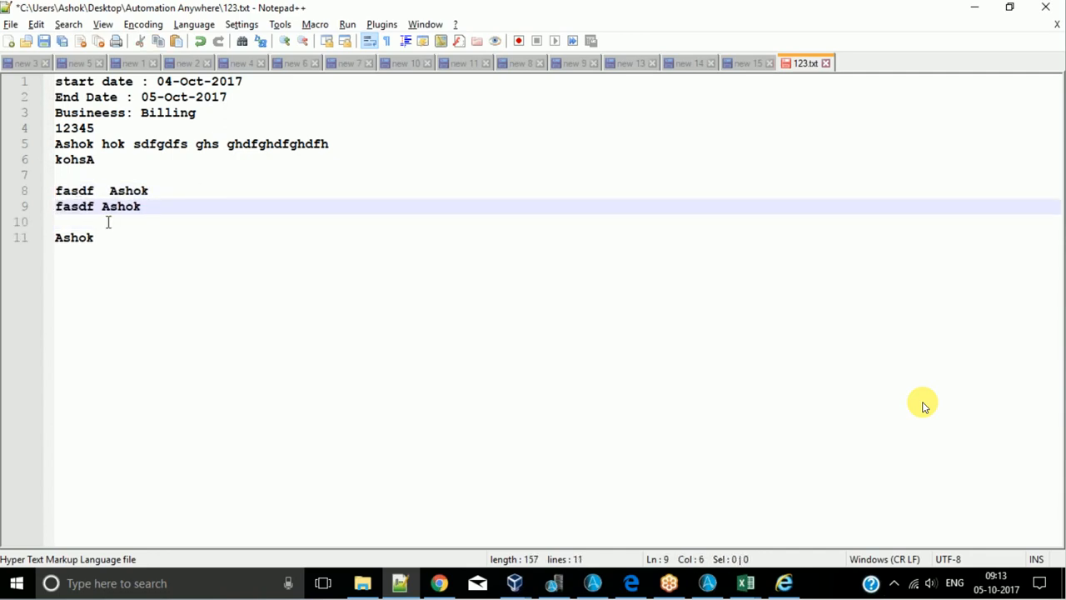
# - Append the note "-->Trim" after the sample text on line 8
pyautogui.click(165, 191)
pyautogui.hotkey('shift', 'Home')
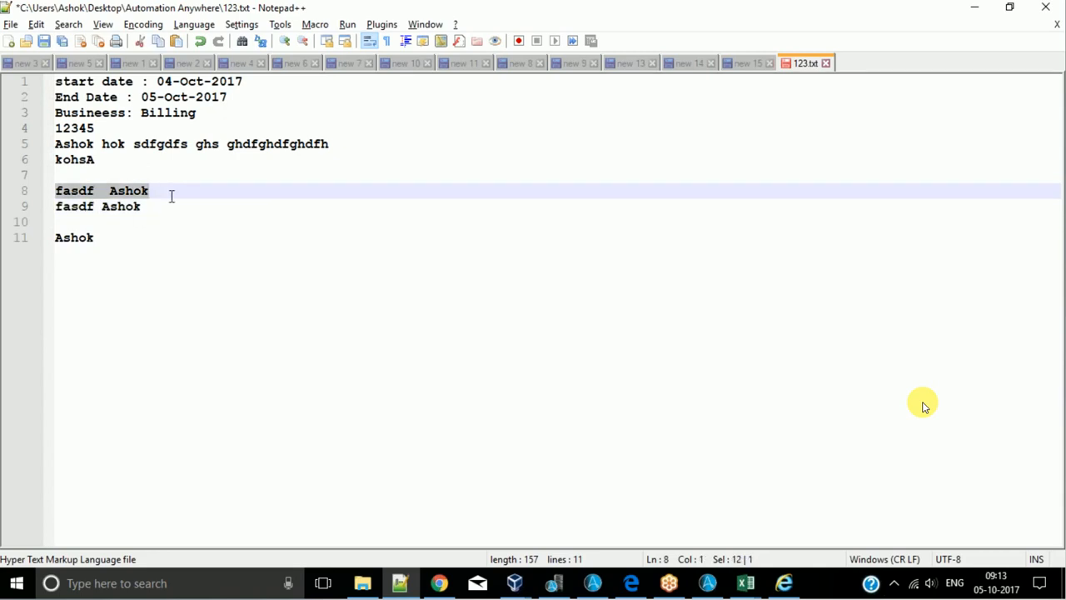
pyautogui.click(171, 193)
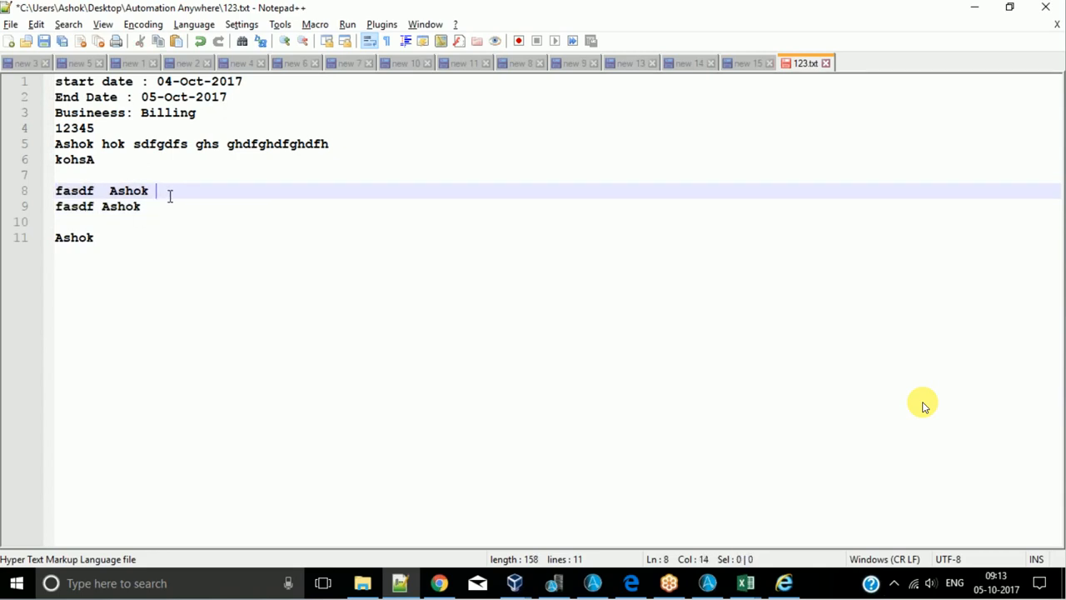
pyautogui.write('-->Trim')
pyautogui.click(238, 201)
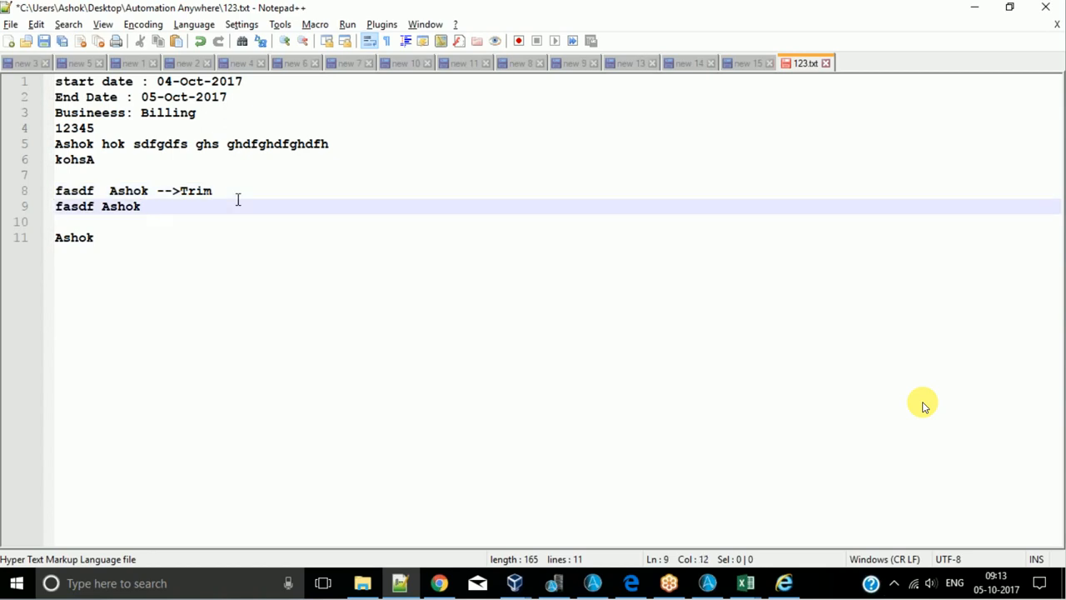
# - Compare the single-spaced text on line 9 with the double space and Trim note on line 8
pyautogui.moveTo(140, 206); pyautogui.dragTo(49, 208)
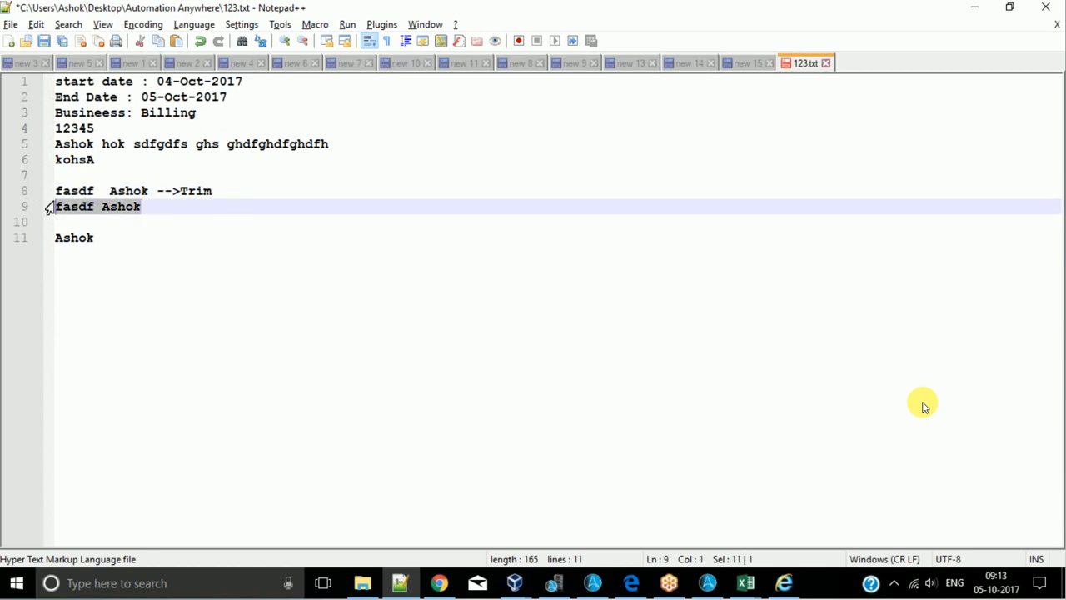
pyautogui.click(178, 208)
pyautogui.moveTo(94, 190); pyautogui.dragTo(108, 190)
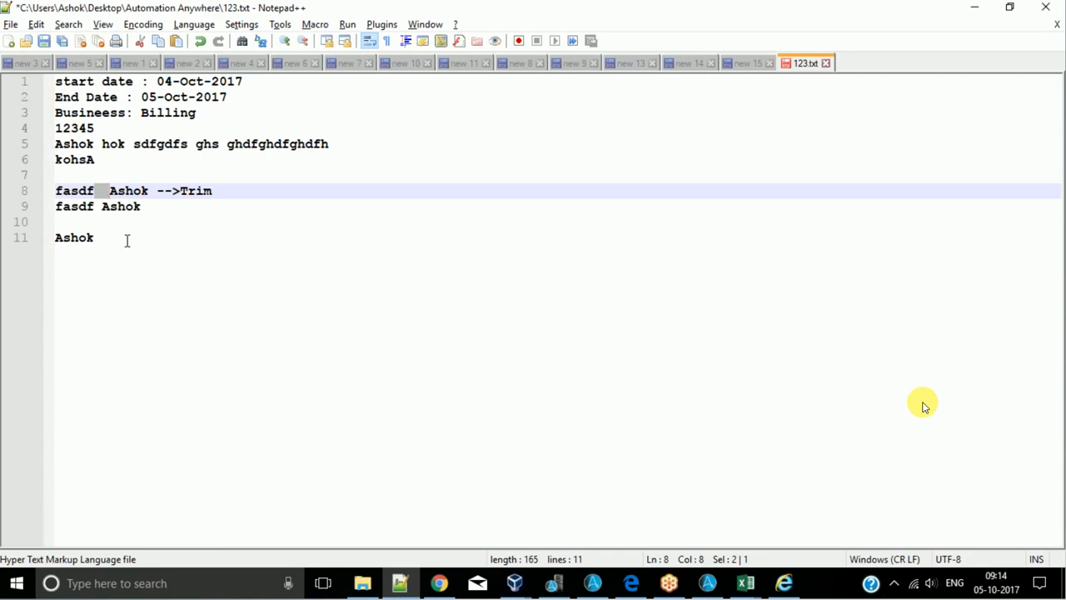
pyautogui.doubleClick(199, 190)
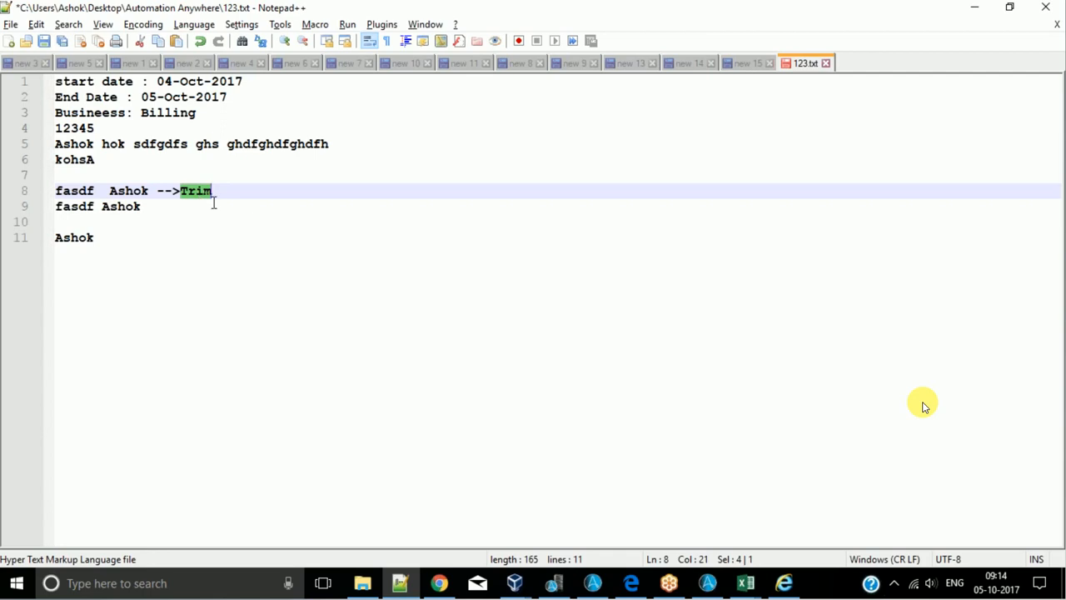
pyautogui.moveTo(106, 190); pyautogui.dragTo(111, 192)
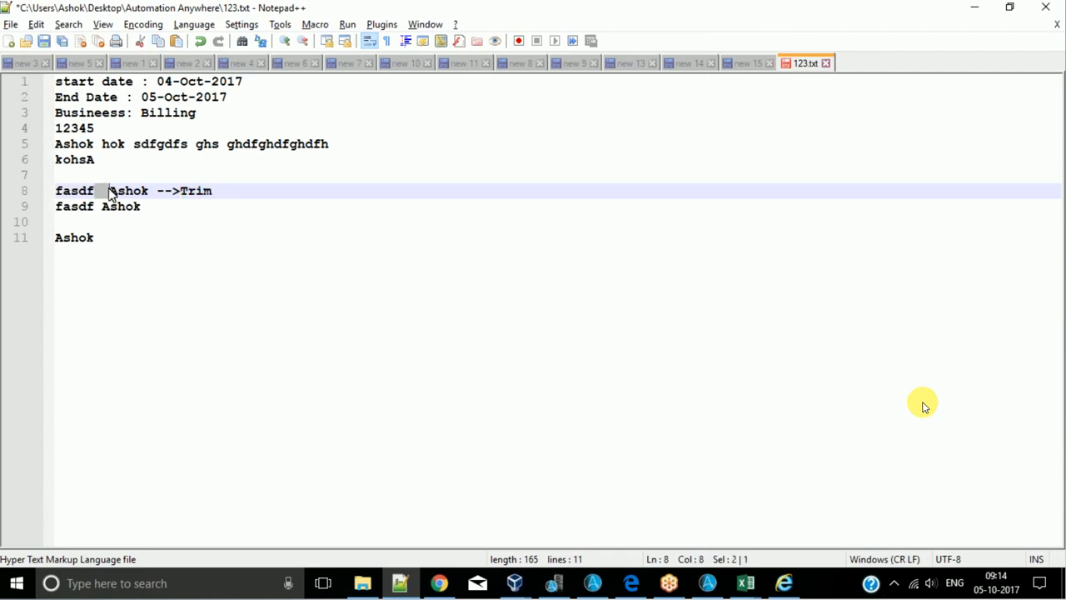
pyautogui.click(187, 191)
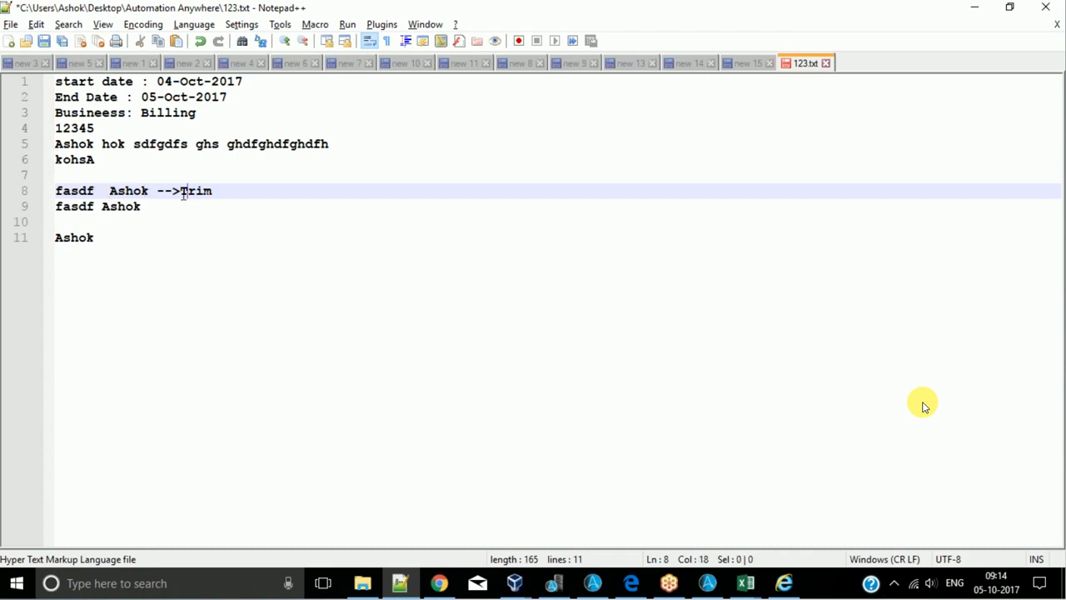
# - Add a leading space and an extra trailing space to the line 8 sample text, and remove both again
pyautogui.click(151, 191)
pyautogui.click(55, 191)
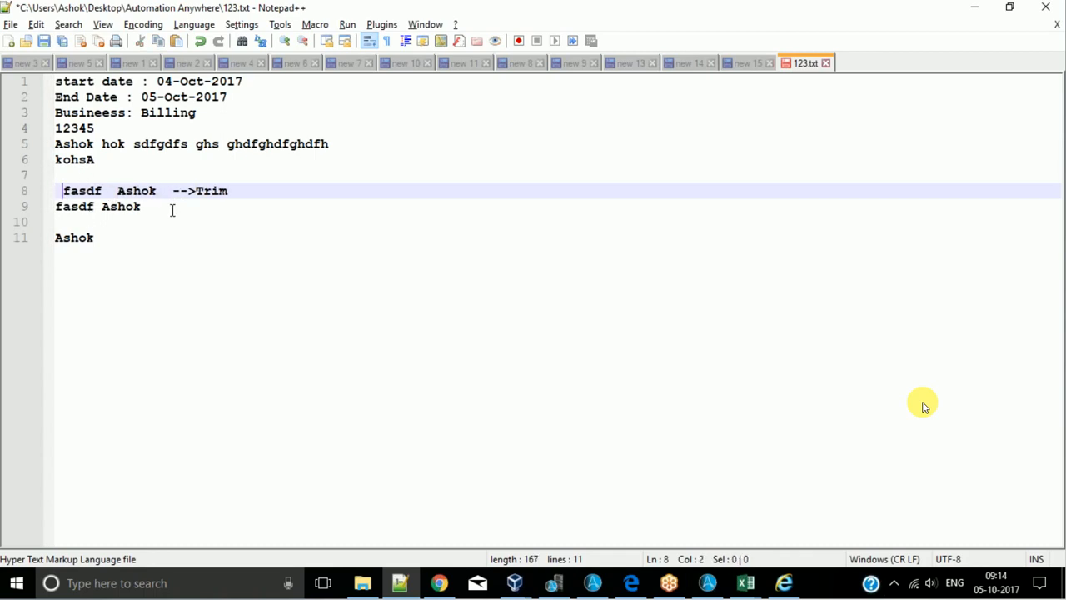
pyautogui.press('BackSpace')
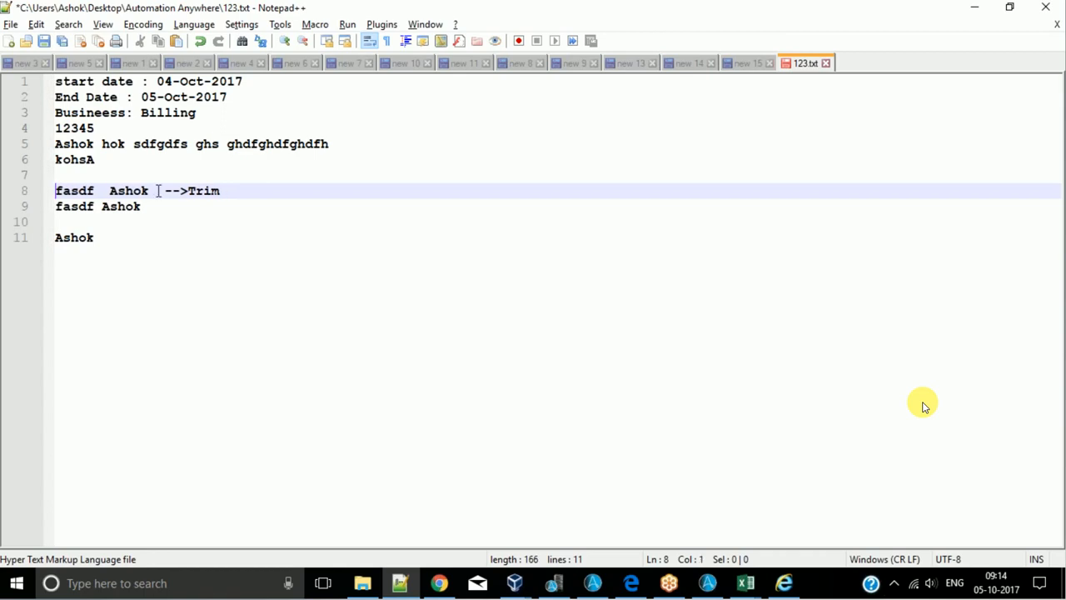
pyautogui.click(158, 191)
pyautogui.press('BackSpace')
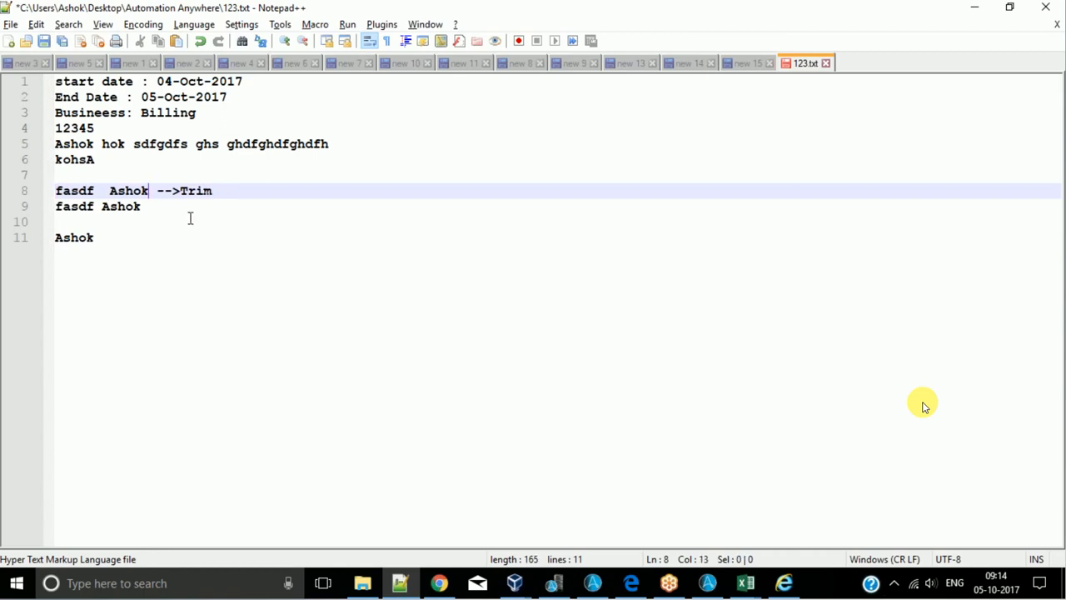
# - Examine the double space between the two words of the sample text on line 8
pyautogui.hotkey('ctrl', 'Left')
pyautogui.press('Left')
pyautogui.press('Left')
pyautogui.hotkey('shift', 'Right')
pyautogui.hotkey('shift', 'Right')
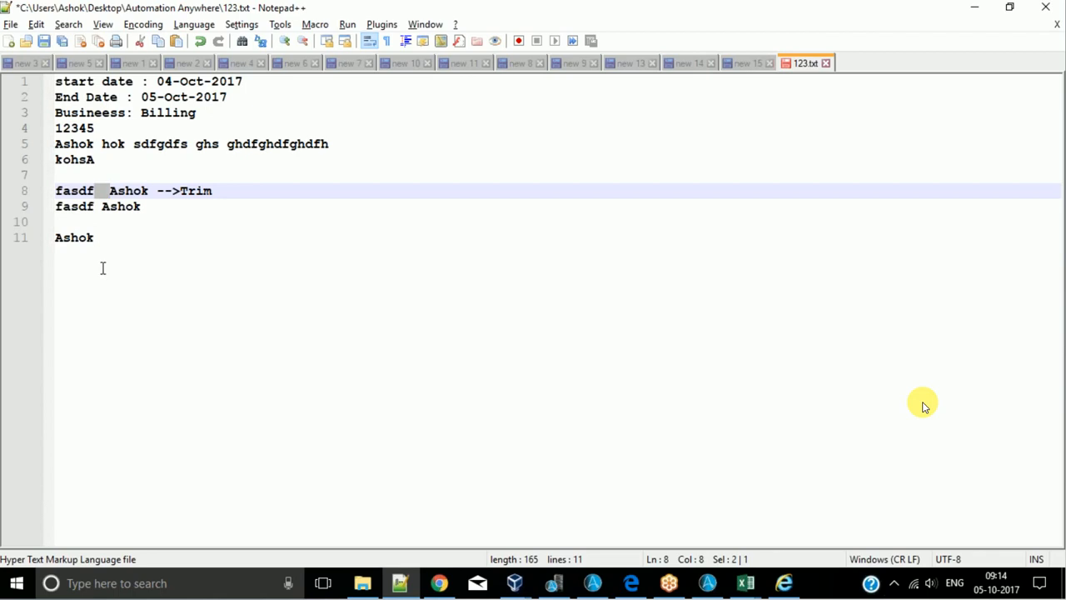
pyautogui.click(218, 208)
pyautogui.doubleClick(105, 190)
pyautogui.click(224, 197)
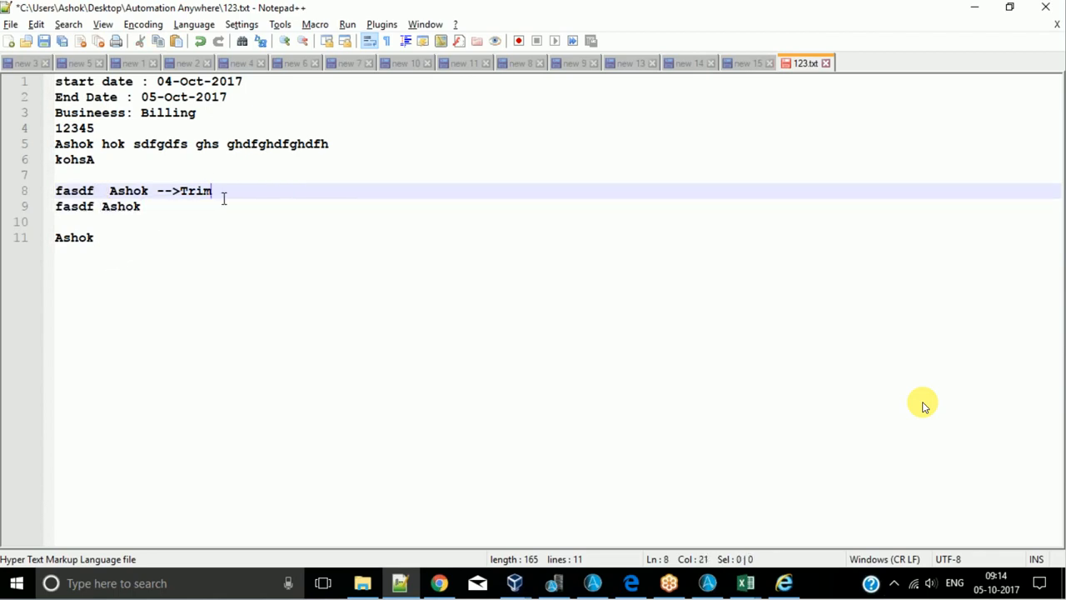
# - Replace the sample name on line 11 with a copy of the double-spaced sample text from line 8
pyautogui.click(148, 240)
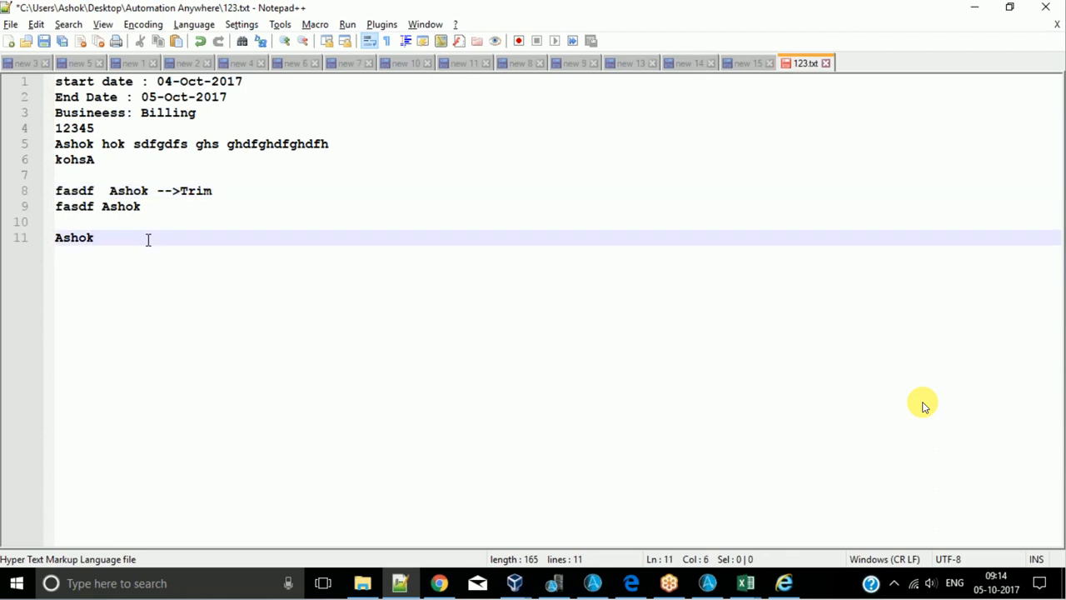
pyautogui.press('BackSpace')
pyautogui.press('BackSpace')
pyautogui.press('BackSpace')
pyautogui.press('BackSpace')
pyautogui.press('BackSpace')
pyautogui.moveTo(150, 191); pyautogui.dragTo(12, 192)
pyautogui.hotkey('ctrl', 'c')
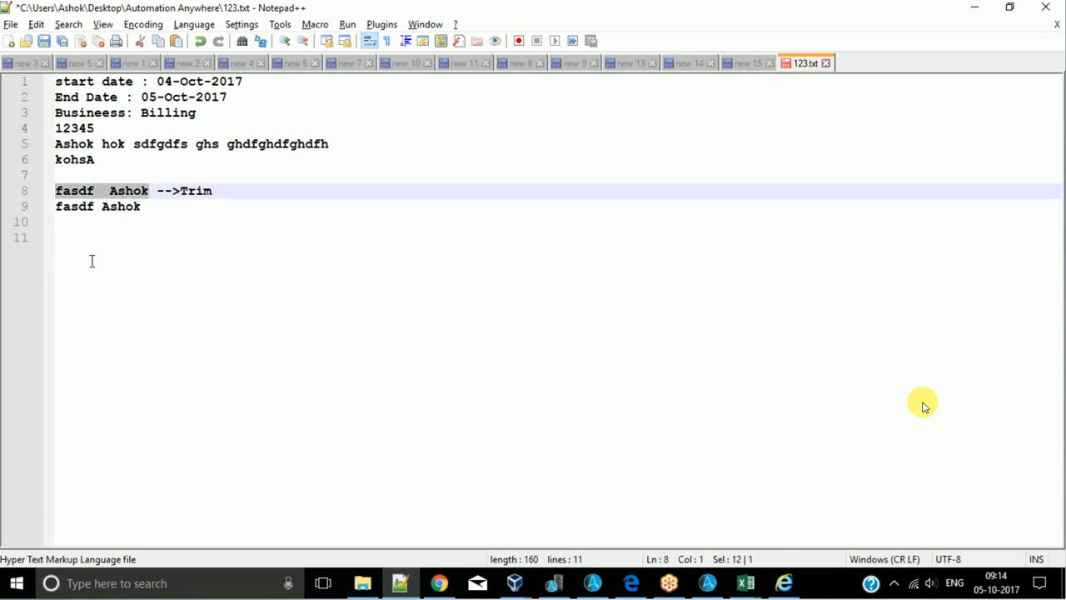
pyautogui.click(98, 261)
pyautogui.hotkey('ctrl', 'v')
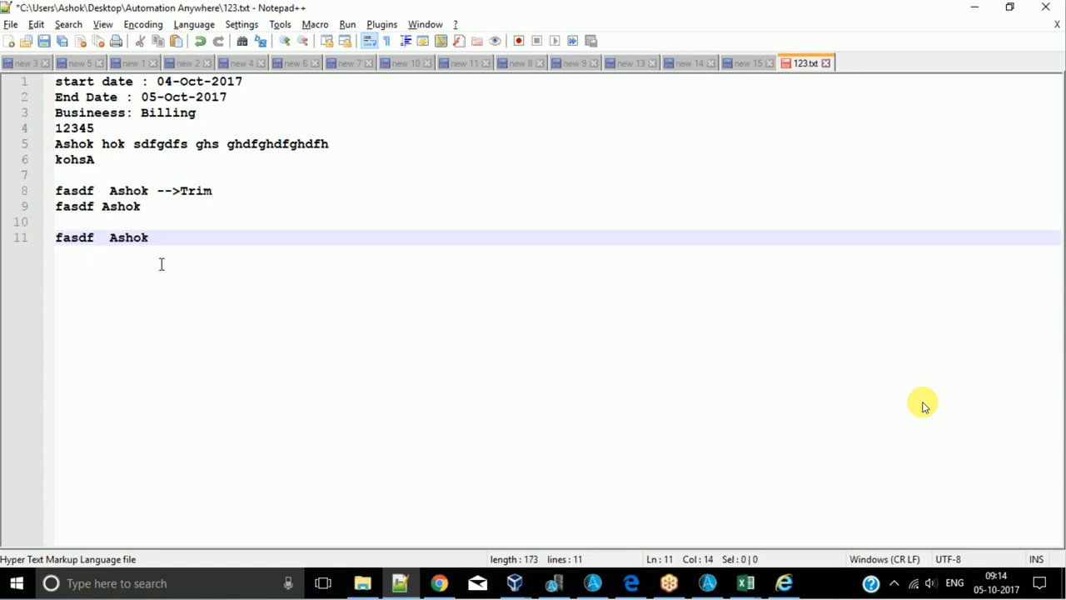
# - Append "replace" to line 11, followed by a quoted double space and a quoted single space
pyautogui.write('replav')
pyautogui.write("e '  '")
pyautogui.moveTo(94, 190); pyautogui.dragTo(102, 190)
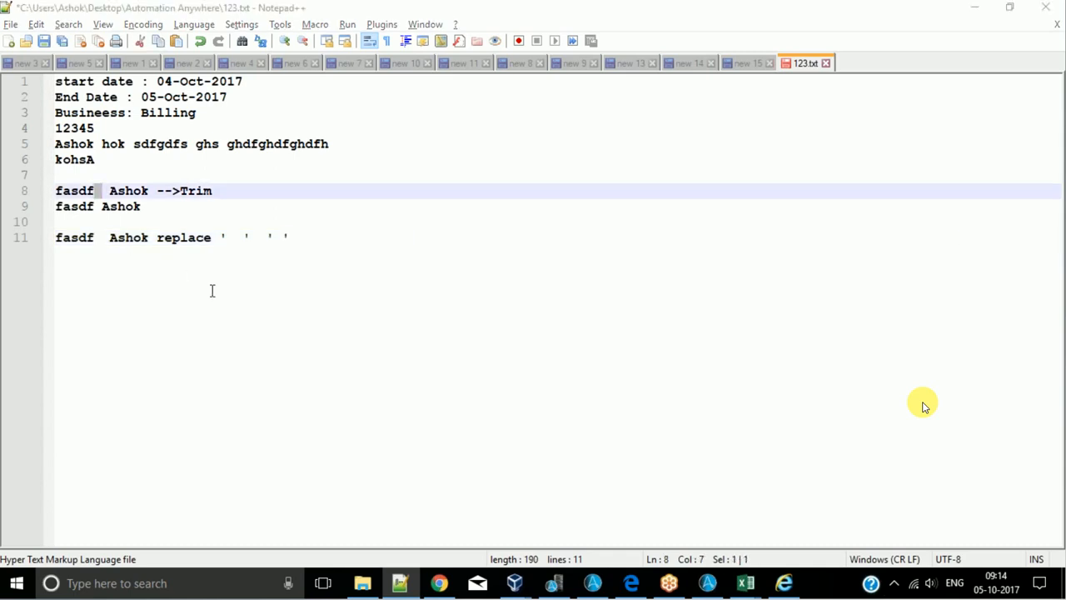
# - Cancel the Trim command in Automation Anywhere and examine the Find and Replace fields of the String Operation Replace command
pyautogui.hotkey('alt', 'Tab')
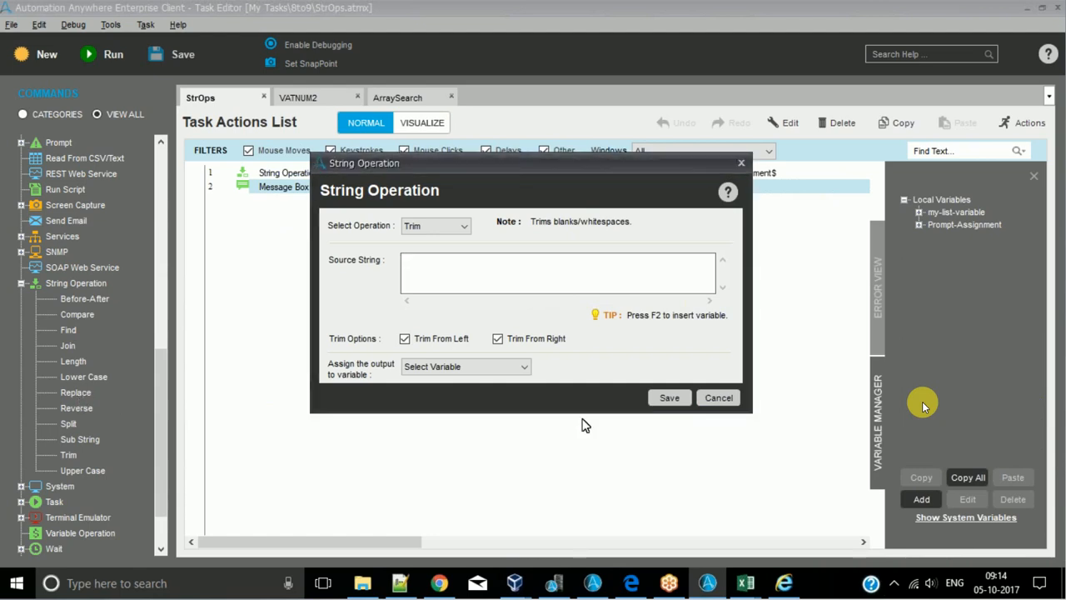
pyautogui.click(736, 400)
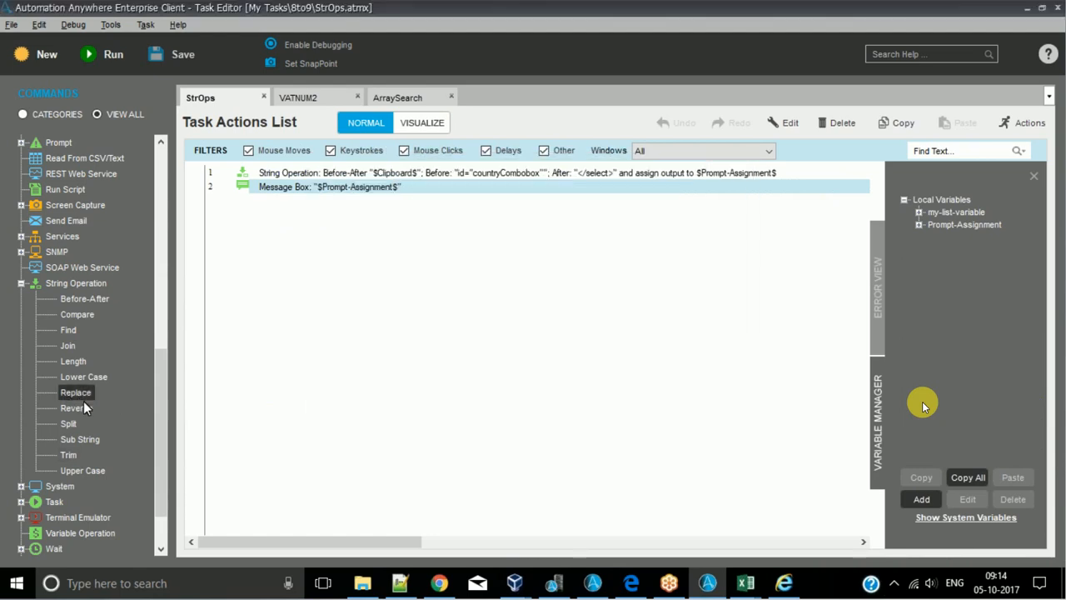
pyautogui.doubleClick(79, 393)
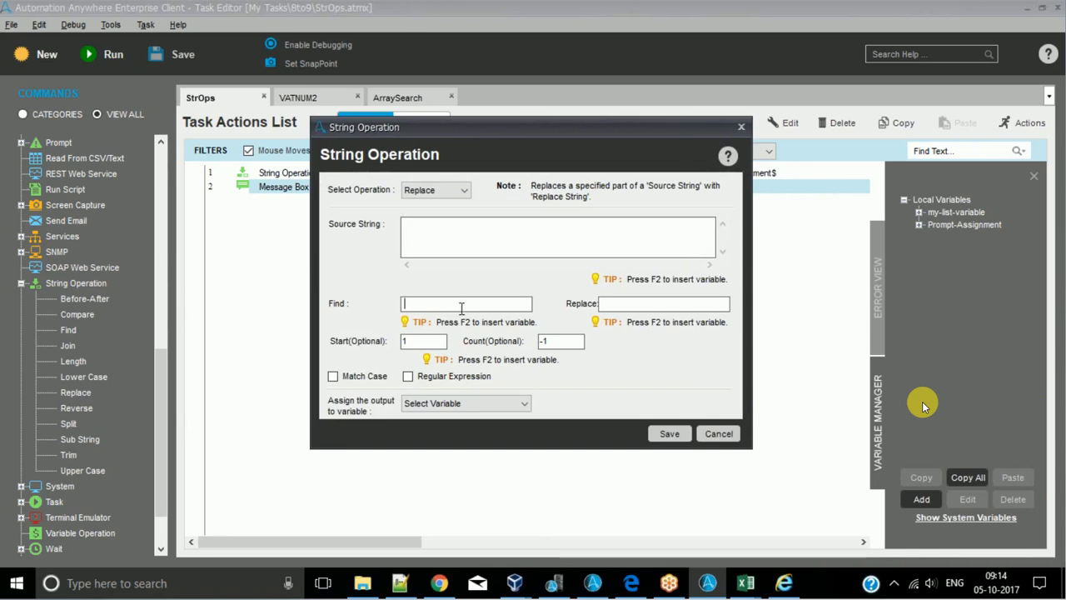
pyautogui.click(638, 306)
pyautogui.click(741, 129)
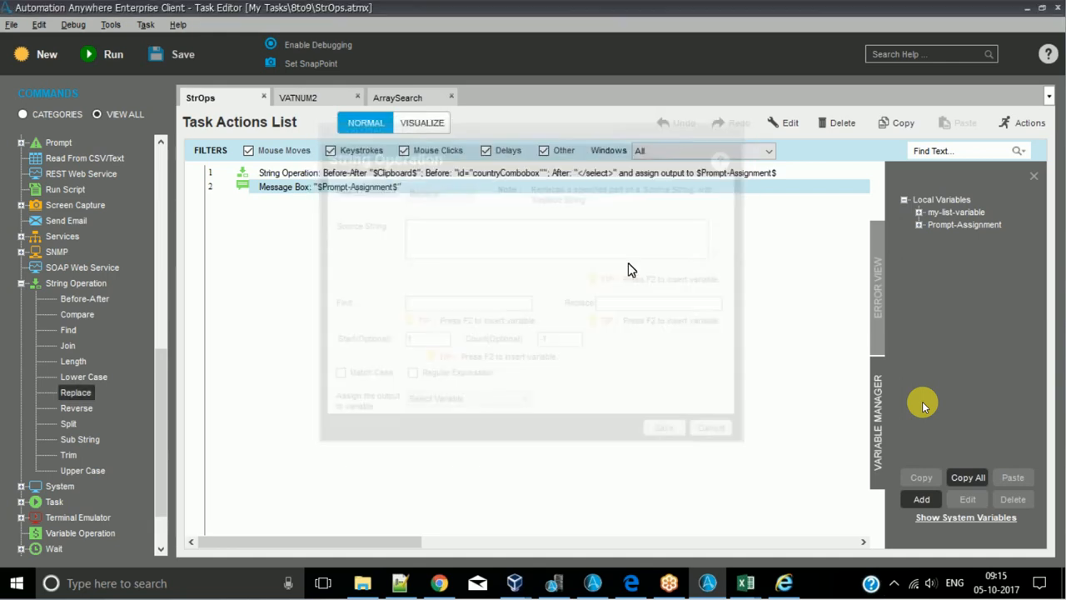
# - Append "--> AA it is not going to remove the double spaces in string" after the Trim note on line 8 of 123.txt
pyautogui.hotkey('alt', 'Tab')
pyautogui.click(245, 201)
pyautogui.click(256, 191)
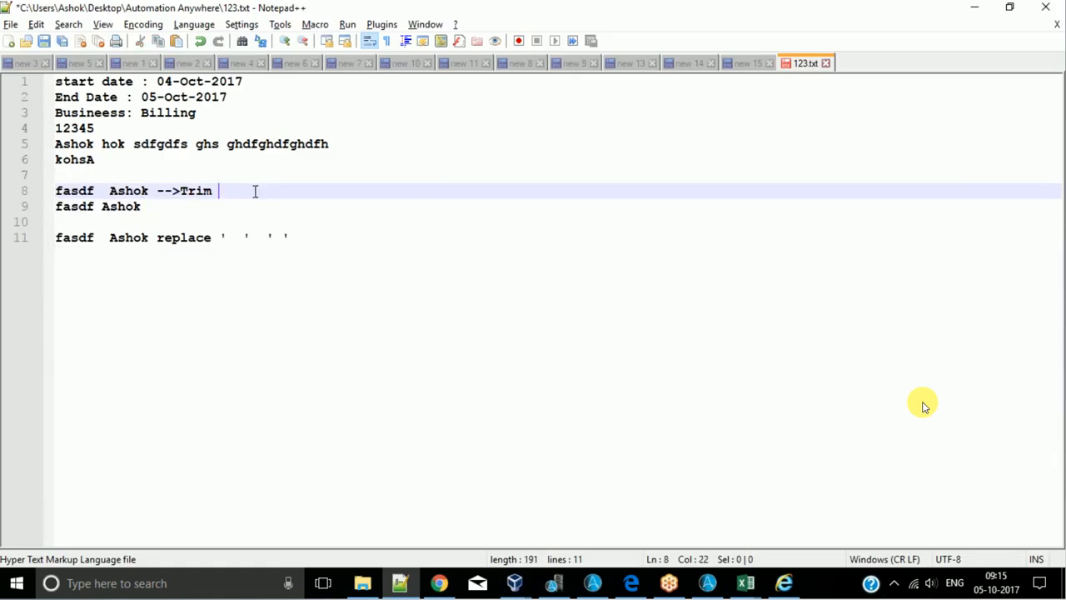
pyautogui.write('--> AA it')
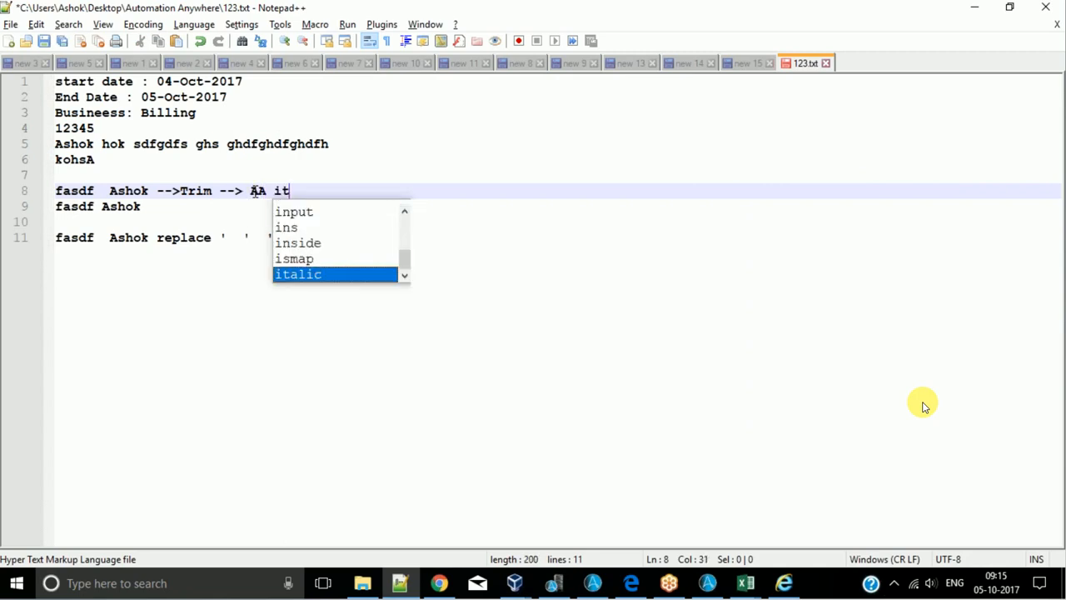
pyautogui.write(' is not go')
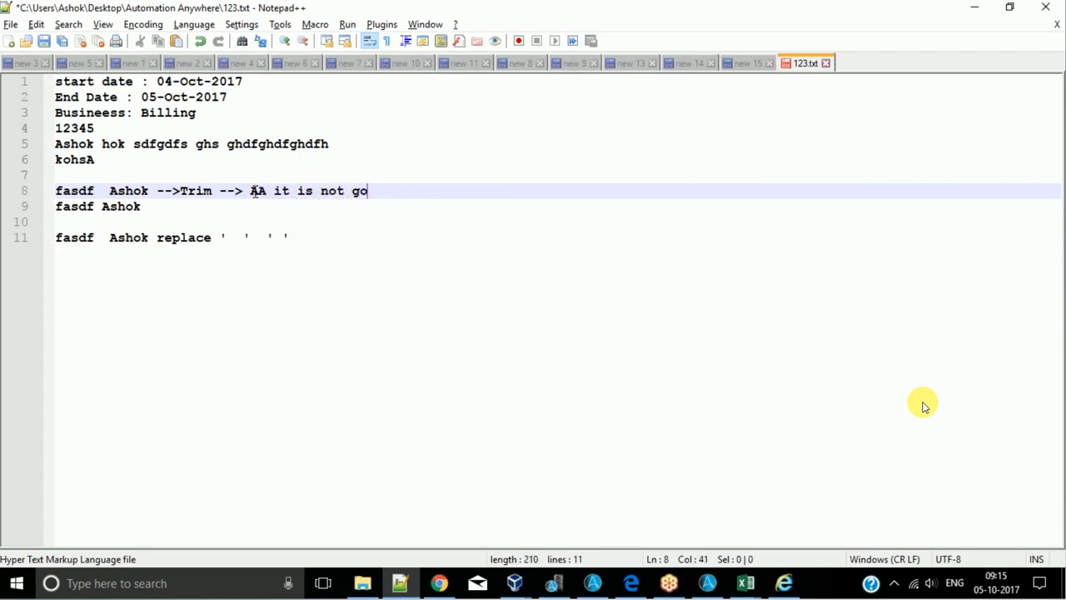
pyautogui.write('ing to remove the ')
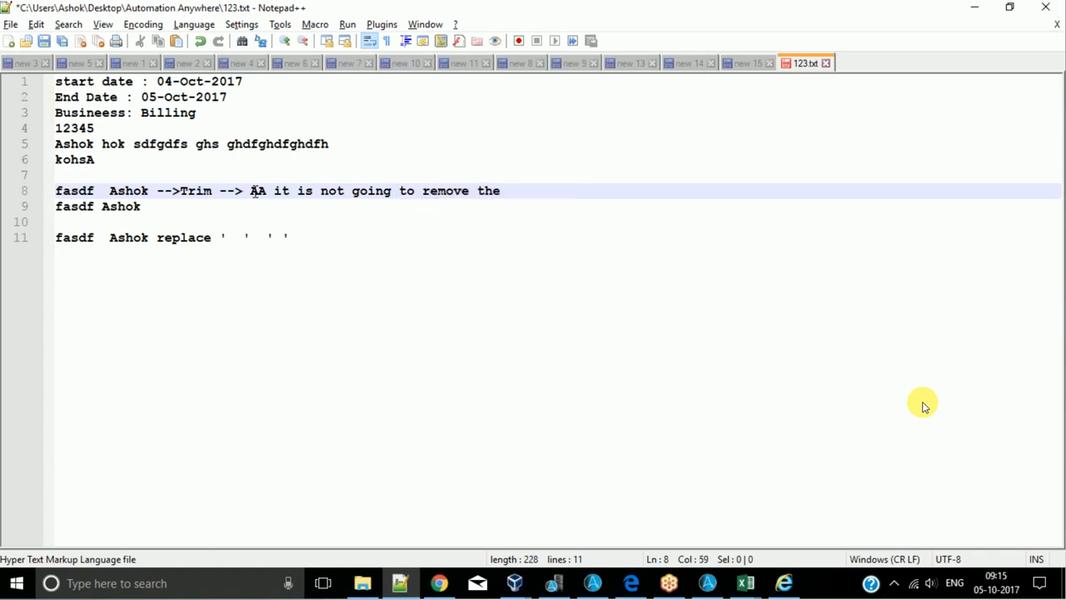
pyautogui.write('double s')
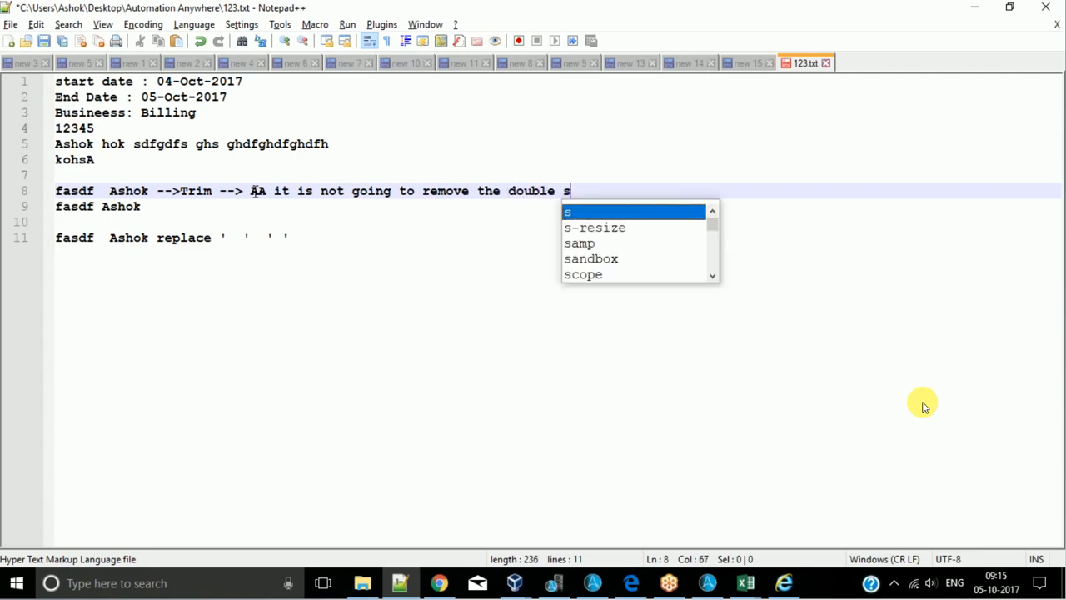
pyautogui.write('paces in ')
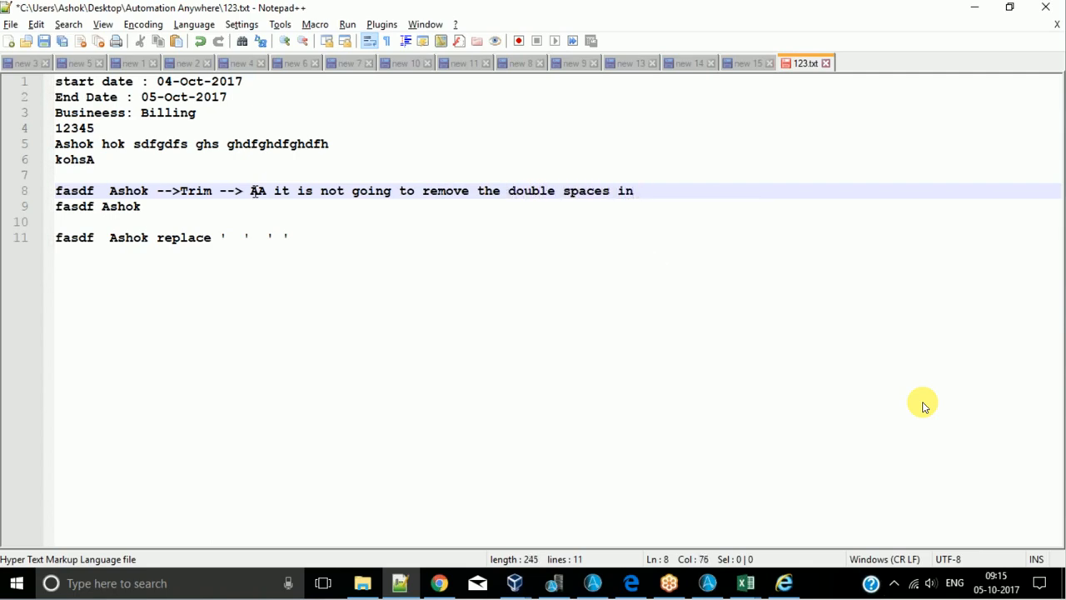
pyautogui.write('string')
# - Add the note "Trim in Excel --> will remove the double spaces in stings" on line 10, with an empty line above it
pyautogui.press('Return')
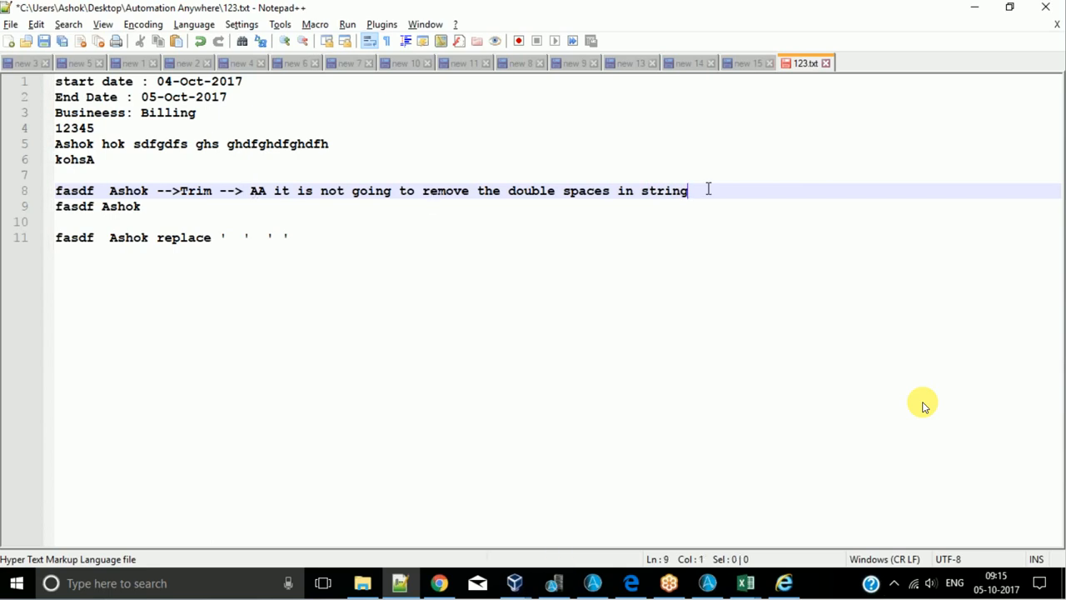
pyautogui.press('Return')
pyautogui.write('Trim in')
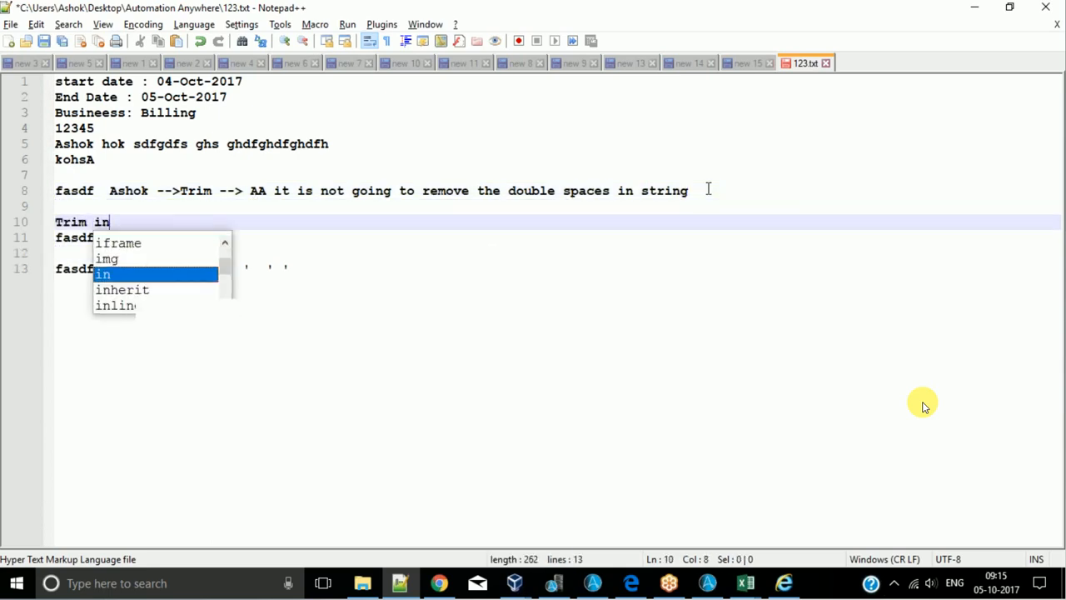
pyautogui.write(' Excel --> will reov')
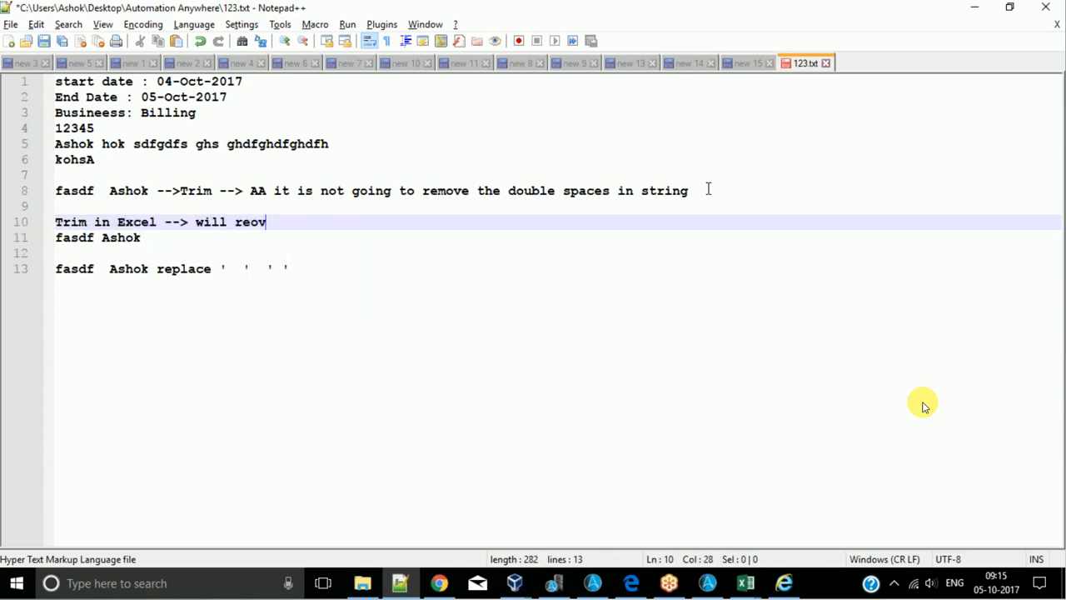
pyautogui.press('BackSpace')
pyautogui.press('BackSpace')
pyautogui.write('move the double spaces in stings')
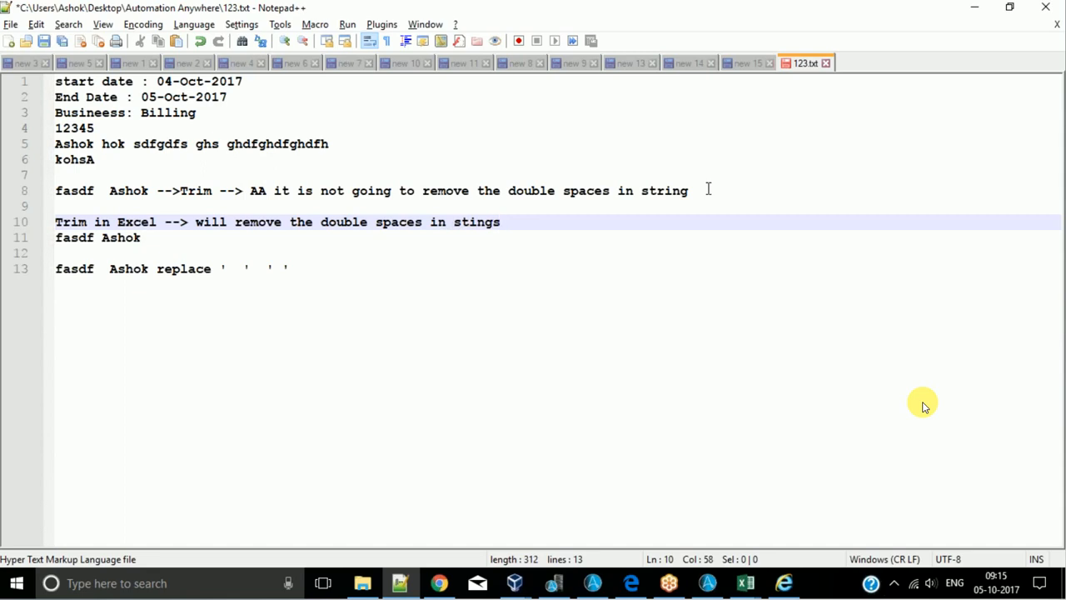
# - Highlight "is not going to" in the line 8 Trim note and insert an empty line below the Excel Trim note
pyautogui.click(266, 190)
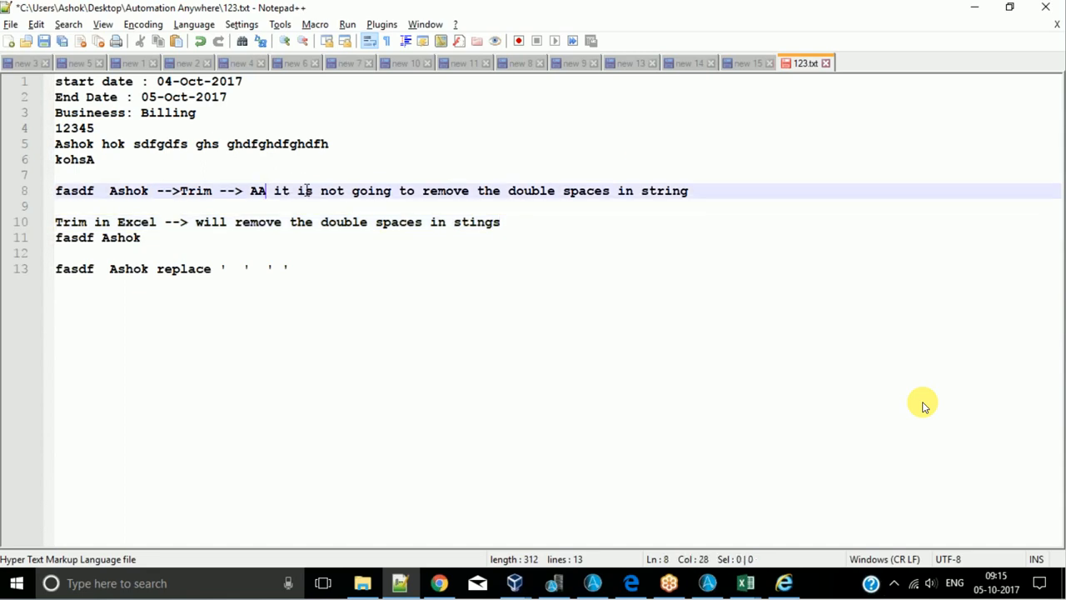
pyautogui.click(302, 190)
pyautogui.moveTo(305, 190); pyautogui.dragTo(415, 191)
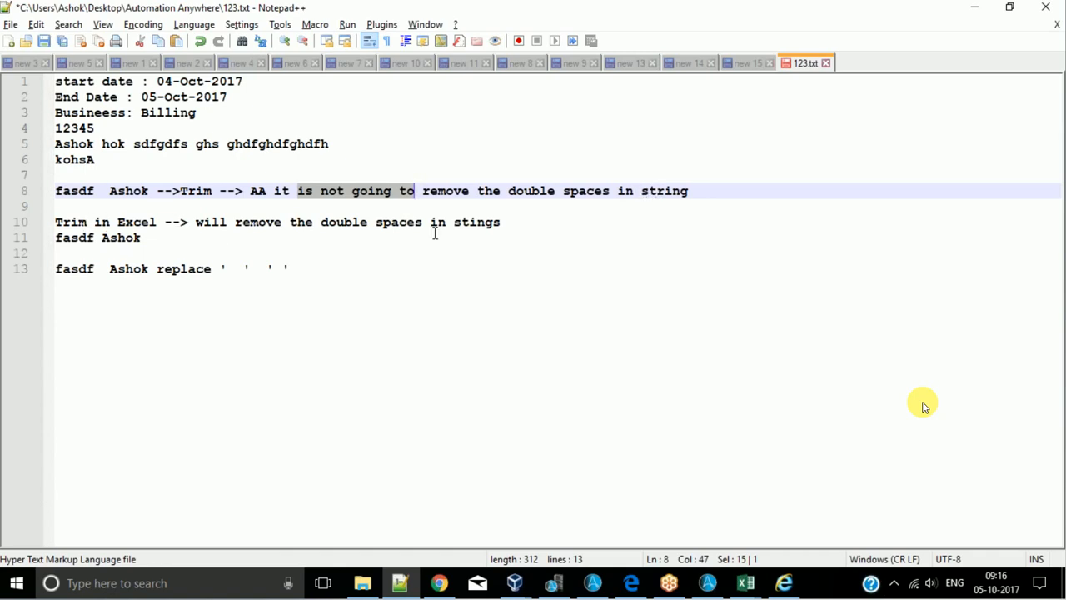
pyautogui.click(506, 222)
pyautogui.press('Return')
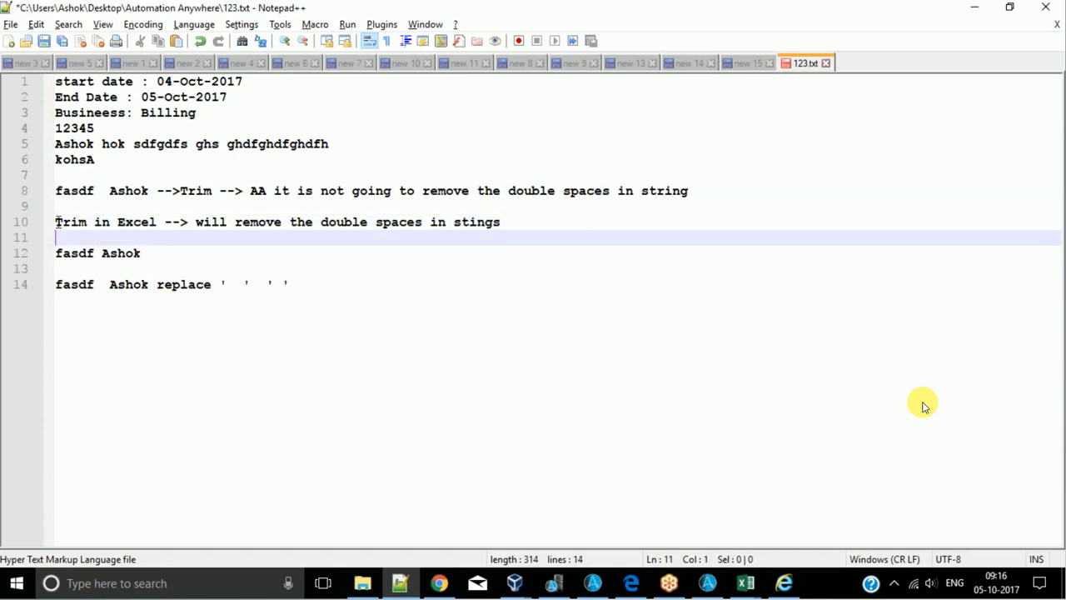
# - Compare the Excel Trim note on line 10 with the double-spaced replace sample on line 14
pyautogui.moveTo(56, 221); pyautogui.dragTo(376, 221)
pyautogui.click(406, 222)
pyautogui.click(503, 222)
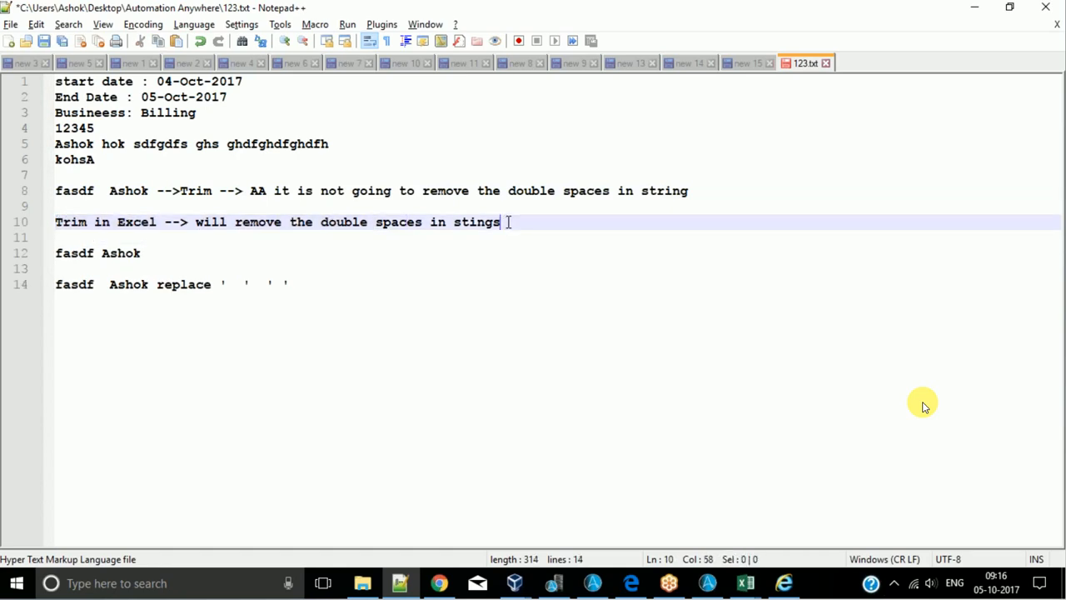
pyautogui.click(93, 222)
pyautogui.moveTo(72, 285); pyautogui.dragTo(149, 286)
pyautogui.doubleClick(124, 223)
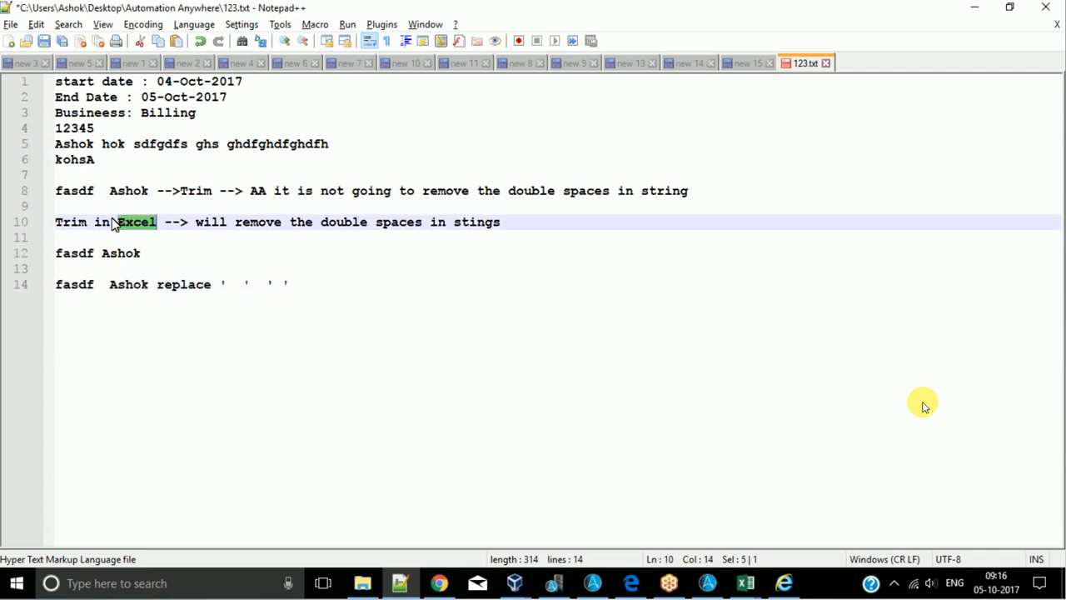
pyautogui.click(57, 284)
pyautogui.moveTo(56, 284); pyautogui.dragTo(157, 285)
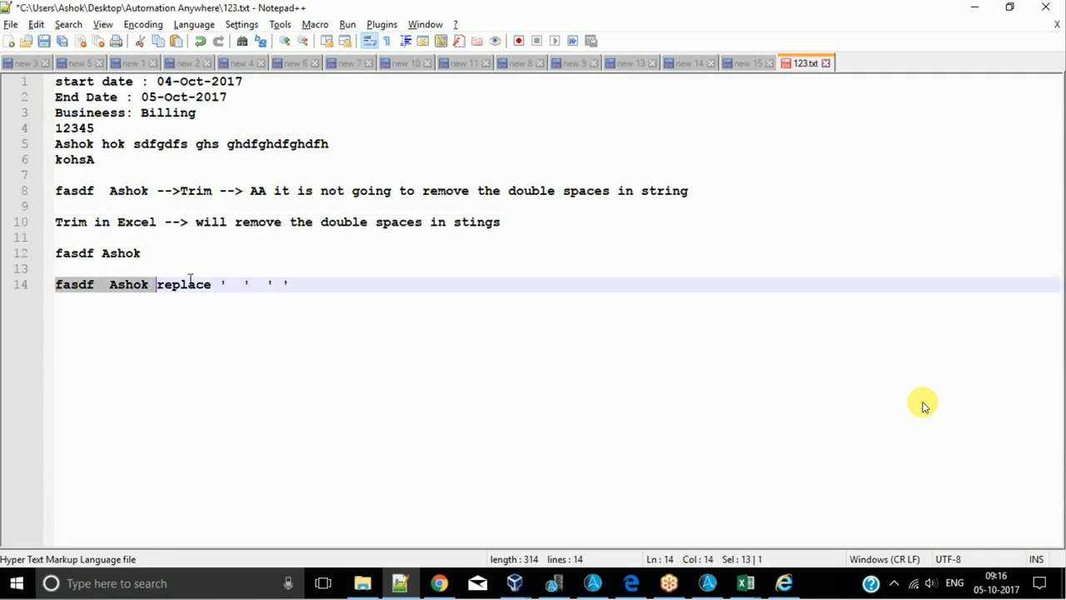
# - Append "--> no need to use thing in Excel but should be used in AA" to the replace note on line 14
pyautogui.click(369, 289)
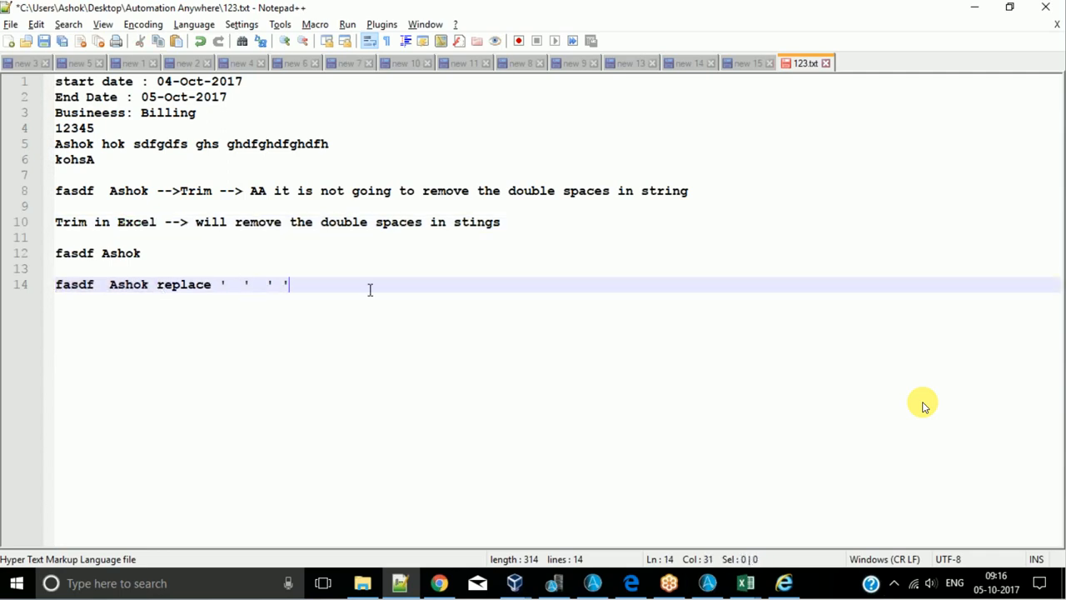
pyautogui.write('--> n')
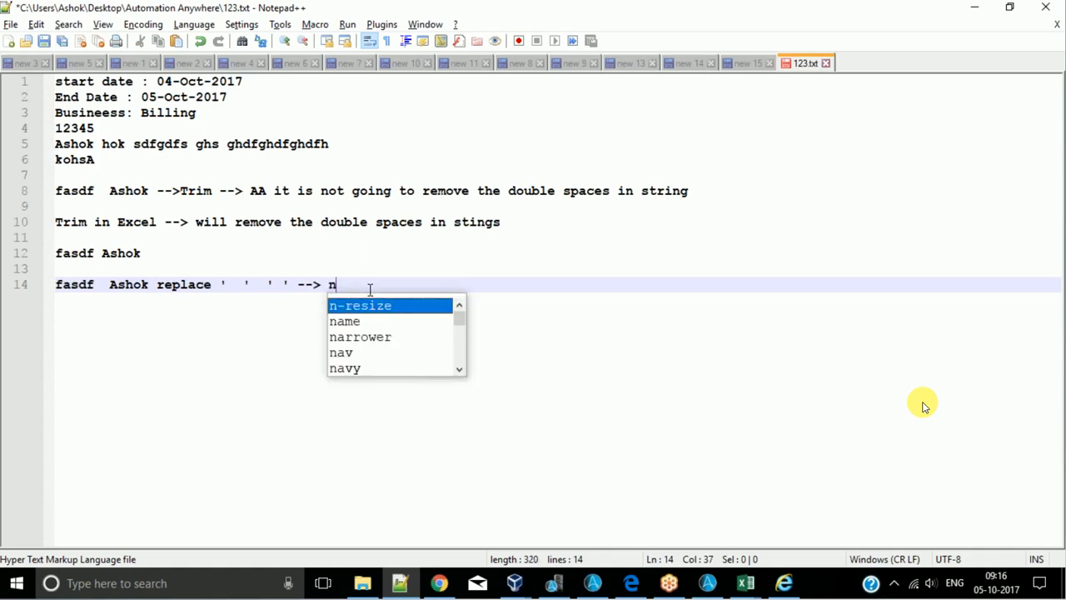
pyautogui.write('o need t')
pyautogui.write('o use thing in')
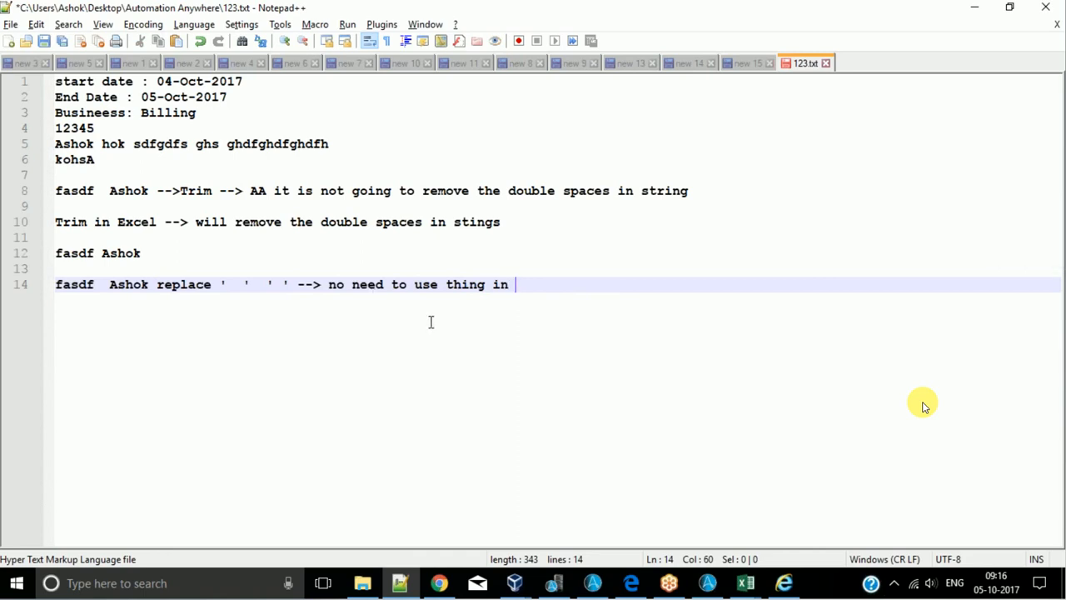
pyautogui.write('Exc')
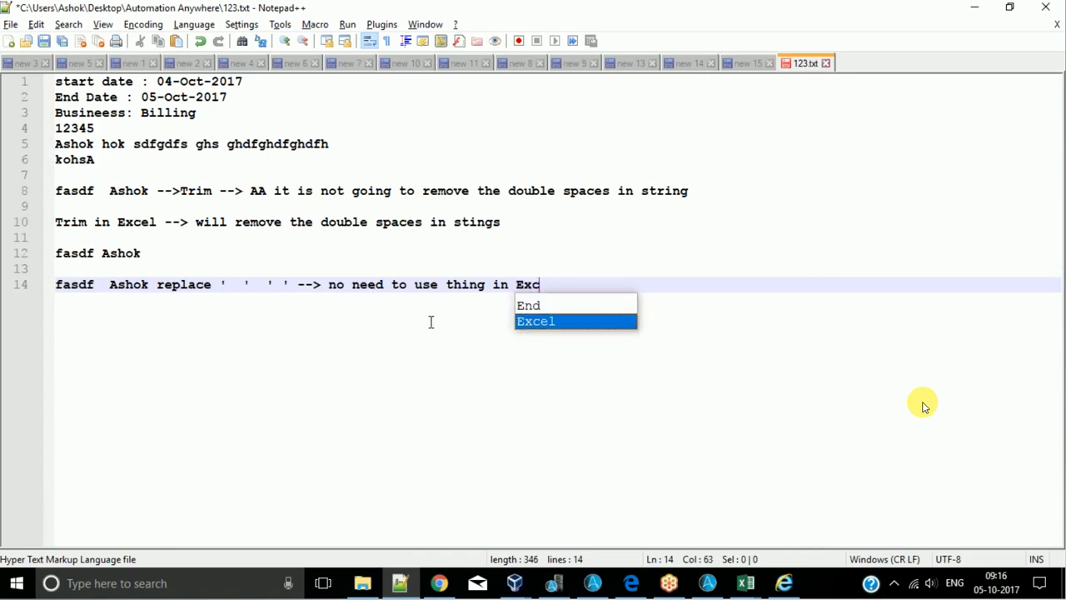
pyautogui.write('el but sho')
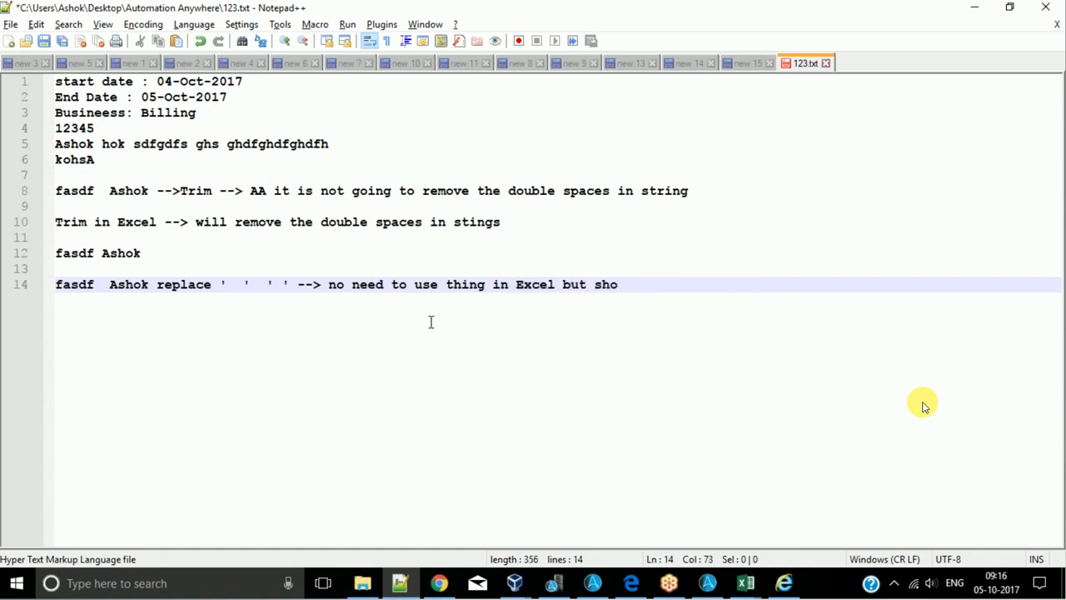
pyautogui.write('uld be us')
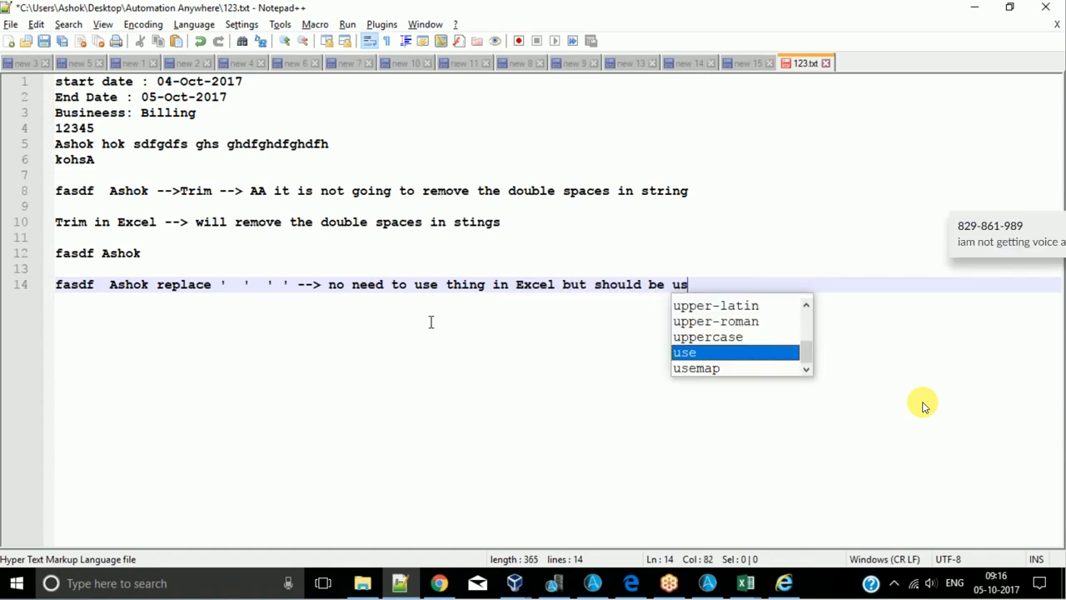
pyautogui.write('ed in AA')
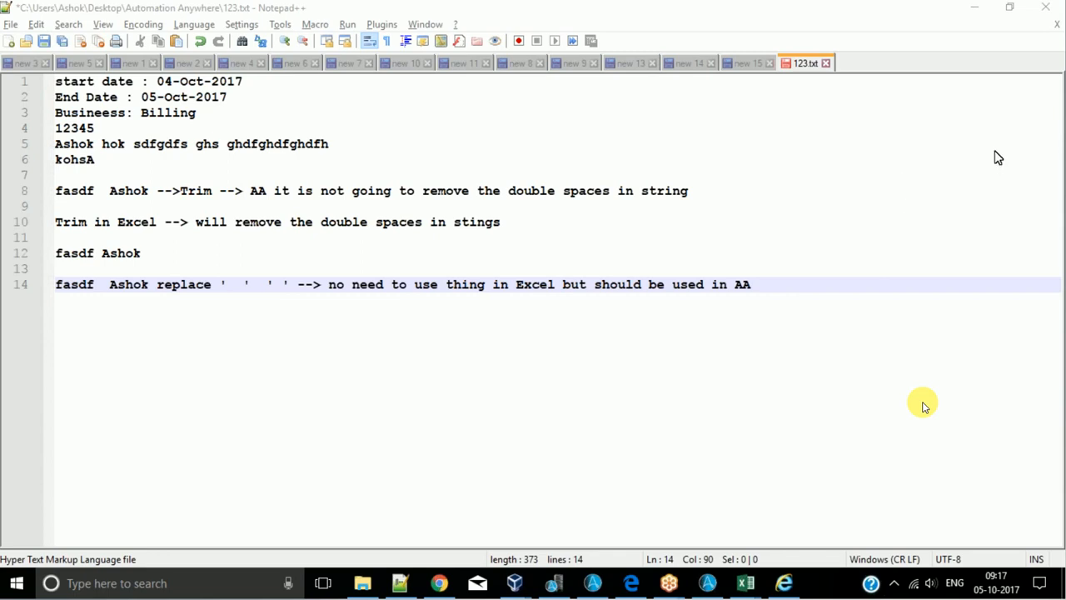
pyautogui.click(954, 583)
pyautogui.click(652, 498)
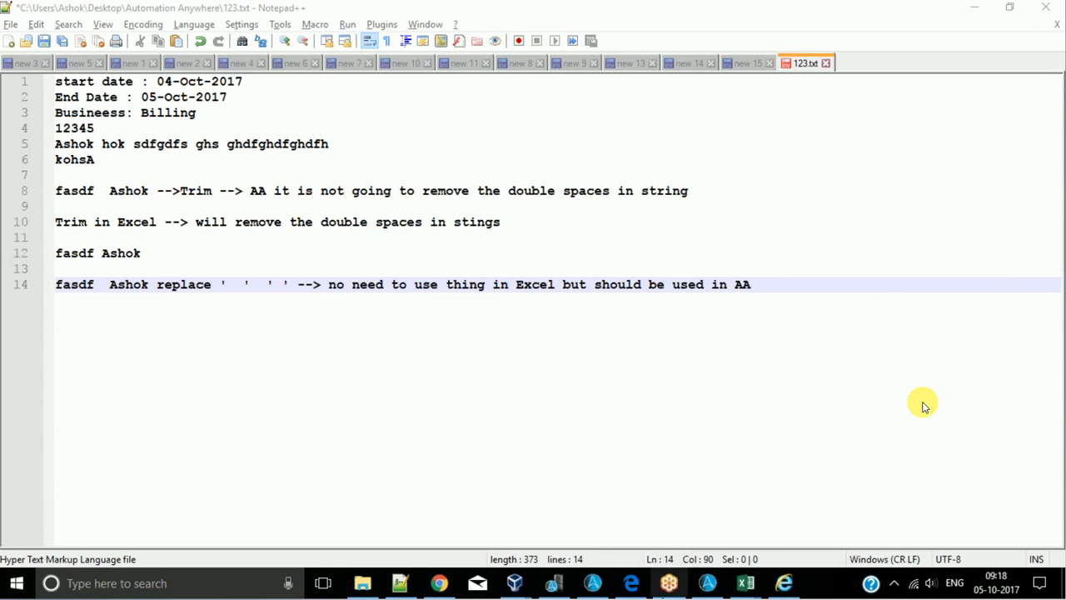
# - Add two empty lines after line 14 and capitalize the first word of that line as "Fasdf"
pyautogui.click(803, 287)
pyautogui.press('Return')
pyautogui.press('Return')
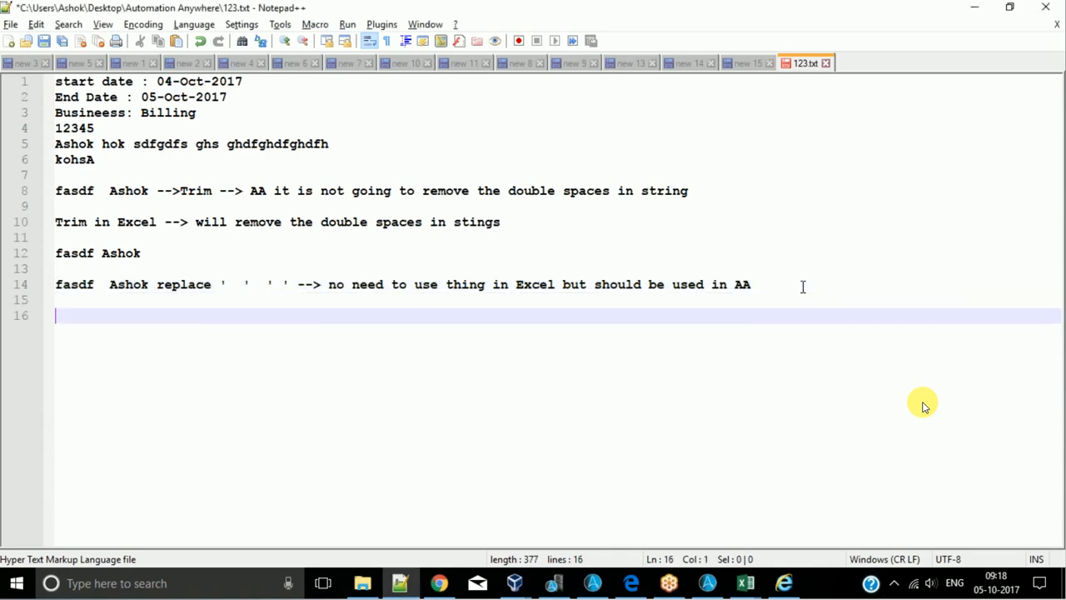
pyautogui.click(67, 284)
pyautogui.press('BackSpace')
pyautogui.write('F')
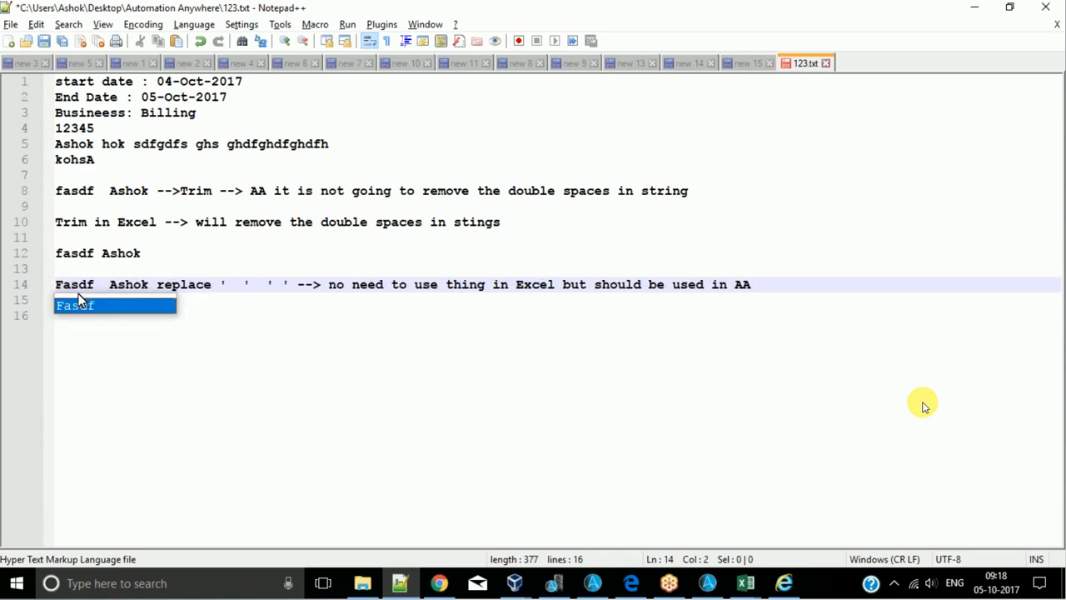
pyautogui.click(280, 386)
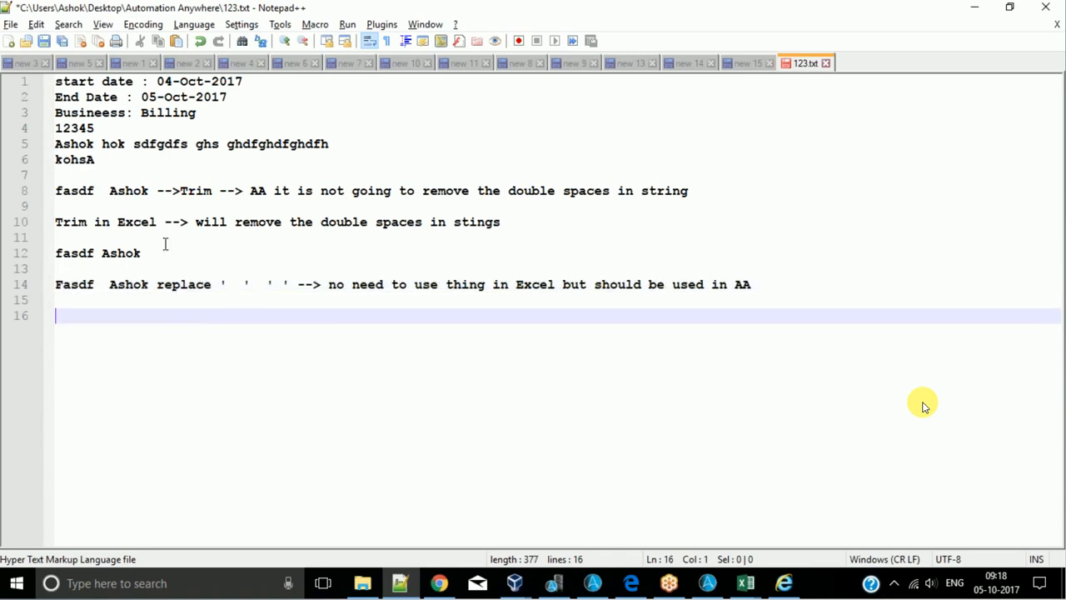
# - Examine the AA and Excel Trim notes on lines 8 and 10 and the quoted double and single spaces on line 14
pyautogui.doubleClick(185, 191)
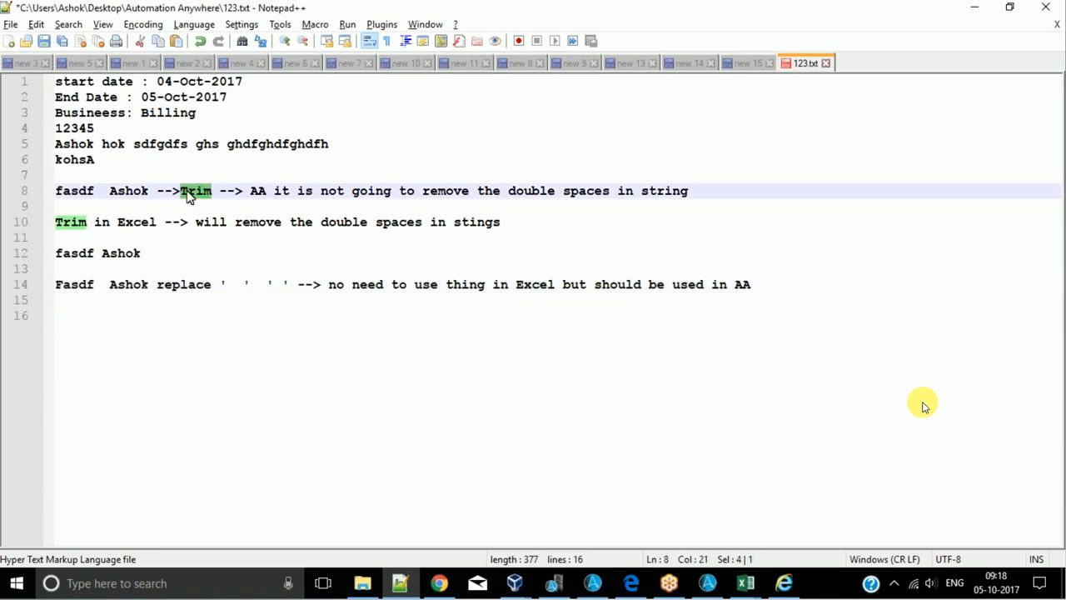
pyautogui.doubleClick(73, 226)
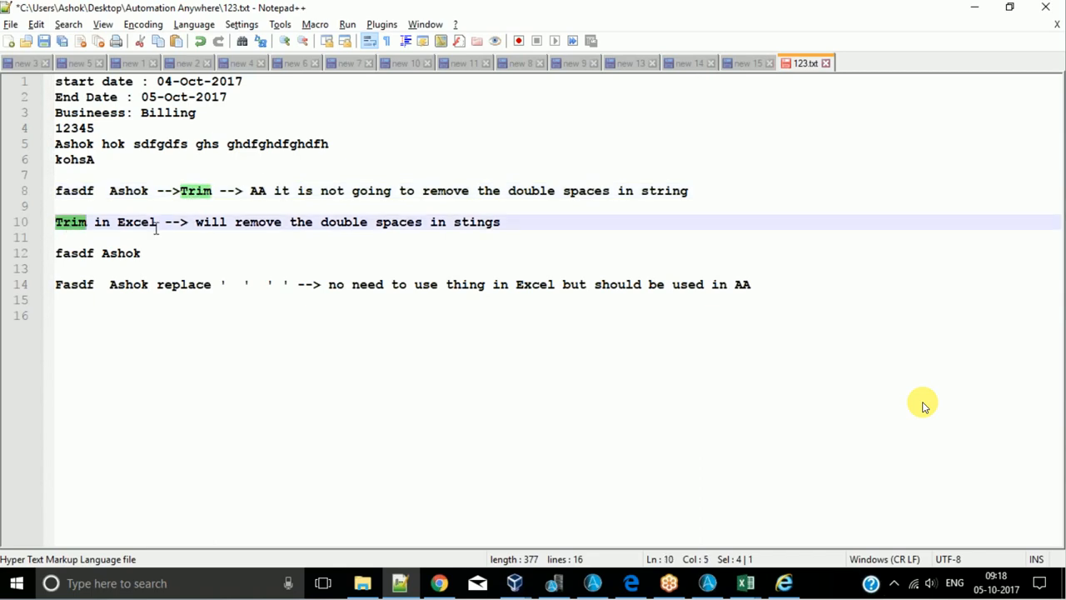
pyautogui.doubleClick(99, 194)
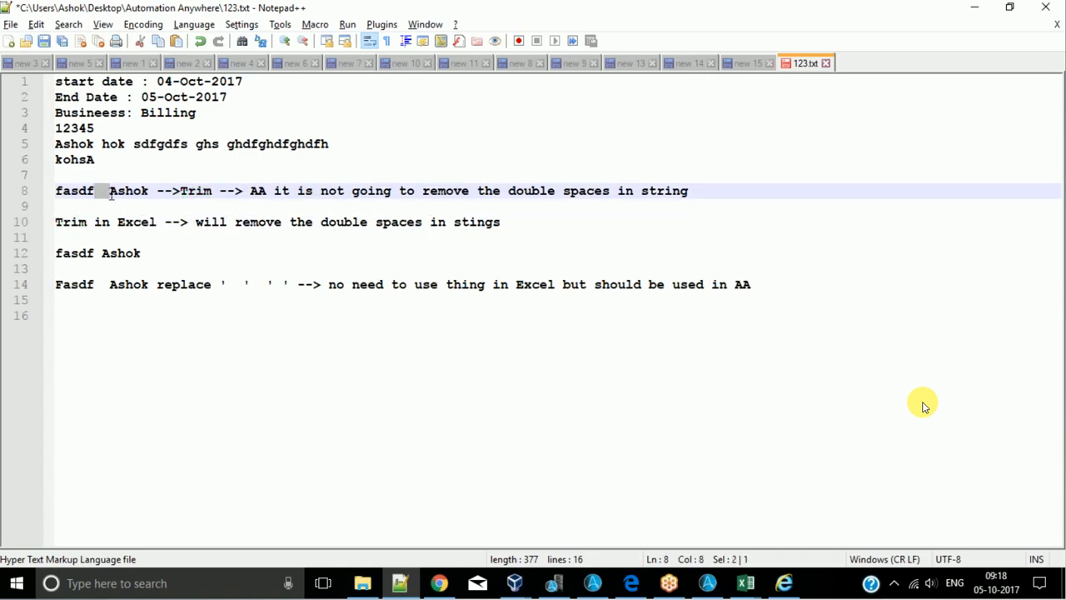
pyautogui.click(95, 191)
pyautogui.doubleClick(122, 223)
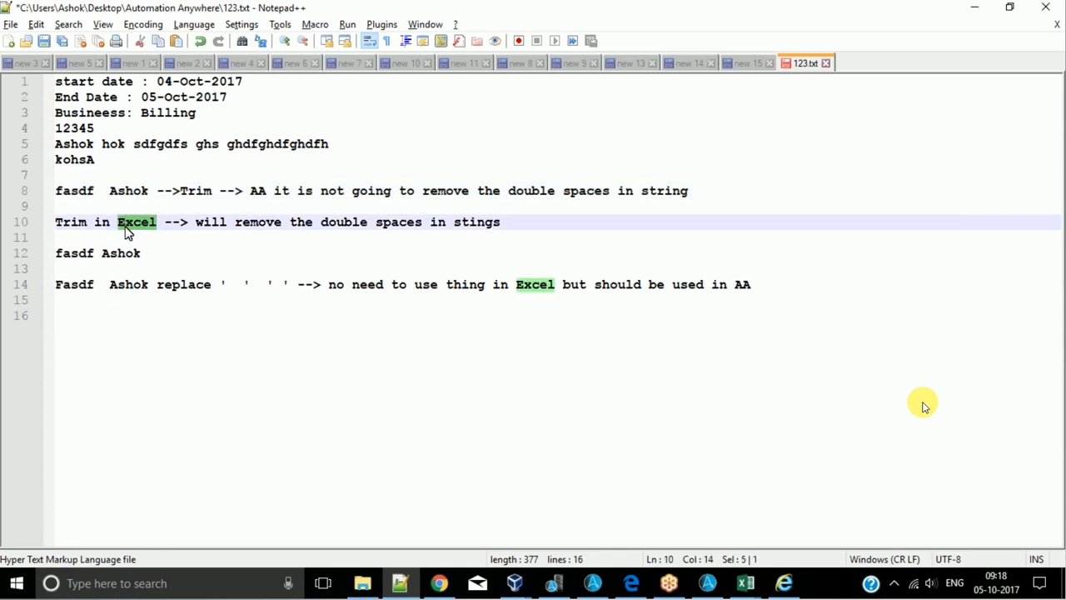
pyautogui.doubleClick(258, 191)
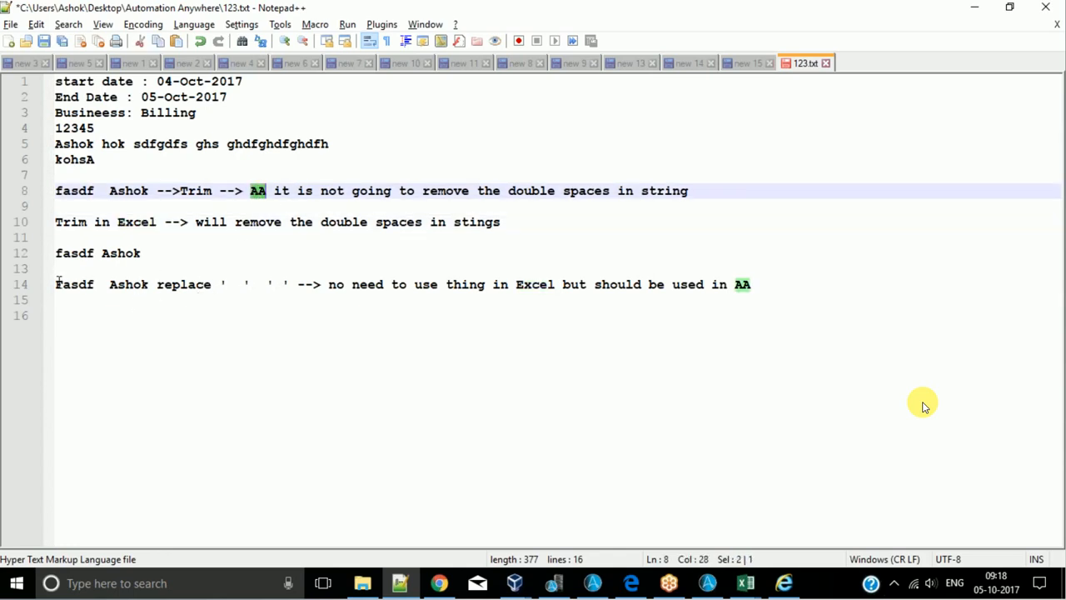
pyautogui.moveTo(59, 285); pyautogui.dragTo(224, 289)
pyautogui.doubleClick(231, 284)
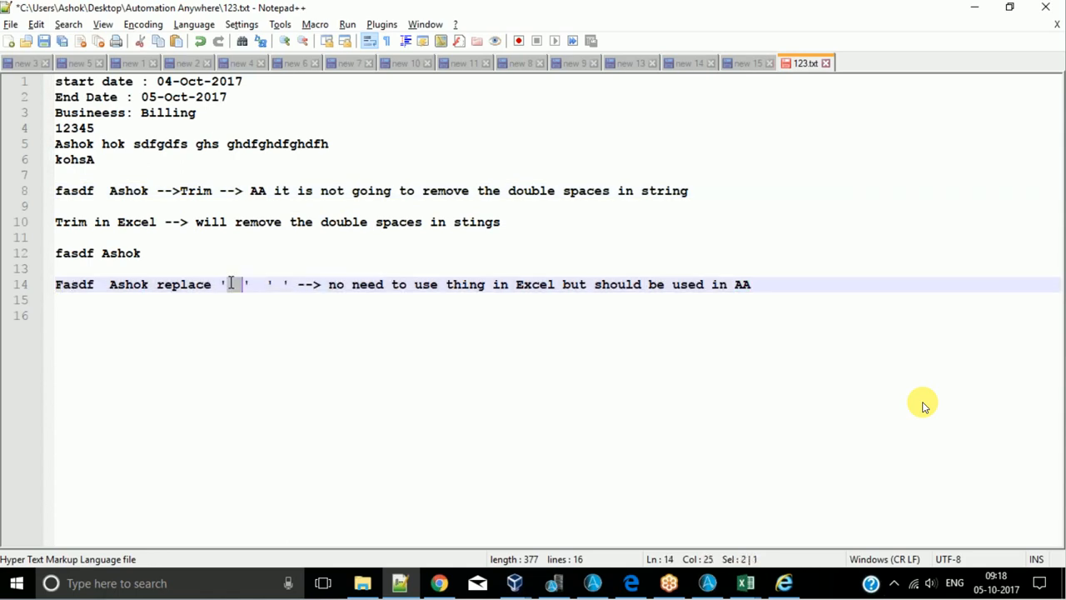
pyautogui.doubleClick(269, 284)
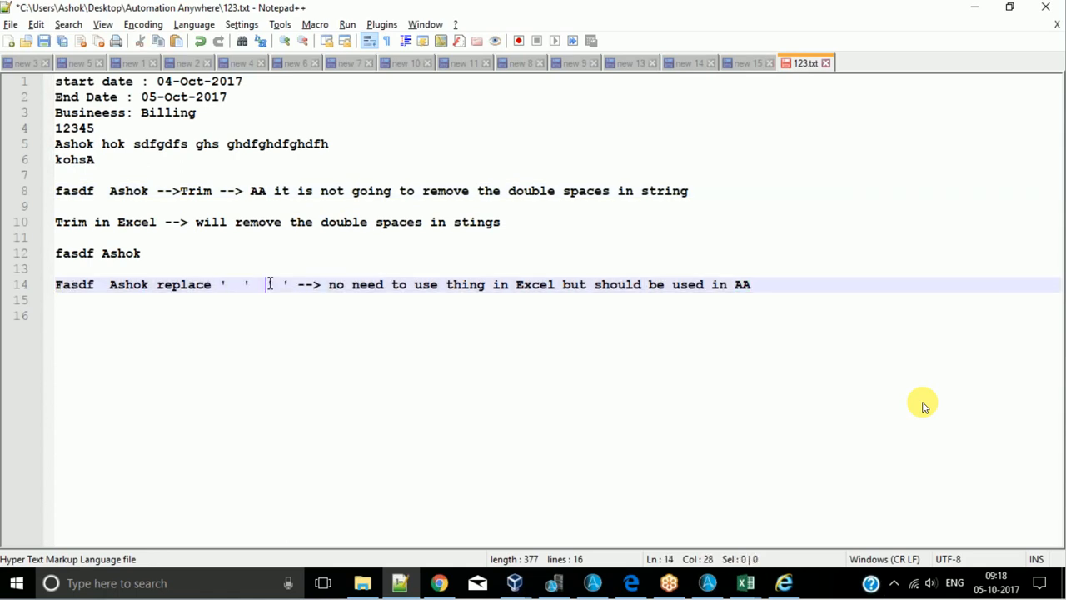
pyautogui.click(336, 288)
pyautogui.doubleClick(96, 190)
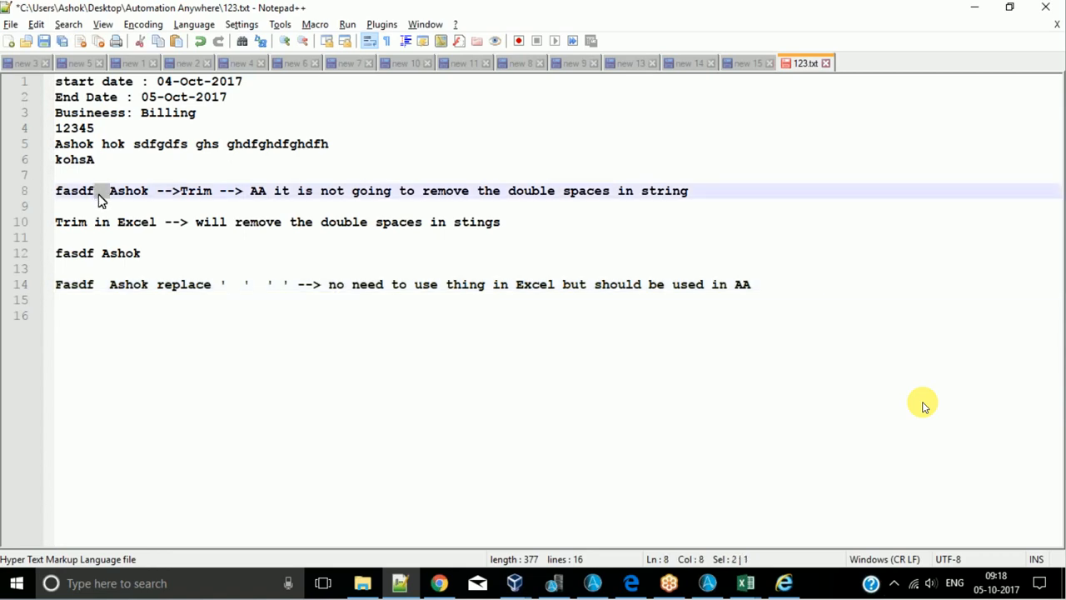
pyautogui.click(102, 191)
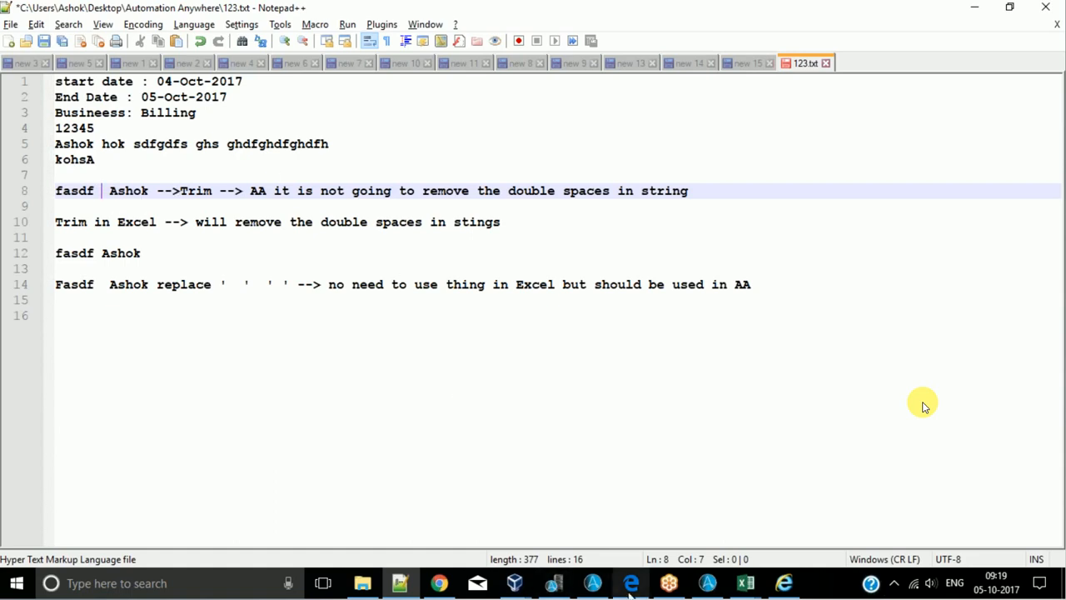
# - Switch to Automation Anywhere, examine the fields of the String Operation Length command, and close it without saving
pyautogui.click(709, 587)
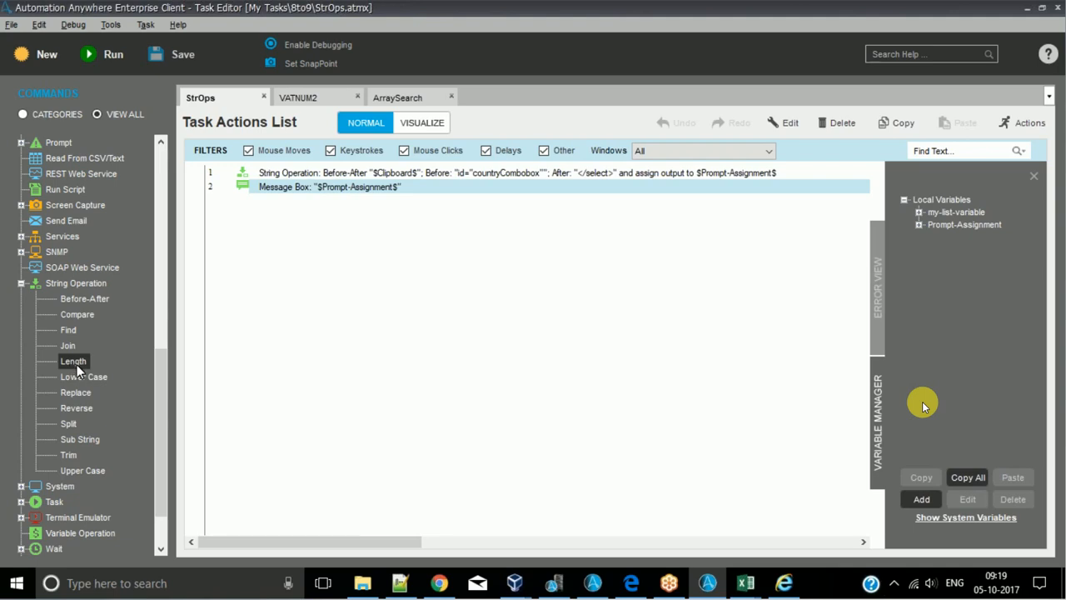
pyautogui.moveTo(73, 361); pyautogui.dragTo(249, 395)
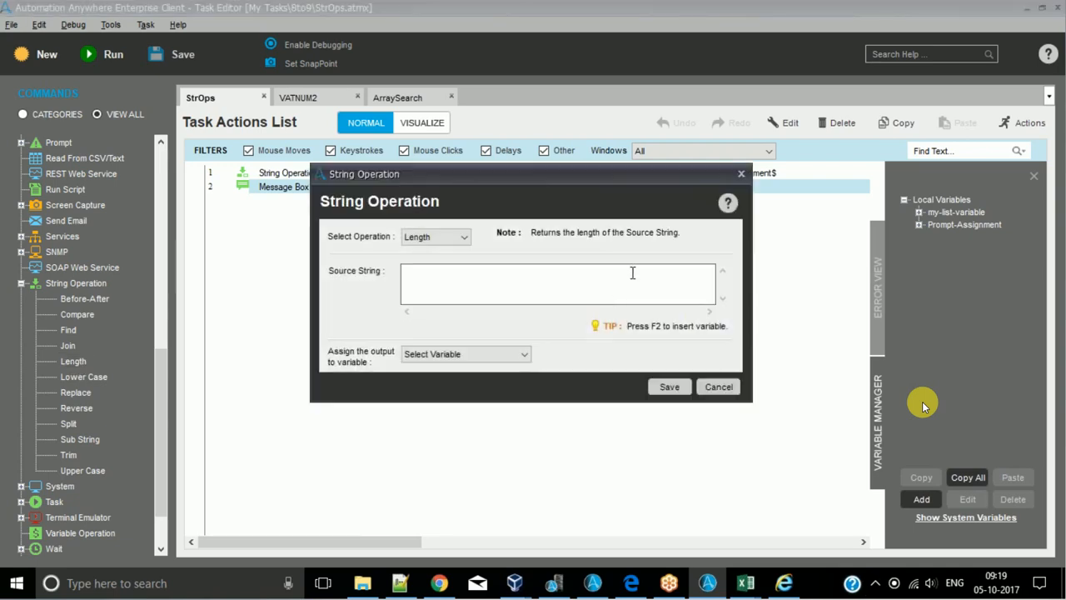
pyautogui.click(741, 176)
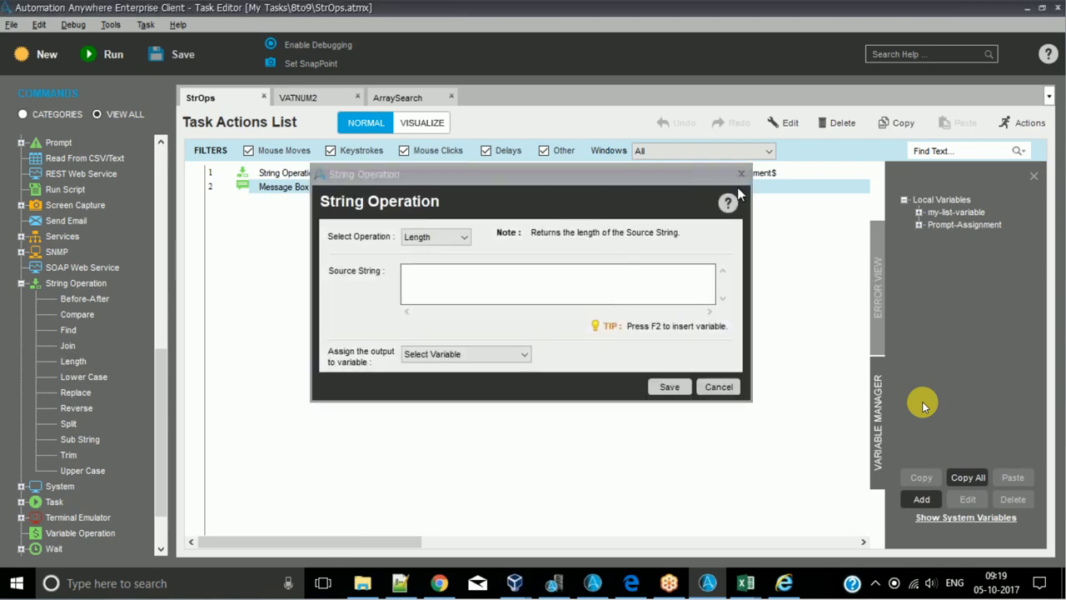
# - Switch to the CountryNames sheet in Excel and join A1 and B1 in cell C1 with the formula = A1&B1
pyautogui.moveTo(745, 583)
pyautogui.click(714, 522)
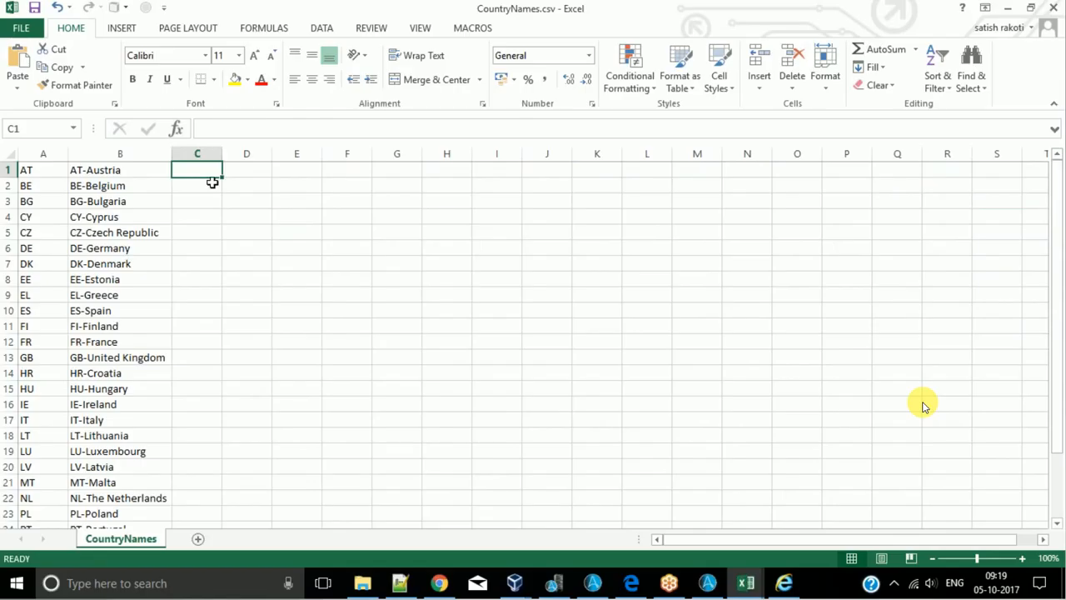
pyautogui.write('=')
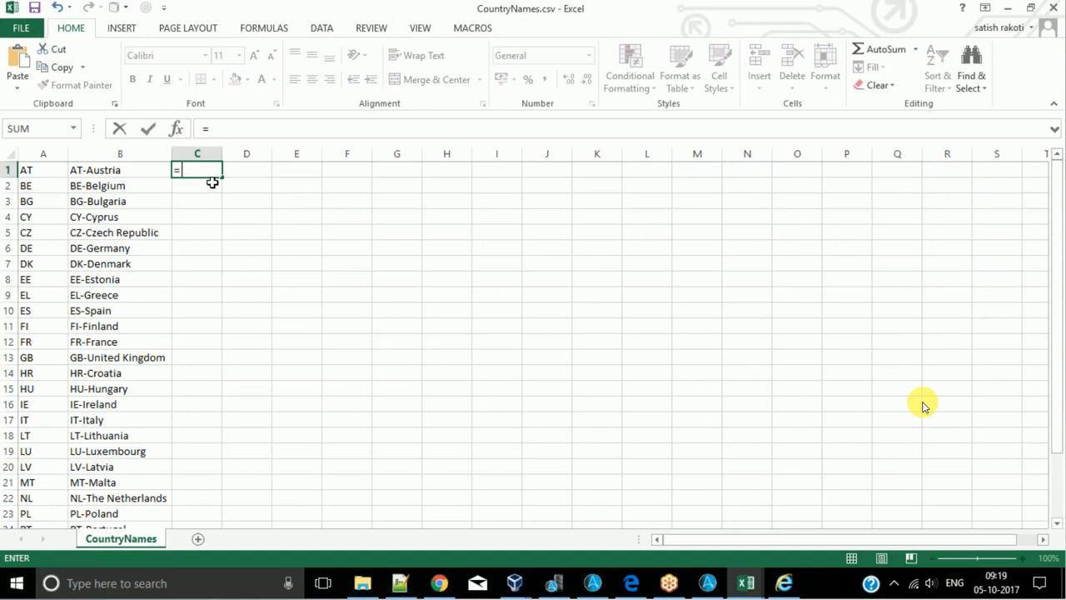
pyautogui.write(' A1&B')
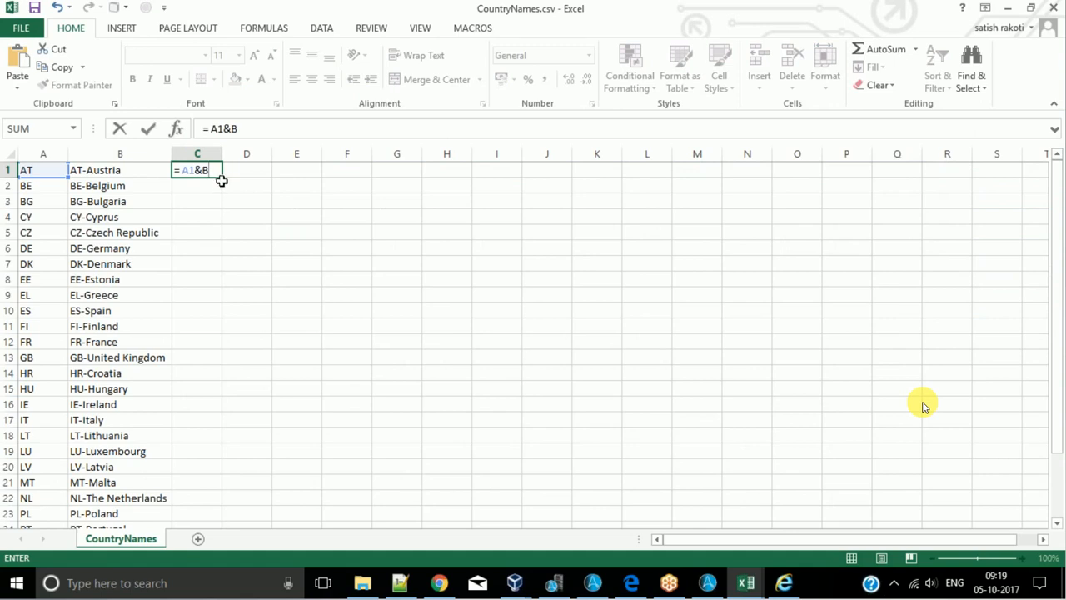
pyautogui.write('1')
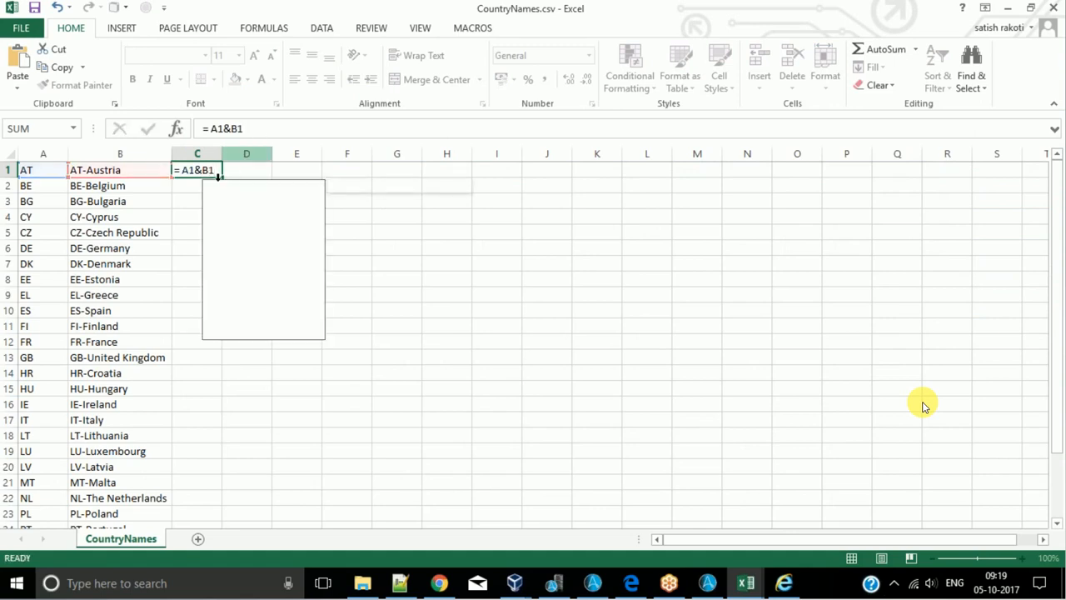
pyautogui.press('Return')
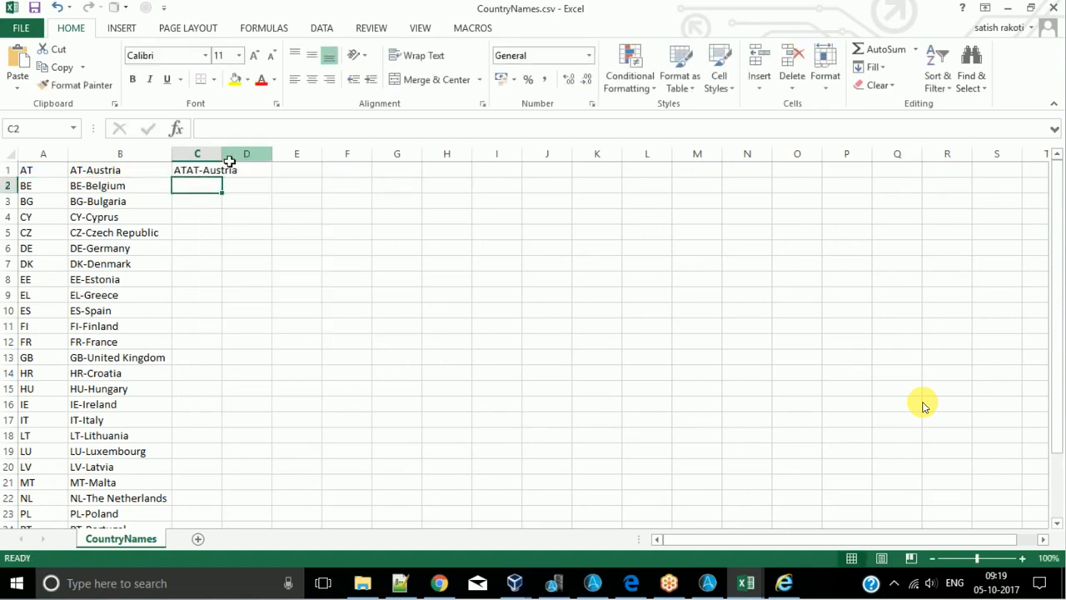
# - Autofit the width of column C to the joined text in C1
pyautogui.click(225, 155)
pyautogui.click(207, 170)
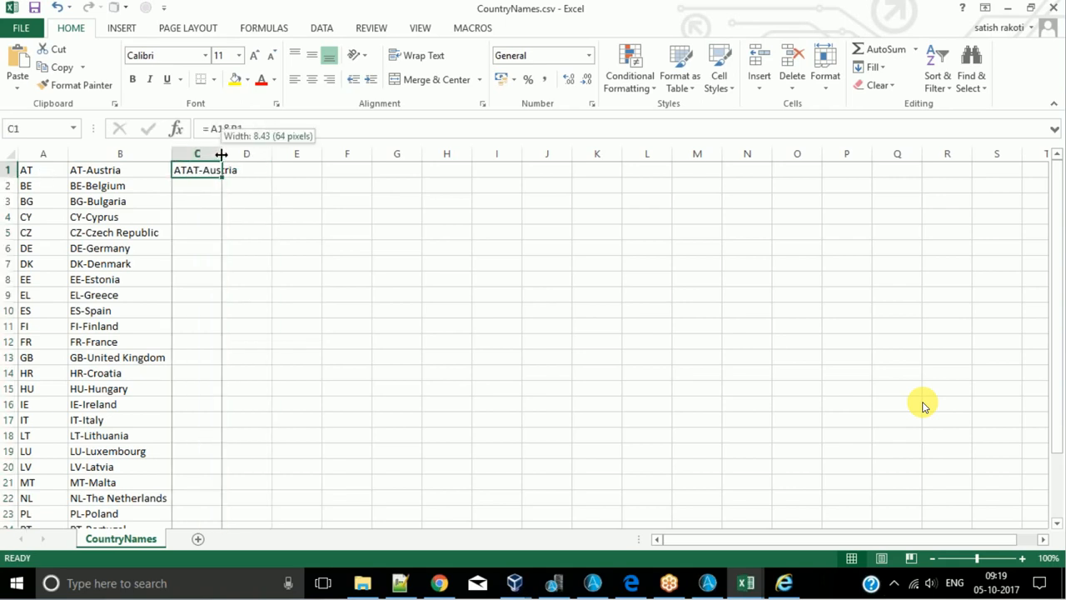
pyautogui.doubleClick(222, 155)
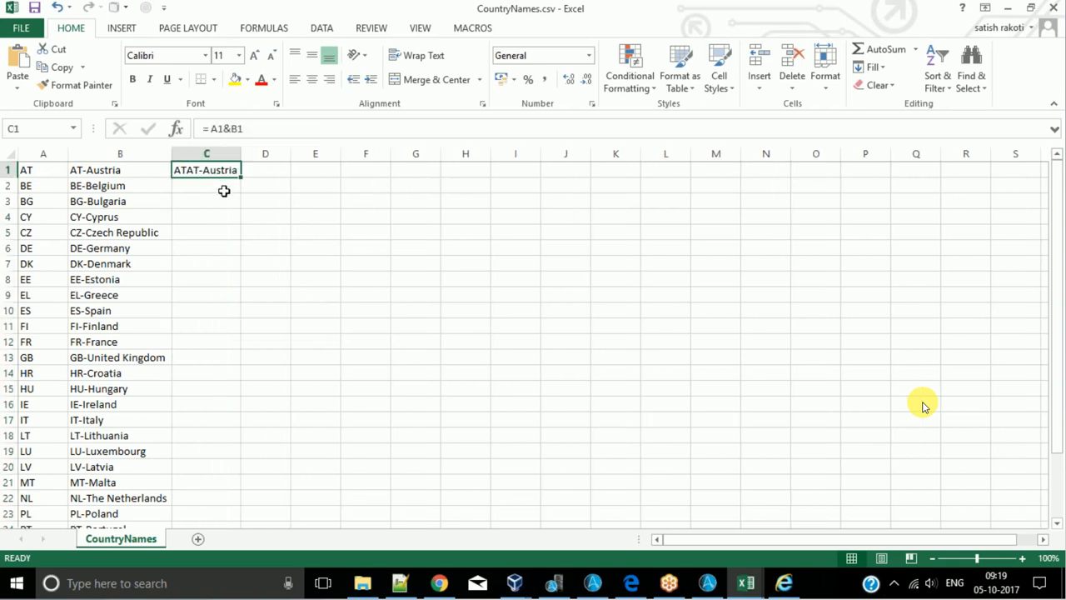
# - Clear the joining formula from cell C1 and return to the StrOps task in Automation Anywhere
pyautogui.click(120, 177)
pyautogui.click(217, 165)
pyautogui.click(220, 169)
pyautogui.press('Delete')
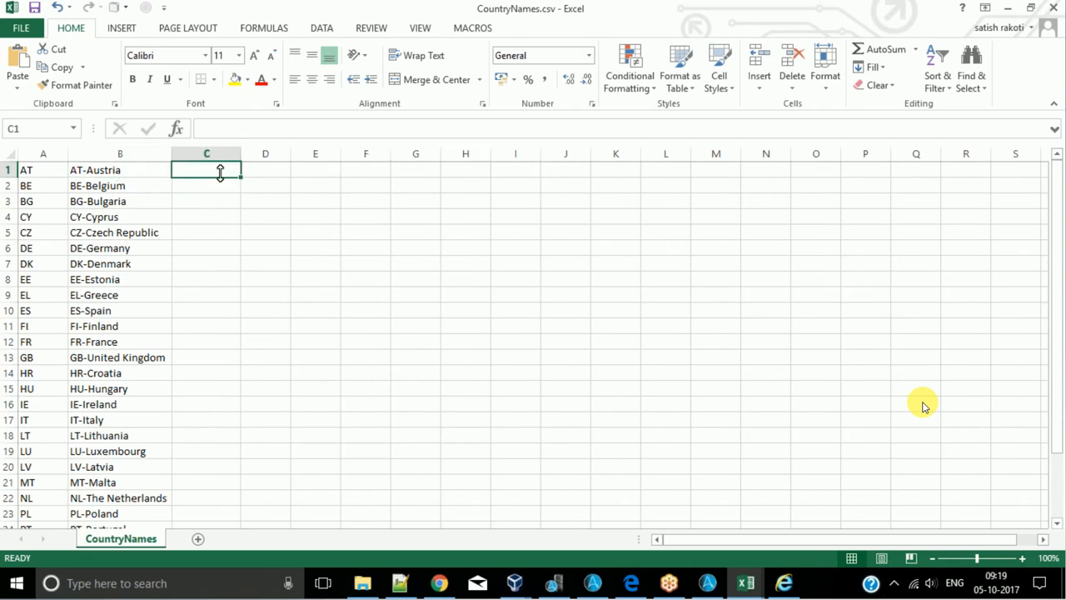
pyautogui.click(1008, 7)
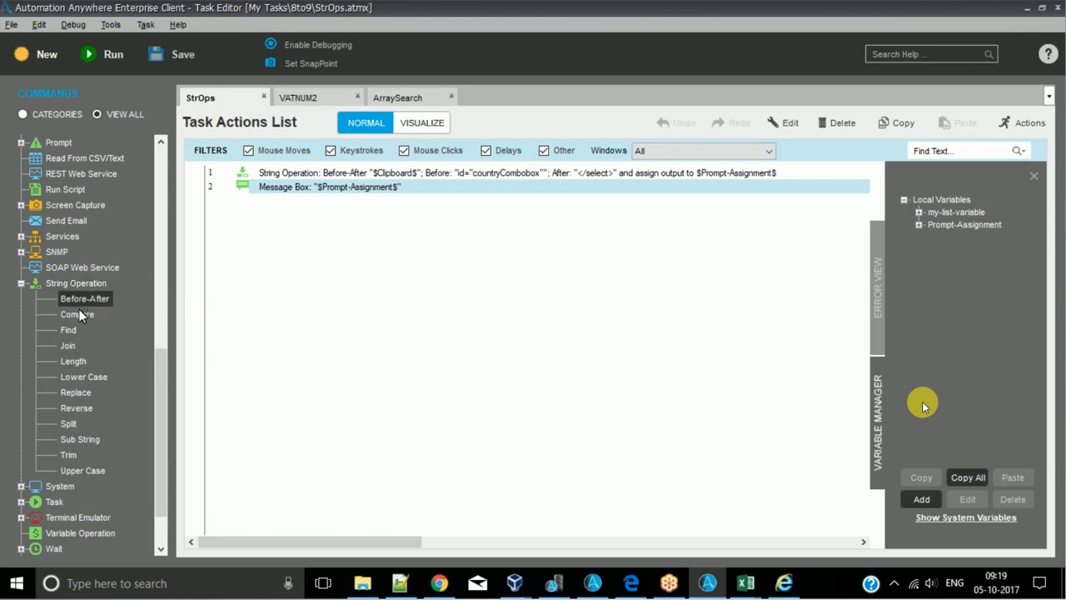
pyautogui.click(72, 481)
pyautogui.click(21, 284)
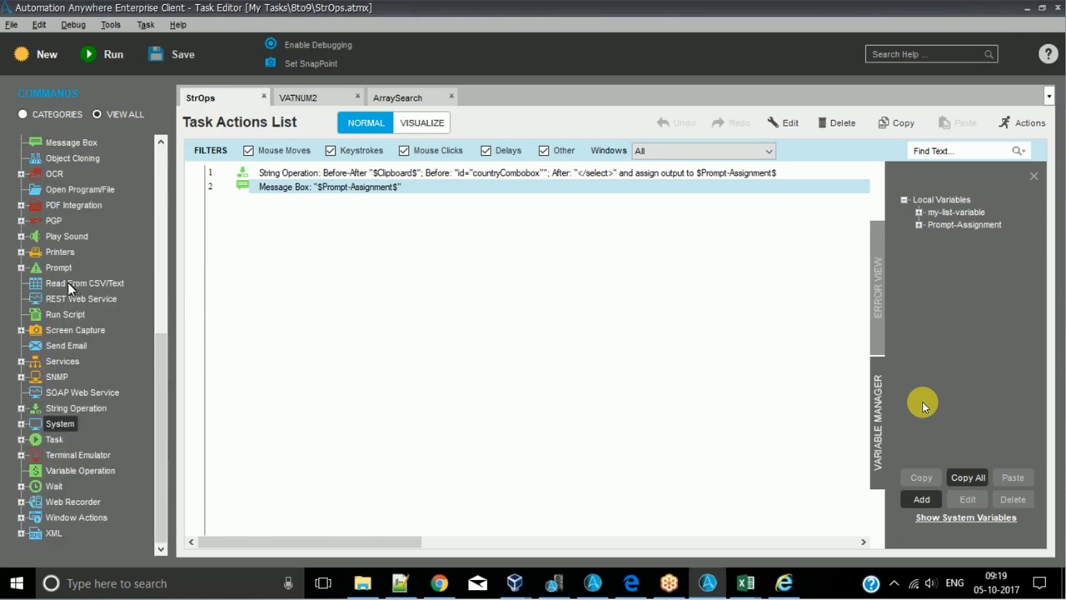
pyautogui.click(21, 408)
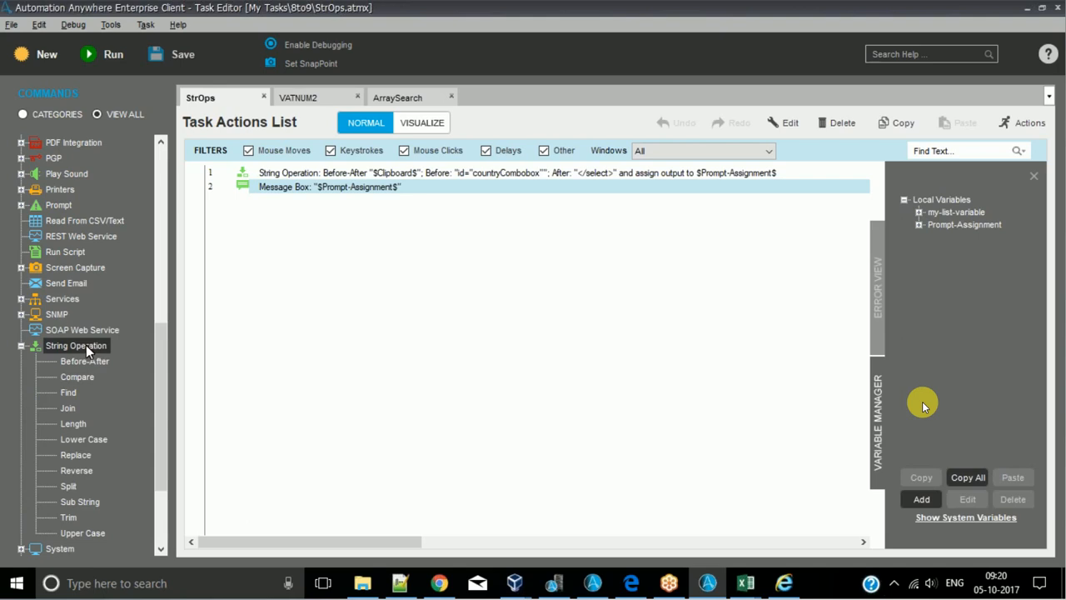
pyautogui.click(22, 347)
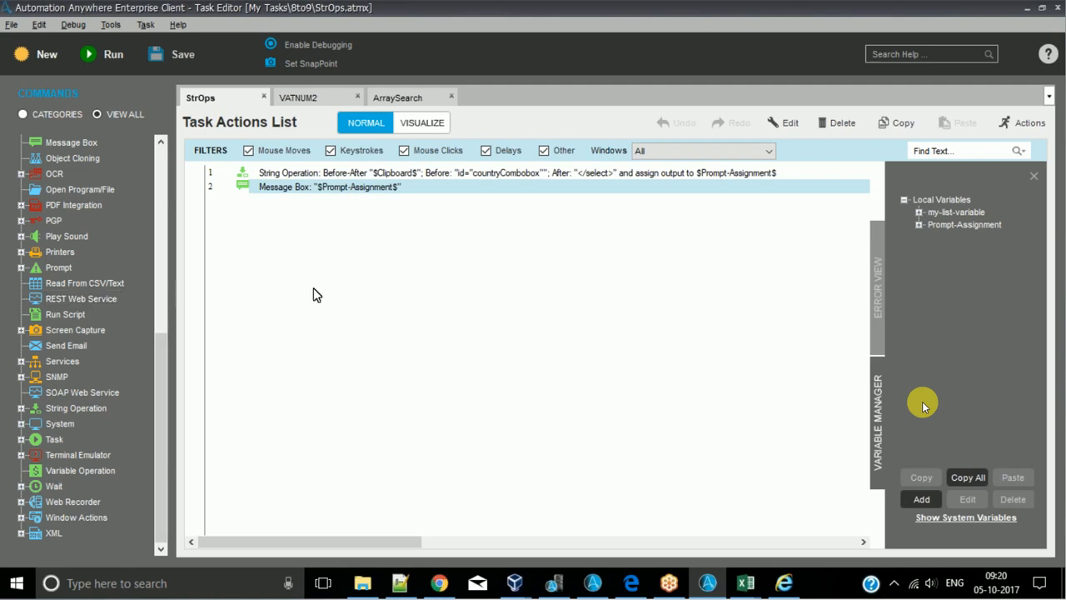
# - Add an Upper Case String Operation with source string "asdfhlkajsshfl" and assign its output to Prompt-Assignment
pyautogui.click(21, 409)
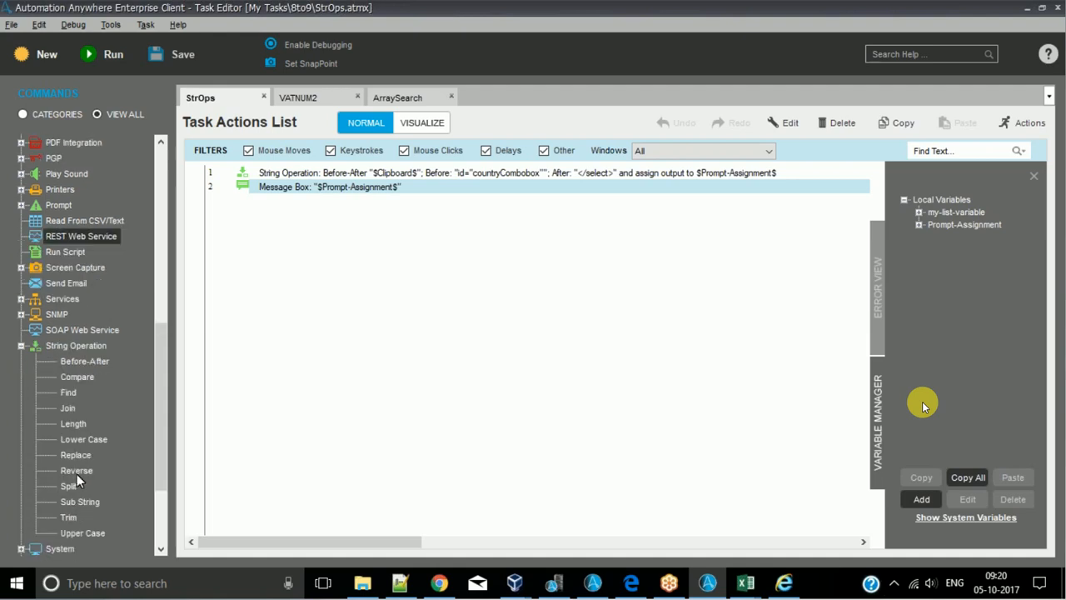
pyautogui.doubleClick(84, 439)
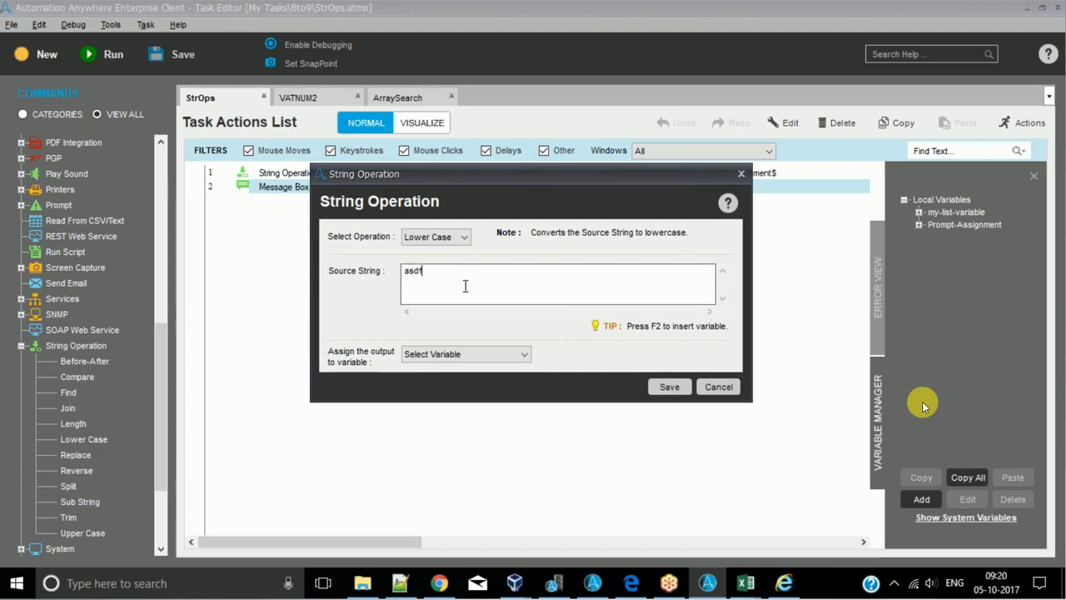
pyautogui.write('asdfhlkajsshfl')
pyautogui.click(417, 236)
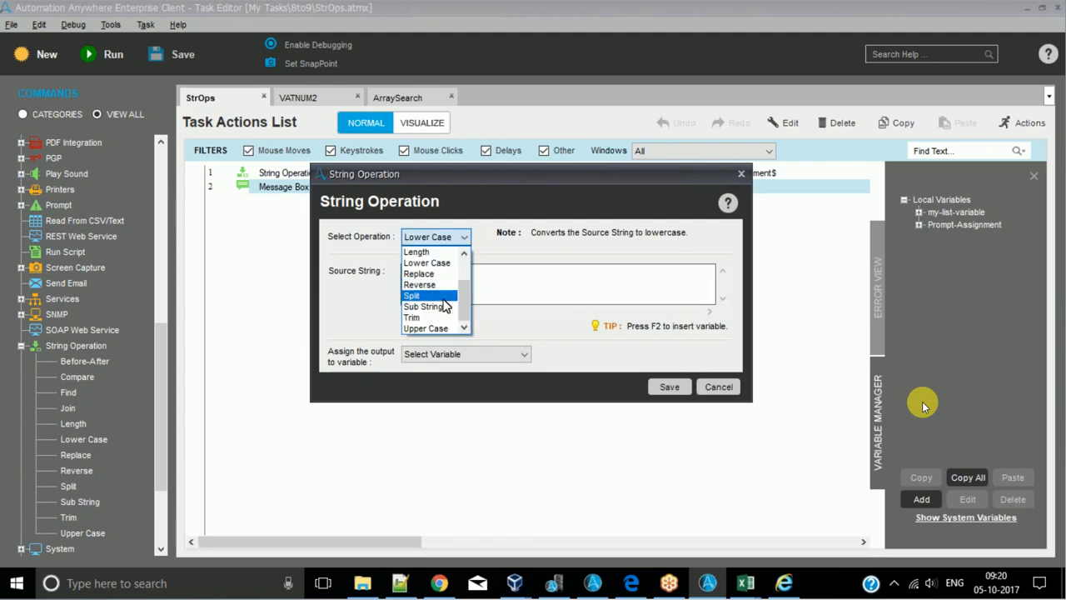
pyautogui.click(428, 328)
pyautogui.click(460, 355)
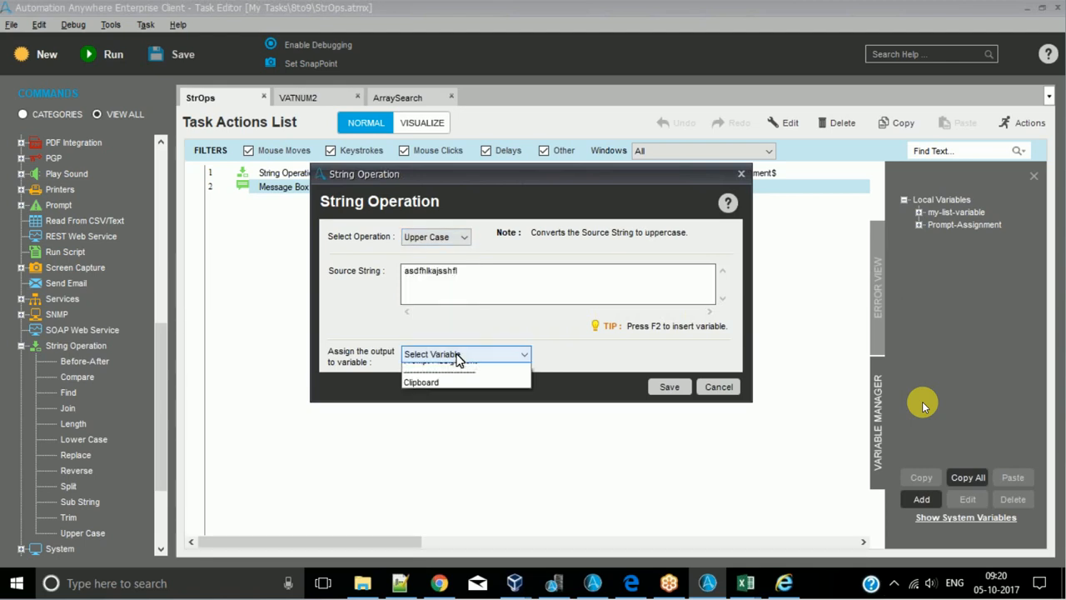
pyautogui.click(433, 387)
pyautogui.click(670, 386)
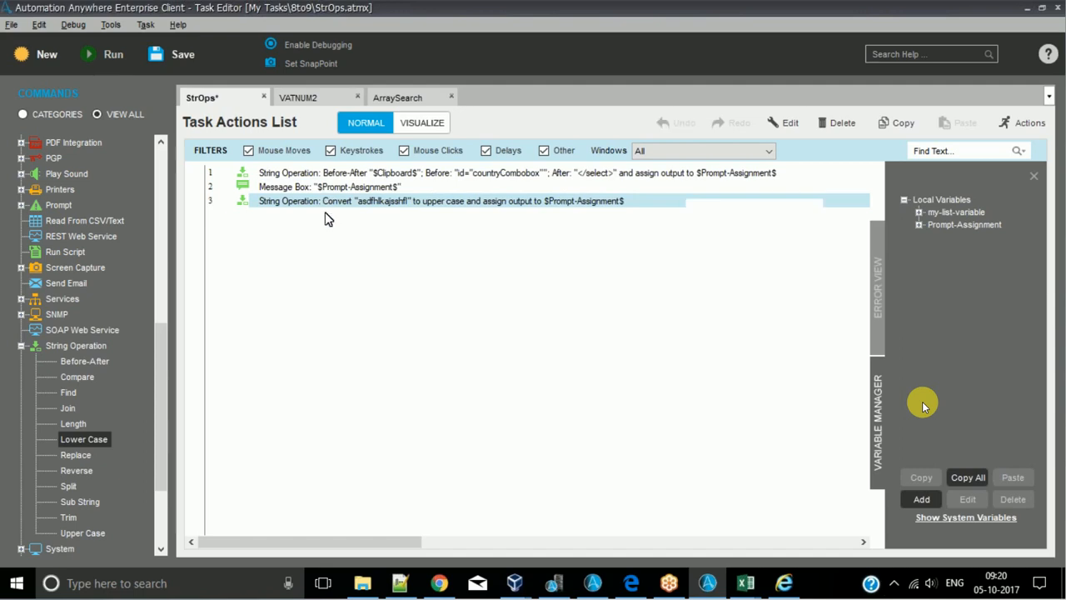
# - Place the upper-case command directly before the message box, disable the Before-After command and save the StrOps task
pyautogui.moveTo(326, 202); pyautogui.dragTo(329, 177)
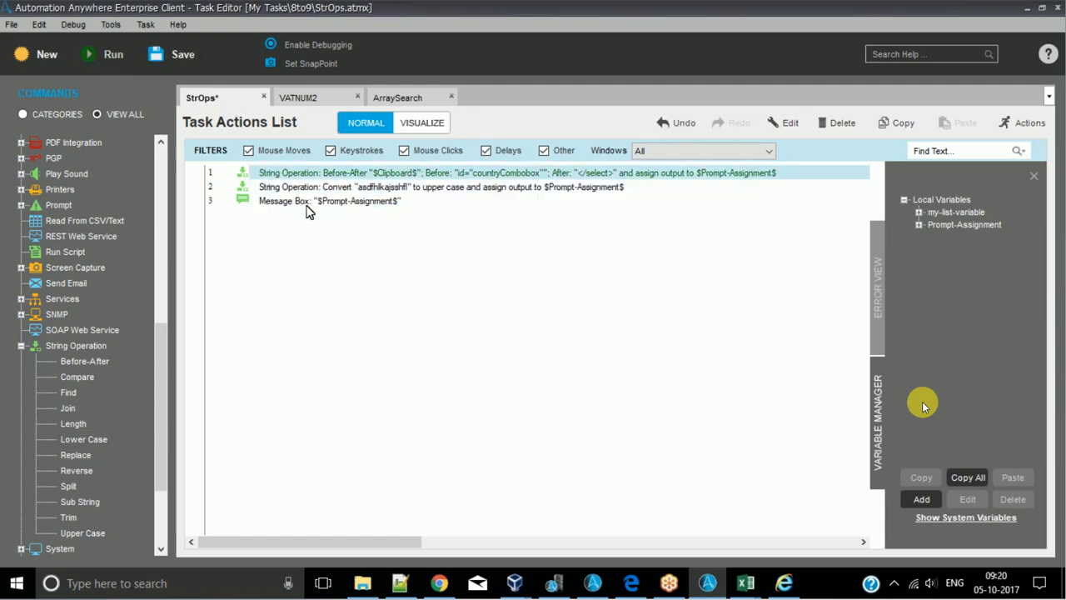
pyautogui.click(159, 54)
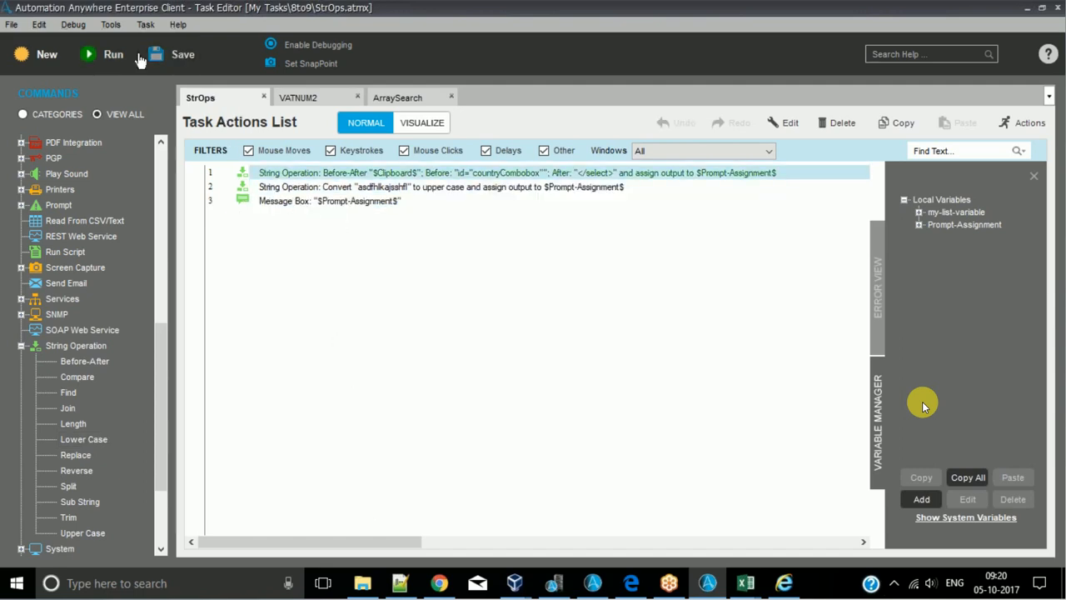
# - Collapse the String Operation group, run the StrOps task and dismiss its message box
pyautogui.click(21, 345)
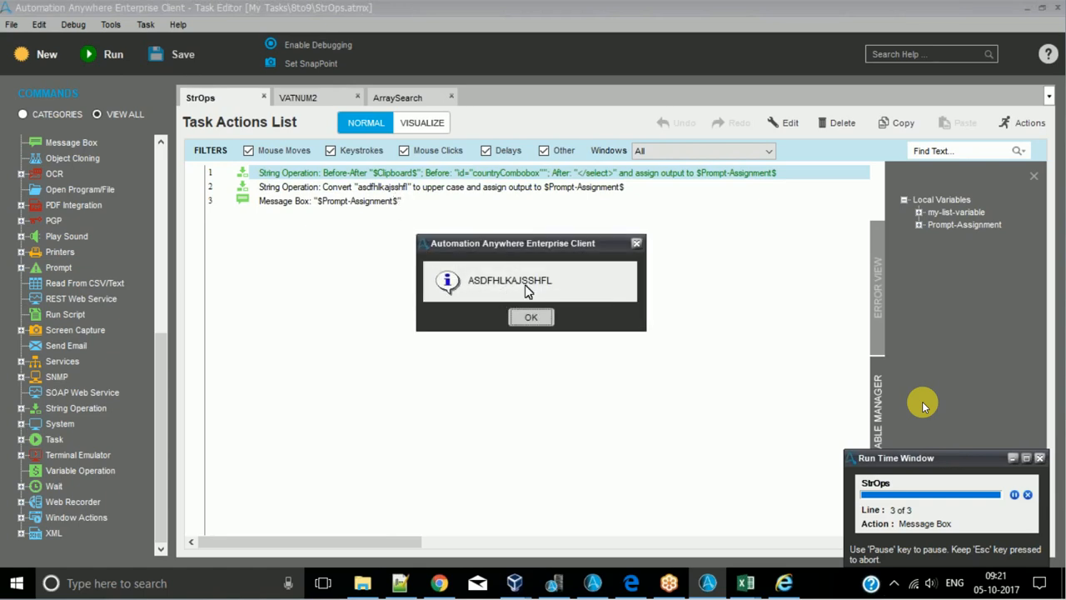
pyautogui.click(530, 315)
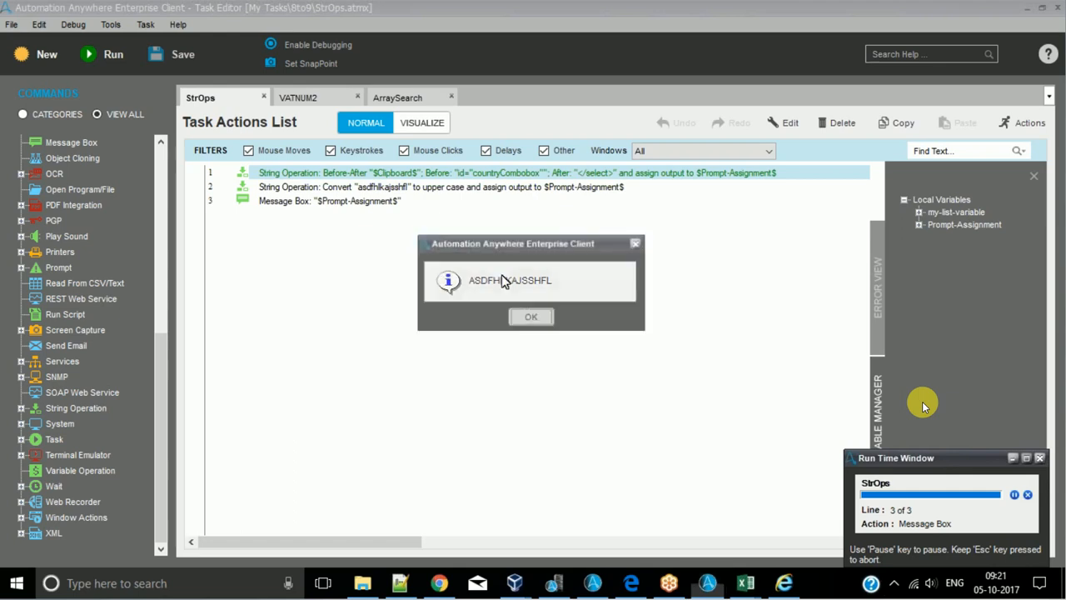
# - Change the line 2 command to Lower Case, append "DASDFASFG" to its source string, and run the task through its message box
pyautogui.doubleClick(448, 193)
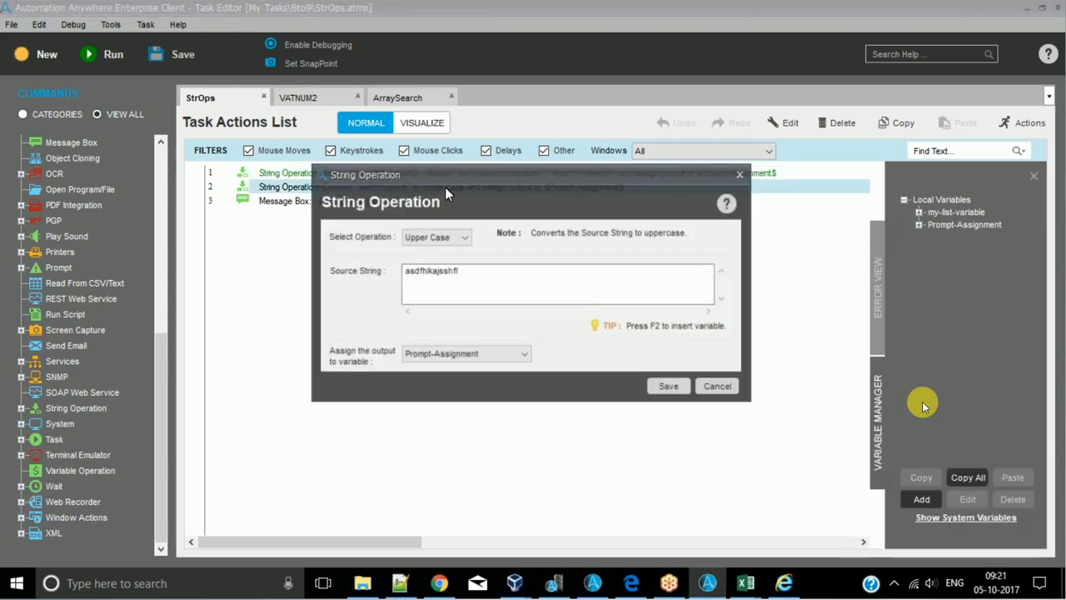
pyautogui.click(435, 236)
pyautogui.click(426, 262)
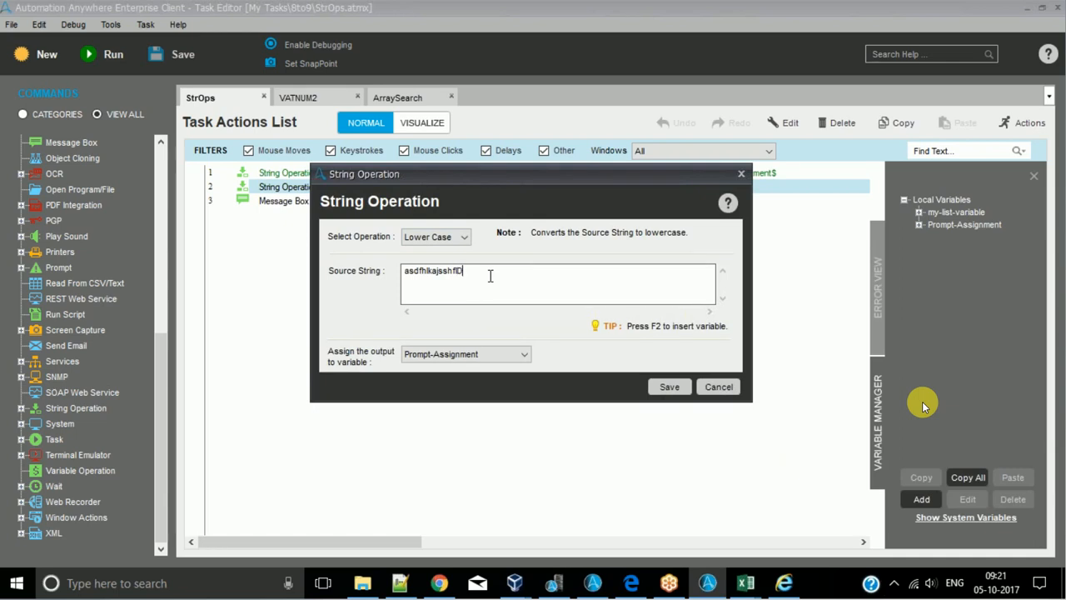
pyautogui.write('ASDFASFG')
pyautogui.click(670, 386)
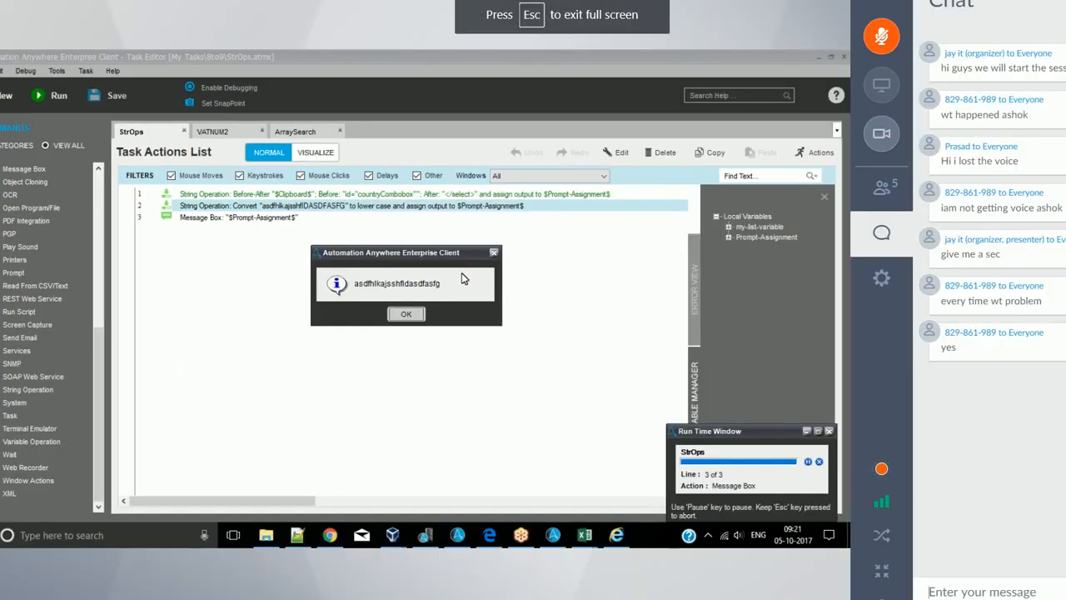
pyautogui.click(406, 313)
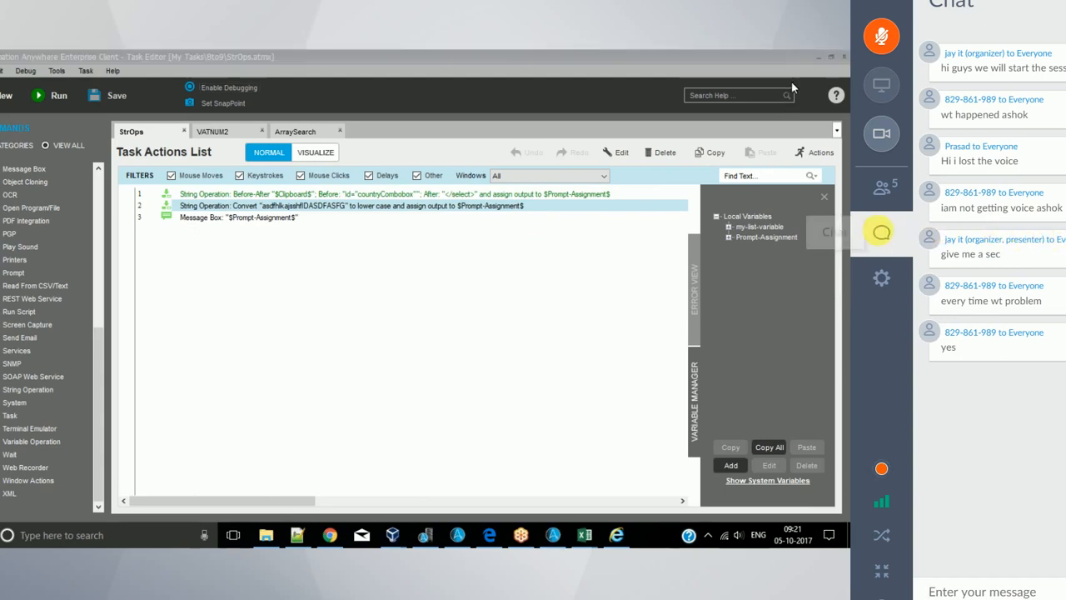
pyautogui.click(885, 239)
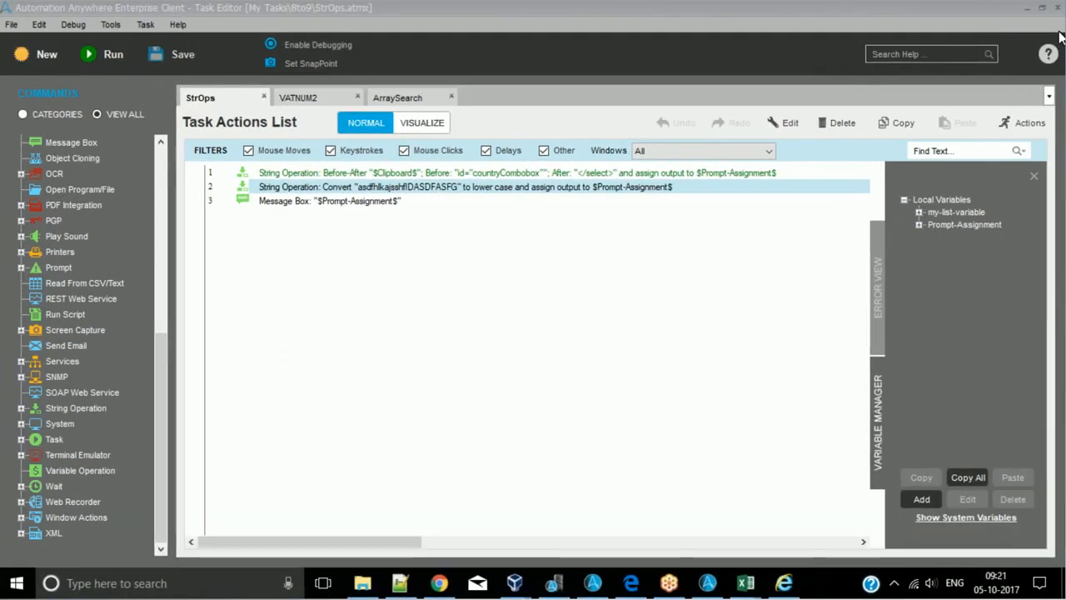
pyautogui.click(1054, 400)
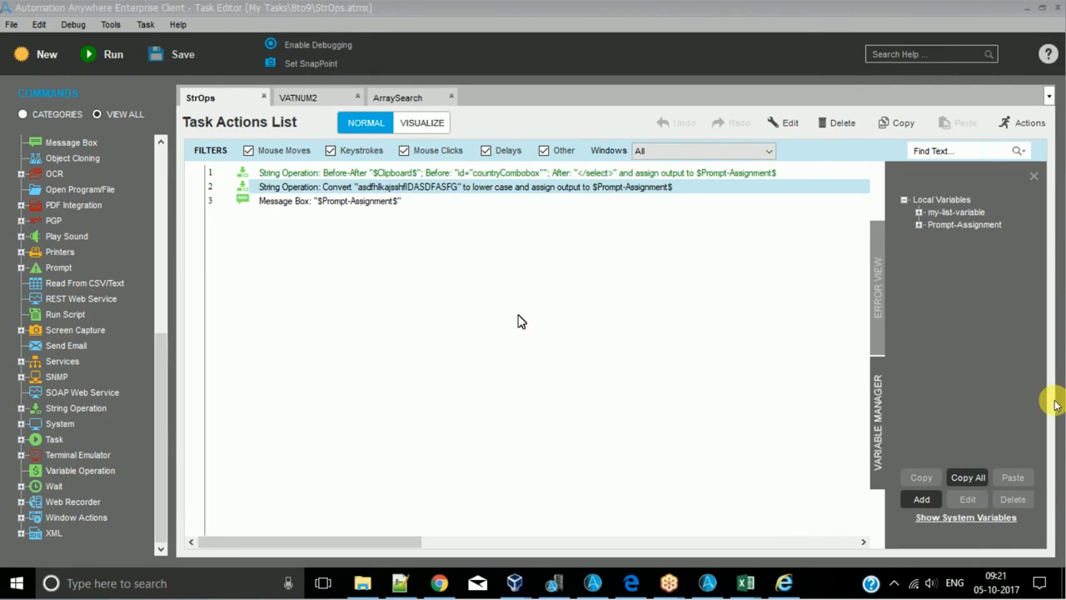